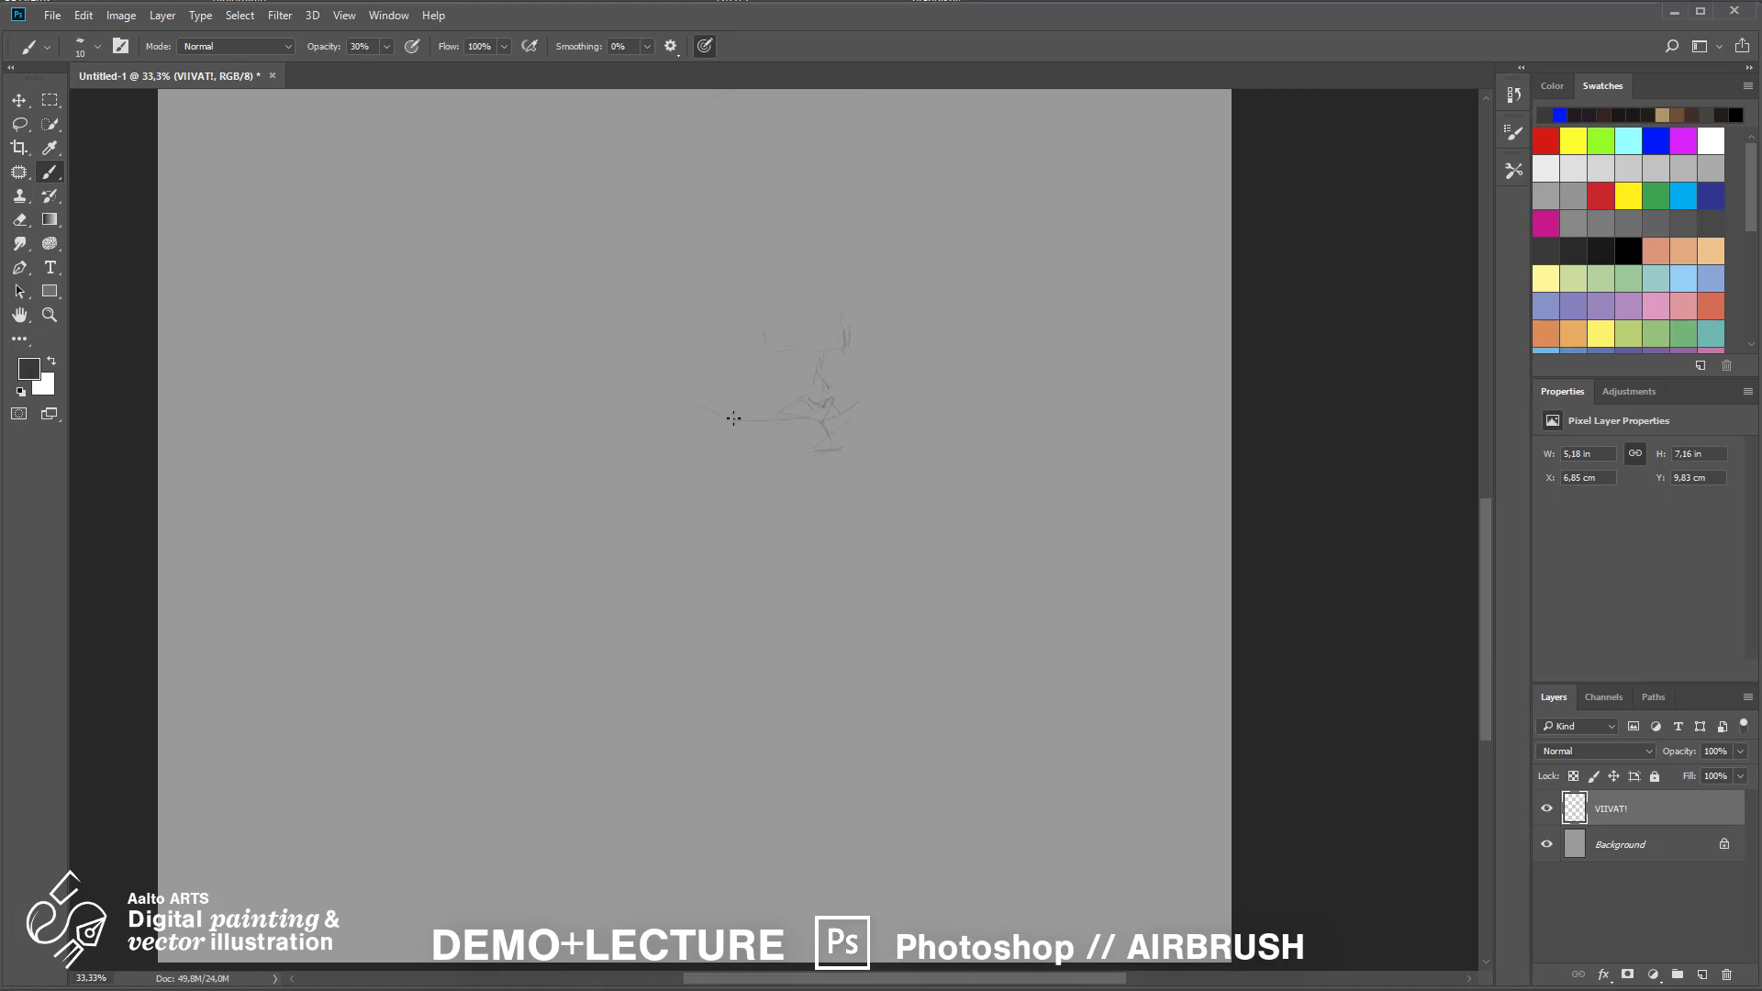
# Sketch the mouth, nose and far facial contour of a three-quarter portrait on the VIIVAT! layer with thin, faint brush lines
pyautogui.moveTo(733, 418); pyautogui.dragTo(909, 496)
pyautogui.hotkey('ctrl', '-')
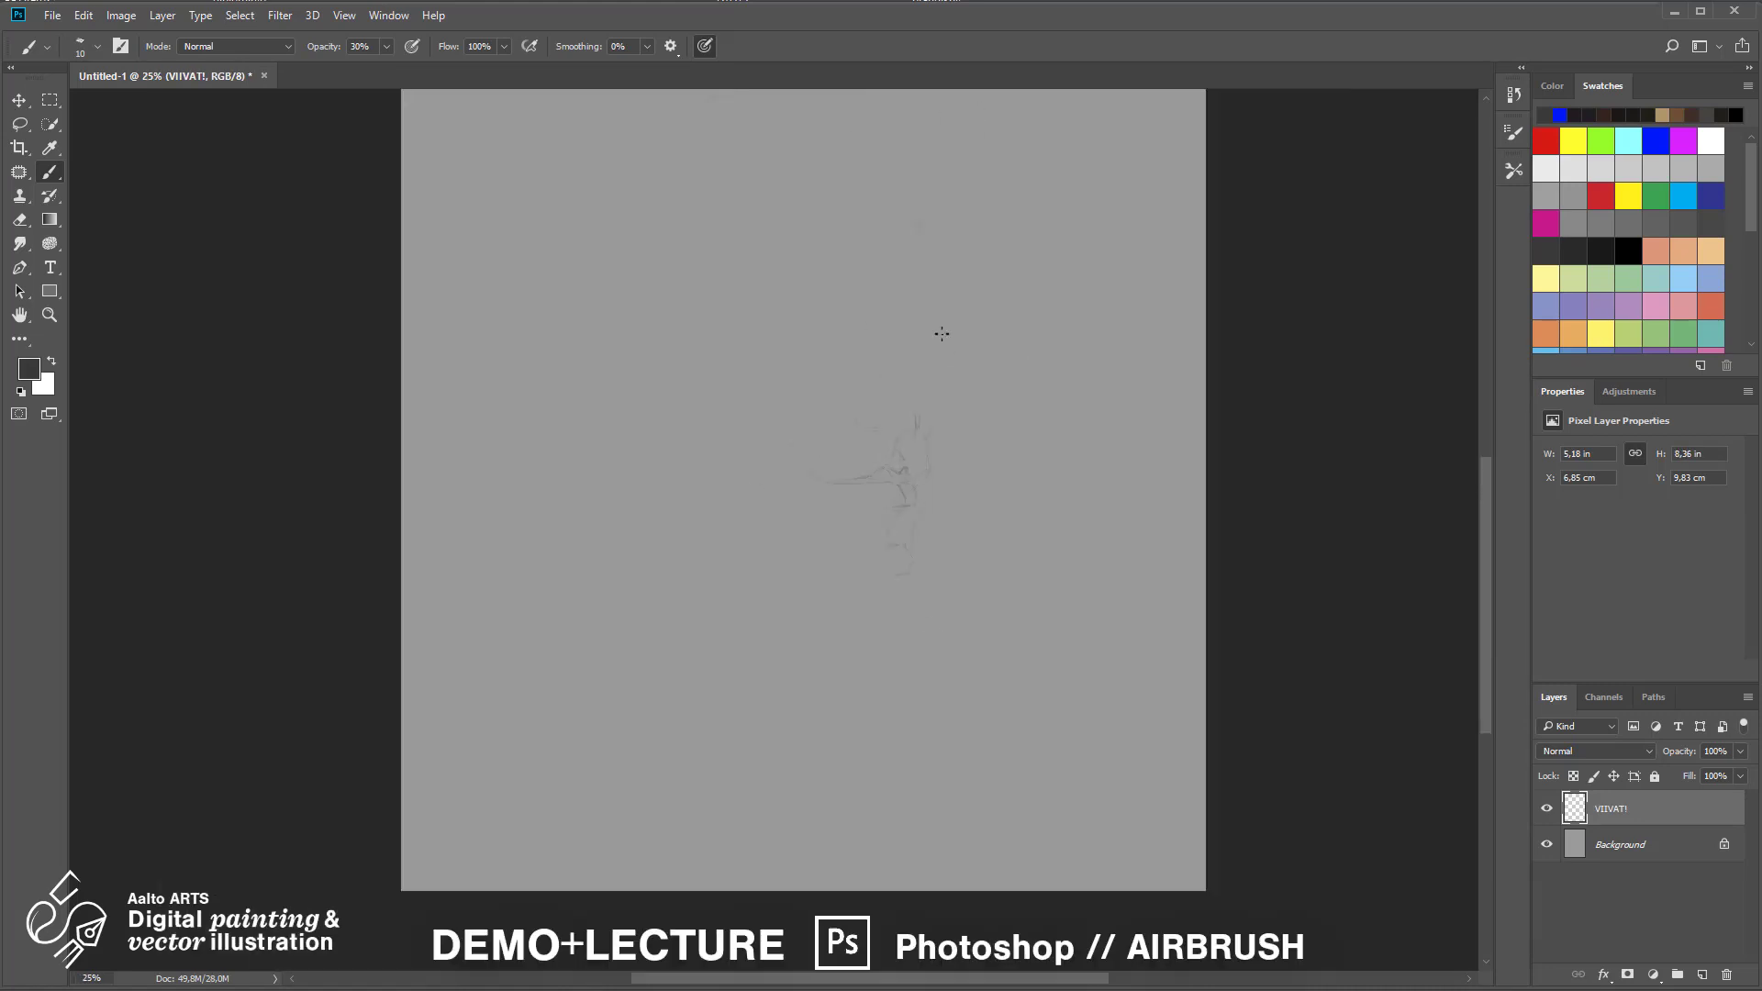
pyautogui.hotkey('ctrl', '-')
pyautogui.hotkey('ctrl', '+')
pyautogui.moveTo(852, 464); pyautogui.dragTo(860, 452)
pyautogui.moveTo(921, 391)
pyautogui.mouseDown()
pyautogui.moveTo(912, 566)
pyautogui.moveTo(946, 398)
pyautogui.mouseUp()
pyautogui.moveTo(932, 510); pyautogui.dragTo(916, 532)
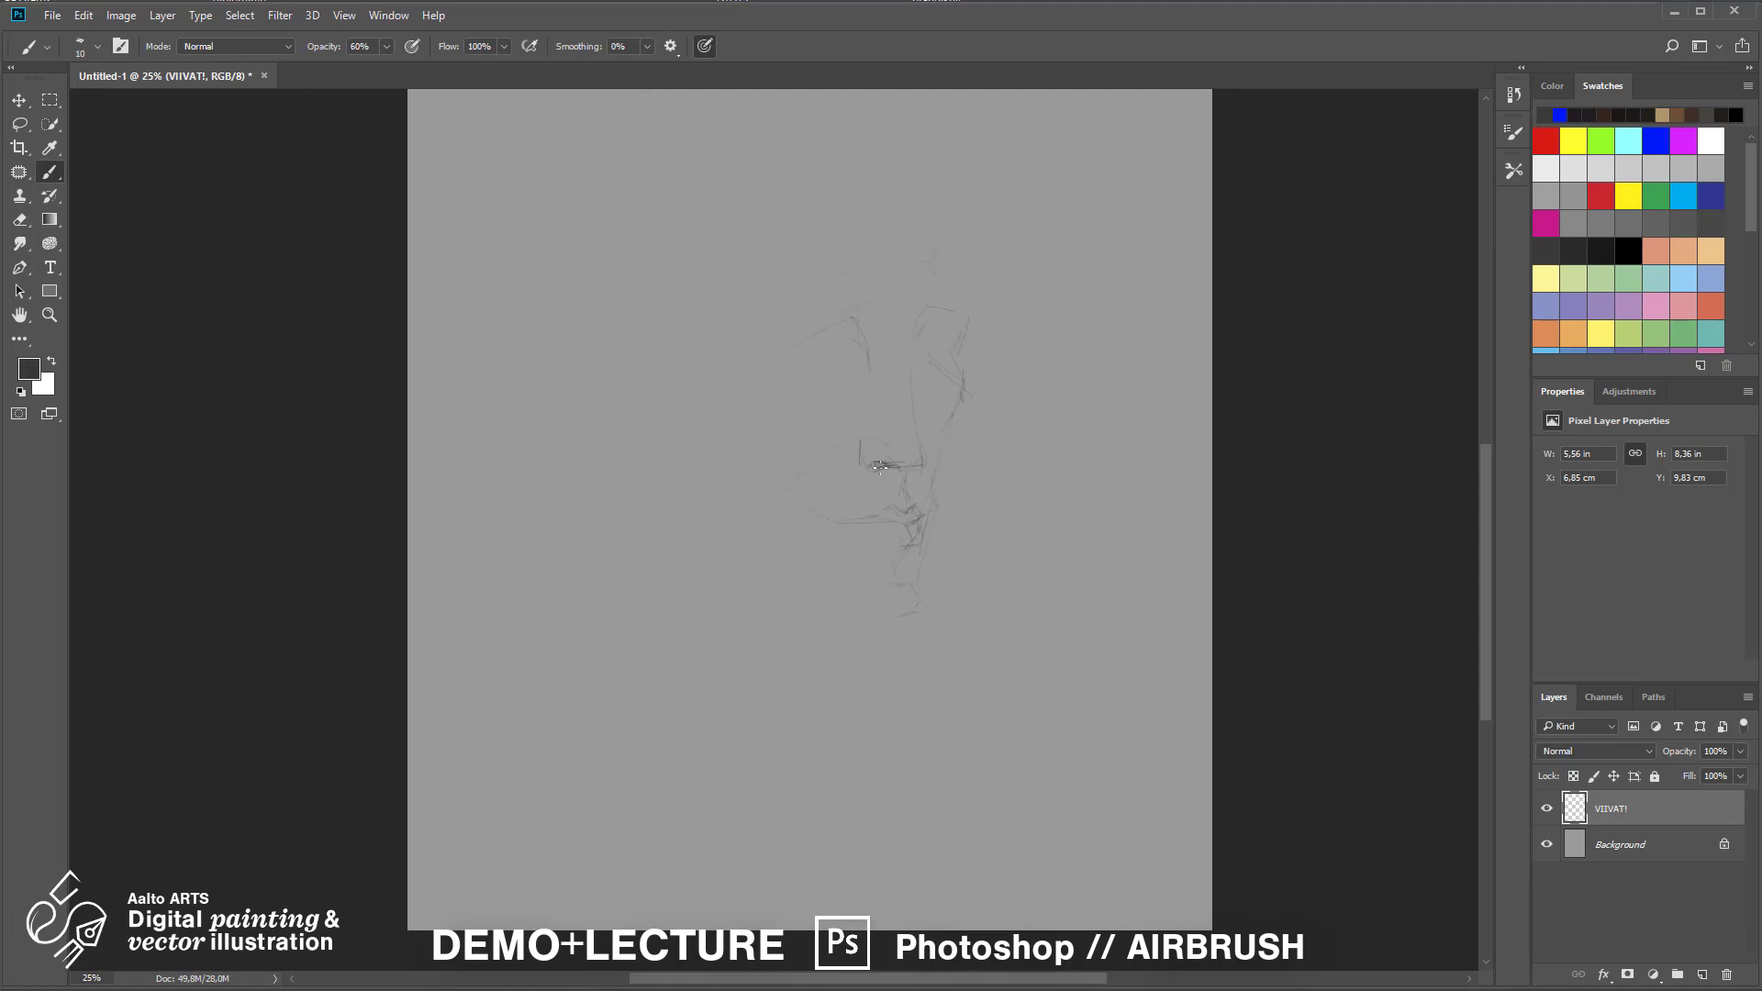
# Sketch the near eye and brow, and strengthen the nose bridge and far cheek contour with the thin brush at 60% opacity
pyautogui.press('e')
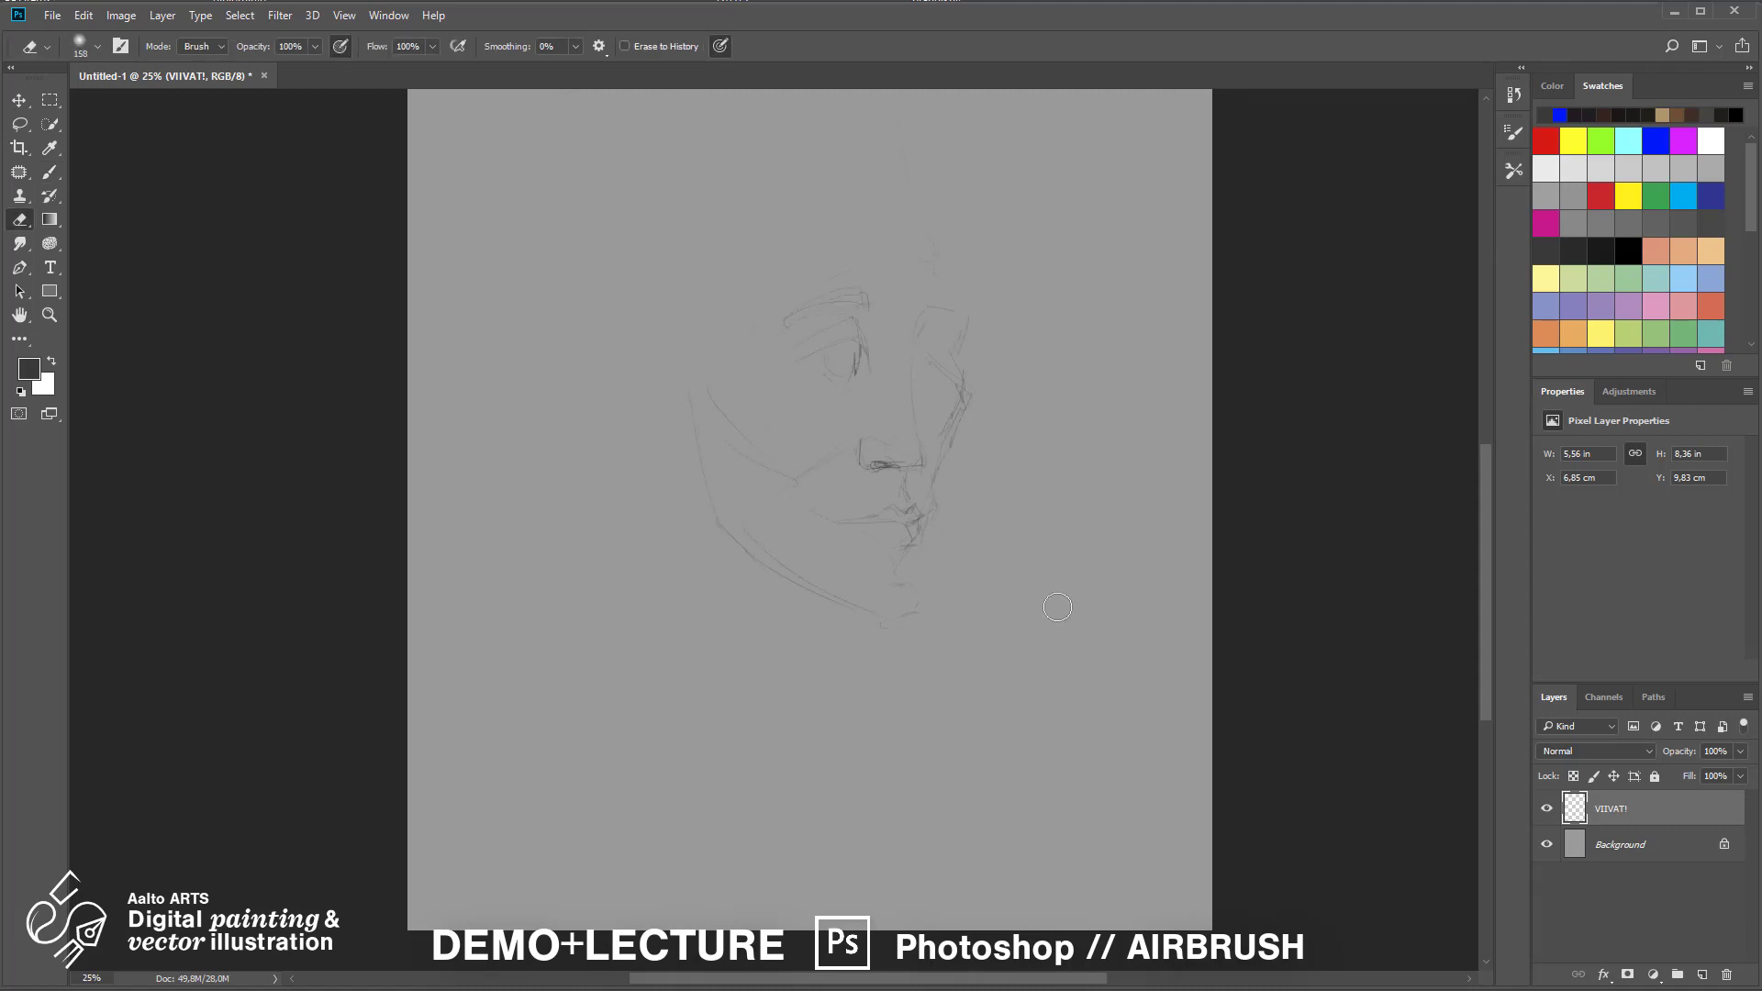
pyautogui.press('b')
pyautogui.hotkey('ctrl', '+')
pyautogui.moveTo(948, 376); pyautogui.dragTo(947, 422)
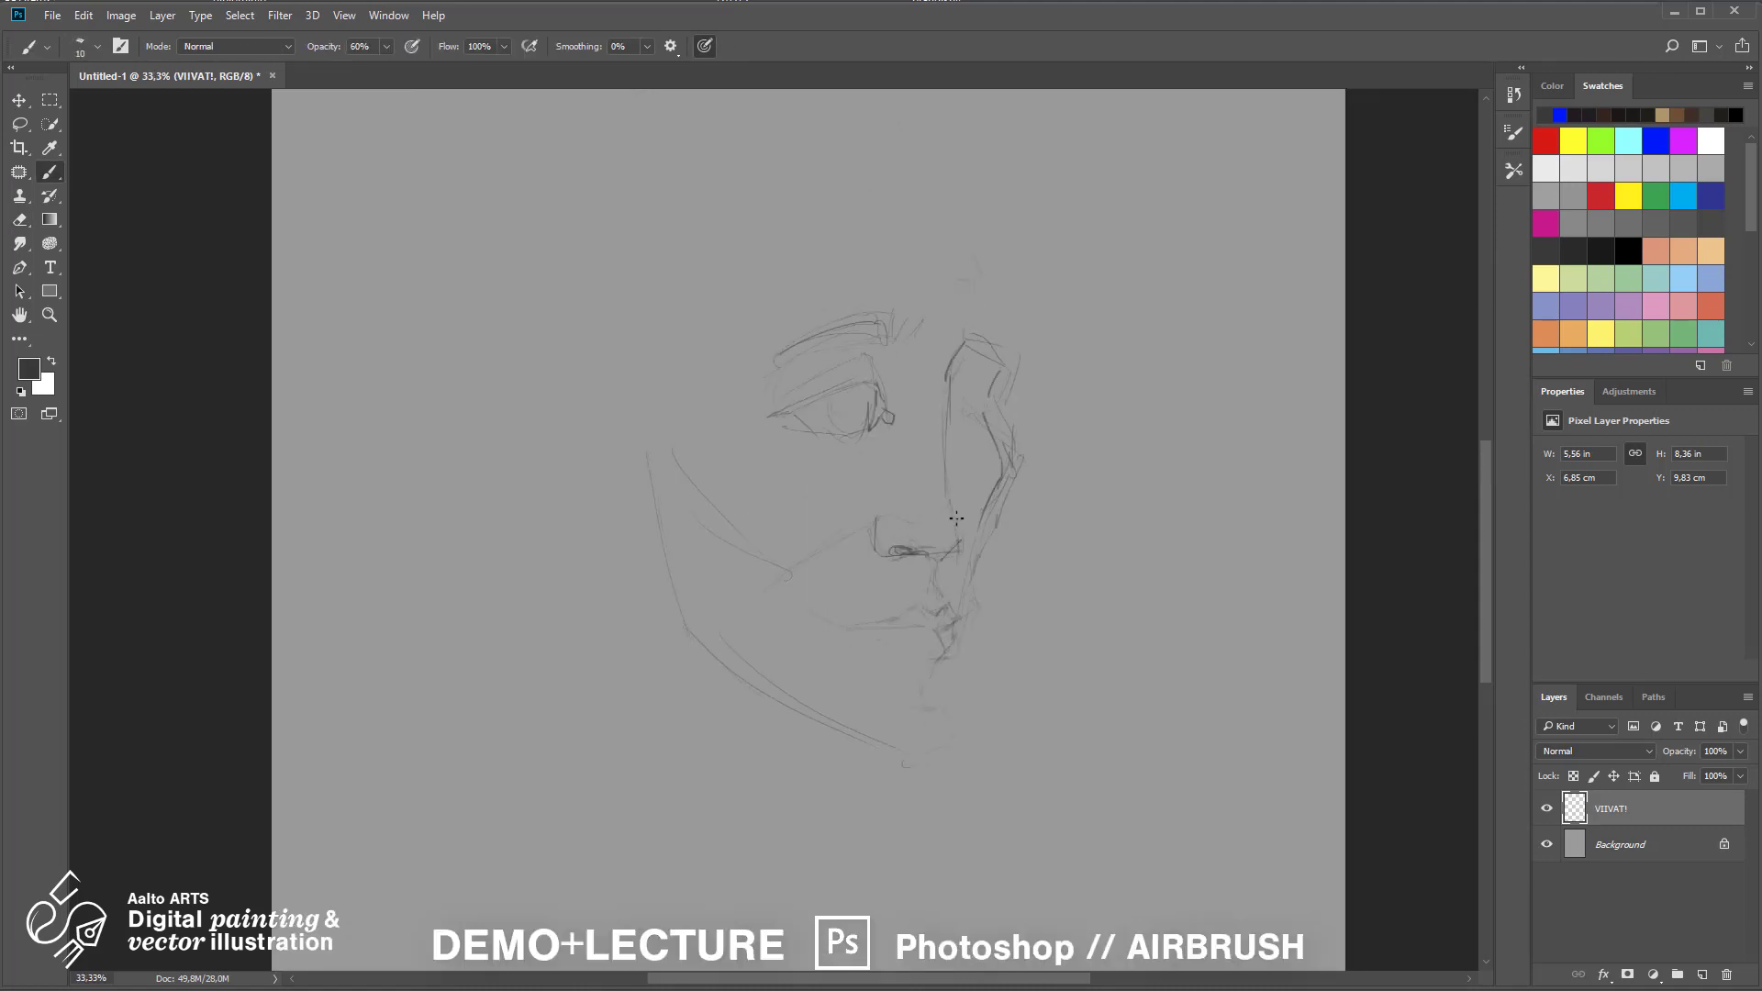
# Sketch the ear beside the jaw and firm up the nose, jawline and chin with thin lines
pyautogui.moveTo(886, 537); pyautogui.dragTo(920, 600)
pyautogui.moveTo(666, 562); pyautogui.dragTo(697, 547)
pyautogui.moveTo(619, 401); pyautogui.dragTo(683, 418)
pyautogui.moveTo(588, 435); pyautogui.dragTo(642, 555)
pyautogui.moveTo(608, 423); pyautogui.dragTo(677, 459)
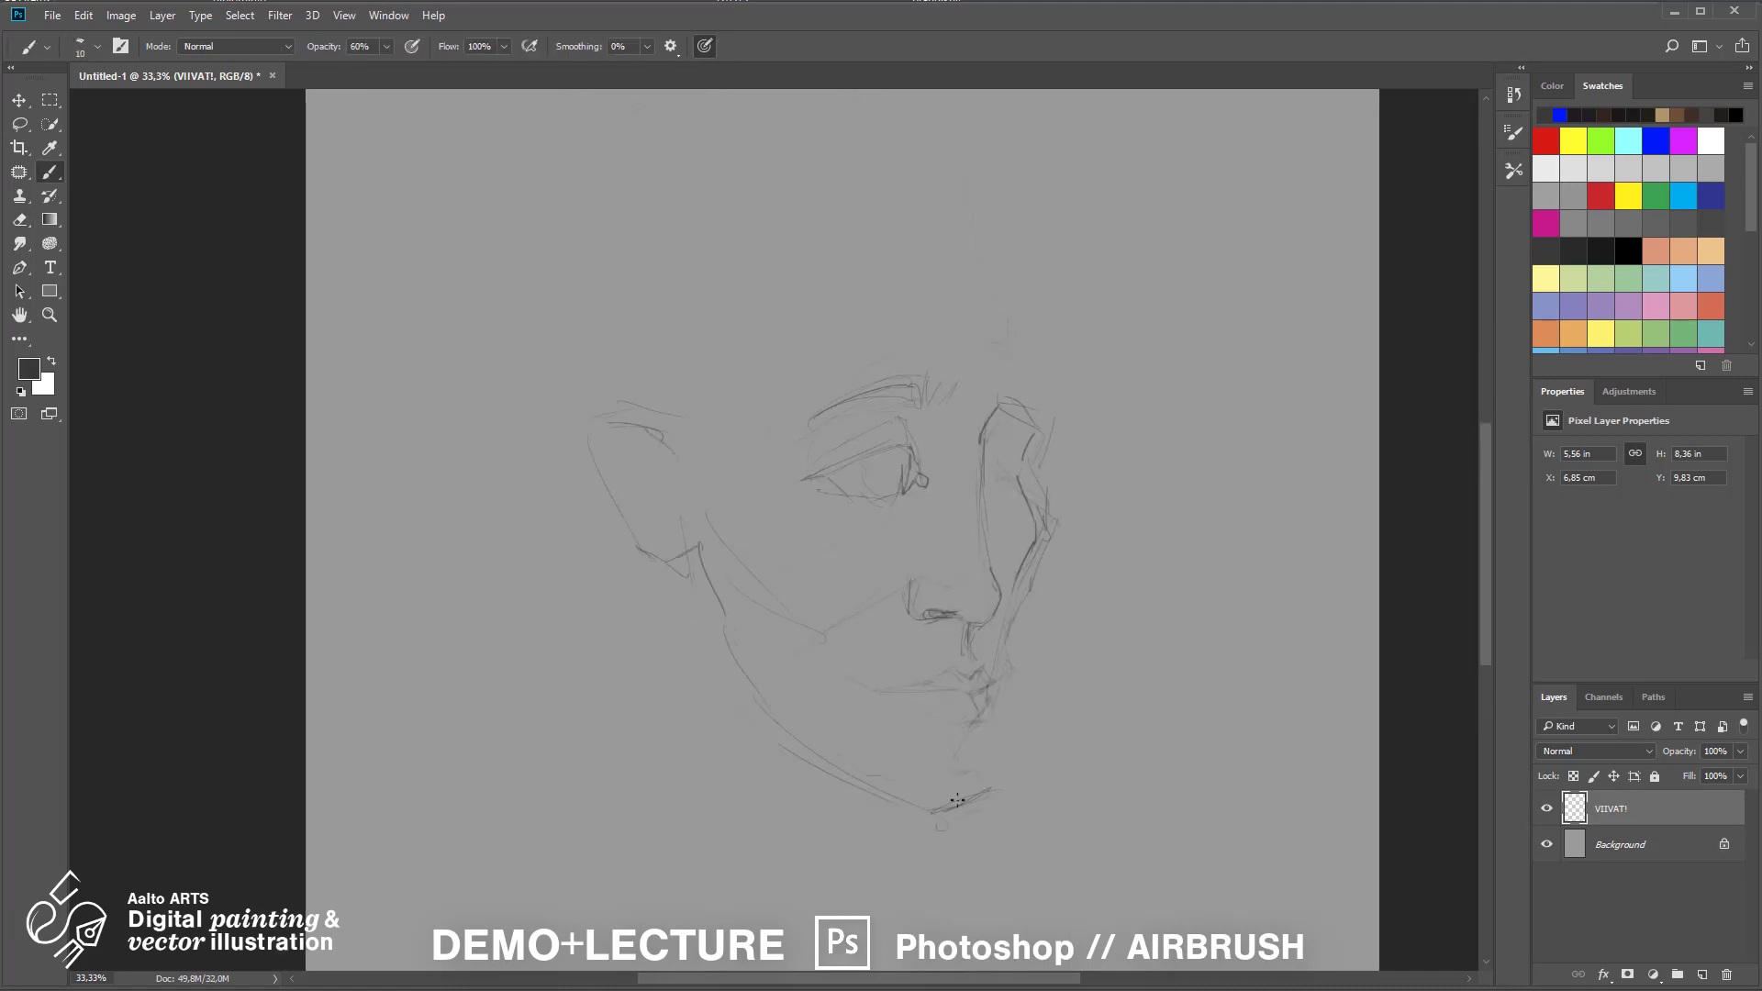
# Sketch the blocky hair outline, hairline and forehead contour, and add the far eye
pyautogui.hotkey('ctrl', '-')
pyautogui.hotkey('ctrl', '-')
pyautogui.hotkey('ctrl', '+')
pyautogui.moveTo(903, 501); pyautogui.dragTo(912, 526)
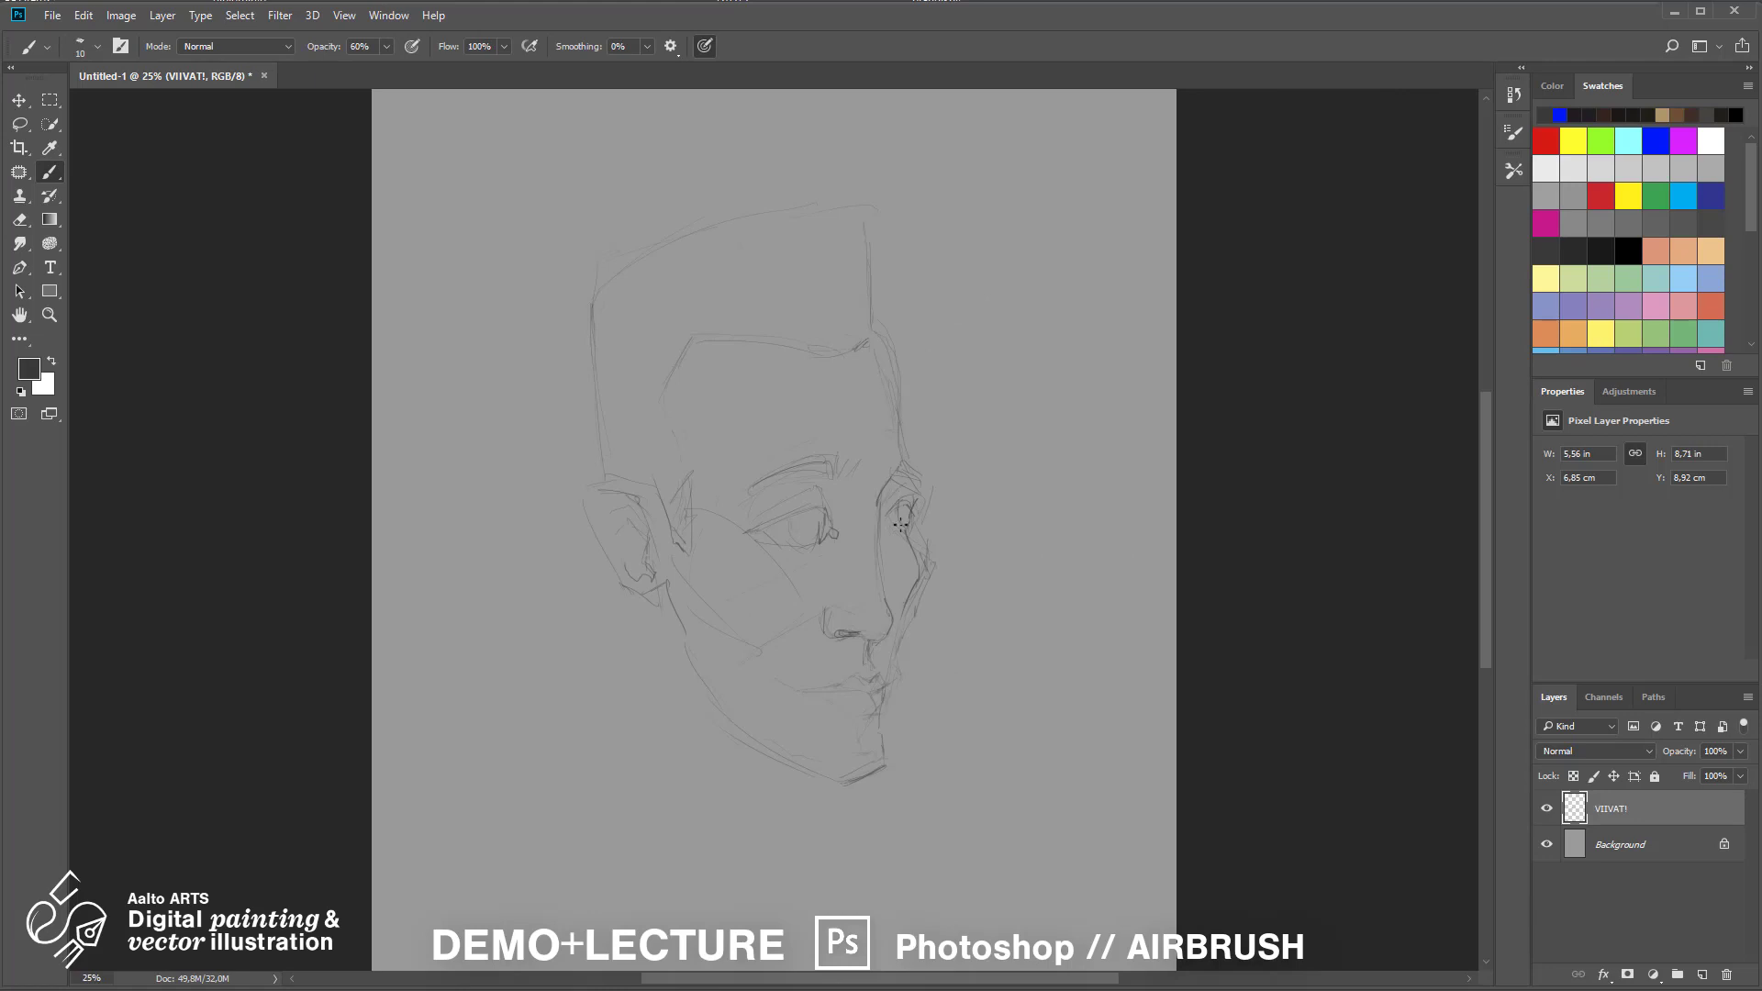
# Draw the near iris and sketch the neck and shoulder lines below the jaw
pyautogui.hotkey('ctrl', '+')
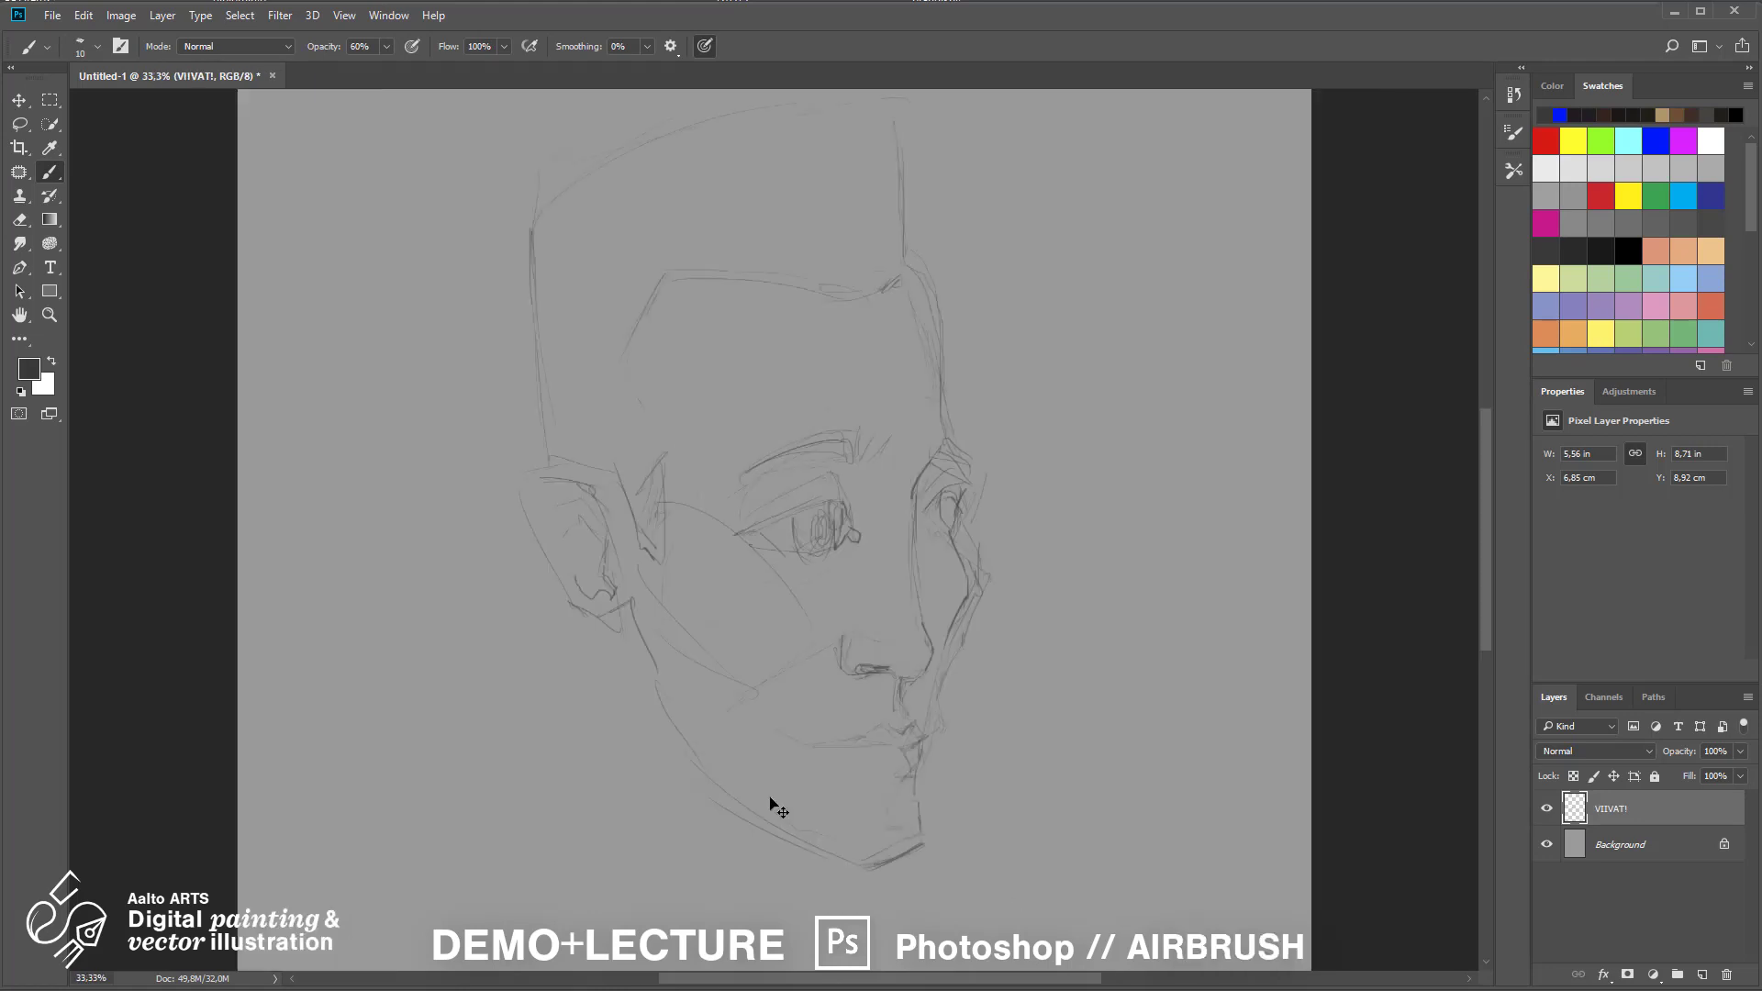
pyautogui.hotkey('ctrl', '-')
pyautogui.moveTo(799, 781); pyautogui.dragTo(785, 813)
pyautogui.hotkey('ctrl', '+')
pyautogui.moveTo(858, 670); pyautogui.dragTo(896, 672)
pyautogui.hotkey('ctrl', '-')
pyautogui.moveTo(675, 854)
pyautogui.mouseDown()
pyautogui.moveTo(755, 569)
pyautogui.moveTo(786, 632)
pyautogui.mouseUp()
# Sketch a loose tuft of hair above the forehead and refine the ear and both eyes with darker lines
pyautogui.hotkey('ctrl', '-')
pyautogui.hotkey('ctrl', '+')
pyautogui.moveTo(867, 342); pyautogui.dragTo(888, 310)
pyautogui.hotkey('ctrl', '+')
pyautogui.hotkey('ctrl', '+')
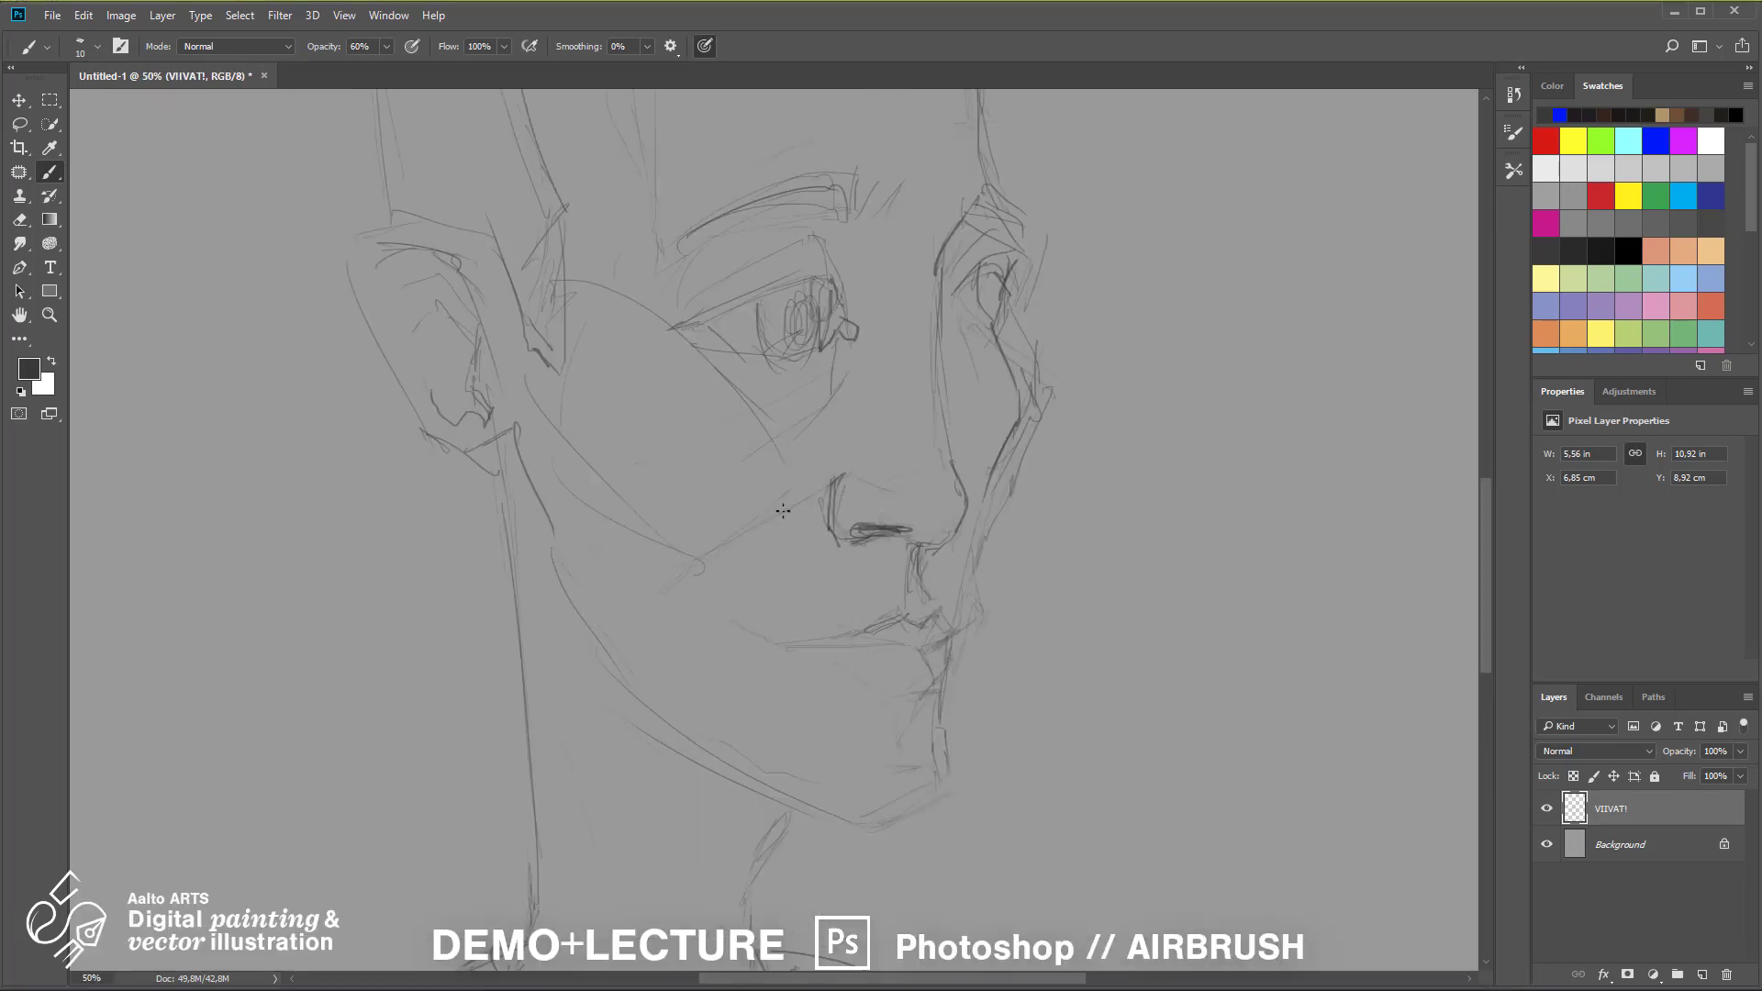
pyautogui.hotkey('ctrl', '-')
pyautogui.hotkey('ctrl', '-')
pyautogui.hotkey('ctrl', '+')
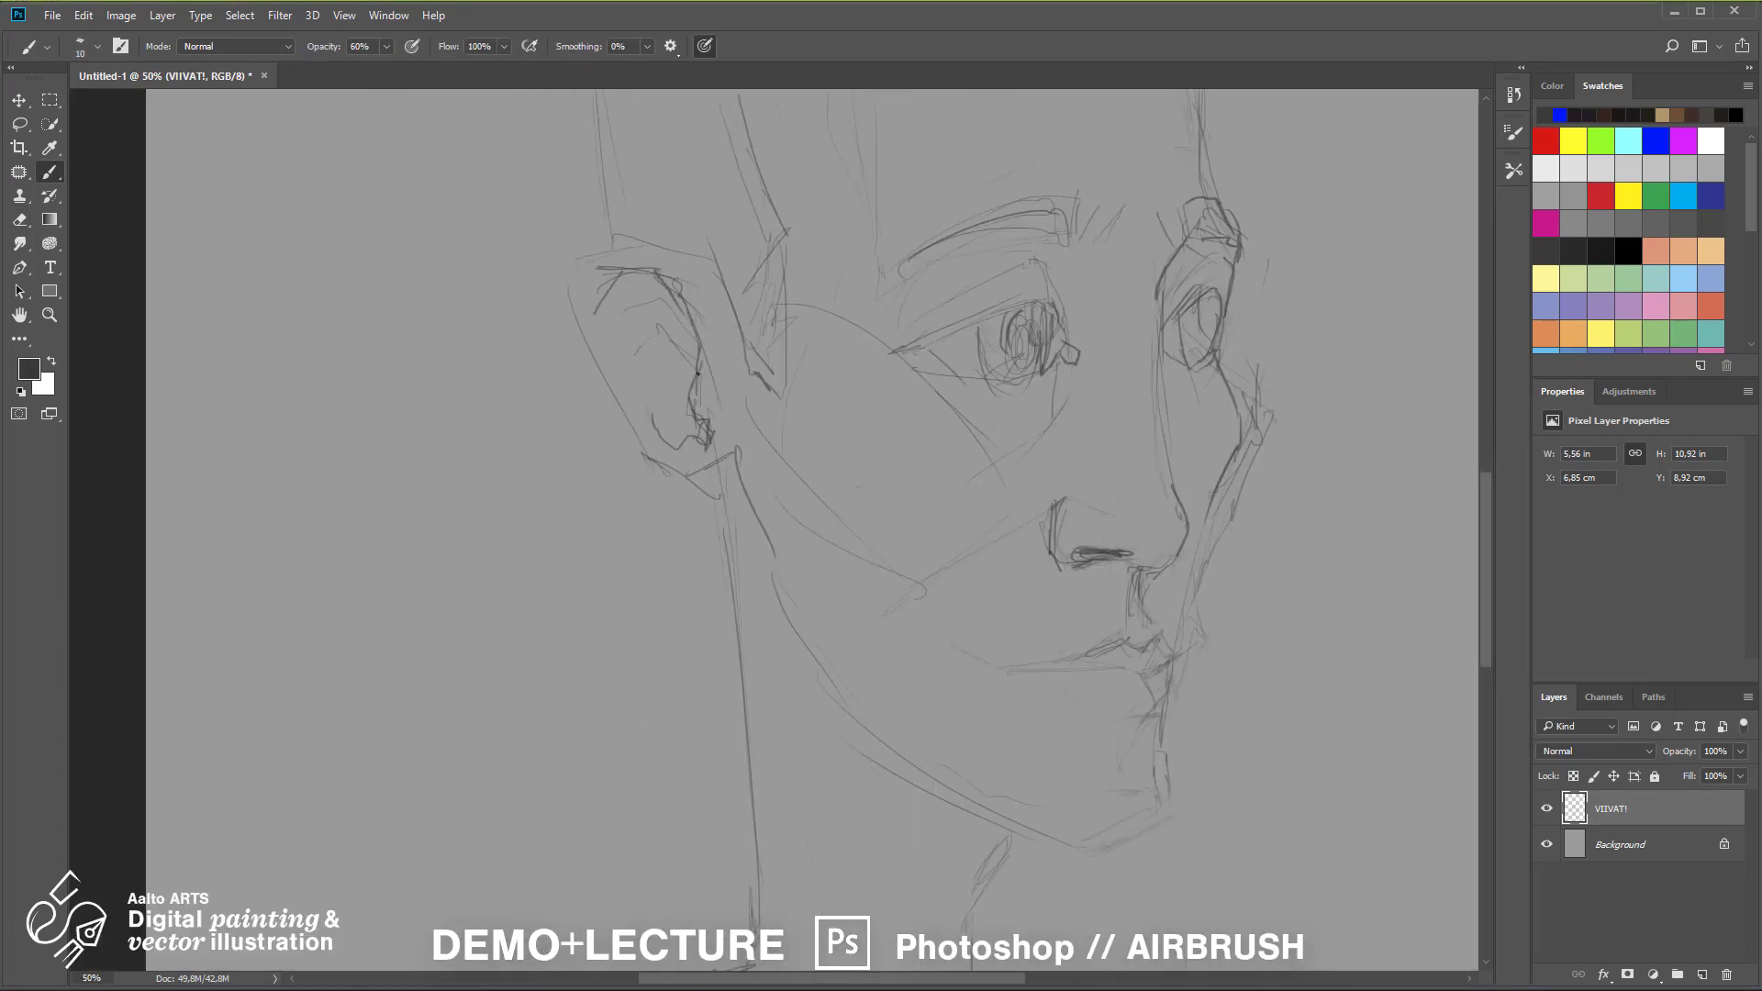
# Free-transform the line sketch, squashing its height to about 86% and moving it higher on the canvas
pyautogui.hotkey('ctrl', '-')
pyautogui.hotkey('ctrl', '-')
pyautogui.hotkey('ctrl', 't')
pyautogui.moveTo(758, 313); pyautogui.dragTo(767, 349)
pyautogui.moveTo(815, 438); pyautogui.dragTo(814, 331)
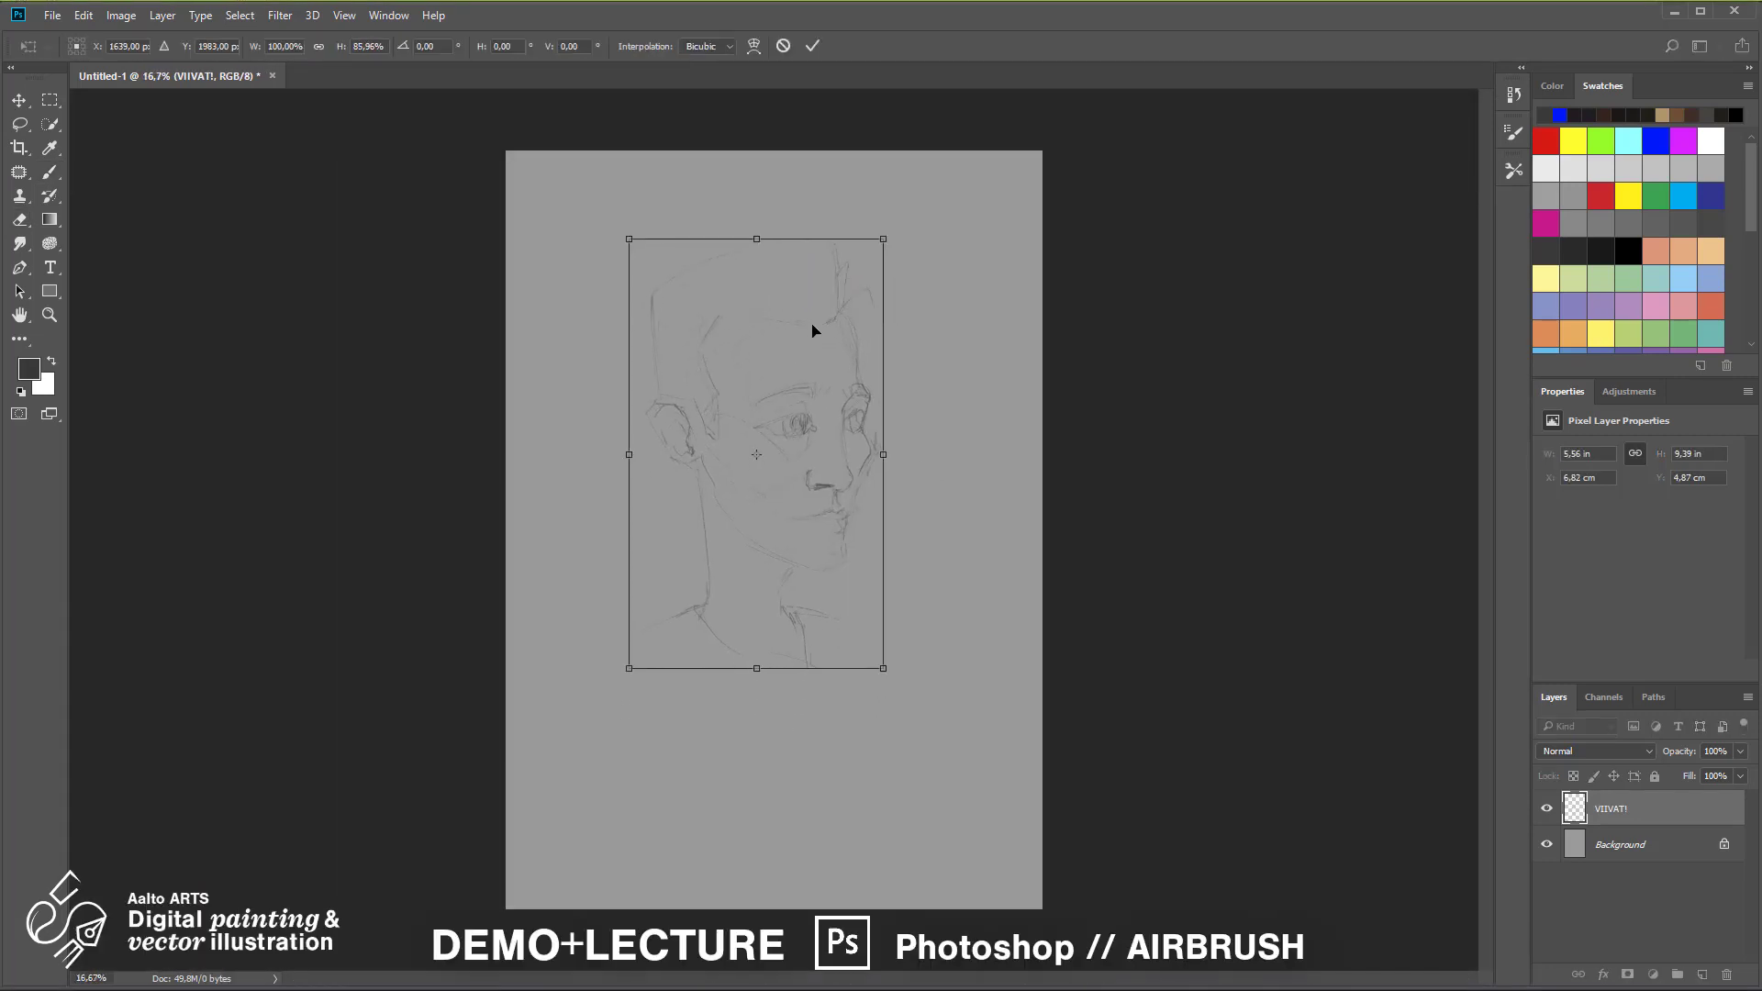
pyautogui.press('Return')
# Create a new layer beneath the VIIVAT! layer and name it AIRBRUSH
pyautogui.hotkey('ctrl', '+')
pyautogui.moveTo(1014, 612); pyautogui.dragTo(1036, 509)
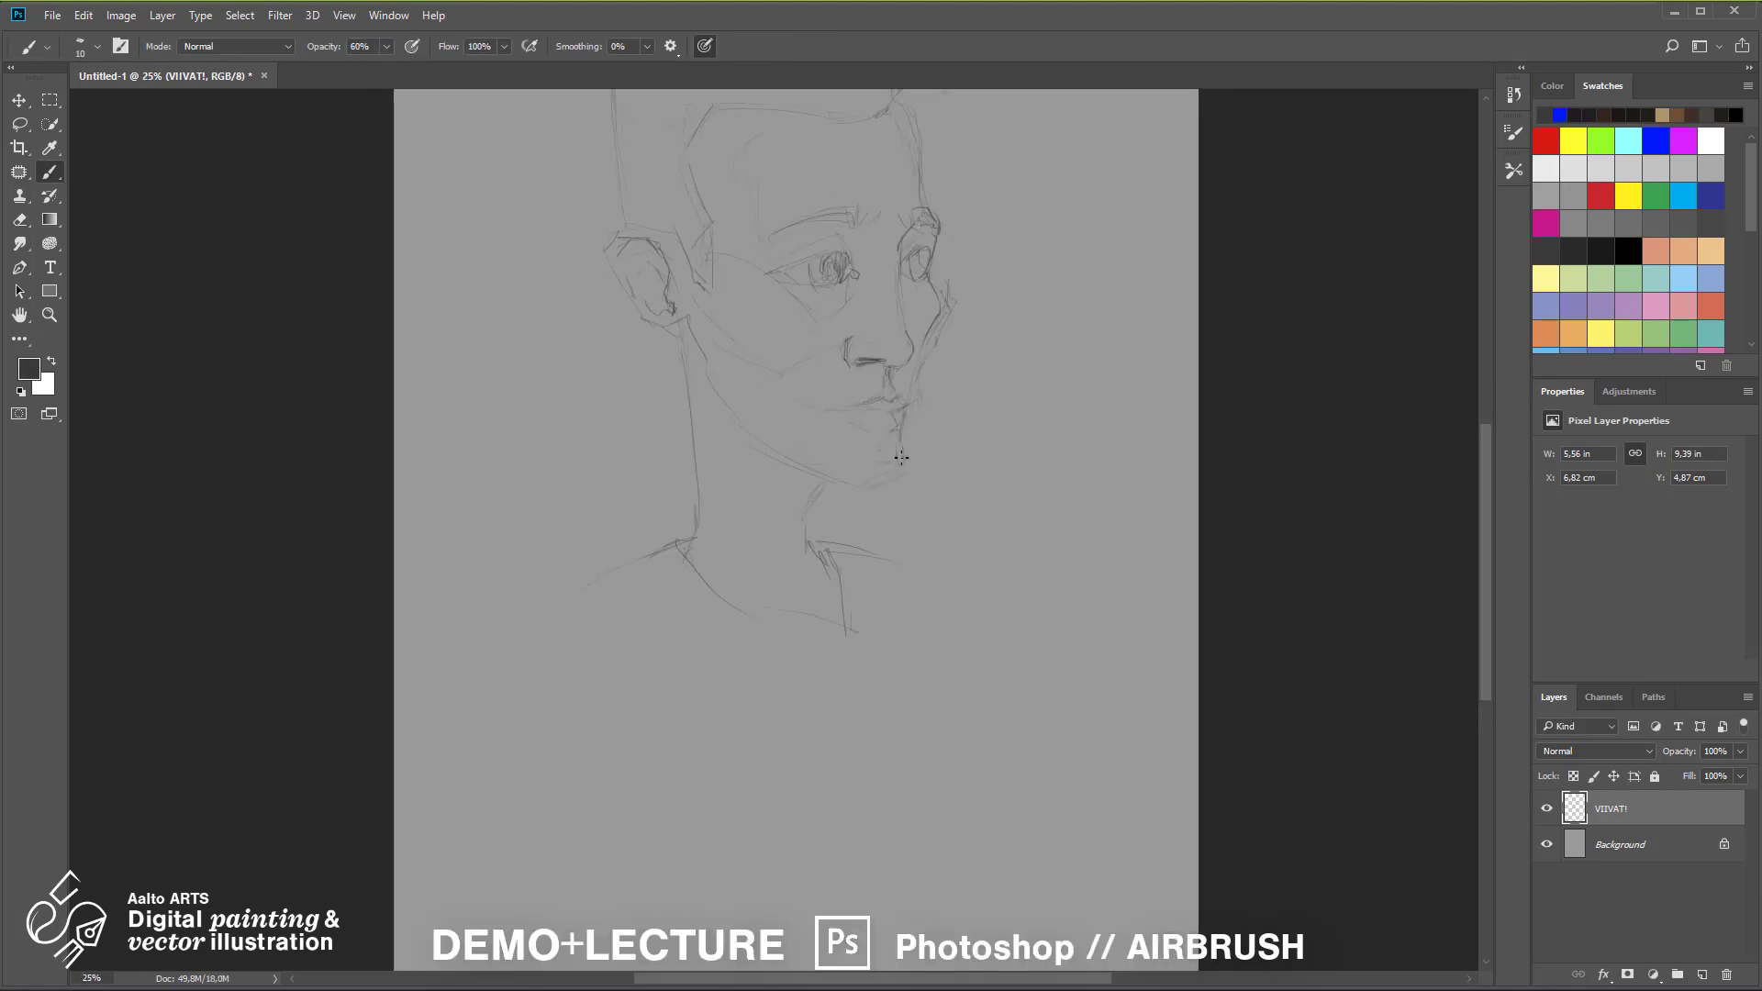
pyautogui.hotkey('ctrl', '-')
pyautogui.hotkey('ctrl', '+')
pyautogui.click(1701, 975)
pyautogui.moveTo(1617, 808); pyautogui.dragTo(1617, 860)
pyautogui.hotkey('ctrl', '-')
pyautogui.hotkey('ctrl', '+')
pyautogui.hotkey('ctrl', '+')
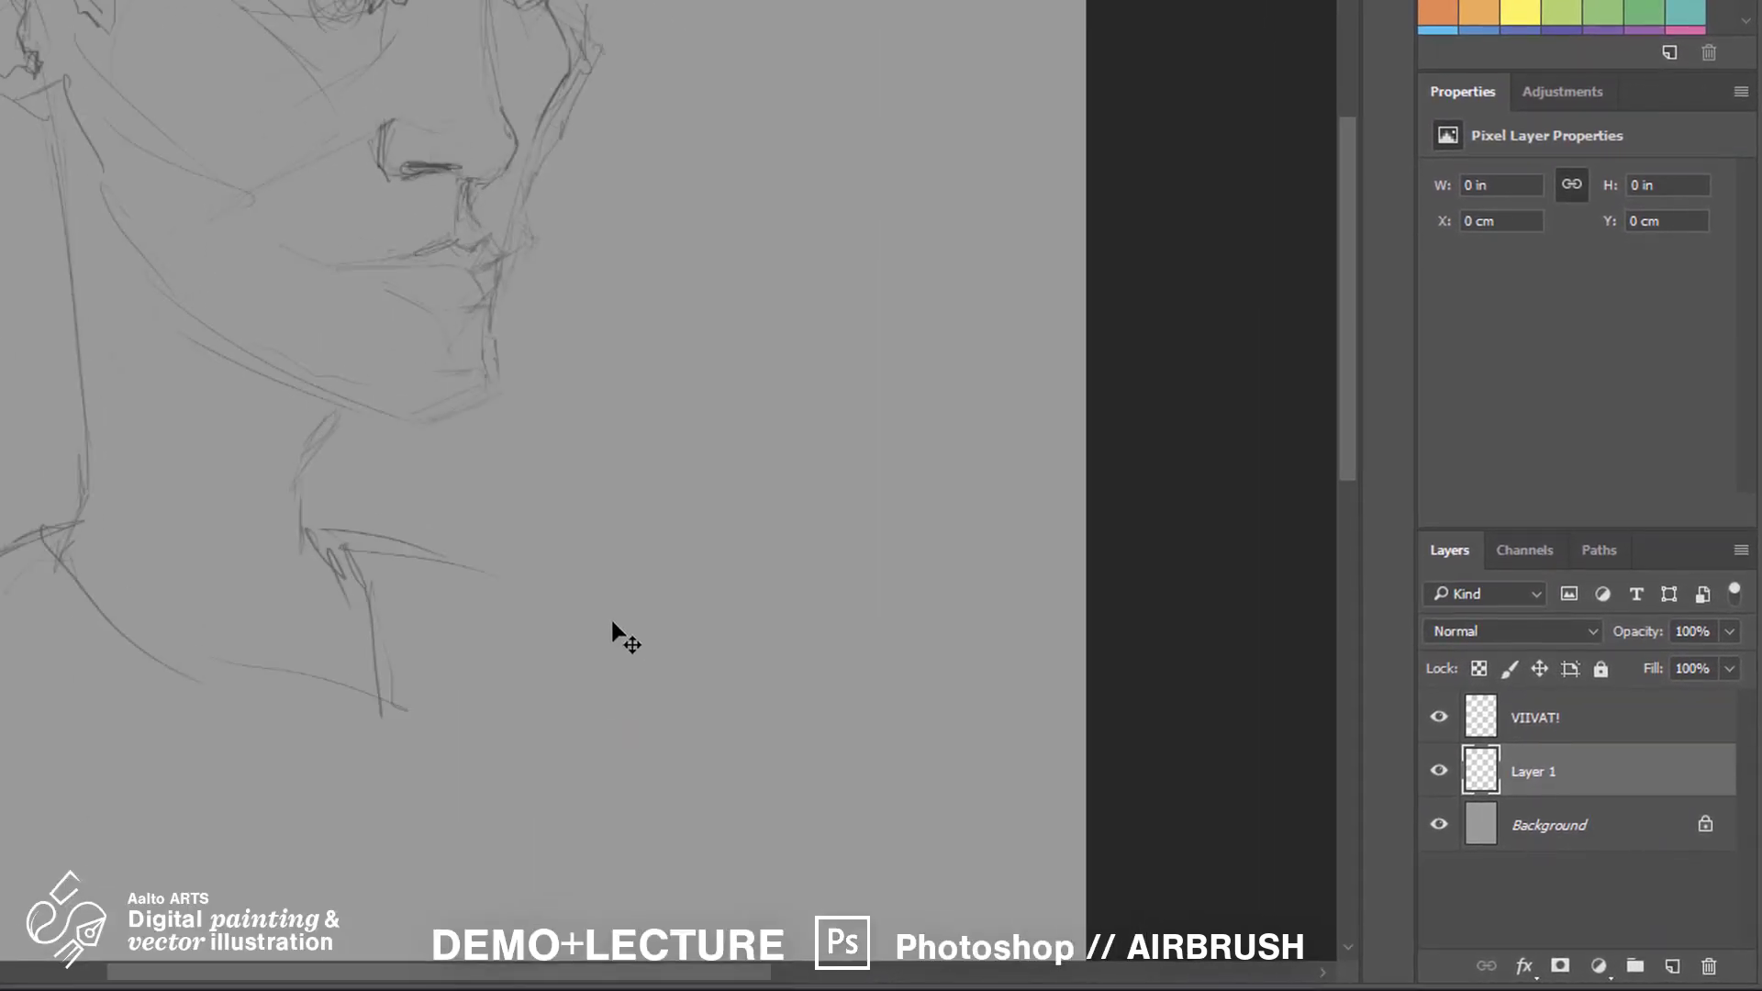
pyautogui.doubleClick(1550, 773)
pyautogui.write('AIRBRUSH')
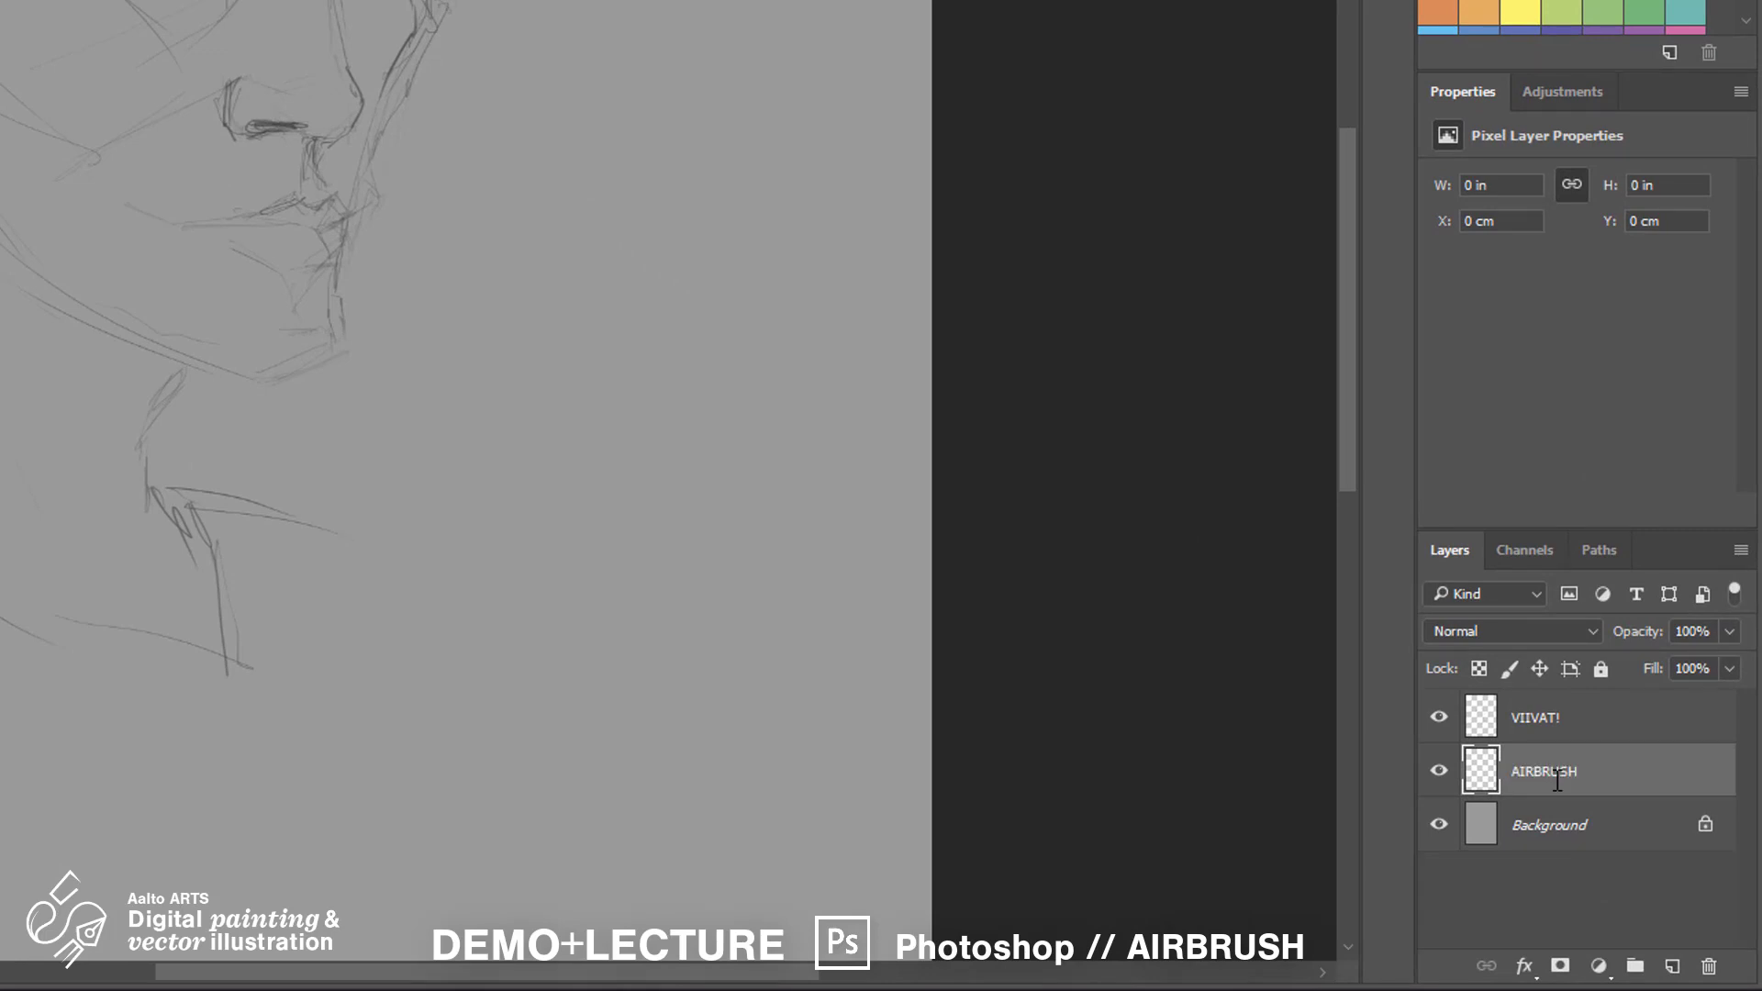
# Choose the soft round tip with 0% hardness for the eraser and enlarge it to about 448 px
pyautogui.hotkey('ctrl', '-')
pyautogui.rightClick(797, 294)
pyautogui.click(855, 423)
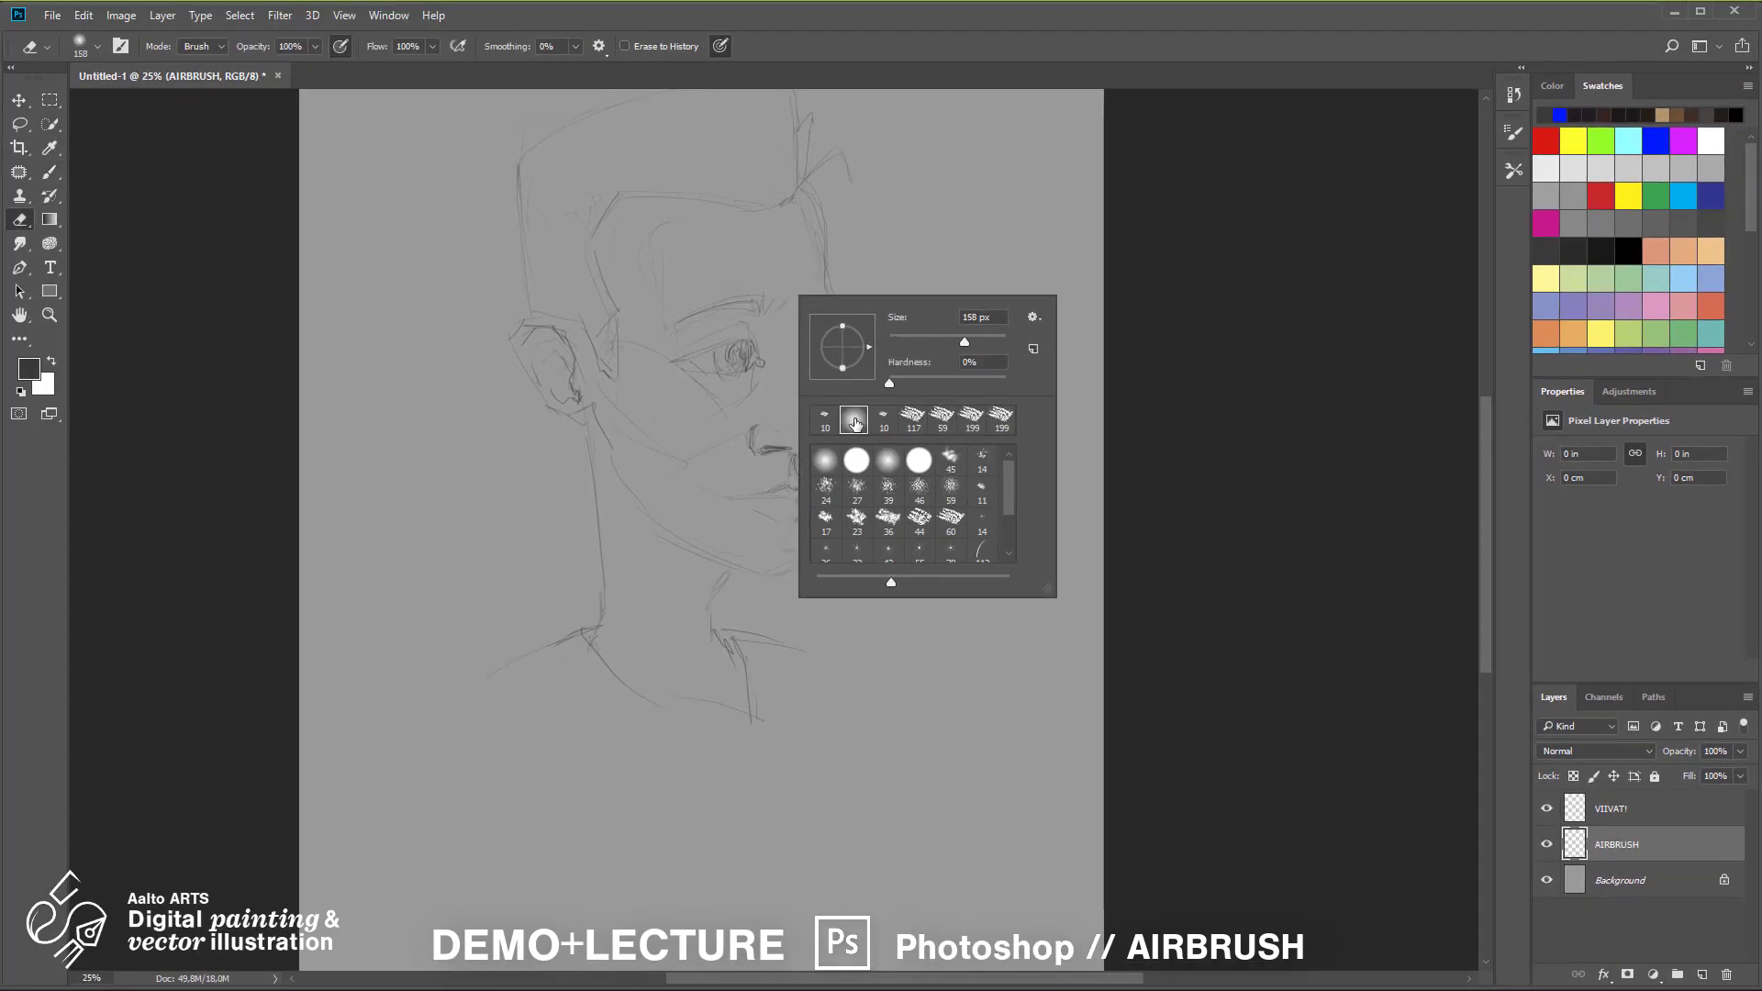
pyautogui.click(337, 33)
pyautogui.press('[')
pyautogui.press('[')
pyautogui.press('[')
pyautogui.press('[')
pyautogui.press('[')
pyautogui.press('[')
pyautogui.press('[')
pyautogui.press('[')
pyautogui.press('[')
pyautogui.press('[')
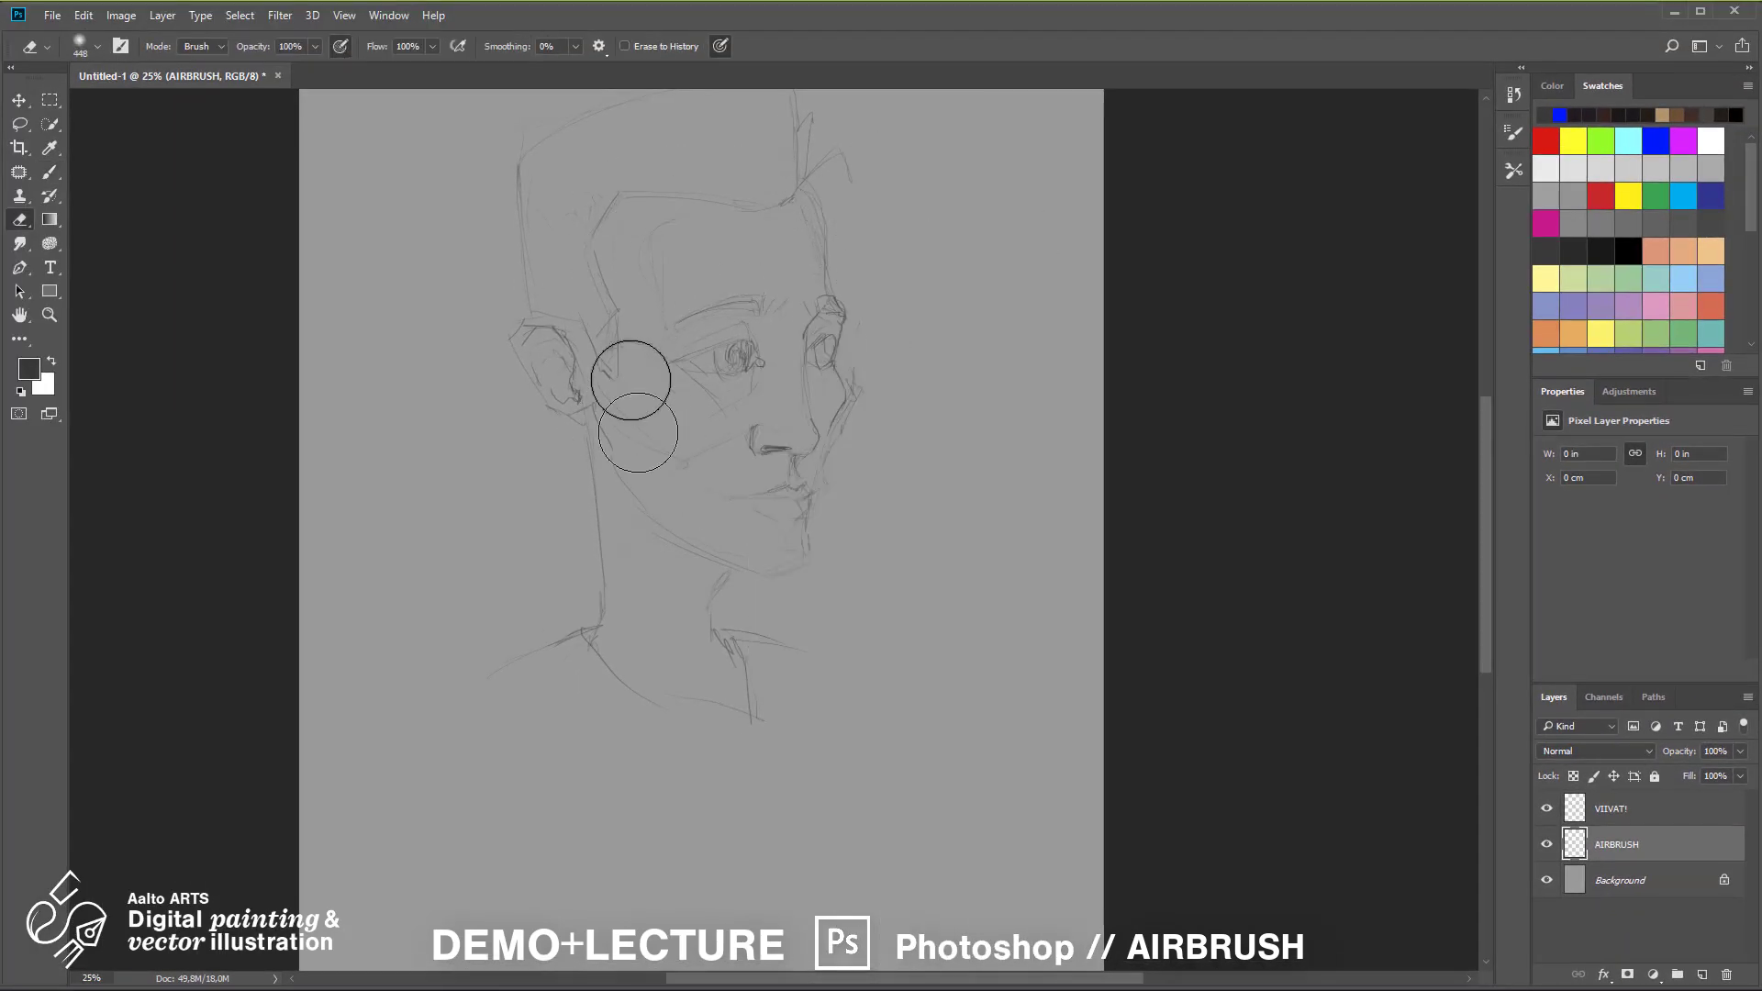
pyautogui.rightClick(697, 259)
pyautogui.moveTo(876, 307); pyautogui.dragTo(893, 306)
pyautogui.click(341, 44)
# Set the brush to a soft 480 px tip at 27% opacity and airbrush a dark patch on the near temple
pyautogui.press('b')
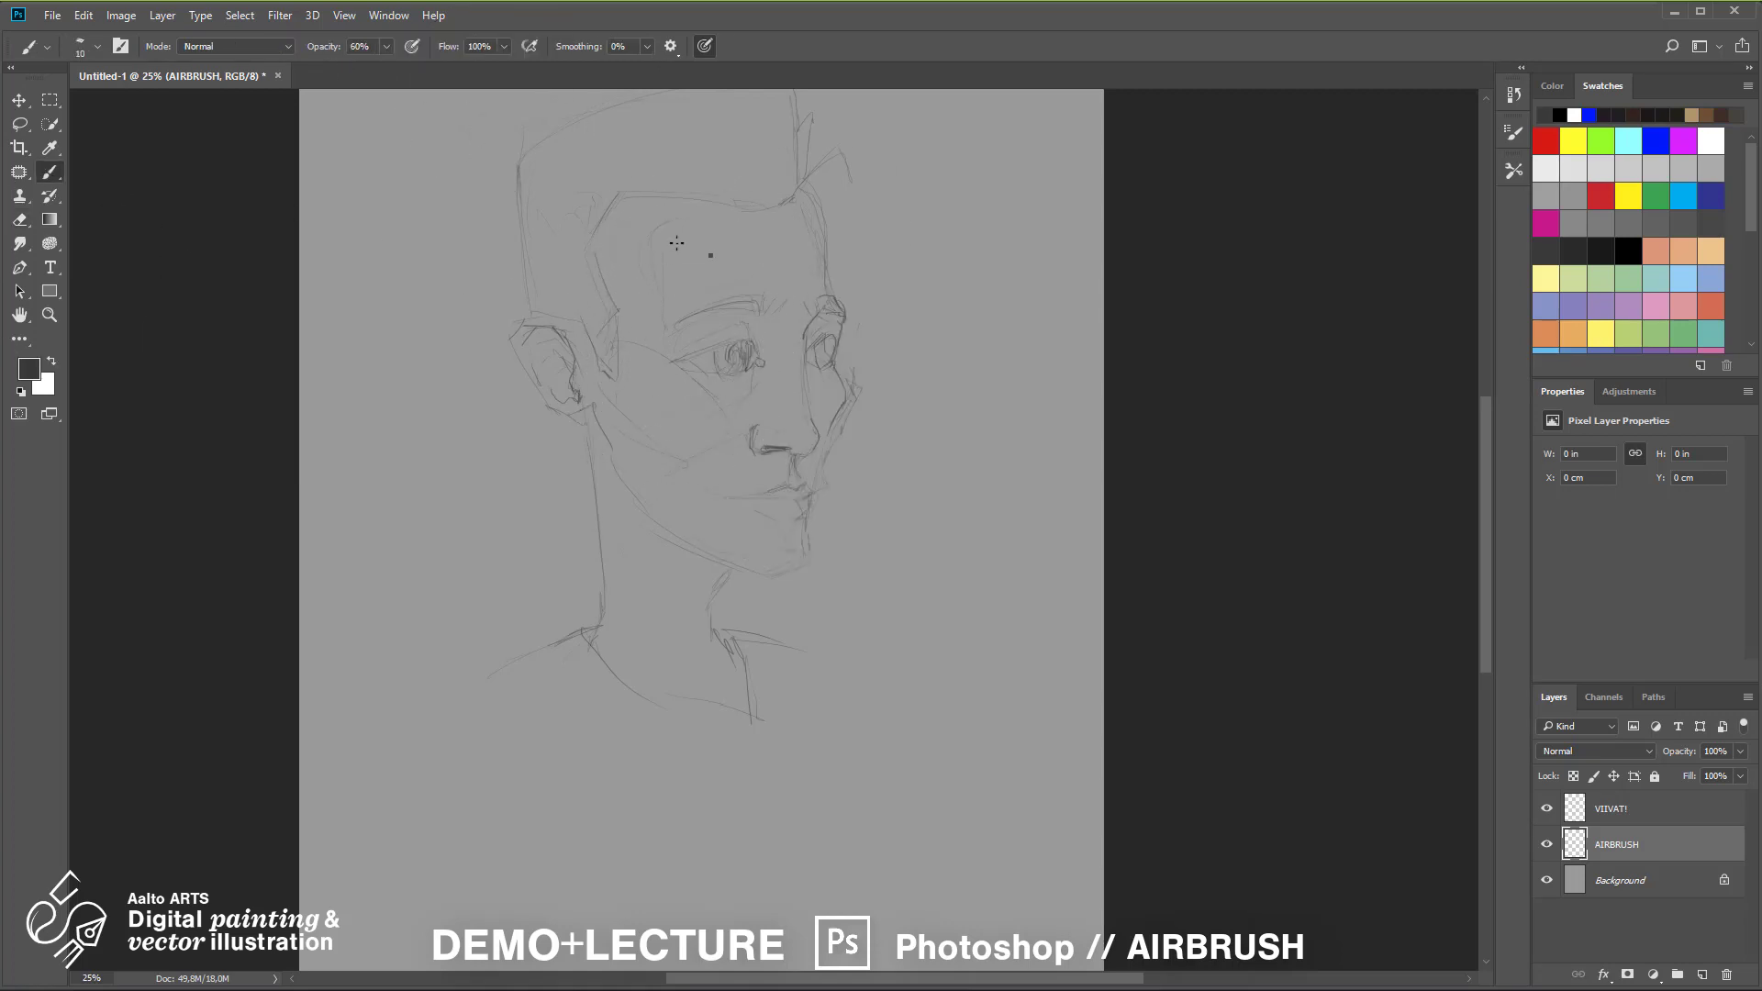
pyautogui.rightClick(708, 254)
pyautogui.press('e')
pyautogui.press('b')
pyautogui.rightClick(793, 284)
pyautogui.moveTo(688, 252); pyautogui.dragTo(643, 321)
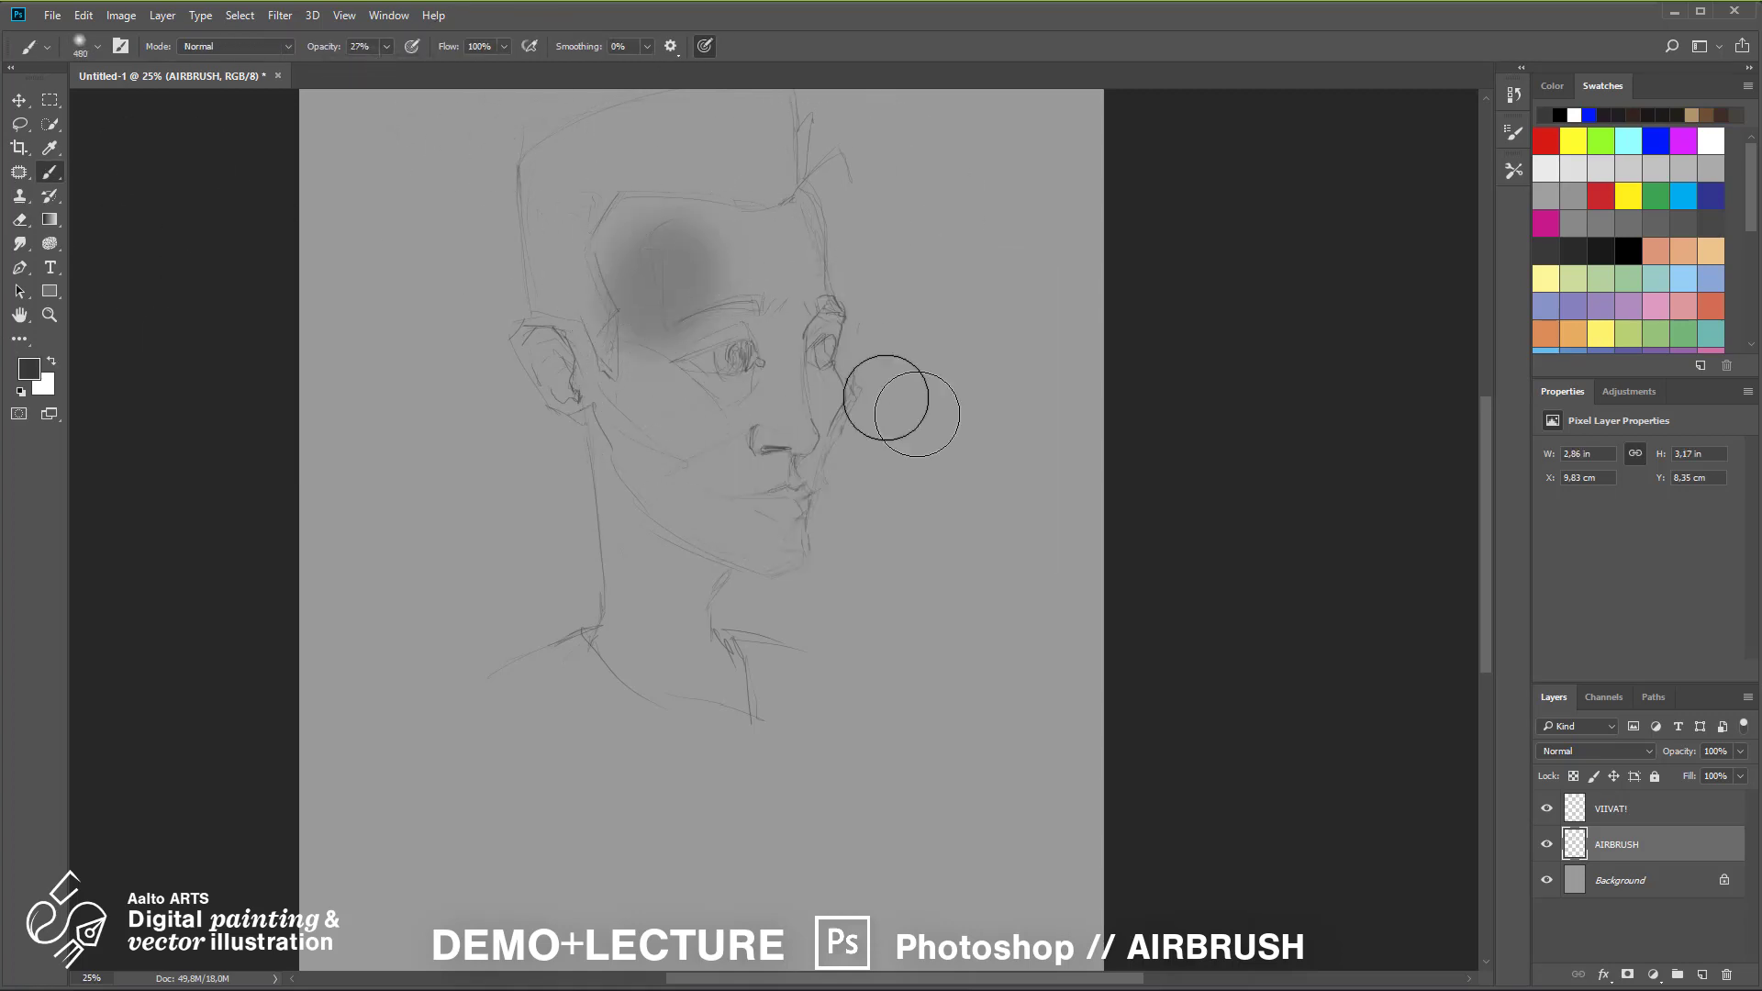
# Airbrush soft grey tones over the hair, neck, near eye socket and chin, and shade the background in front of the face
pyautogui.moveTo(619, 230)
pyautogui.mouseDown()
pyautogui.moveTo(798, 385)
pyautogui.moveTo(656, 448)
pyautogui.moveTo(560, 367)
pyautogui.mouseUp()
pyautogui.keyDown('alt'); pyautogui.click(862, 364); pyautogui.keyUp('alt')
pyautogui.moveTo(759, 283); pyautogui.dragTo(787, 422)
pyautogui.moveTo(782, 507); pyautogui.dragTo(777, 593)
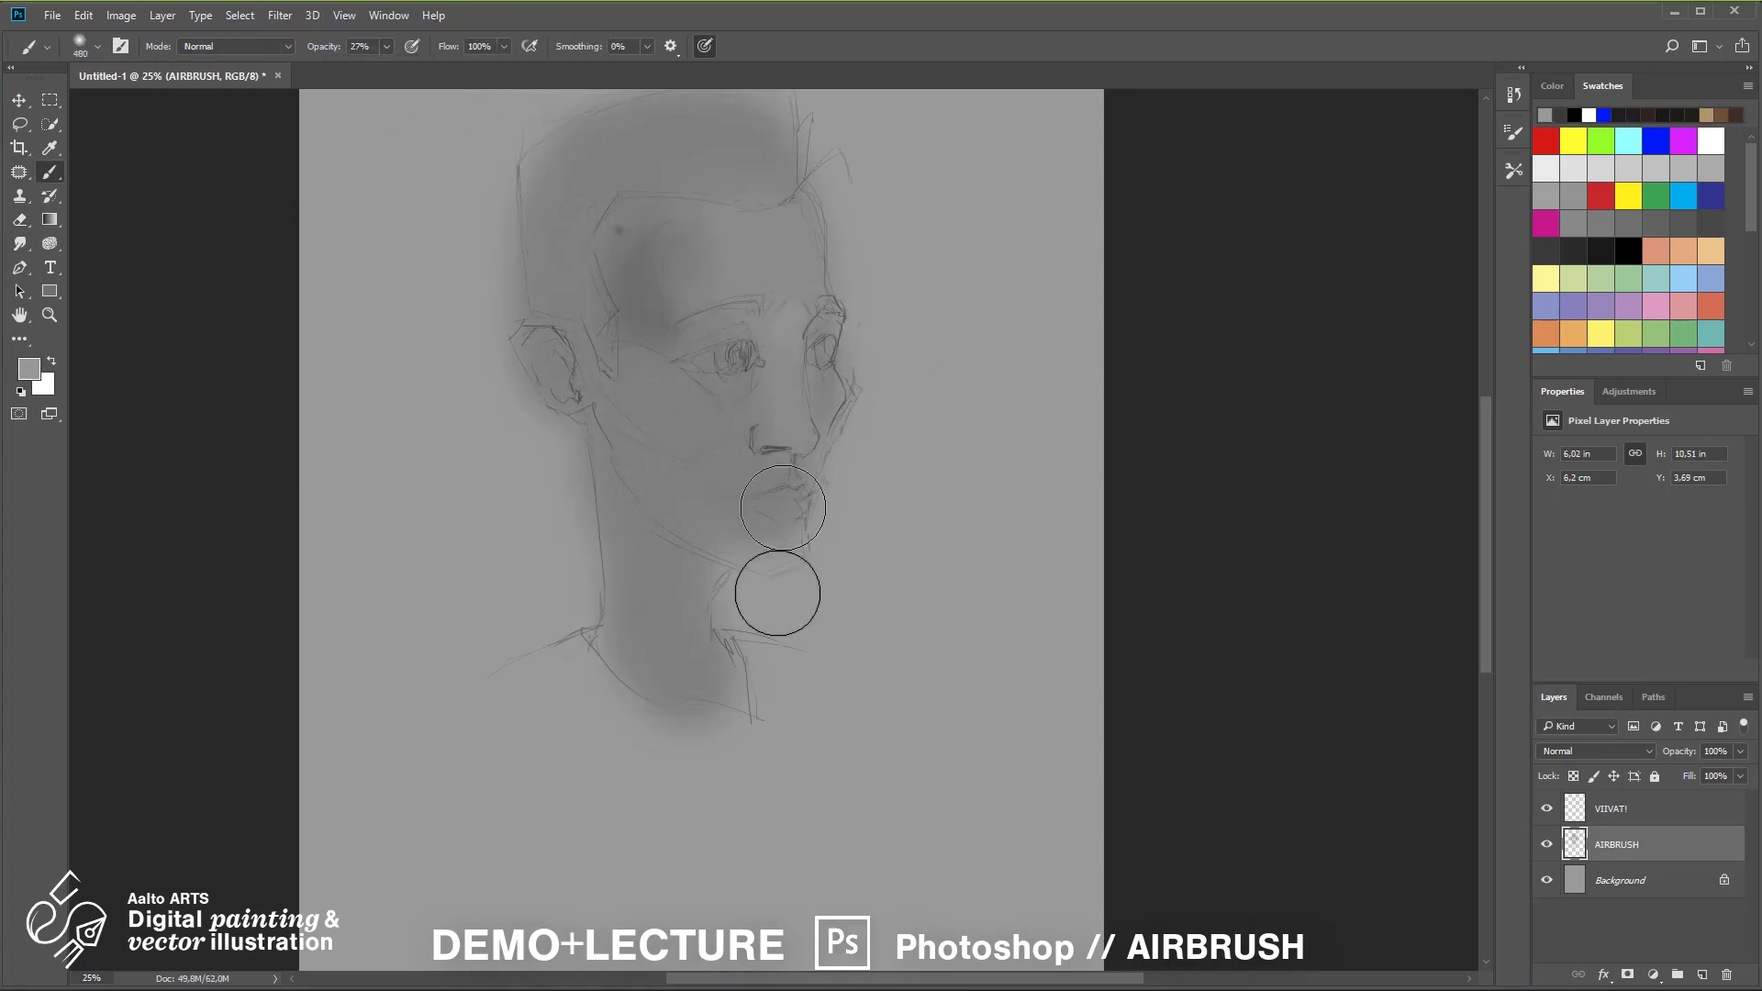
pyautogui.moveTo(725, 347)
pyautogui.mouseDown()
pyautogui.moveTo(668, 530)
pyautogui.moveTo(640, 240)
pyautogui.mouseUp()
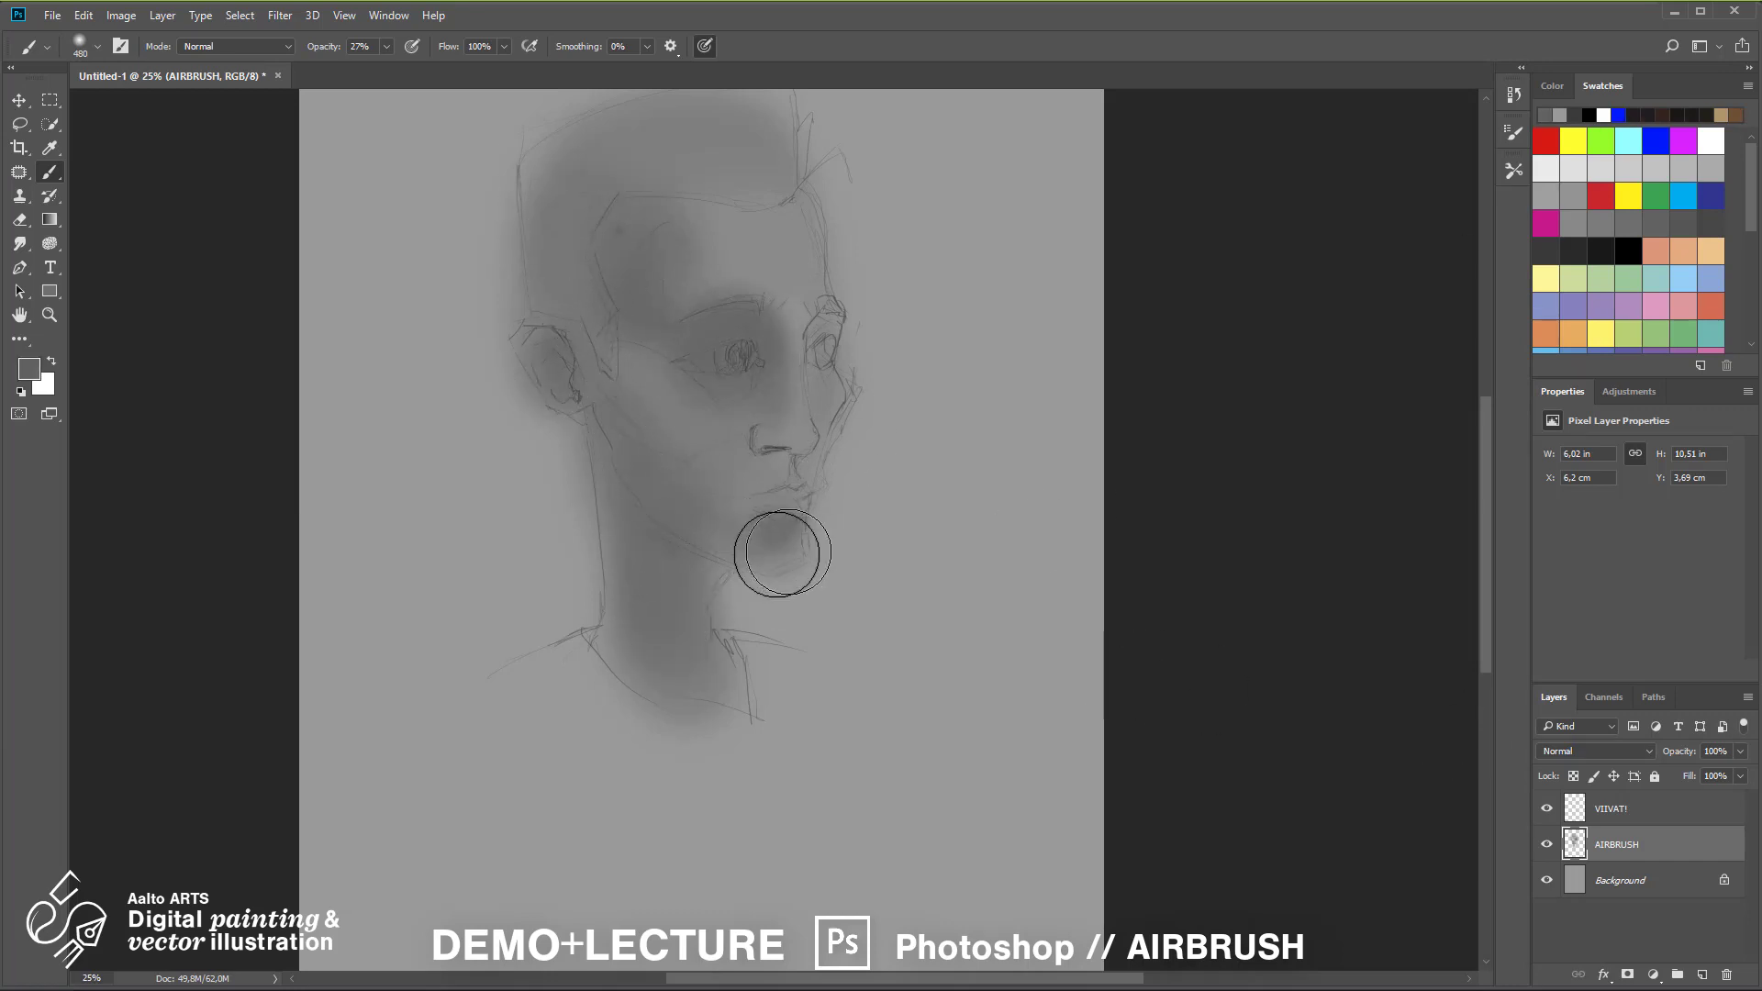
pyautogui.moveTo(782, 553)
pyautogui.mouseDown()
pyautogui.moveTo(862, 284)
pyautogui.moveTo(826, 578)
pyautogui.moveTo(849, 617)
pyautogui.mouseUp()
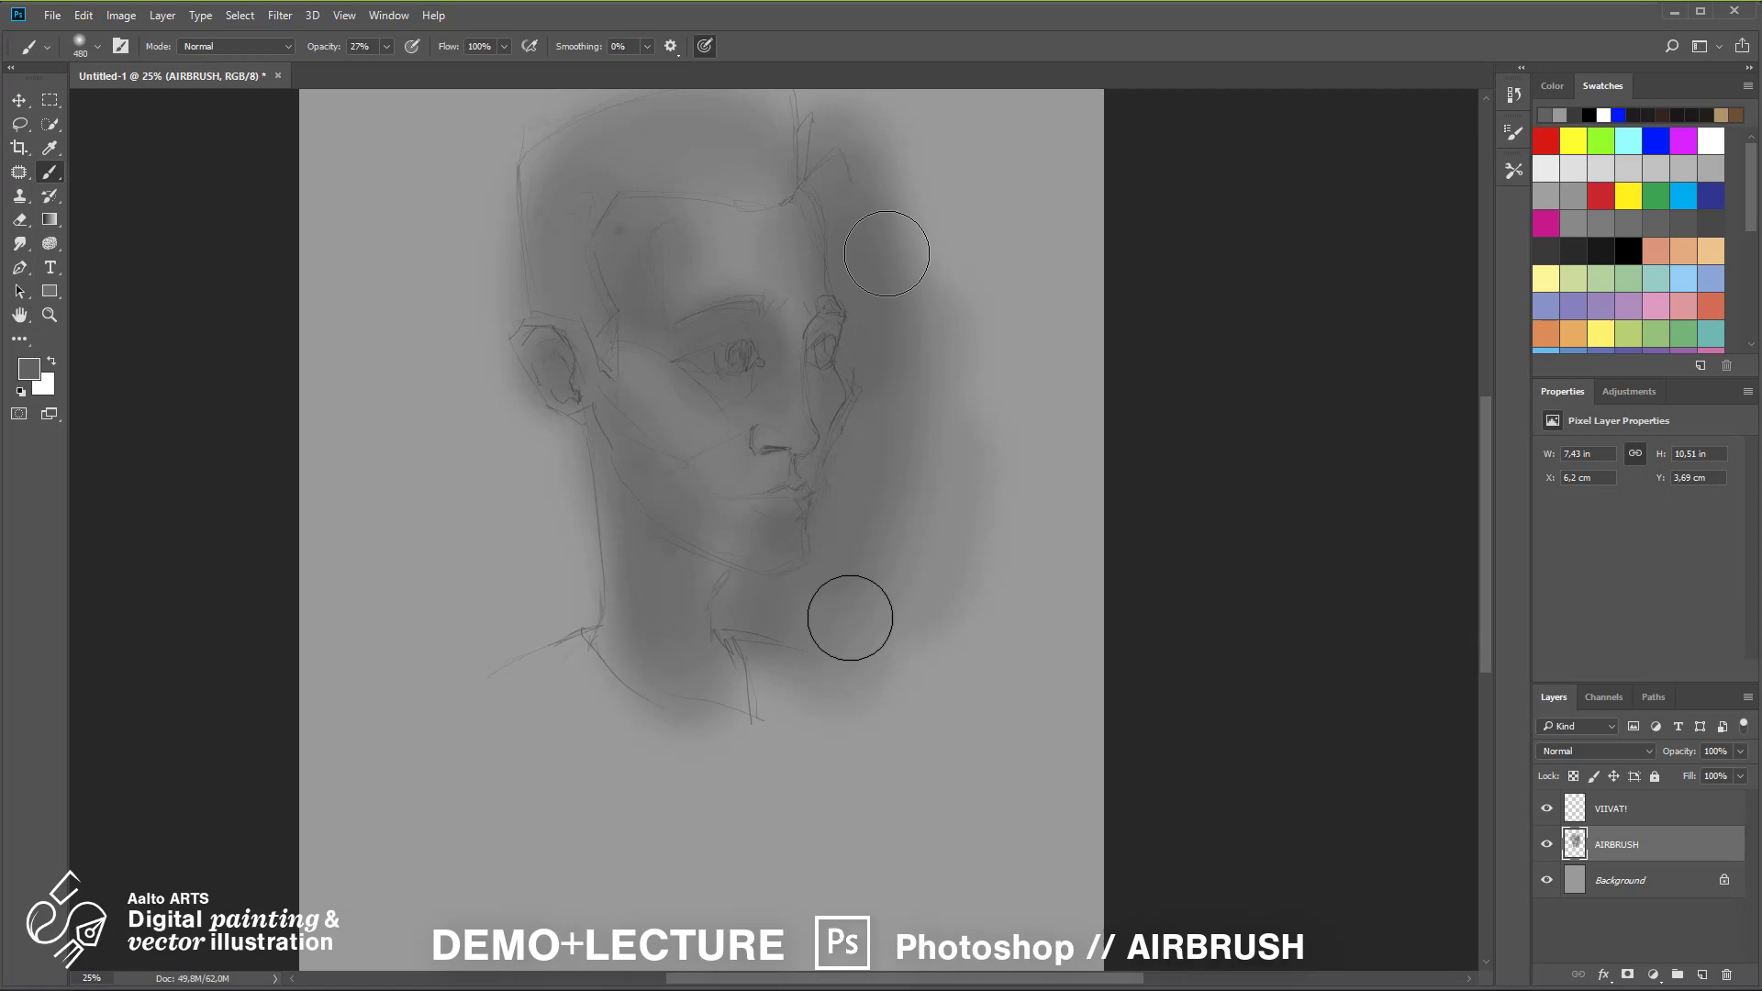
# Sample a grey from the portrait, deepen the jaw and neck shadow with the airbrush, and undo the last stroke
pyautogui.keyDown('alt'); pyautogui.click(783, 448); pyautogui.keyUp('alt')
pyautogui.moveTo(688, 437)
pyautogui.mouseDown()
pyautogui.moveTo(645, 582)
pyautogui.moveTo(633, 511)
pyautogui.moveTo(656, 496)
pyautogui.mouseUp()
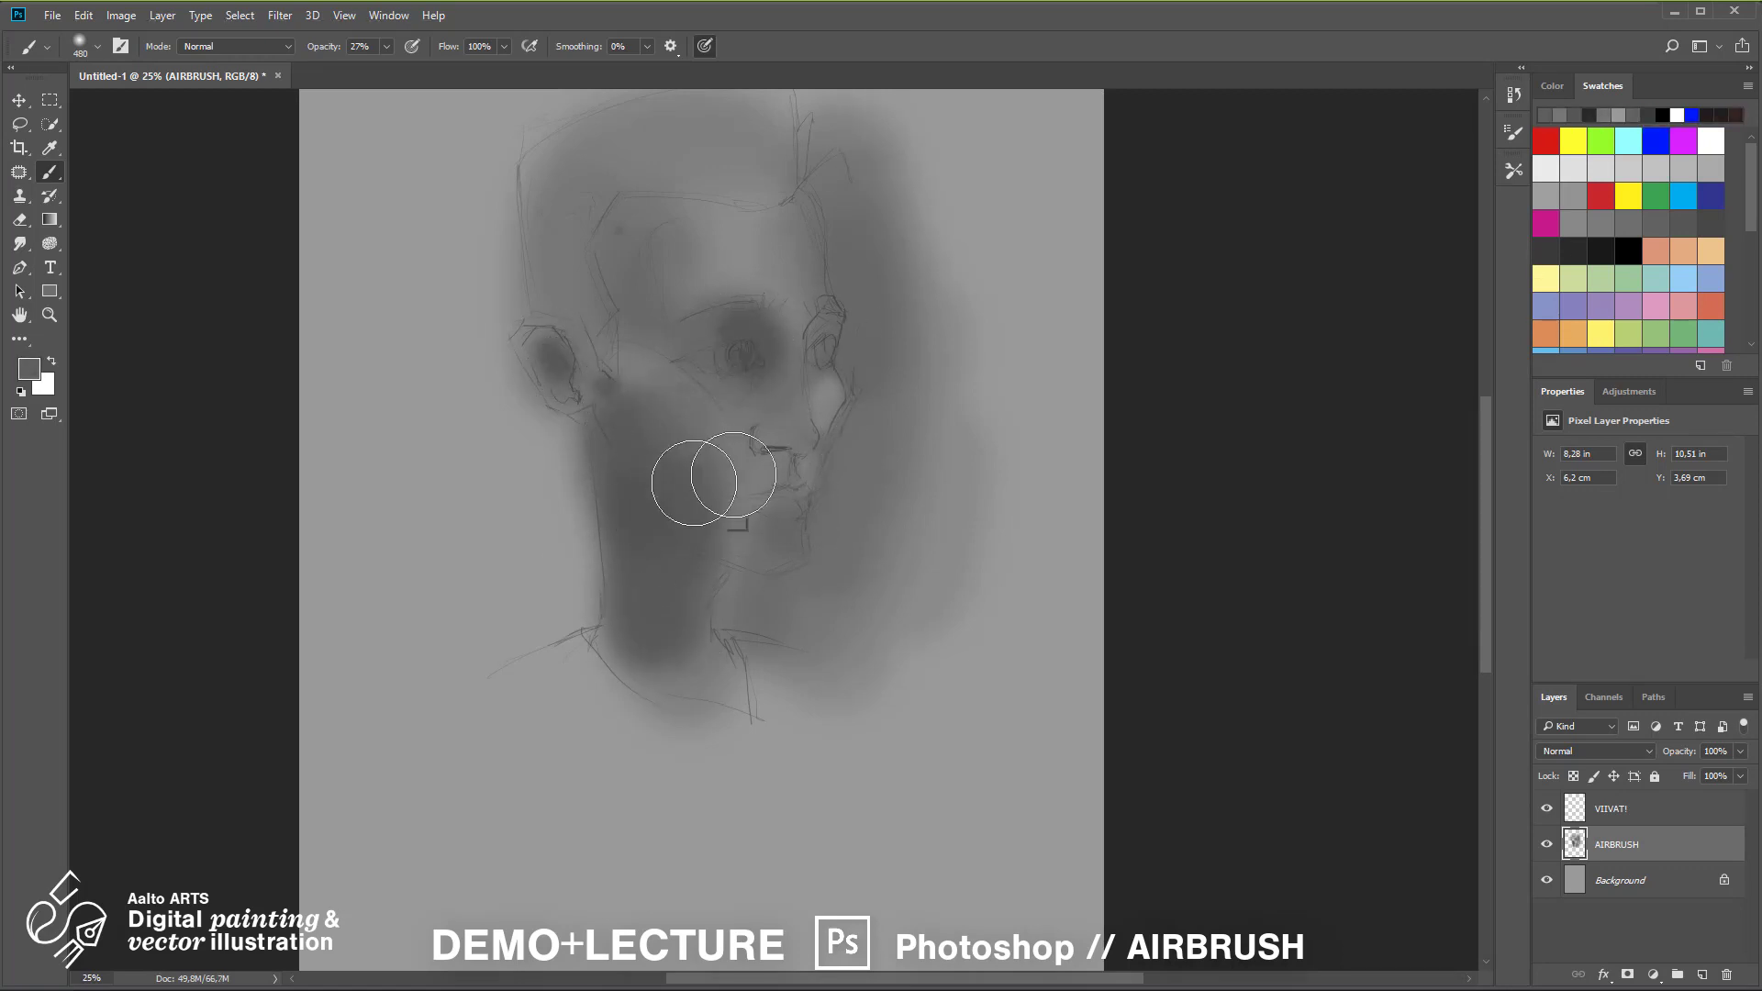
pyautogui.hotkey('ctrl', 'z')
pyautogui.scroll(1, 748, 518)
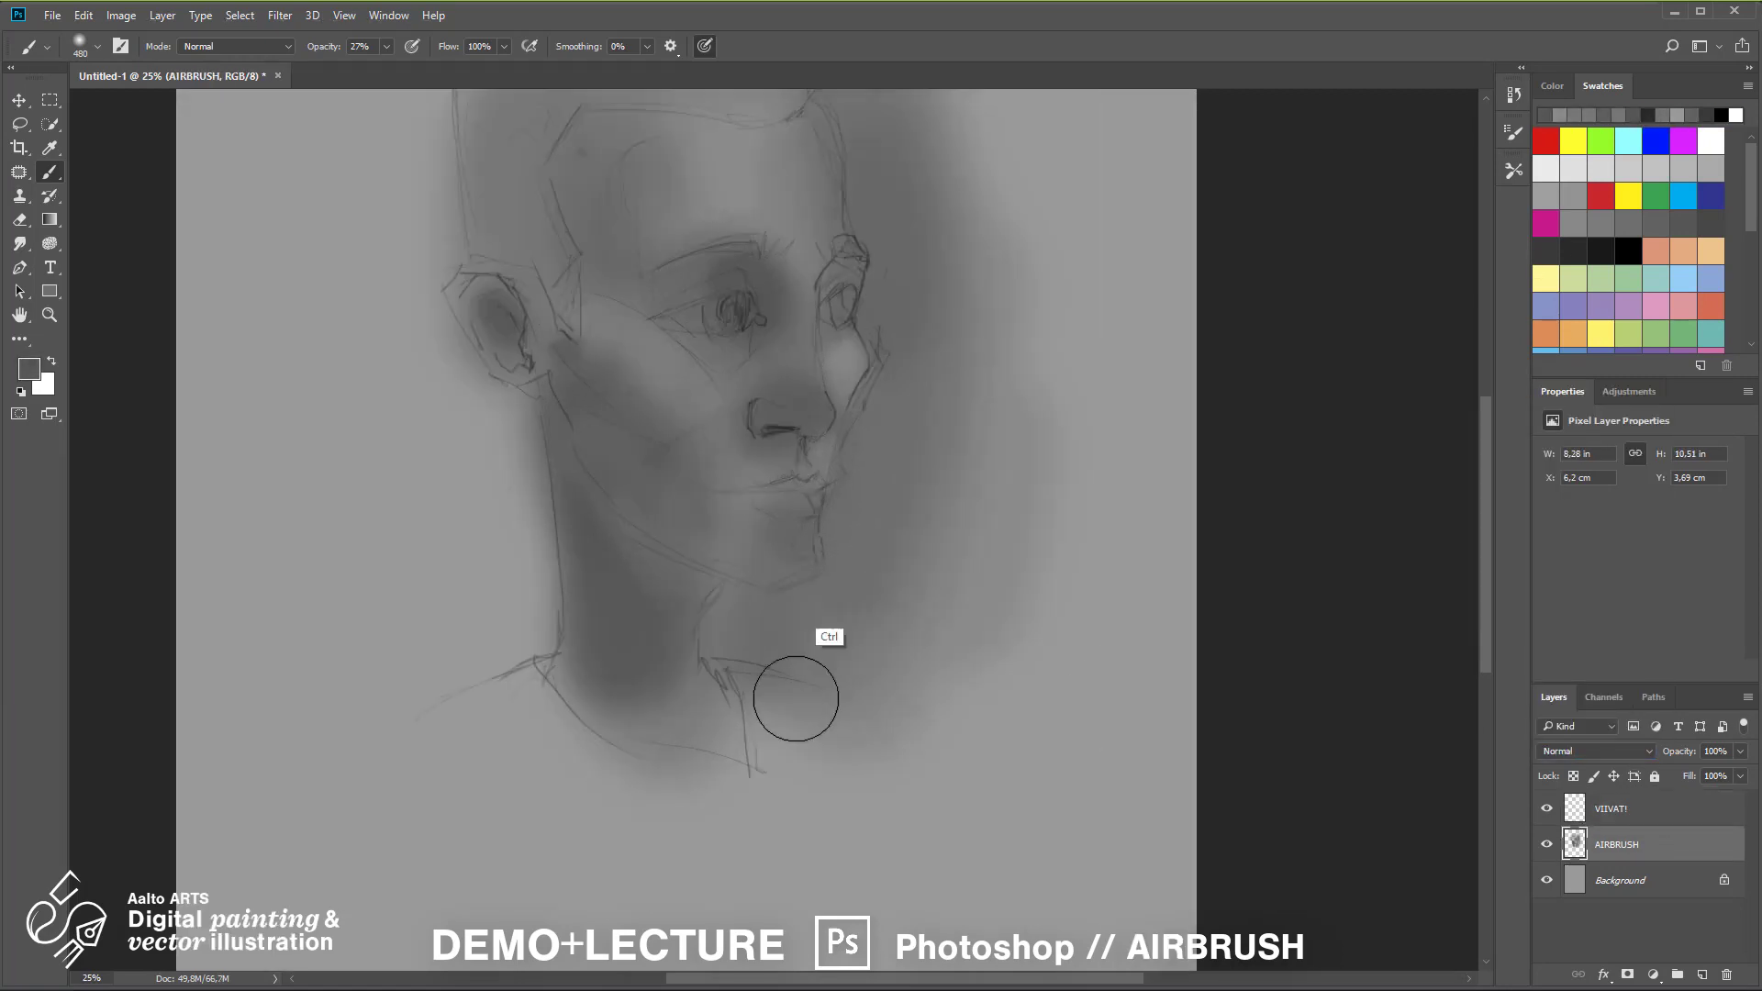
# Model the jaw, cheek, mouth area, forehead and hair with airbrushed light and dark greys sampled from the painting
pyautogui.moveTo(748, 489); pyautogui.dragTo(773, 542)
pyautogui.moveTo(644, 353); pyautogui.dragTo(706, 431)
pyautogui.keyDown('alt'); pyautogui.click(782, 426); pyautogui.keyUp('alt')
pyautogui.moveTo(782, 444); pyautogui.dragTo(775, 498)
pyautogui.moveTo(661, 275); pyautogui.dragTo(639, 417)
pyautogui.moveTo(514, 377); pyautogui.dragTo(707, 151)
pyautogui.moveTo(724, 174)
pyautogui.mouseDown()
pyautogui.moveTo(686, 300)
pyautogui.moveTo(651, 276)
pyautogui.mouseUp()
pyautogui.moveTo(722, 601)
pyautogui.mouseDown()
pyautogui.moveTo(832, 351)
pyautogui.moveTo(866, 413)
pyautogui.mouseUp()
# Pick a dark grey swatch and airbrush a wider, darker background area in front of the face
pyautogui.keyDown('alt'); pyautogui.click(804, 186); pyautogui.keyUp('alt')
pyautogui.hotkey('ctrl', '-')
pyautogui.click(1573, 251)
pyautogui.moveTo(908, 573); pyautogui.dragTo(976, 167)
pyautogui.hotkey('ctrl', '+')
# Reduce the soft brush to 174 px and paint the near eyebrow and eye, and shade around the lips and chin with sampled greys
pyautogui.rightClick(994, 339)
pyautogui.moveTo(1193, 386); pyautogui.dragTo(1165, 385)
pyautogui.moveTo(746, 323); pyautogui.dragTo(843, 301)
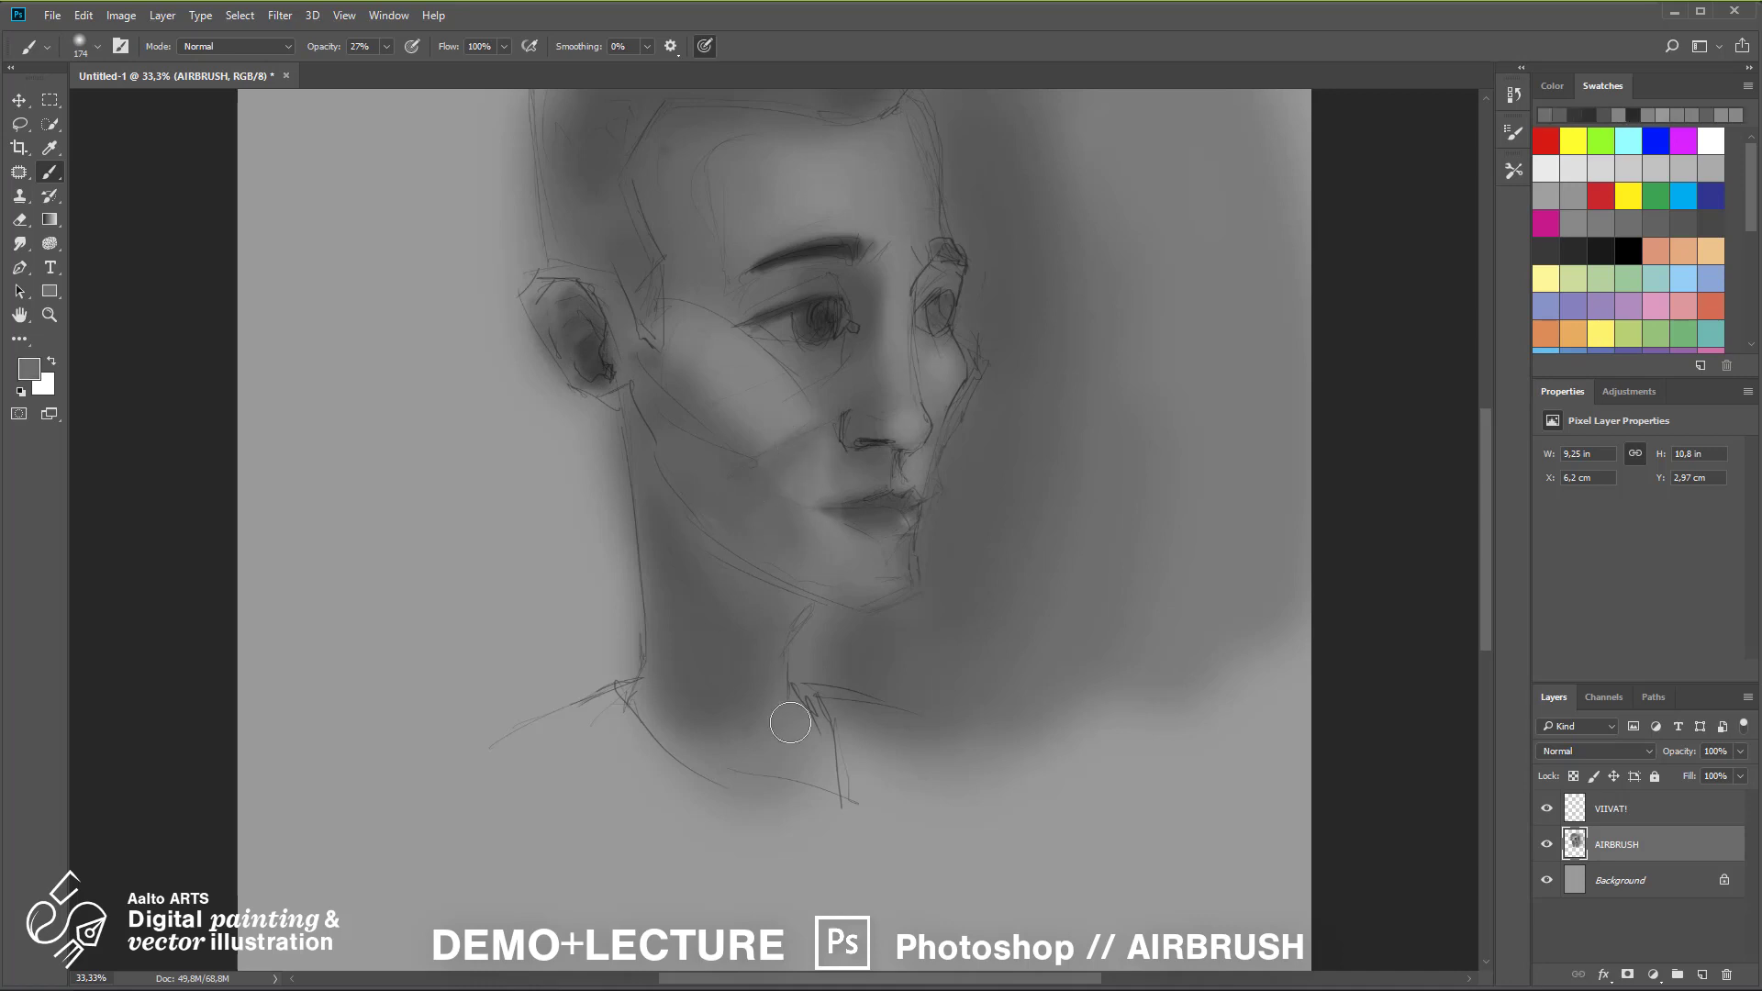
pyautogui.moveTo(903, 500); pyautogui.dragTo(1047, 695)
pyautogui.keyDown('alt'); pyautogui.click(872, 512); pyautogui.keyUp('alt')
pyautogui.moveTo(962, 730); pyautogui.dragTo(926, 528)
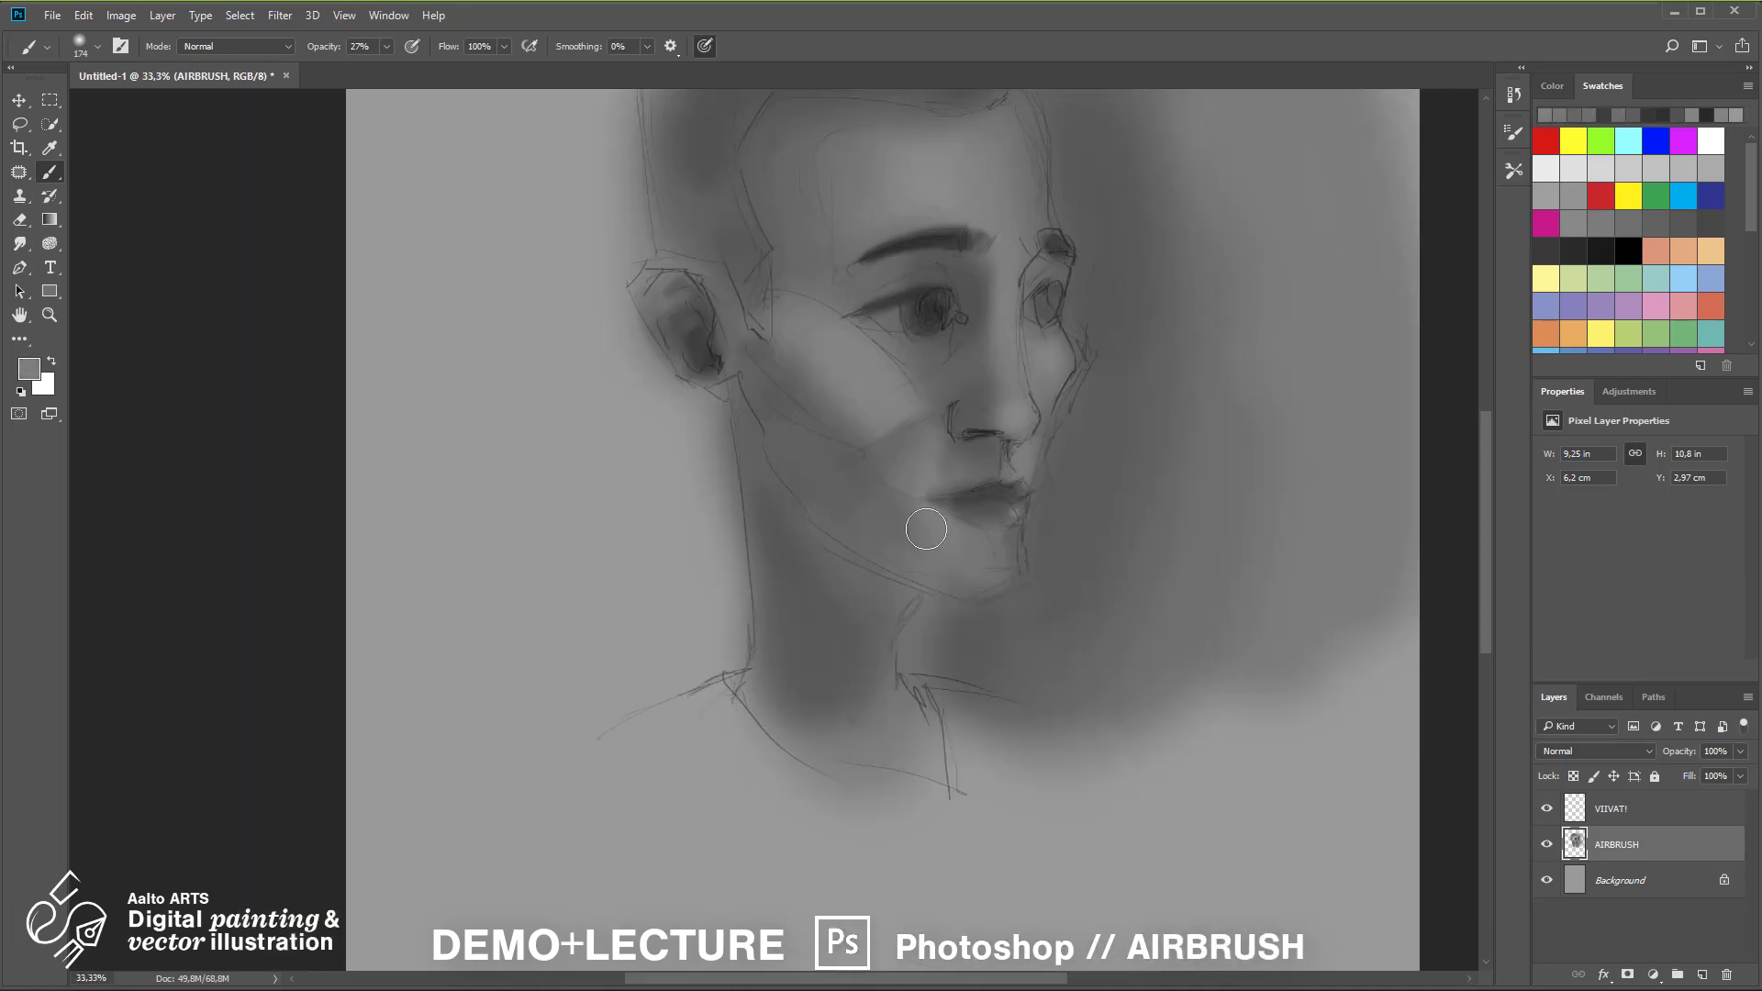
# Lasso the shirt shape below the neck, airbrush it dark grey inside the selection and deselect
pyautogui.hotkey('ctrl', '-')
pyautogui.press('l')
pyautogui.moveTo(671, 669)
pyautogui.mouseDown()
pyautogui.moveTo(897, 732)
pyautogui.moveTo(647, 712)
pyautogui.moveTo(963, 716)
pyautogui.mouseUp()
pyautogui.press('b')
pyautogui.hotkey('ctrl', 'd')
# Lasso the whole hair shape along the sketch lines, airbrush it dark grey and deselect
pyautogui.press('l')
pyautogui.moveTo(773, 385); pyautogui.dragTo(951, 214)
pyautogui.moveTo(692, 329); pyautogui.dragTo(773, 385)
pyautogui.moveTo(798, 302); pyautogui.dragTo(791, 362)
pyautogui.press('b')
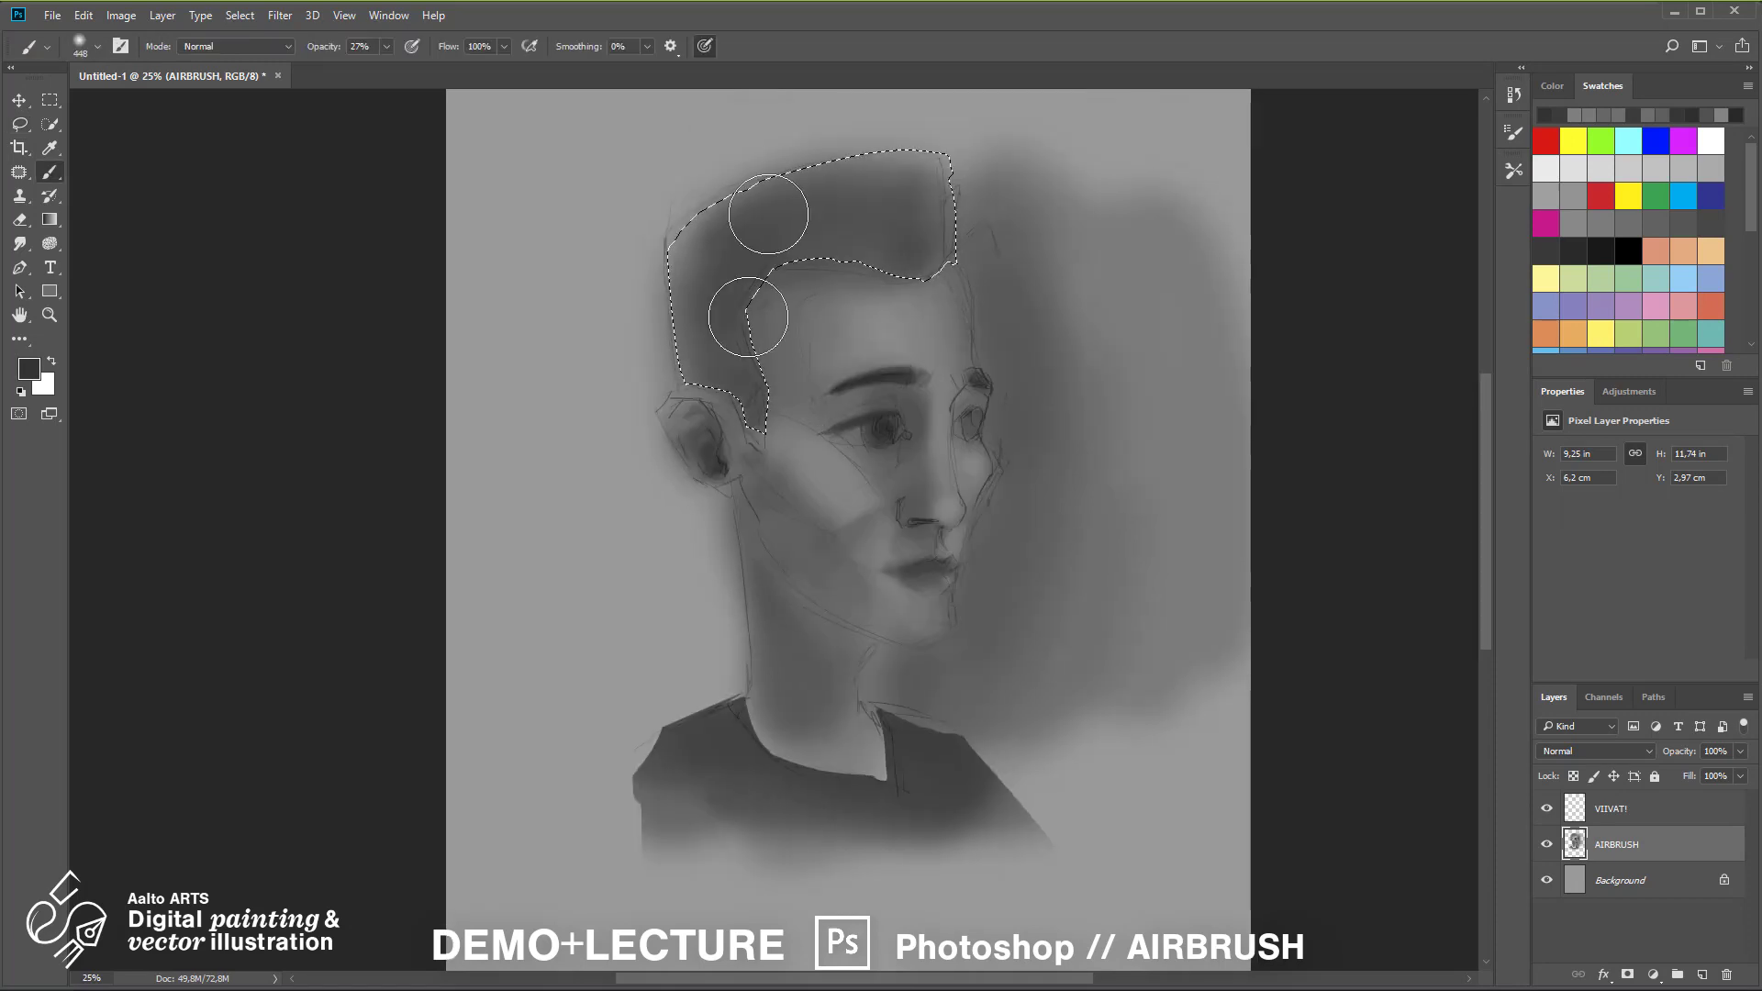
pyautogui.moveTo(757, 275); pyautogui.dragTo(752, 394)
pyautogui.hotkey('ctrl', 'd')
# Lasso the loose tuft of hair above the forehead and airbrush it dark
pyautogui.press('l')
pyautogui.moveTo(945, 262)
pyautogui.mouseDown()
pyautogui.moveTo(982, 244)
pyautogui.moveTo(931, 261)
pyautogui.mouseUp()
pyautogui.press('b')
# Lasso the side plane of the hair, airbrush it with a near-black swatch and deselect
pyautogui.press('l')
pyautogui.moveTo(662, 241); pyautogui.dragTo(835, 202)
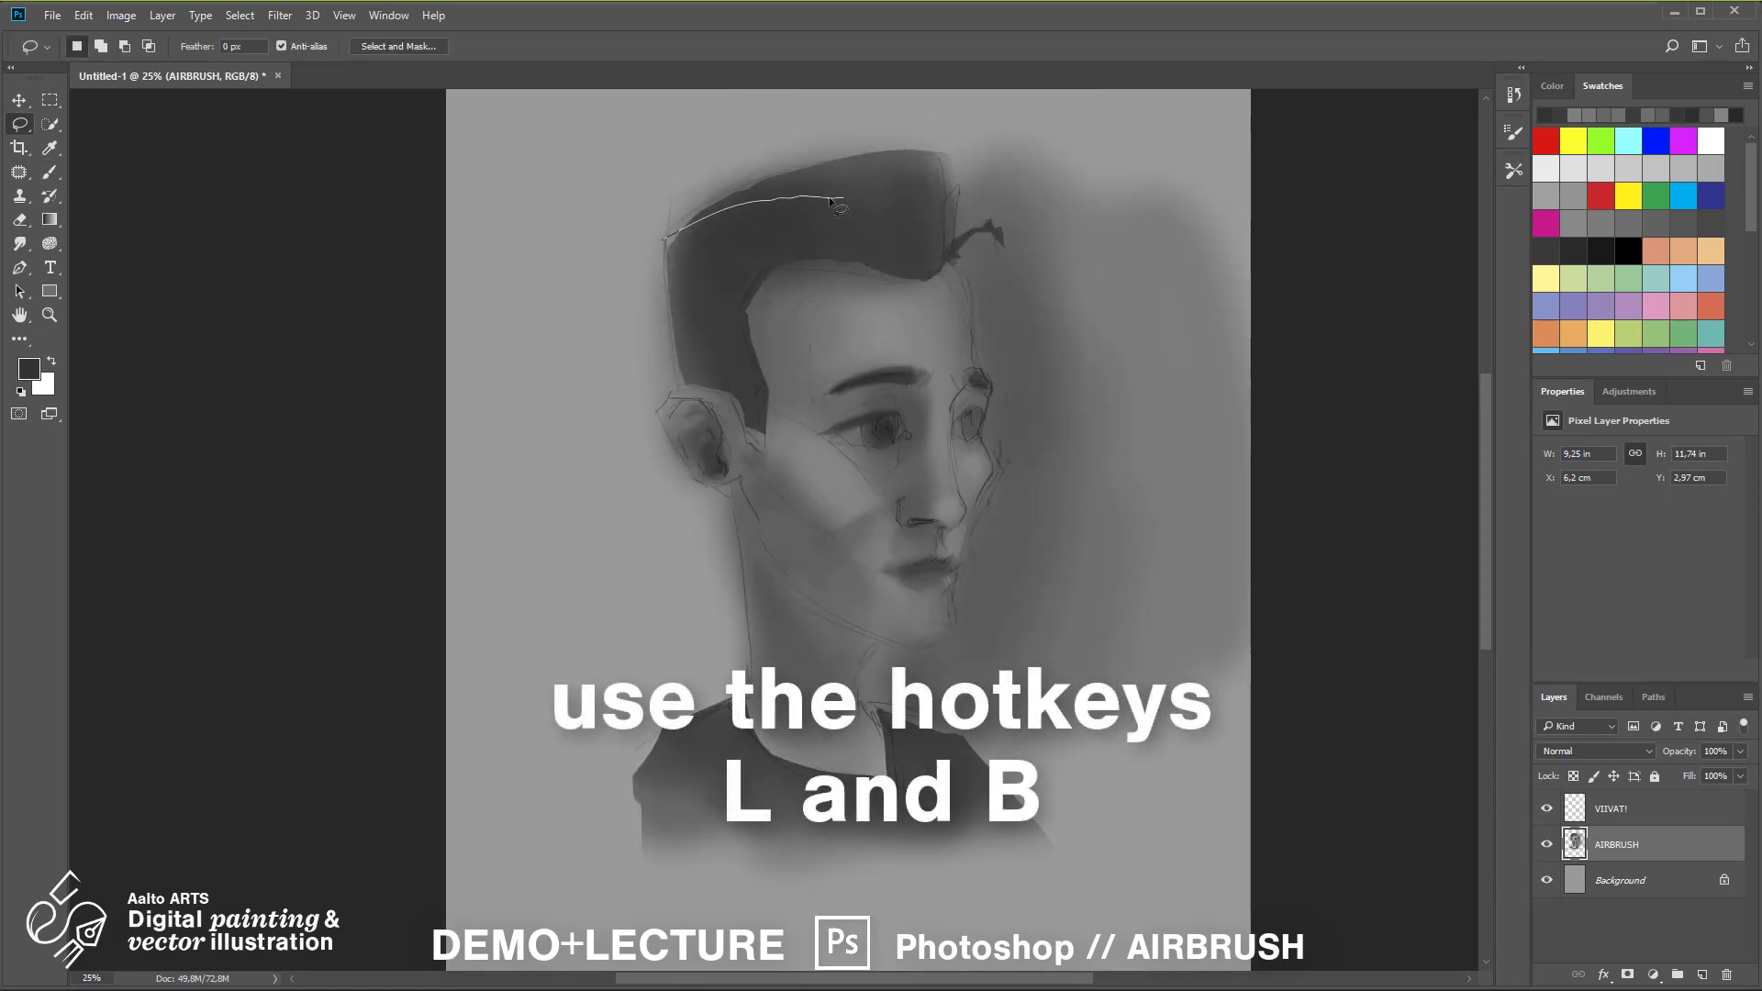
pyautogui.press('b')
pyautogui.click(1600, 251)
pyautogui.moveTo(748, 367); pyautogui.dragTo(841, 229)
pyautogui.hotkey('ctrl', 'd')
# Reduce the soft brush to 124 px and darken the irises and the area around the far eye
pyautogui.hotkey('ctrl', '0')
pyautogui.hotkey('ctrl', '+')
pyautogui.hotkey('ctrl', '+')
pyautogui.hotkey('ctrl', '-')
pyautogui.hotkey('ctrl', '+')
pyautogui.press('[')
pyautogui.press('[')
pyautogui.press('[')
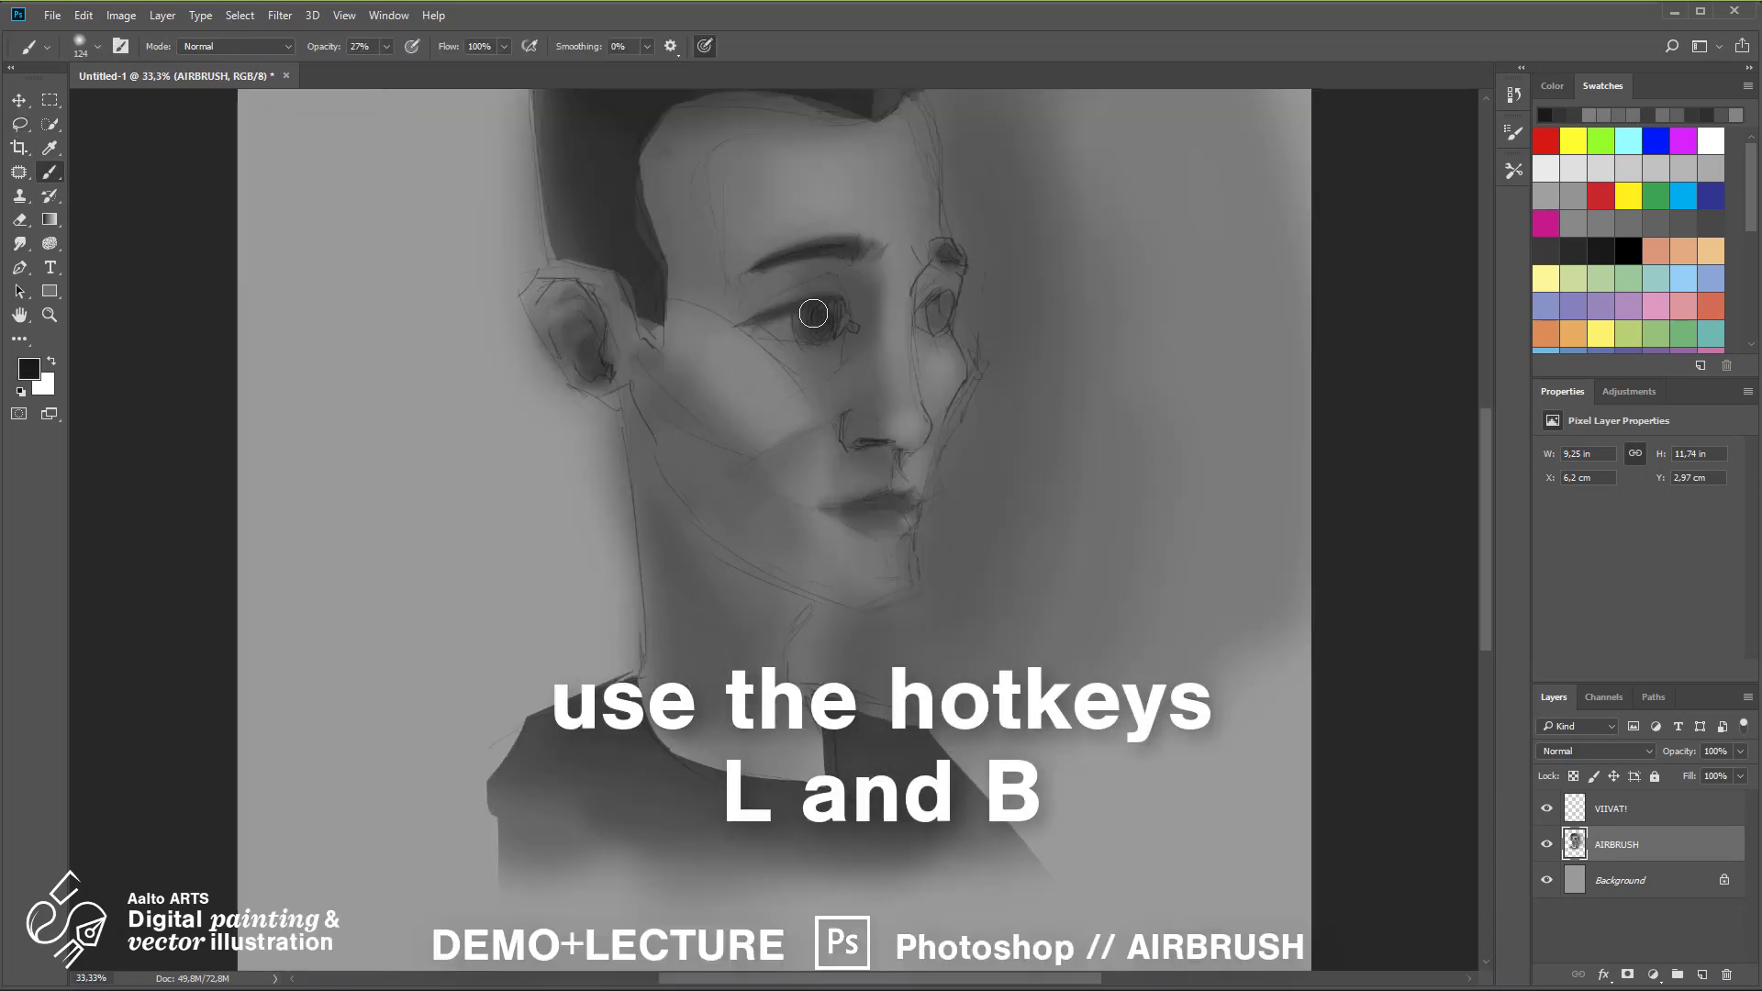
pyautogui.moveTo(992, 364); pyautogui.dragTo(961, 367)
# Enlarge the soft brush to 306 px and airbrush background shadows in front of the face and behind the neck
pyautogui.rightClick(983, 484)
pyautogui.moveTo(1055, 587)
pyautogui.mouseDown()
pyautogui.moveTo(963, 343)
pyautogui.moveTo(989, 469)
pyautogui.mouseUp()
pyautogui.keyDown('alt'); pyautogui.click(514, 569); pyautogui.keyUp('alt')
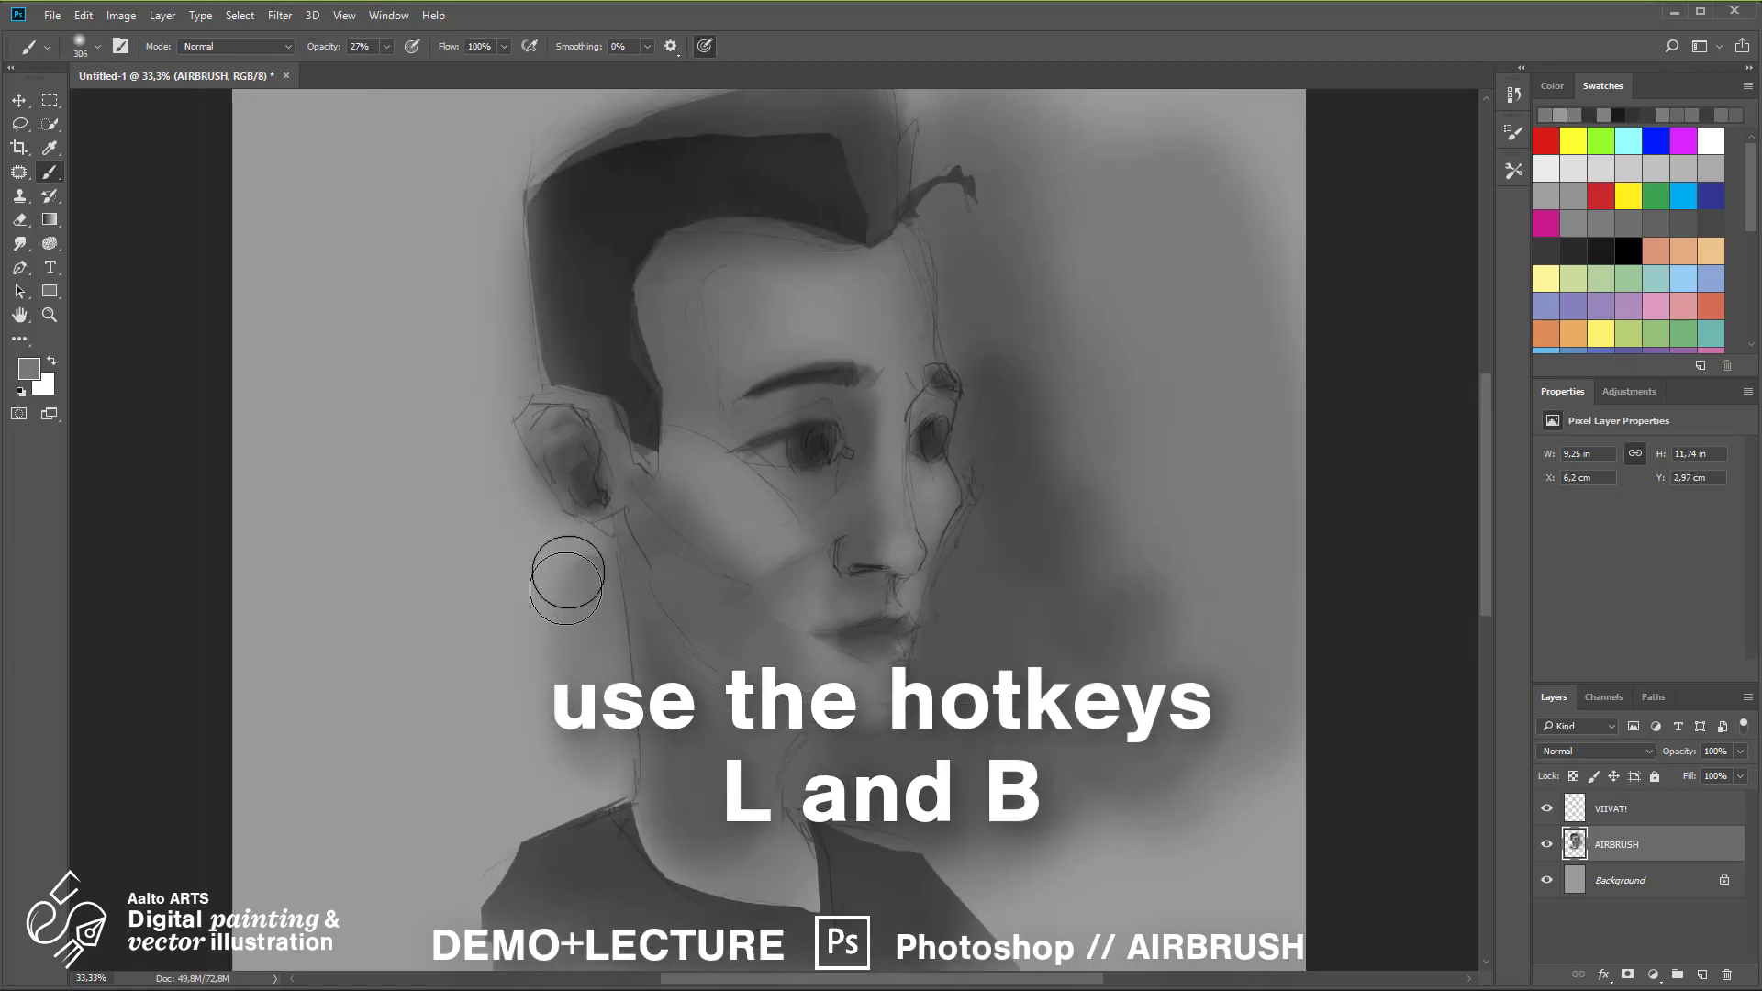
pyautogui.moveTo(567, 575); pyautogui.dragTo(532, 780)
# Sample greys from the face and airbrush the forehead edge, far cheek and side of the nose
pyautogui.moveTo(879, 348); pyautogui.dragTo(909, 266)
pyautogui.moveTo(936, 468); pyautogui.dragTo(929, 546)
pyautogui.keyDown('alt'); pyautogui.click(863, 431); pyautogui.keyUp('alt')
pyautogui.moveTo(885, 413)
pyautogui.mouseDown()
pyautogui.moveTo(904, 551)
pyautogui.moveTo(881, 486)
pyautogui.mouseUp()
pyautogui.keyDown('alt'); pyautogui.click(817, 441); pyautogui.keyUp('alt')
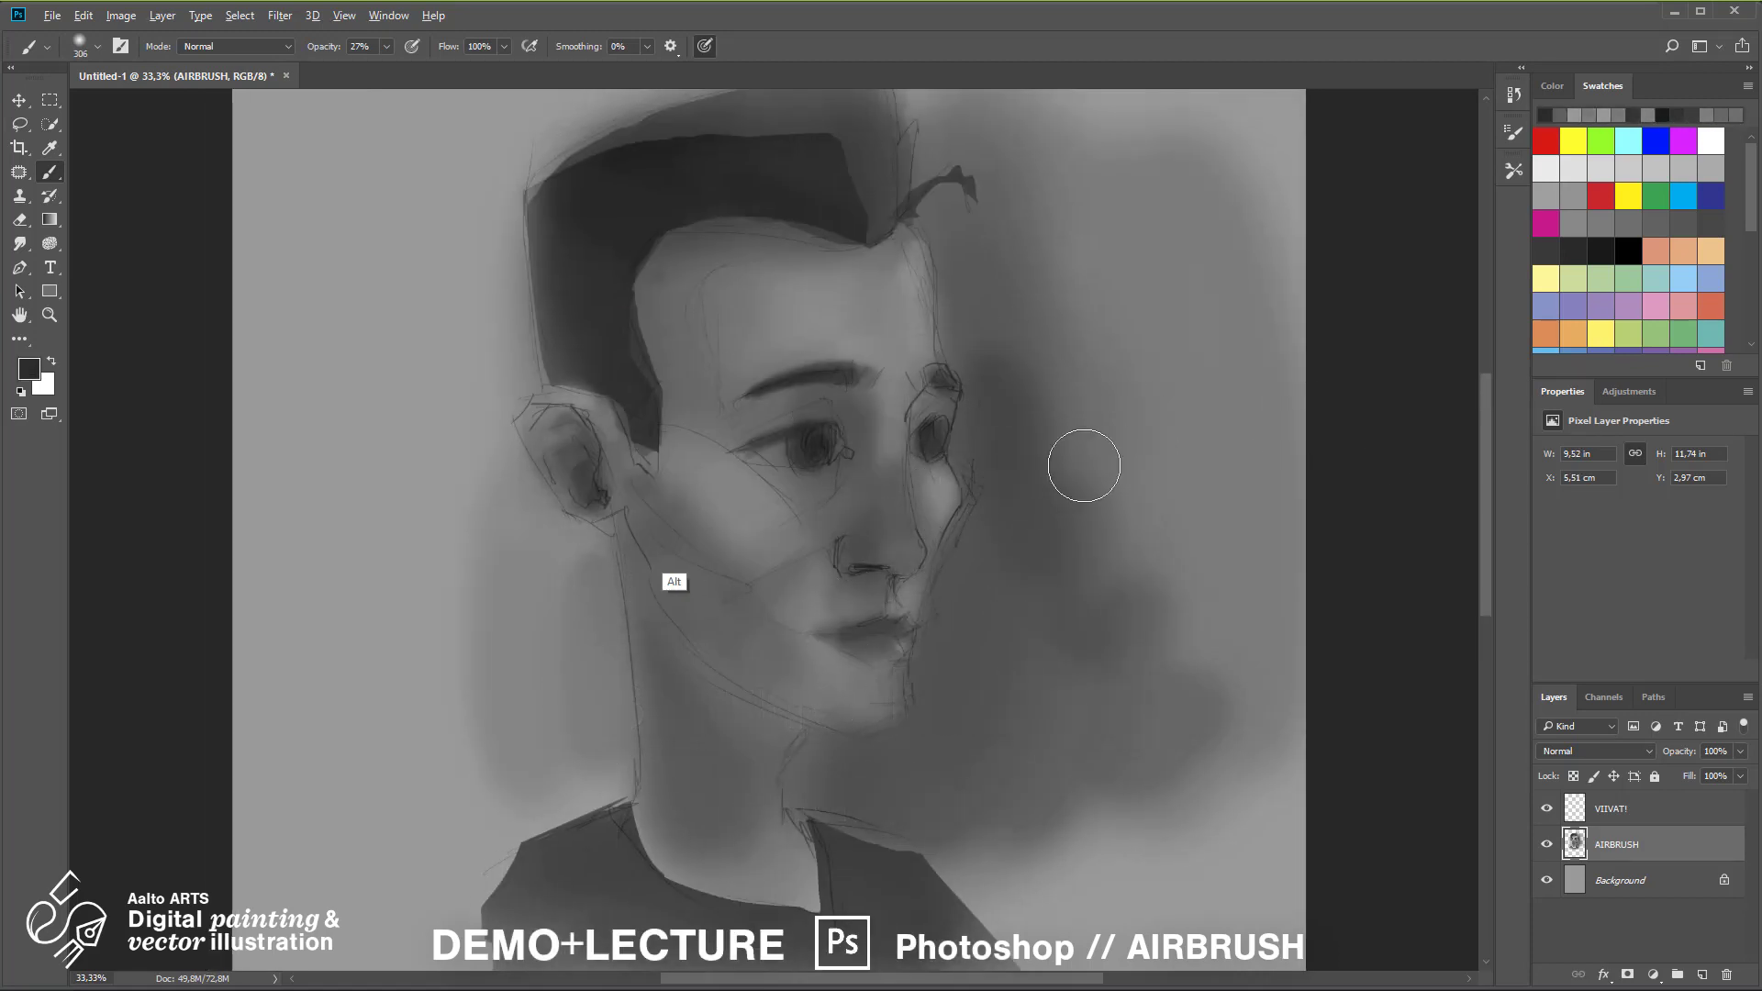
# Dab soft light highlights onto the eyes and nose with the airbrush
pyautogui.hotkey('ctrl', '+')
pyautogui.click(907, 536)
pyautogui.click(868, 379)
pyautogui.click(831, 414)
pyautogui.moveTo(1036, 376); pyautogui.dragTo(909, 501)
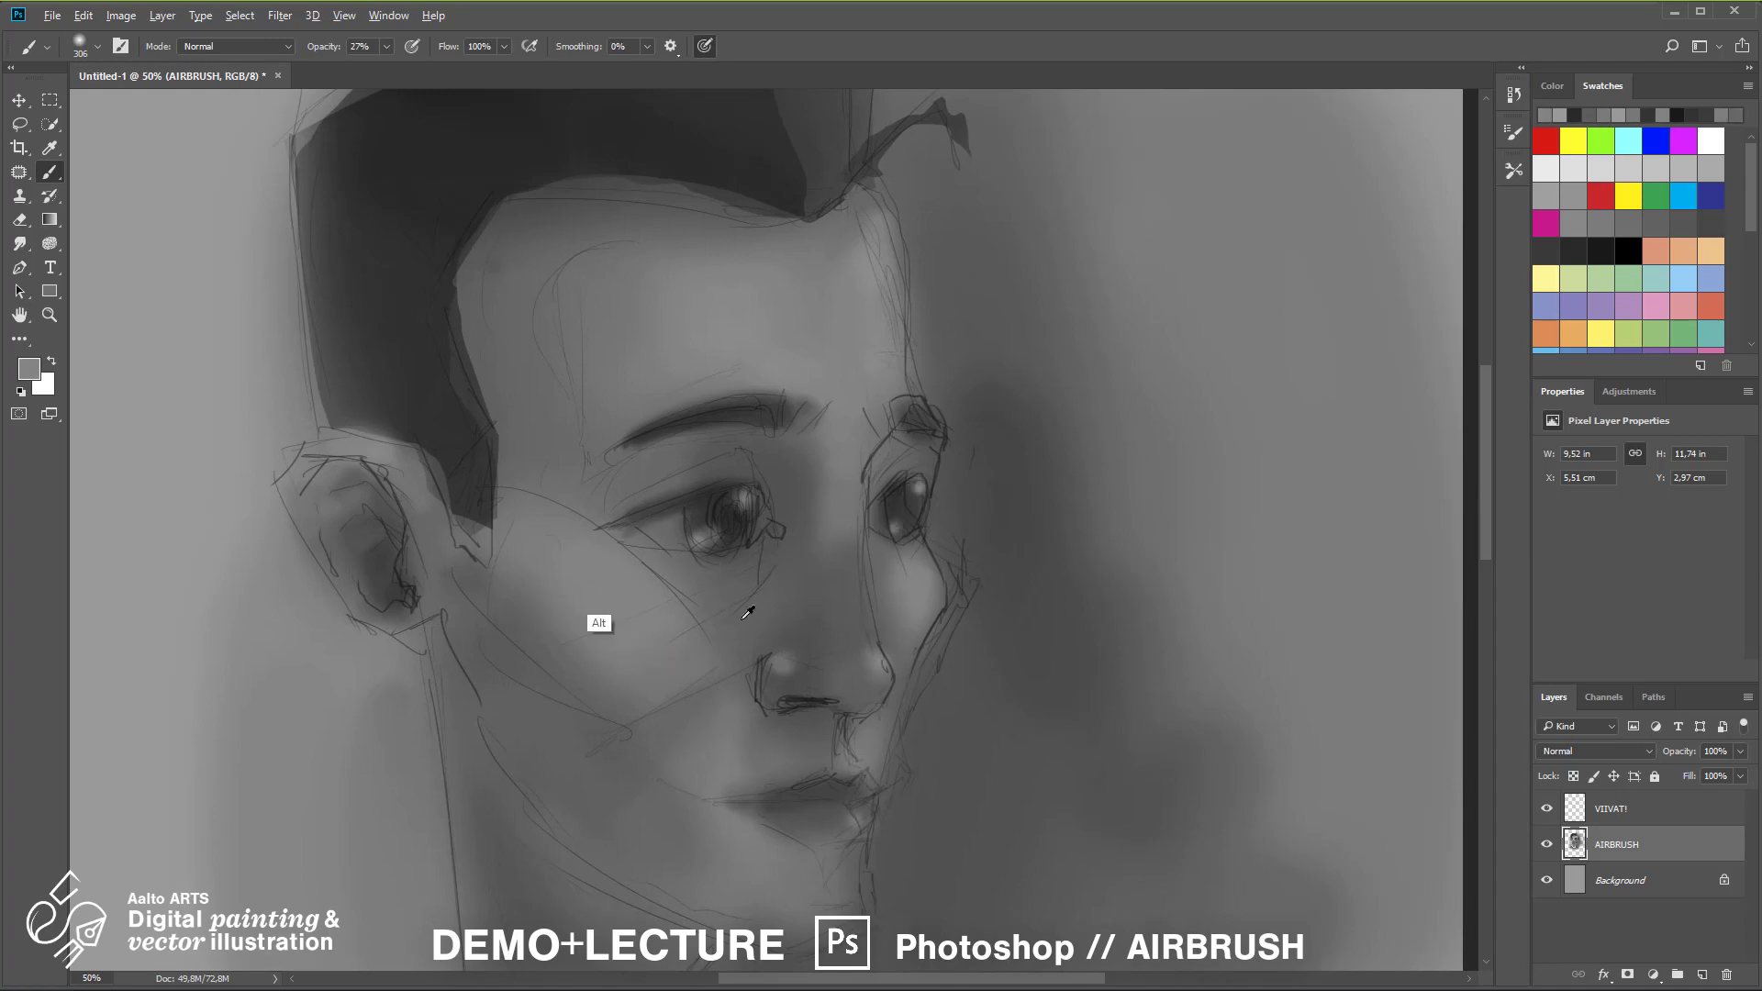
# Airbrush a dark shadow beneath the cheekbone and lighten the area beside the mouth with sampled greys
pyautogui.moveTo(641, 724); pyautogui.dragTo(758, 791)
pyautogui.moveTo(722, 567); pyautogui.dragTo(893, 366)
pyautogui.keyDown('alt'); pyautogui.click(763, 413); pyautogui.keyUp('alt')
pyautogui.moveTo(681, 433); pyautogui.dragTo(704, 504)
pyautogui.moveTo(752, 582); pyautogui.dragTo(835, 606)
pyautogui.keyDown('alt'); pyautogui.click(897, 502); pyautogui.keyUp('alt')
pyautogui.moveTo(897, 502); pyautogui.dragTo(853, 556)
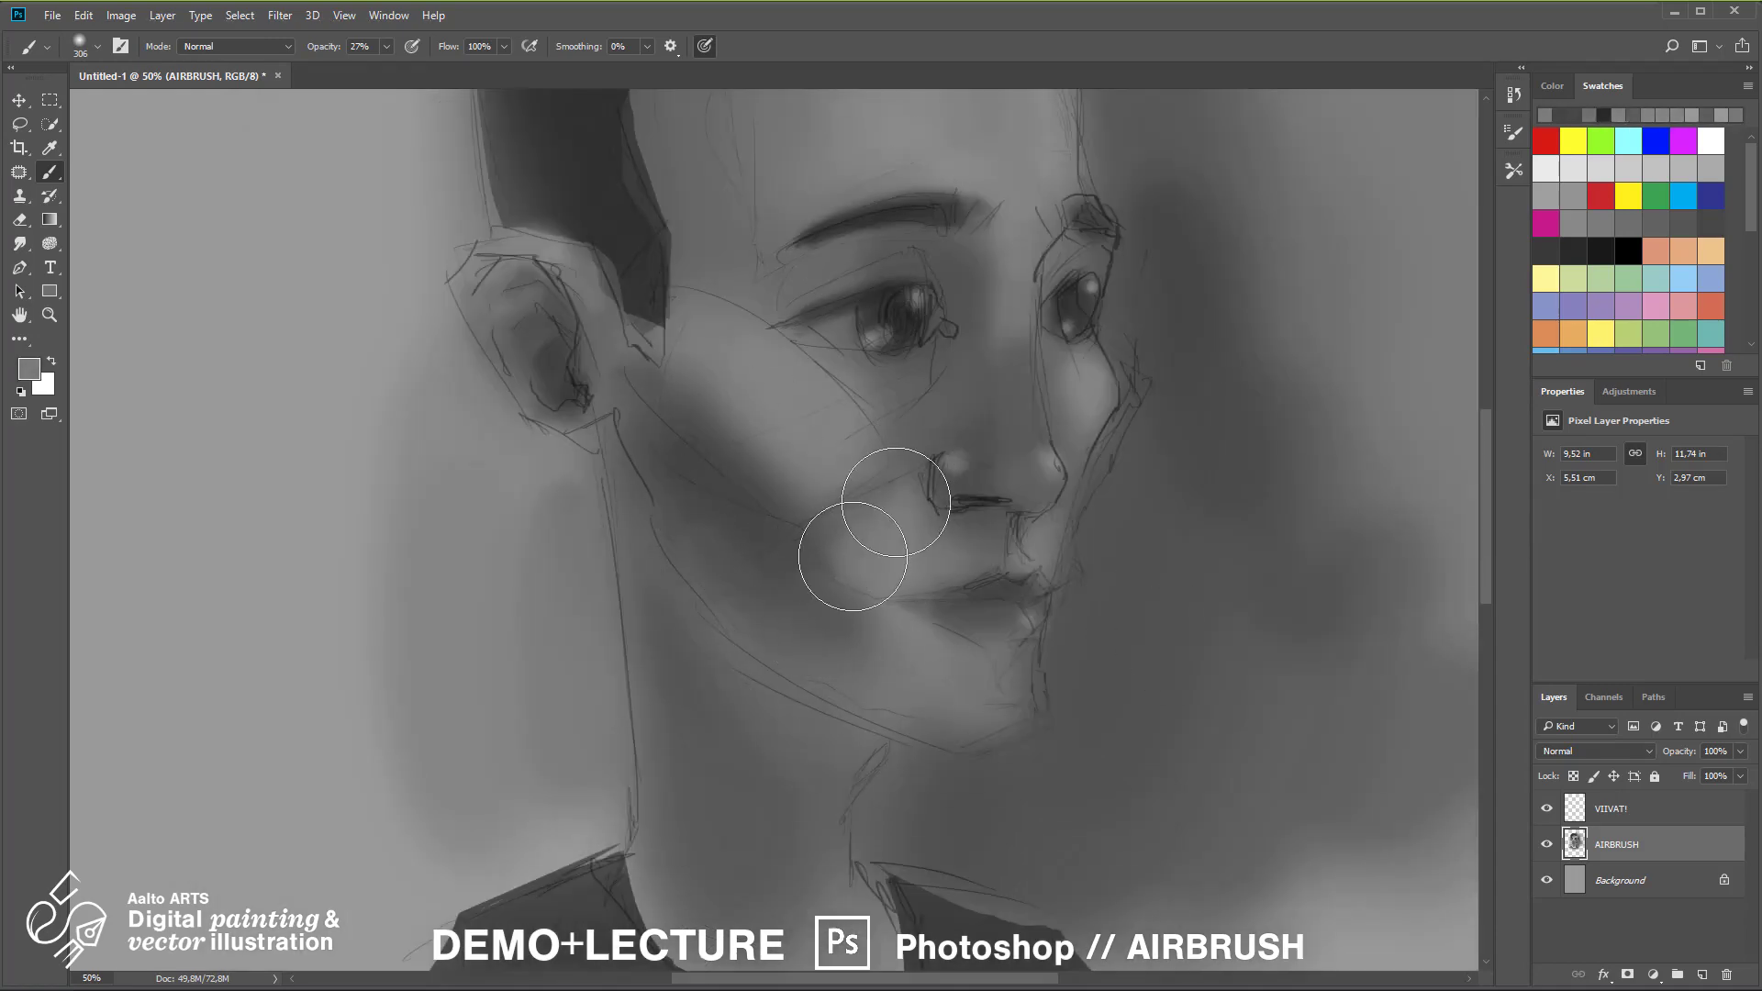
# Select the VIIVAT! line layer and set its blending mode to Multiply
pyautogui.hotkey('ctrl', '-')
pyautogui.hotkey('ctrl', '-')
pyautogui.hotkey('ctrl', '-')
pyautogui.hotkey('ctrl', '+')
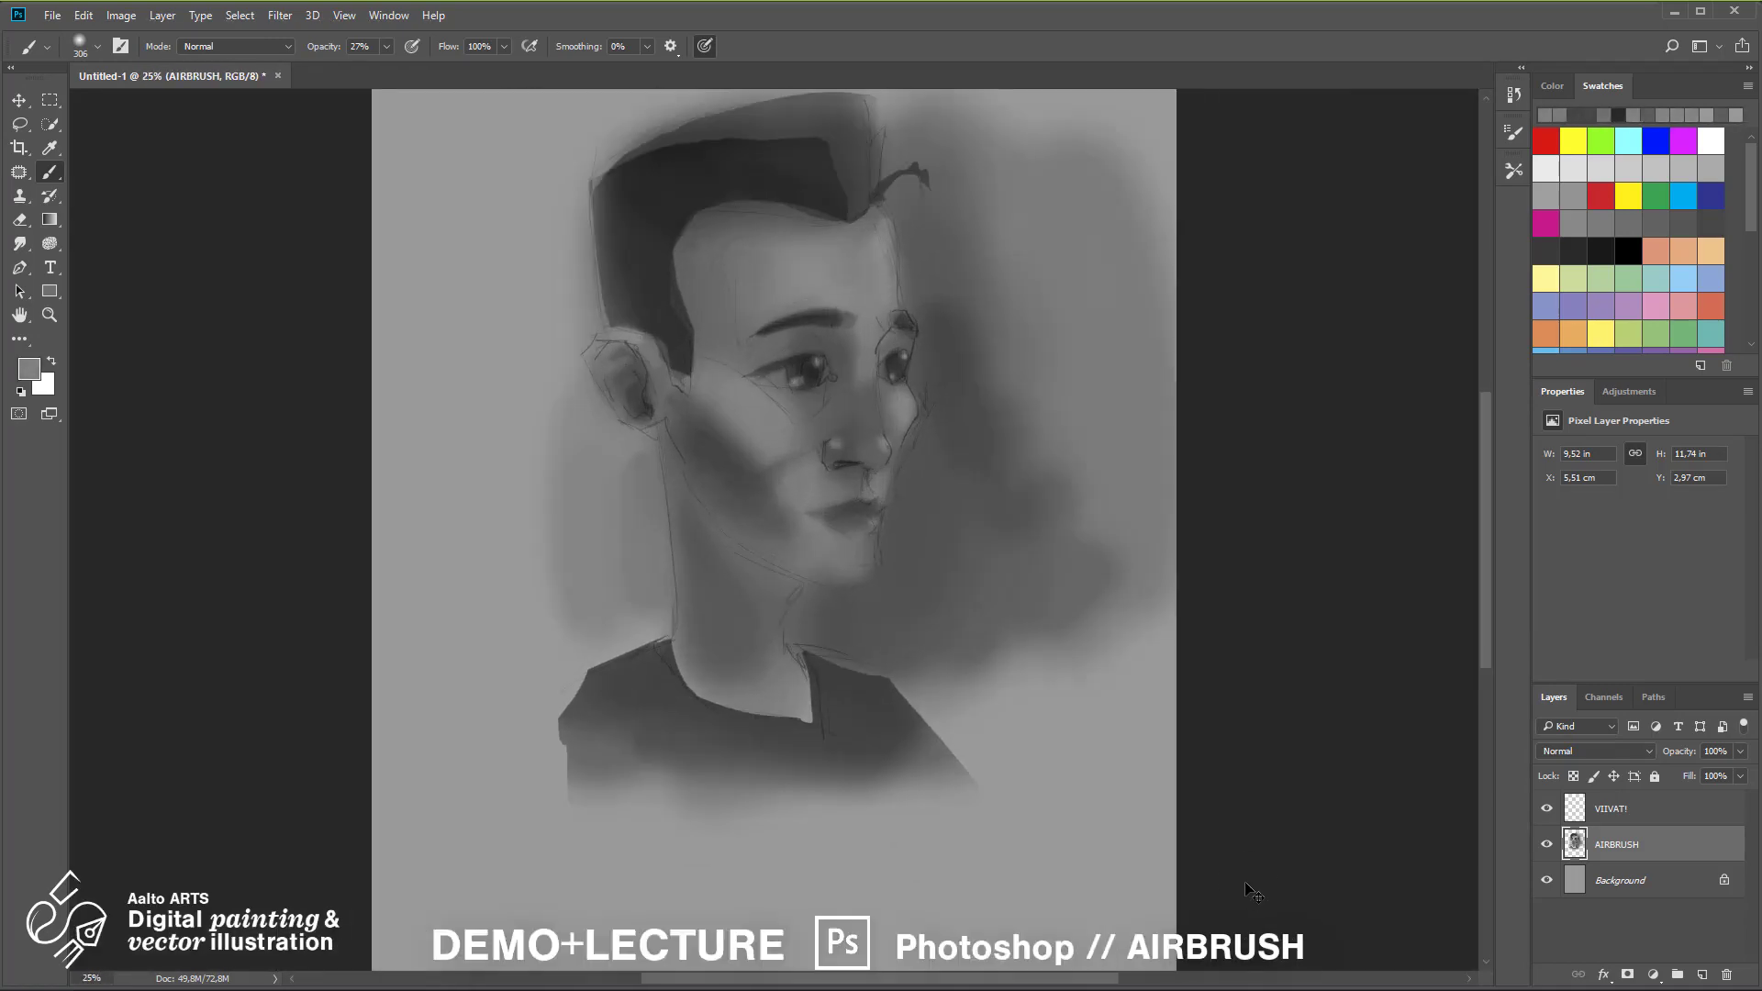
pyautogui.click(1709, 808)
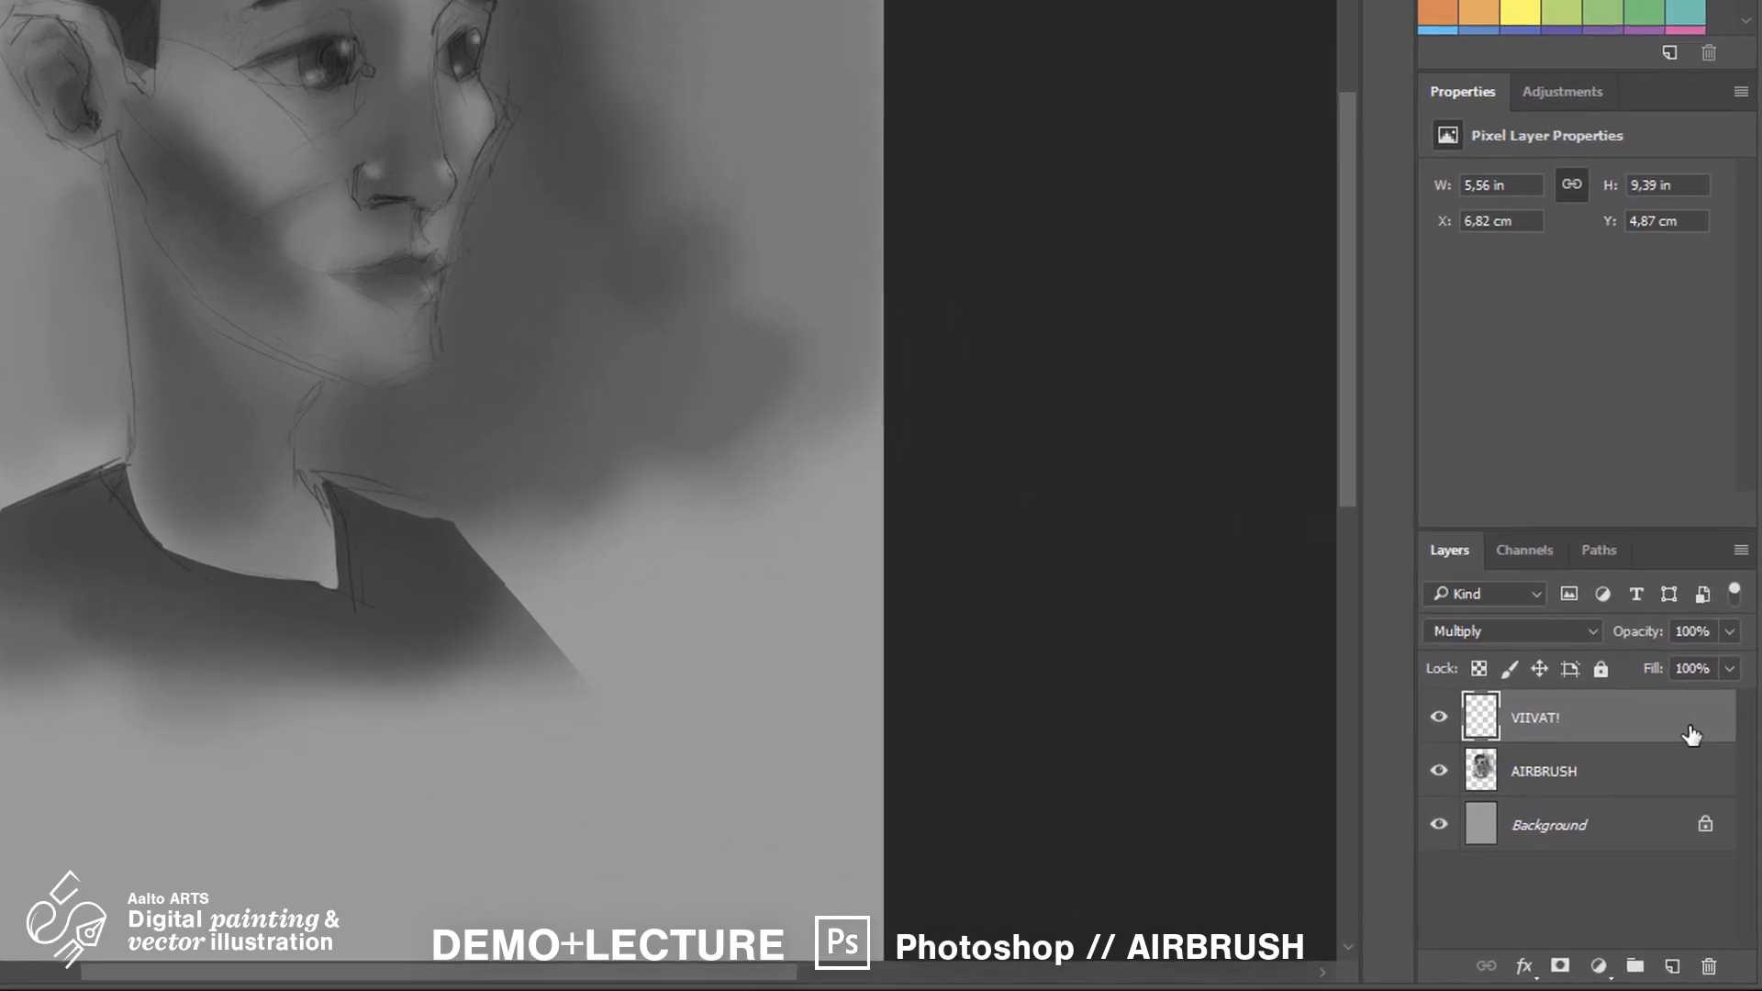
# Merge the VIIVAT! line layer down into the AIRBRUSH layer
pyautogui.hotkey('ctrl', 'e')
pyautogui.hotkey('ctrl', '+')
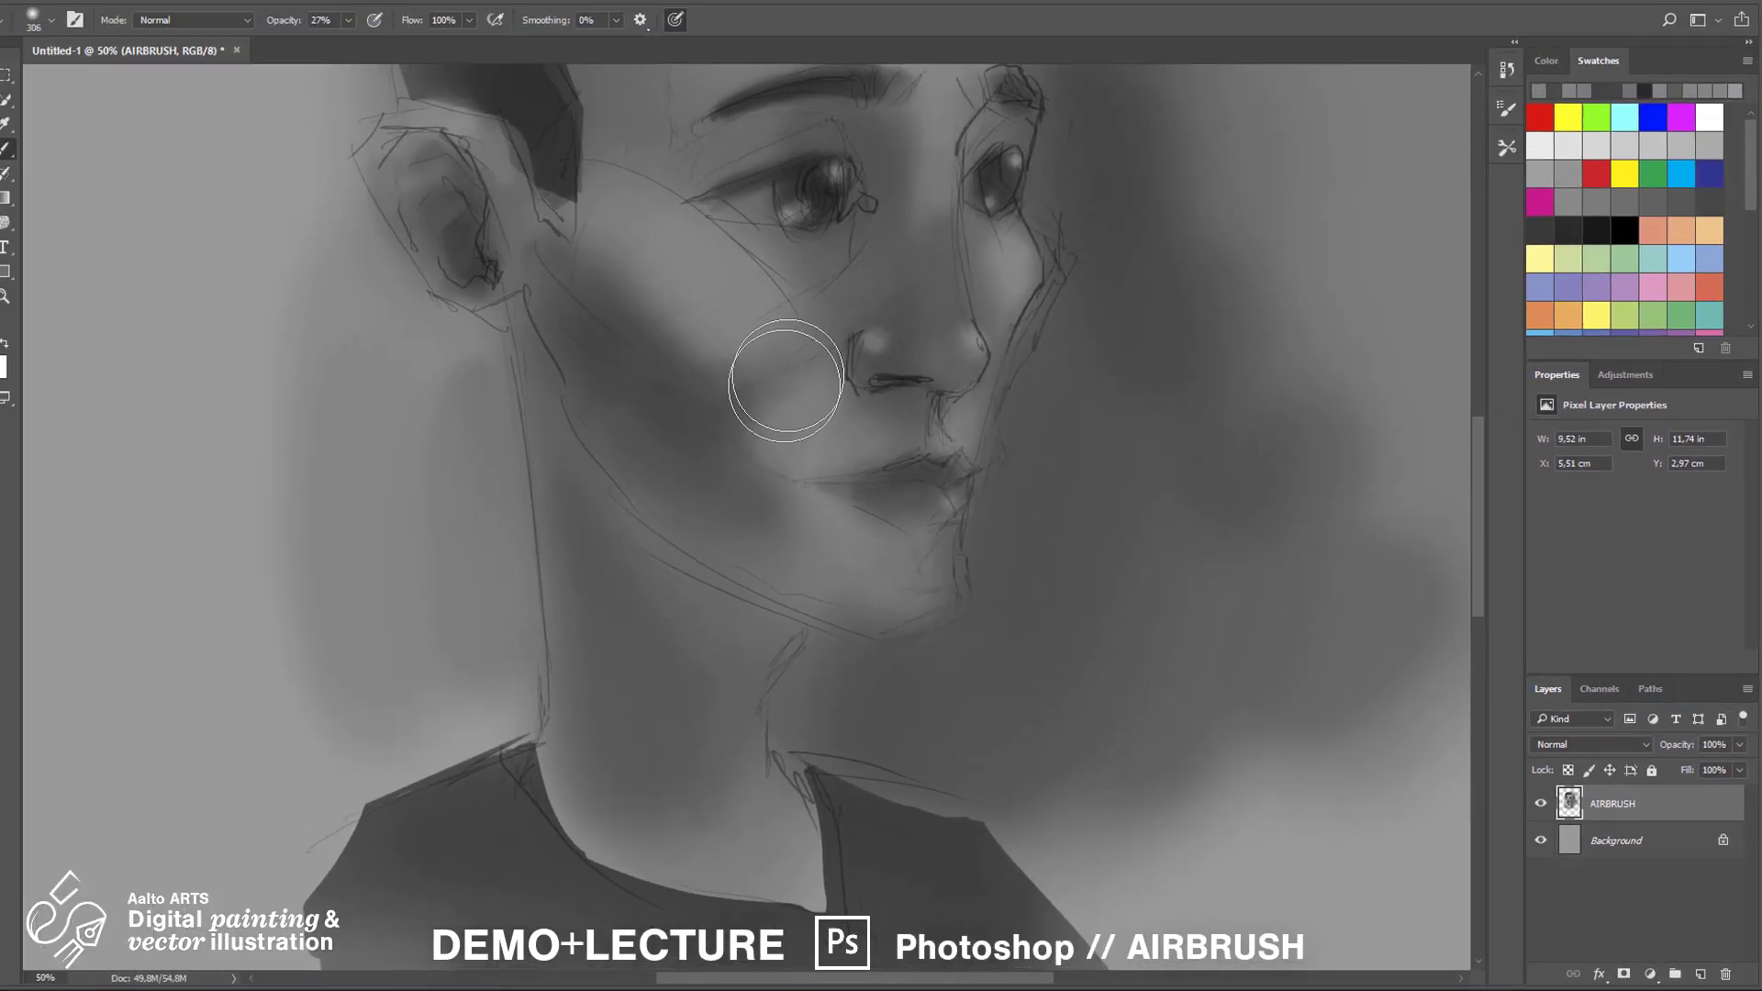
# Airbrush sampled greys over the lower cheek, the area beneath the nose and the chin
pyautogui.press('alt')
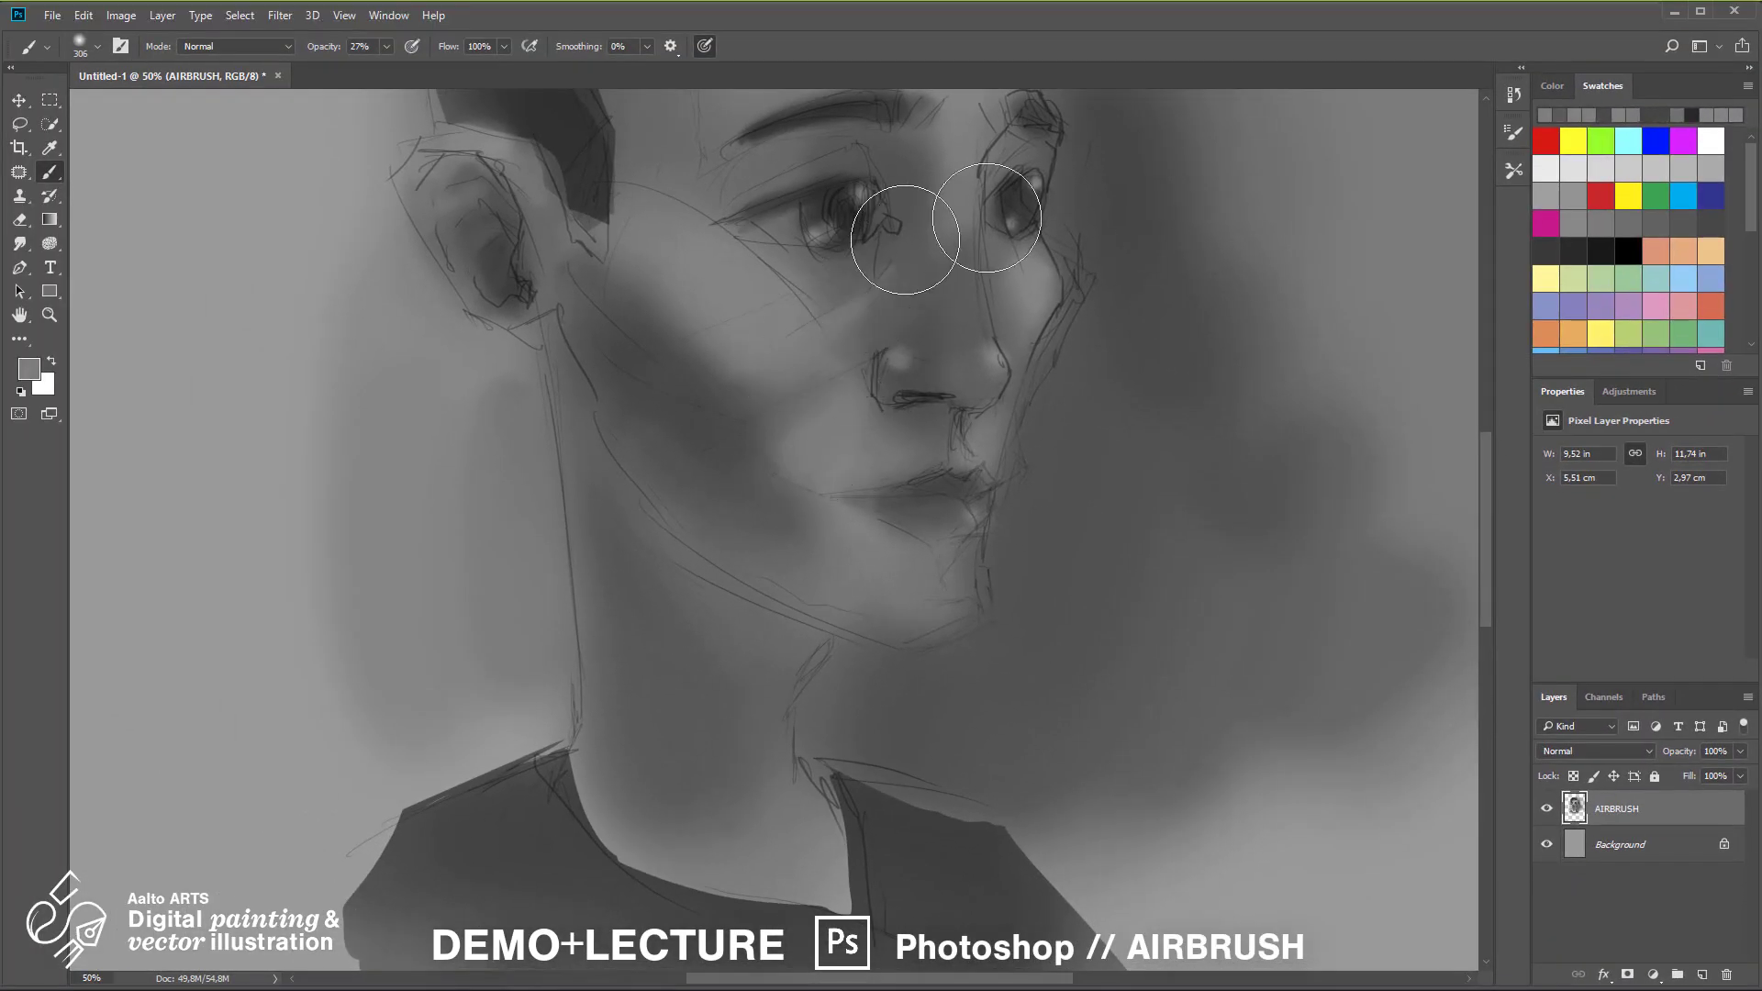
pyautogui.moveTo(810, 436); pyautogui.dragTo(744, 616)
pyautogui.moveTo(890, 374); pyautogui.dragTo(878, 433)
pyautogui.keyDown('alt'); pyautogui.click(1160, 173); pyautogui.keyUp('alt')
pyautogui.moveTo(882, 603); pyautogui.dragTo(935, 652)
# Blend the cheek beside the nose with soft airbrush strokes in a grey sampled from the face's surroundings
pyautogui.hotkey('ctrl', '-')
pyautogui.hotkey('ctrl', '+')
pyautogui.hotkey('ctrl', '+')
pyautogui.moveTo(806, 339); pyautogui.dragTo(853, 322)
pyautogui.keyDown('alt'); pyautogui.click(1077, 301); pyautogui.keyUp('alt')
pyautogui.click(879, 306)
pyautogui.hotkey('ctrl', '-')
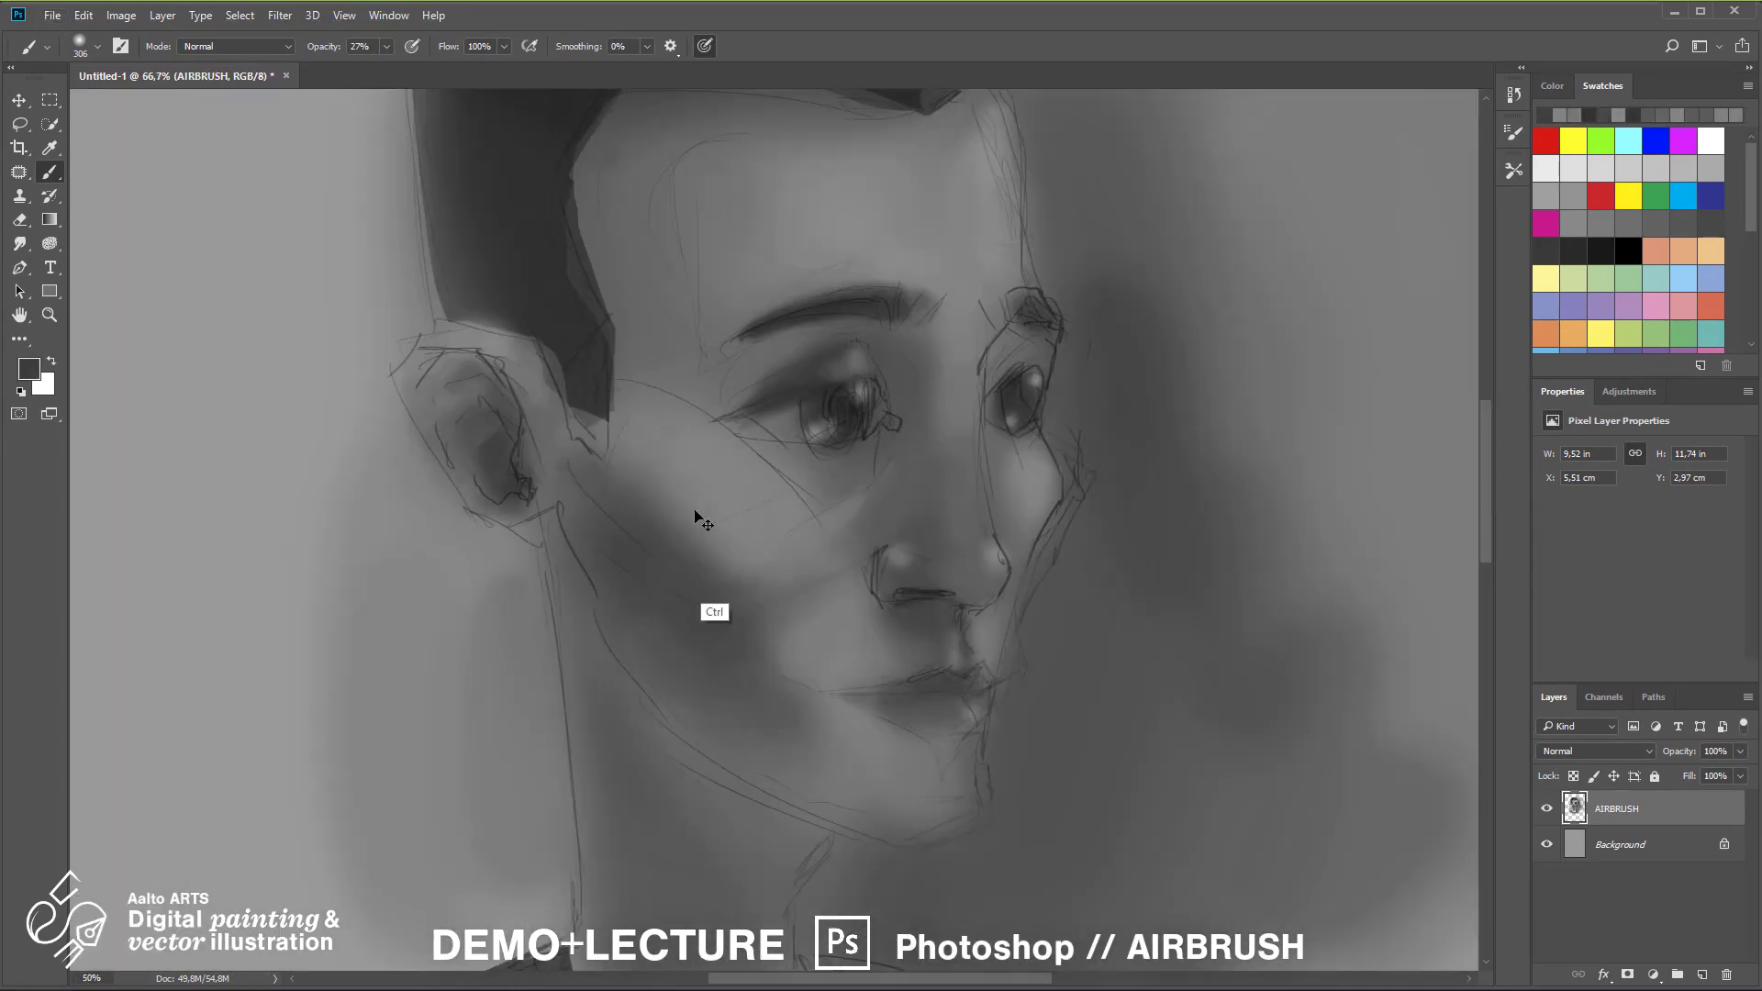
# Sample greys and airbrush around the near eye and along the background beside the far cheek
pyautogui.moveTo(695, 518); pyautogui.dragTo(767, 244)
pyautogui.keyDown('alt'); pyautogui.click(767, 318); pyautogui.keyUp('alt')
pyautogui.moveTo(826, 382); pyautogui.dragTo(865, 389)
pyautogui.keyDown('alt'); pyautogui.click(1051, 386); pyautogui.keyUp('alt')
pyautogui.moveTo(1150, 439); pyautogui.dragTo(1108, 608)
# Sample lighter skin greys and airbrush over the near cheek and across the forehead to soften the sketch lines
pyautogui.keyDown('alt'); pyautogui.click(664, 393); pyautogui.keyUp('alt')
pyautogui.moveTo(664, 394)
pyautogui.mouseDown()
pyautogui.moveTo(637, 327)
pyautogui.moveTo(790, 488)
pyautogui.mouseUp()
pyautogui.keyDown('alt'); pyautogui.click(701, 267); pyautogui.keyUp('alt')
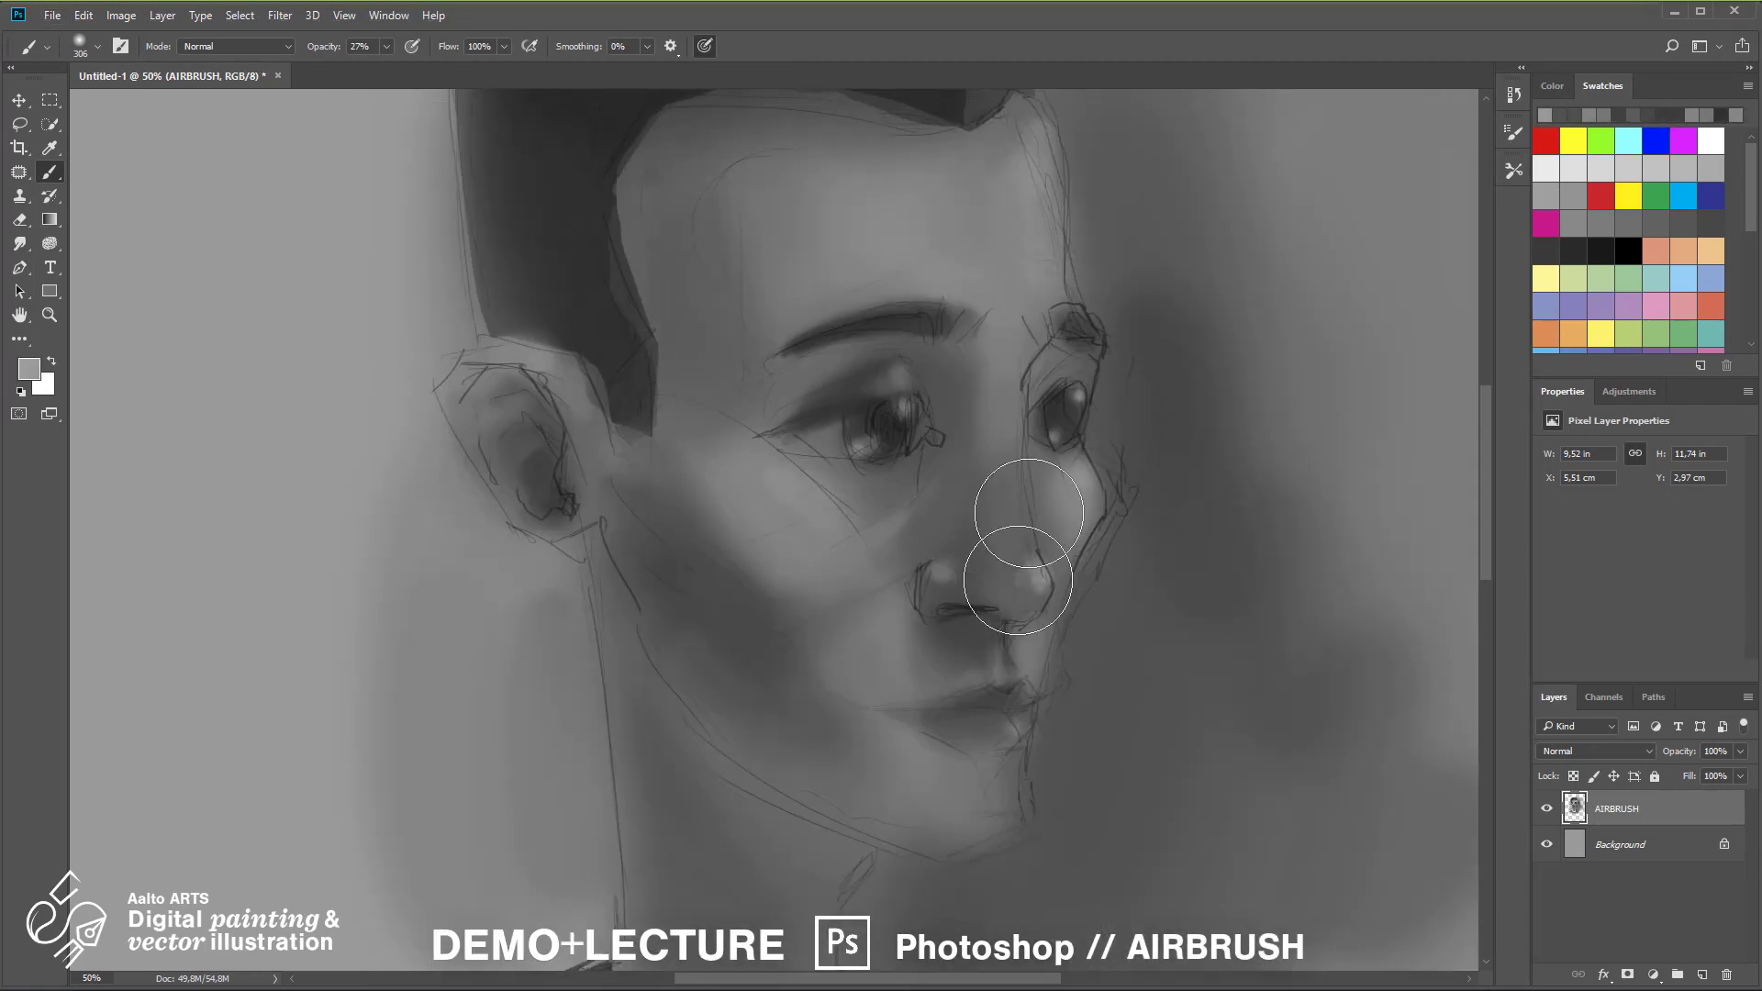
pyautogui.moveTo(991, 165); pyautogui.dragTo(697, 248)
pyautogui.hotkey('ctrl', '-')
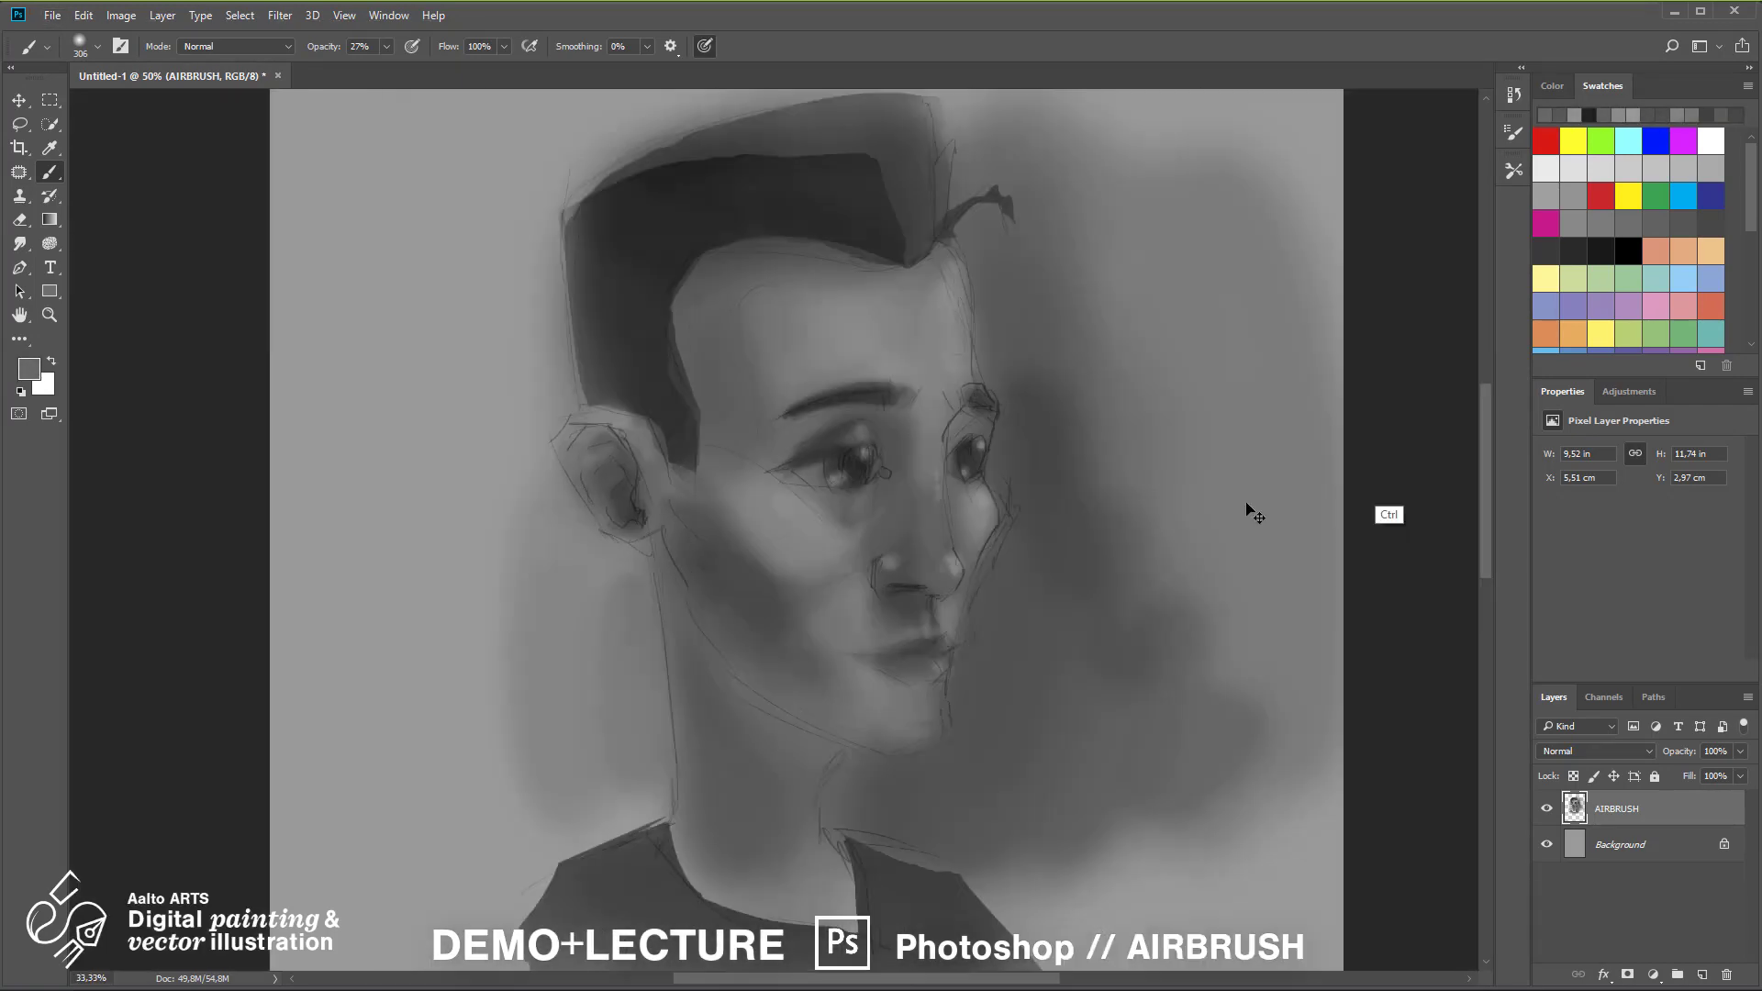
# Airbrush a soft shadow beneath the lower lip and shape the chin using a sampled grey
pyautogui.hotkey('ctrl', '+')
pyautogui.moveTo(1001, 734); pyautogui.dragTo(957, 521)
pyautogui.keyDown('alt'); pyautogui.click(943, 618); pyautogui.keyUp('alt')
pyautogui.moveTo(944, 618); pyautogui.dragTo(955, 606)
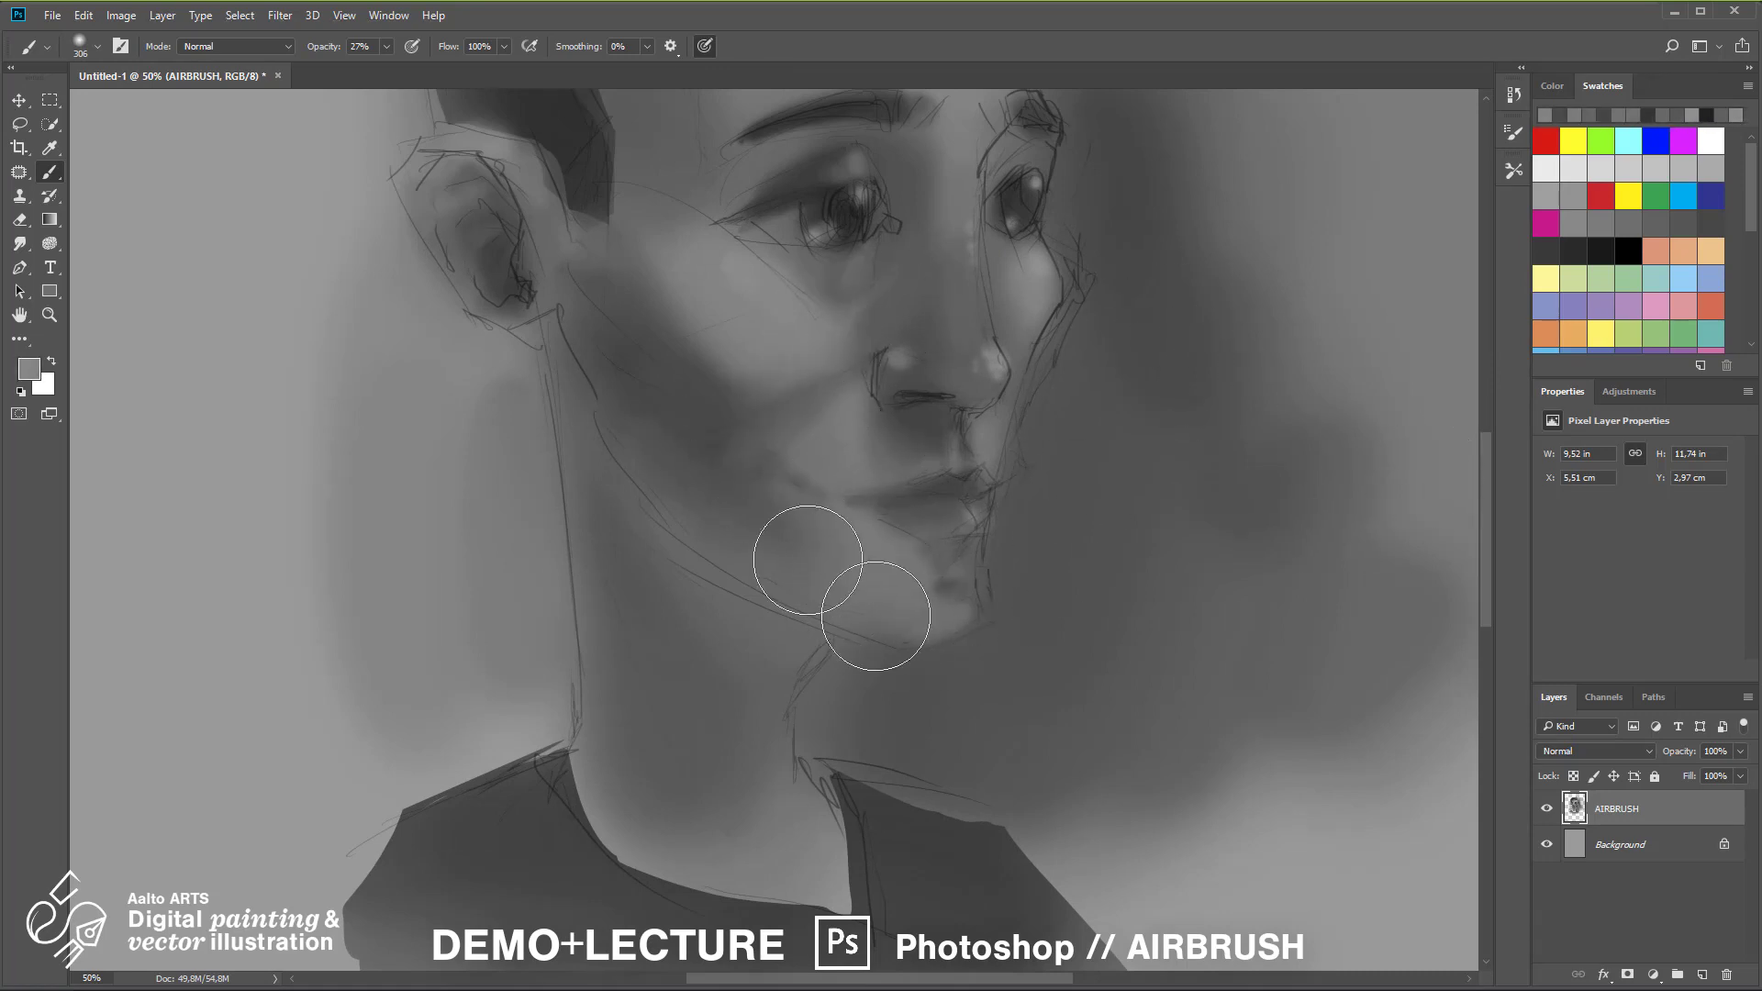
# Sample greys and airbrush along the jaw, down the neck and under the chin
pyautogui.keyDown('alt'); pyautogui.click(807, 560); pyautogui.keyUp('alt')
pyautogui.moveTo(682, 512); pyautogui.dragTo(692, 785)
pyautogui.keyDown('alt'); pyautogui.click(802, 377); pyautogui.keyUp('alt')
pyautogui.moveTo(838, 677); pyautogui.dragTo(826, 656)
pyautogui.moveTo(807, 496); pyautogui.dragTo(850, 679)
# Blend the shadow beneath the cheekbone and the area beside the mouth with sampled greys
pyautogui.moveTo(716, 322); pyautogui.dragTo(691, 404)
pyautogui.keyDown('alt'); pyautogui.click(745, 420); pyautogui.keyUp('alt')
pyautogui.moveTo(745, 419)
pyautogui.mouseDown()
pyautogui.moveTo(750, 433)
pyautogui.moveTo(767, 389)
pyautogui.mouseUp()
pyautogui.keyDown('alt'); pyautogui.click(807, 380); pyautogui.keyUp('alt')
pyautogui.moveTo(959, 547); pyautogui.dragTo(841, 456)
pyautogui.moveTo(766, 275); pyautogui.dragTo(765, 357)
# Set the brush opacity to 10% and airbrush broad dark tones over the cheek, the hair and the background beside the face
pyautogui.hotkey('ctrl', '-')
pyautogui.hotkey('ctrl', '-')
pyautogui.hotkey('ctrl', '-')
pyautogui.hotkey('ctrl', '+')
pyautogui.press('1')
pyautogui.moveTo(729, 500)
pyautogui.mouseDown()
pyautogui.moveTo(757, 540)
pyautogui.moveTo(776, 459)
pyautogui.moveTo(839, 395)
pyautogui.mouseUp()
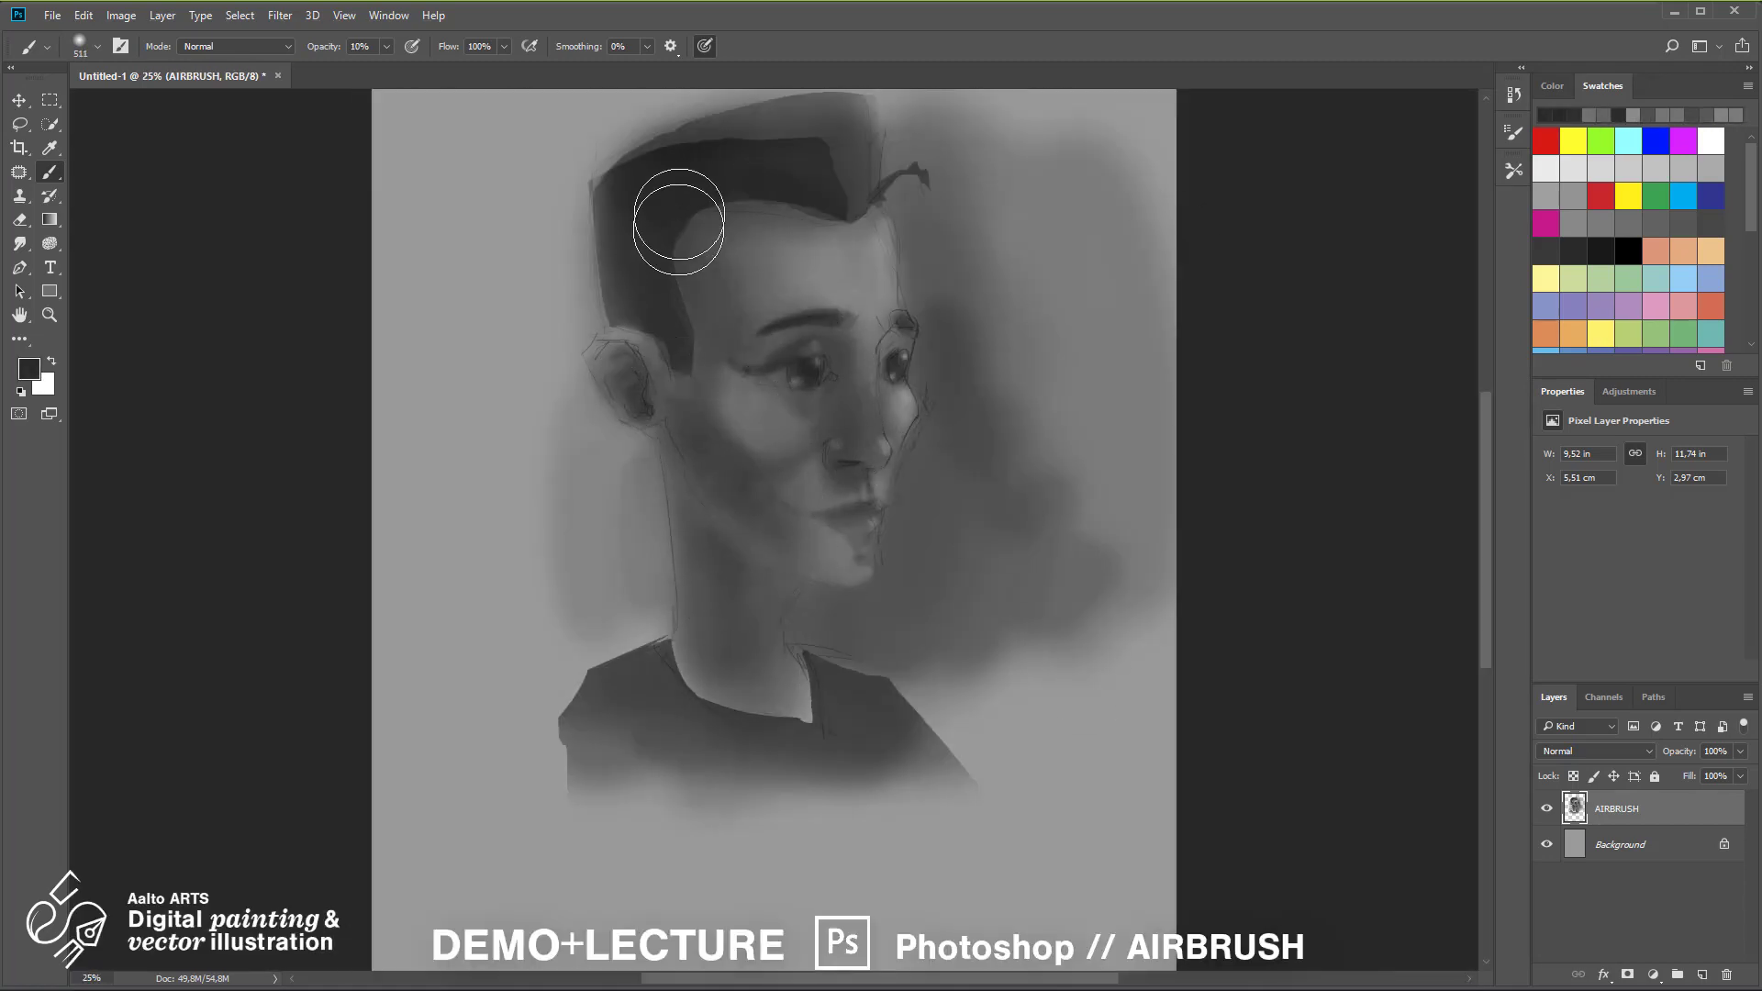
pyautogui.moveTo(679, 222); pyautogui.dragTo(780, 175)
pyautogui.moveTo(972, 440); pyautogui.dragTo(927, 606)
# Set the brush opacity to 40%, reduce the brush size, and airbrush sampled grey along the nose and down to the mouth
pyautogui.hotkey('ctrl', '+')
pyautogui.keyDown('alt'); pyautogui.click(973, 404); pyautogui.keyUp('alt')
pyautogui.press('4')
pyautogui.rightClick(942, 390)
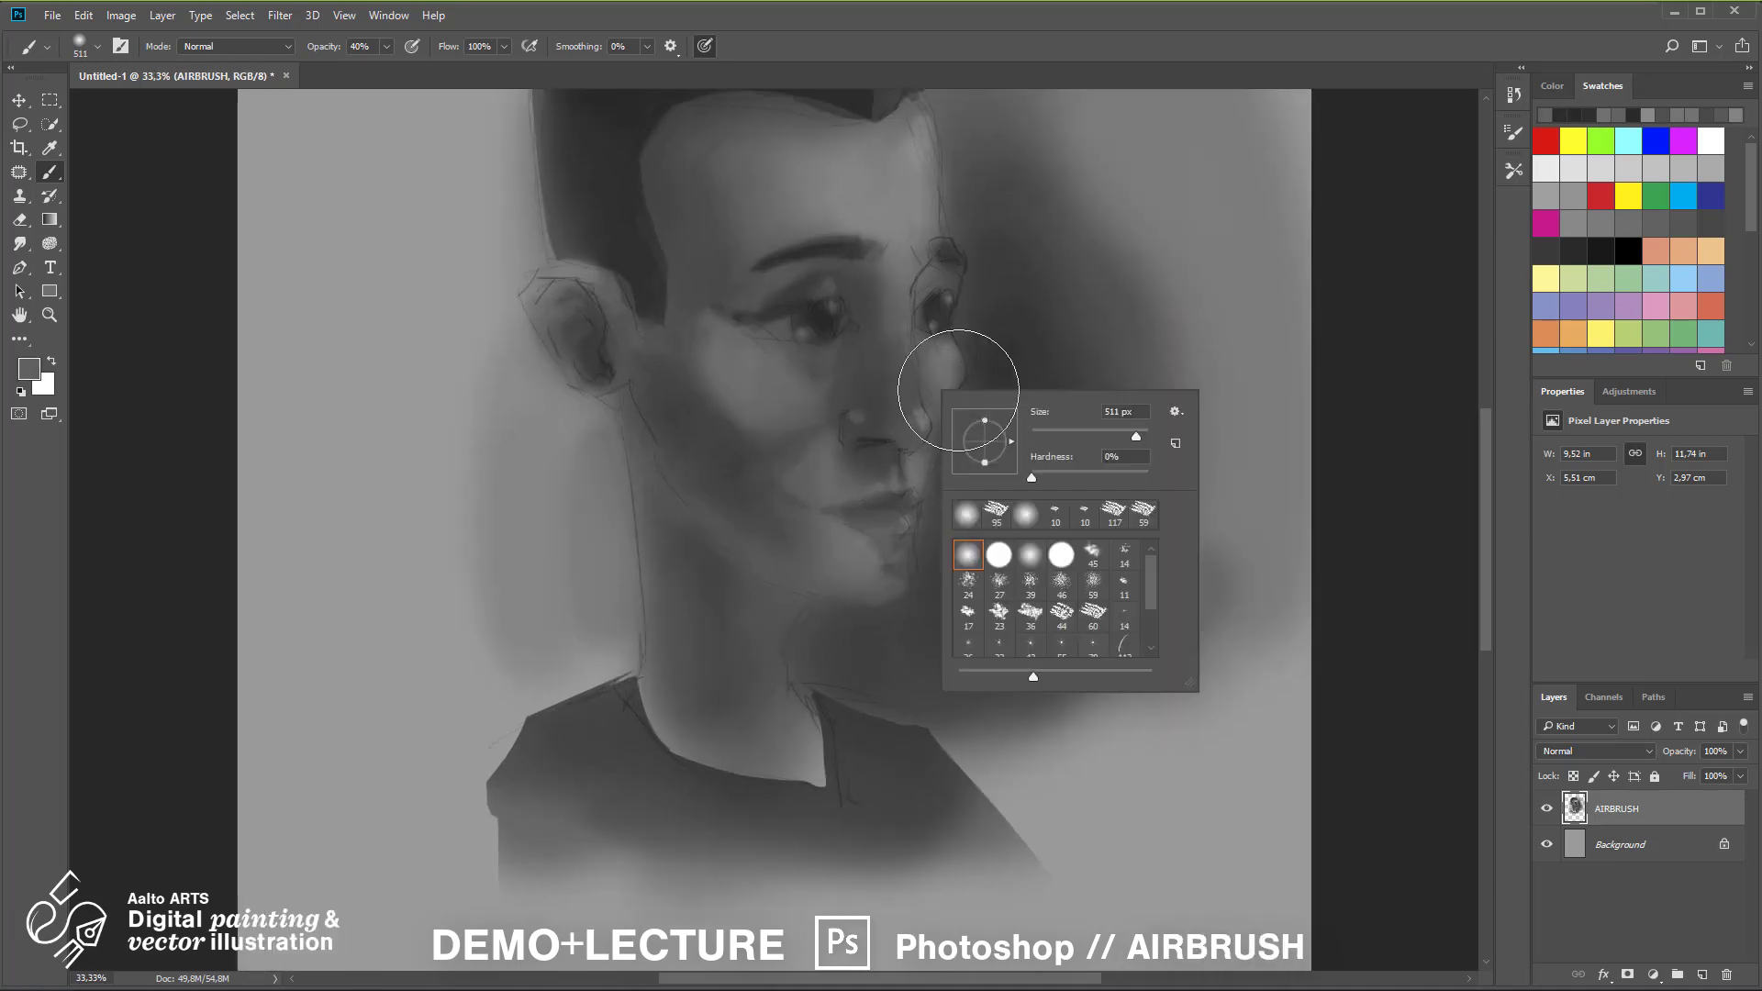
pyautogui.moveTo(1136, 437); pyautogui.dragTo(1121, 437)
pyautogui.keyDown('alt'); pyautogui.click(797, 404); pyautogui.keyUp('alt')
pyautogui.moveTo(808, 424); pyautogui.dragTo(832, 380)
pyautogui.moveTo(831, 381)
pyautogui.mouseDown()
pyautogui.moveTo(852, 354)
pyautogui.moveTo(813, 425)
pyautogui.moveTo(906, 398)
pyautogui.moveTo(882, 388)
pyautogui.moveTo(955, 400)
pyautogui.moveTo(852, 577)
pyautogui.mouseUp()
# Lasso the near nostril wing, airbrush crisp-edged shading inside it with a sampled grey, and deselect
pyautogui.hotkey('ctrl', '+')
pyautogui.hotkey('ctrl', '-')
pyautogui.hotkey('ctrl', '+')
pyautogui.keyDown('alt'); pyautogui.click(800, 219); pyautogui.keyUp('alt')
pyautogui.press('l')
pyautogui.press('b')
pyautogui.keyDown('alt'); pyautogui.click(800, 218); pyautogui.keyUp('alt')
pyautogui.hotkey('ctrl', 'd')
# Lasso further areas beside and beneath the nose and airbrush them with sampled greys
pyautogui.press('l')
pyautogui.press('b')
pyautogui.keyDown('alt'); pyautogui.click(1085, 863); pyautogui.keyUp('alt')
pyautogui.hotkey('ctrl', '+')
pyautogui.hotkey('ctrl', '-')
pyautogui.press('l')
pyautogui.press('b')
pyautogui.keyDown('alt'); pyautogui.click(821, 521); pyautogui.keyUp('alt')
pyautogui.keyDown('alt'); pyautogui.click(838, 499); pyautogui.keyUp('alt')
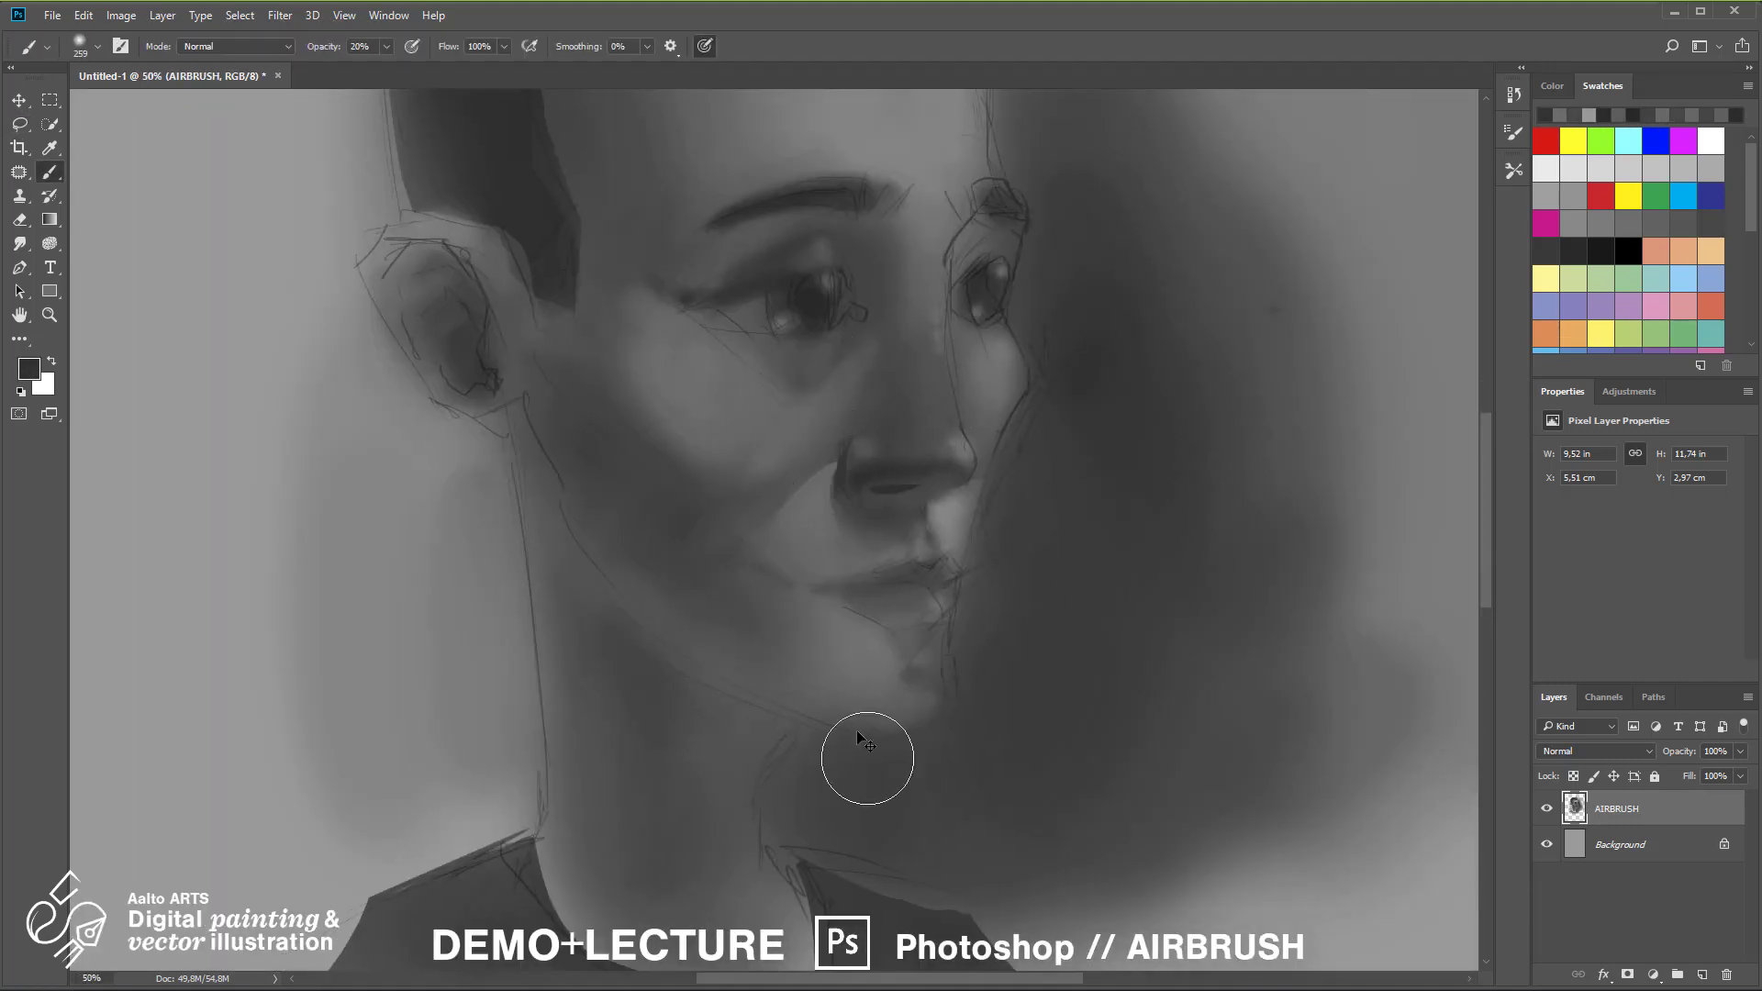
# Lasso the tip of the nose, airbrush it with sampled greys inside the selection, and deselect
pyautogui.hotkey('ctrl', '+')
pyautogui.press('l')
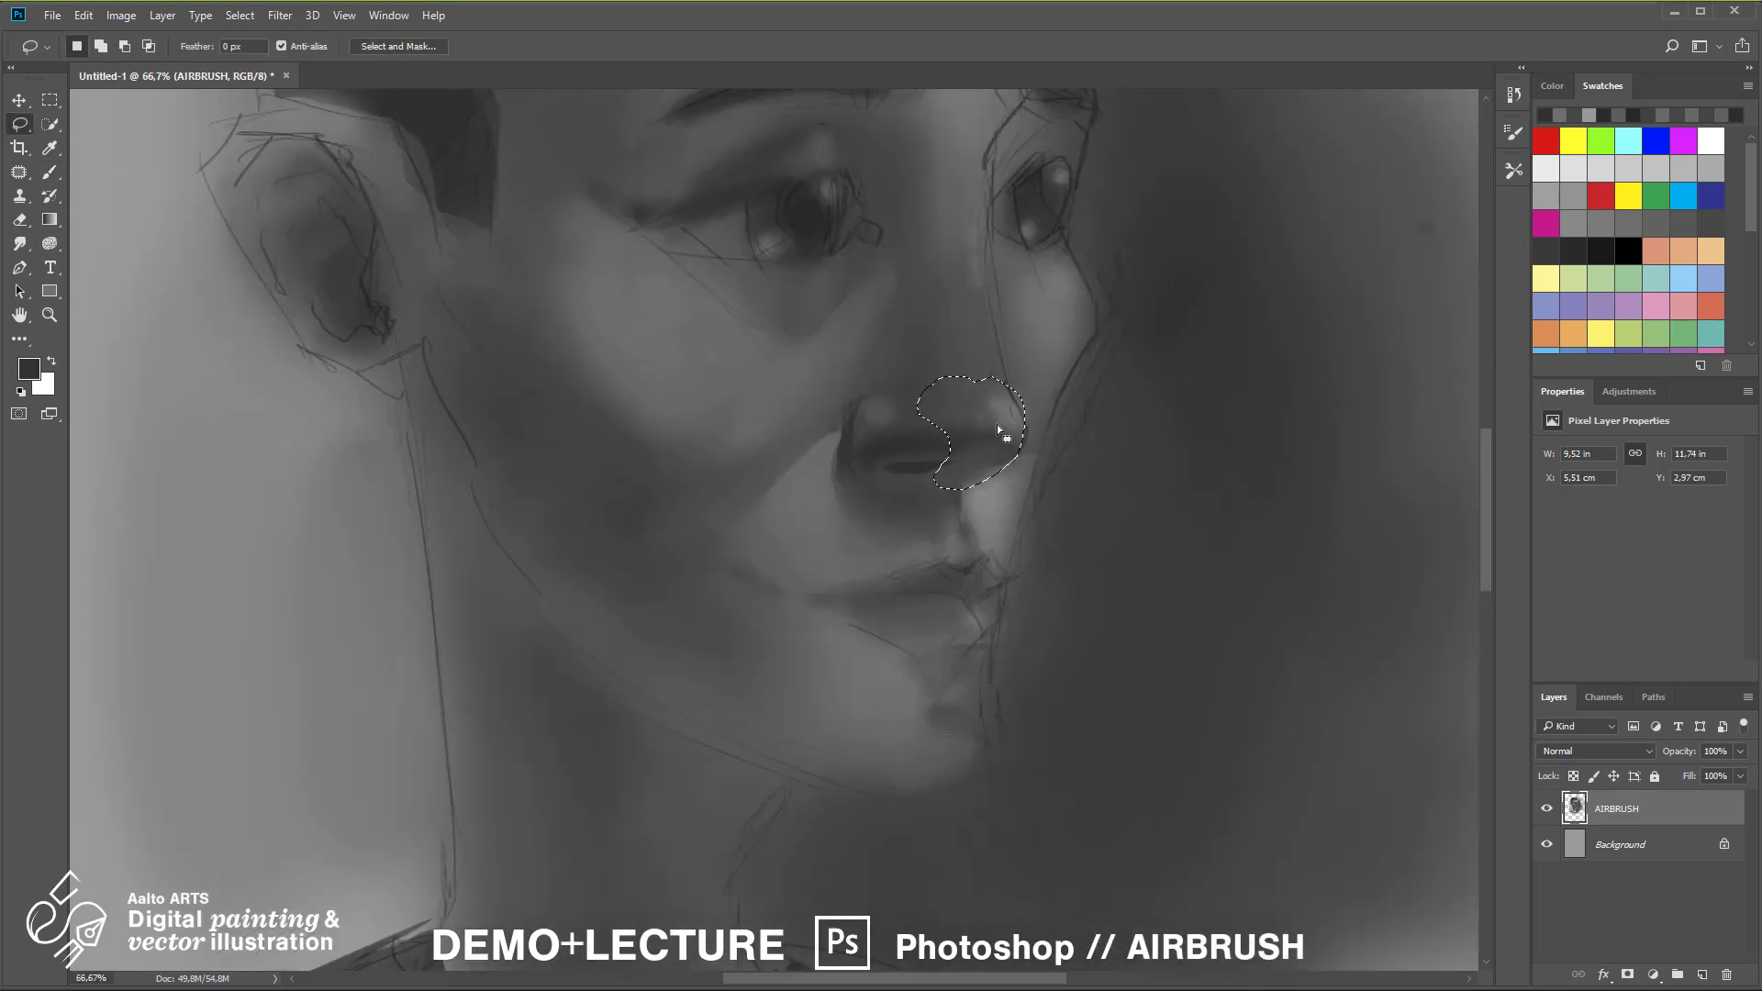
pyautogui.press('b')
pyautogui.keyDown('alt'); pyautogui.click(978, 438); pyautogui.keyUp('alt')
pyautogui.keyDown('alt'); pyautogui.click(944, 425); pyautogui.keyUp('alt')
pyautogui.moveTo(959, 444); pyautogui.dragTo(993, 390)
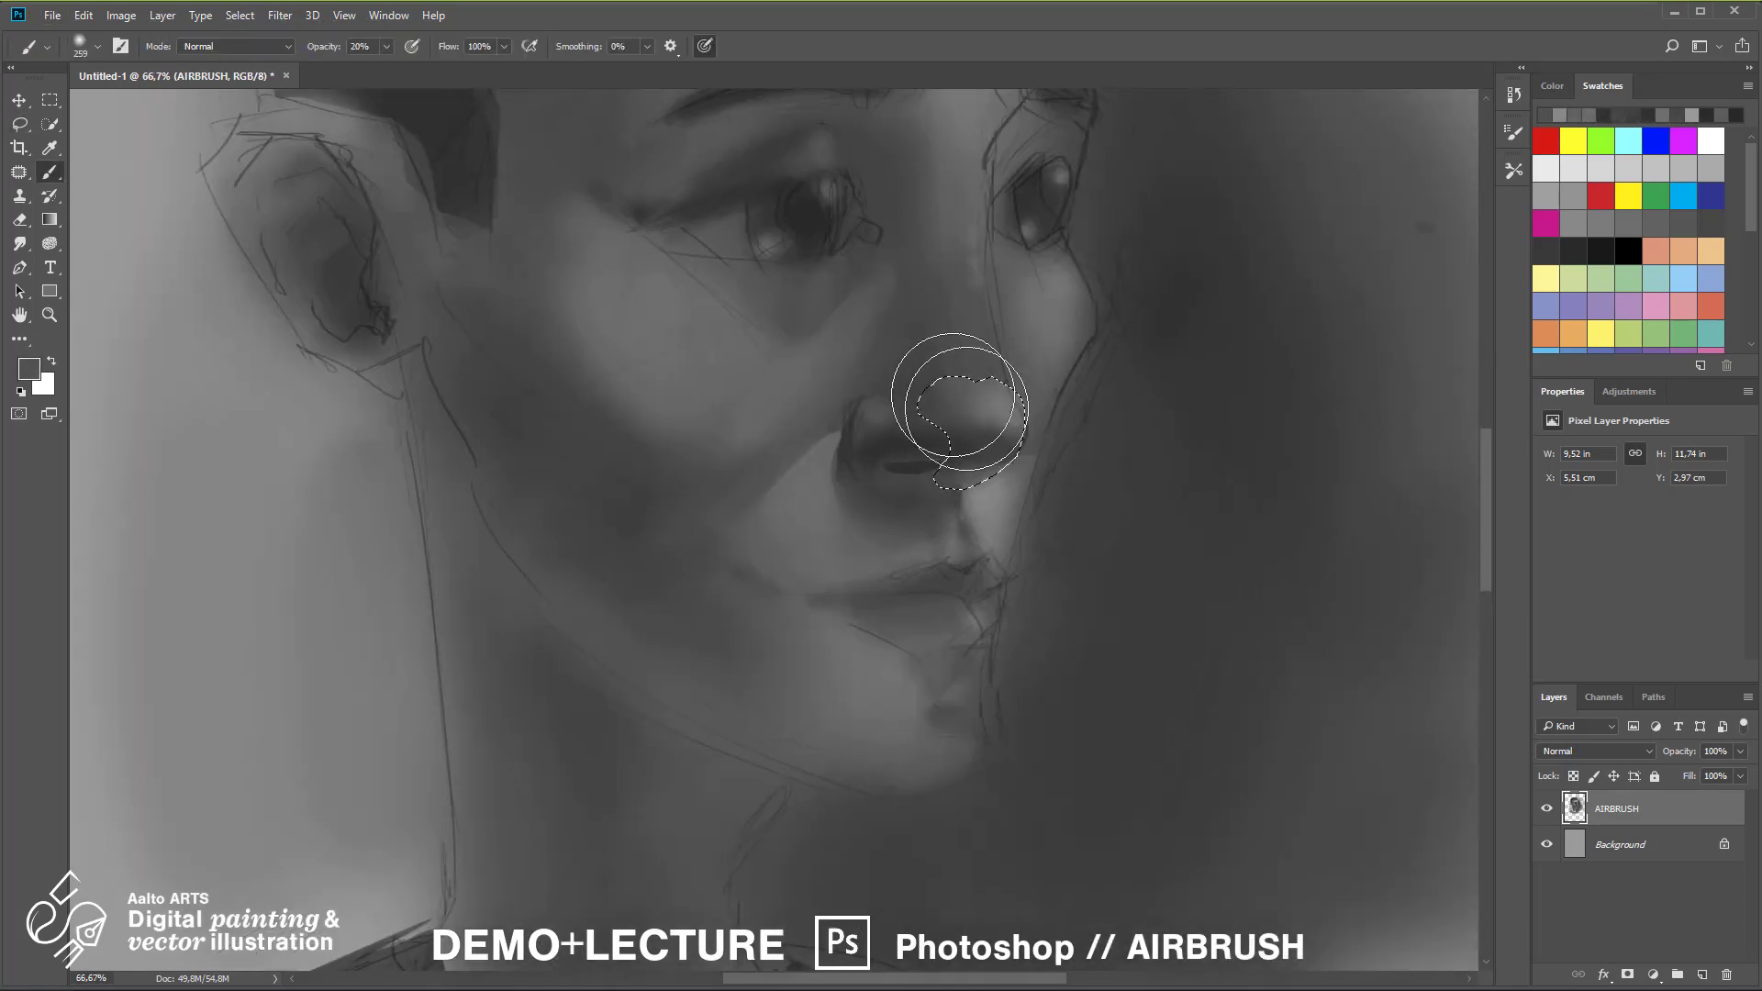
pyautogui.hotkey('ctrl', 'd')
# Airbrush the background beside the far cheek and soften the area above the upper lip with a sampled grey
pyautogui.hotkey('ctrl', '-')
pyautogui.hotkey('ctrl', '+')
pyautogui.moveTo(1160, 405); pyautogui.dragTo(1154, 369)
pyautogui.keyDown('alt'); pyautogui.click(986, 543); pyautogui.keyUp('alt')
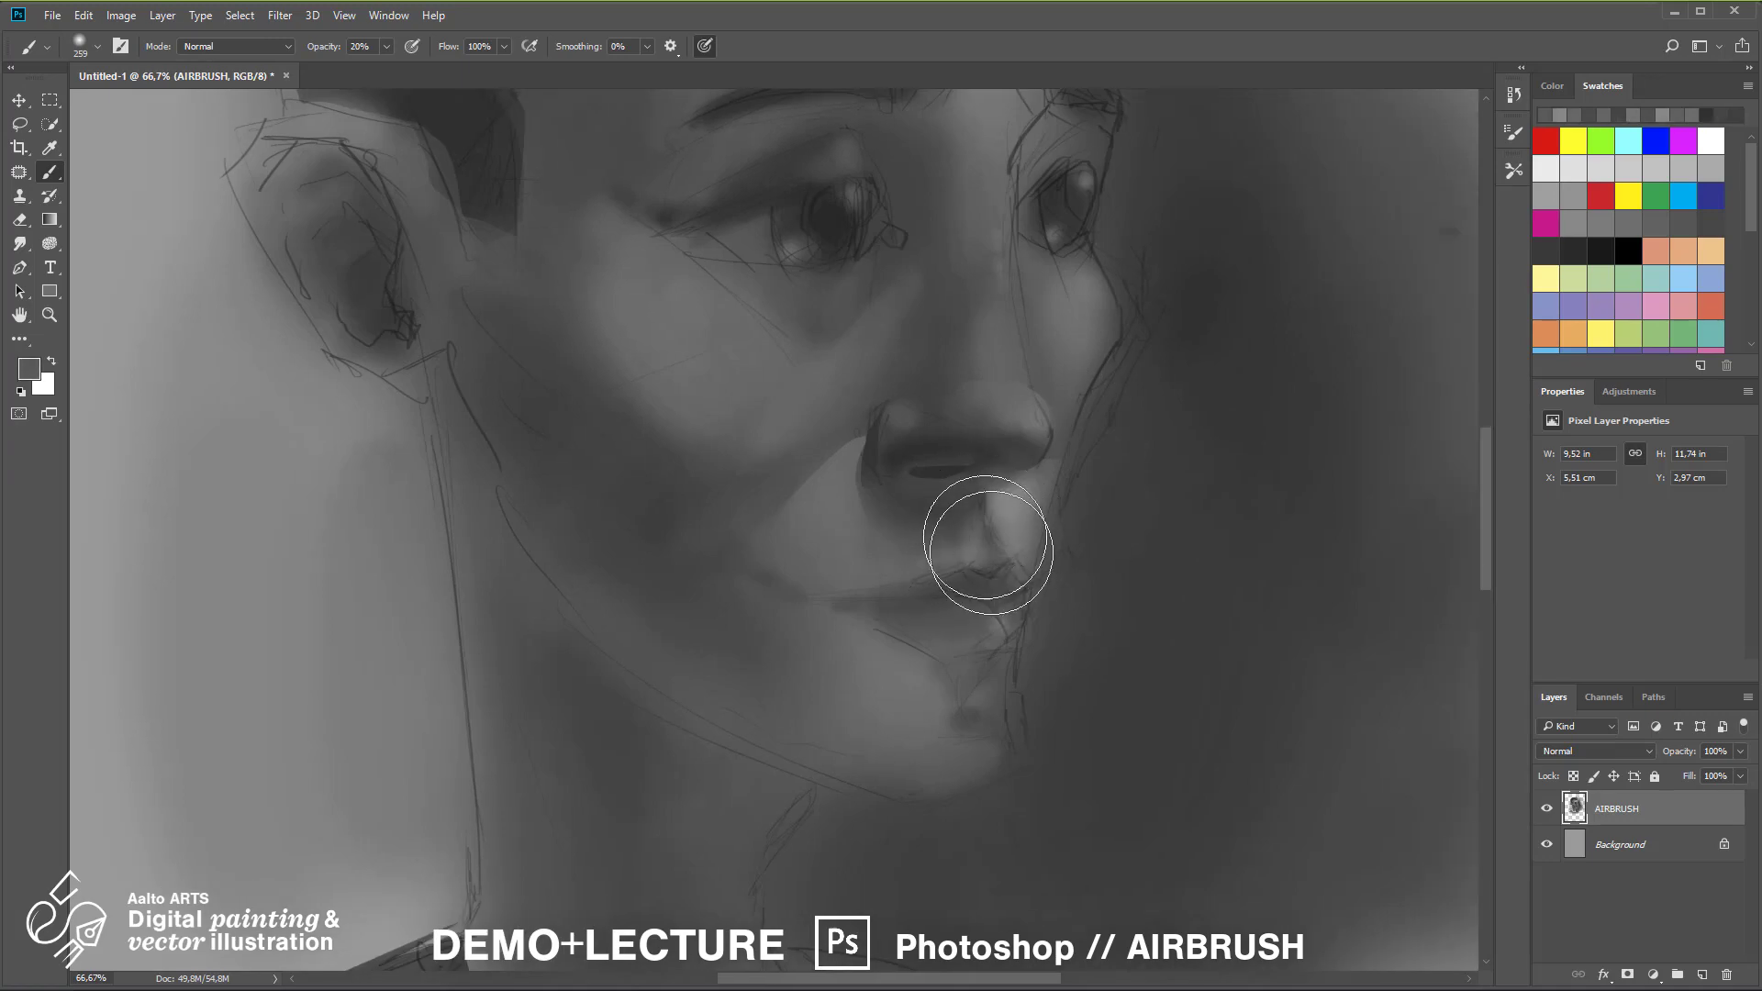
# Lasso the white of the near eye, airbrush it lighter inside the selection, and deselect
pyautogui.hotkey('ctrl', '-')
pyautogui.hotkey('ctrl', '-')
pyautogui.hotkey('ctrl', '+')
pyautogui.press('l')
pyautogui.moveTo(802, 298)
pyautogui.mouseDown()
pyautogui.moveTo(779, 340)
pyautogui.moveTo(752, 313)
pyautogui.moveTo(787, 325)
pyautogui.moveTo(876, 486)
pyautogui.moveTo(750, 363)
pyautogui.mouseUp()
pyautogui.press('b')
pyautogui.hotkey('ctrl', 'd')
# Lasso the lower lid area beneath the near eye, darken it with the airbrush, and deselect
pyautogui.hotkey('ctrl', '-')
pyautogui.hotkey('ctrl', '-')
pyautogui.hotkey('ctrl', '+')
pyautogui.hotkey('ctrl', '+')
pyautogui.hotkey('ctrl', '+')
pyautogui.press('l')
pyautogui.press('b')
pyautogui.moveTo(851, 323); pyautogui.dragTo(799, 428)
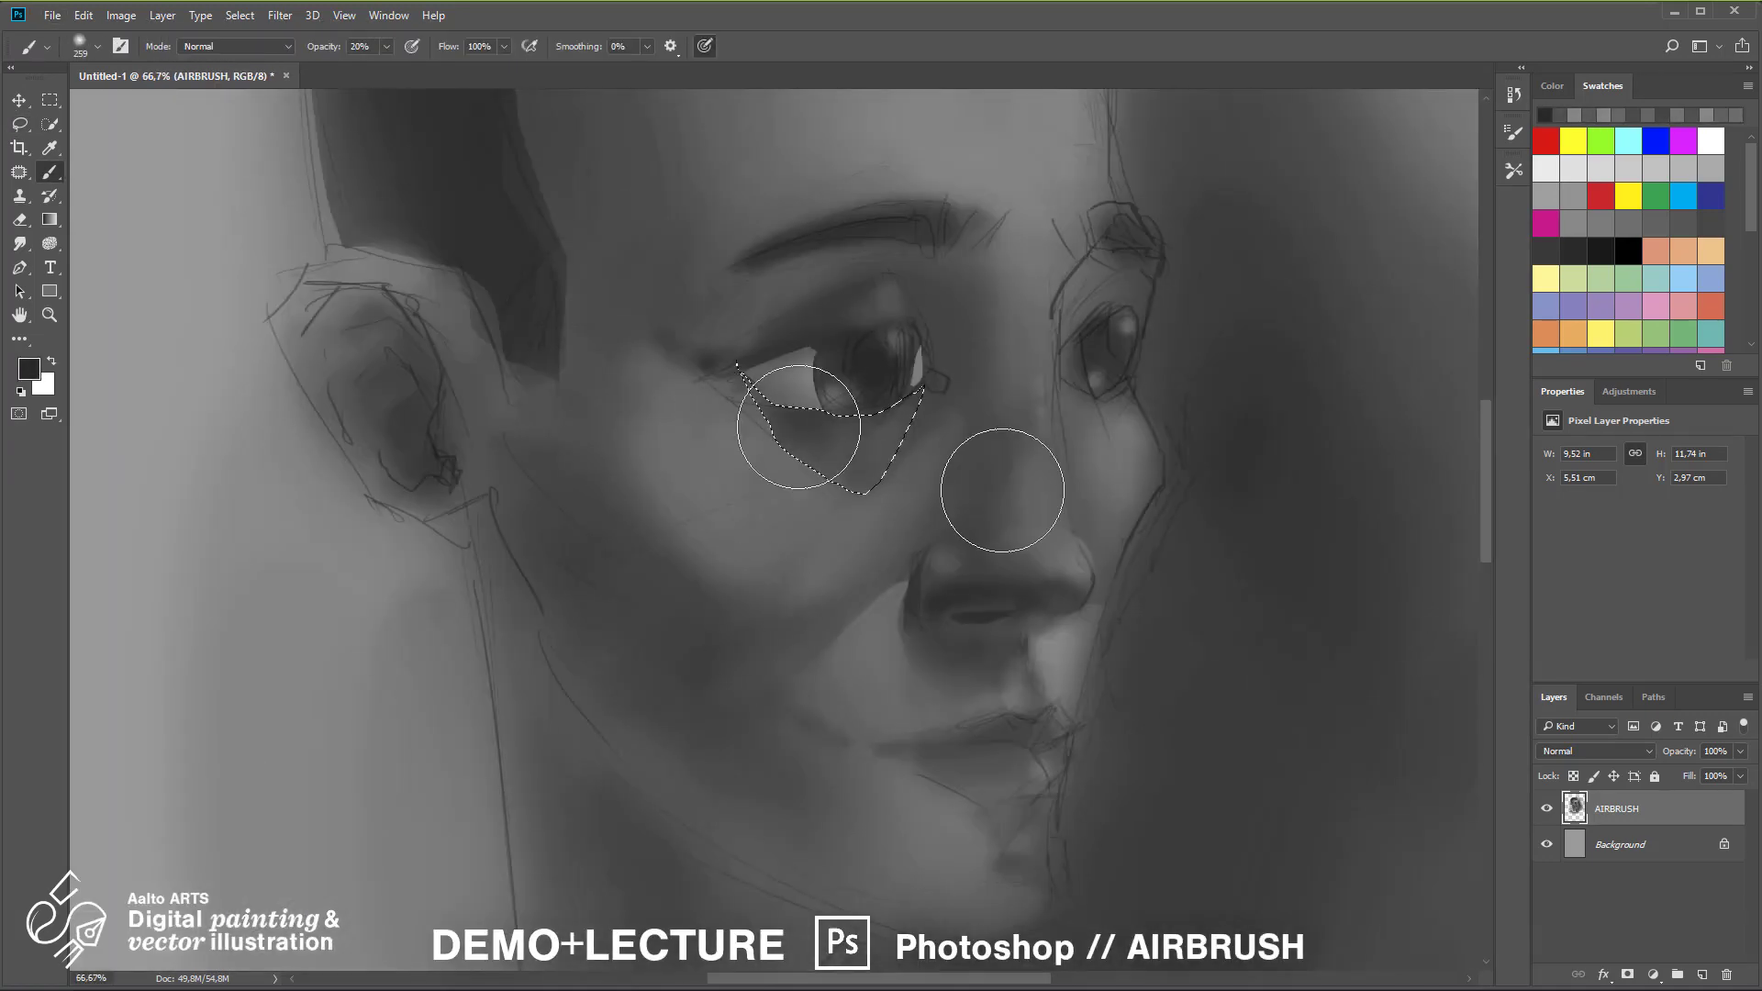
pyautogui.hotkey('ctrl', 'd')
# Lasso the nostril area on the underside of the nose, airbrush it with a sampled dark grey, and deselect
pyautogui.hotkey('ctrl', '-')
pyautogui.hotkey('ctrl', '-')
pyautogui.hotkey('ctrl', '-')
pyautogui.hotkey('ctrl', '-')
pyautogui.hotkey('ctrl', '+')
pyautogui.hotkey('ctrl', '+')
pyautogui.hotkey('ctrl', '+')
pyautogui.hotkey('ctrl', '+')
pyautogui.press('l')
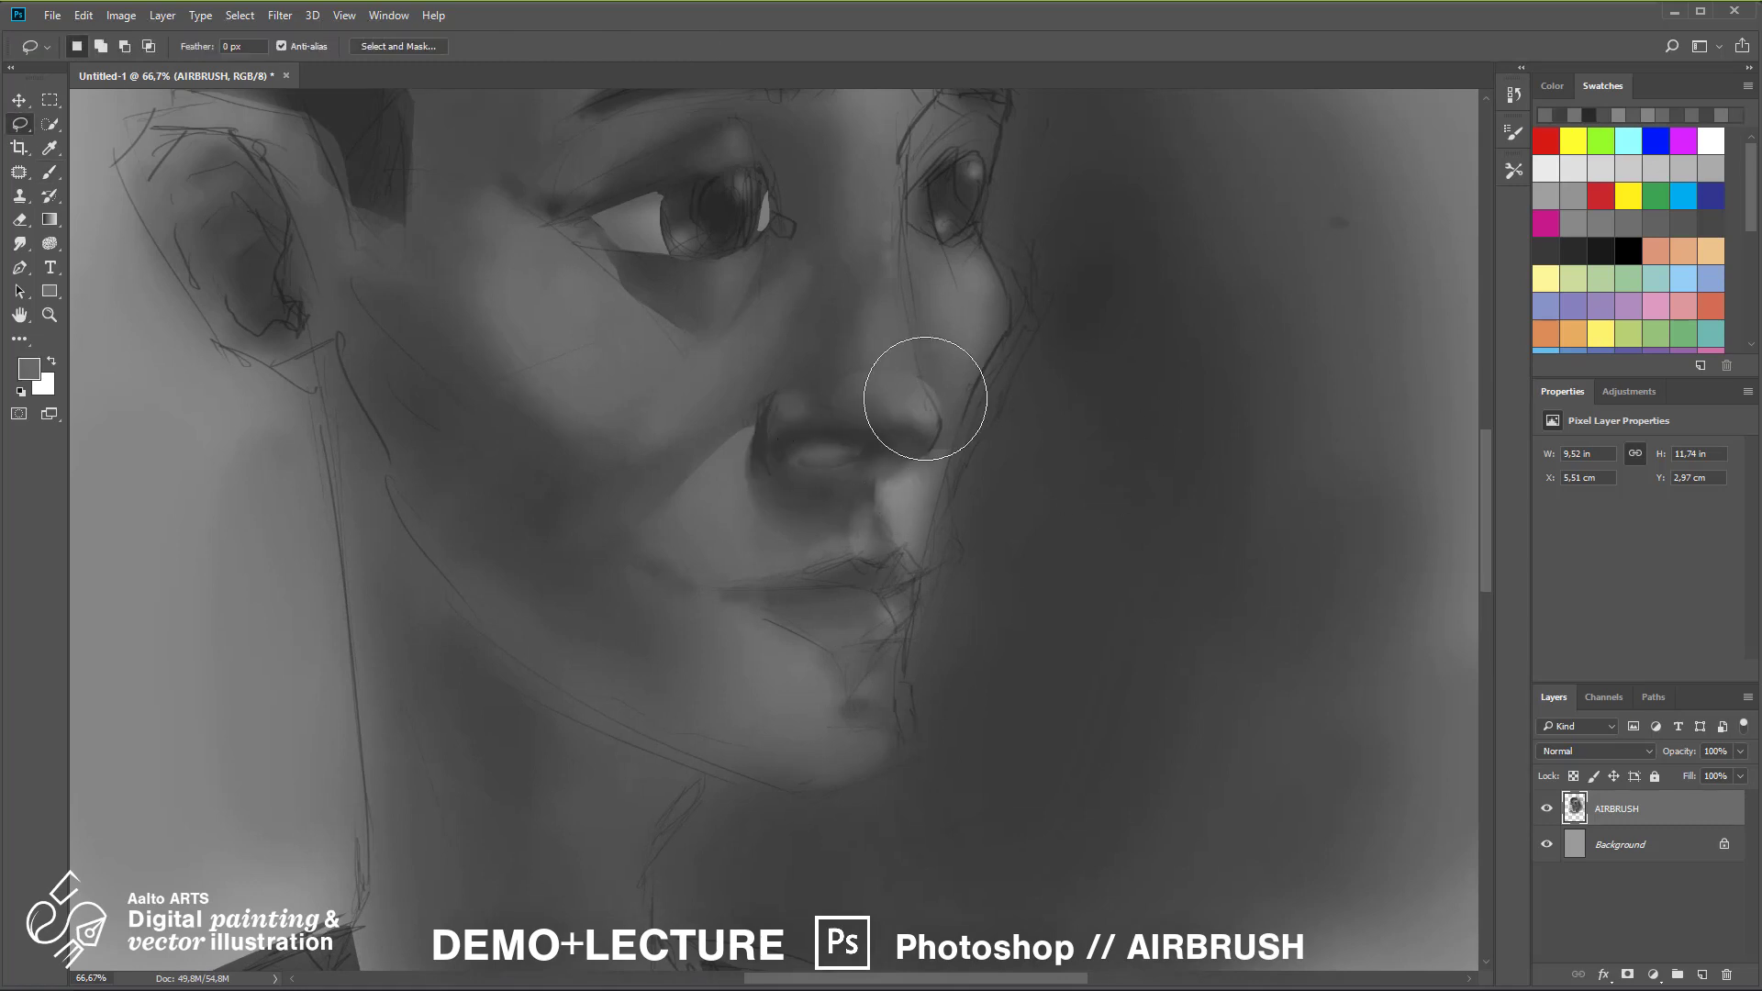
pyautogui.press('b')
pyautogui.keyDown('alt'); pyautogui.click(705, 195); pyautogui.keyUp('alt')
pyautogui.moveTo(808, 451); pyautogui.dragTo(834, 464)
pyautogui.hotkey('ctrl', 'd')
# Airbrush along the background edge beside the far cheek
pyautogui.hotkey('ctrl', '-')
pyautogui.hotkey('ctrl', '-')
pyautogui.hotkey('ctrl', '-')
pyautogui.hotkey('ctrl', '+')
pyautogui.hotkey('ctrl', '+')
pyautogui.hotkey('ctrl', '+')
pyautogui.moveTo(1054, 382); pyautogui.dragTo(1011, 468)
# Lasso a narrow strip between the nose and upper lip for shading the philtrum with the airbrush
pyautogui.press('l')
pyautogui.moveTo(886, 431)
pyautogui.mouseDown()
pyautogui.moveTo(963, 438)
pyautogui.moveTo(919, 418)
pyautogui.mouseUp()
pyautogui.press('b')
pyautogui.press('l')
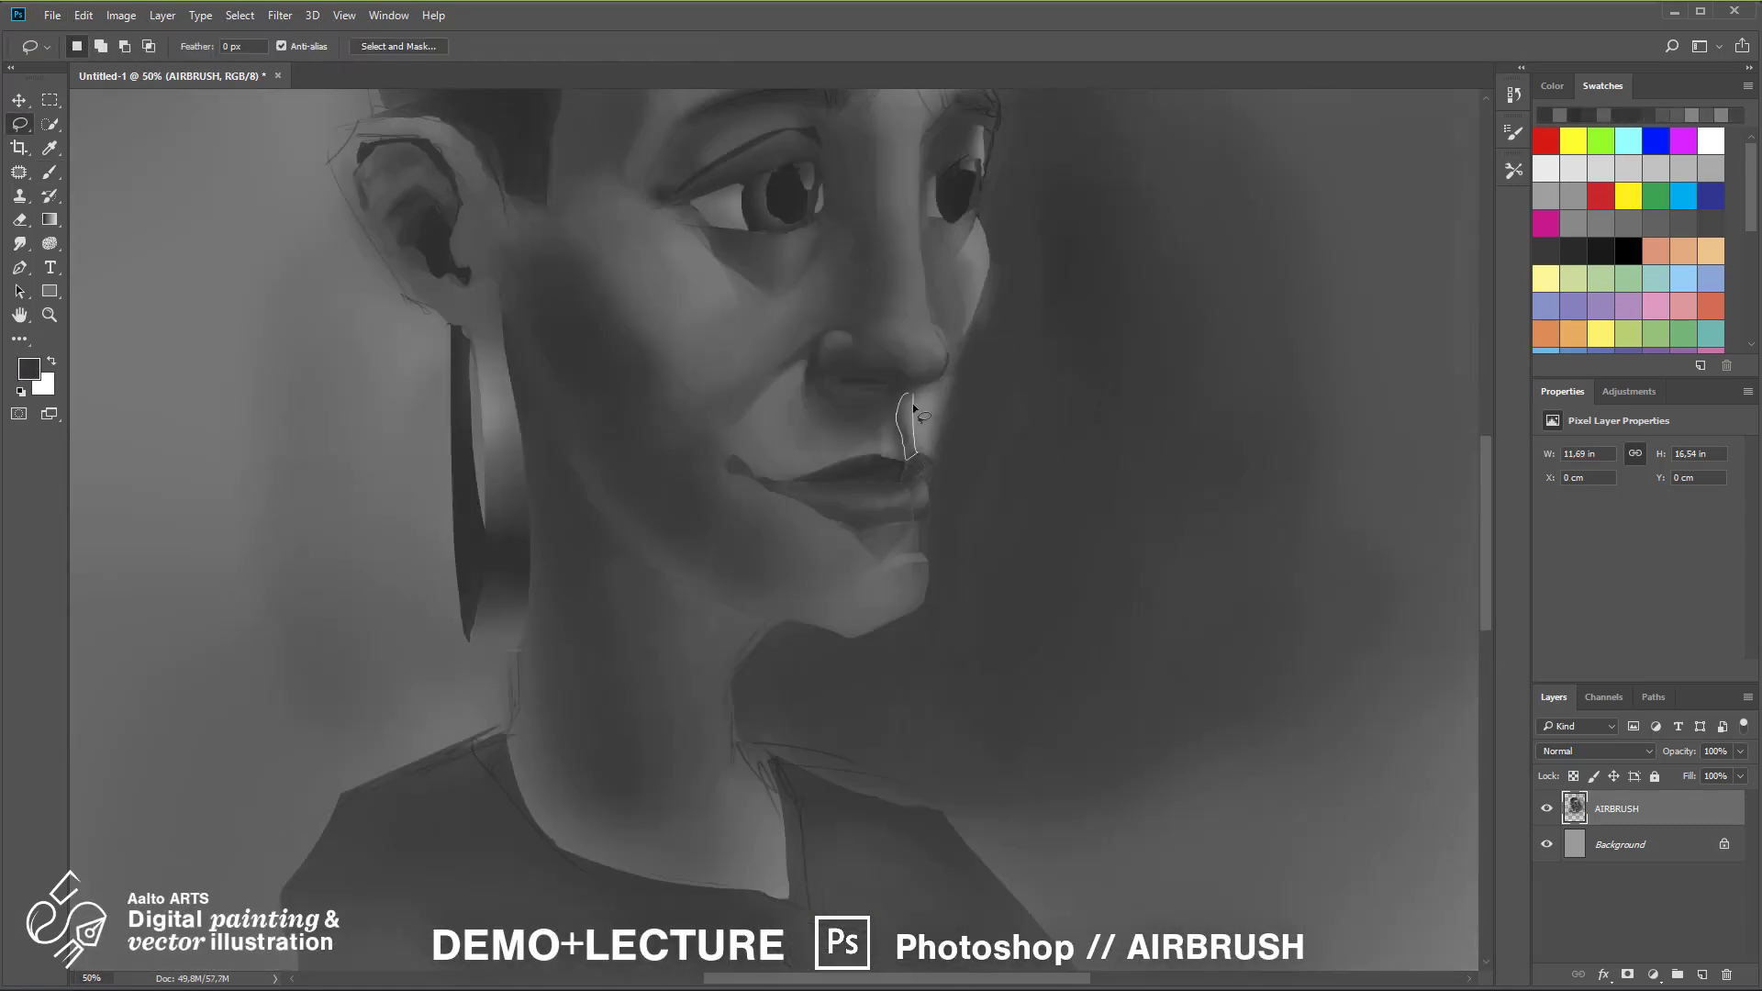
pyautogui.press('b')
pyautogui.hotkey('ctrl', '-')
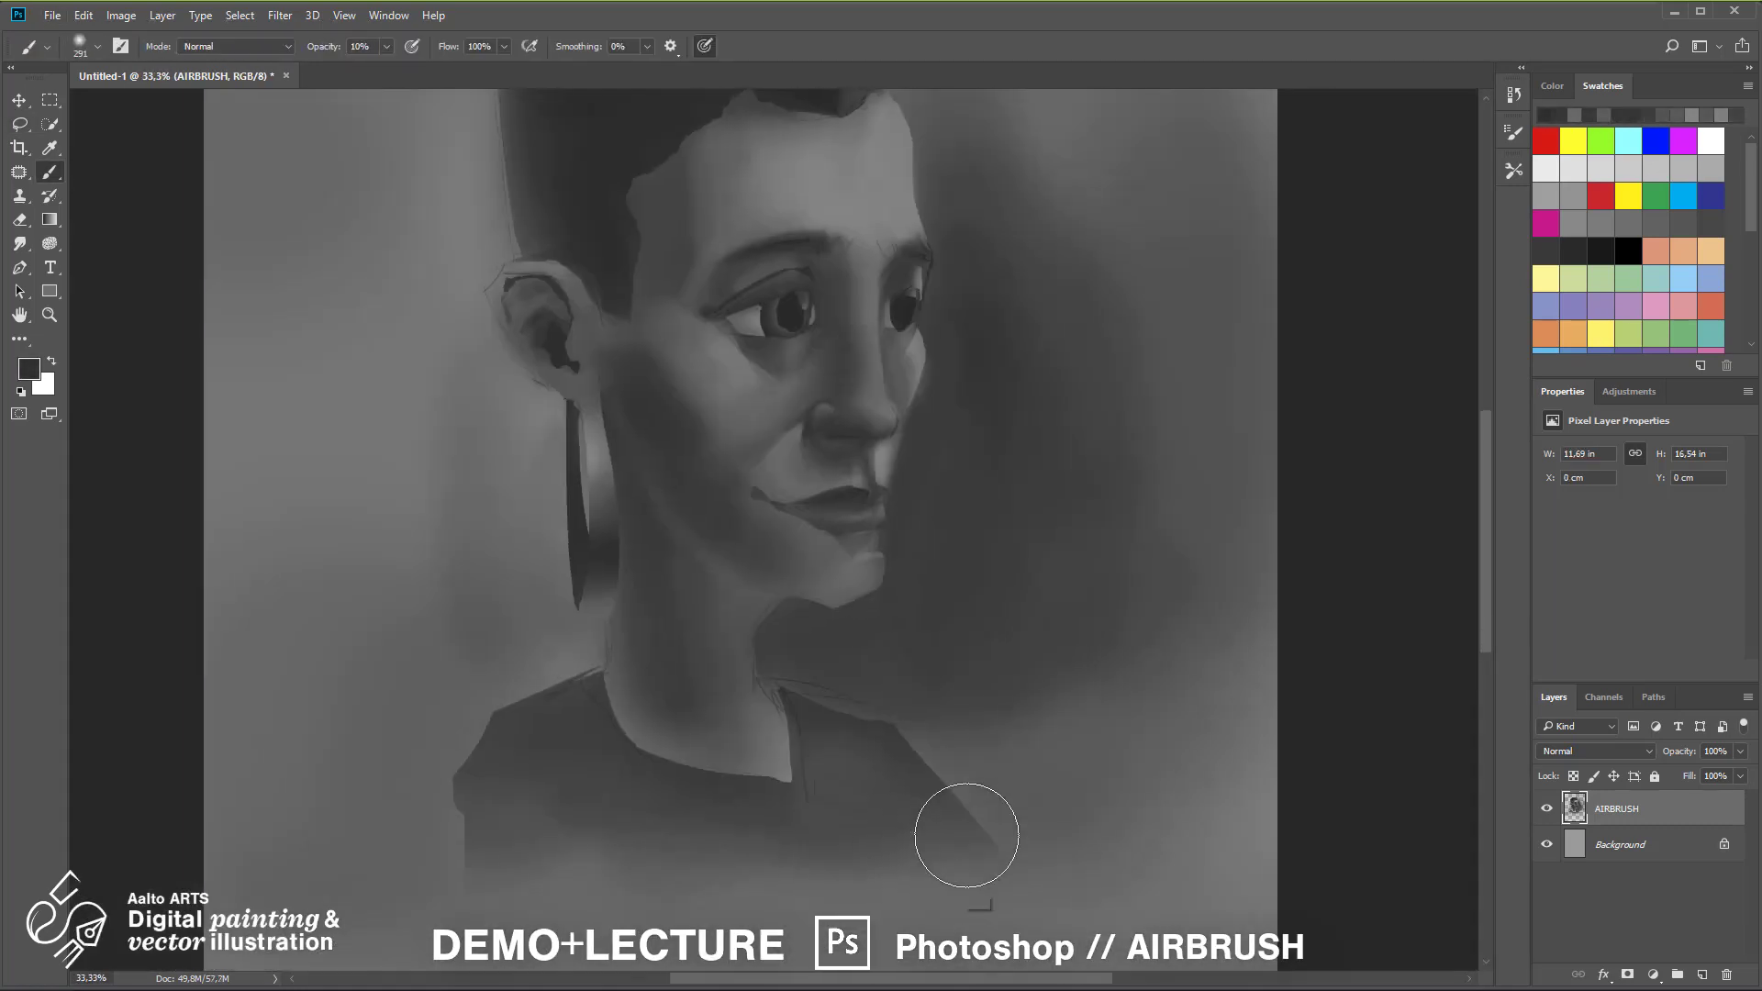
# Select the area directly beneath the nose, airbrush the philtrum shading inside it, and deselect
pyautogui.hotkey('ctrl', '+')
pyautogui.hotkey('ctrl', '+')
pyautogui.press('l')
pyautogui.press('b')
pyautogui.moveTo(987, 365)
pyautogui.mouseDown()
pyautogui.moveTo(991, 450)
pyautogui.moveTo(962, 419)
pyautogui.mouseUp()
pyautogui.hotkey('ctrl', 'd')
# Lasso the far side of the area above the upper lip and lighten it with the airbrush
pyautogui.hotkey('ctrl', '-')
pyautogui.press('l')
pyautogui.moveTo(946, 440); pyautogui.dragTo(949, 400)
pyautogui.press('b')
pyautogui.hotkey('ctrl', '-')
pyautogui.hotkey('ctrl', '-')
pyautogui.hotkey('ctrl', '-')
pyautogui.hotkey('ctrl', '+')
pyautogui.hotkey('ctrl', '+')
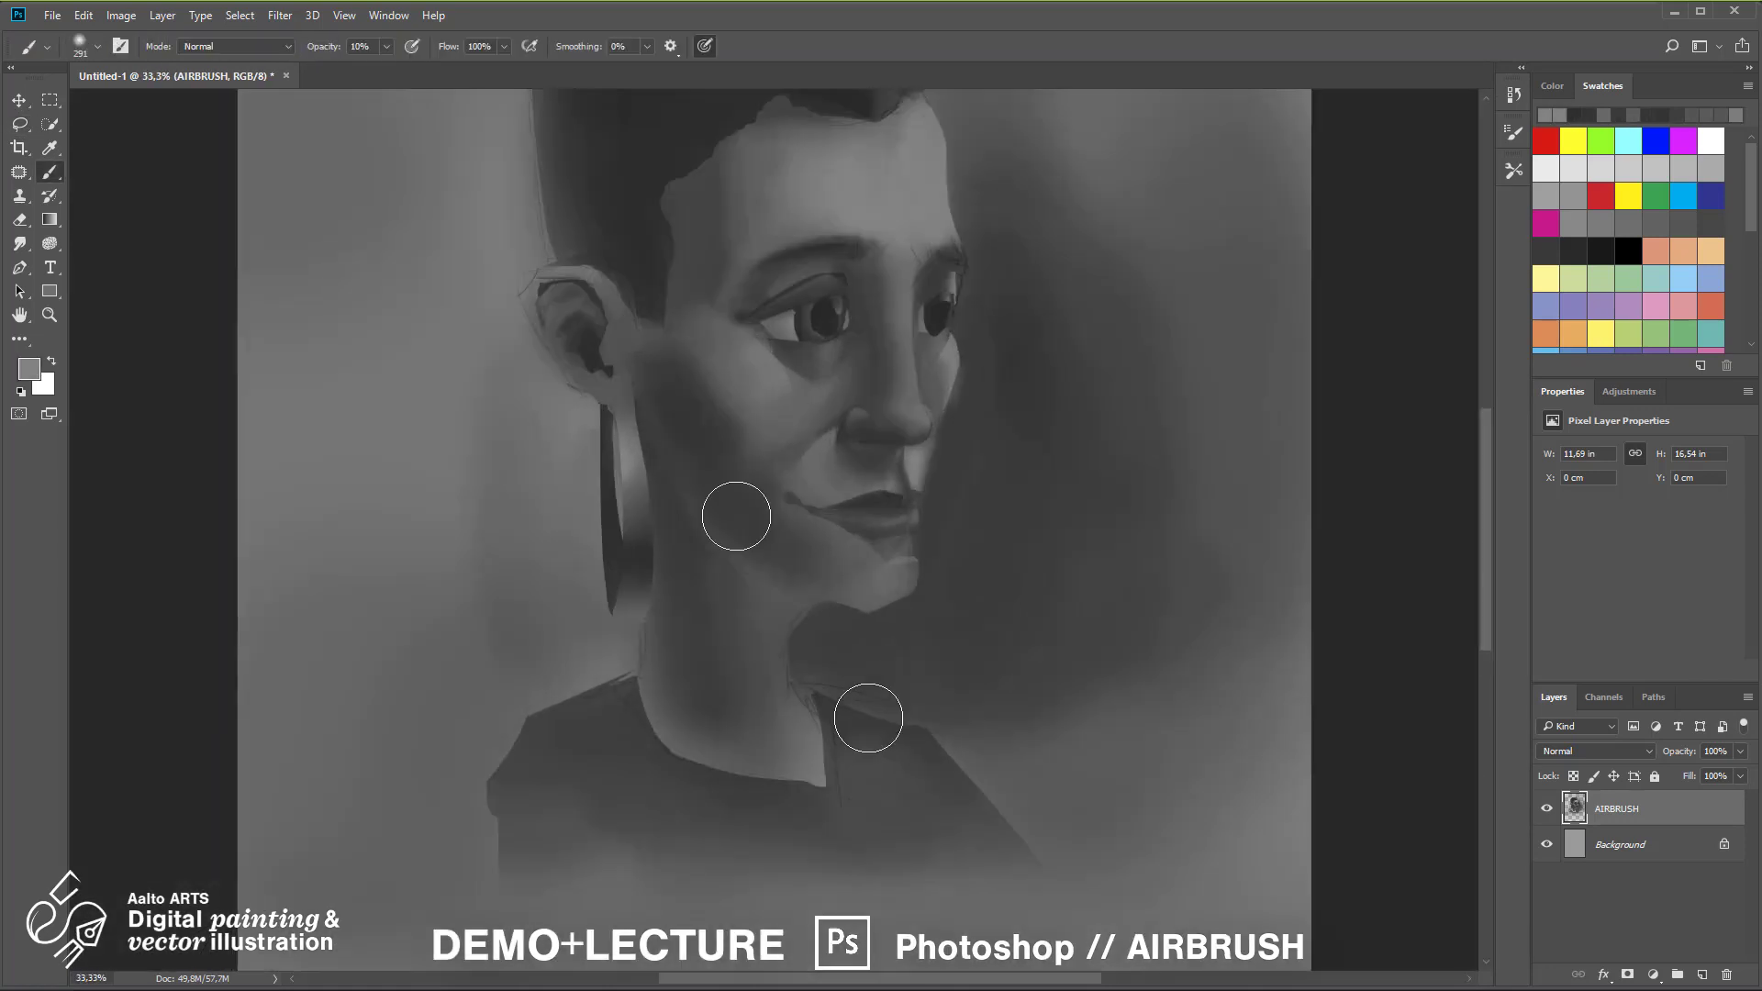
# Save the painting as demo_airbrush
pyautogui.hotkey('ctrl', '-')
pyautogui.hotkey('ctrl', '-')
pyautogui.hotkey('ctrl', '+')
pyautogui.hotkey('ctrl', 's')
pyautogui.write('demo_airbrush')
pyautogui.press('Return')
# Lasso the near eyebrow's arched shape, airbrush it with a sampled dark hair tone, and deselect
pyautogui.hotkey('ctrl', '+')
pyautogui.hotkey('ctrl', '+')
pyautogui.press('l')
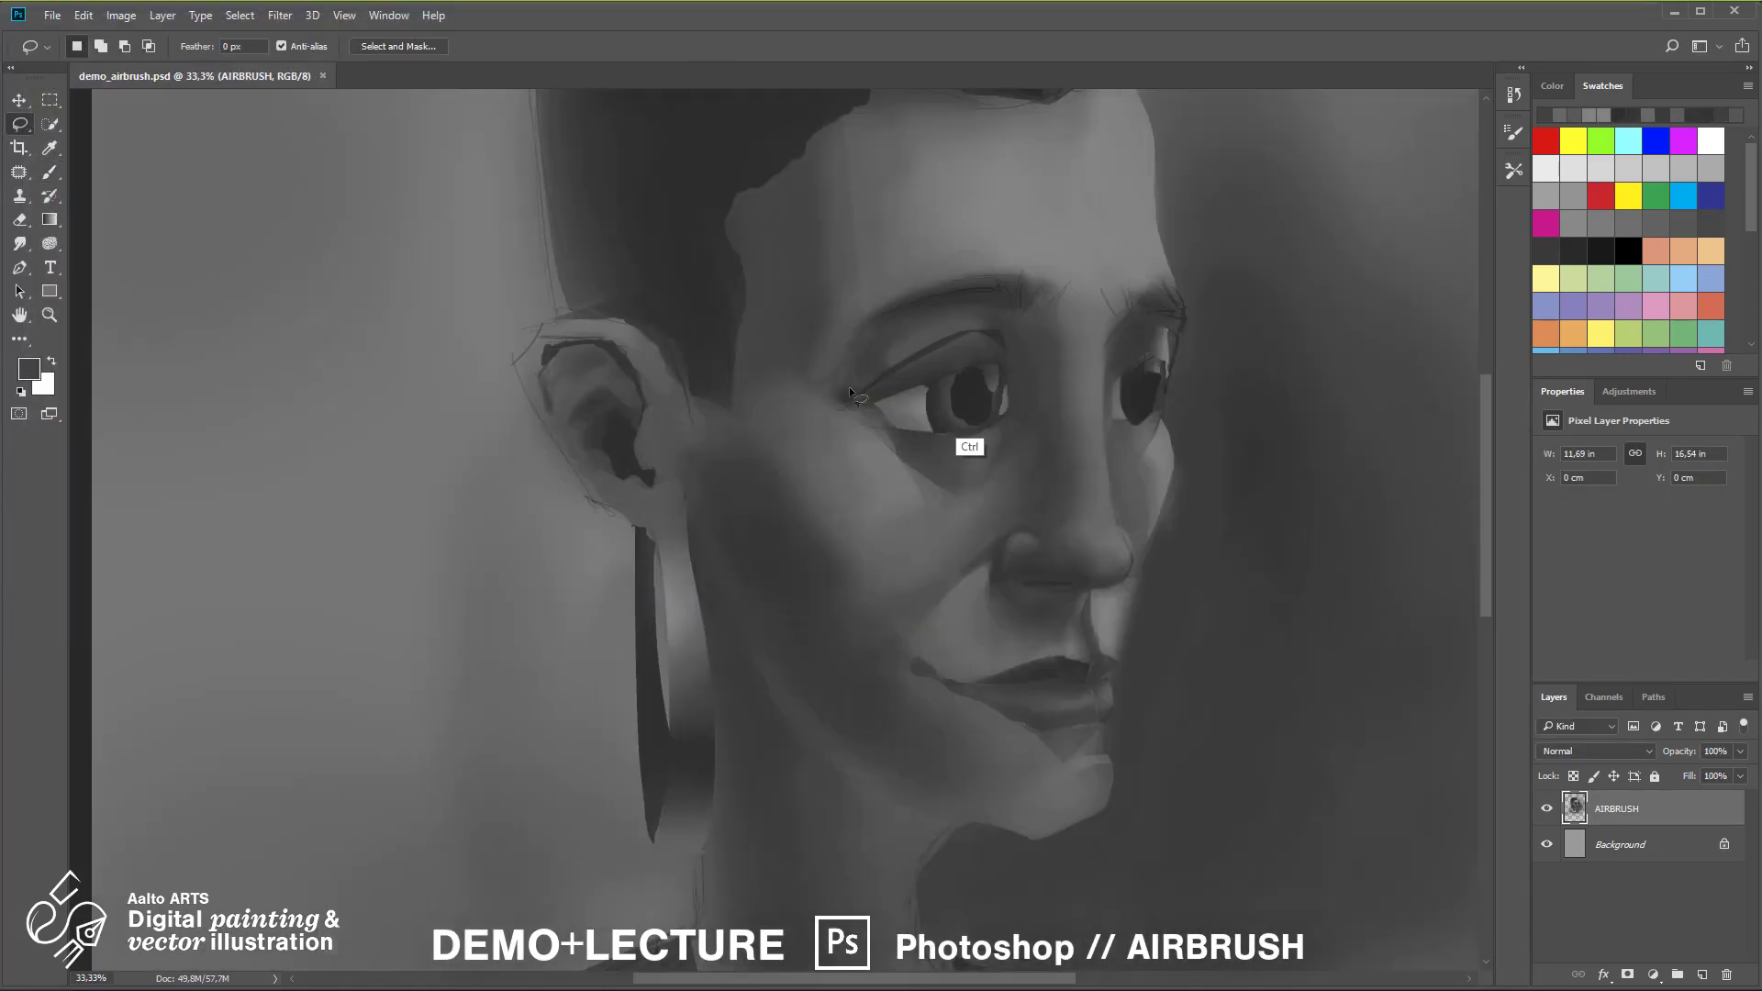
pyautogui.press('b')
pyautogui.moveTo(1050, 286)
pyautogui.mouseDown()
pyautogui.moveTo(890, 304)
pyautogui.moveTo(1002, 255)
pyautogui.mouseUp()
pyautogui.press('l')
pyautogui.press('b')
pyautogui.keyDown('alt'); pyautogui.click(768, 157); pyautogui.keyUp('alt')
pyautogui.moveTo(861, 334)
pyautogui.mouseDown()
pyautogui.moveTo(932, 283)
pyautogui.moveTo(921, 208)
pyautogui.mouseUp()
pyautogui.hotkey('ctrl', 'd')
# Undo the last changes to the near eyebrow, repaint it darker with a tone sampled from the pupil, and deselect
pyautogui.hotkey('ctrl', '-')
pyautogui.hotkey('ctrl', '-')
pyautogui.hotkey('ctrl', '+')
pyautogui.hotkey('ctrl', '+')
pyautogui.hotkey('ctrl', '-')
pyautogui.hotkey('ctrl', '-')
pyautogui.hotkey('ctrl', '+')
pyautogui.hotkey('ctrl', '+')
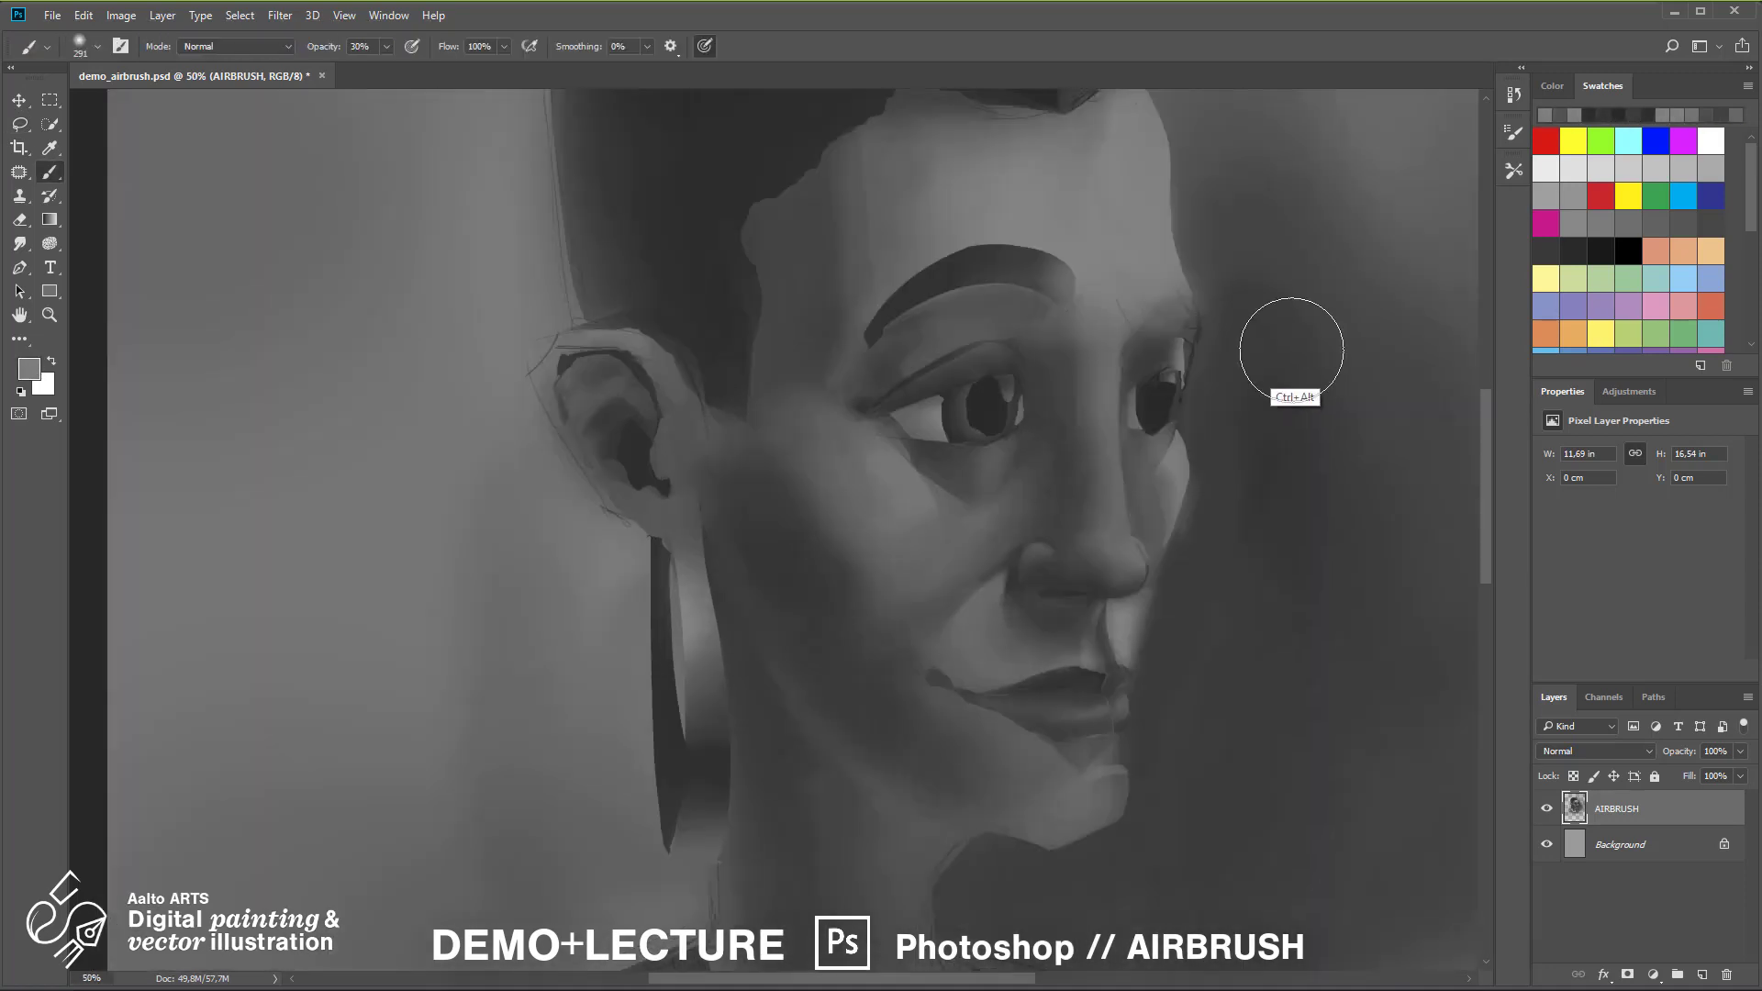
pyautogui.hotkey('ctrl', 'alt', 'z')
pyautogui.hotkey('ctrl', 'alt', 'z')
pyautogui.keyDown('alt'); pyautogui.click(983, 405); pyautogui.keyUp('alt')
pyautogui.moveTo(885, 302)
pyautogui.mouseDown()
pyautogui.moveTo(1018, 240)
pyautogui.moveTo(1019, 261)
pyautogui.mouseUp()
pyautogui.hotkey('ctrl', 'd')
pyautogui.hotkey('ctrl', '-')
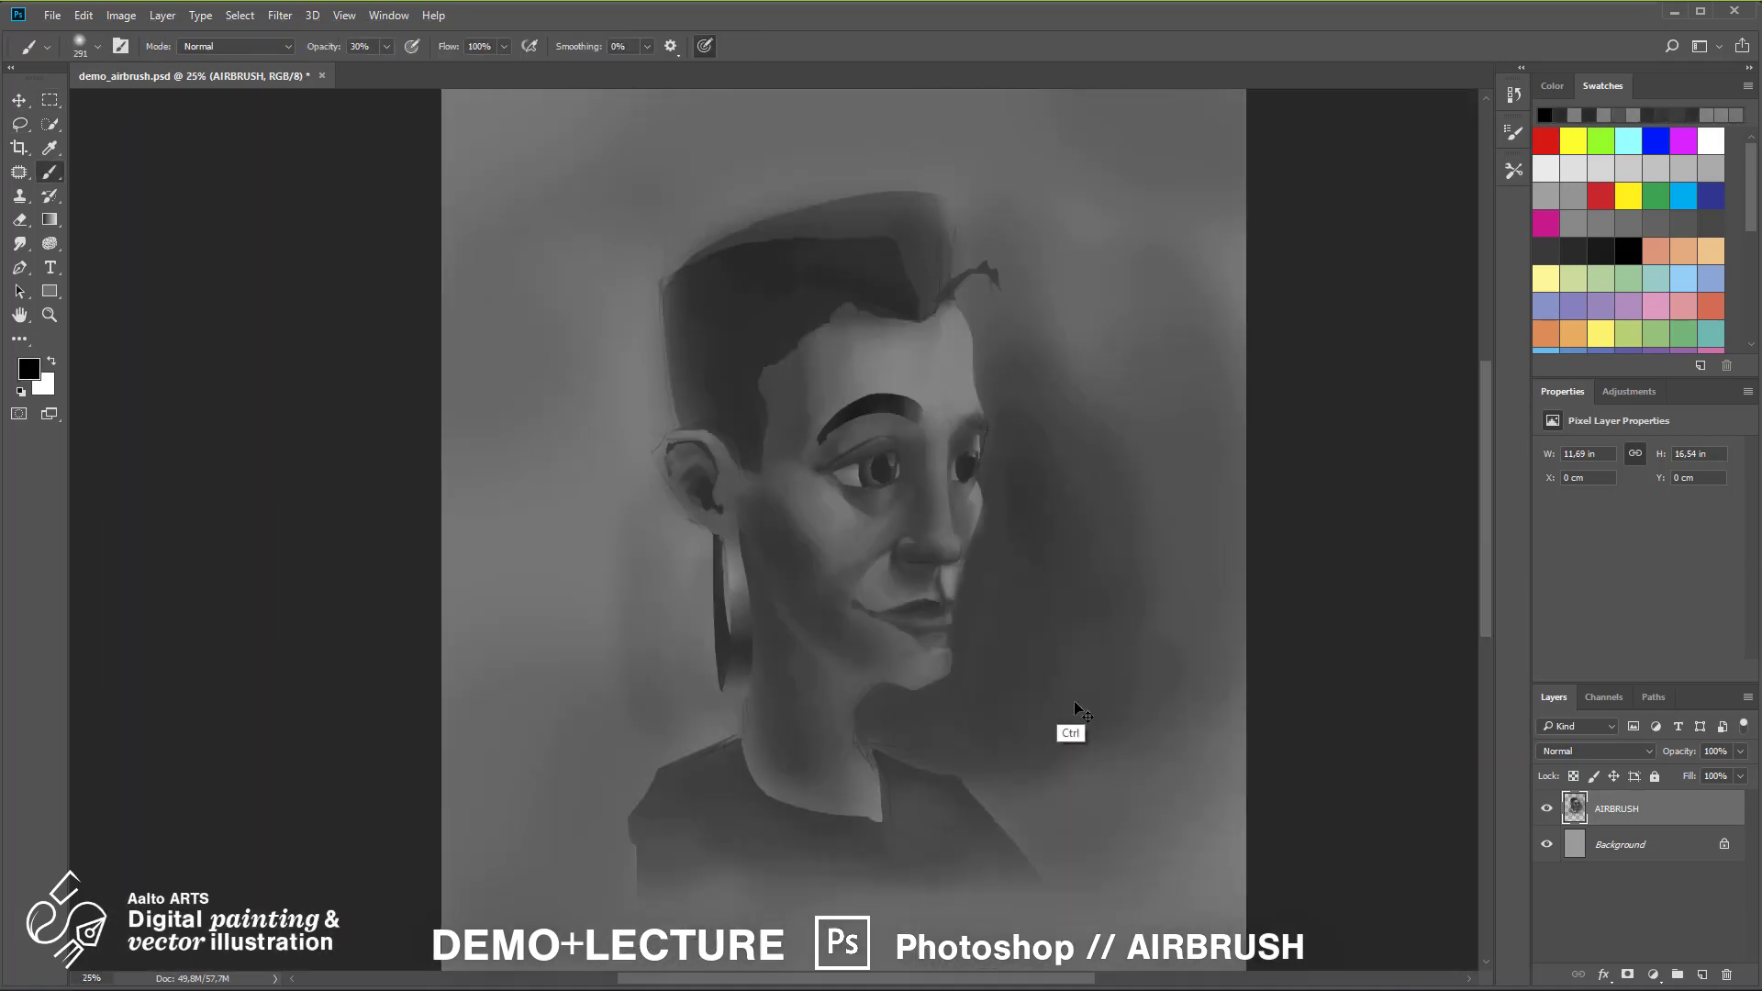
# Lasso the far eyebrow's shape and darken it with the airbrush to match the near one
pyautogui.hotkey('ctrl', '+')
pyautogui.press('l')
pyautogui.moveTo(940, 320); pyautogui.dragTo(1006, 334)
pyautogui.press('b')
pyautogui.hotkey('ctrl', '-')
pyautogui.hotkey('ctrl', '+')
# Lasso hair-shaped strands in the near eyebrow and airbrush them with a tone sampled from the ear shadow
pyautogui.press('l')
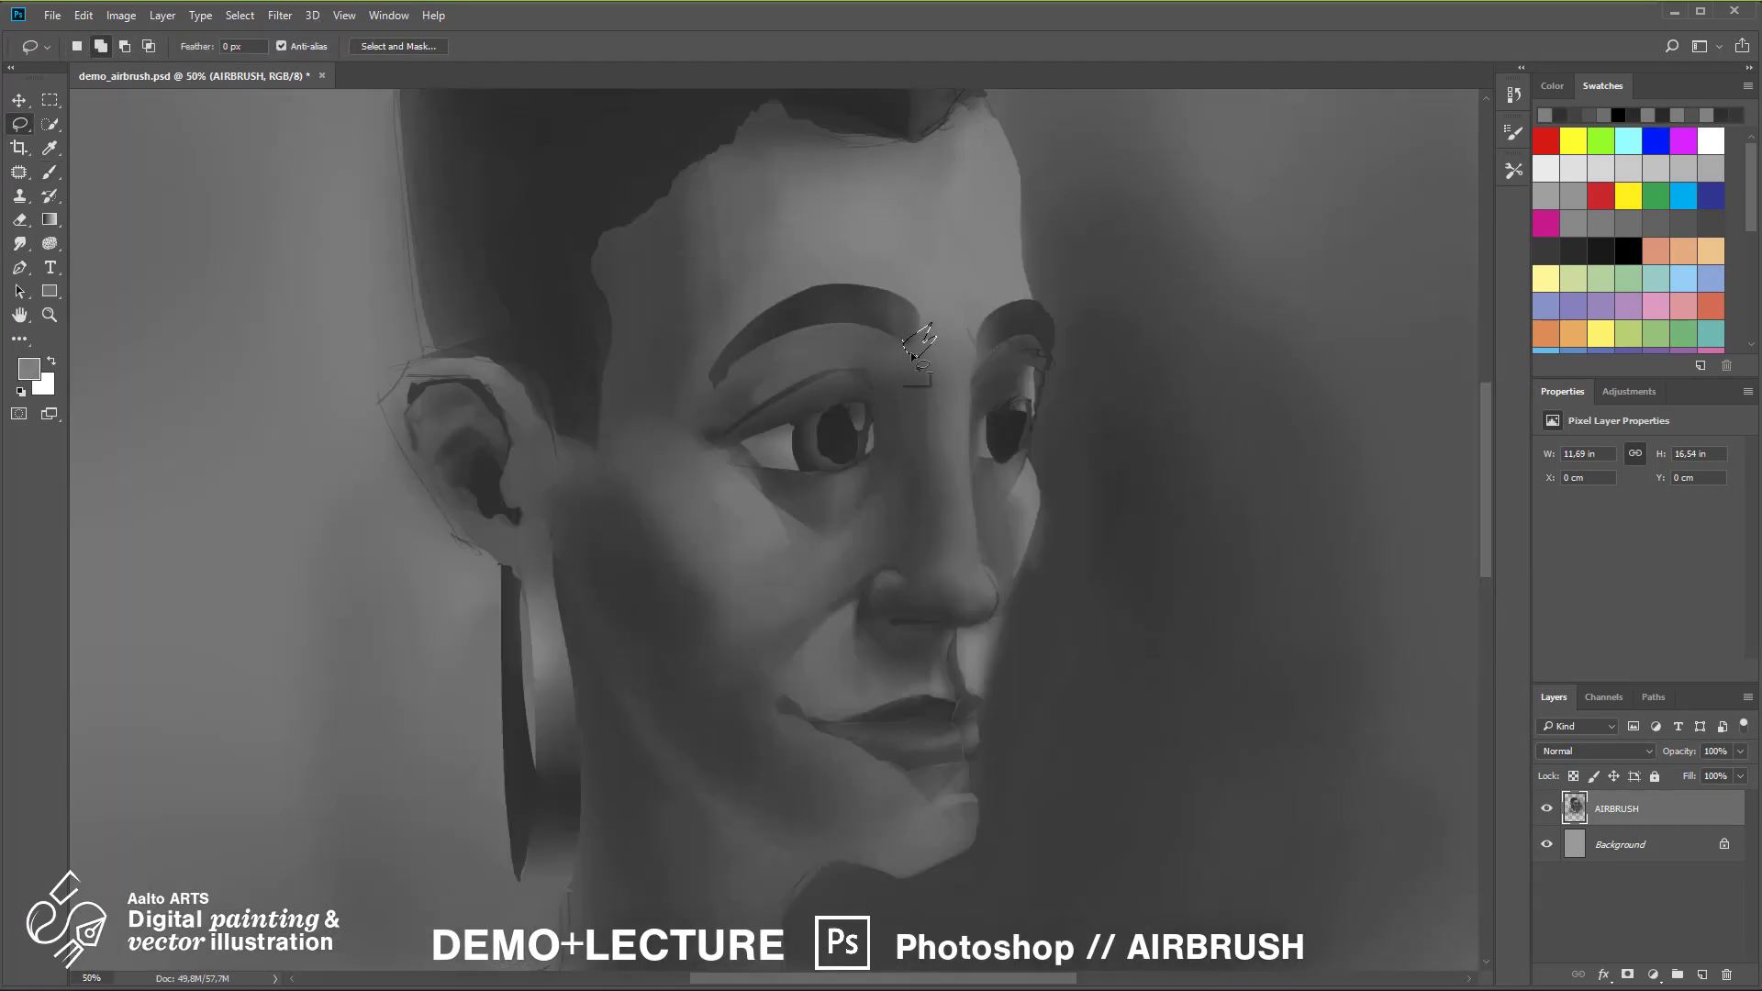
pyautogui.press('b')
pyautogui.keyDown('alt'); pyautogui.click(516, 483); pyautogui.keyUp('alt')
pyautogui.moveTo(769, 328); pyautogui.dragTo(872, 308)
# Lasso small hair strands in the far eyebrow, airbrush them with a sampled tone, and deselect
pyautogui.press('l')
pyautogui.moveTo(1035, 317)
pyautogui.mouseDown()
pyautogui.moveTo(995, 343)
pyautogui.moveTo(1044, 340)
pyautogui.moveTo(1001, 390)
pyautogui.moveTo(1066, 358)
pyautogui.moveTo(1051, 343)
pyautogui.mouseUp()
pyautogui.press('b')
pyautogui.hotkey('ctrl', '-')
pyautogui.hotkey('ctrl', '+')
pyautogui.press('l')
pyautogui.press('b')
pyautogui.keyDown('alt'); pyautogui.click(1018, 357); pyautogui.keyUp('alt')
pyautogui.hotkey('ctrl', 'd')
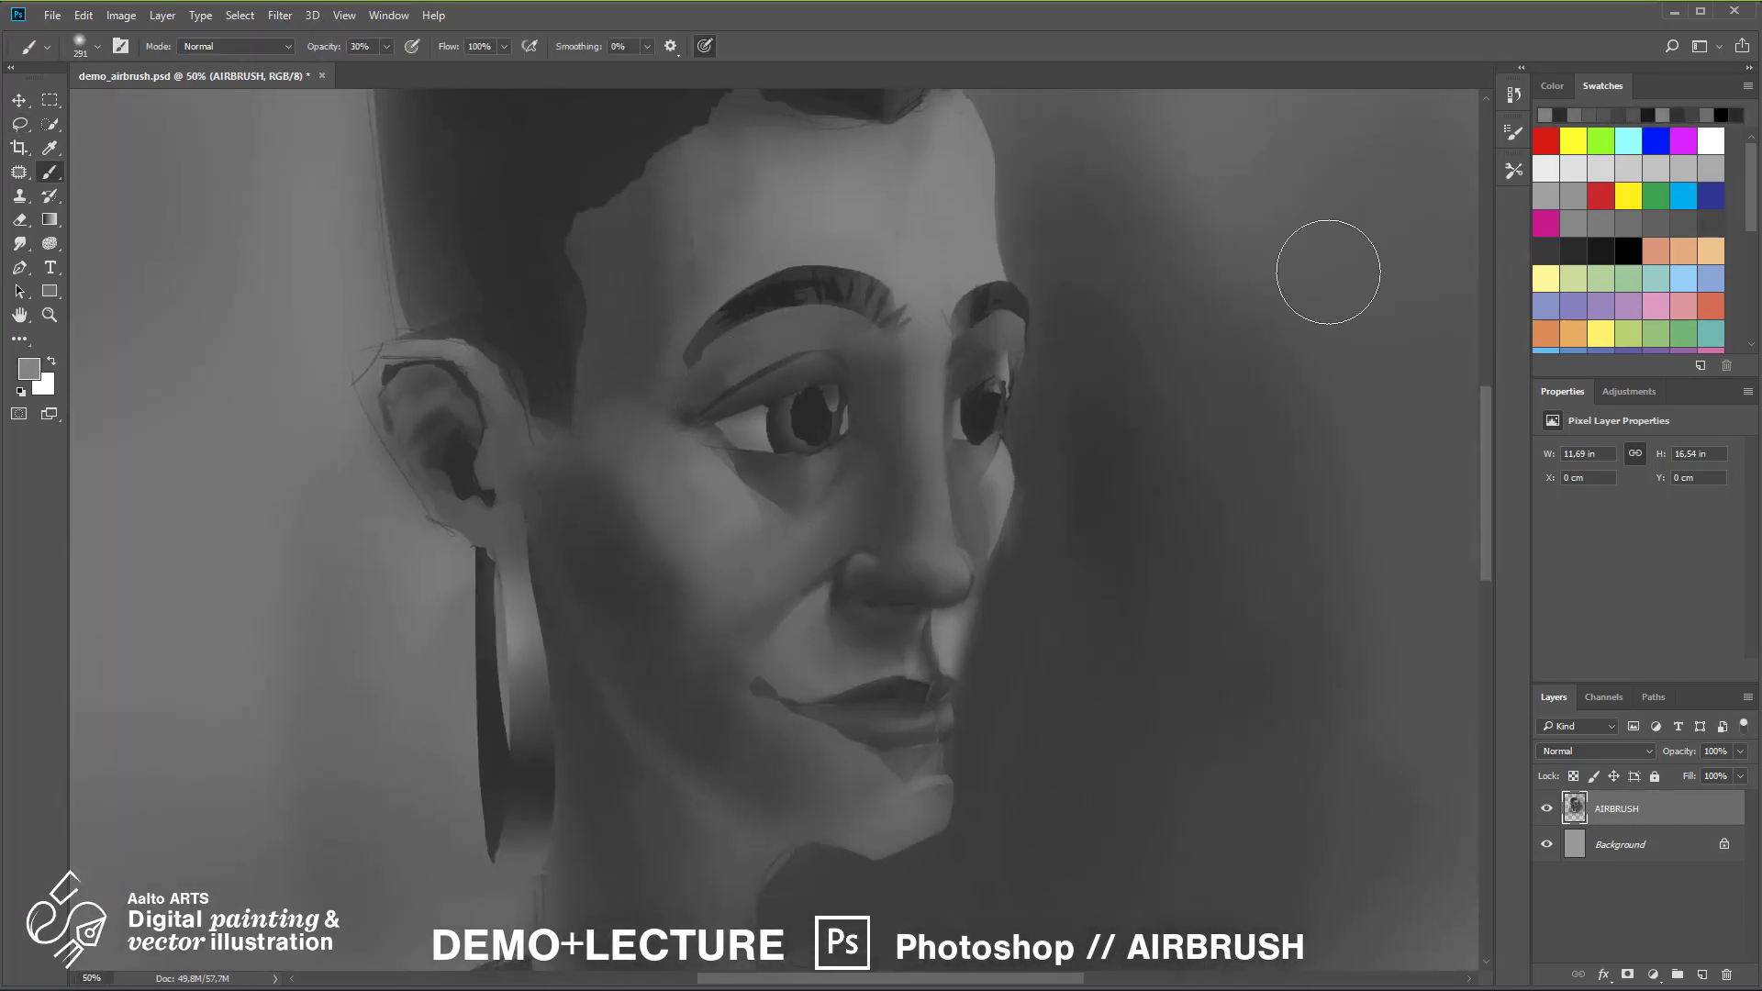
# Pick a light grey, highlight the nose tip, lighten a lassoed strip along the nose bridge, and deselect
pyautogui.click(1545, 168)
pyautogui.click(954, 557)
pyautogui.press('l')
pyautogui.moveTo(946, 378); pyautogui.dragTo(958, 521)
pyautogui.press('b')
pyautogui.moveTo(954, 458); pyautogui.dragTo(948, 424)
pyautogui.hotkey('ctrl', 'd')
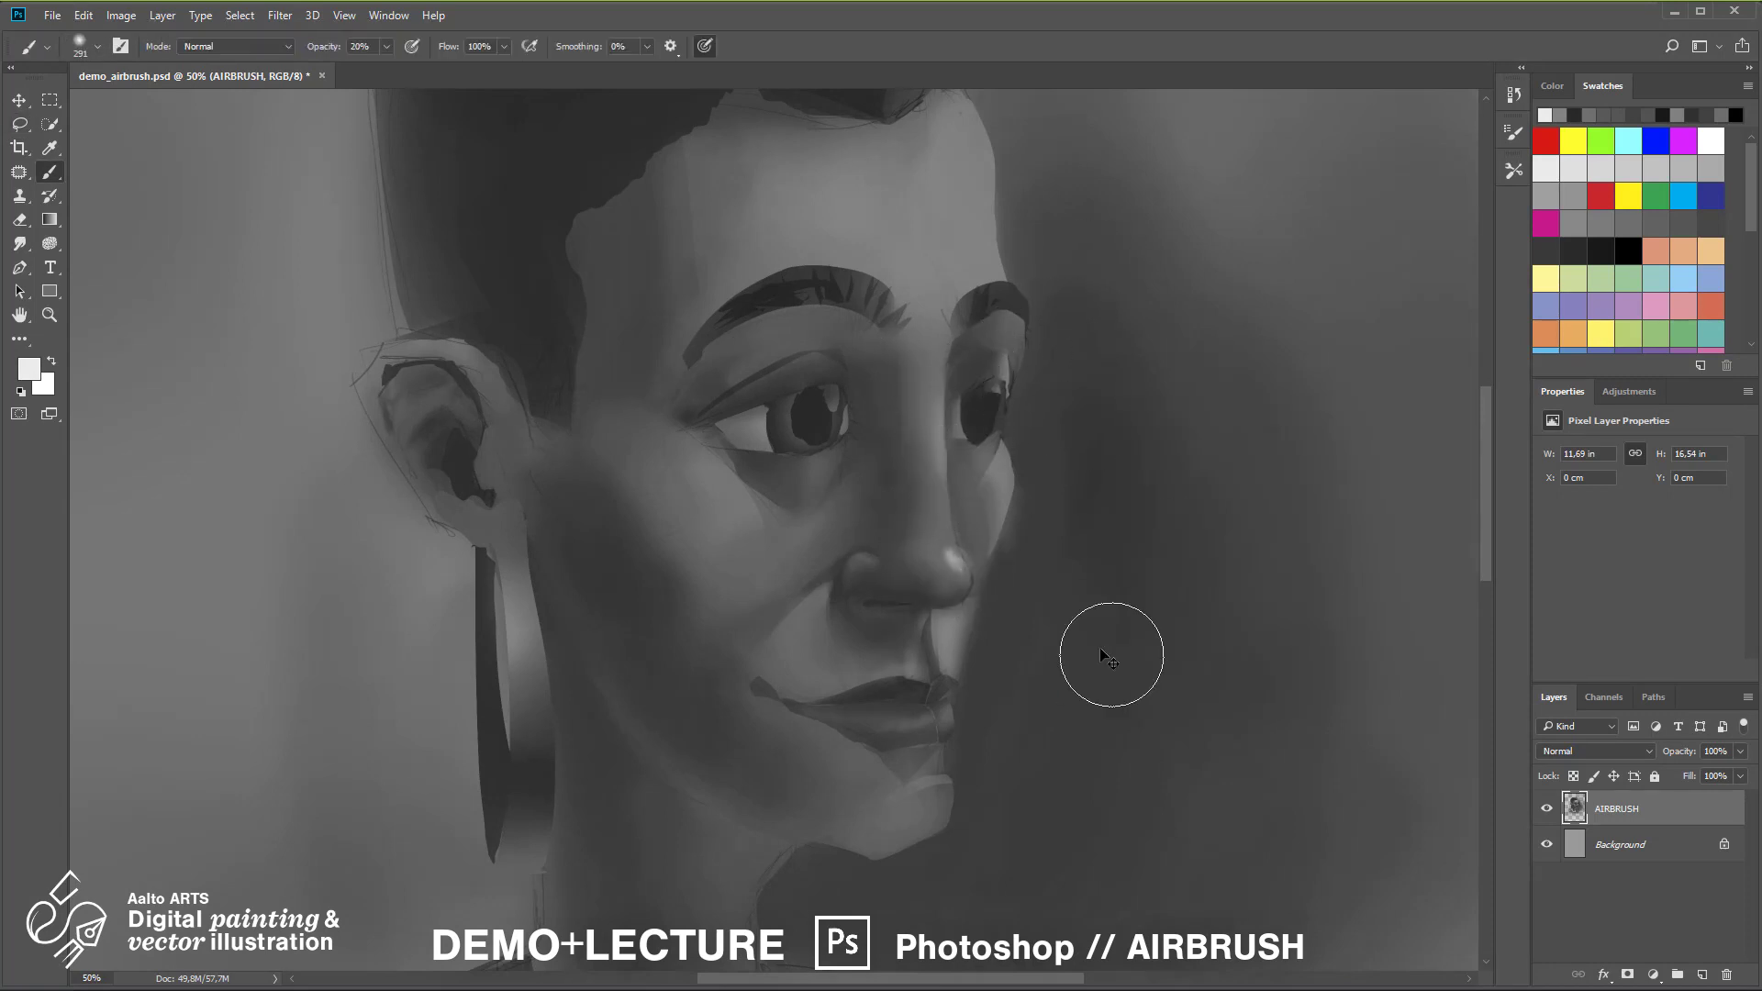
# Airbrush light highlights onto the nose tip, the cheek below the near eye, and the far cheek
pyautogui.hotkey('ctrl', '+')
pyautogui.click(1064, 575)
pyautogui.moveTo(715, 447); pyautogui.dragTo(728, 465)
pyautogui.click(1121, 449)
pyautogui.moveTo(1082, 710); pyautogui.dragTo(1098, 598)
# Lasso small streaks on the far end of the lower lip, lighten them as glossy highlights, and deselect
pyautogui.press('l')
pyautogui.moveTo(1065, 665); pyautogui.dragTo(1030, 680)
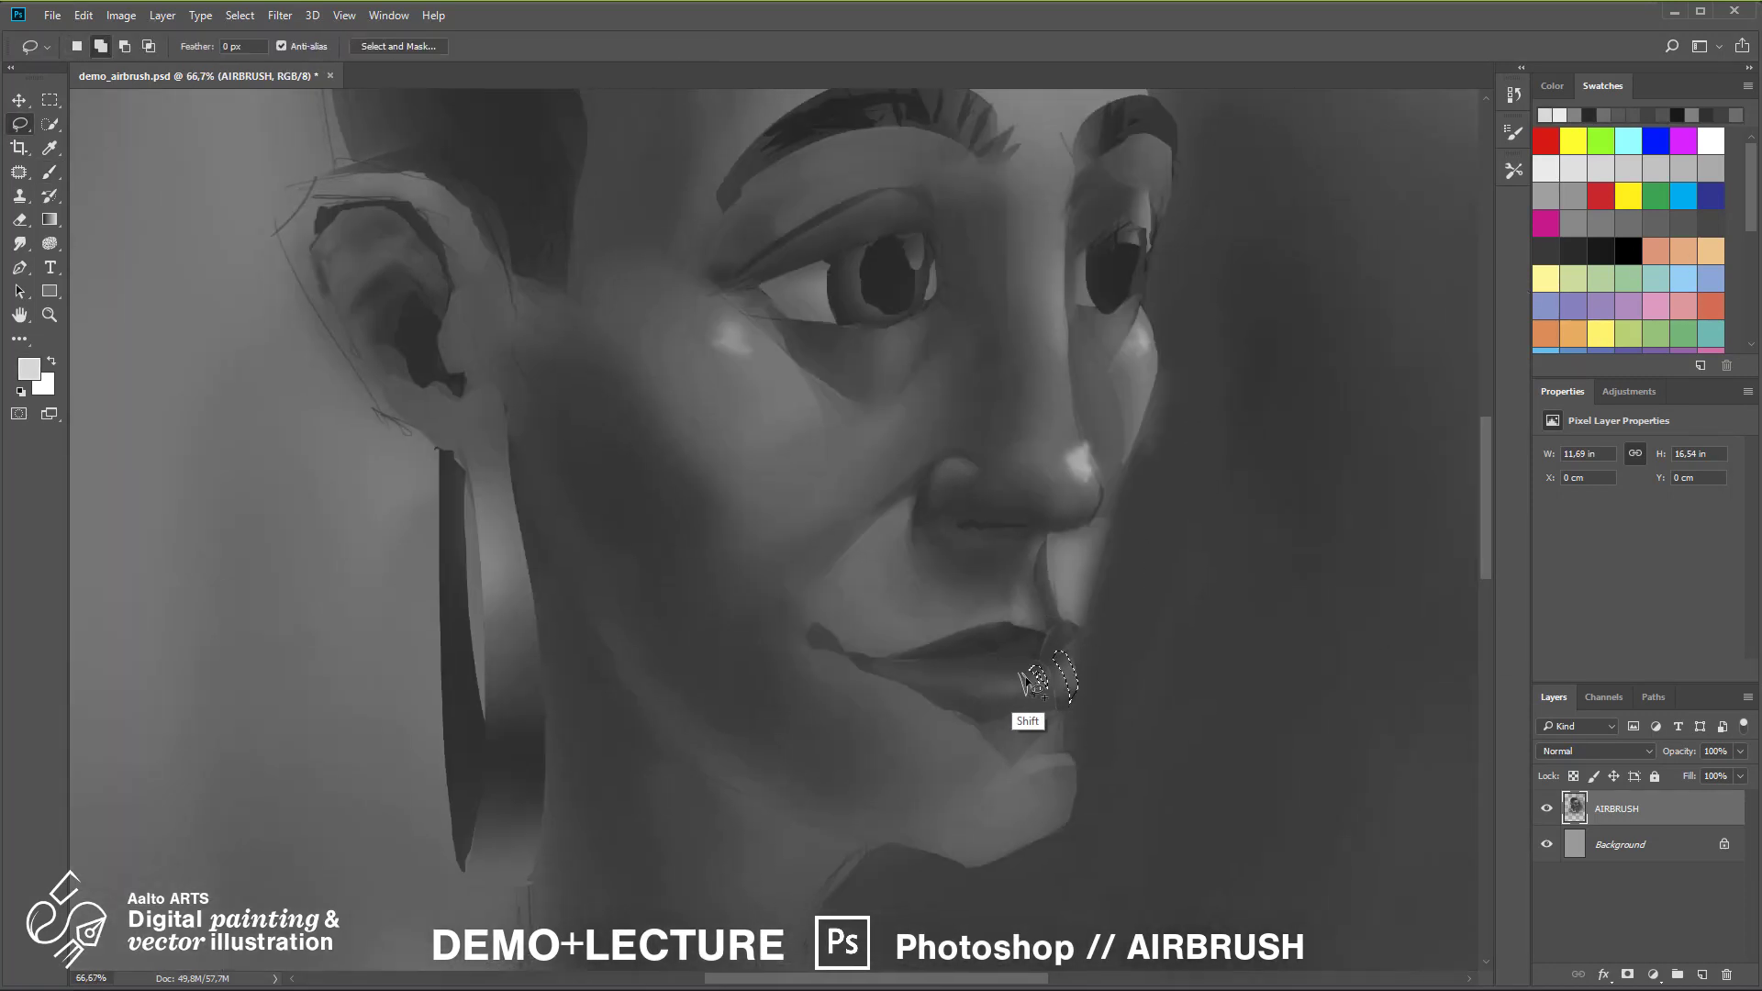
pyautogui.press('b')
pyautogui.hotkey('ctrl', 'd')
pyautogui.hotkey('ctrl', '-')
pyautogui.hotkey('ctrl', '-')
pyautogui.hotkey('ctrl', '+')
# Add a light highlight to the earring within a lasso selection, deselect, and save the painting
pyautogui.press('w')
pyautogui.moveTo(765, 431)
pyautogui.mouseDown()
pyautogui.moveTo(782, 537)
pyautogui.moveTo(783, 456)
pyautogui.mouseUp()
pyautogui.press('b')
pyautogui.press('l')
pyautogui.moveTo(739, 365)
pyautogui.mouseDown()
pyautogui.moveTo(736, 445)
pyautogui.moveTo(769, 431)
pyautogui.moveTo(642, 463)
pyautogui.mouseUp()
pyautogui.press('b')
pyautogui.hotkey('ctrl', 'd')
pyautogui.hotkey('ctrl', 's')
# Reset the foreground colour to black and softly darken the hair on the side of the head above the ear
pyautogui.press('b')
pyautogui.press('d')
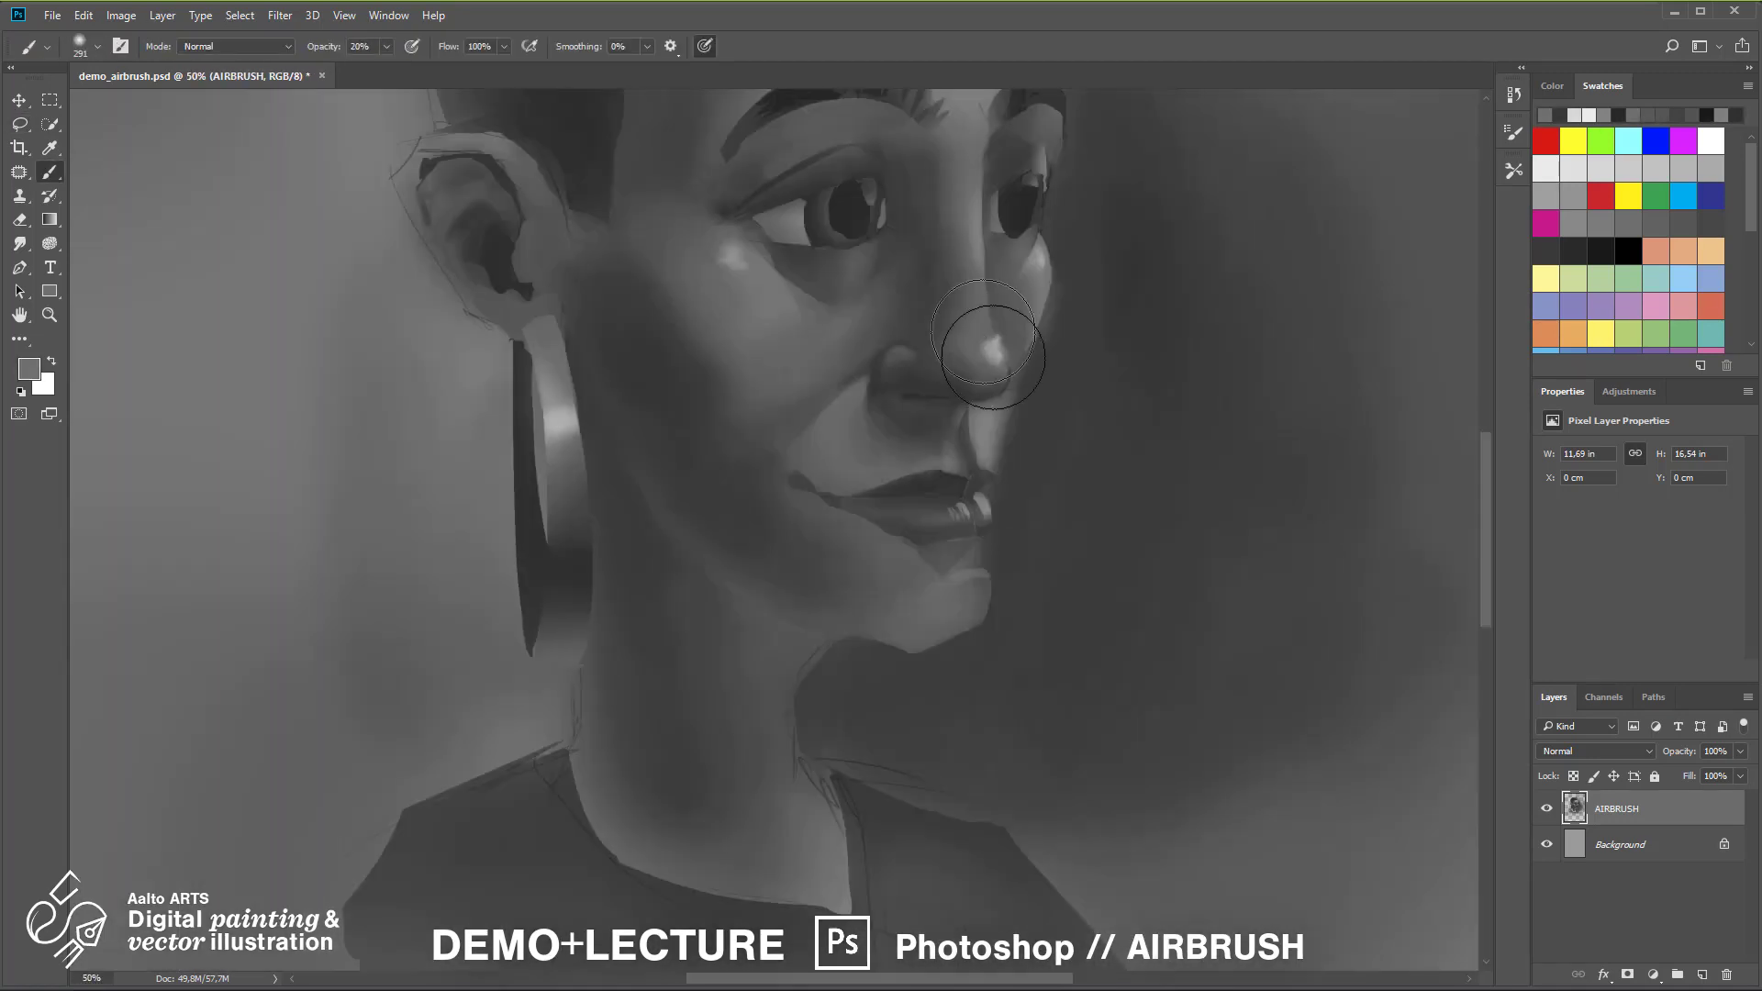
pyautogui.hotkey('ctrl', '-')
pyautogui.moveTo(850, 539); pyautogui.dragTo(831, 586)
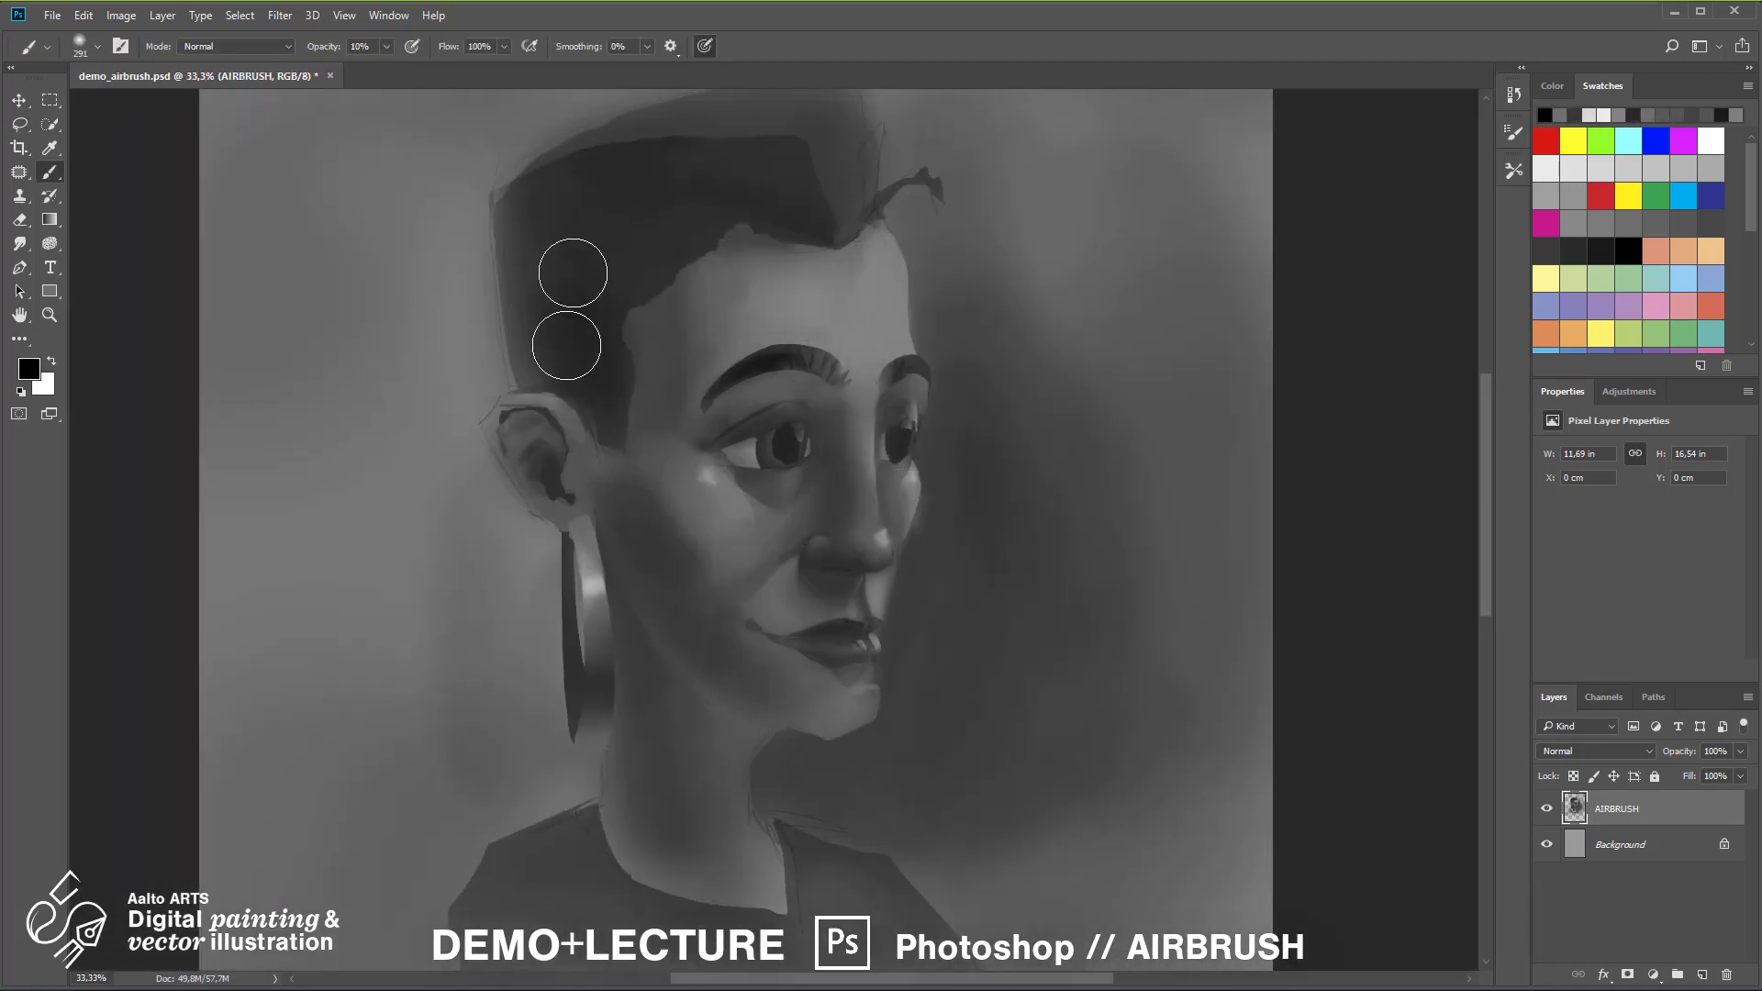
pyautogui.moveTo(596, 275); pyautogui.dragTo(607, 460)
# Lasso the top of the hair with an irregular edge, darken it with the airbrush, and deselect
pyautogui.press('l')
pyautogui.moveTo(580, 374)
pyautogui.mouseDown()
pyautogui.moveTo(802, 330)
pyautogui.moveTo(757, 268)
pyautogui.moveTo(845, 382)
pyautogui.mouseUp()
pyautogui.press('b')
pyautogui.hotkey('ctrl', 'd')
pyautogui.moveTo(644, 368); pyautogui.dragTo(694, 228)
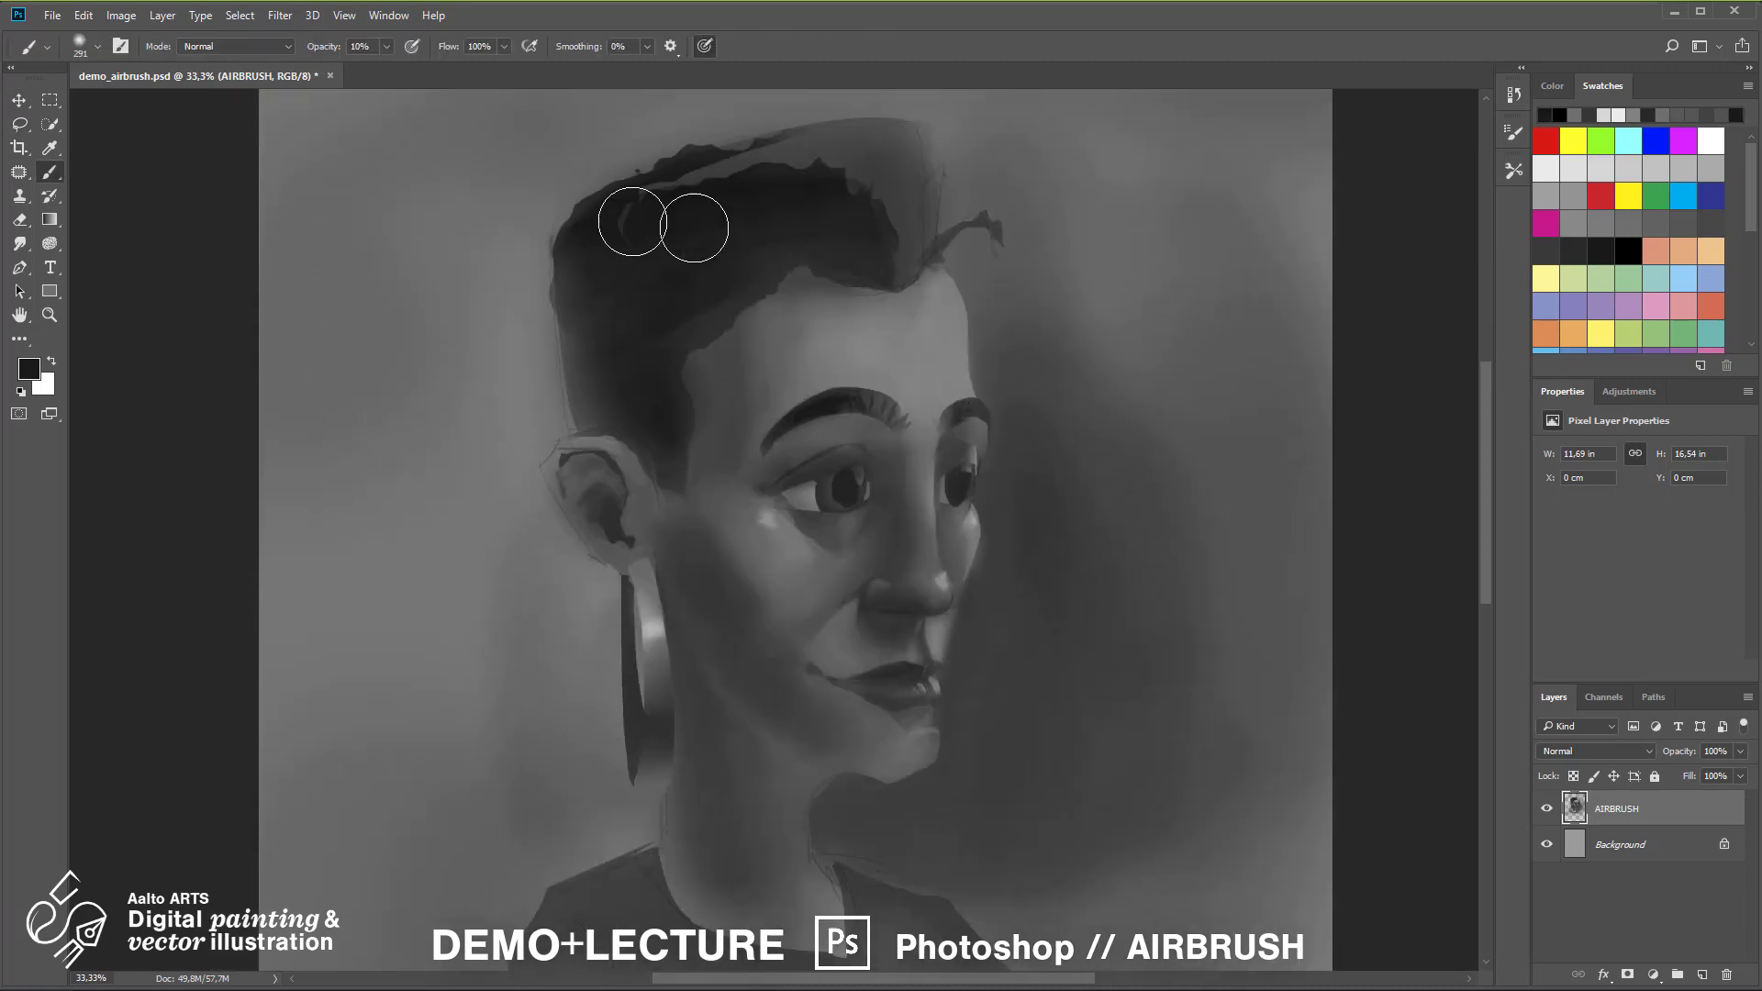
# Lasso the near eye's upper eyelid and darken it with the airbrush
pyautogui.hotkey('ctrl', '+')
pyautogui.press('l')
pyautogui.press('b')
pyautogui.hotkey('ctrl', '-')
pyautogui.hotkey('ctrl', '-')
pyautogui.hotkey('ctrl', '+')
pyautogui.hotkey('ctrl', '+')
pyautogui.press('l')
pyautogui.moveTo(725, 432); pyautogui.dragTo(866, 385)
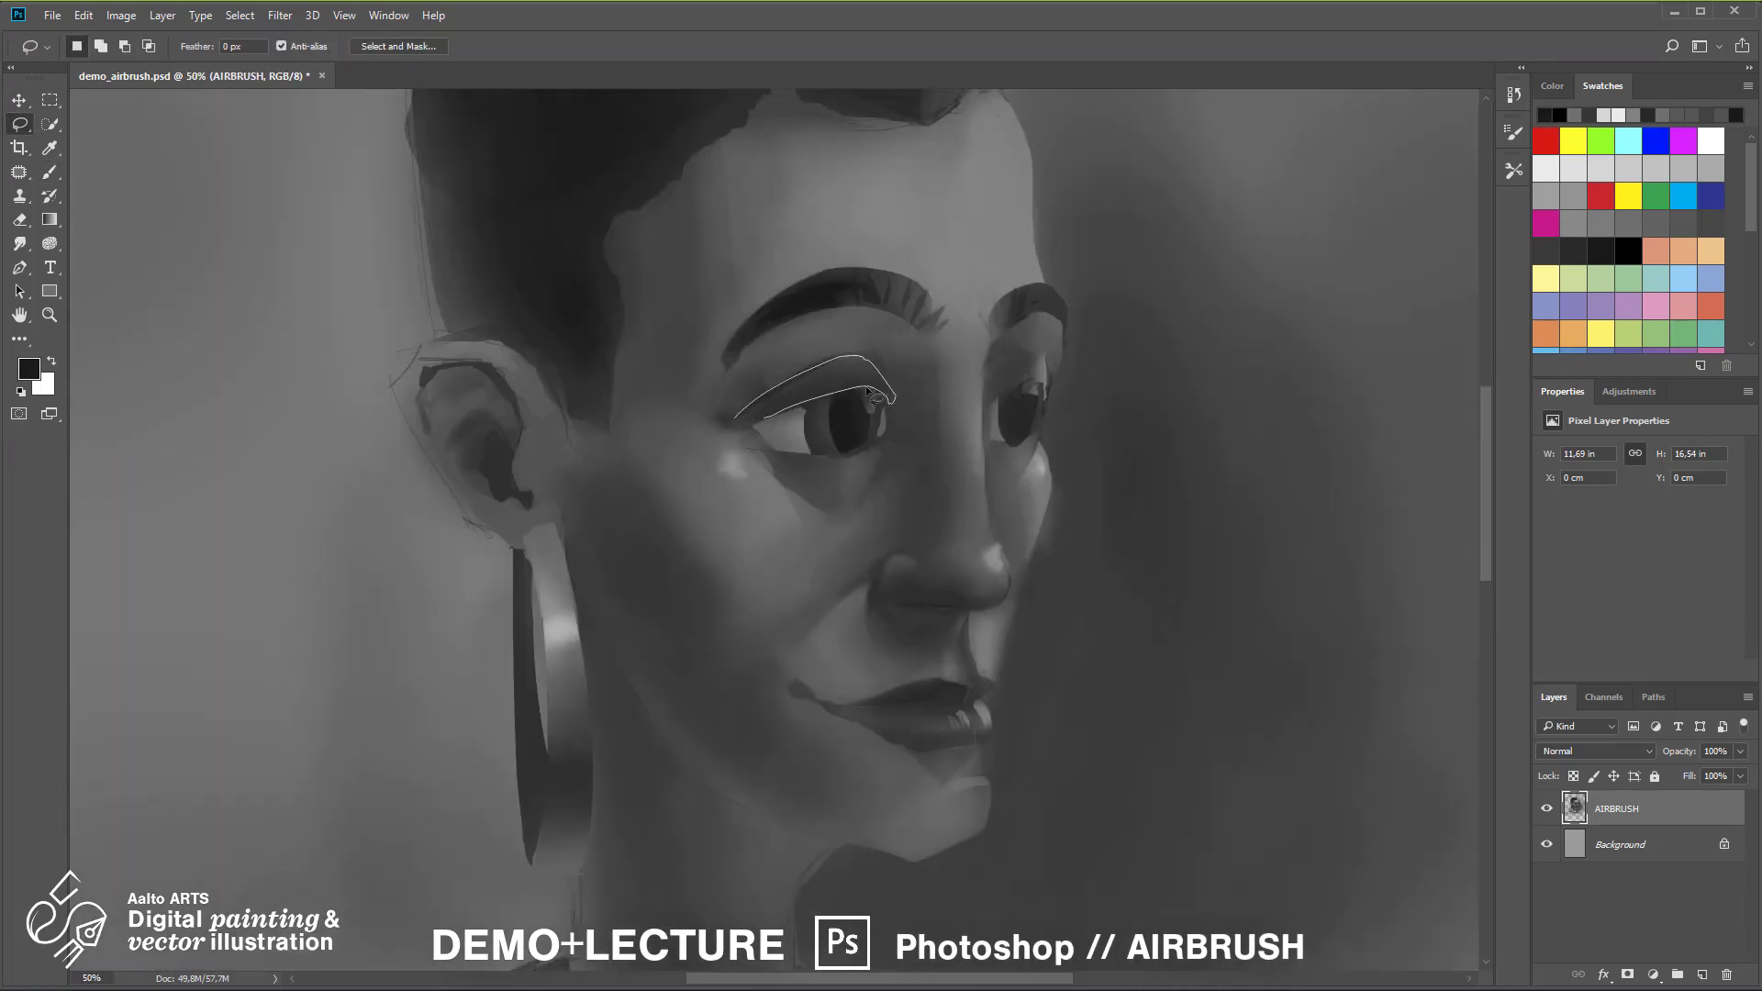
pyautogui.press('b')
pyautogui.moveTo(766, 426); pyautogui.dragTo(798, 383)
# Sample tones around the near eye, deepen the upper eyelid shading towards the inner corner, and deselect
pyautogui.keyDown('alt'); pyautogui.click(787, 429); pyautogui.keyUp('alt')
pyautogui.moveTo(870, 403); pyautogui.dragTo(872, 376)
pyautogui.press('l')
pyautogui.press('b')
pyautogui.keyDown('alt'); pyautogui.click(825, 378); pyautogui.keyUp('alt')
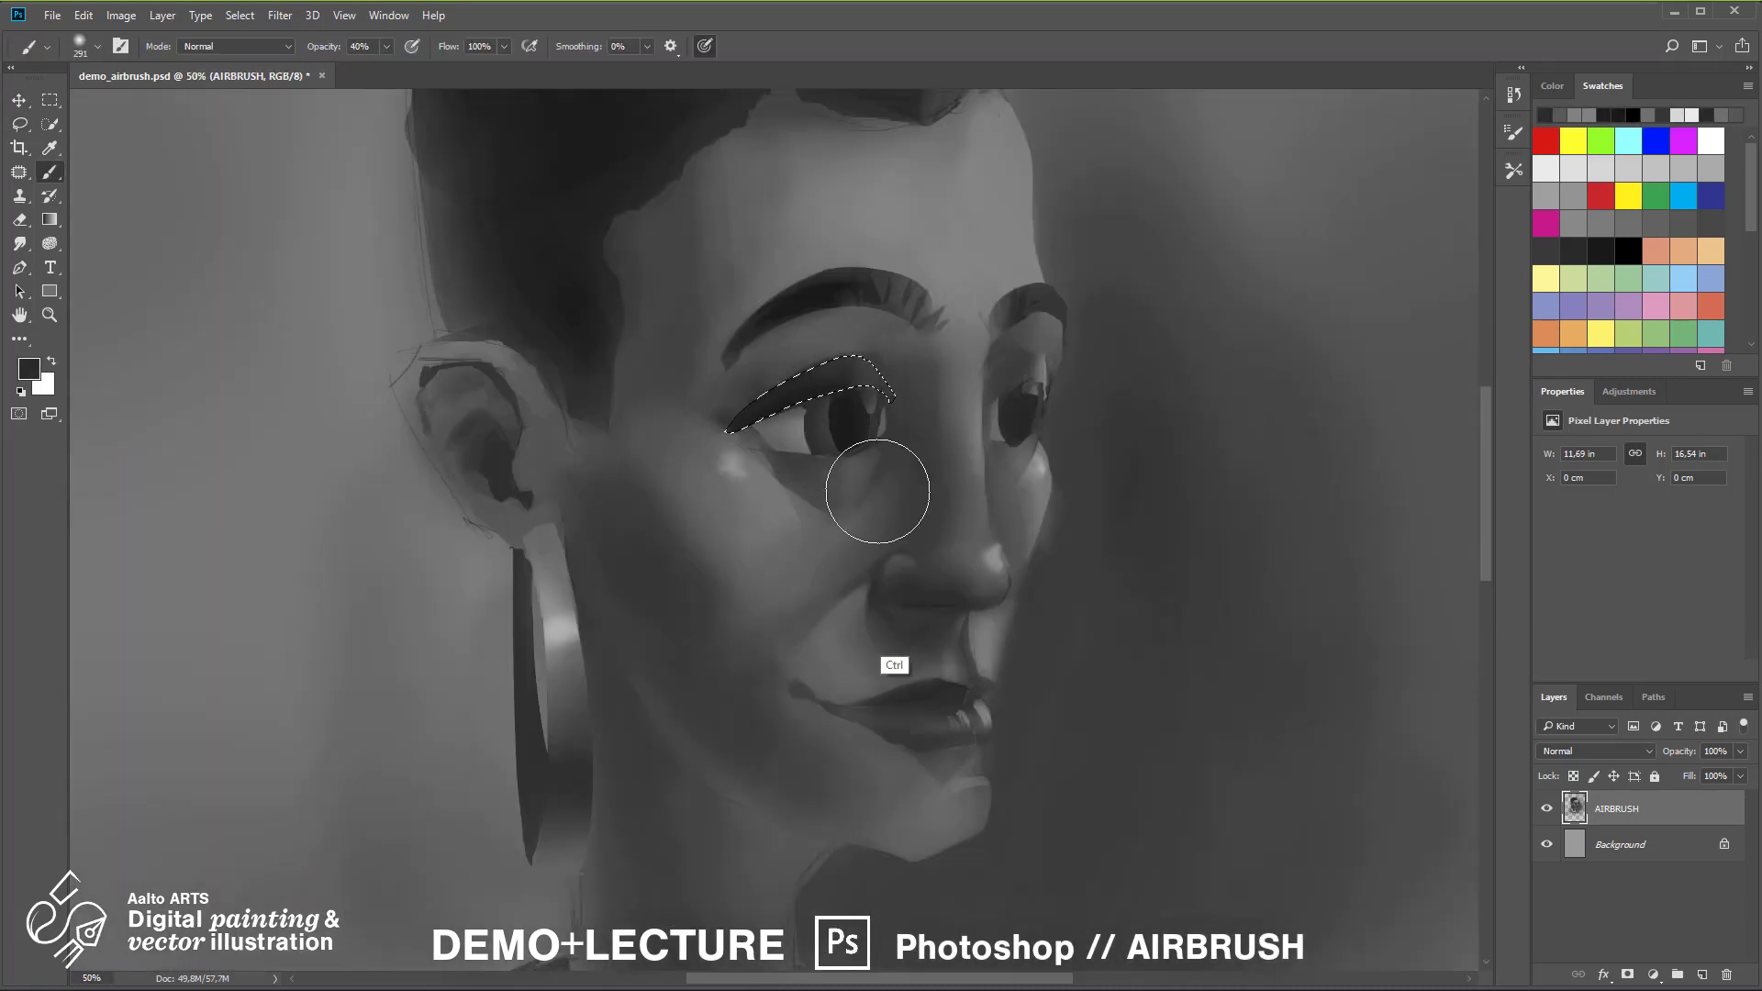
pyautogui.hotkey('ctrl', 'd')
# Lasso thin lash shapes along the near eye's upper and lower lids and fill them with dark airbrush
pyautogui.hotkey('ctrl', '+')
pyautogui.press('l')
pyautogui.moveTo(857, 436)
pyautogui.mouseDown()
pyautogui.moveTo(1064, 472)
pyautogui.moveTo(1098, 393)
pyautogui.mouseUp()
pyautogui.press('b')
pyautogui.press('l')
pyautogui.press('b')
pyautogui.press('l')
pyautogui.press('b')
pyautogui.hotkey('ctrl', '-')
pyautogui.hotkey('ctrl', '+')
pyautogui.press('l')
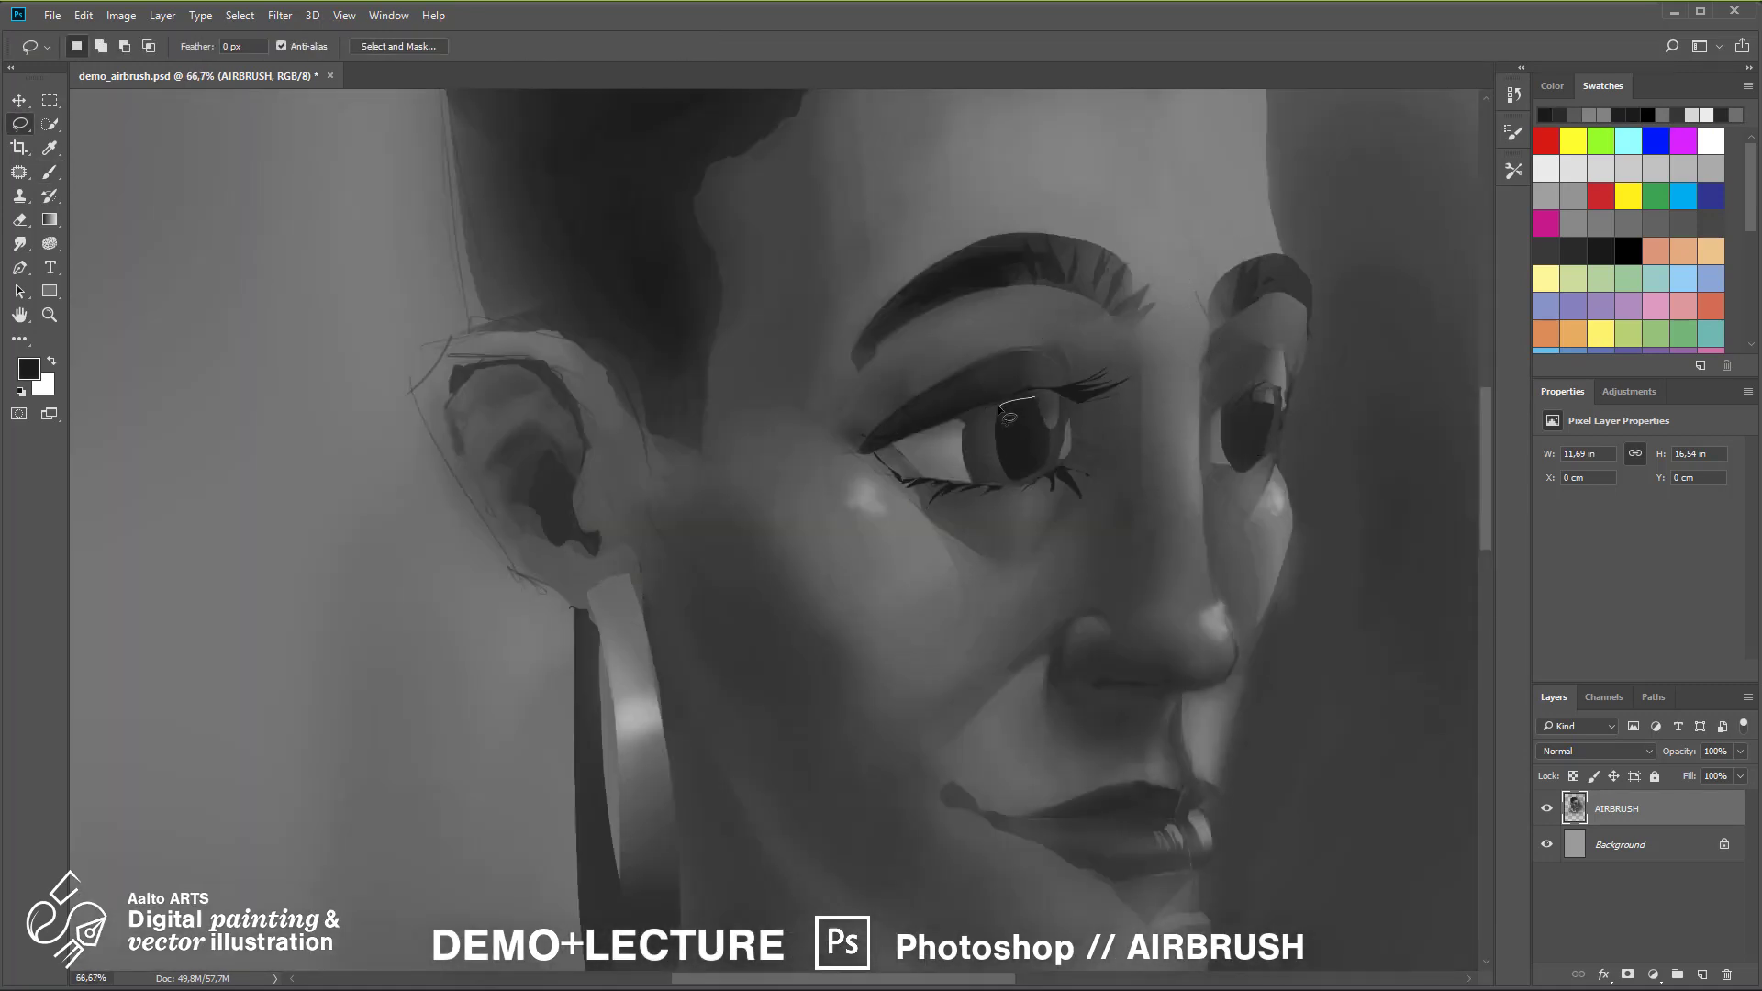
# Crop the canvas more tightly around the head and shoulders
pyautogui.hotkey('ctrl', '-')
pyautogui.hotkey('ctrl', '-')
pyautogui.hotkey('ctrl', '-')
pyautogui.hotkey('ctrl', '-')
pyautogui.press('c')
pyautogui.moveTo(1042, 150); pyautogui.dragTo(938, 299)
pyautogui.press('Return')
pyautogui.hotkey('ctrl', '+')
pyautogui.hotkey('ctrl', '+')
# Lasso the shadow area on the lower neck and airbrush it with a dark tone sampled from the skin
pyautogui.press('b')
pyautogui.keyDown('alt'); pyautogui.click(837, 668); pyautogui.keyUp('alt')
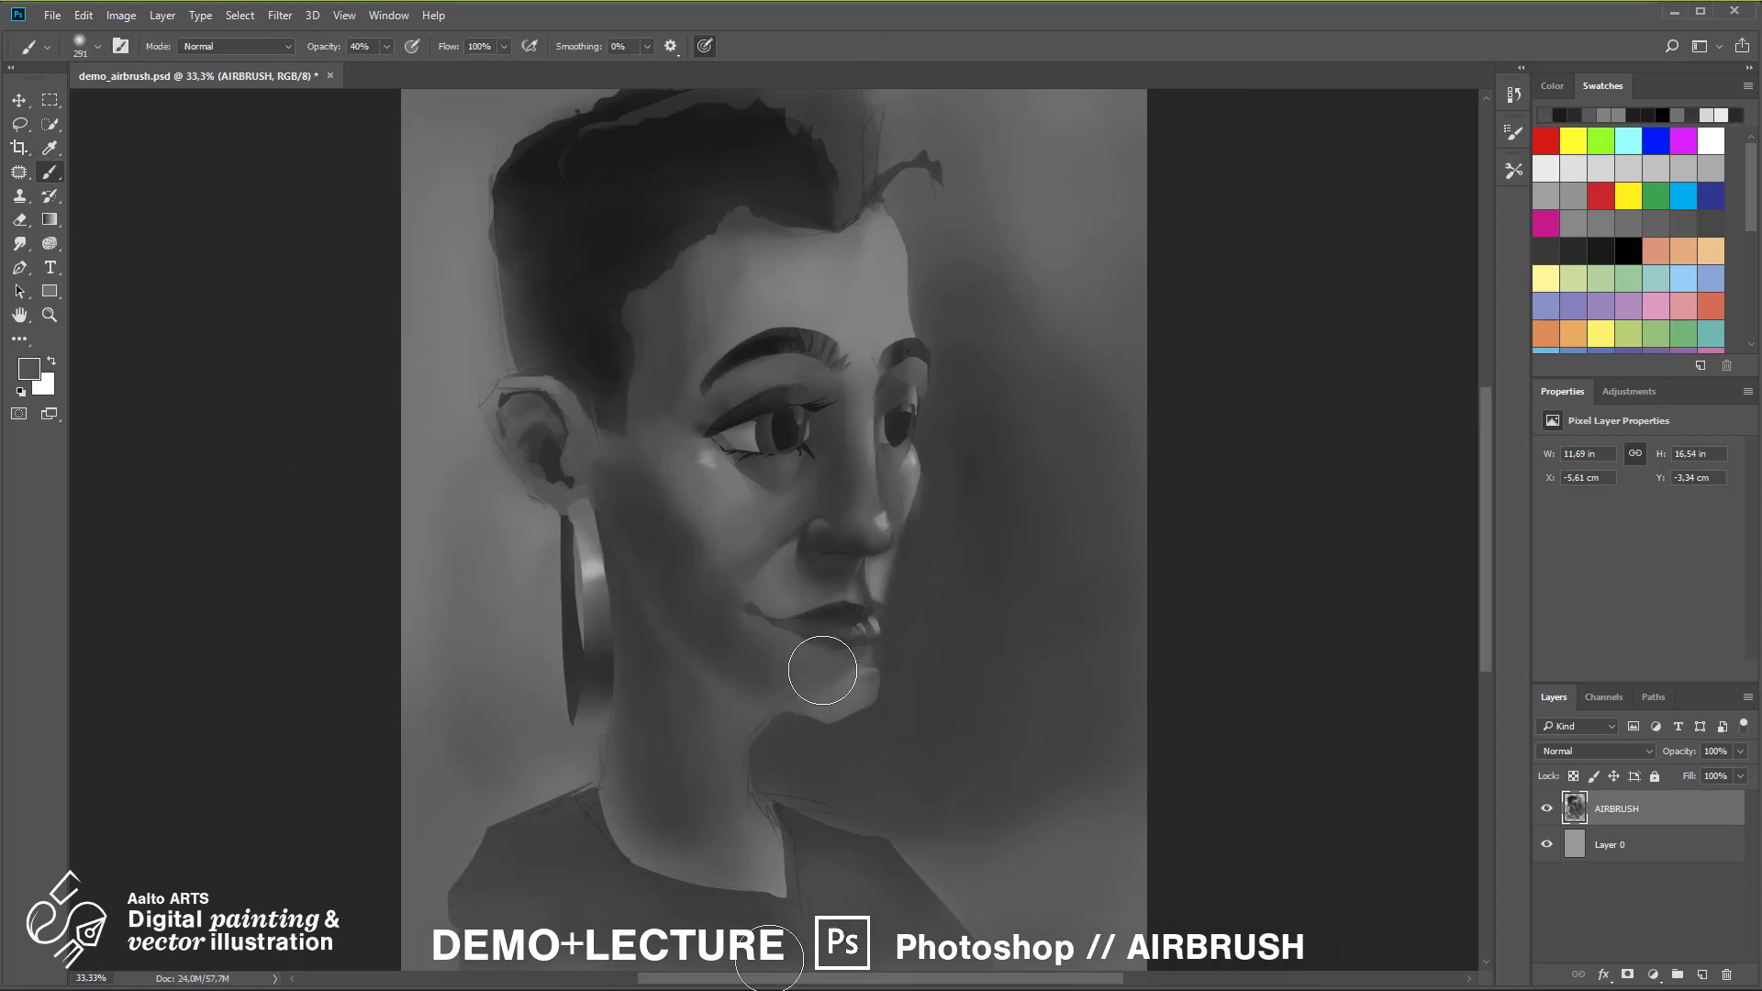
pyautogui.press('l')
pyautogui.moveTo(719, 820)
pyautogui.mouseDown()
pyautogui.moveTo(863, 556)
pyautogui.moveTo(935, 562)
pyautogui.mouseUp()
pyautogui.press('b')
pyautogui.keyDown('alt'); pyautogui.click(904, 585); pyautogui.keyUp('alt')
pyautogui.moveTo(904, 585); pyautogui.dragTo(983, 573)
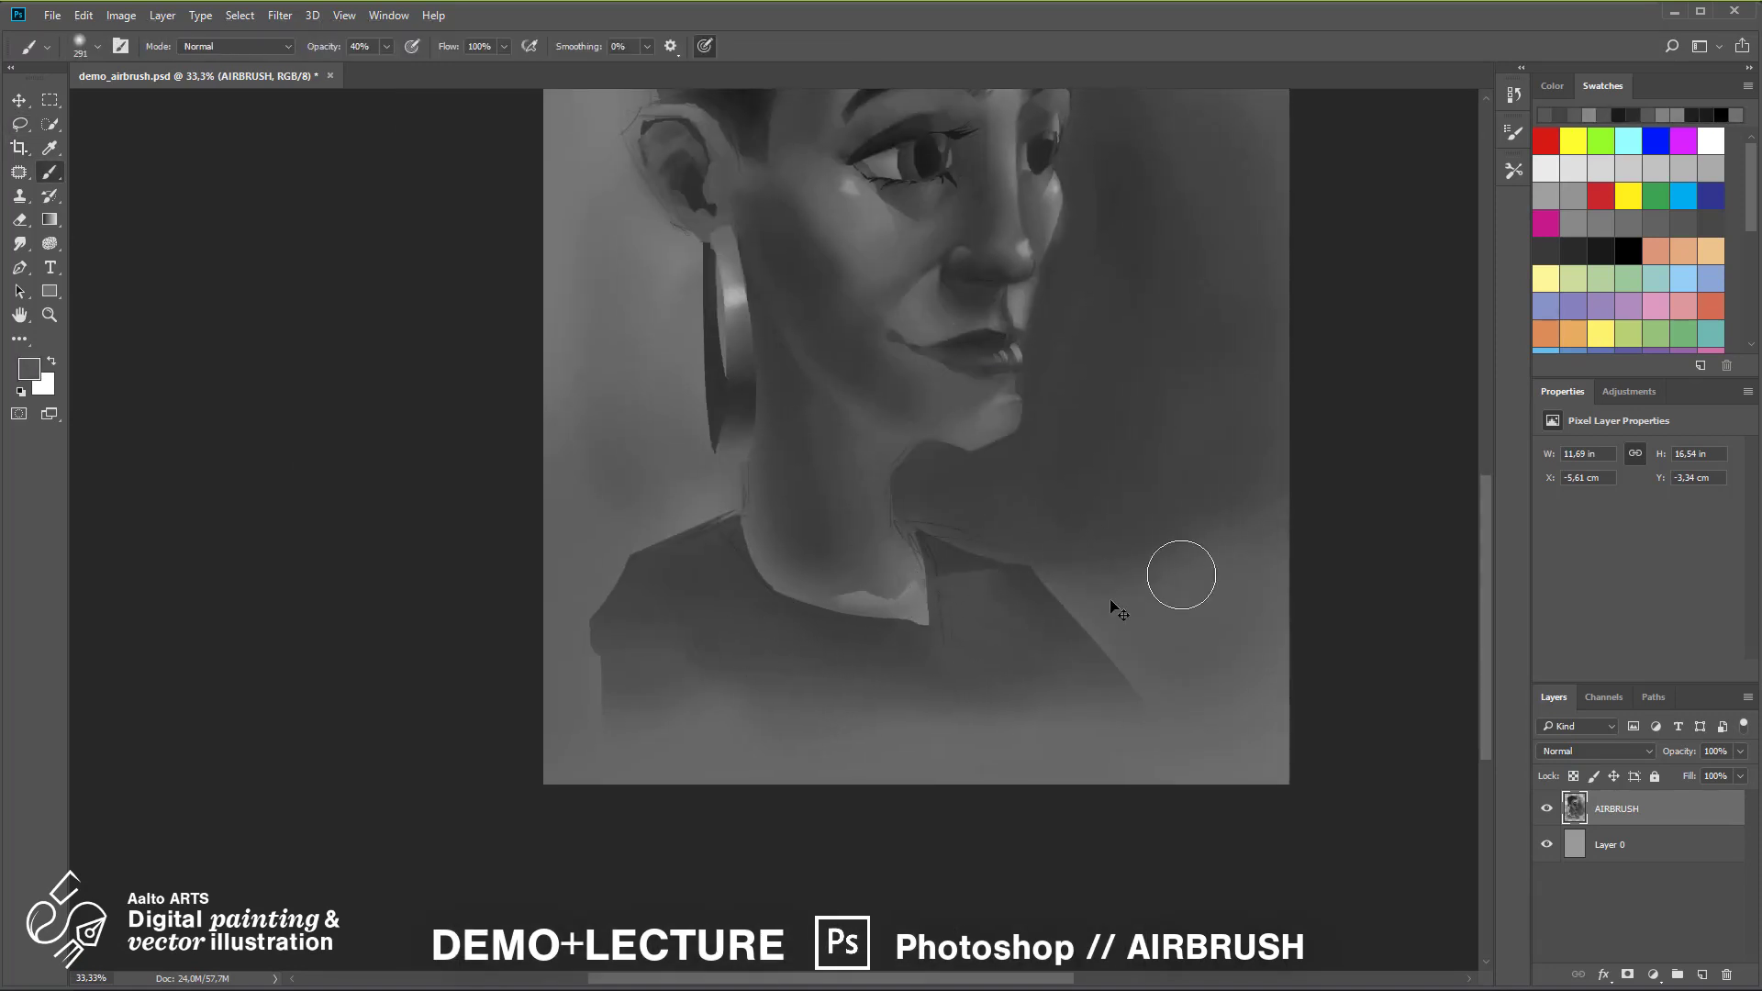
# Sample a shirt tone and shade the shirt around the neckline with the airbrush, using lasso selections for crisp edges
pyautogui.moveTo(1110, 601); pyautogui.dragTo(1117, 734)
pyautogui.keyDown('alt'); pyautogui.click(869, 732); pyautogui.keyUp('alt')
pyautogui.moveTo(909, 725)
pyautogui.mouseDown()
pyautogui.moveTo(869, 732)
pyautogui.moveTo(869, 769)
pyautogui.mouseUp()
pyautogui.press('l')
pyautogui.moveTo(982, 684); pyautogui.dragTo(945, 601)
pyautogui.press('b')
pyautogui.moveTo(904, 628); pyautogui.dragTo(916, 702)
pyautogui.press('l')
pyautogui.moveTo(894, 747)
pyautogui.mouseDown()
pyautogui.moveTo(801, 519)
pyautogui.moveTo(890, 749)
pyautogui.mouseUp()
pyautogui.press('b')
pyautogui.moveTo(868, 551); pyautogui.dragTo(857, 738)
# Airbrush soft shading over the ear's rim and its inner folds
pyautogui.scroll(2, 705, 474)
pyautogui.press('l')
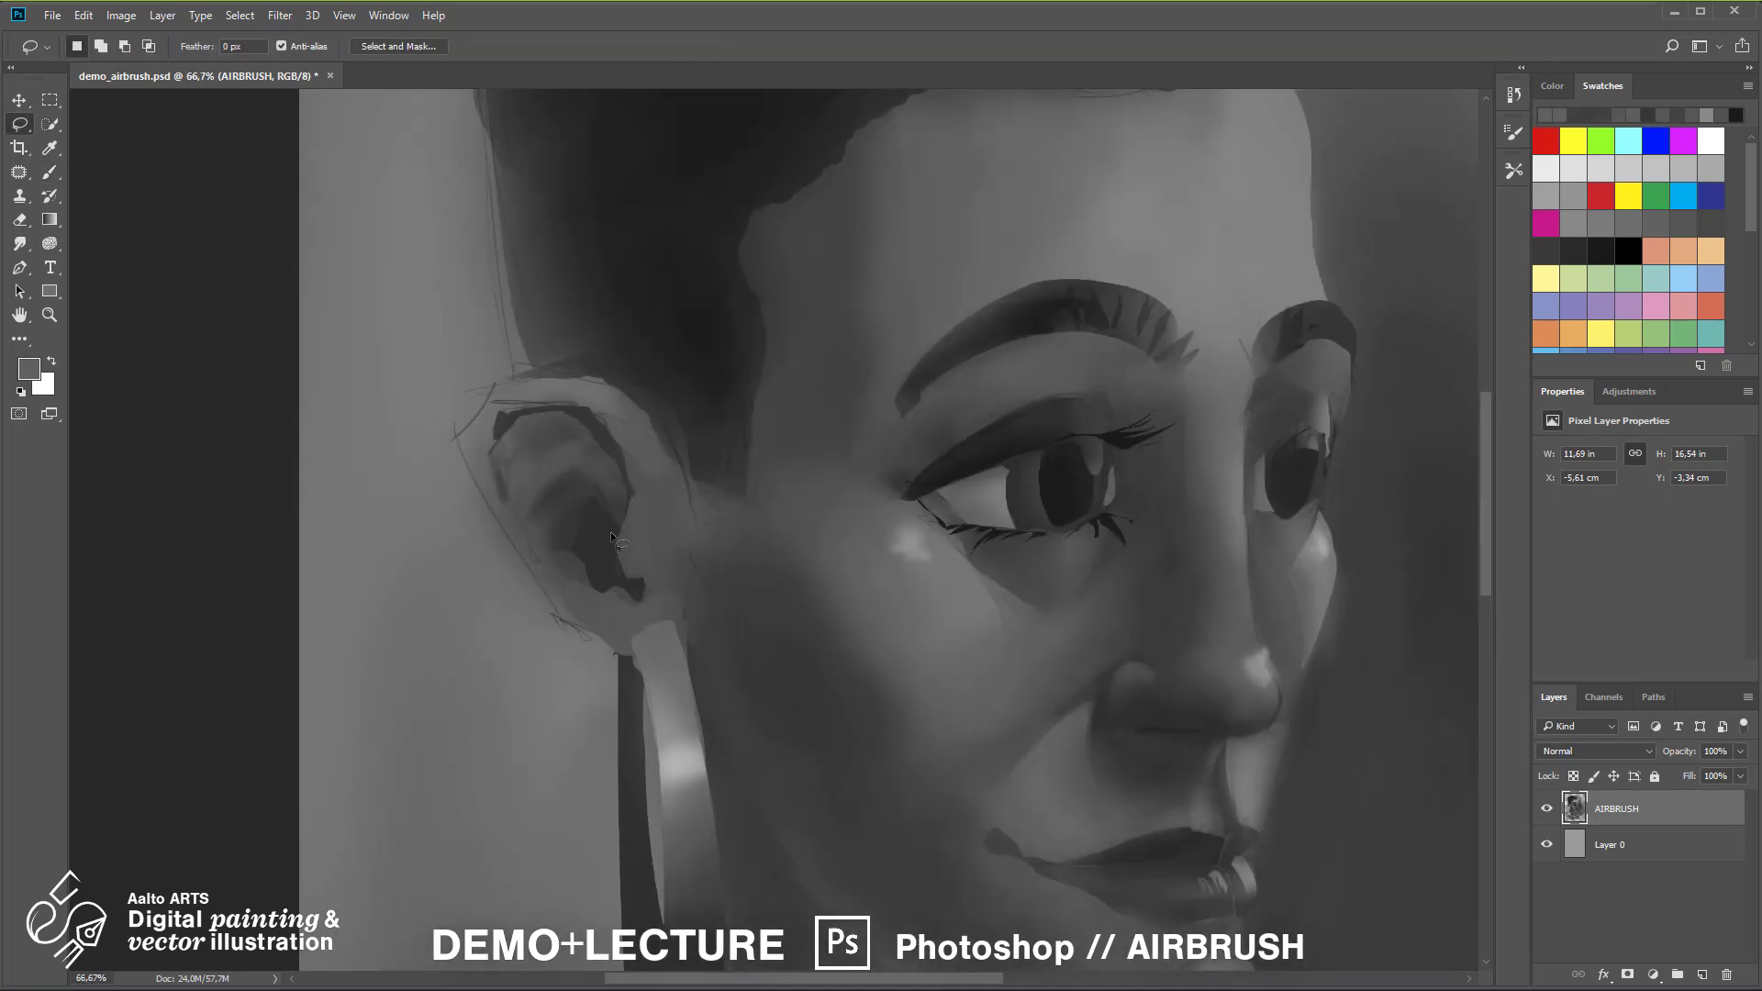
pyautogui.press('b')
pyautogui.moveTo(680, 394); pyautogui.dragTo(621, 394)
pyautogui.moveTo(500, 495); pyautogui.dragTo(512, 540)
# Lasso the background edge behind the ear, paint over the leftover sketch lines with the airbrush, and deselect
pyautogui.press('l')
pyautogui.moveTo(555, 605)
pyautogui.mouseDown()
pyautogui.moveTo(558, 538)
pyautogui.moveTo(531, 535)
pyautogui.moveTo(394, 370)
pyautogui.mouseUp()
pyautogui.press('b')
pyautogui.hotkey('ctrl', 'd')
pyautogui.moveTo(289, 312)
pyautogui.mouseDown()
pyautogui.moveTo(317, 372)
pyautogui.moveTo(454, 334)
pyautogui.mouseUp()
# Lasso the ear's upper rim and airbrush it with a sampled lighter grey
pyautogui.keyDown('alt'); pyautogui.click(432, 358); pyautogui.keyUp('alt')
pyautogui.hotkey('ctrl', '-')
pyautogui.press('l')
pyautogui.press('b')
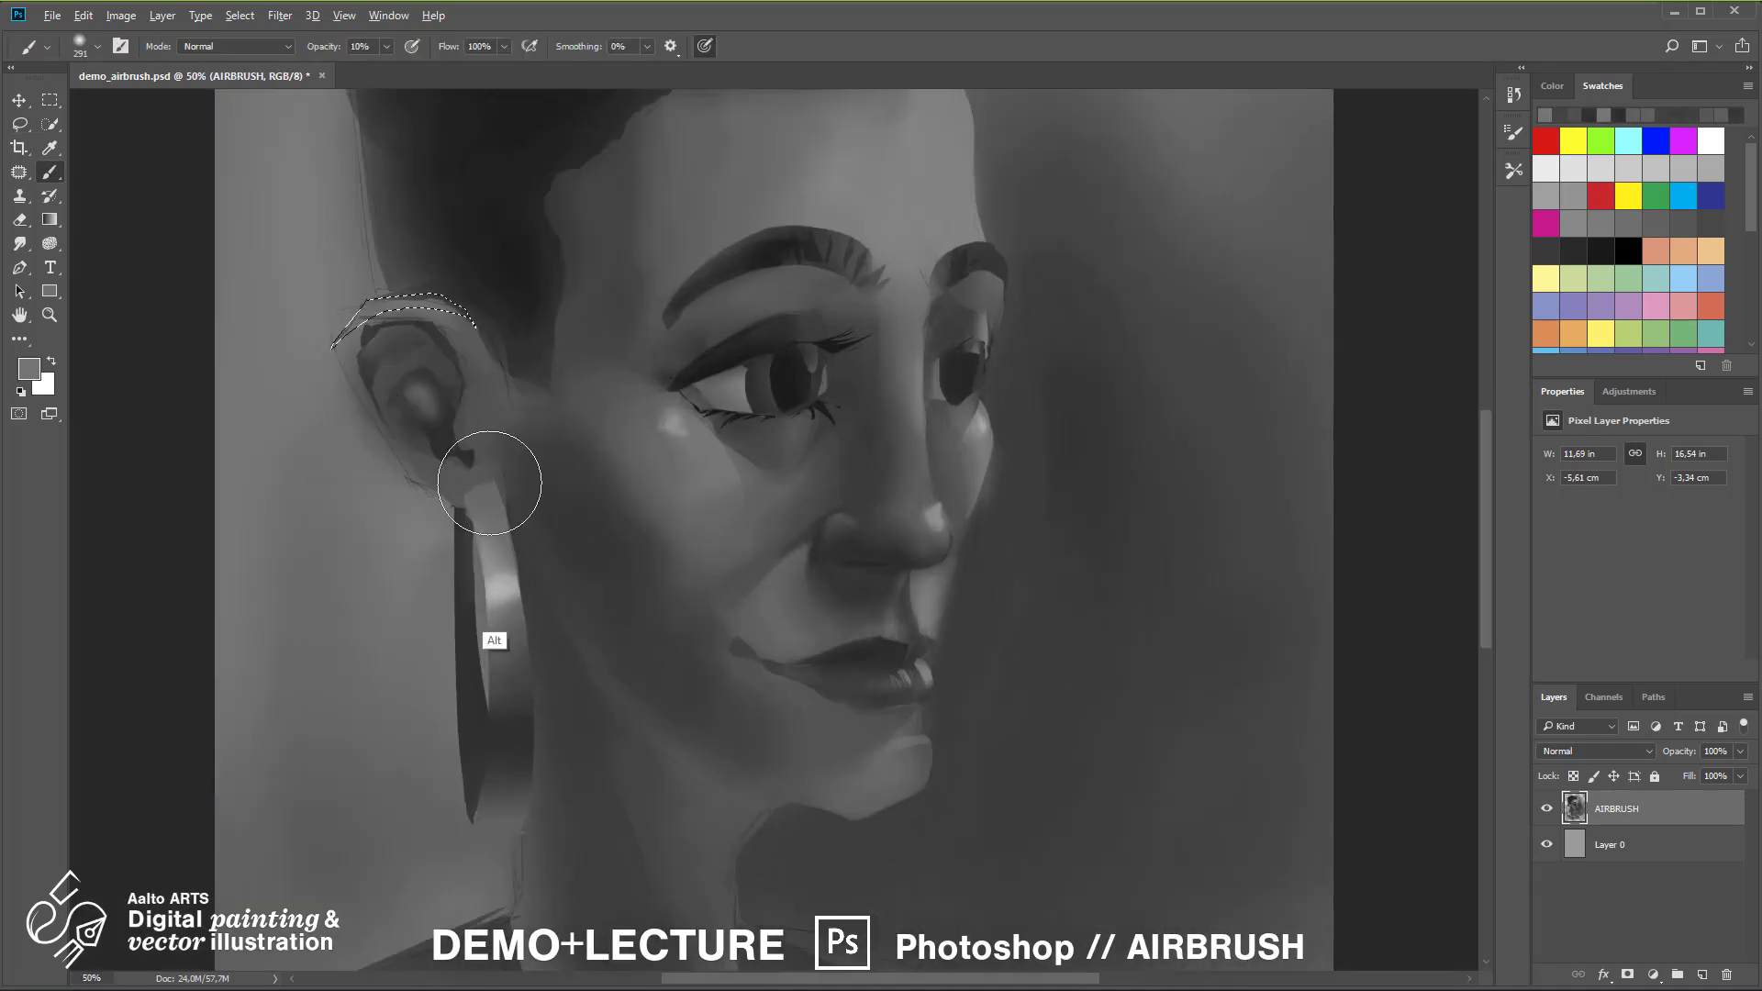
pyautogui.moveTo(334, 335); pyautogui.dragTo(413, 289)
pyautogui.moveTo(514, 358); pyautogui.dragTo(543, 680)
# Lasso a thin strip along the back edge of the hair and airbrush a light rim into it
pyautogui.press('l')
pyautogui.moveTo(393, 330)
pyautogui.mouseDown()
pyautogui.moveTo(405, 283)
pyautogui.moveTo(401, 313)
pyautogui.mouseUp()
pyautogui.press('b')
pyautogui.hotkey('ctrl', '-')
# Lasso the upper edge of the near shoulder, airbrush a light rim along it, and deselect
pyautogui.moveTo(842, 431)
pyautogui.mouseDown()
pyautogui.moveTo(955, 193)
pyautogui.moveTo(868, 92)
pyautogui.mouseUp()
pyautogui.press('l')
pyautogui.press('b')
pyautogui.moveTo(644, 656); pyautogui.dragTo(569, 705)
pyautogui.hotkey('ctrl', 'd')
pyautogui.hotkey('ctrl', '-')
pyautogui.hotkey('ctrl', '-')
# Lasso a thin sliver along the earring's edge, airbrush a light highlight into it, and deselect
pyautogui.hotkey('ctrl', '+')
pyautogui.hotkey('ctrl', '+')
pyautogui.hotkey('ctrl', '+')
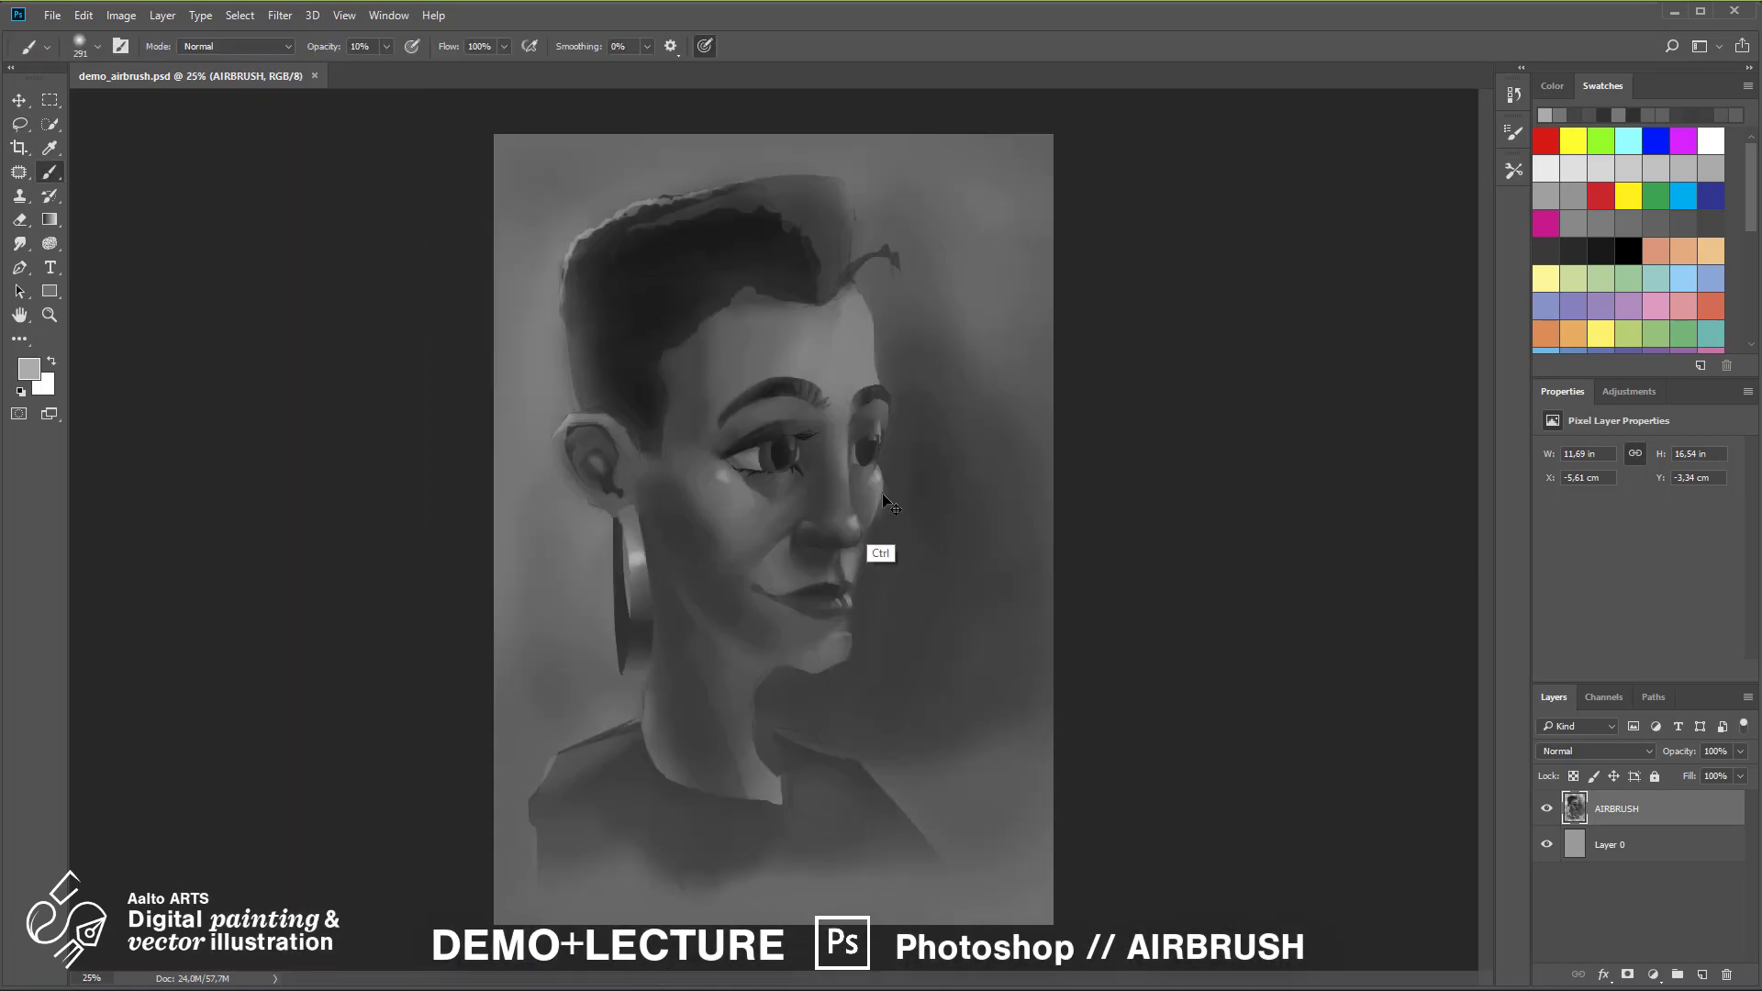
pyautogui.press('l')
pyautogui.moveTo(765, 255)
pyautogui.mouseDown()
pyautogui.moveTo(789, 472)
pyautogui.moveTo(773, 562)
pyautogui.mouseUp()
pyautogui.press('b')
pyautogui.hotkey('ctrl', 'd')
pyautogui.hotkey('ctrl', '-')
pyautogui.hotkey('ctrl', '-')
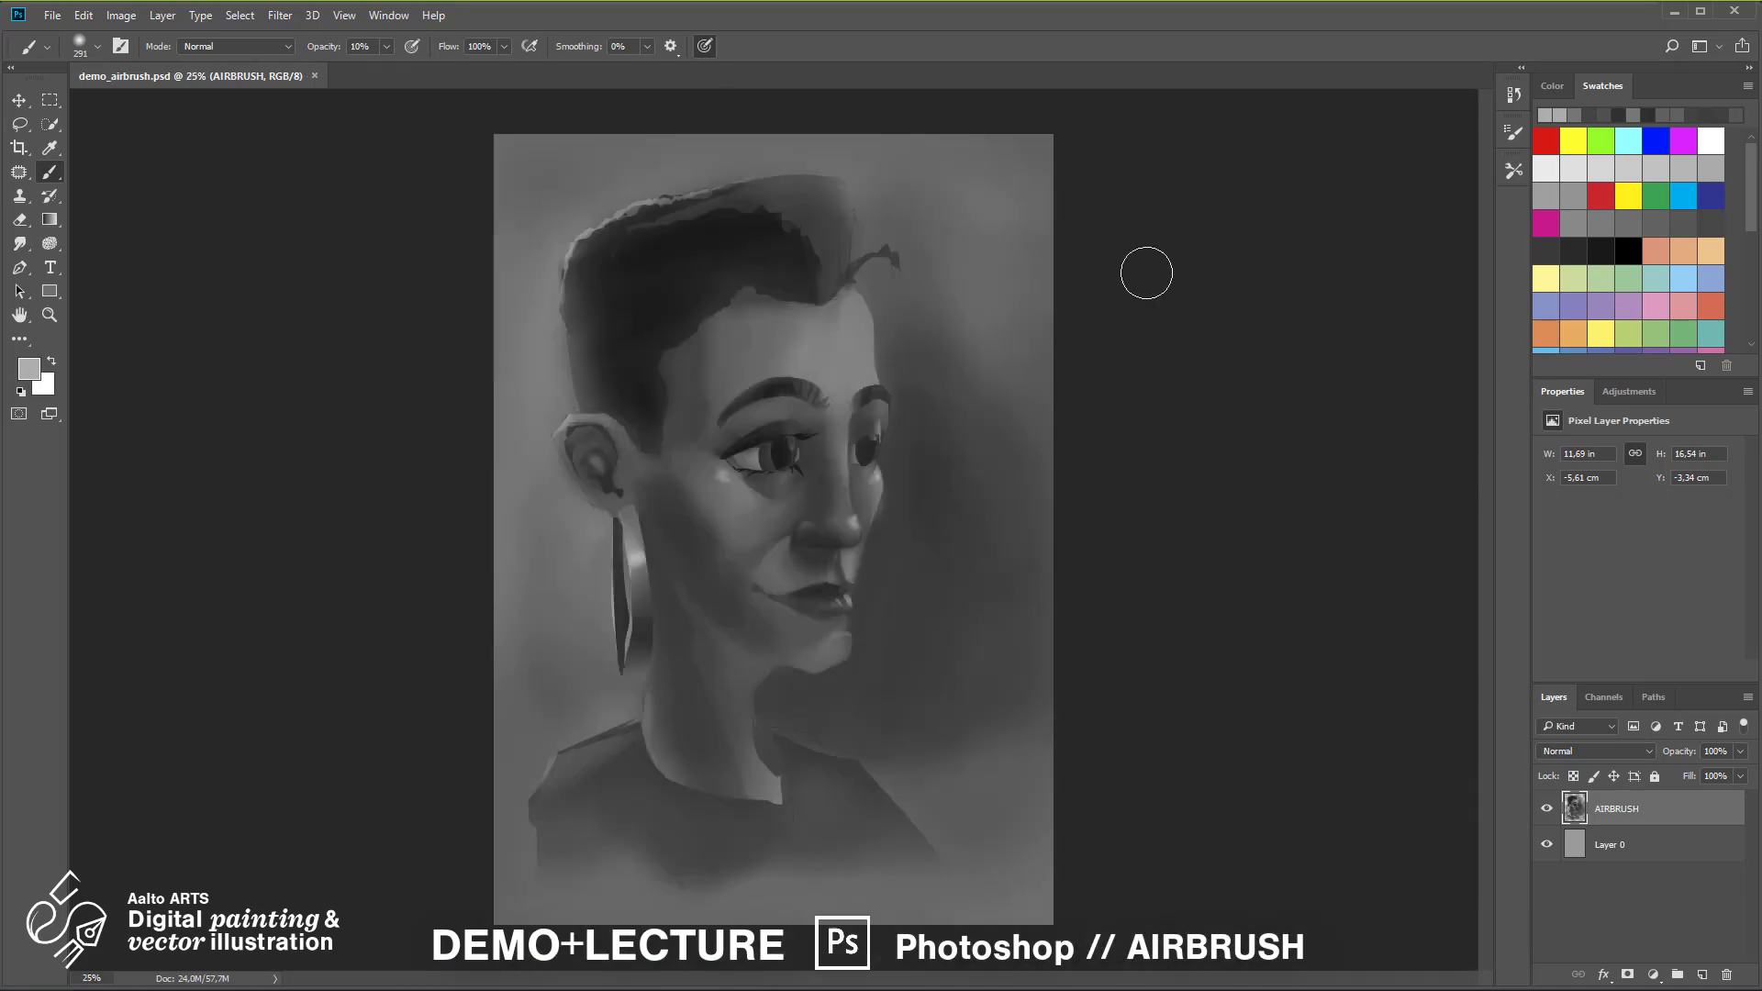
# Lasso an eyeliner wing at the outer corner of the near eye, paint it with a dark tone, and deselect
pyautogui.hotkey('ctrl', '+')
pyautogui.hotkey('ctrl', '+')
pyautogui.moveTo(609, 488); pyautogui.dragTo(610, 601)
pyautogui.press('l')
pyautogui.moveTo(633, 484); pyautogui.dragTo(688, 503)
pyautogui.press('b')
pyautogui.hotkey('ctrl', 'd')
pyautogui.hotkey('ctrl', '-')
# Lasso the upper inner fold of the ear and airbrush shading into it with a sampled tone
pyautogui.hotkey('ctrl', '+')
pyautogui.moveTo(854, 843); pyautogui.dragTo(905, 719)
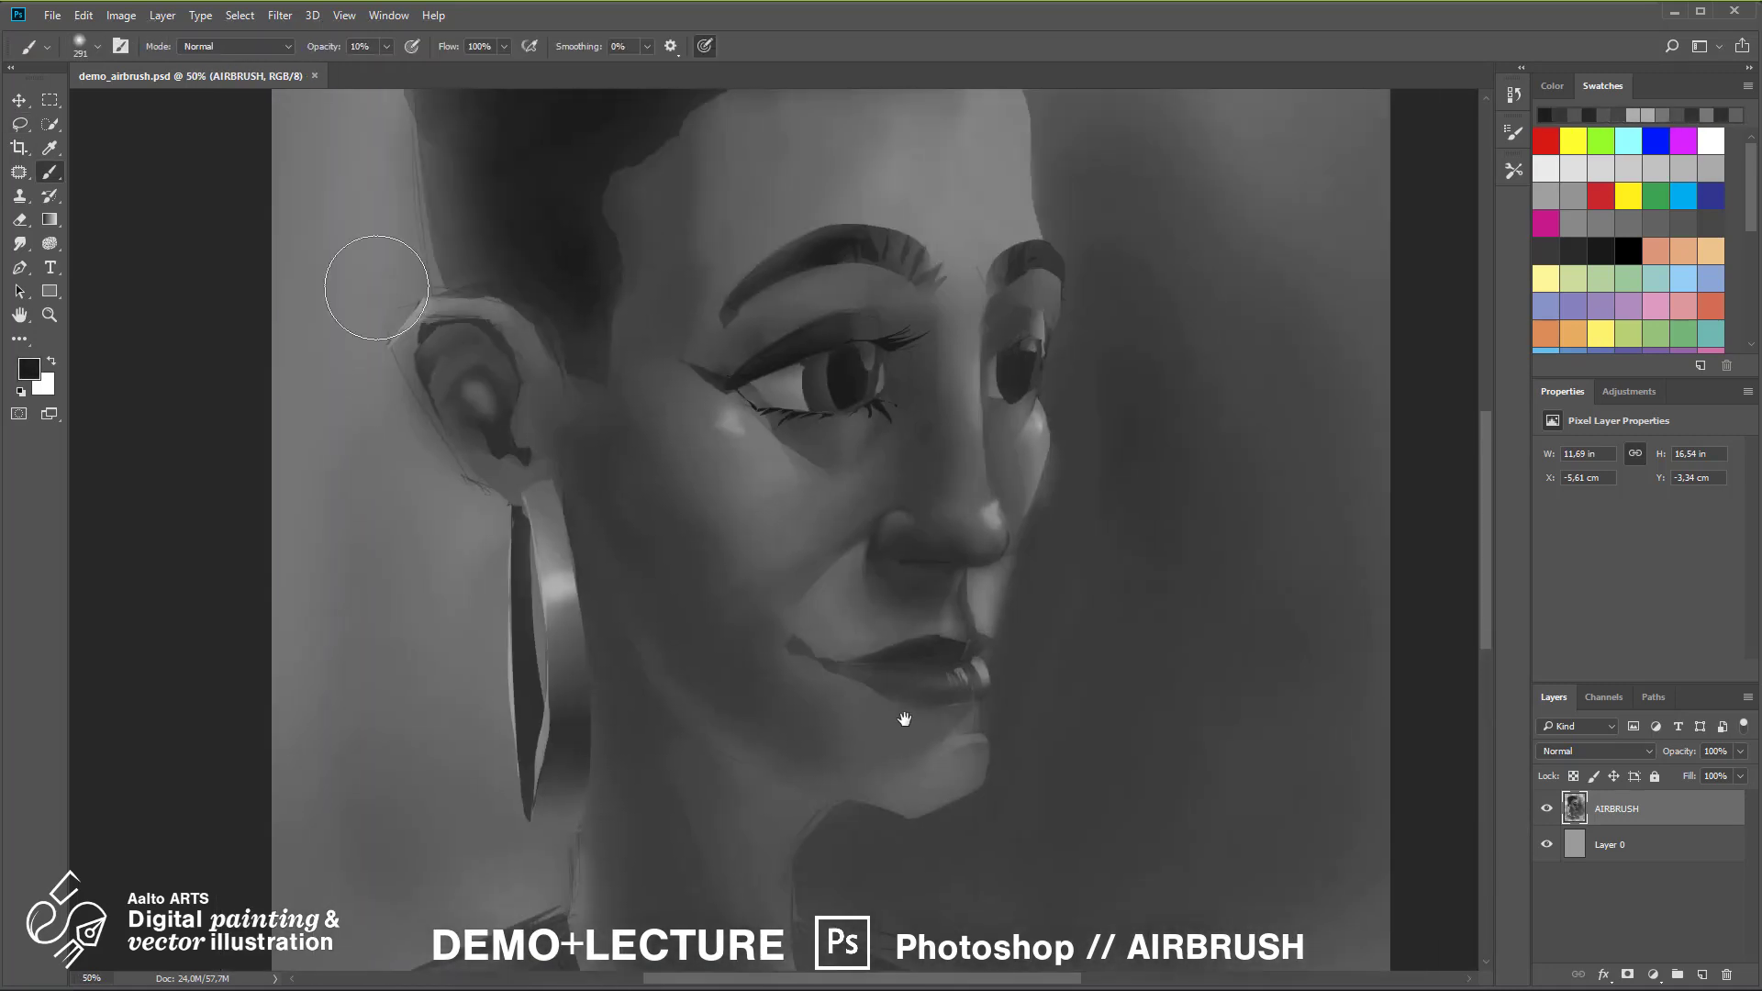
pyautogui.press('l')
pyautogui.moveTo(444, 341)
pyautogui.mouseDown()
pyautogui.moveTo(468, 459)
pyautogui.moveTo(479, 375)
pyautogui.mouseUp()
pyautogui.press('b')
pyautogui.keyDown('alt'); pyautogui.click(538, 322); pyautogui.keyUp('alt')
# Lasso the area in front of the ear canal, airbrush it with a sampled tone, and deselect
pyautogui.moveTo(588, 395); pyautogui.dragTo(562, 537)
pyautogui.press('l')
pyautogui.moveTo(495, 459); pyautogui.dragTo(551, 565)
pyautogui.press('b')
pyautogui.keyDown('alt'); pyautogui.click(603, 592); pyautogui.keyUp('alt')
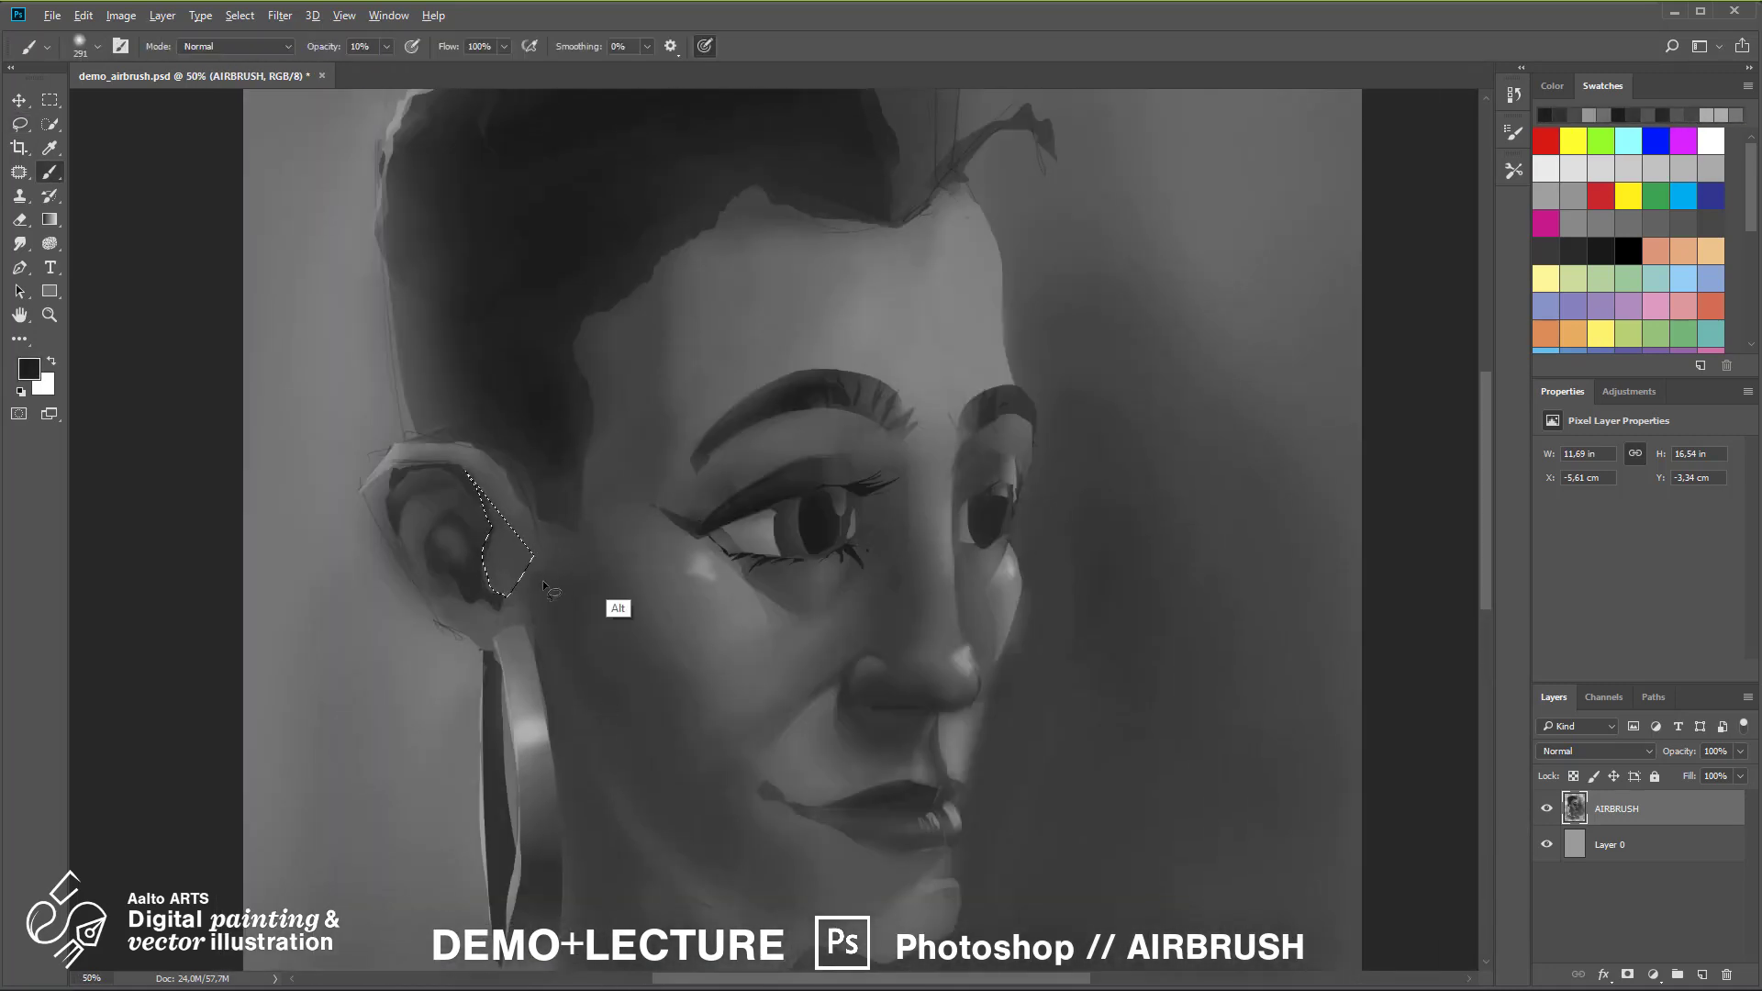
pyautogui.hotkey('ctrl', 'd')
# Sample the light tone from the nose and airbrush soft reflections into the eyes
pyautogui.moveTo(826, 587); pyautogui.dragTo(750, 383)
pyautogui.keyDown('alt'); pyautogui.click(872, 484); pyautogui.keyUp('alt')
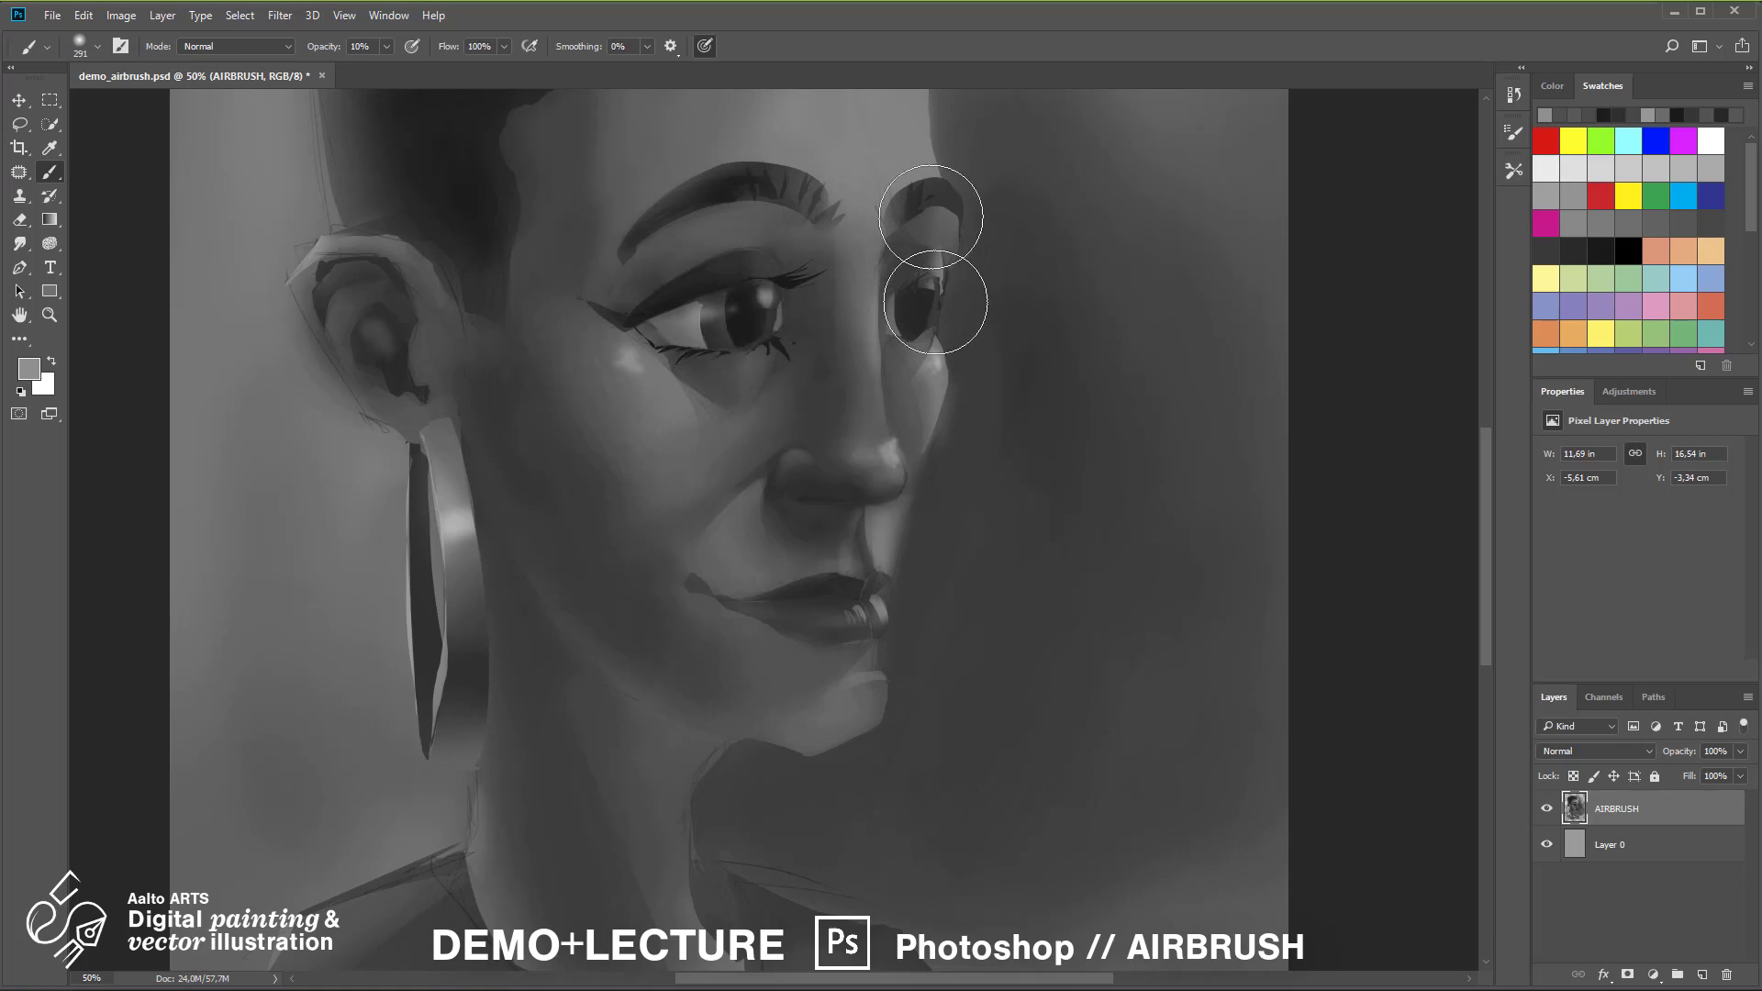
pyautogui.press('l')
pyautogui.press('b')
pyautogui.moveTo(899, 287); pyautogui.dragTo(978, 283)
# Sample the dark iris tone, set the brush opacity to 70%, and paint lashes at the far eye's outer corner
pyautogui.keyDown('alt'); pyautogui.click(747, 315); pyautogui.keyUp('alt')
pyautogui.press('7')
pyautogui.hotkey('ctrl', 'd')
pyautogui.moveTo(1027, 281); pyautogui.dragTo(1073, 345)
pyautogui.moveTo(995, 404); pyautogui.dragTo(969, 402)
pyautogui.hotkey('ctrl', 'd')
pyautogui.hotkey('ctrl', '-')
pyautogui.hotkey('ctrl', '-')
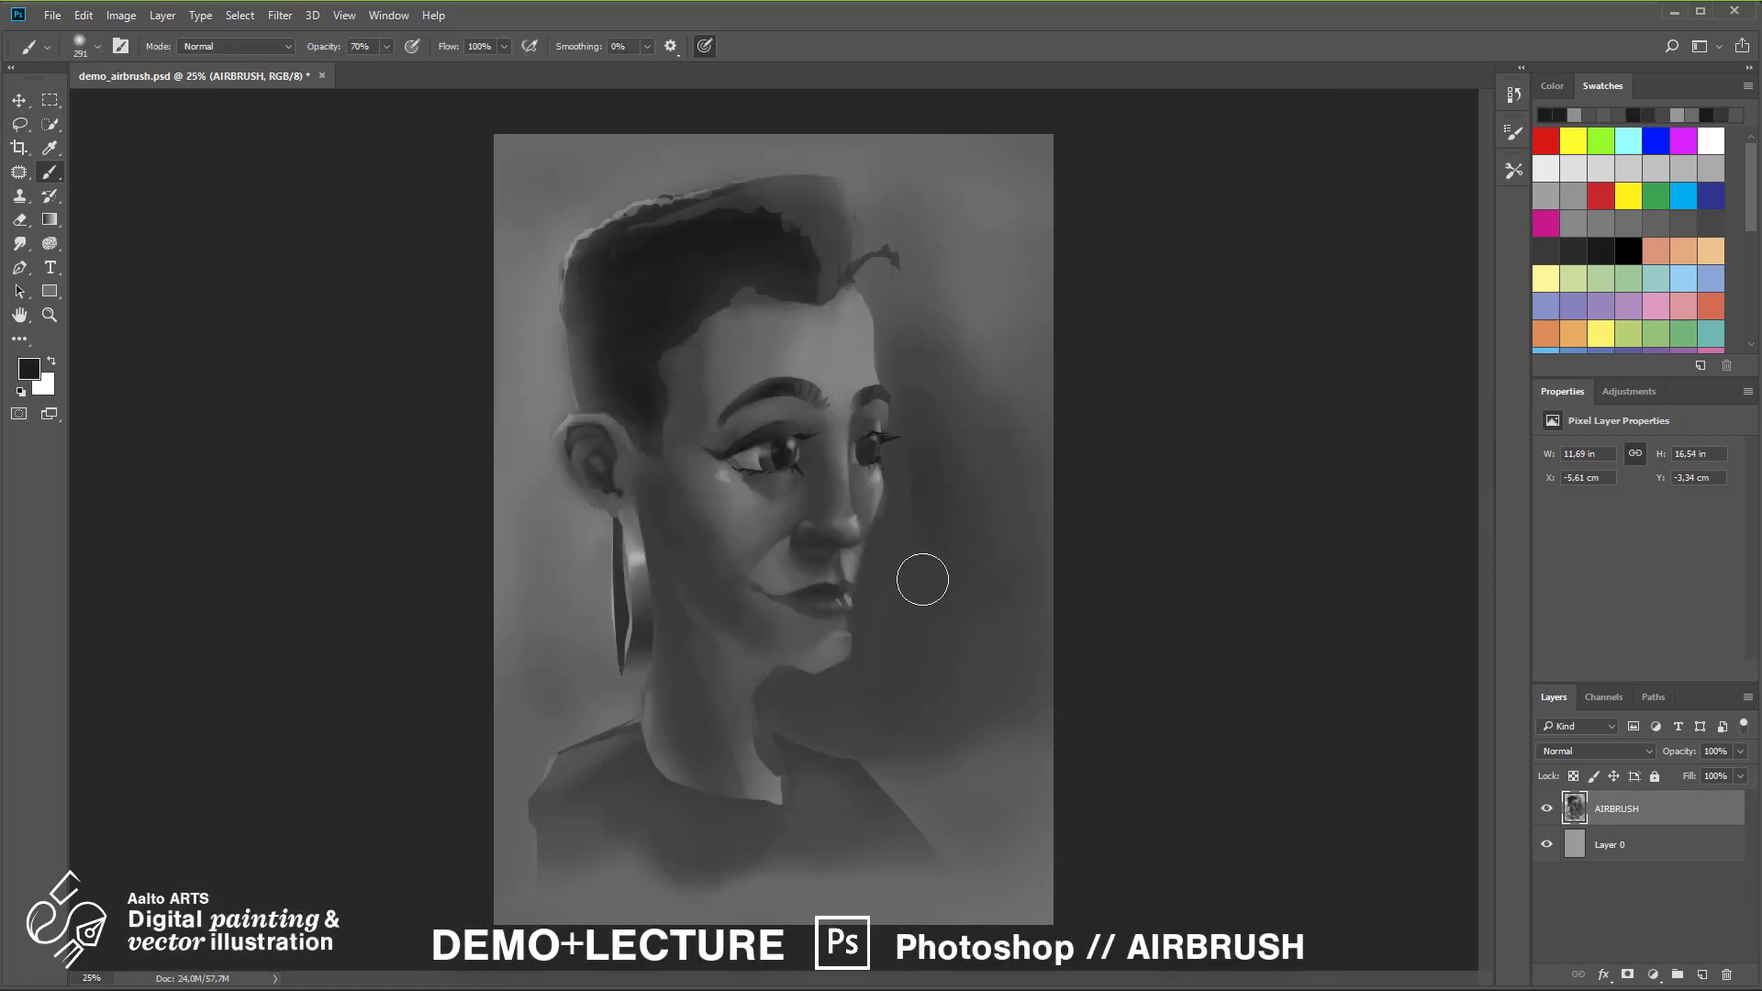
# Airbrush the background around the head darker with a sampled tone, and darken the lassoed front quiff with the hair tone
pyautogui.keyDown('alt'); pyautogui.click(923, 578); pyautogui.keyUp('alt')
pyautogui.moveTo(1028, 780)
pyautogui.mouseDown()
pyautogui.moveTo(908, 142)
pyautogui.moveTo(615, 156)
pyautogui.mouseUp()
pyautogui.press('l')
pyautogui.moveTo(849, 276)
pyautogui.mouseDown()
pyautogui.moveTo(884, 268)
pyautogui.moveTo(849, 273)
pyautogui.mouseUp()
pyautogui.press('b')
pyautogui.keyDown('alt'); pyautogui.click(708, 244); pyautogui.keyUp('alt')
pyautogui.moveTo(708, 244)
pyautogui.mouseDown()
pyautogui.moveTo(853, 279)
pyautogui.moveTo(872, 261)
pyautogui.mouseUp()
pyautogui.keyDown('alt'); pyautogui.click(918, 183); pyautogui.keyUp('alt')
pyautogui.hotkey('ctrl', 'd')
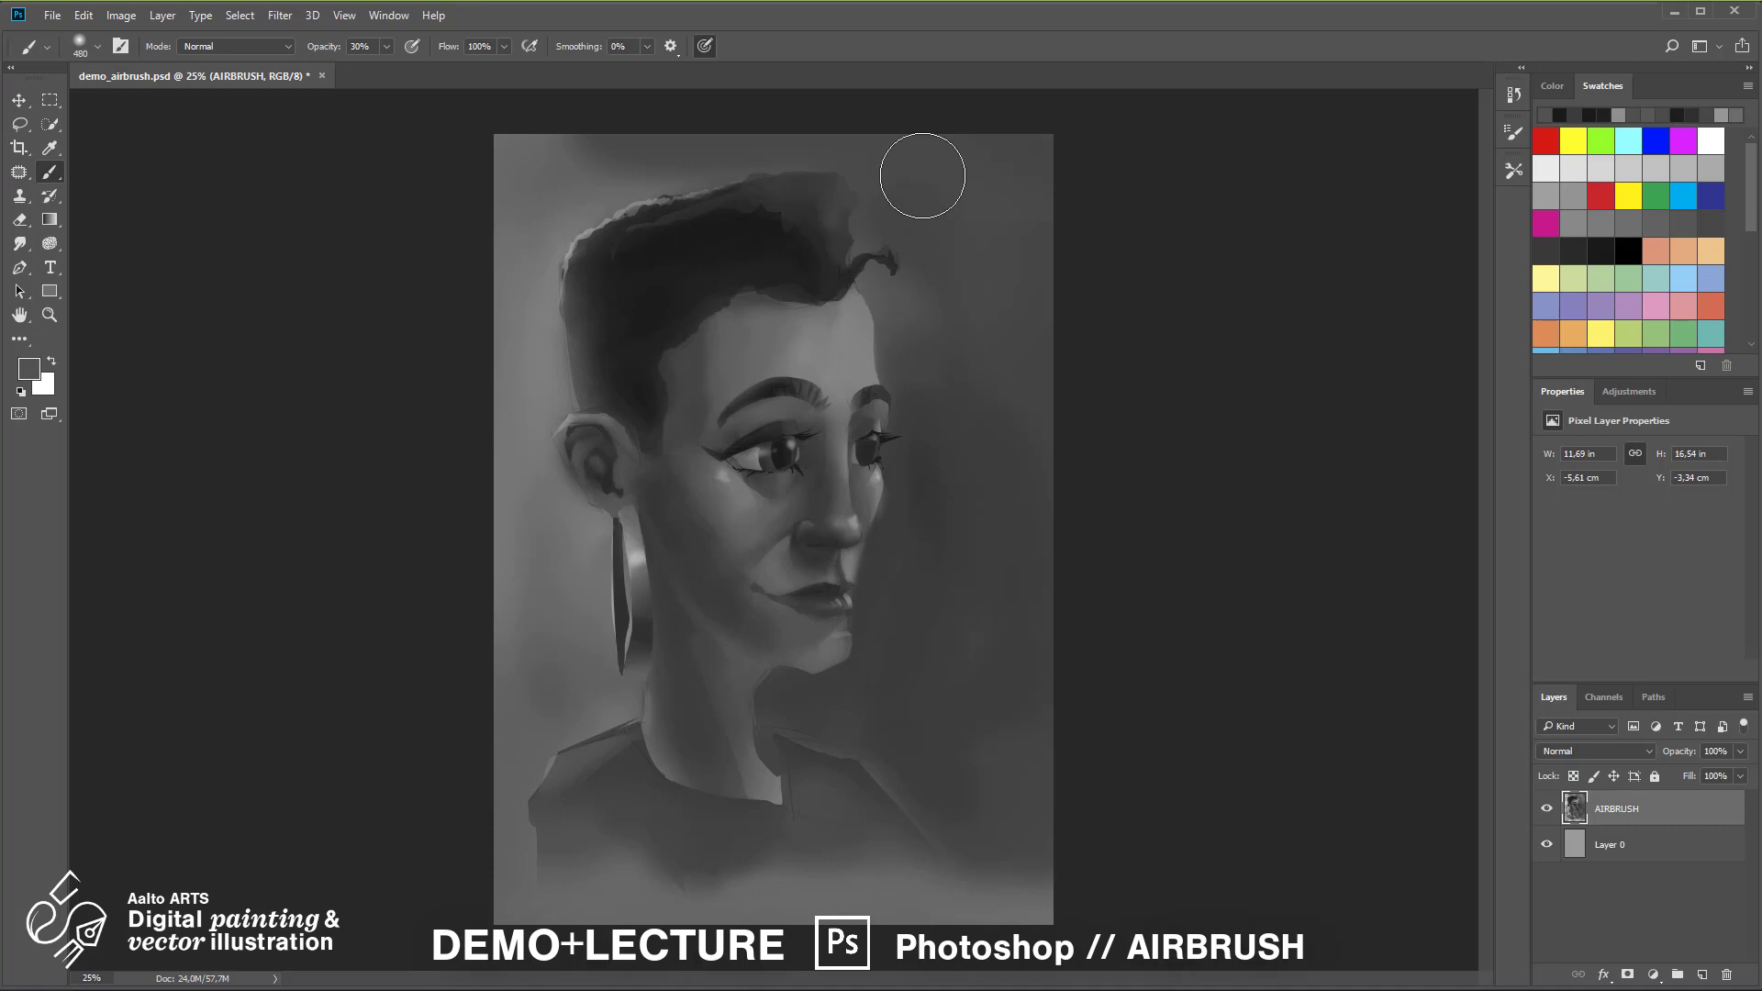
# Lasso a small area on the near cheek, airbrush soft shading over it, and deselect
pyautogui.hotkey('ctrl', '+')
pyautogui.hotkey('ctrl', '+')
pyautogui.hotkey('ctrl', '+')
pyautogui.press('l')
pyautogui.press('b')
pyautogui.moveTo(712, 516)
pyautogui.mouseDown()
pyautogui.moveTo(788, 536)
pyautogui.moveTo(745, 510)
pyautogui.mouseUp()
pyautogui.hotkey('ctrl', 'd')
pyautogui.hotkey('ctrl', '-')
pyautogui.hotkey('ctrl', '-')
pyautogui.hotkey('ctrl', '+')
# Lasso the upper neck just below the jaw and airbrush it with a sampled skin tone
pyautogui.moveTo(808, 697); pyautogui.dragTo(808, 365)
pyautogui.press('l')
pyautogui.moveTo(721, 475)
pyautogui.mouseDown()
pyautogui.moveTo(685, 575)
pyautogui.moveTo(669, 500)
pyautogui.mouseUp()
pyautogui.press('b')
pyautogui.keyDown('alt'); pyautogui.click(725, 643); pyautogui.keyUp('alt')
# Lasso a section of the lower neck, shade it with a sampled skin tone, and deselect
pyautogui.press('l')
pyautogui.moveTo(714, 702)
pyautogui.mouseDown()
pyautogui.moveTo(682, 551)
pyautogui.moveTo(705, 633)
pyautogui.mouseUp()
pyautogui.press('b')
pyautogui.keyDown('alt'); pyautogui.click(663, 588); pyautogui.keyUp('alt')
pyautogui.hotkey('ctrl', 'd')
pyautogui.hotkey('ctrl', '-')
pyautogui.hotkey('ctrl', '-')
# Lasso the background area beside the neck beneath the chin, airbrush it, and deselect
pyautogui.hotkey('ctrl', '+')
pyautogui.hotkey('ctrl', '+')
pyautogui.press('l')
pyautogui.moveTo(941, 502); pyautogui.dragTo(830, 569)
pyautogui.press('b')
pyautogui.hotkey('ctrl', 'd')
pyautogui.hotkey('ctrl', '-')
pyautogui.hotkey('ctrl', '-')
# Lasso and shade the base of the neck, and set the airbrush size to 136 px
pyautogui.hotkey('ctrl', '+')
pyautogui.press('l')
pyautogui.moveTo(689, 790)
pyautogui.mouseDown()
pyautogui.moveTo(609, 585)
pyautogui.moveTo(684, 759)
pyautogui.mouseUp()
pyautogui.press('b')
pyautogui.hotkey('ctrl', '+')
pyautogui.moveTo(762, 916); pyautogui.dragTo(751, 564)
pyautogui.rightClick(752, 564)
pyautogui.moveTo(955, 608); pyautogui.dragTo(920, 607)
# Blend the shading along the neck tendons with sampled skin tones at 20% opacity
pyautogui.keyDown('alt'); pyautogui.click(735, 588); pyautogui.keyUp('alt')
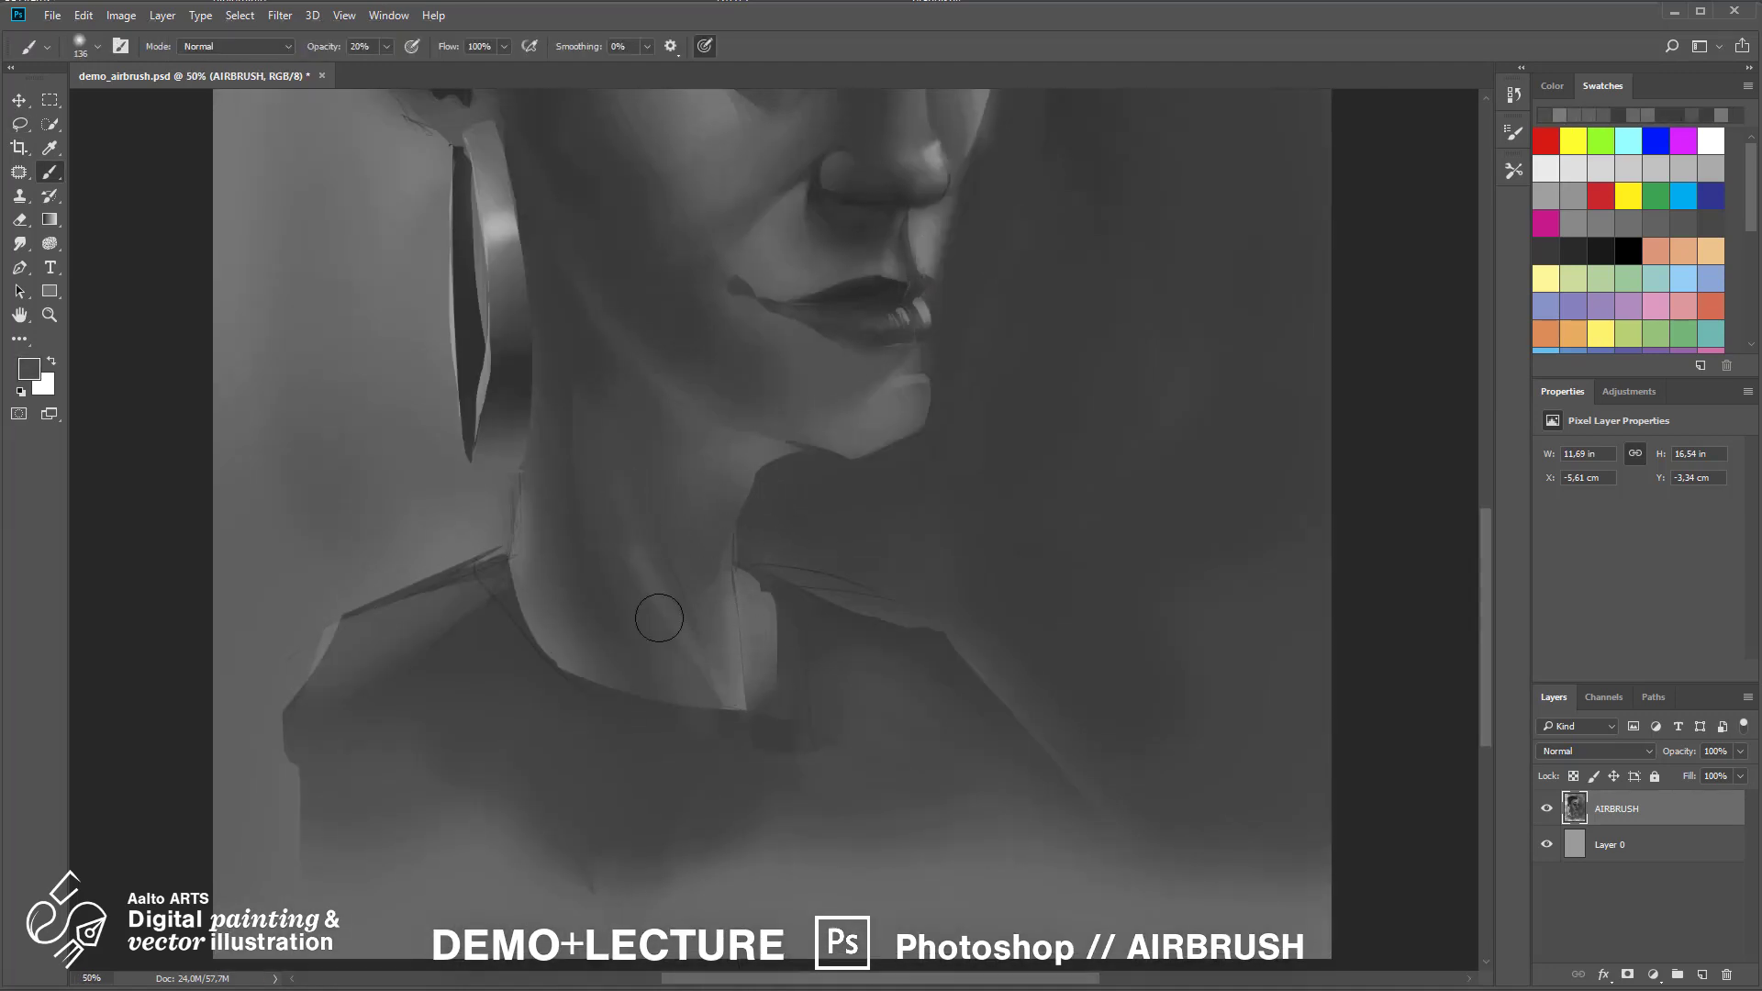
pyautogui.moveTo(491, 531); pyautogui.dragTo(528, 467)
pyautogui.keyDown('alt'); pyautogui.click(764, 540); pyautogui.keyUp('alt')
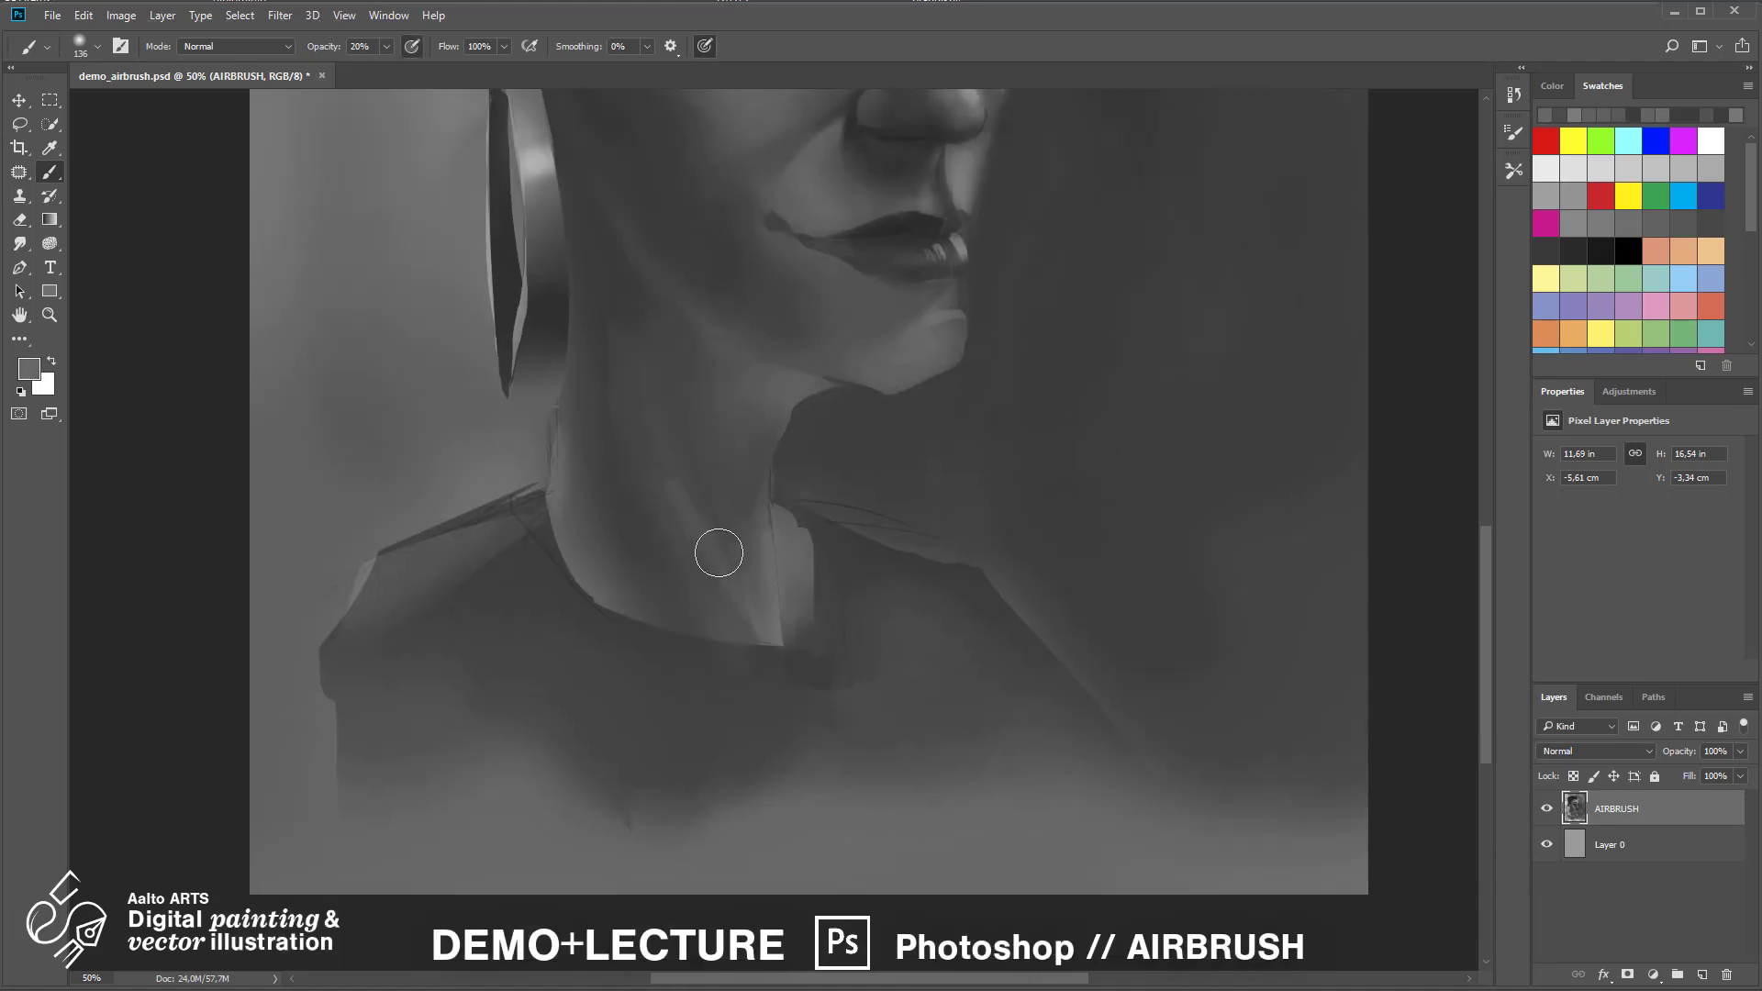
pyautogui.keyDown('alt'); pyautogui.click(673, 520); pyautogui.keyUp('alt')
pyautogui.moveTo(732, 757); pyautogui.dragTo(717, 588)
pyautogui.hotkey('ctrl', '-')
pyautogui.hotkey('ctrl', '-')
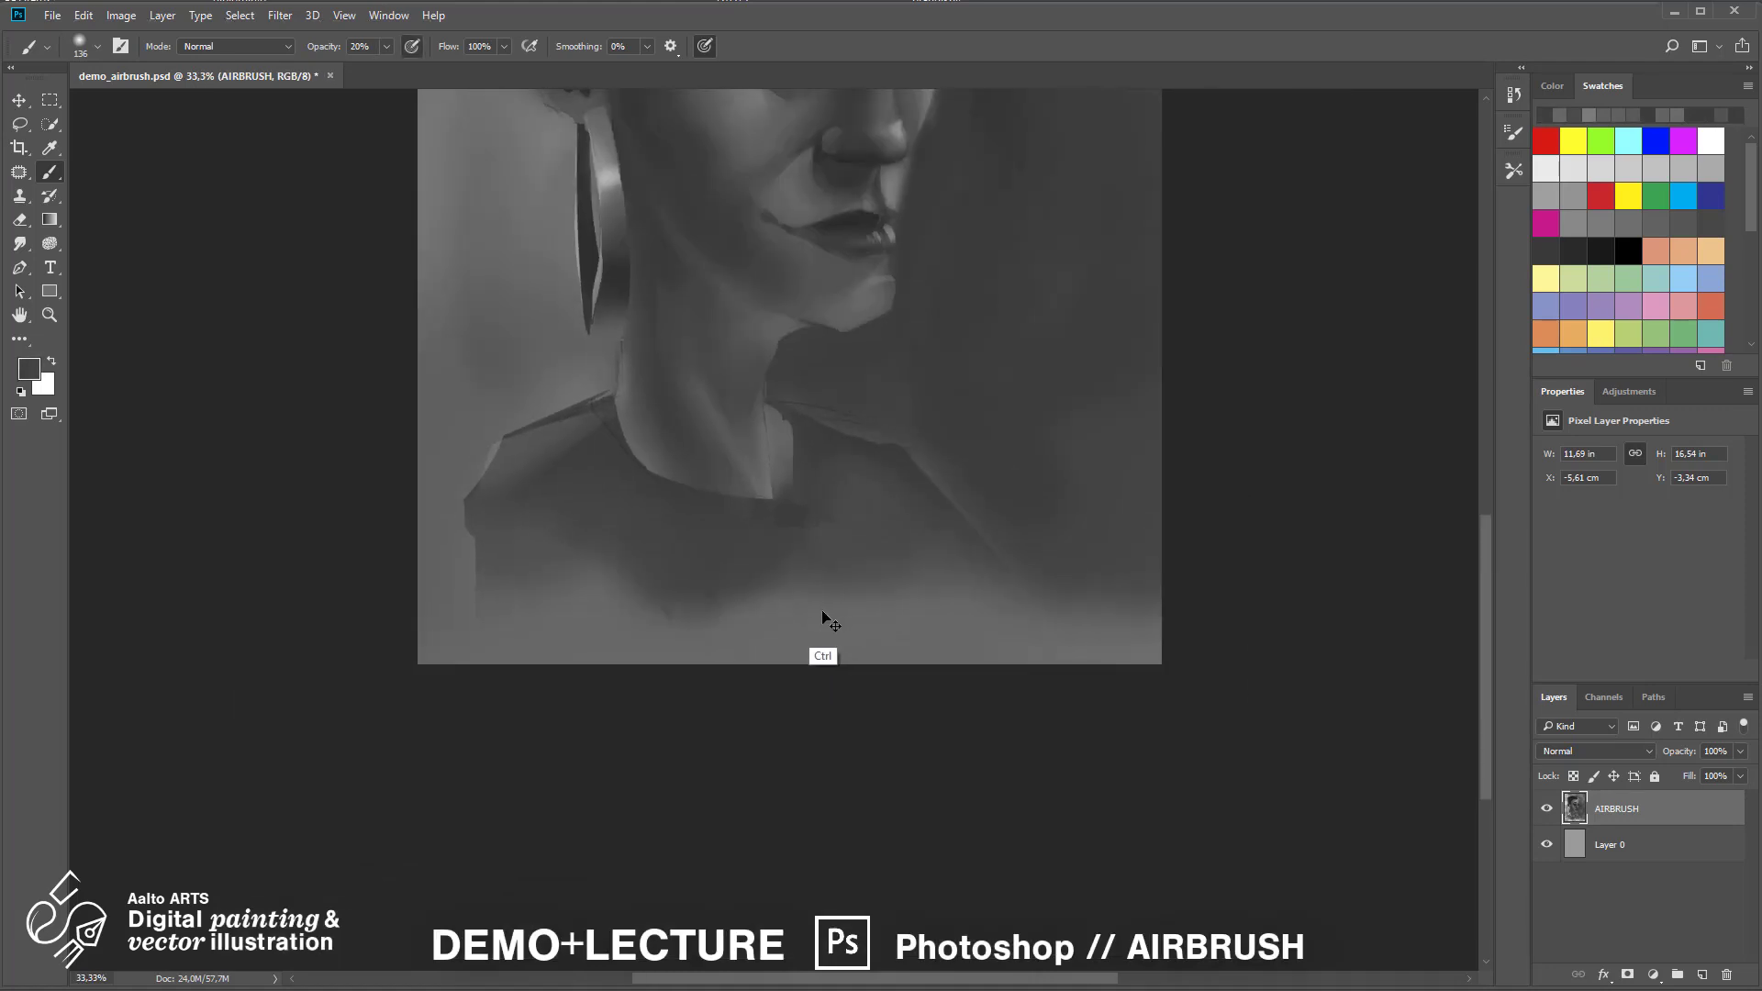
# Lasso a deeper neckline below the neck, paint it with sampled skin tones at 70% opacity, and deselect
pyautogui.hotkey('ctrl', '+')
pyautogui.hotkey('ctrl', '+')
pyautogui.moveTo(785, 936); pyautogui.dragTo(845, 388)
pyautogui.press('l')
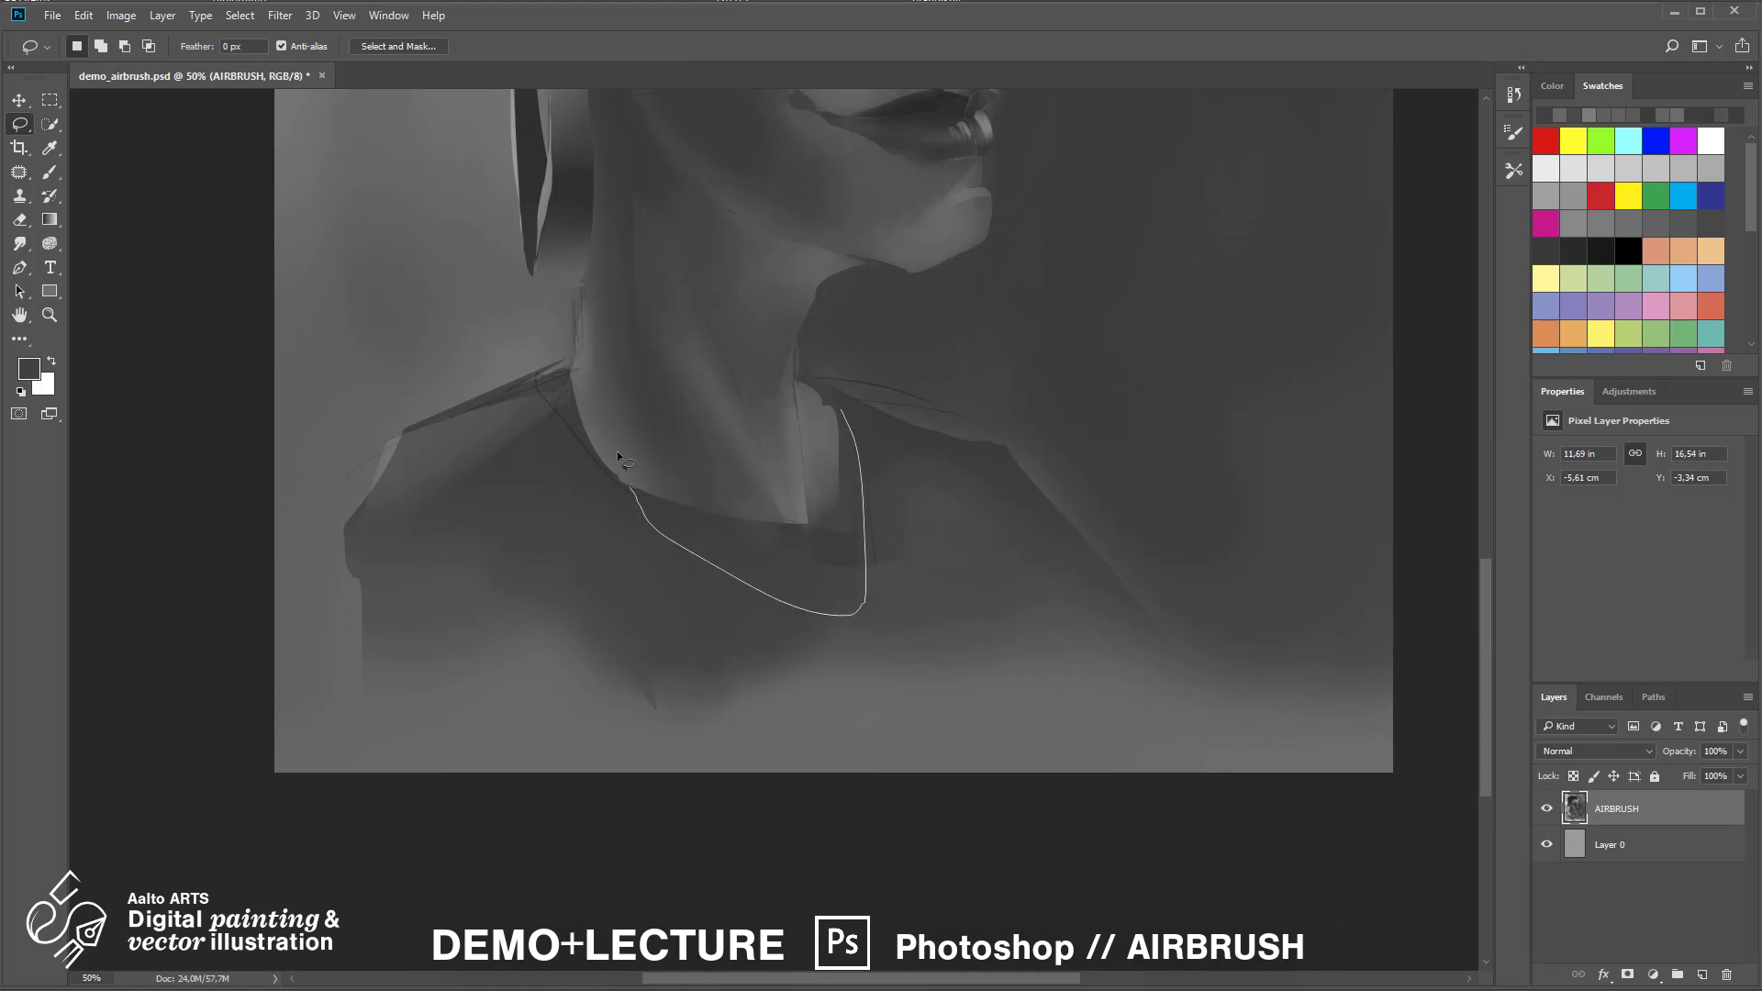
pyautogui.moveTo(620, 456); pyautogui.dragTo(621, 401)
pyautogui.press('b')
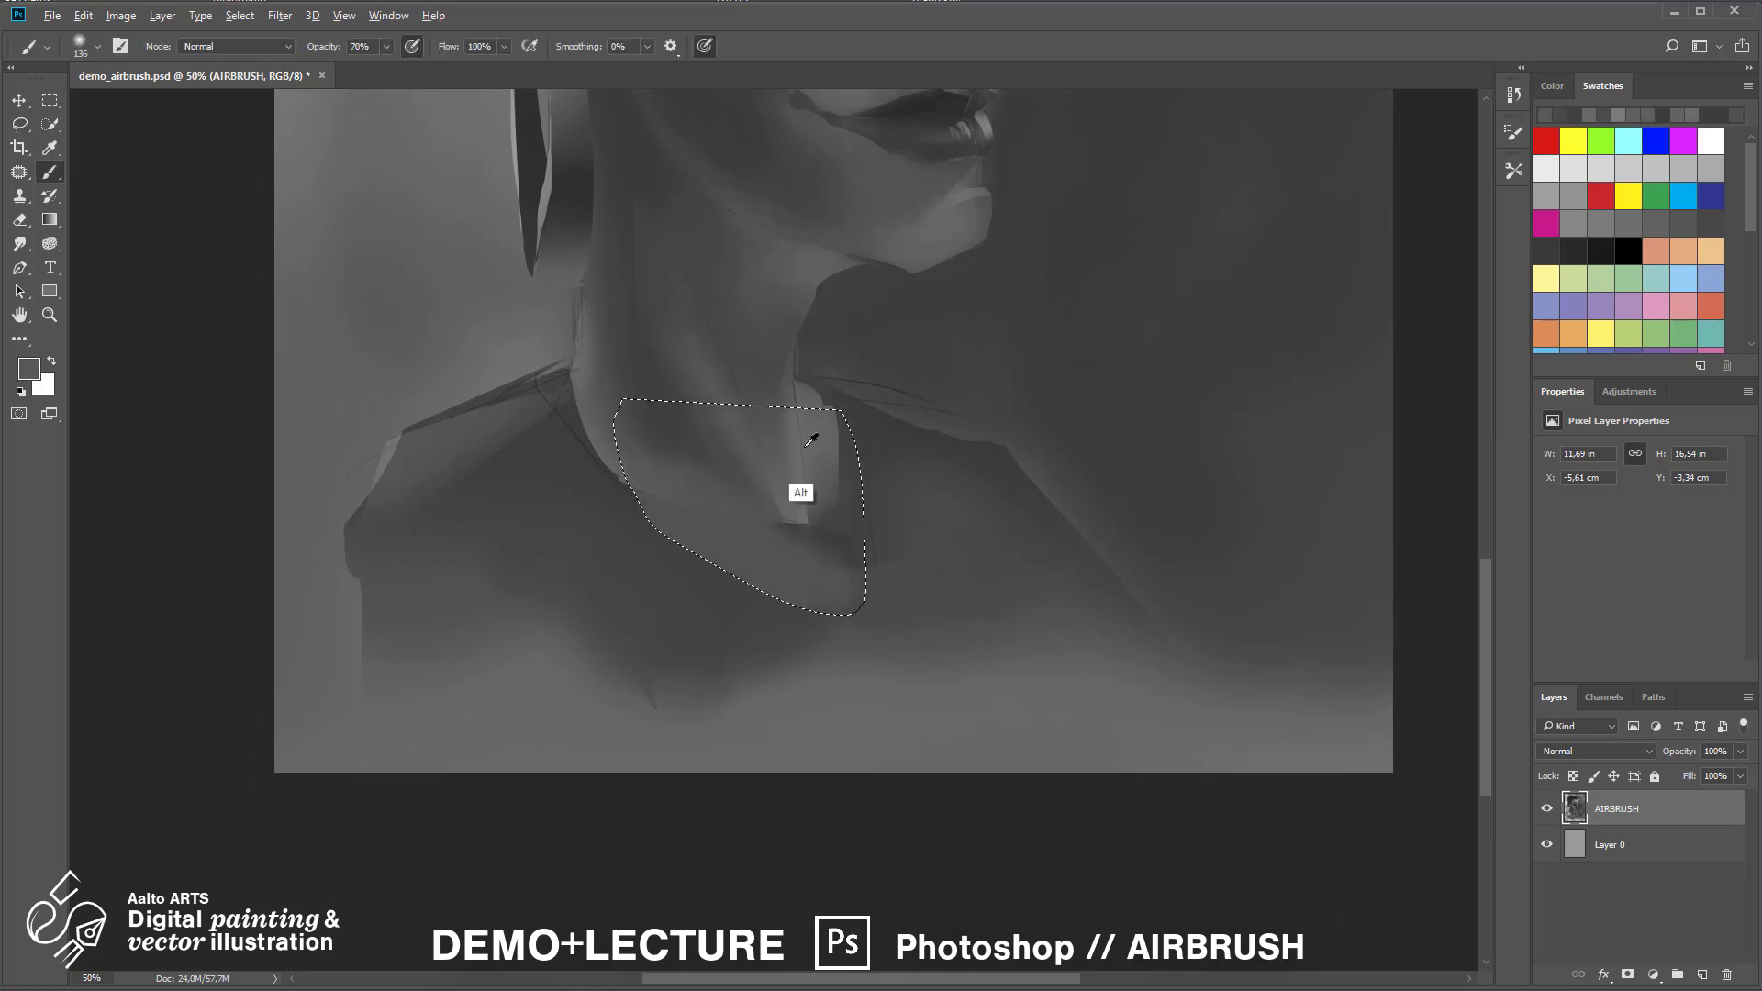
pyautogui.keyDown('alt'); pyautogui.click(805, 447); pyautogui.keyUp('alt')
pyautogui.moveTo(849, 440)
pyautogui.mouseDown()
pyautogui.moveTo(834, 661)
pyautogui.moveTo(834, 600)
pyautogui.mouseUp()
pyautogui.keyDown('alt'); pyautogui.click(677, 439); pyautogui.keyUp('alt')
pyautogui.moveTo(725, 551)
pyautogui.mouseDown()
pyautogui.moveTo(665, 456)
pyautogui.moveTo(626, 448)
pyautogui.mouseUp()
pyautogui.keyDown('alt'); pyautogui.click(653, 463); pyautogui.keyUp('alt')
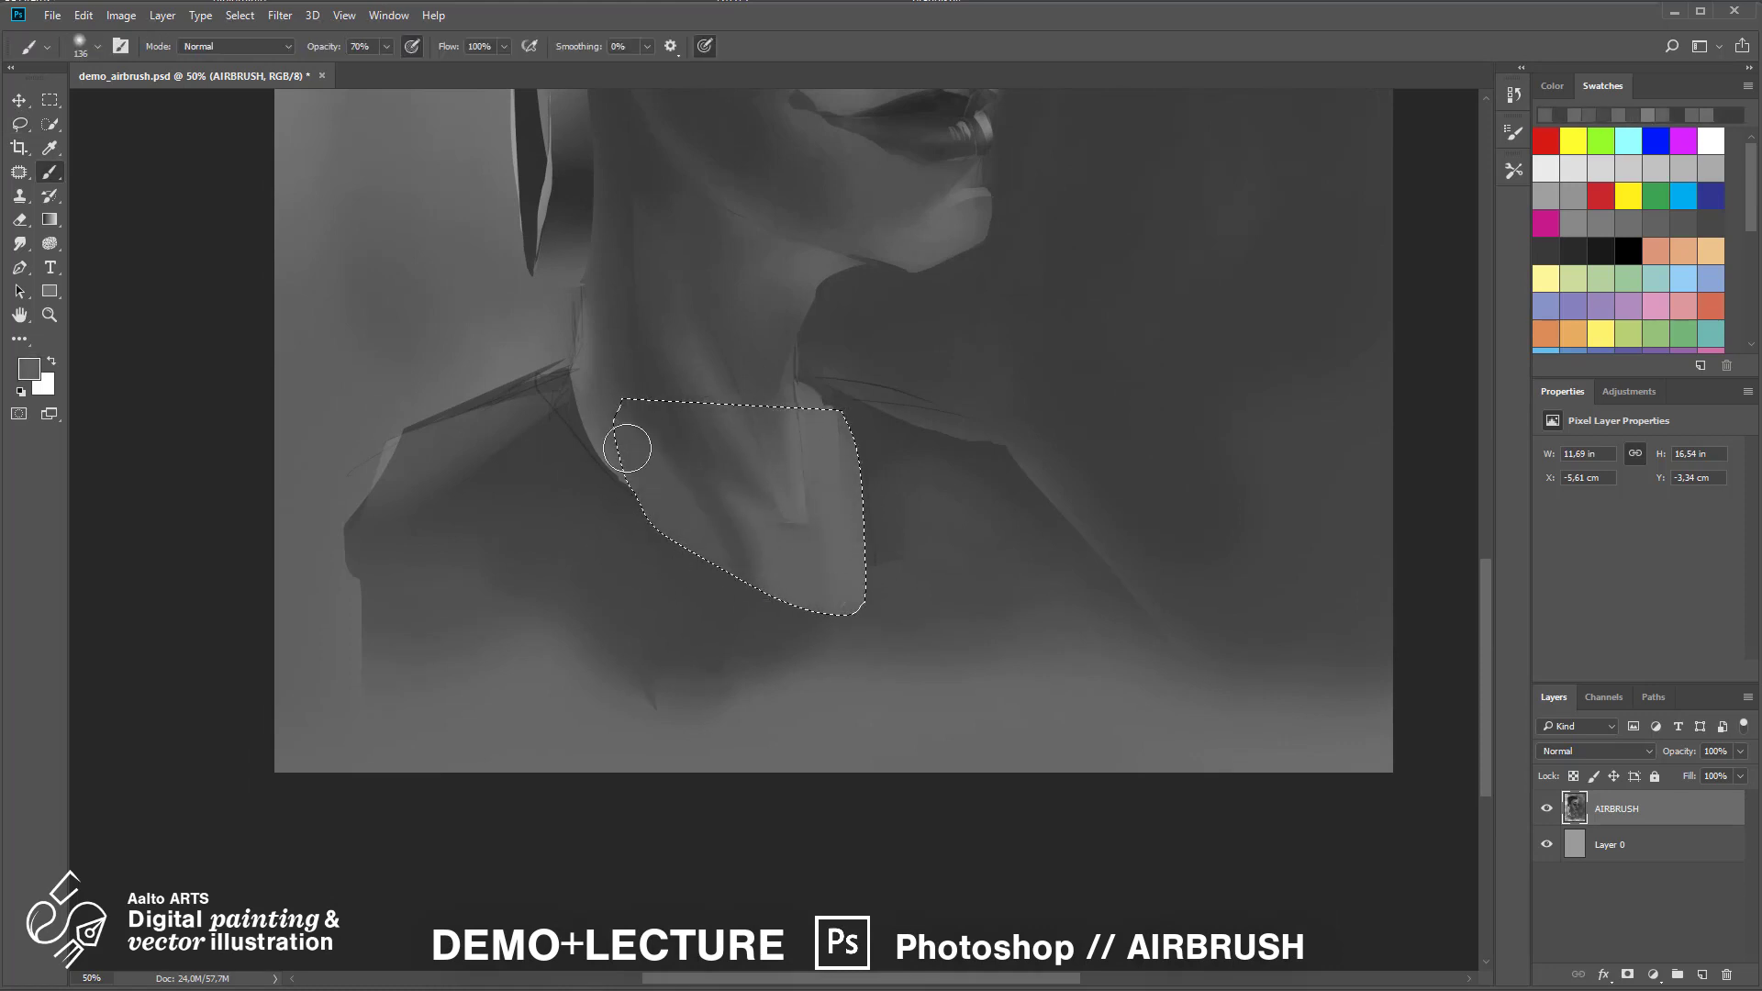
pyautogui.hotkey('ctrl', 'd')
# Lasso a wide area across the chest and lower neckline, subtracting a notch at the base of the neck
pyautogui.moveTo(1116, 528)
pyautogui.mouseDown()
pyautogui.moveTo(1192, 597)
pyautogui.moveTo(1243, 487)
pyautogui.mouseUp()
pyautogui.press('l')
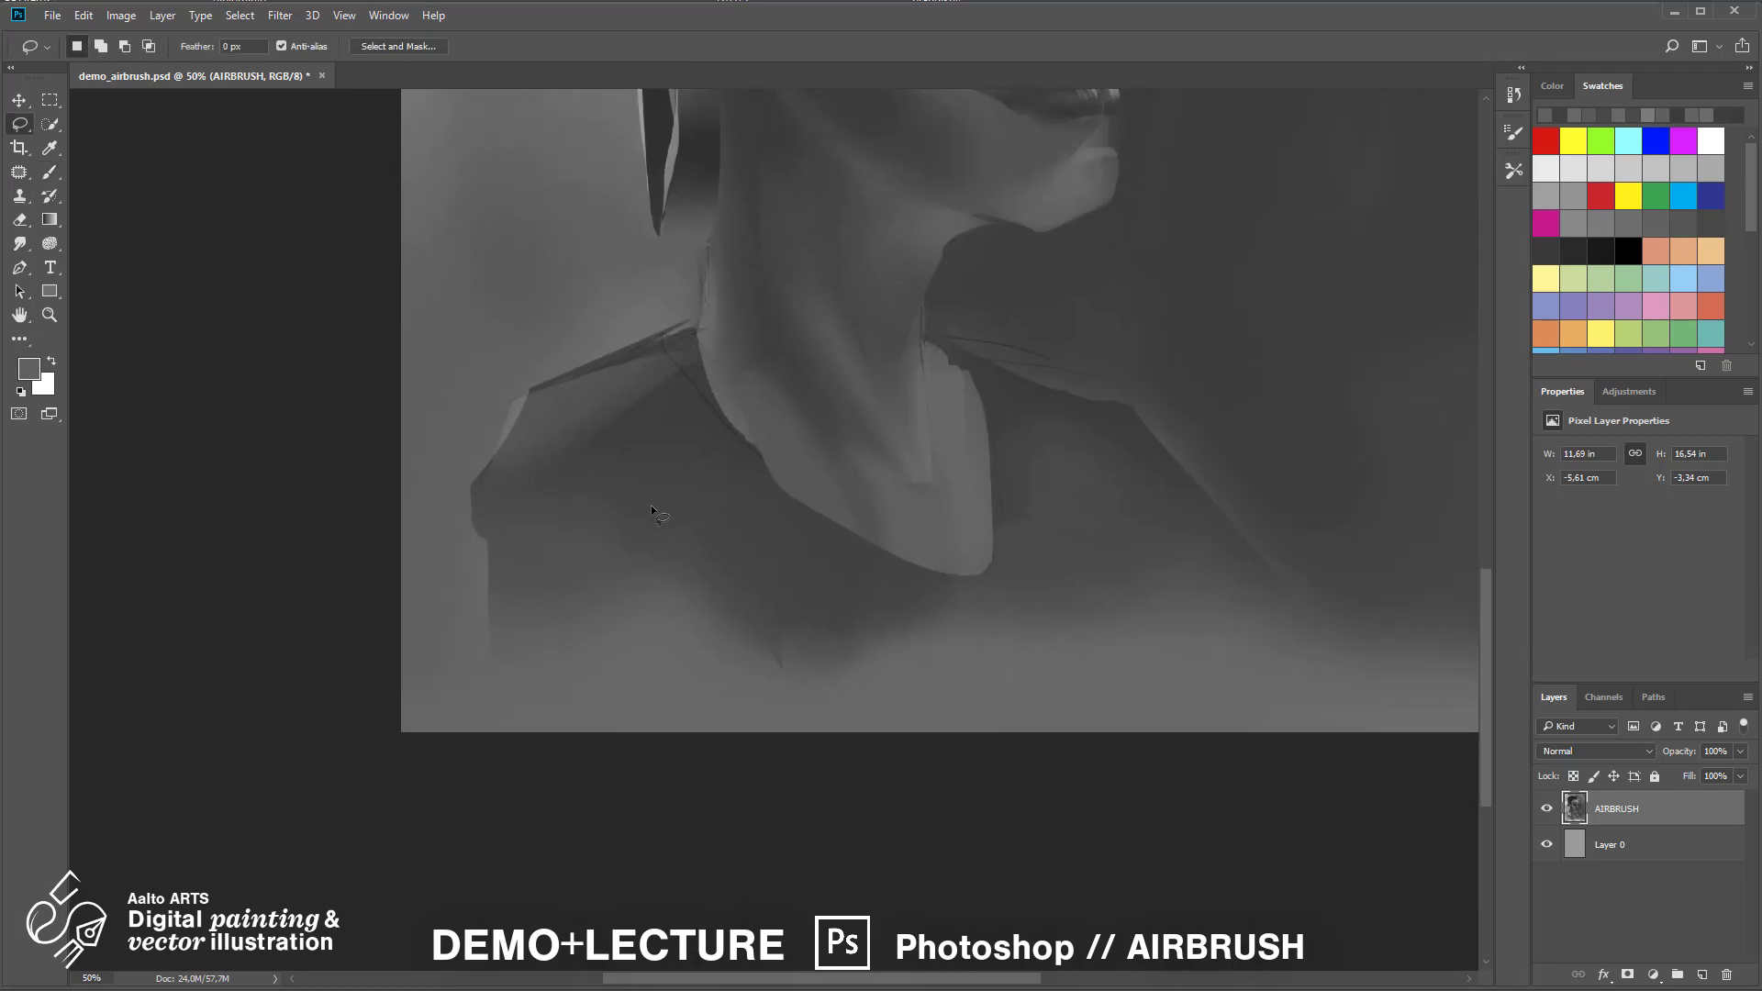
pyautogui.moveTo(653, 508); pyautogui.dragTo(596, 653)
pyautogui.moveTo(1037, 581); pyautogui.dragTo(1022, 574)
pyautogui.moveTo(879, 466)
pyautogui.keyDown('alt'); pyautogui.mouseDown()
pyautogui.moveTo(974, 446)
pyautogui.moveTo(814, 477)
pyautogui.moveTo(973, 474)
pyautogui.mouseUp(); pyautogui.keyUp('alt')
# Airbrush the selected chest area with sampled tones at 32% opacity
pyautogui.press('b')
pyautogui.keyDown('alt'); pyautogui.click(917, 498); pyautogui.keyUp('alt')
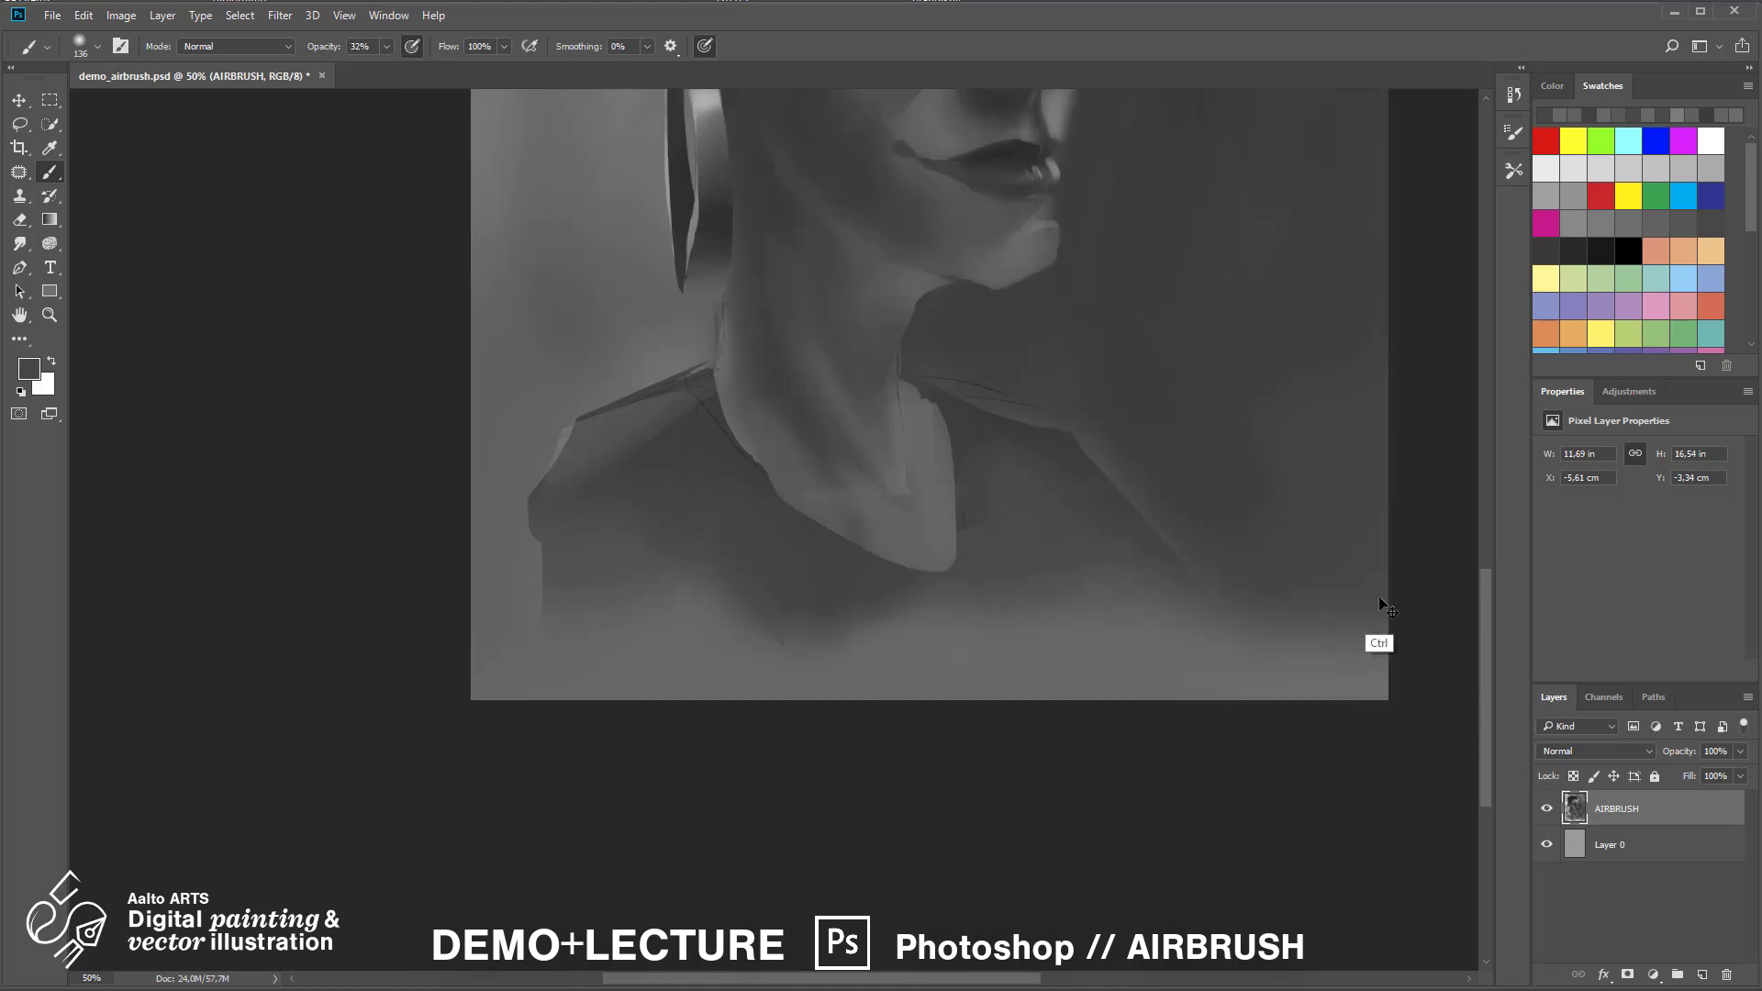
pyautogui.hotkey('ctrl', '-')
pyautogui.hotkey('ctrl', '+')
pyautogui.hotkey('ctrl', '+')
pyautogui.moveTo(989, 785); pyautogui.dragTo(1119, 323)
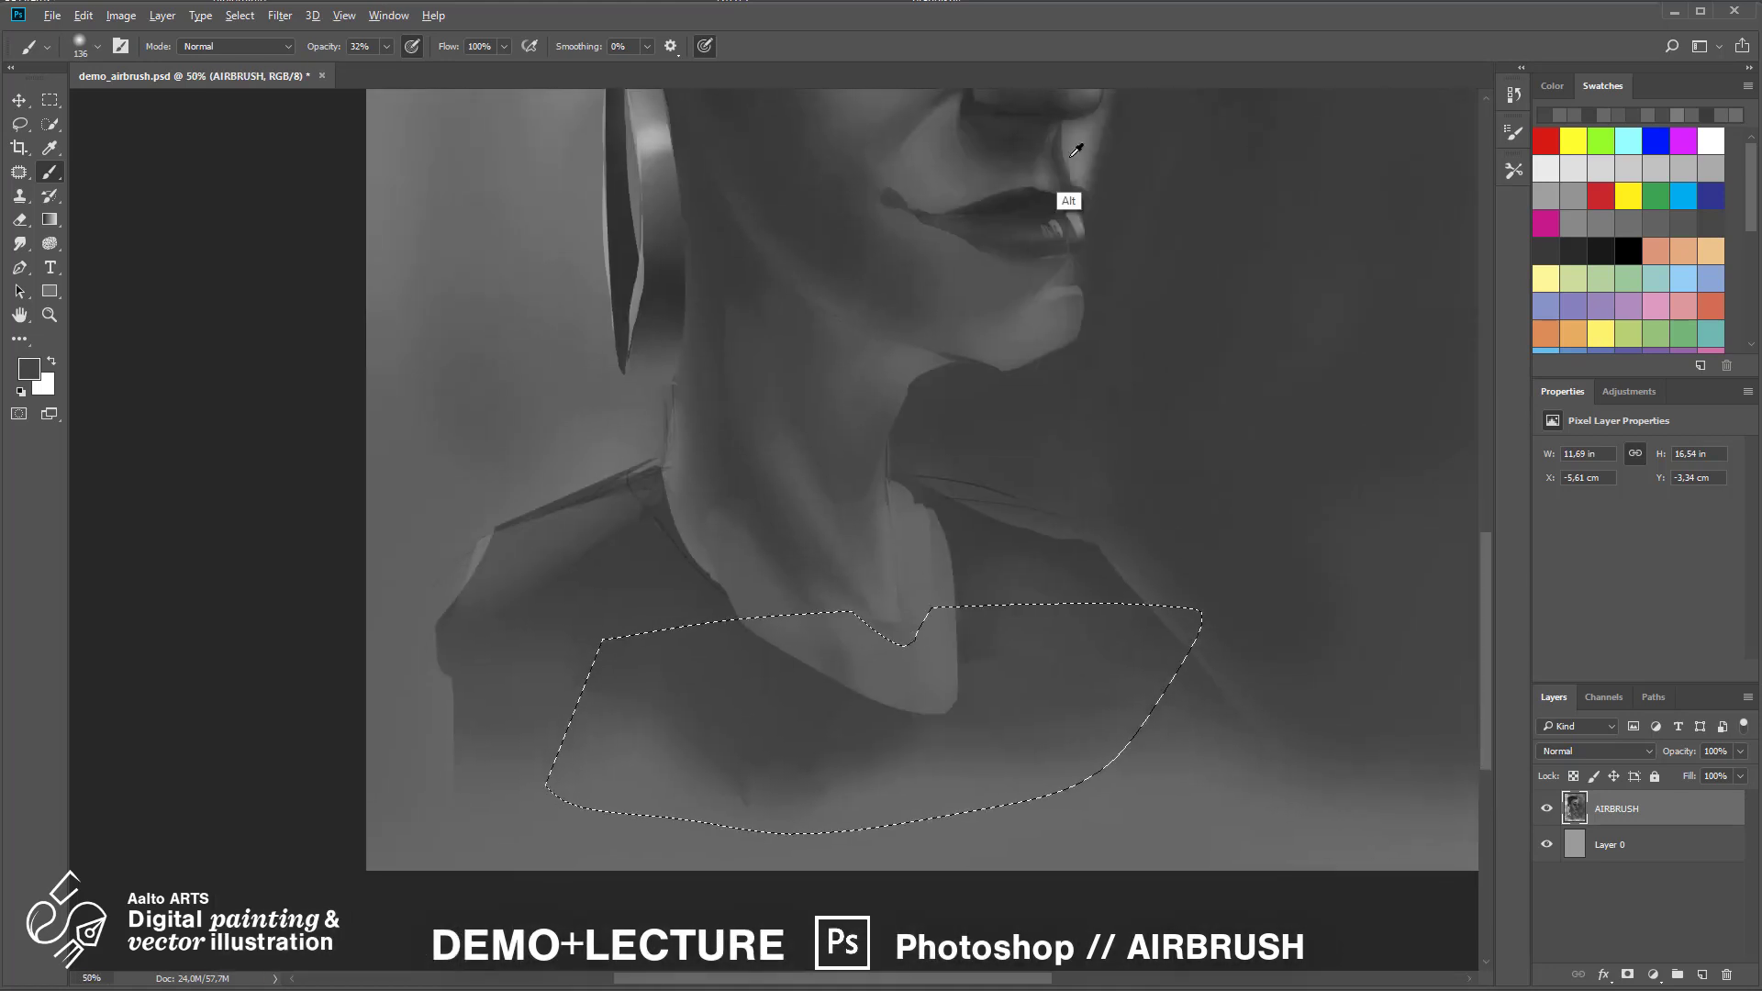
pyautogui.keyDown('alt'); pyautogui.click(1075, 152); pyautogui.keyUp('alt')
pyautogui.moveTo(816, 633); pyautogui.dragTo(870, 633)
pyautogui.hotkey('ctrl', '-')
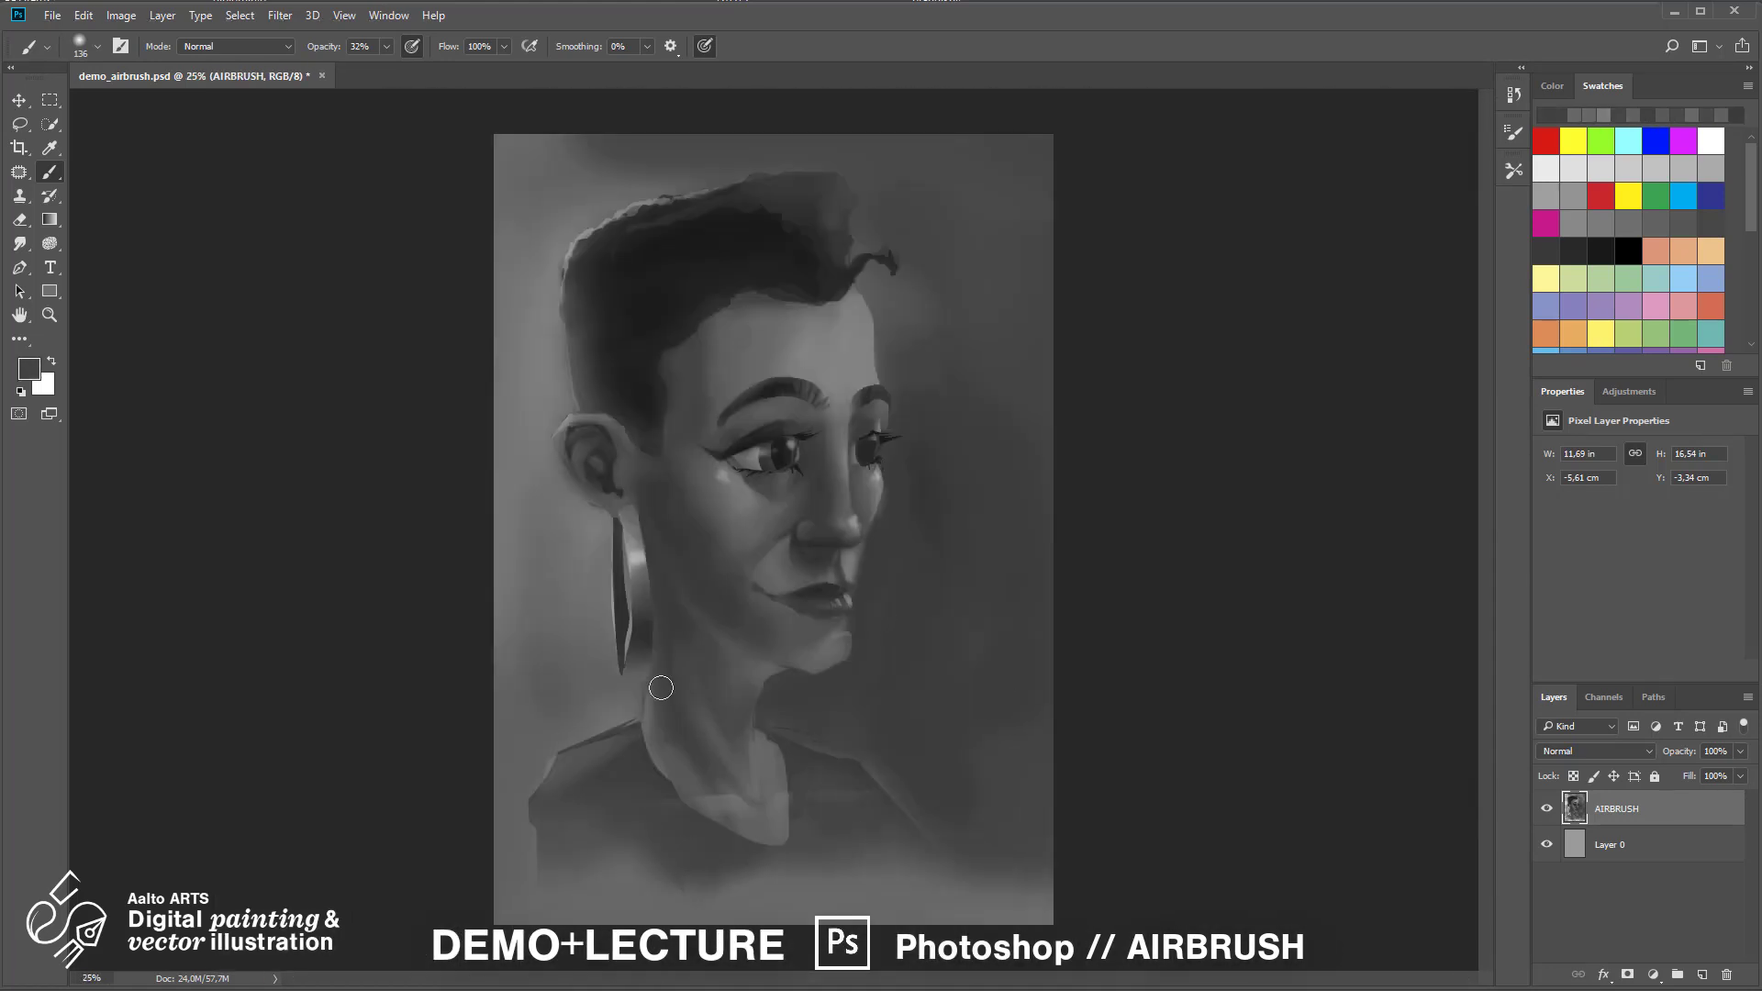
# Lasso along the near shoulder's outline, airbrush over the leftover sketch lines for a clean edge, and deselect
pyautogui.press('l')
pyautogui.moveTo(640, 725); pyautogui.dragTo(500, 807)
pyautogui.press('b')
pyautogui.hotkey('ctrl', 'd')
# Lasso a string of small bead shapes around the neck and add an elongated pendant to the selection
pyautogui.hotkey('ctrl', '+')
pyautogui.moveTo(1000, 814); pyautogui.dragTo(1000, 341)
pyautogui.press('l')
pyautogui.moveTo(521, 456); pyautogui.dragTo(525, 477)
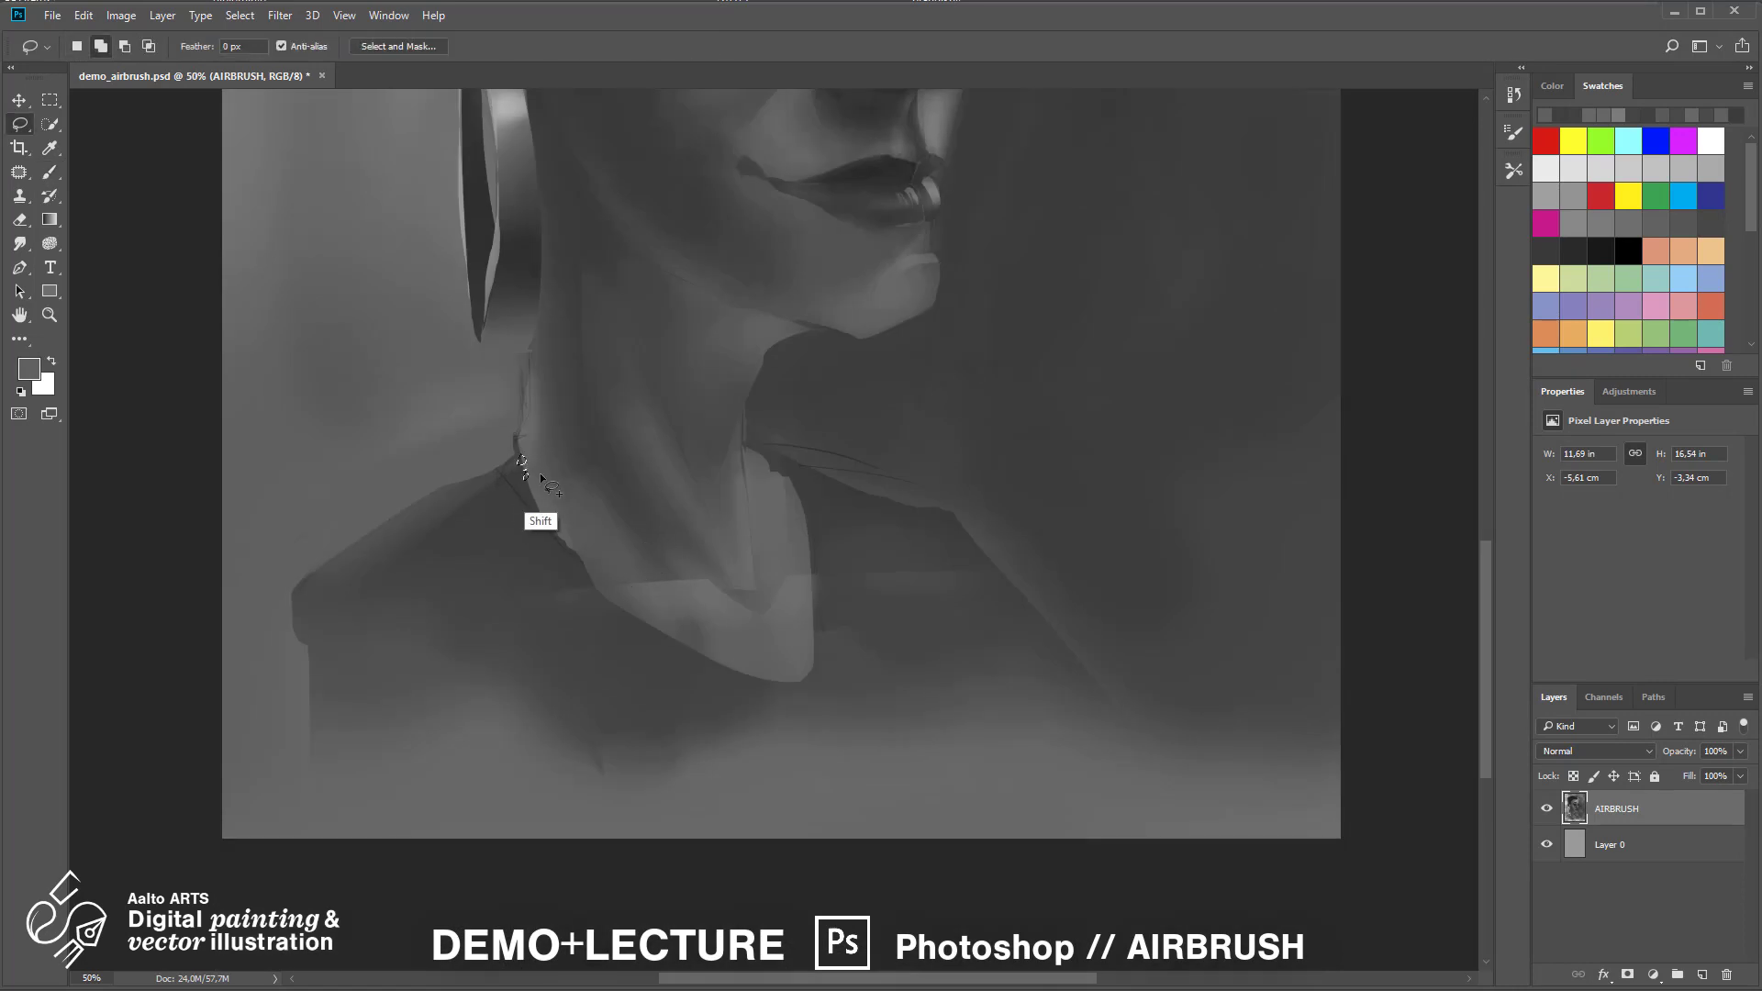
pyautogui.moveTo(661, 549); pyautogui.dragTo(665, 559)
pyautogui.moveTo(742, 561); pyautogui.dragTo(764, 609)
# Airbrush the lassoed necklace beads and pendant with sampled dark and light tones, setting the brush opacity to 80%
pyautogui.press('b')
pyautogui.keyDown('alt'); pyautogui.click(515, 520); pyautogui.keyUp('alt')
pyautogui.keyDown('alt'); pyautogui.click(481, 235); pyautogui.keyUp('alt')
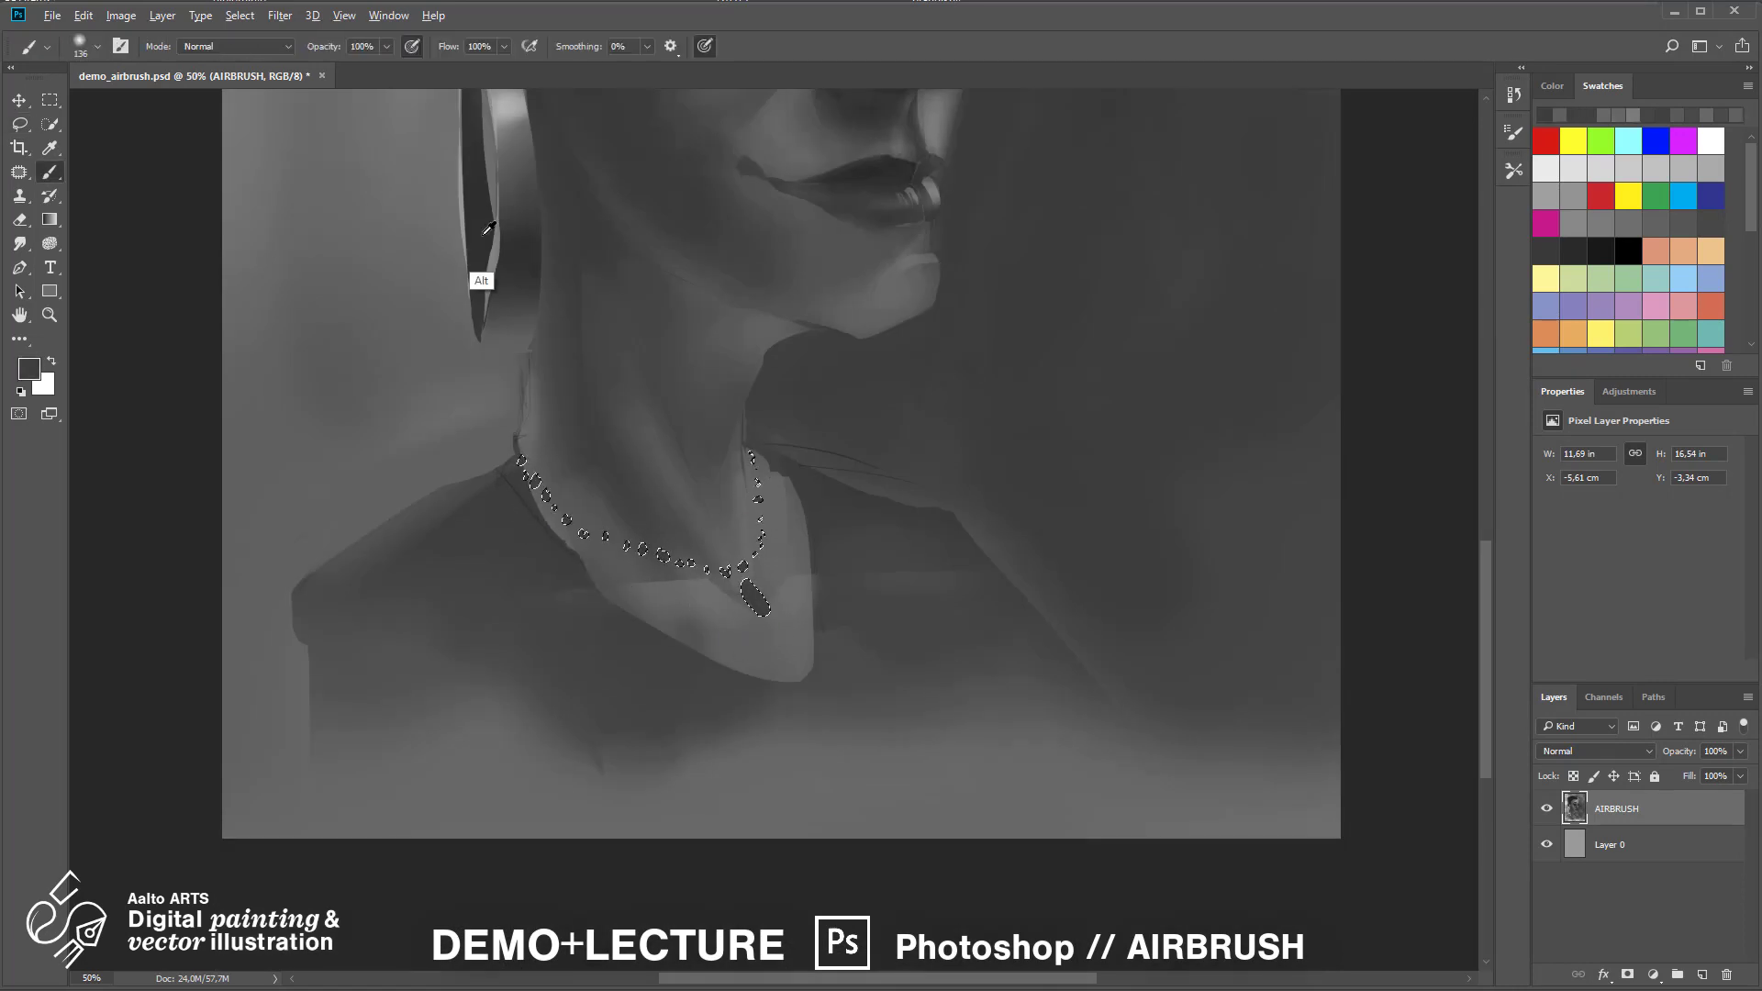
pyautogui.keyDown('alt'); pyautogui.click(725, 358); pyautogui.keyUp('alt')
pyautogui.scroll(2, 749, 592)
pyautogui.press('8')
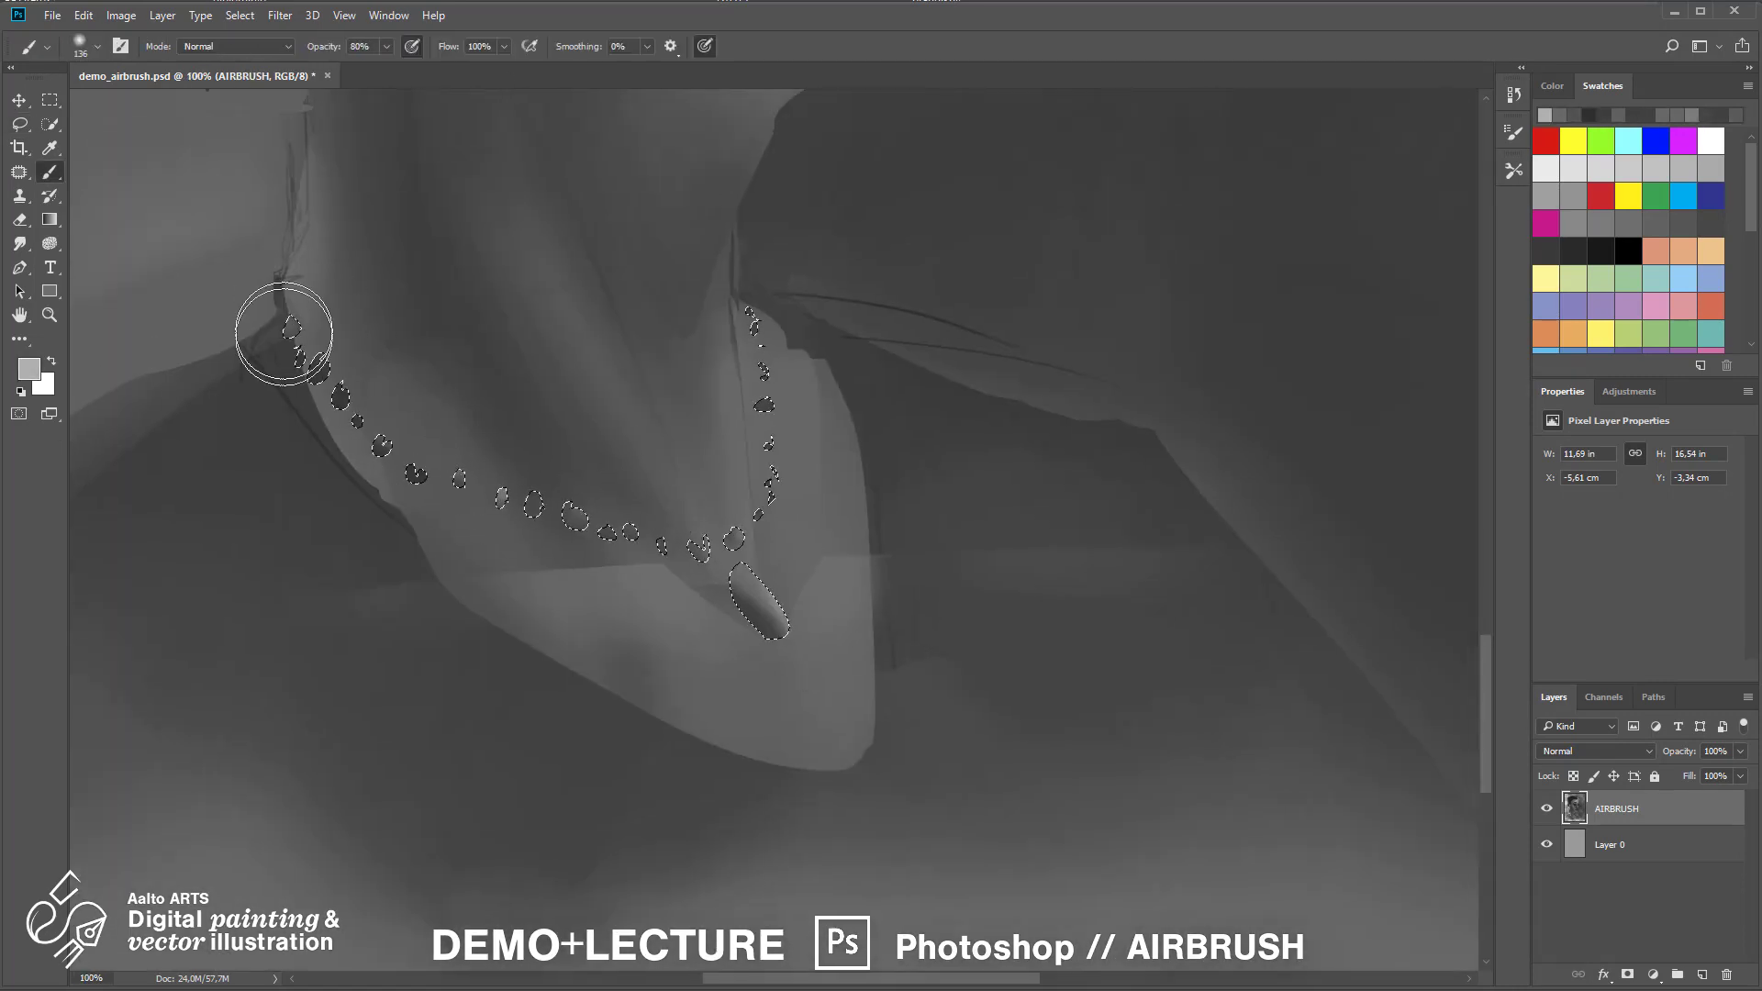
pyautogui.hotkey('ctrl', '-')
pyautogui.hotkey('ctrl', '-')
pyautogui.hotkey('ctrl', '-')
pyautogui.hotkey('ctrl', '-')
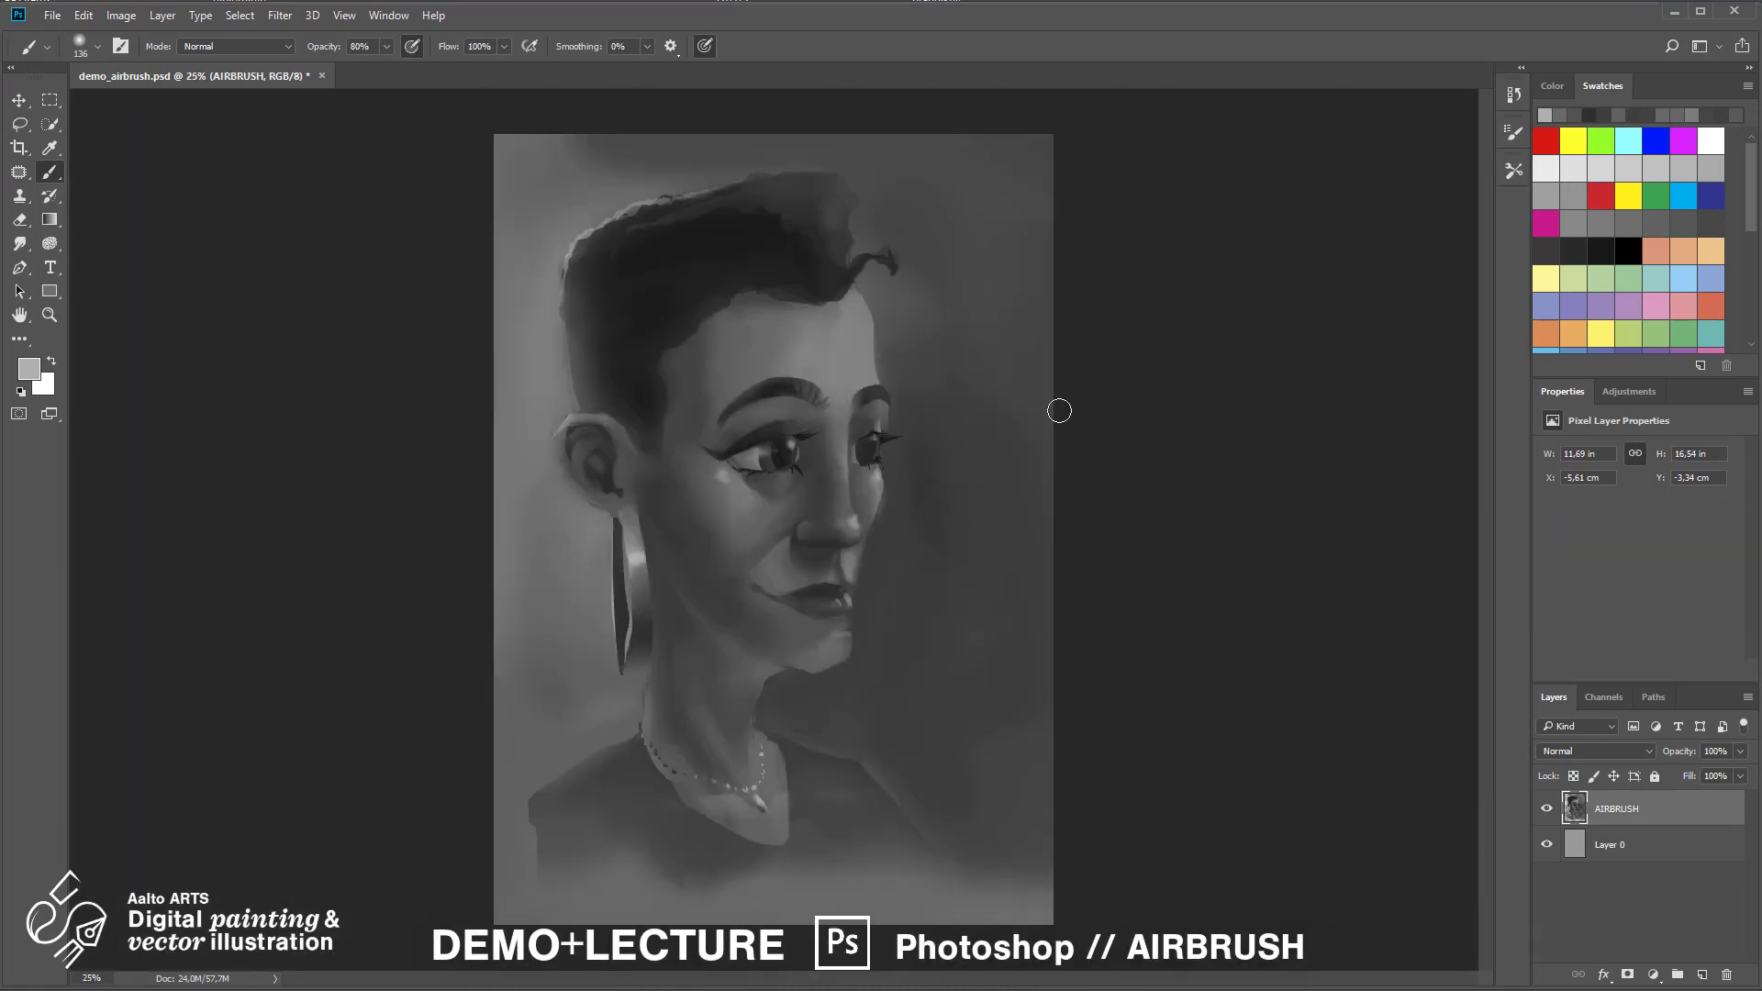
# Lasso the far shoulder, airbrush it with a sampled dark tone, deselect, and lighten the near shoulder's outer edge
pyautogui.press('l')
pyautogui.moveTo(778, 732)
pyautogui.mouseDown()
pyautogui.moveTo(904, 752)
pyautogui.moveTo(872, 757)
pyautogui.moveTo(934, 866)
pyautogui.mouseUp()
pyautogui.press('b')
pyautogui.keyDown('alt'); pyautogui.click(853, 725); pyautogui.keyUp('alt')
pyautogui.hotkey('ctrl', 'd')
pyautogui.keyDown('alt'); pyautogui.click(874, 789); pyautogui.keyUp('alt')
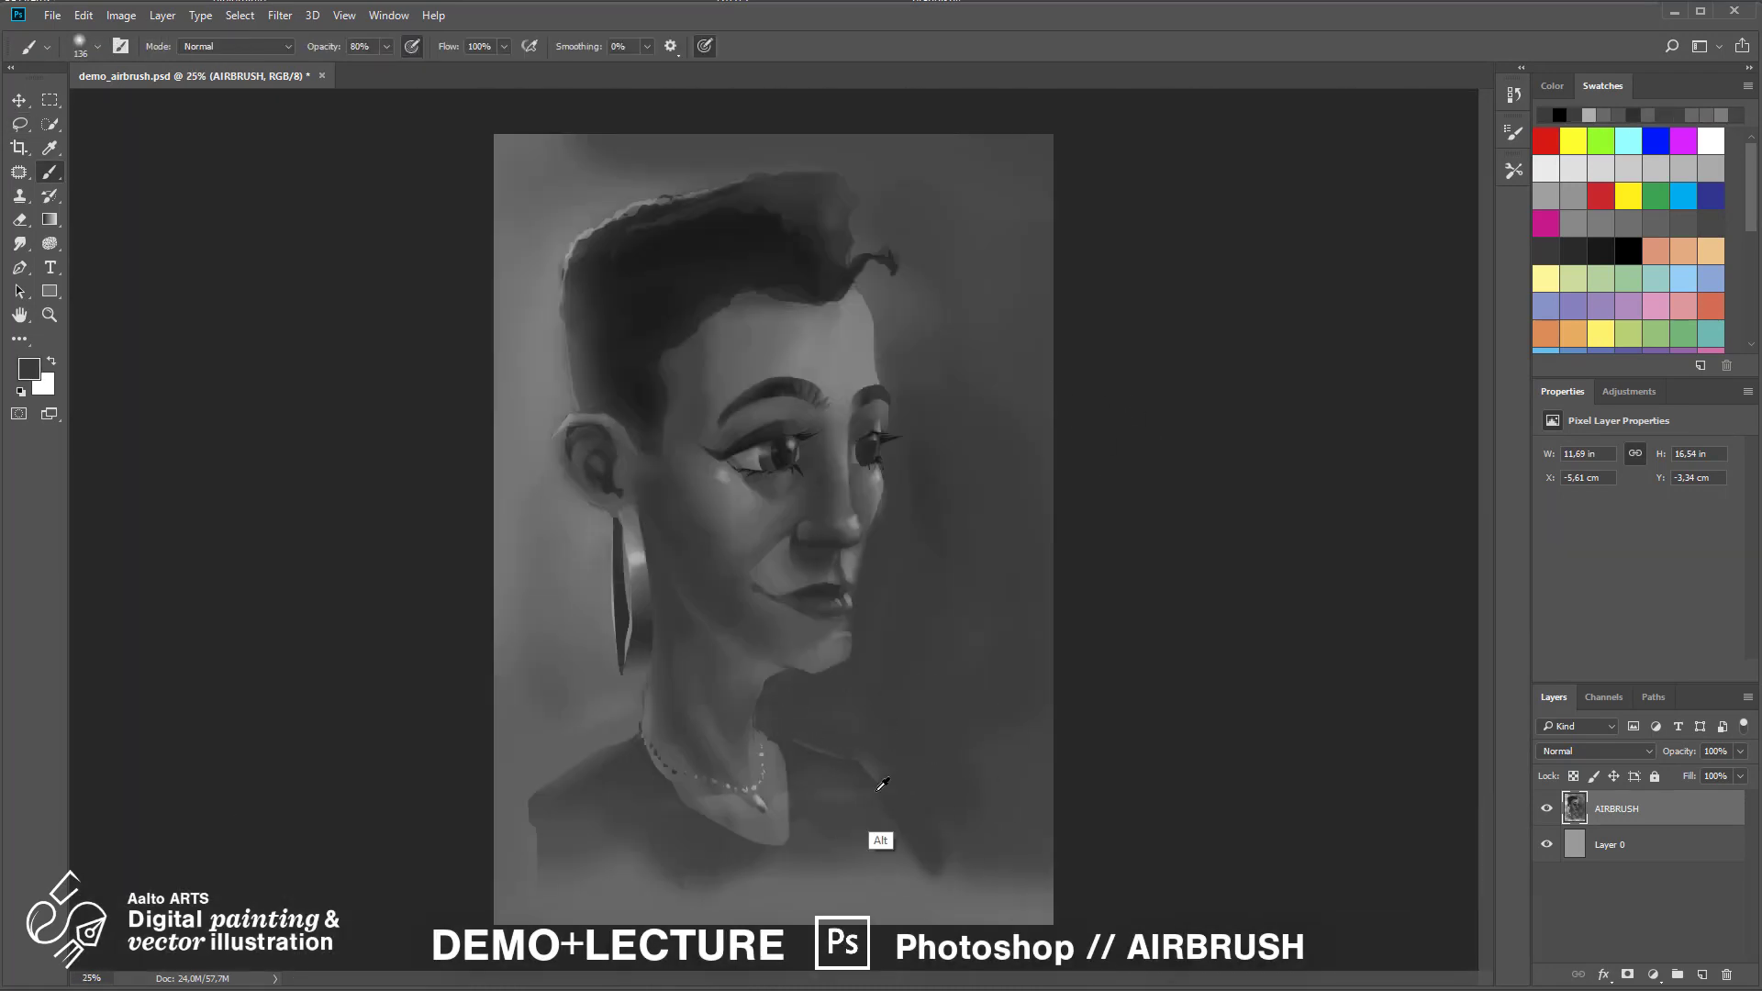
pyautogui.keyDown('alt'); pyautogui.click(714, 493); pyautogui.keyUp('alt')
pyautogui.moveTo(530, 800); pyautogui.dragTo(538, 839)
# Lasso a small patch in the ear, airbrush it with tones sampled from the adjacent skin, and deselect
pyautogui.scroll(2, 651, 500)
pyautogui.press('l')
pyautogui.moveTo(460, 373)
pyautogui.mouseDown()
pyautogui.moveTo(581, 504)
pyautogui.moveTo(576, 431)
pyautogui.moveTo(473, 399)
pyautogui.mouseUp()
pyautogui.press('b')
pyautogui.keyDown('alt'); pyautogui.click(551, 466); pyautogui.keyUp('alt')
pyautogui.keyDown('alt'); pyautogui.click(541, 495); pyautogui.keyUp('alt')
pyautogui.hotkey('ctrl', 'd')
pyautogui.hotkey('ctrl', '-')
pyautogui.hotkey('ctrl', '-')
pyautogui.hotkey('ctrl', '+')
pyautogui.hotkey('ctrl', '+')
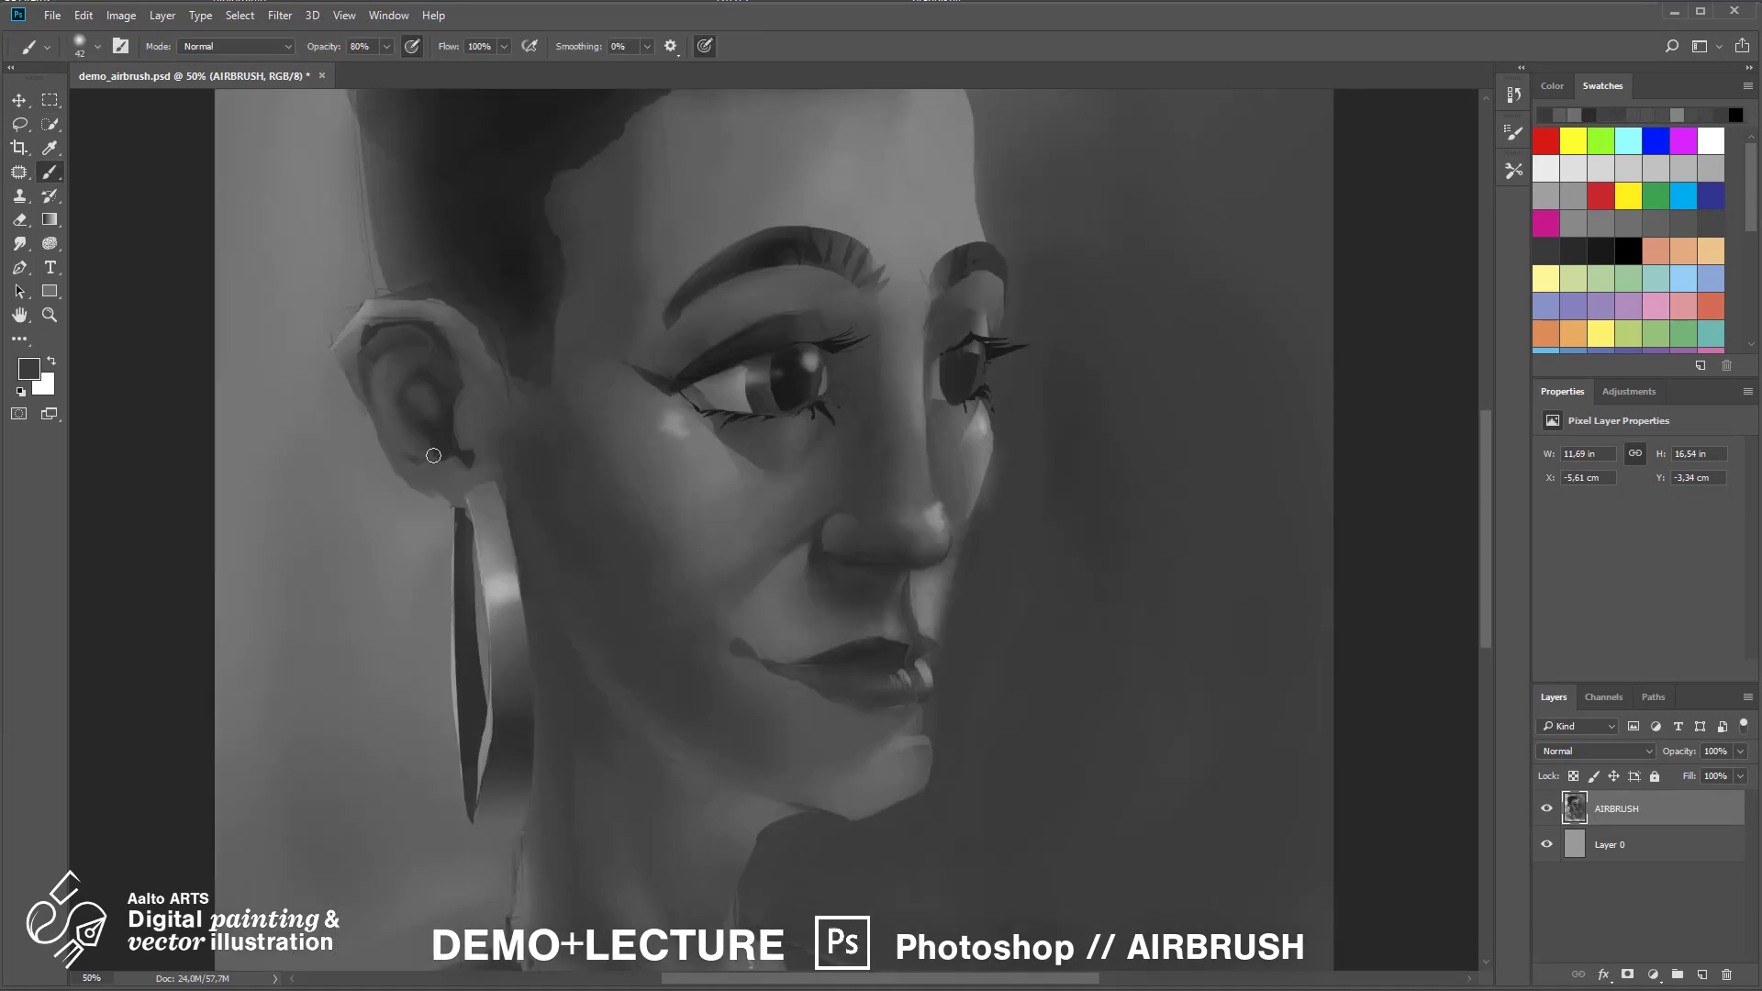
# Smooth the shading in the lower inner ear with an airbrush stroke and save the document
pyautogui.moveTo(433, 455); pyautogui.dragTo(398, 443)
pyautogui.hotkey('ctrl', '-')
pyautogui.hotkey('ctrl', '-')
pyautogui.hotkey('ctrl', '-')
pyautogui.hotkey('ctrl', '+')
pyautogui.hotkey('ctrl', '+')
pyautogui.hotkey('ctrl', '+')
pyautogui.hotkey('ctrl', '-')
pyautogui.hotkey('ctrl', 's')
# Lasso a small area at the ear's outer rim and shade it with a dark tone sampled from the ear
pyautogui.moveTo(696, 456); pyautogui.dragTo(612, 364)
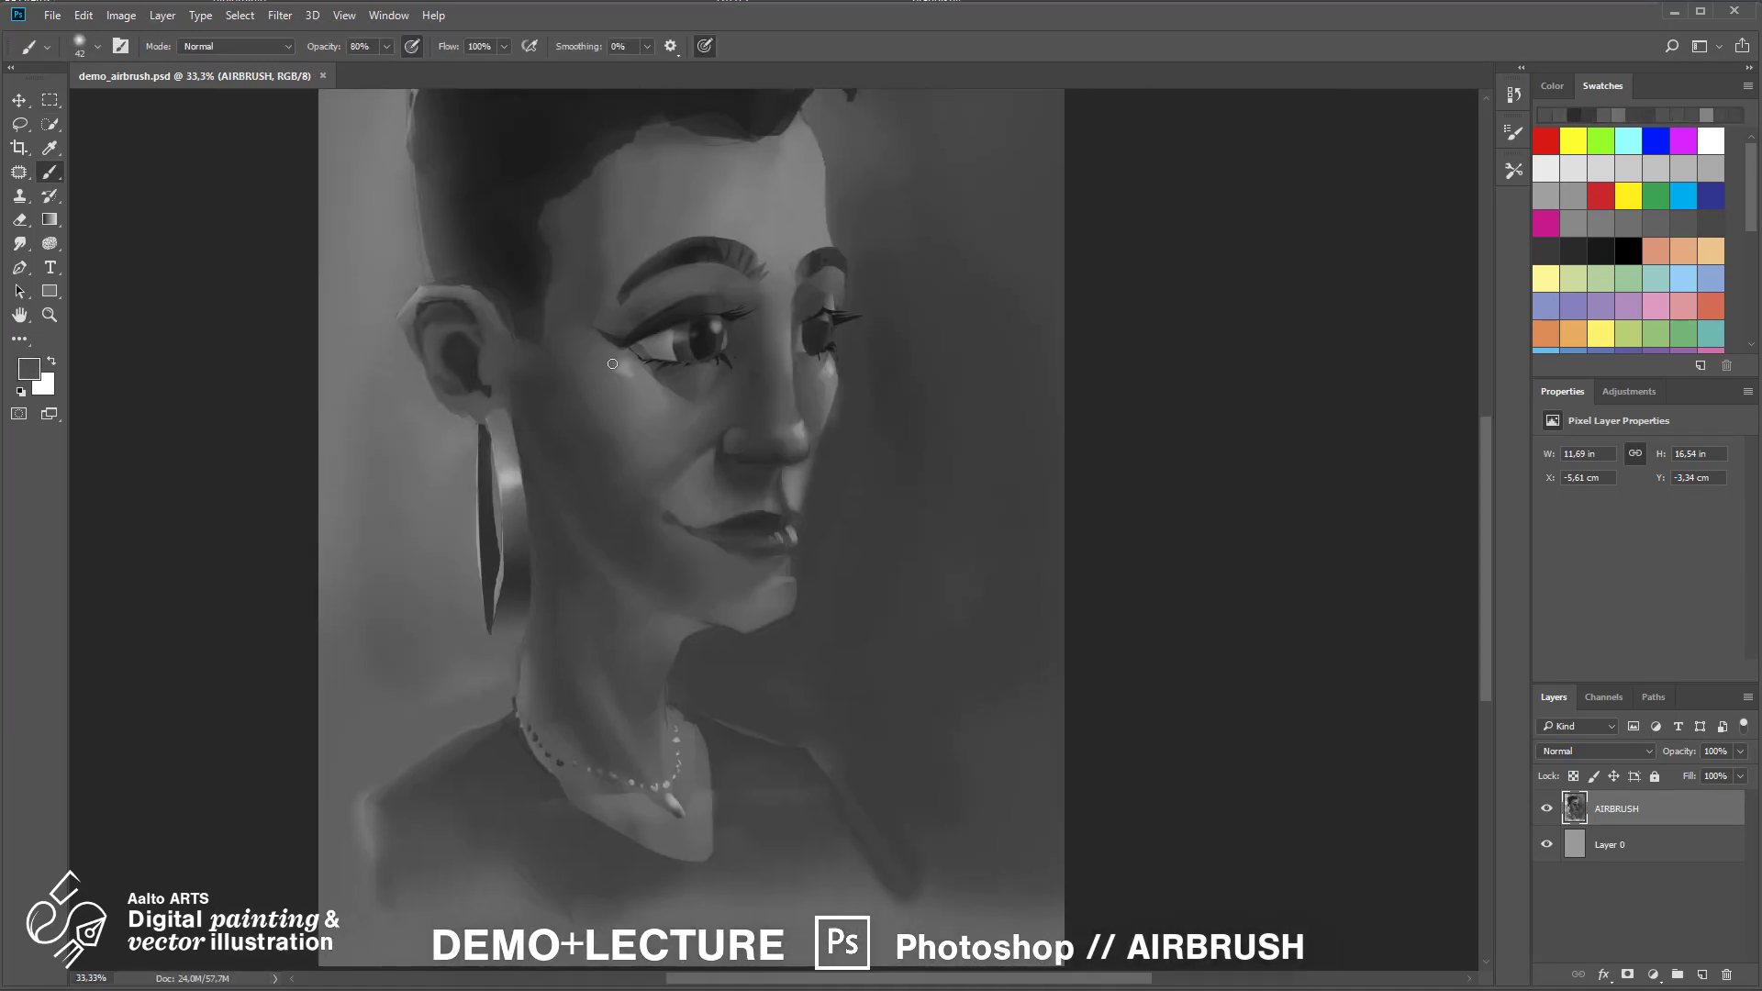
pyautogui.press('l')
pyautogui.moveTo(404, 337)
pyautogui.mouseDown()
pyautogui.moveTo(424, 314)
pyautogui.moveTo(417, 343)
pyautogui.mouseUp()
pyautogui.press('b')
pyautogui.keyDown('alt'); pyautogui.click(431, 323); pyautogui.keyUp('alt')
pyautogui.hotkey('ctrl', '-')
pyautogui.hotkey('ctrl', '+')
pyautogui.hotkey('ctrl', '+')
# Lasso the far eye's iris and airbrush both eyes with tones sampled from the near eye at 20% opacity
pyautogui.press('l')
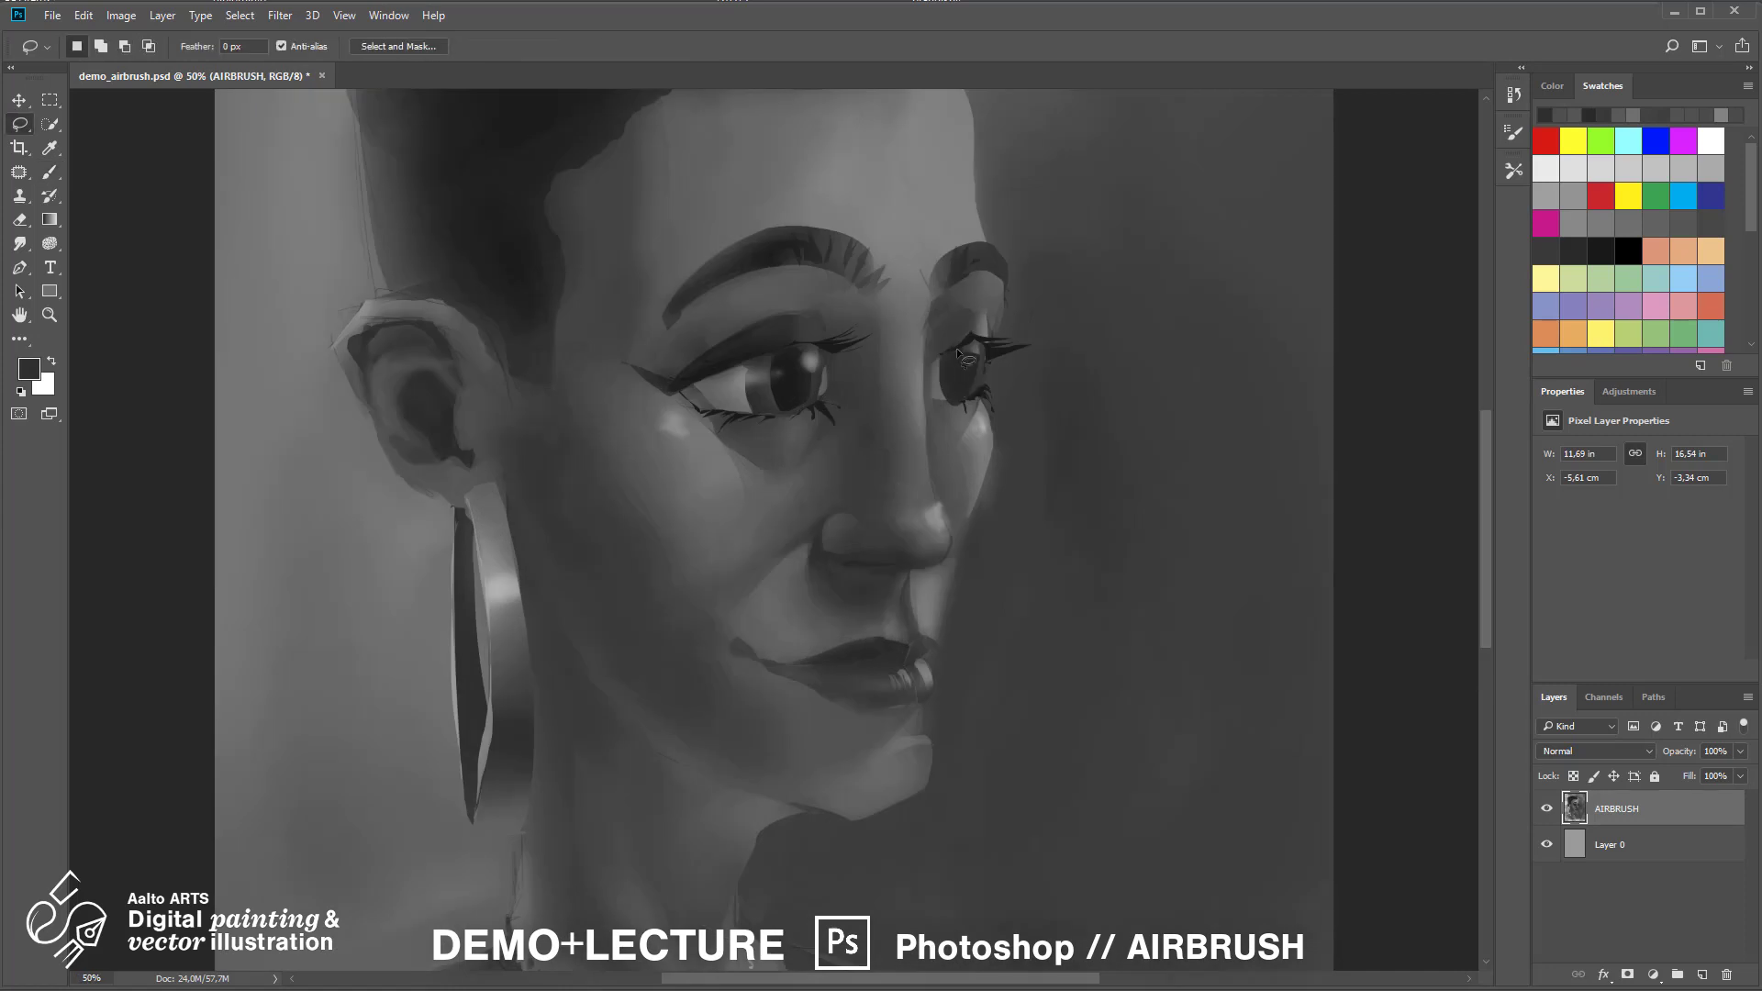
pyautogui.press('b')
pyautogui.keyDown('alt'); pyautogui.click(735, 389); pyautogui.keyUp('alt')
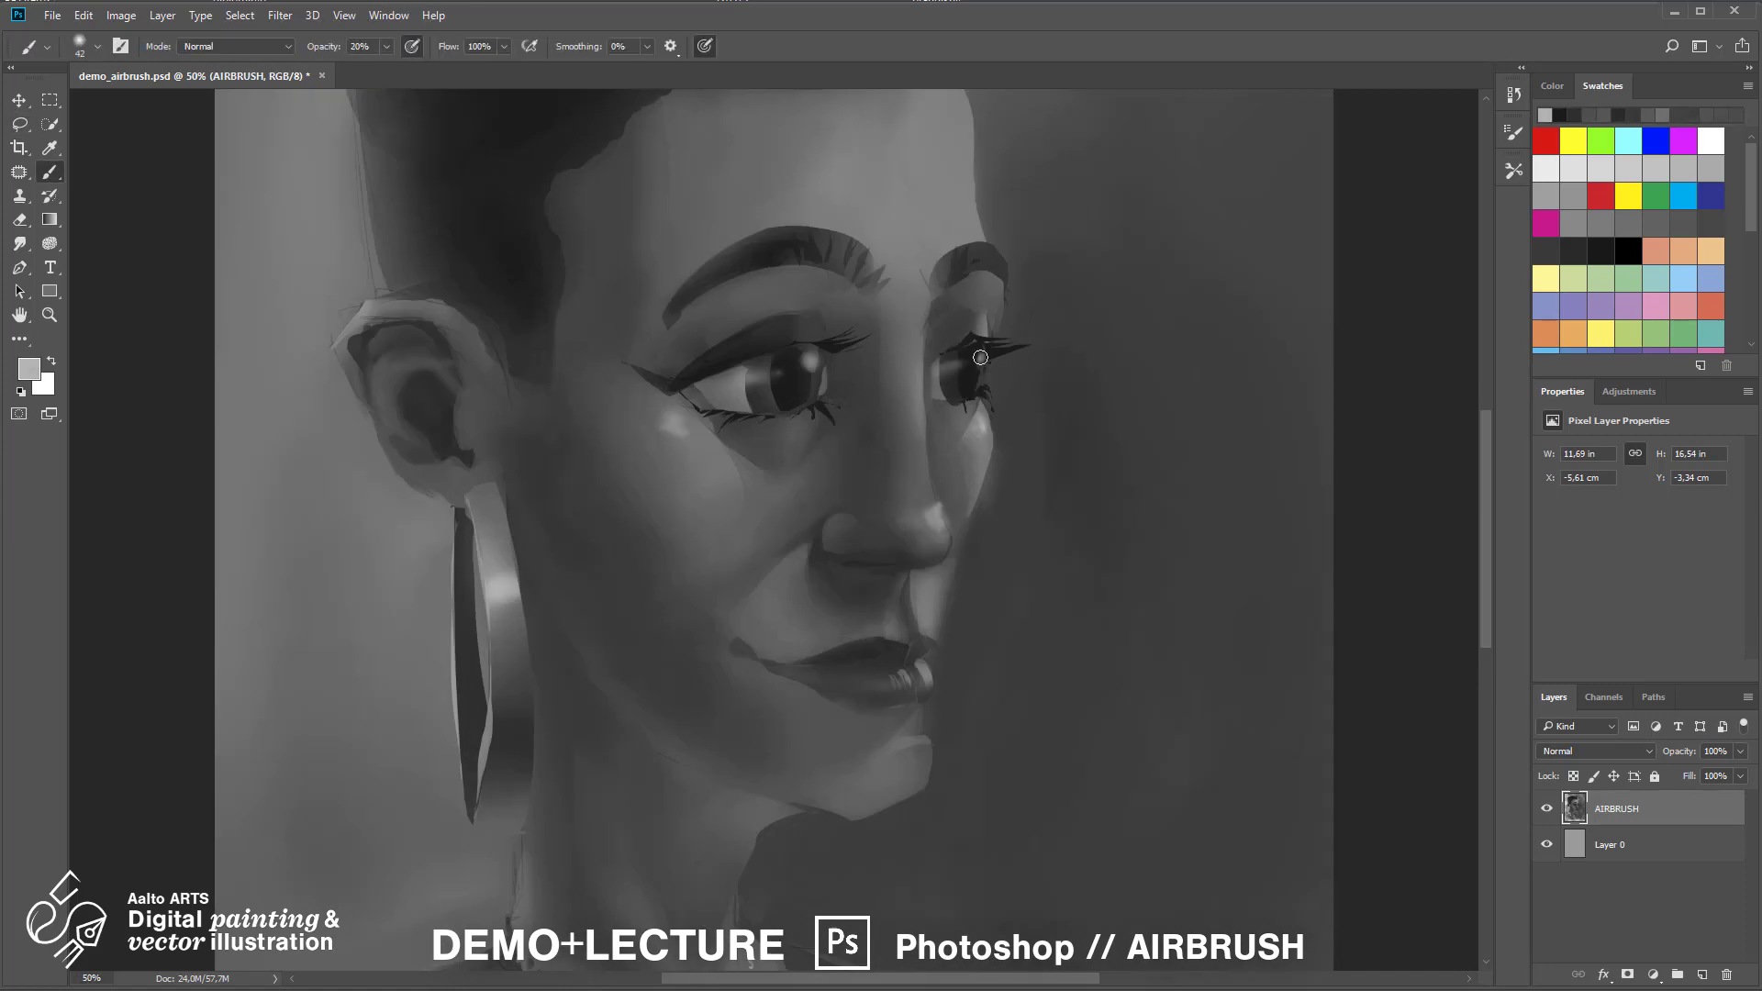
pyautogui.keyDown('alt'); pyautogui.click(734, 355); pyautogui.keyUp('alt')
pyautogui.moveTo(705, 386); pyautogui.dragTo(817, 349)
pyautogui.keyDown('alt'); pyautogui.click(795, 354); pyautogui.keyUp('alt')
pyautogui.moveTo(950, 363)
pyautogui.mouseDown()
pyautogui.moveTo(930, 371)
pyautogui.moveTo(929, 333)
pyautogui.mouseUp()
# Adjust the brush, softly shade the near upper eyelid below the eyebrow with sampled tones, and save the document
pyautogui.rightClick(818, 299)
pyautogui.moveTo(838, 298); pyautogui.dragTo(692, 299)
pyautogui.keyDown('alt'); pyautogui.click(872, 293); pyautogui.keyUp('alt')
pyautogui.moveTo(811, 316)
pyautogui.mouseDown()
pyautogui.moveTo(740, 319)
pyautogui.moveTo(787, 305)
pyautogui.mouseUp()
pyautogui.keyDown('alt'); pyautogui.click(926, 286); pyautogui.keyUp('alt')
pyautogui.hotkey('ctrl', '-')
pyautogui.hotkey('ctrl', '-')
pyautogui.hotkey('ctrl', 's')
# Lasso strips above the inner ends of both eyebrows, lighten them with a soft 120 px brush, and deselect
pyautogui.hotkey('ctrl', '+')
pyautogui.hotkey('ctrl', '+')
pyautogui.hotkey('ctrl', '+')
pyautogui.hotkey('ctrl', '-')
pyautogui.hotkey('ctrl', '-')
pyautogui.moveTo(896, 431); pyautogui.dragTo(930, 367)
pyautogui.press('l')
pyautogui.moveTo(914, 294)
pyautogui.mouseDown()
pyautogui.moveTo(960, 288)
pyautogui.moveTo(1035, 327)
pyautogui.mouseUp()
pyautogui.press('b')
pyautogui.keyDown('alt'); pyautogui.click(895, 248); pyautogui.keyUp('alt')
pyautogui.rightClick(877, 279)
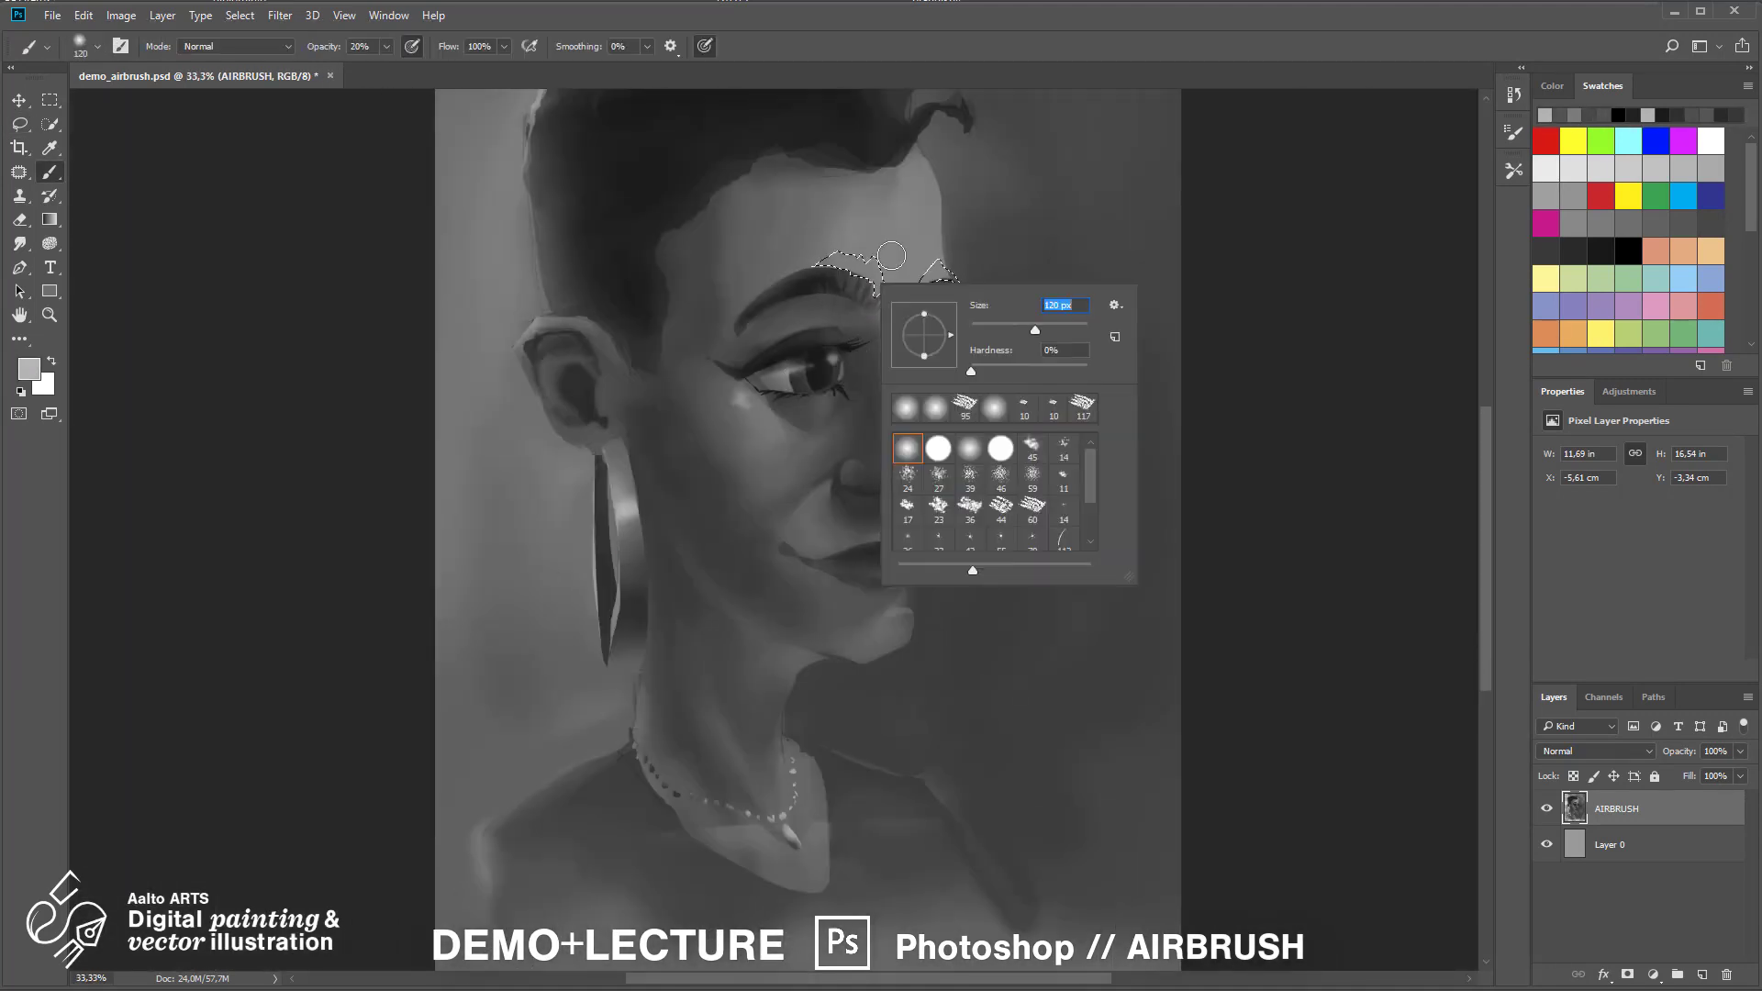
pyautogui.moveTo(830, 262); pyautogui.dragTo(881, 283)
pyautogui.moveTo(954, 275); pyautogui.dragTo(925, 279)
pyautogui.hotkey('ctrl', 'd')
# Airbrush the selected patch at the far eyebrow's outer edge with sampled tones at 100% opacity
pyautogui.keyDown('alt'); pyautogui.click(865, 244); pyautogui.keyUp('alt')
pyautogui.press('0')
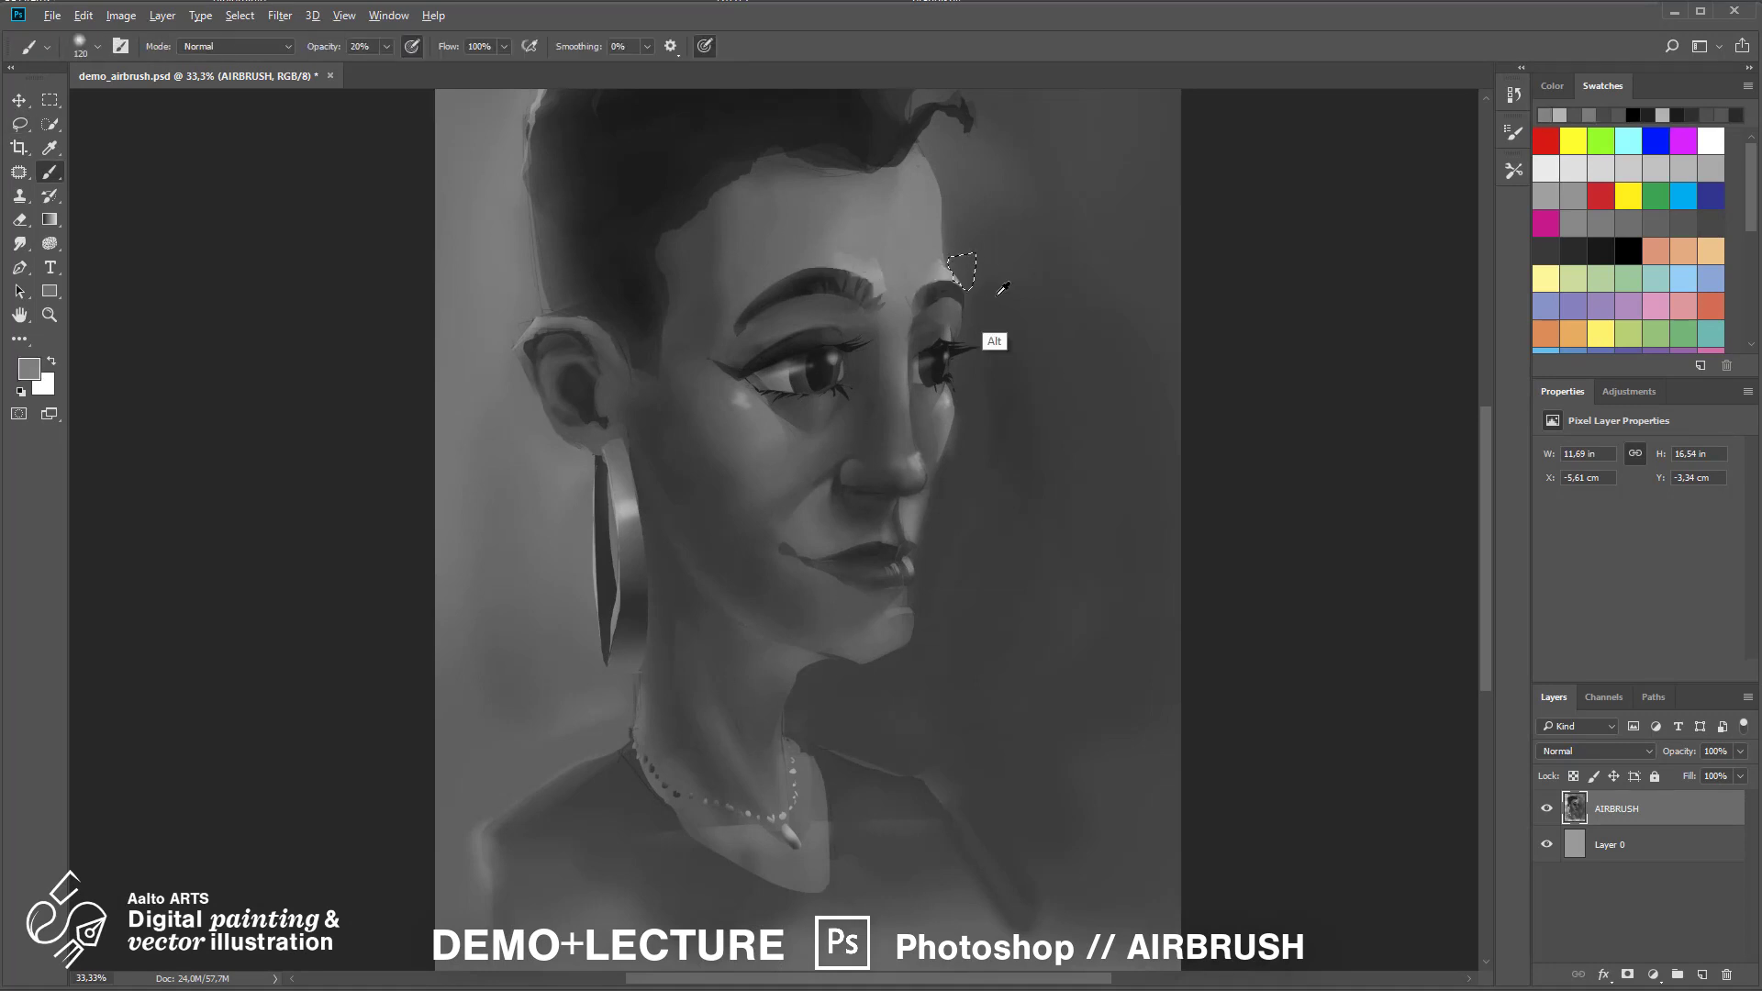
pyautogui.keyDown('alt'); pyautogui.click(961, 270); pyautogui.keyUp('alt')
# Lasso along the far face contour between nose and lips, airbrush it with the sampled background tone, and deselect
pyautogui.press('l')
pyautogui.moveTo(922, 498); pyautogui.dragTo(920, 544)
pyautogui.press('b')
pyautogui.keyDown('alt'); pyautogui.click(940, 523); pyautogui.keyUp('alt')
pyautogui.hotkey('ctrl', 'd')
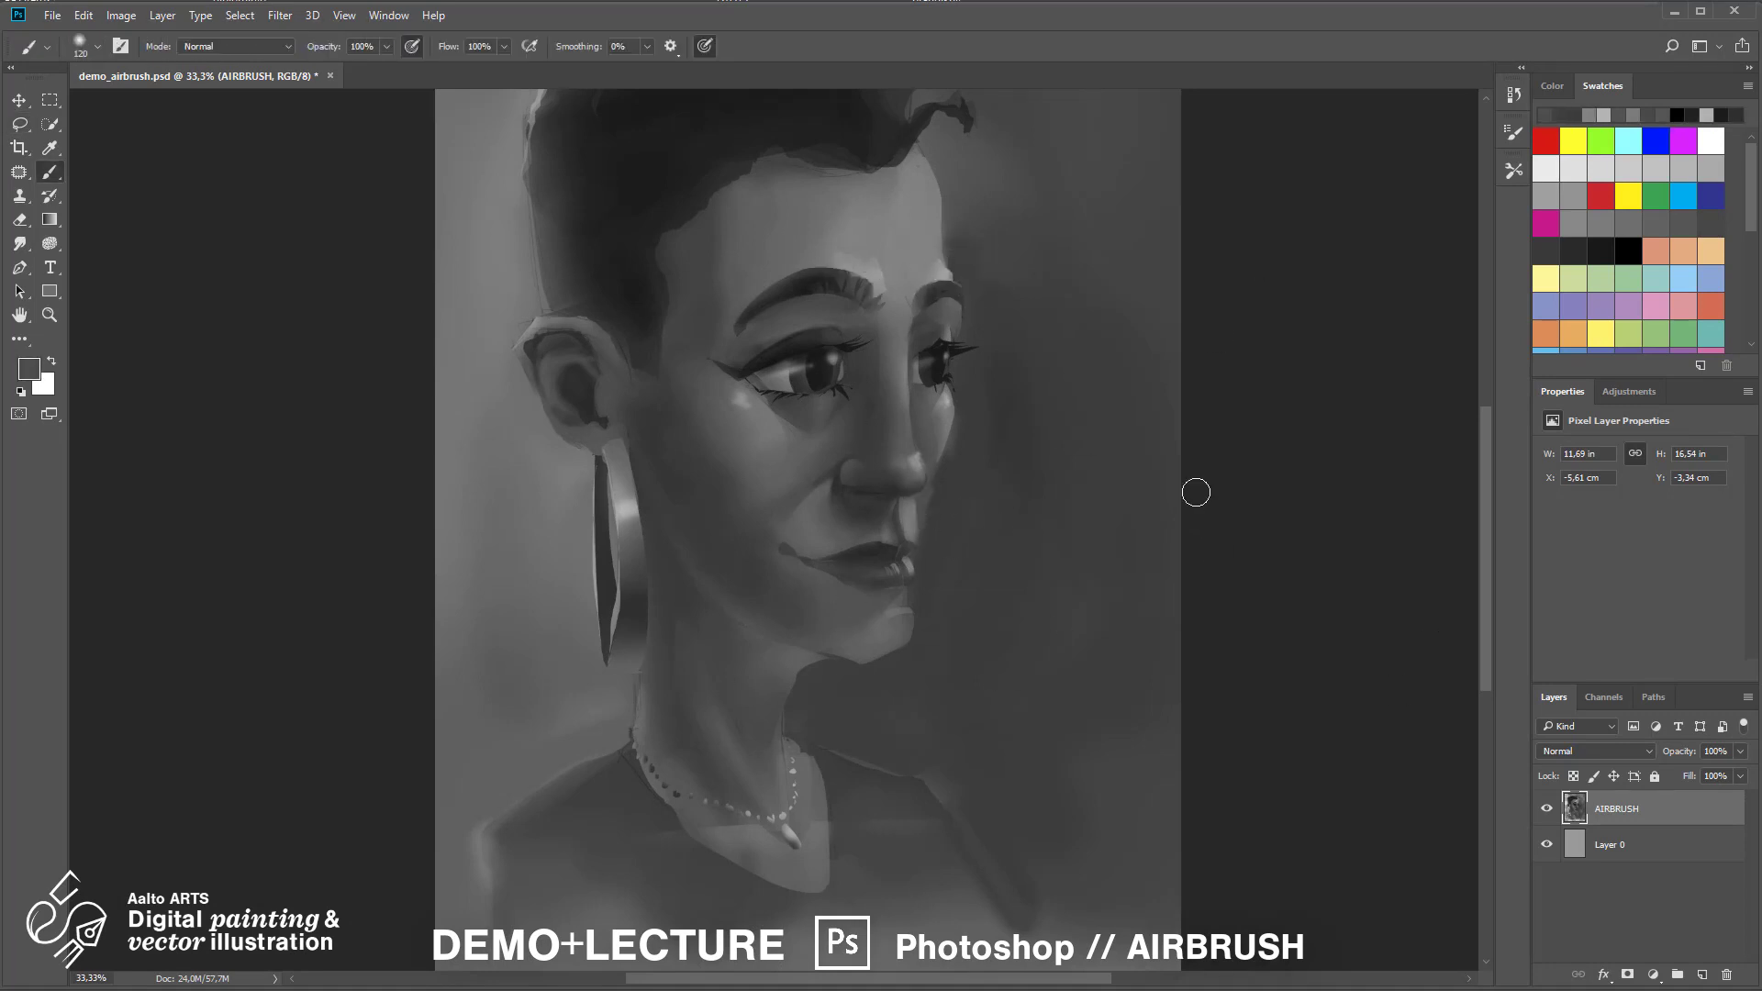
# Lasso the small contour notch just below the nose tip, clean it up with the airbrush, and deselect
pyautogui.hotkey('ctrl', '+')
pyautogui.hotkey('ctrl', '+')
pyautogui.press('l')
pyautogui.moveTo(1090, 466); pyautogui.dragTo(1073, 495)
pyautogui.press('b')
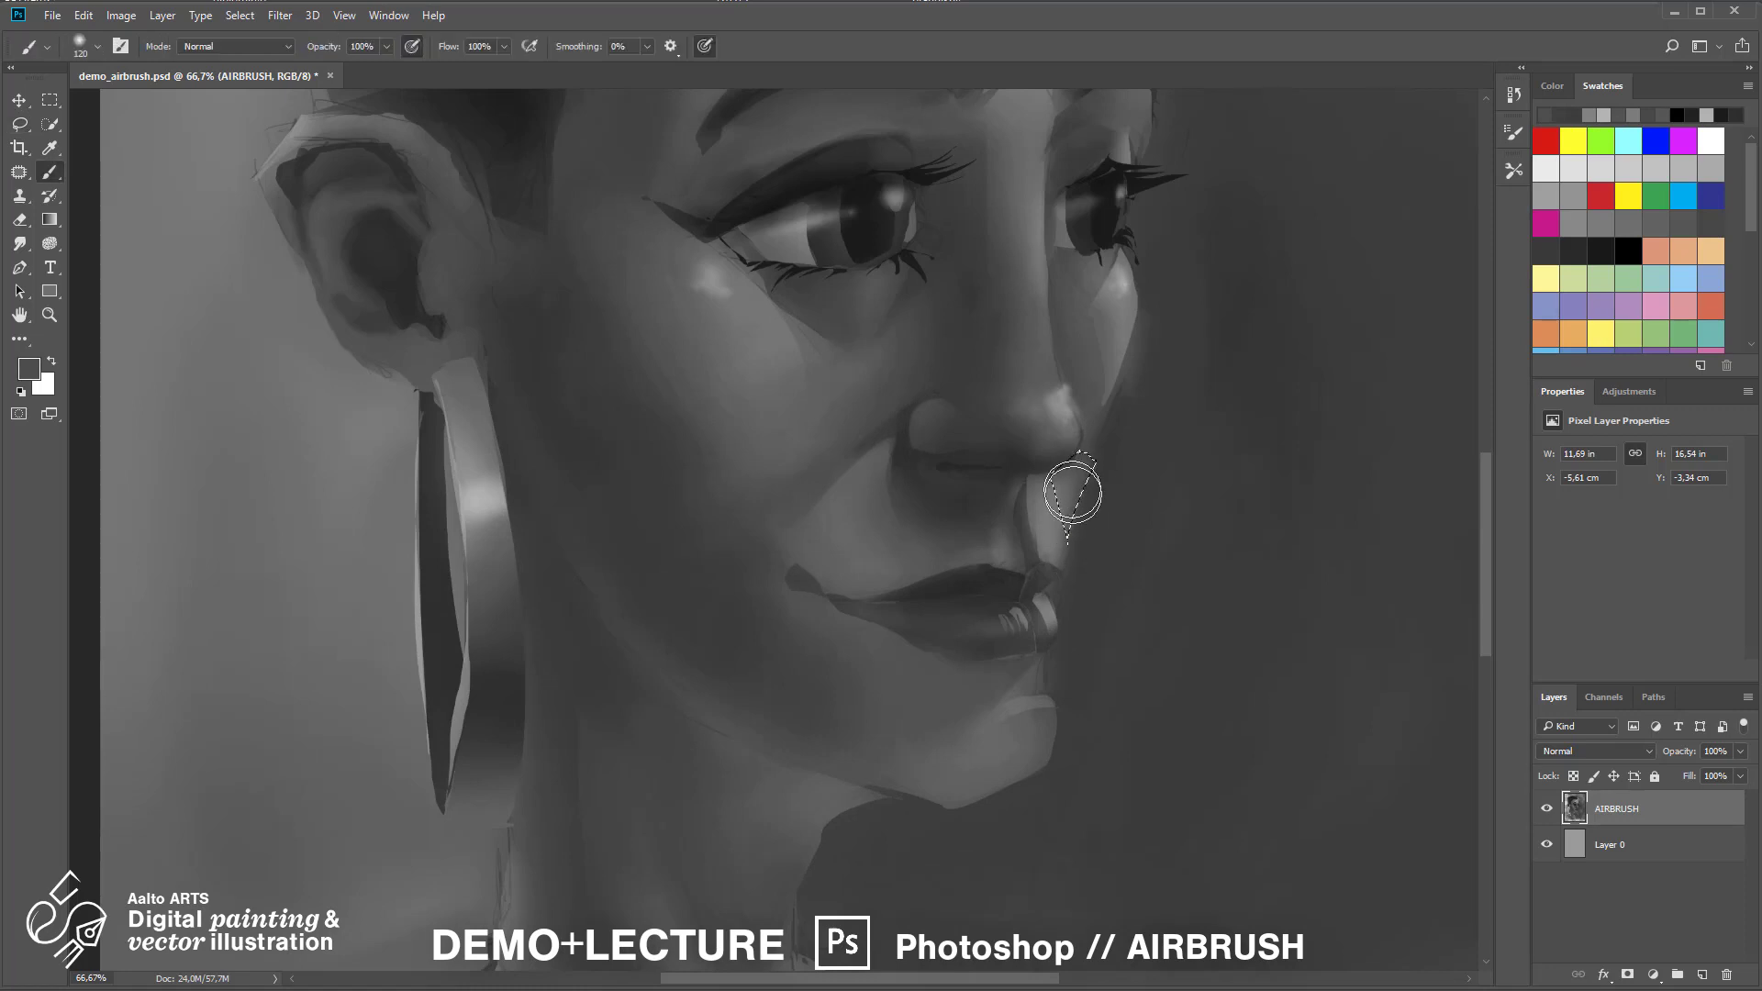
pyautogui.hotkey('ctrl', 'd')
pyautogui.keyDown('alt'); pyautogui.click(1055, 514); pyautogui.keyUp('alt')
# Lasso the near nostril's crease and the strip beneath the near eye's lower lashes, airbrush them with sampled dark tones, and deselect
pyautogui.hotkey('ctrl', '-')
pyautogui.hotkey('ctrl', '-')
pyautogui.hotkey('ctrl', '+')
pyautogui.hotkey('ctrl', '+')
pyautogui.press('l')
pyautogui.moveTo(827, 546); pyautogui.dragTo(848, 585)
pyautogui.press('b')
pyautogui.keyDown('alt'); pyautogui.click(904, 576); pyautogui.keyUp('alt')
pyautogui.hotkey('ctrl', 'd')
pyautogui.hotkey('ctrl', '-')
pyautogui.hotkey('ctrl', '-')
pyautogui.hotkey('ctrl', '-')
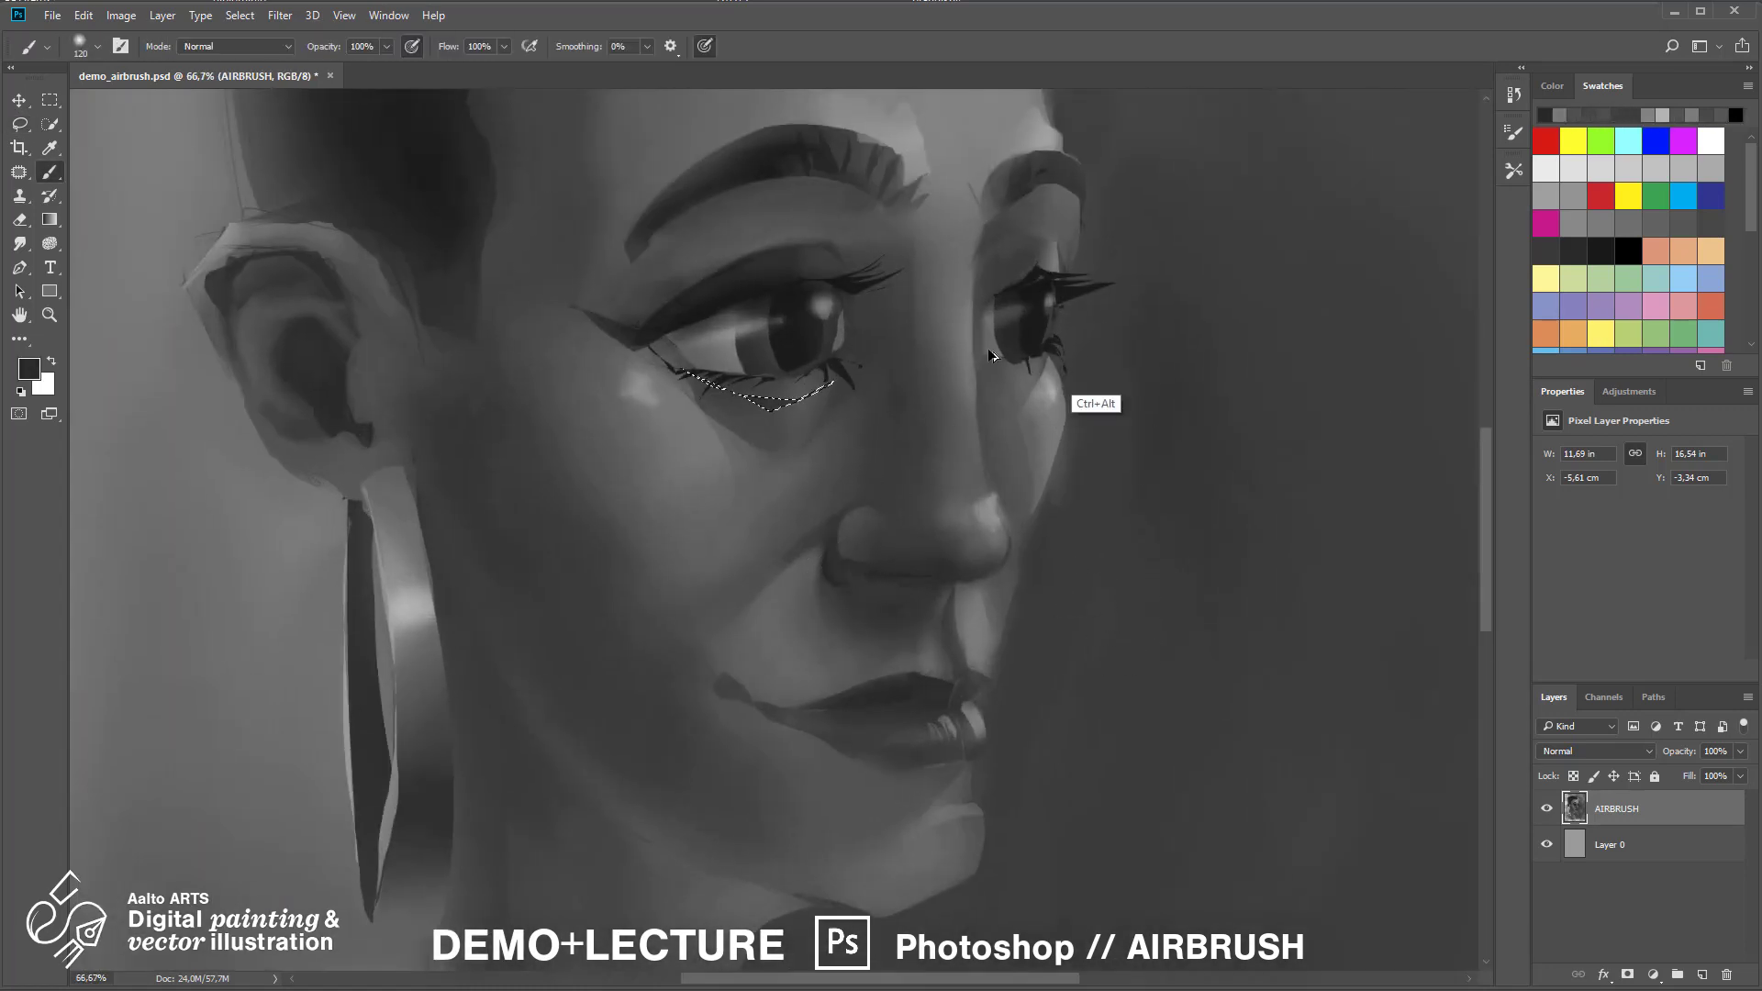
pyautogui.hotkey('ctrl', '+')
pyautogui.hotkey('ctrl', '+')
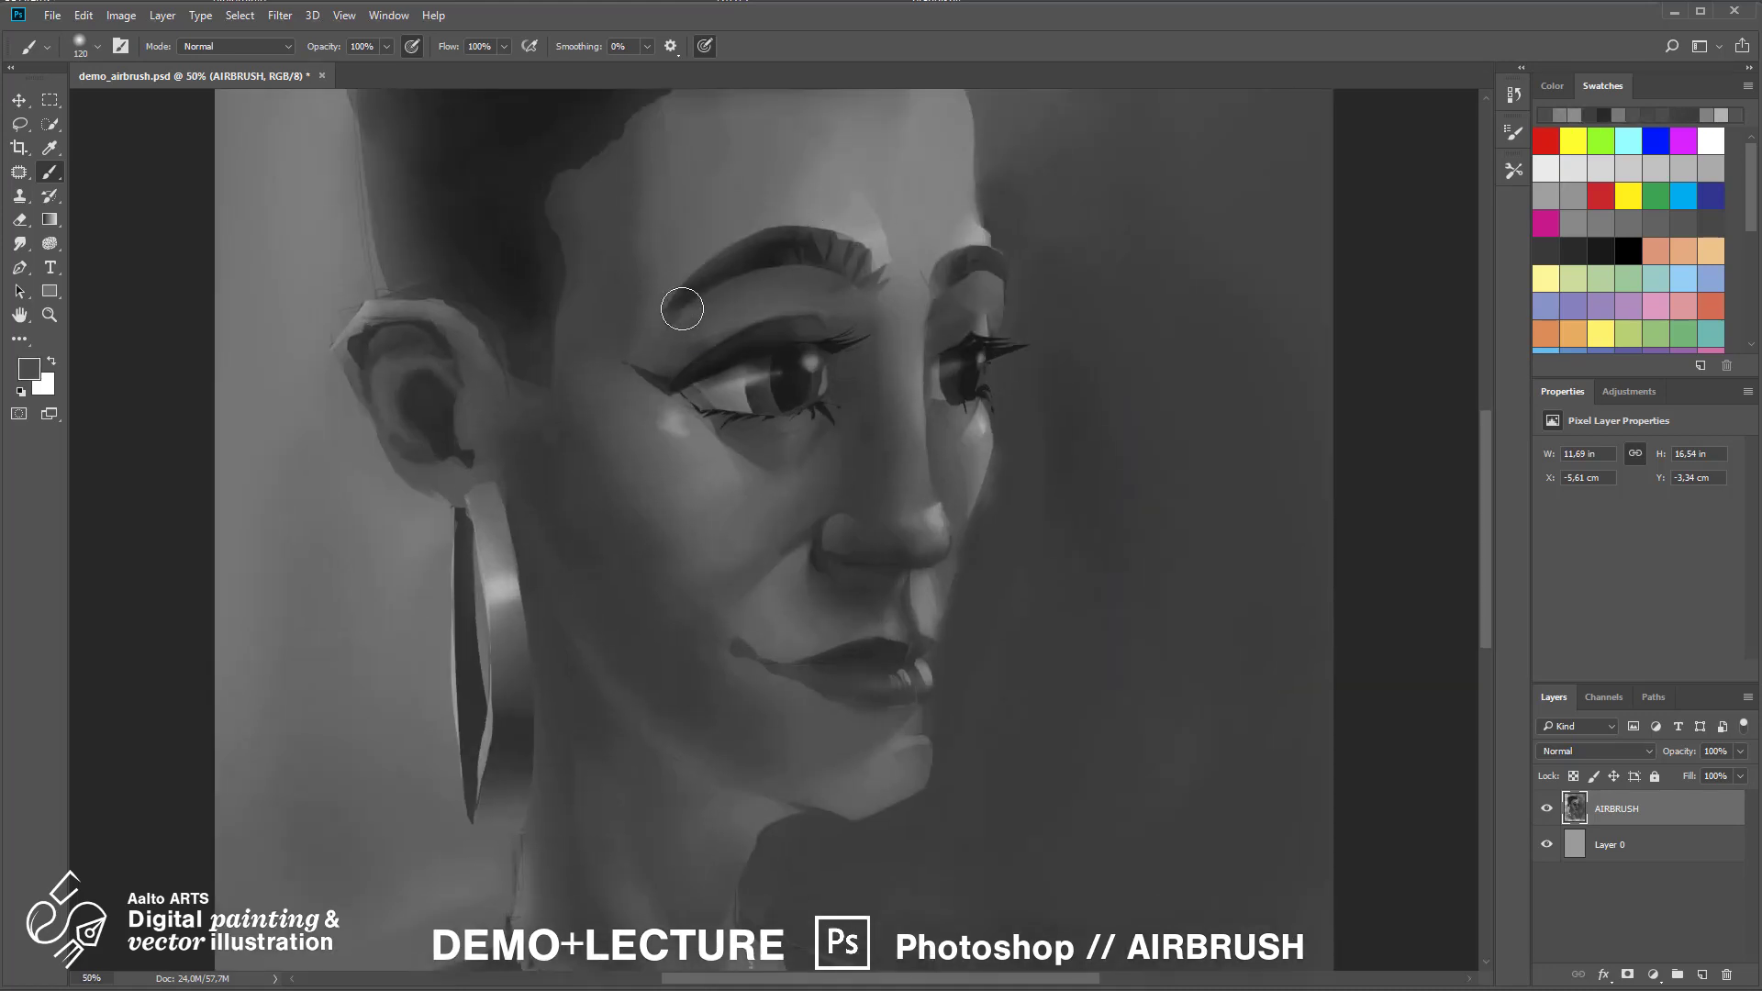
# Lasso the outer part of the near eyebrow, airbrush it with a sampled dark tone, and deselect
pyautogui.press('l')
pyautogui.moveTo(721, 257)
pyautogui.mouseDown()
pyautogui.moveTo(731, 268)
pyautogui.moveTo(692, 287)
pyautogui.mouseUp()
pyautogui.press('b')
pyautogui.keyDown('alt'); pyautogui.click(679, 371); pyautogui.keyUp('alt')
pyautogui.hotkey('ctrl', 'd')
pyautogui.hotkey('ctrl', '-')
pyautogui.hotkey('ctrl', '-')
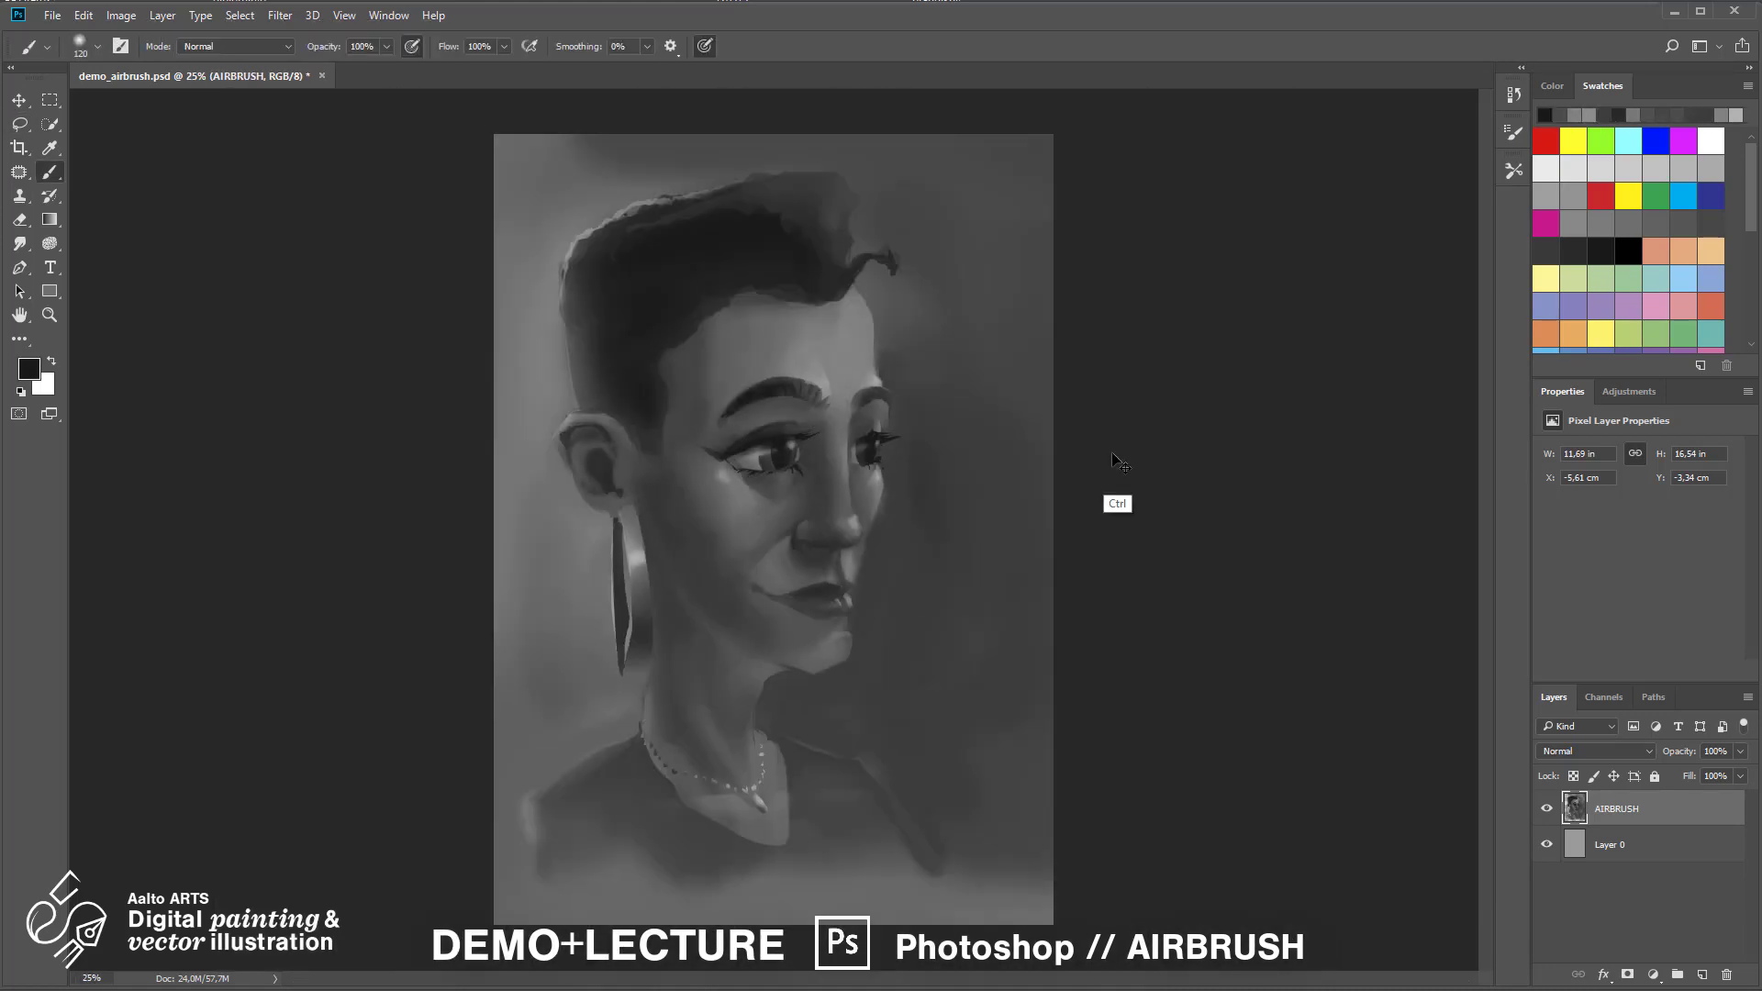
# Airbrush the shadow along the jaw and upper neck behind the earring with sampled dark tones at 20% opacity
pyautogui.hotkey('ctrl', '+')
pyautogui.press('w')
pyautogui.moveTo(628, 504)
pyautogui.mouseDown()
pyautogui.moveTo(656, 641)
pyautogui.moveTo(633, 679)
pyautogui.moveTo(617, 526)
pyautogui.moveTo(618, 557)
pyautogui.mouseUp()
pyautogui.press('b')
pyautogui.hotkey('ctrl', 'd')
pyautogui.press('2')
pyautogui.keyDown('alt'); pyautogui.click(655, 681); pyautogui.keyUp('alt')
pyautogui.moveTo(648, 642)
pyautogui.mouseDown()
pyautogui.moveTo(628, 567)
pyautogui.moveTo(661, 679)
pyautogui.mouseUp()
pyautogui.keyDown('alt'); pyautogui.click(644, 633); pyautogui.keyUp('alt')
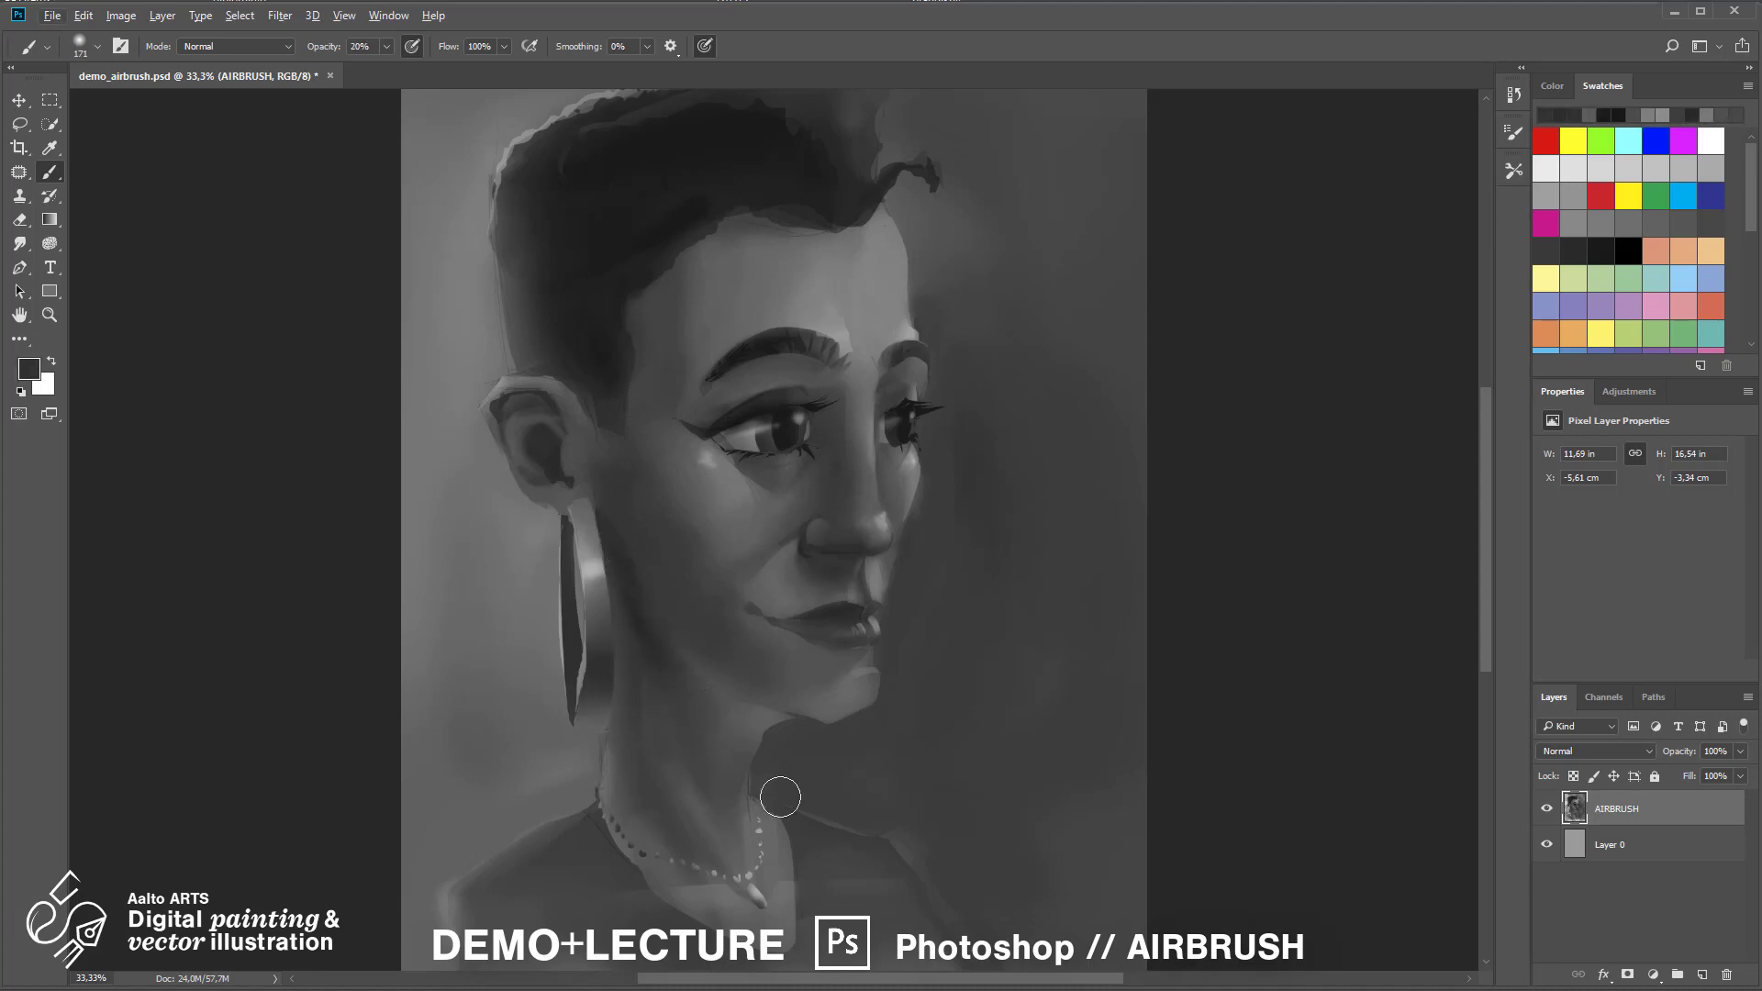
# Airbrush across the chest skin inside the neckline with locally sampled tones to blend it
pyautogui.moveTo(779, 795); pyautogui.dragTo(903, 523)
pyautogui.keyDown('alt'); pyautogui.click(806, 601); pyautogui.keyUp('alt')
pyautogui.keyDown('alt'); pyautogui.click(896, 609); pyautogui.keyUp('alt')
pyautogui.moveTo(811, 599); pyautogui.dragTo(904, 619)
# Lasso a tiny area where the earring meets the earlobe and retouch it with the airbrush
pyautogui.moveTo(1082, 480); pyautogui.dragTo(1043, 626)
pyautogui.hotkey('ctrl', '+')
pyautogui.press('l')
pyautogui.moveTo(597, 321); pyautogui.dragTo(595, 317)
pyautogui.press('b')
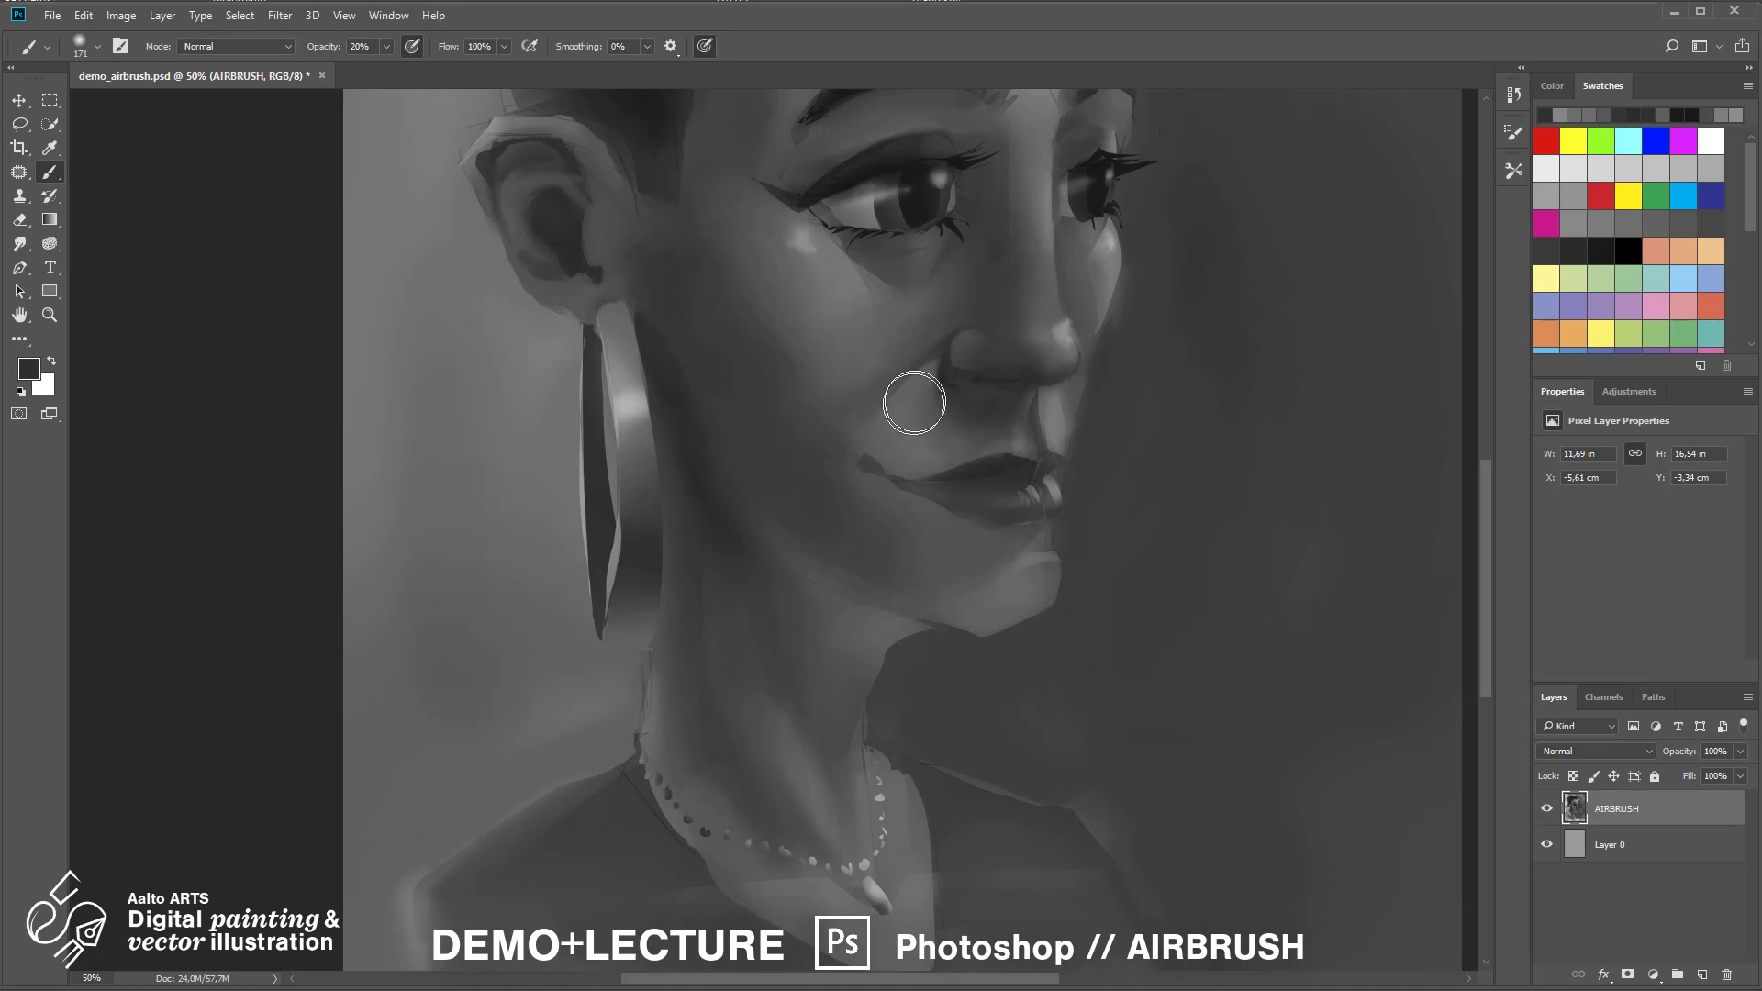
pyautogui.hotkey('ctrl', '-')
pyautogui.hotkey('ctrl', '-')
pyautogui.hotkey('ctrl', '-')
pyautogui.hotkey('ctrl', '+')
pyautogui.hotkey('ctrl', '+')
# Airbrush the sideburn in front of the ear with a sampled dark tone and save the document
pyautogui.keyDown('alt'); pyautogui.click(582, 384); pyautogui.keyUp('alt')
pyautogui.moveTo(582, 384); pyautogui.dragTo(615, 431)
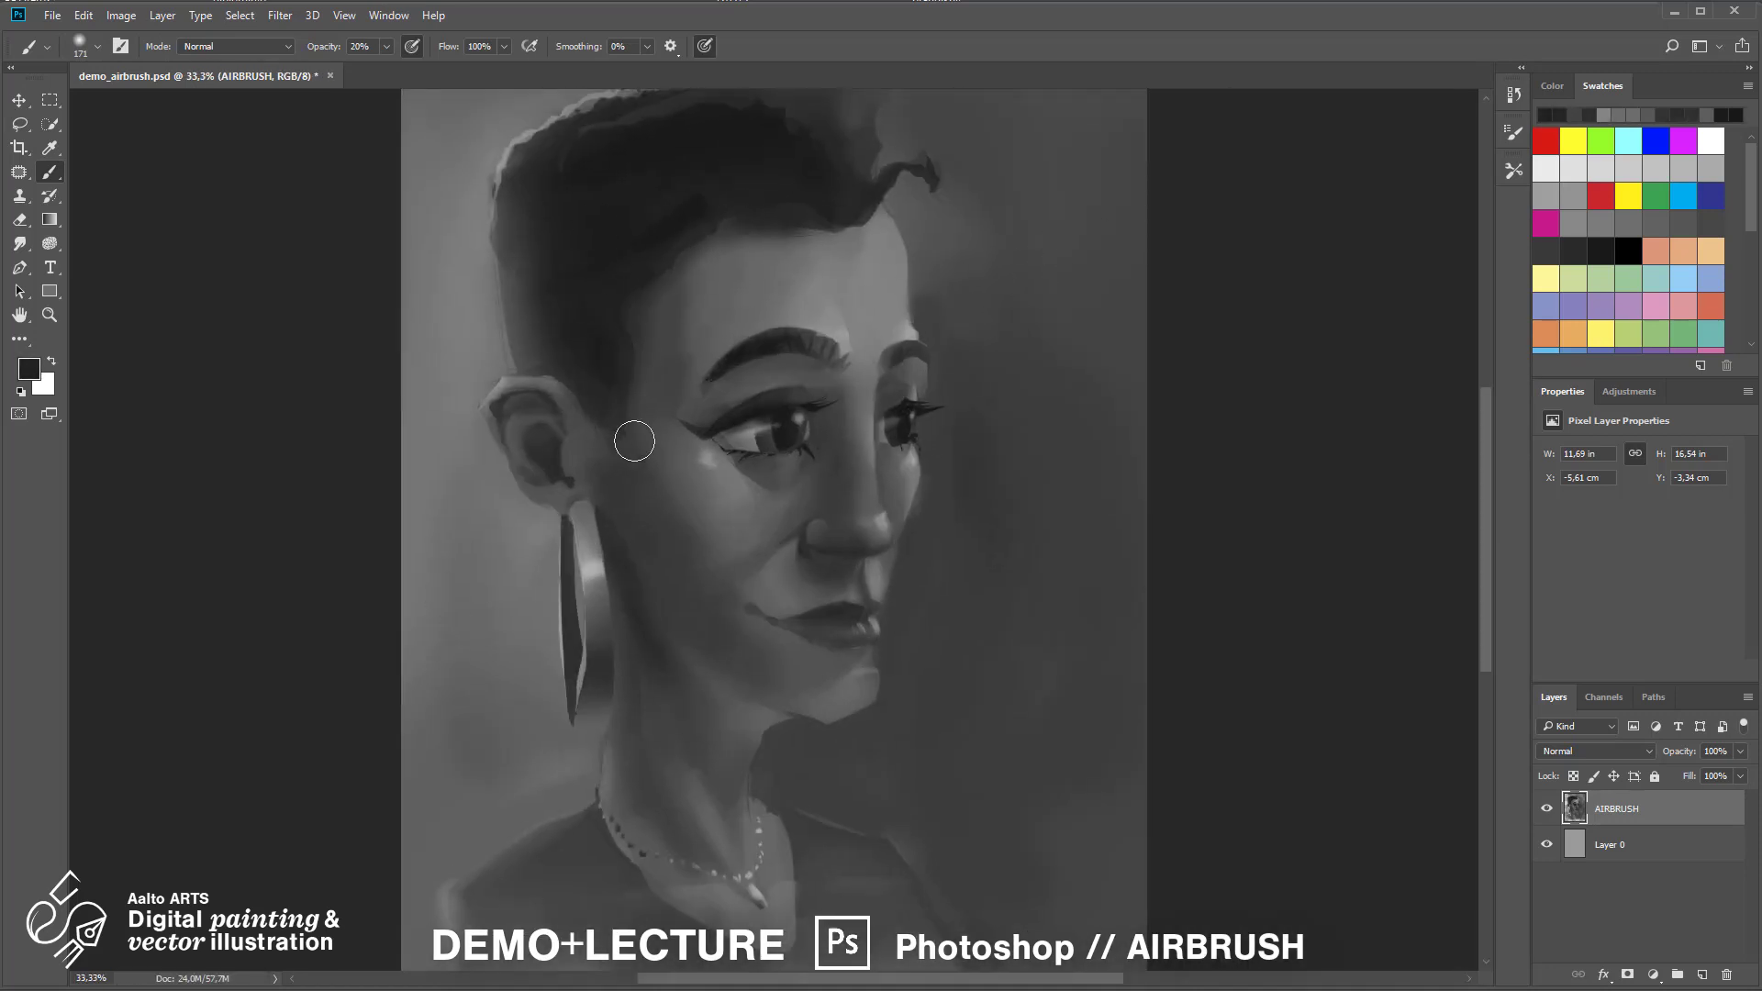
pyautogui.moveTo(941, 112); pyautogui.dragTo(862, 271)
pyautogui.hotkey('ctrl', 's')
# Airbrush along the back edge of the hair with the sampled background tone at 70% opacity and deselect
pyautogui.moveTo(885, 507)
pyautogui.mouseDown()
pyautogui.moveTo(927, 346)
pyautogui.moveTo(872, 281)
pyautogui.mouseUp()
pyautogui.press('l')
pyautogui.press('b')
pyautogui.keyDown('alt'); pyautogui.click(385, 297); pyautogui.keyUp('alt')
pyautogui.moveTo(409, 292); pyautogui.dragTo(400, 194)
pyautogui.hotkey('ctrl', 'd')
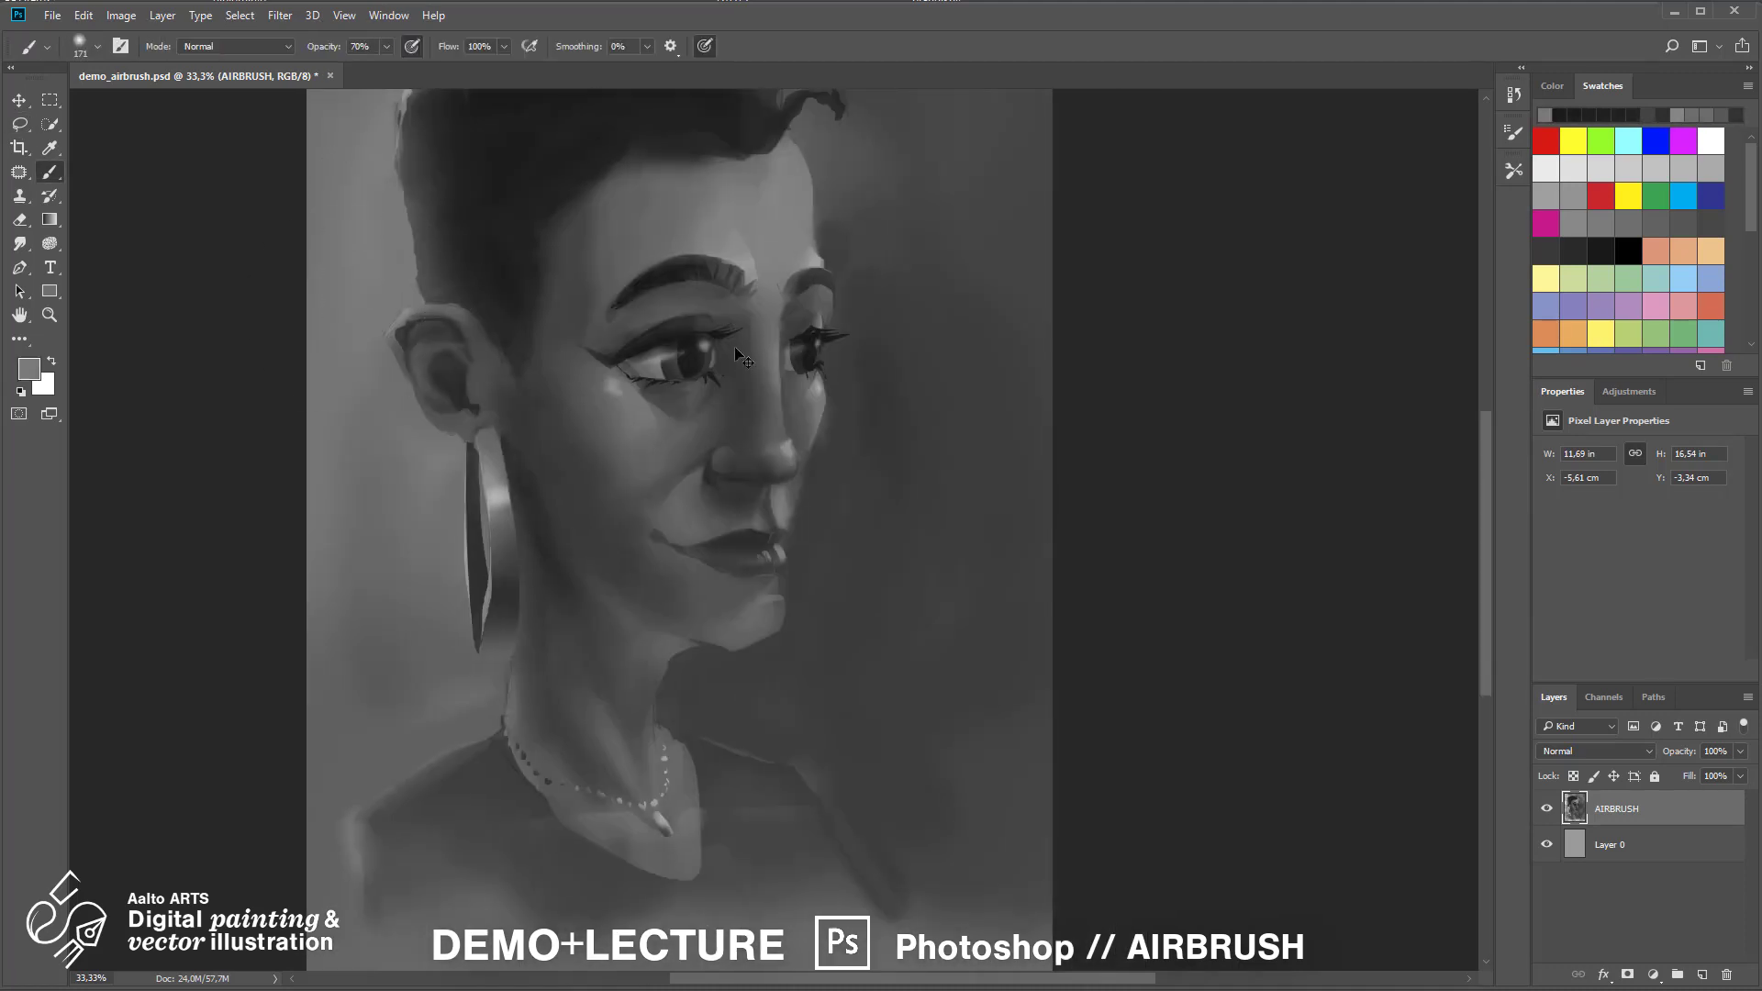
# Airbrush the forehead below the hairline with a sampled tone and dab soft light spots onto the background
pyautogui.keyDown('alt'); pyautogui.click(674, 154); pyautogui.keyUp('alt')
pyautogui.moveTo(674, 154); pyautogui.dragTo(648, 204)
pyautogui.hotkey('ctrl', '-')
pyautogui.click(1046, 364)
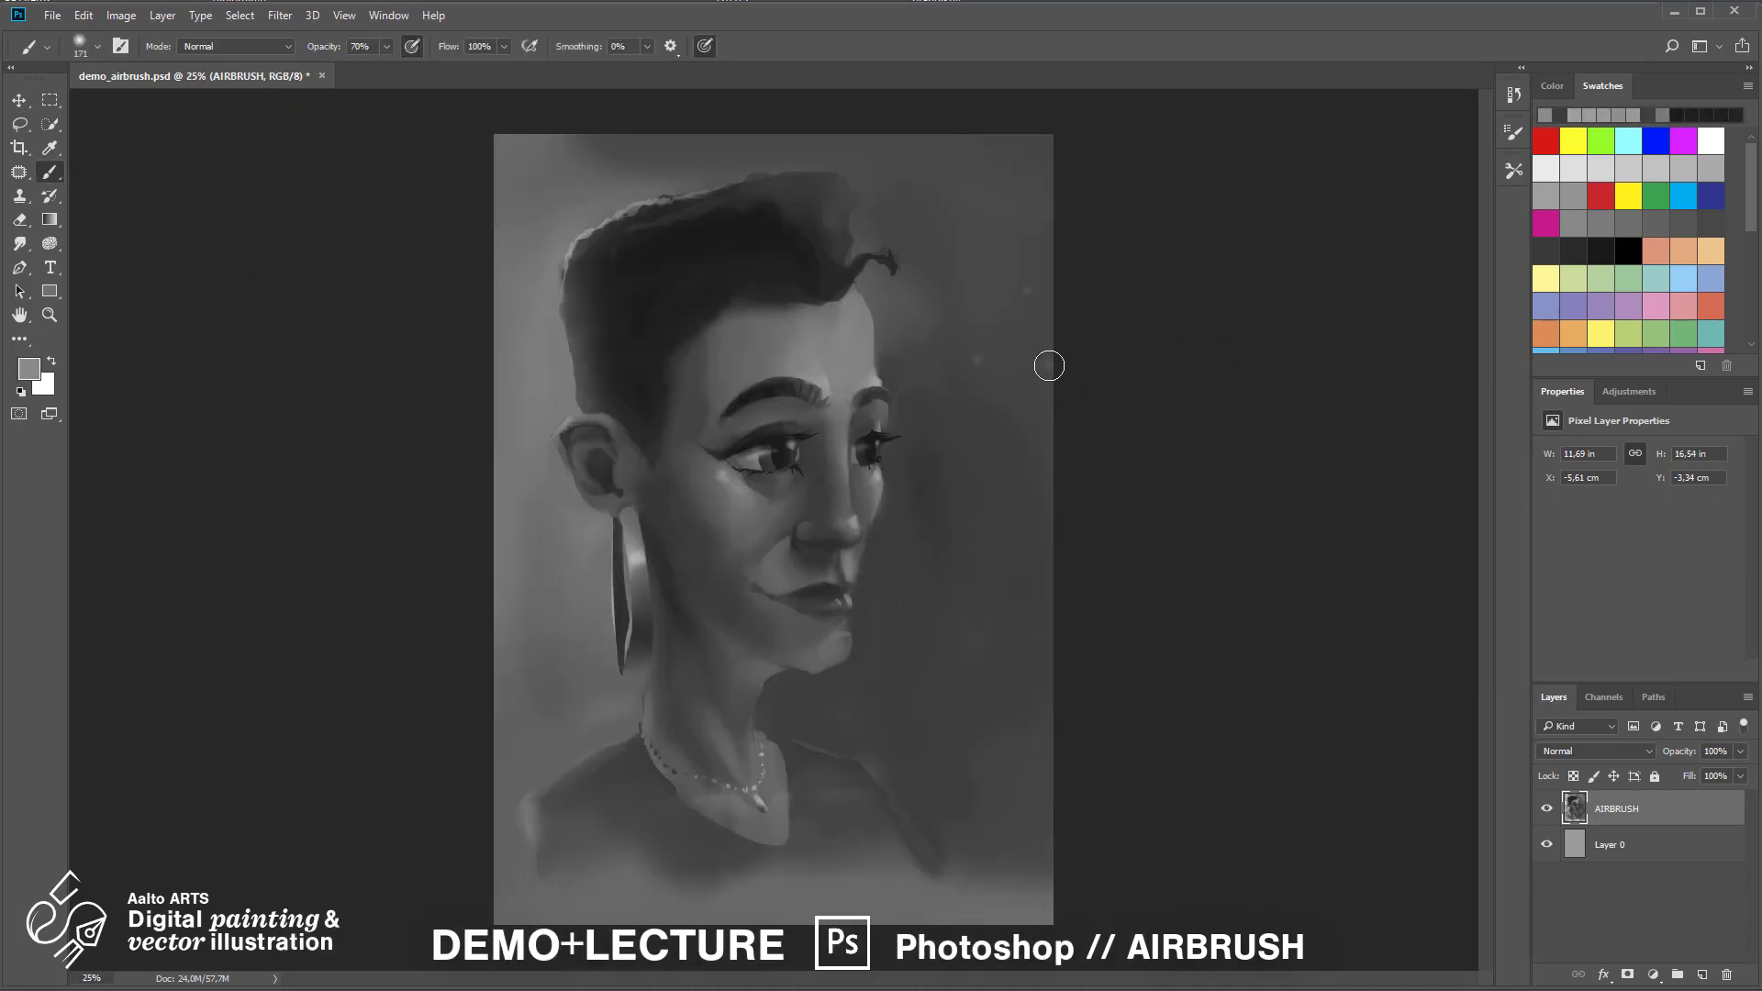
# Airbrush the cheek beside the mouth corner with a sampled tone and open the brush settings
pyautogui.keyDown('alt'); pyautogui.click(748, 608); pyautogui.keyUp('alt')
pyautogui.moveTo(749, 601); pyautogui.dragTo(756, 585)
pyautogui.keyDown('alt'); pyautogui.click(793, 598); pyautogui.keyUp('alt')
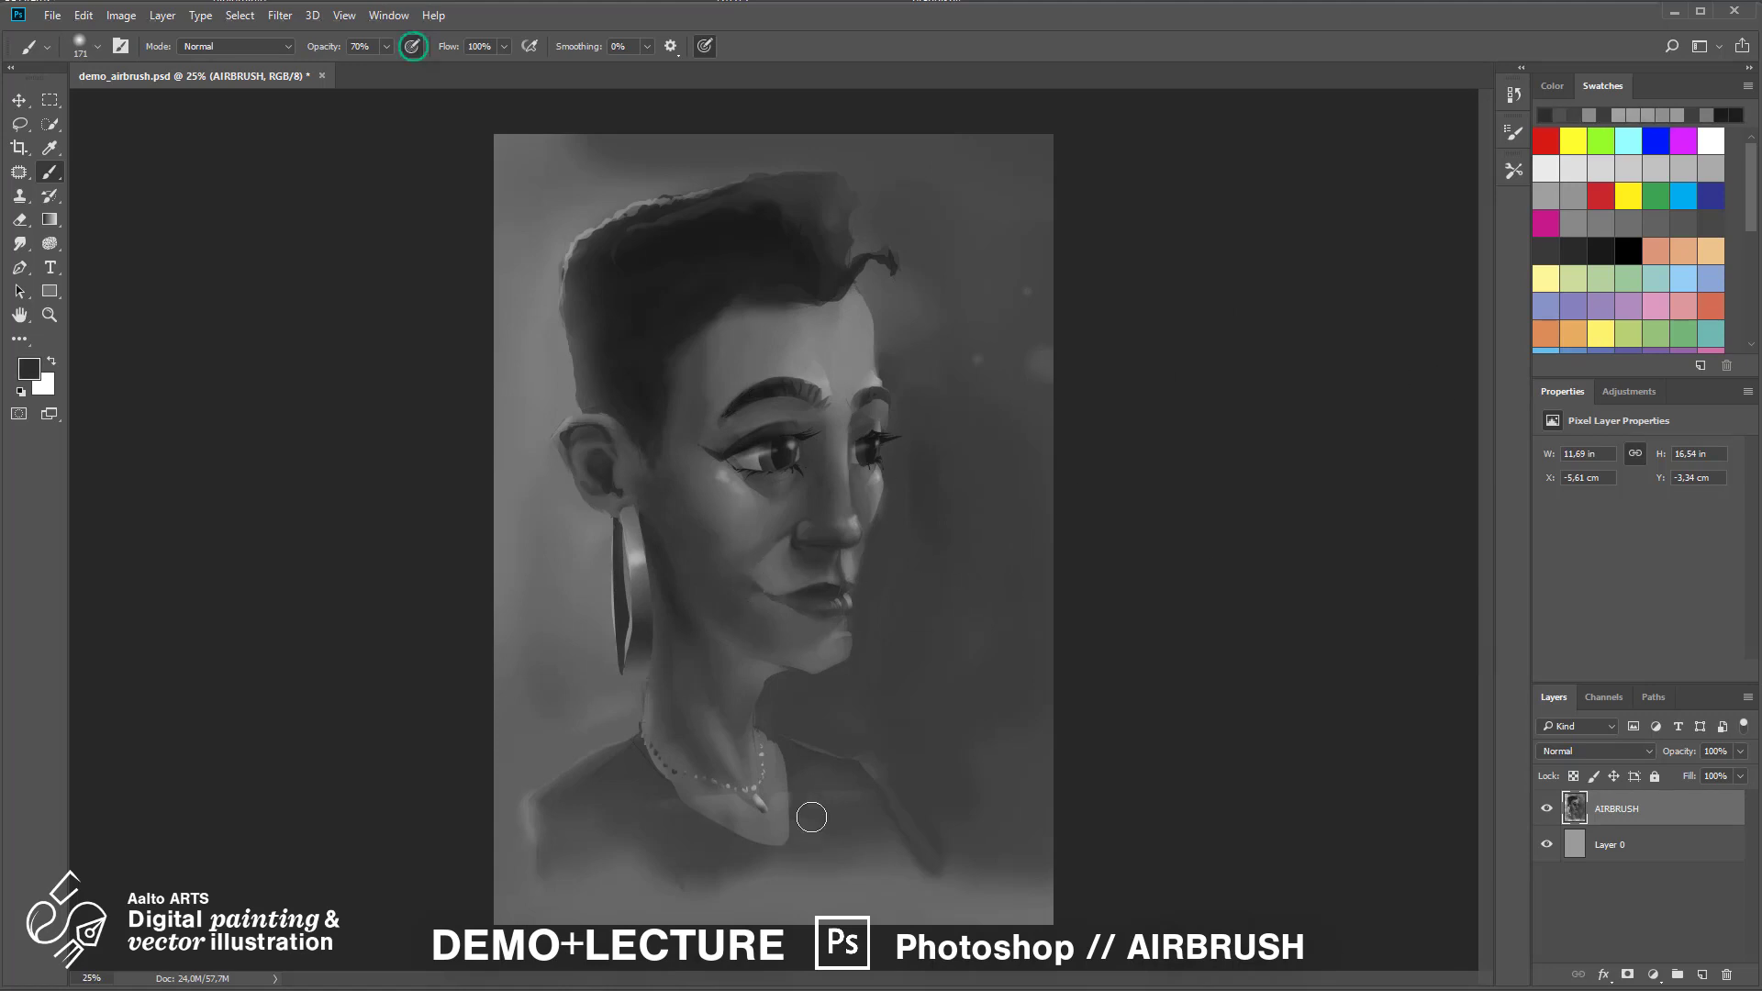
pyautogui.hotkey('ctrl', '+')
pyautogui.hotkey('ctrl', '+')
pyautogui.hotkey('ctrl', '-')
pyautogui.hotkey('ctrl', '-')
pyautogui.rightClick(817, 513)
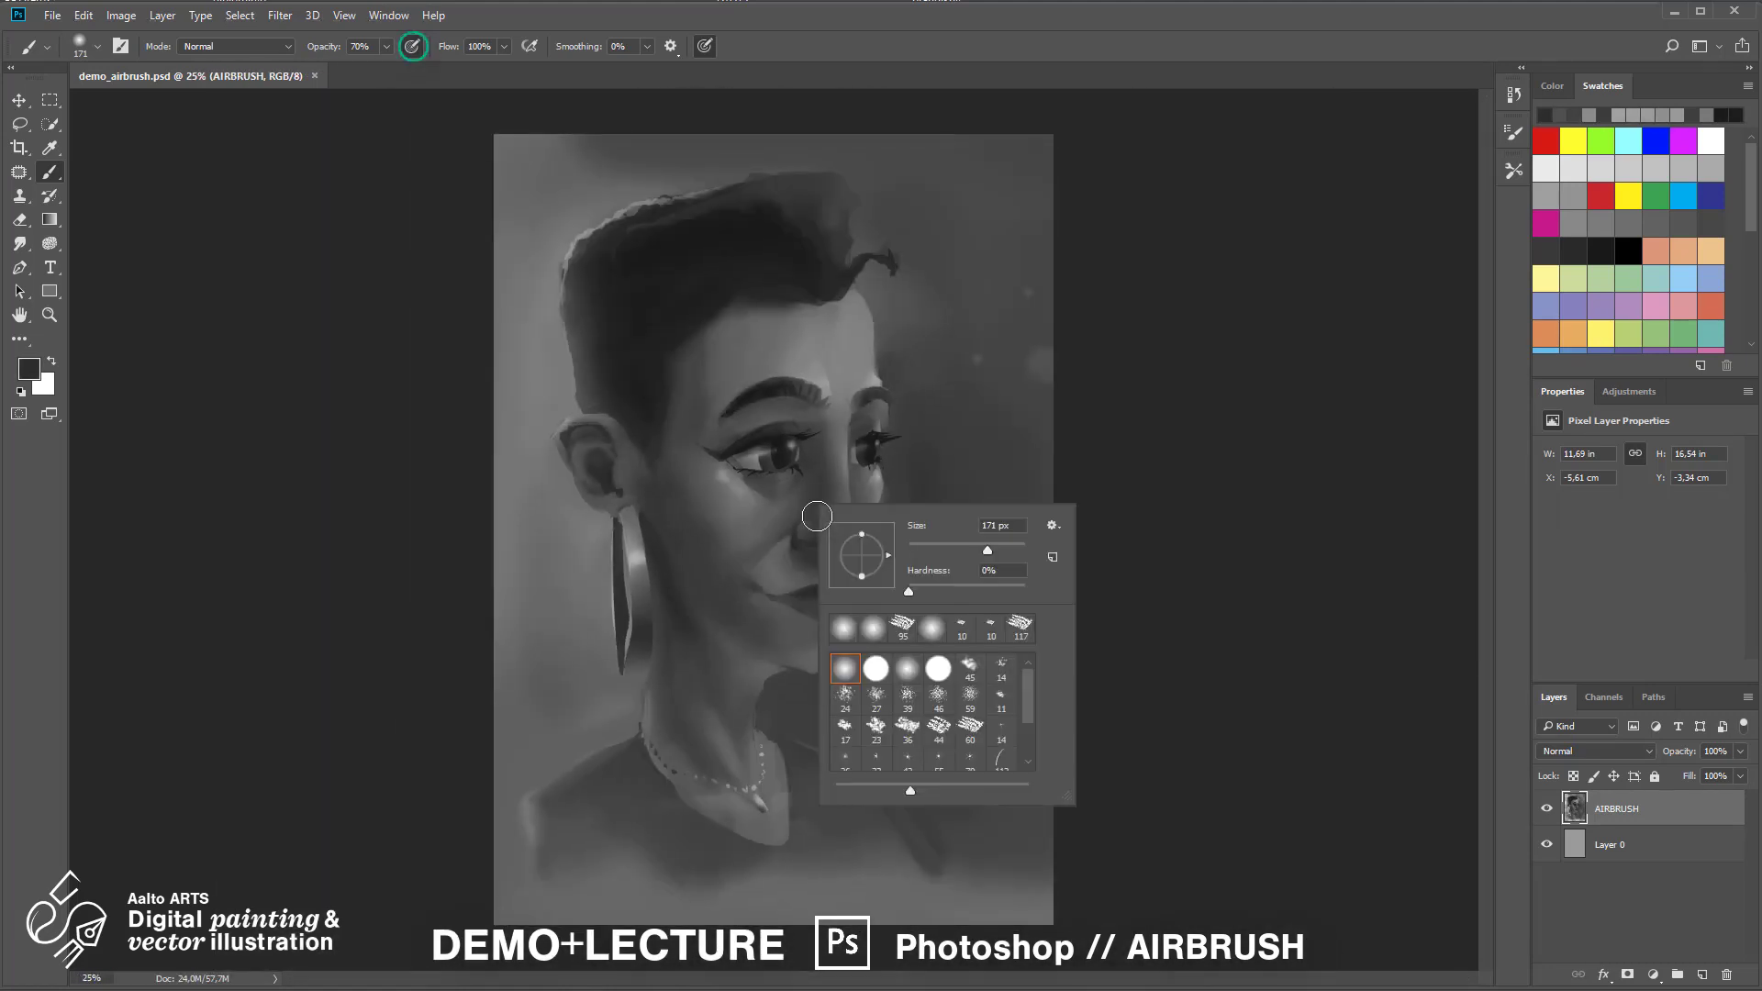
# Switch to the textured hatched brush from the recent presets and set its size to 66 px
pyautogui.doubleClick(1015, 630)
pyautogui.hotkey('ctrl', '+')
pyautogui.hotkey('ctrl', '+')
pyautogui.hotkey('ctrl', '+')
pyautogui.moveTo(286, 396); pyautogui.dragTo(423, 312)
pyautogui.keyDown('alt'); pyautogui.click(392, 151); pyautogui.keyUp('alt')
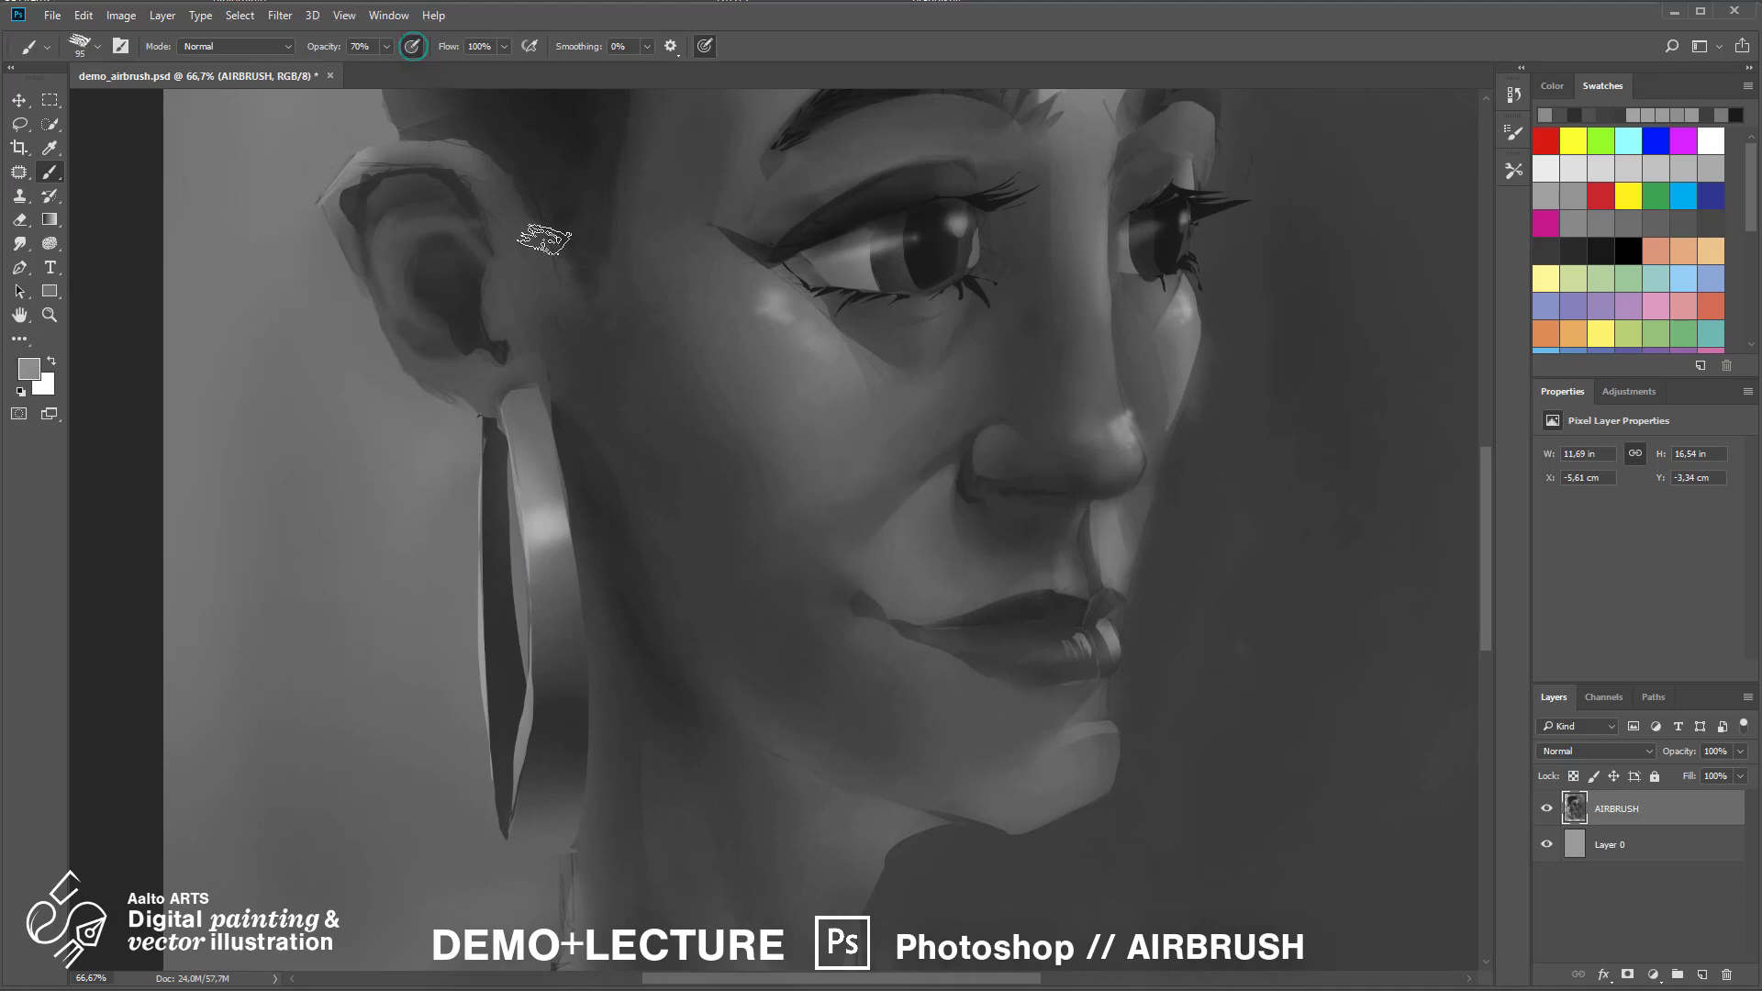
pyautogui.moveTo(459, 159); pyautogui.dragTo(601, 270)
pyautogui.rightClick(601, 270)
pyautogui.moveTo(759, 312); pyautogui.dragTo(746, 312)
# Paint the upper rim of the ear with sampled tones at 80% opacity
pyautogui.click(504, 257)
pyautogui.press('8')
pyautogui.keyDown('alt'); pyautogui.click(494, 337); pyautogui.keyUp('alt')
pyautogui.moveTo(514, 271); pyautogui.dragTo(613, 277)
pyautogui.keyDown('alt'); pyautogui.click(518, 282); pyautogui.keyUp('alt')
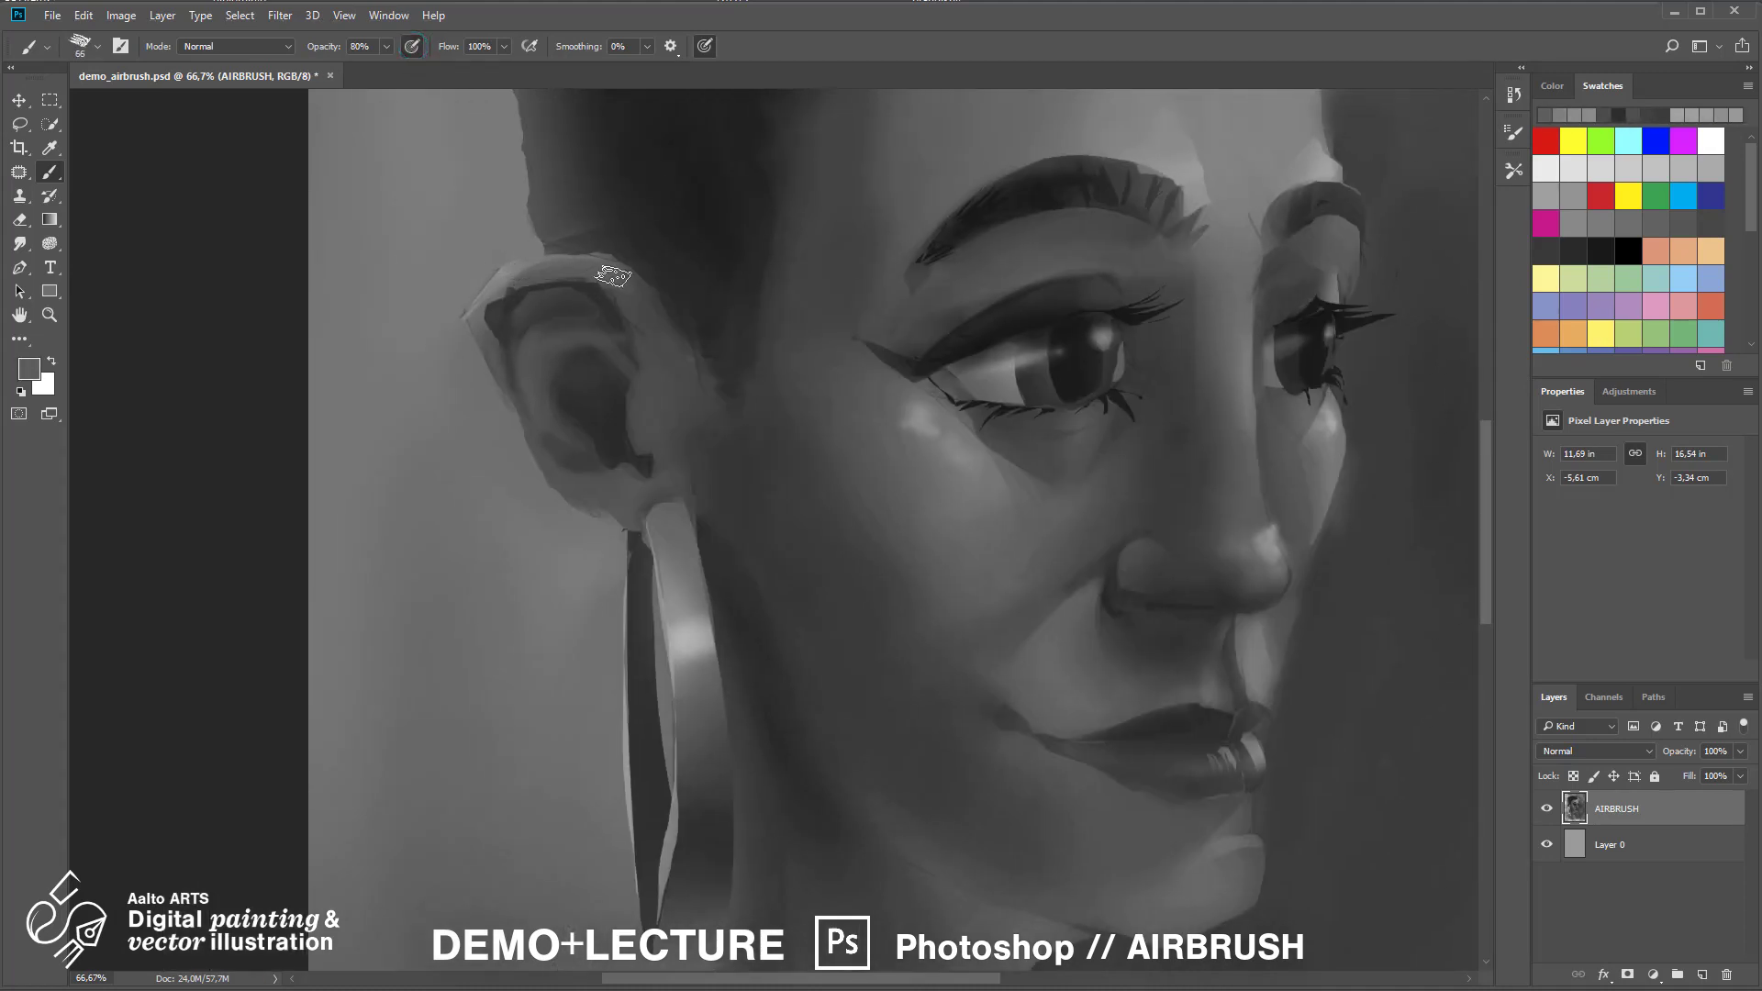
# Paint the inner fold along the back of the ear with a sampled mid grey
pyautogui.keyDown('alt'); pyautogui.click(697, 332); pyautogui.keyUp('alt')
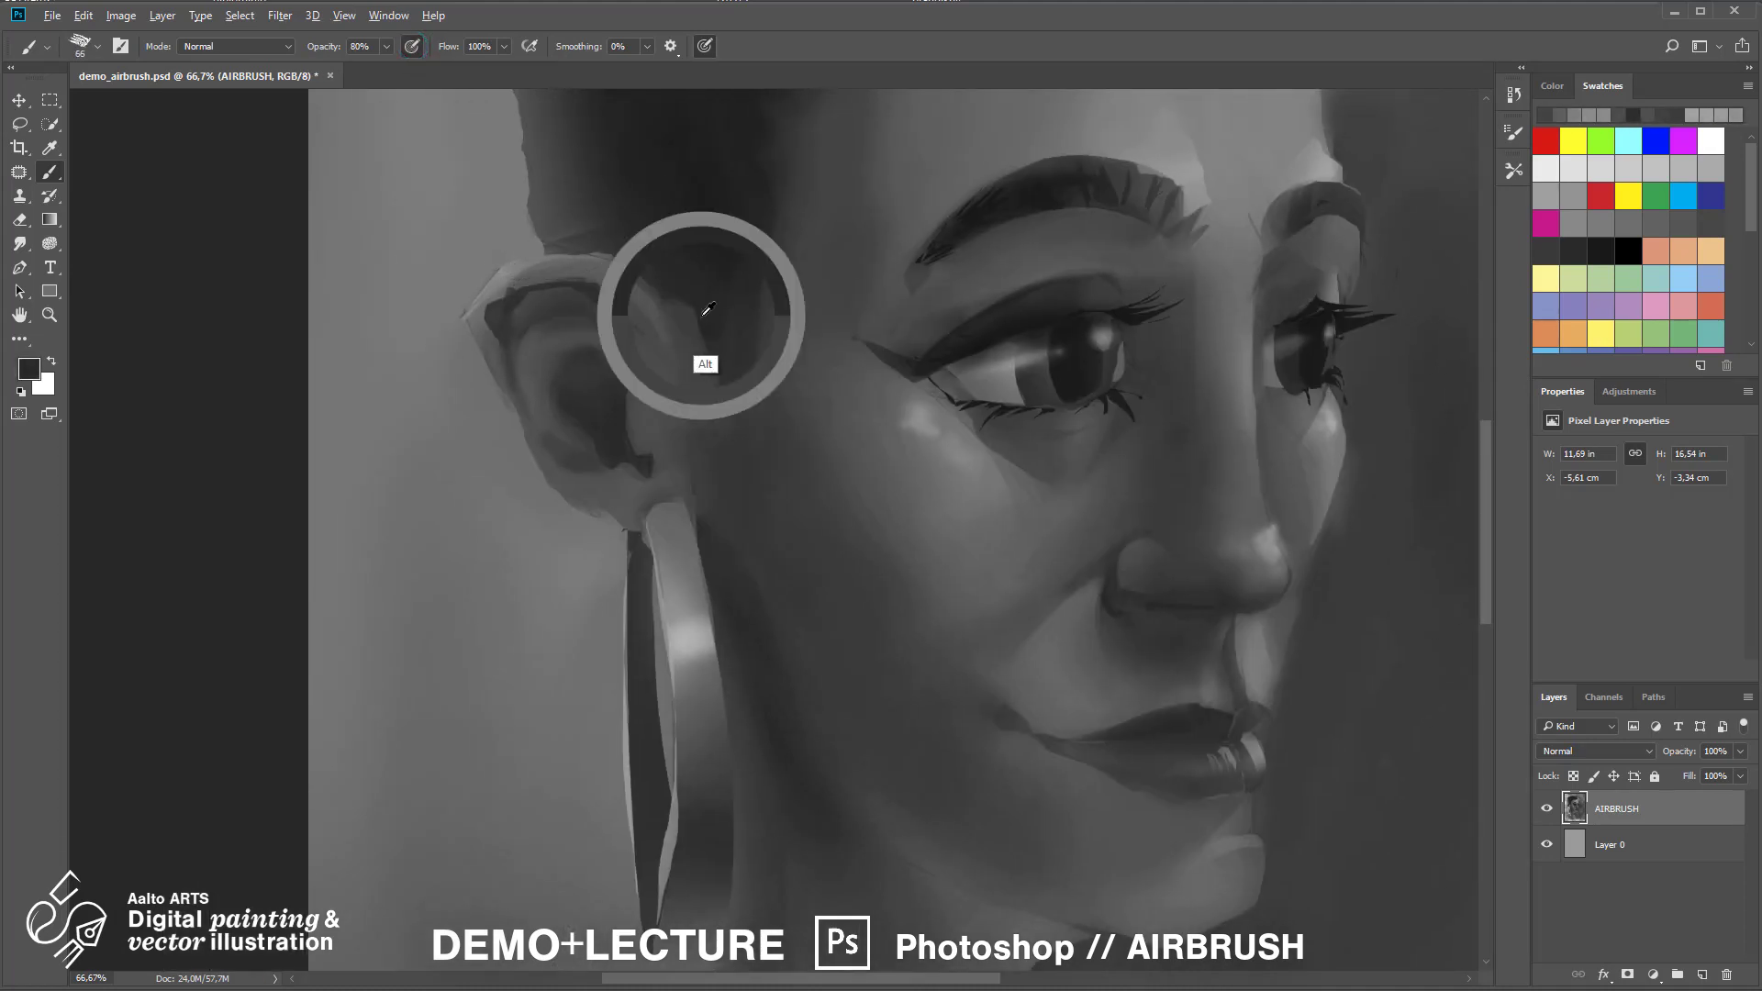
pyautogui.keyDown('alt'); pyautogui.click(524, 350); pyautogui.keyUp('alt')
pyautogui.moveTo(526, 355); pyautogui.dragTo(540, 377)
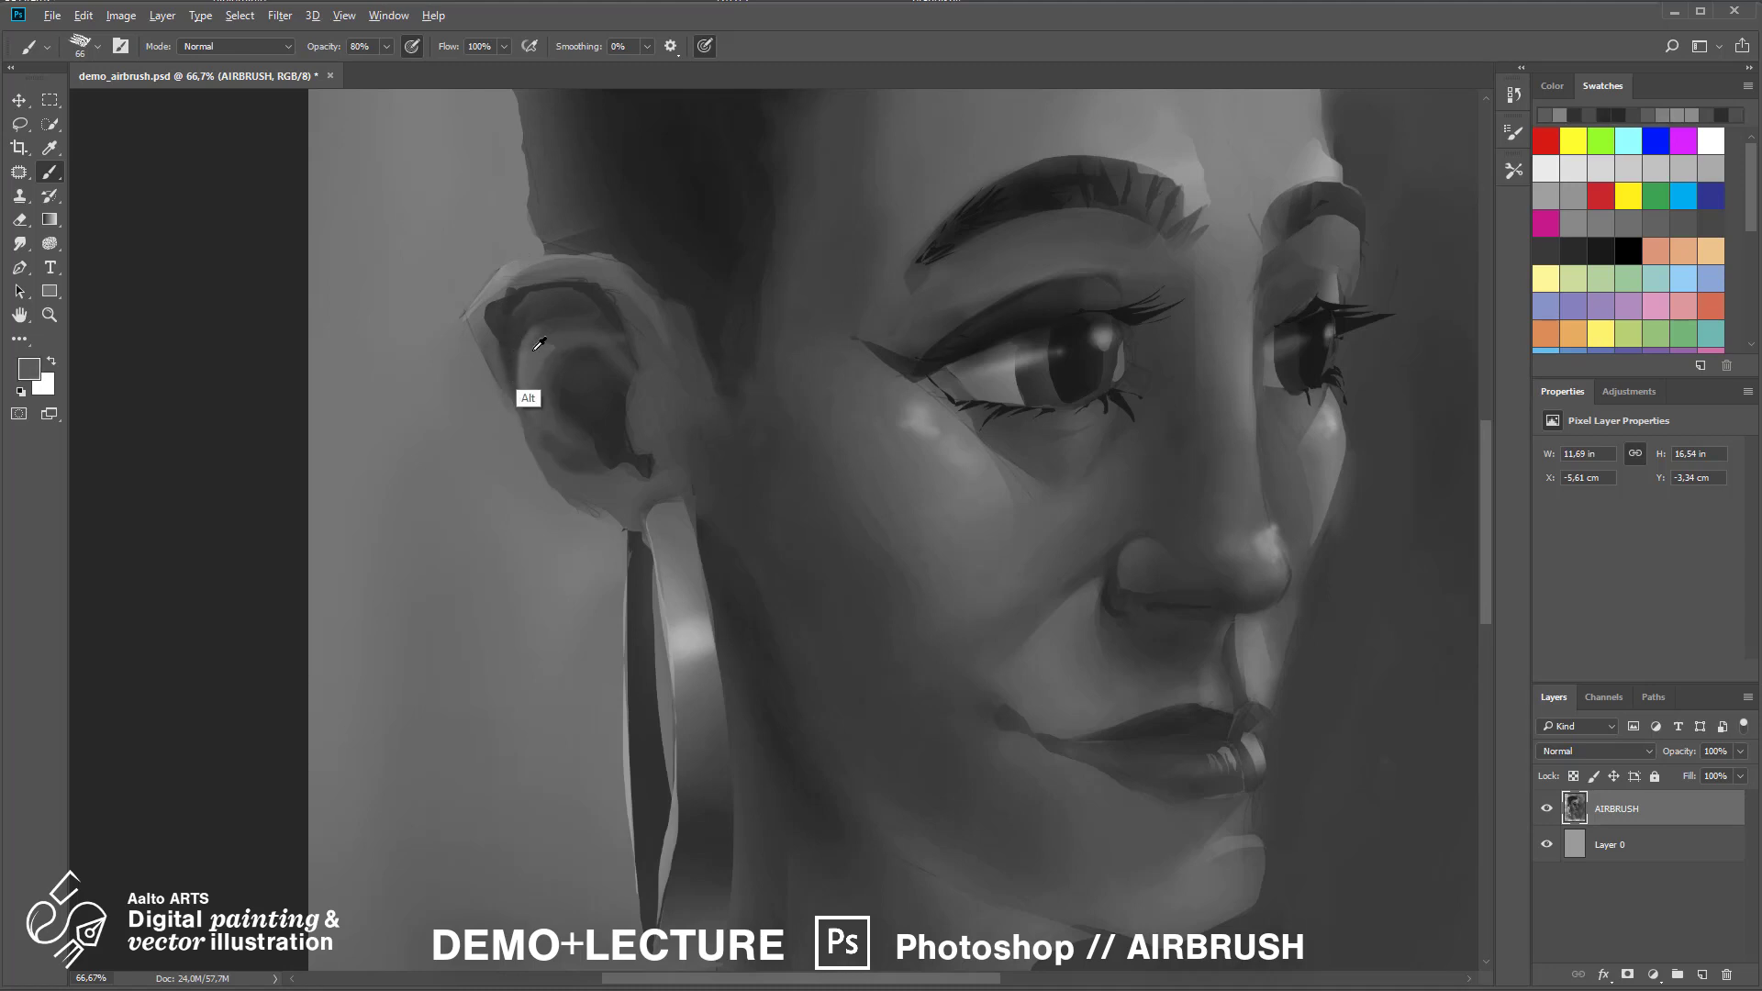
pyautogui.keyDown('alt'); pyautogui.click(534, 351); pyautogui.keyUp('alt')
# Touch up the cheek highlight below the outer eye corner and the skin in front of the ear with sampled tones
pyautogui.moveTo(839, 485); pyautogui.dragTo(818, 416)
pyautogui.keyDown('alt'); pyautogui.click(895, 350); pyautogui.keyUp('alt')
pyautogui.moveTo(897, 354); pyautogui.dragTo(907, 369)
pyautogui.keyDown('alt'); pyautogui.click(898, 344); pyautogui.keyUp('alt')
pyautogui.keyDown('alt'); pyautogui.click(776, 396); pyautogui.keyUp('alt')
pyautogui.moveTo(690, 402); pyautogui.dragTo(686, 368)
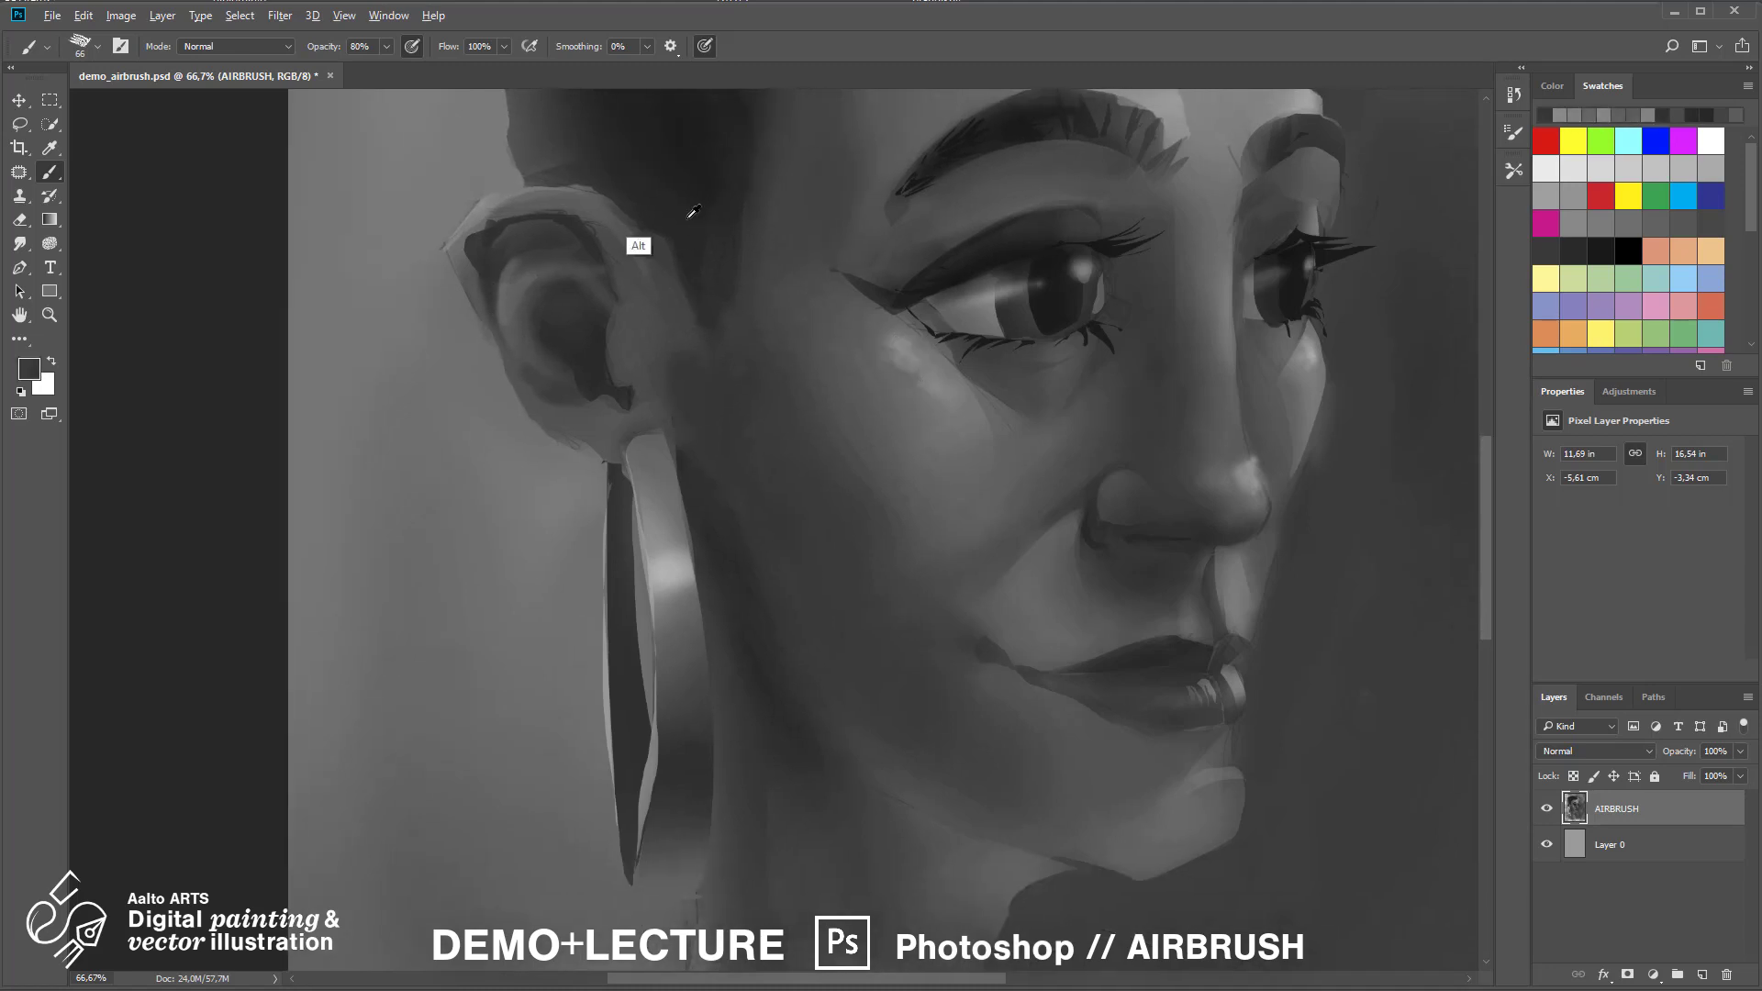
# Stroke a sampled lighter tone along the top edge of the ear
pyautogui.keyDown('alt'); pyautogui.click(531, 208); pyautogui.keyUp('alt')
pyautogui.moveTo(528, 203)
pyautogui.mouseDown()
pyautogui.moveTo(621, 223)
pyautogui.moveTo(622, 245)
pyautogui.mouseUp()
pyautogui.keyDown('alt'); pyautogui.click(645, 225); pyautogui.keyUp('alt')
# Blend the skin in front of the ear and earlobe with sampled tones at 23% opacity
pyautogui.press('2')
pyautogui.press('3')
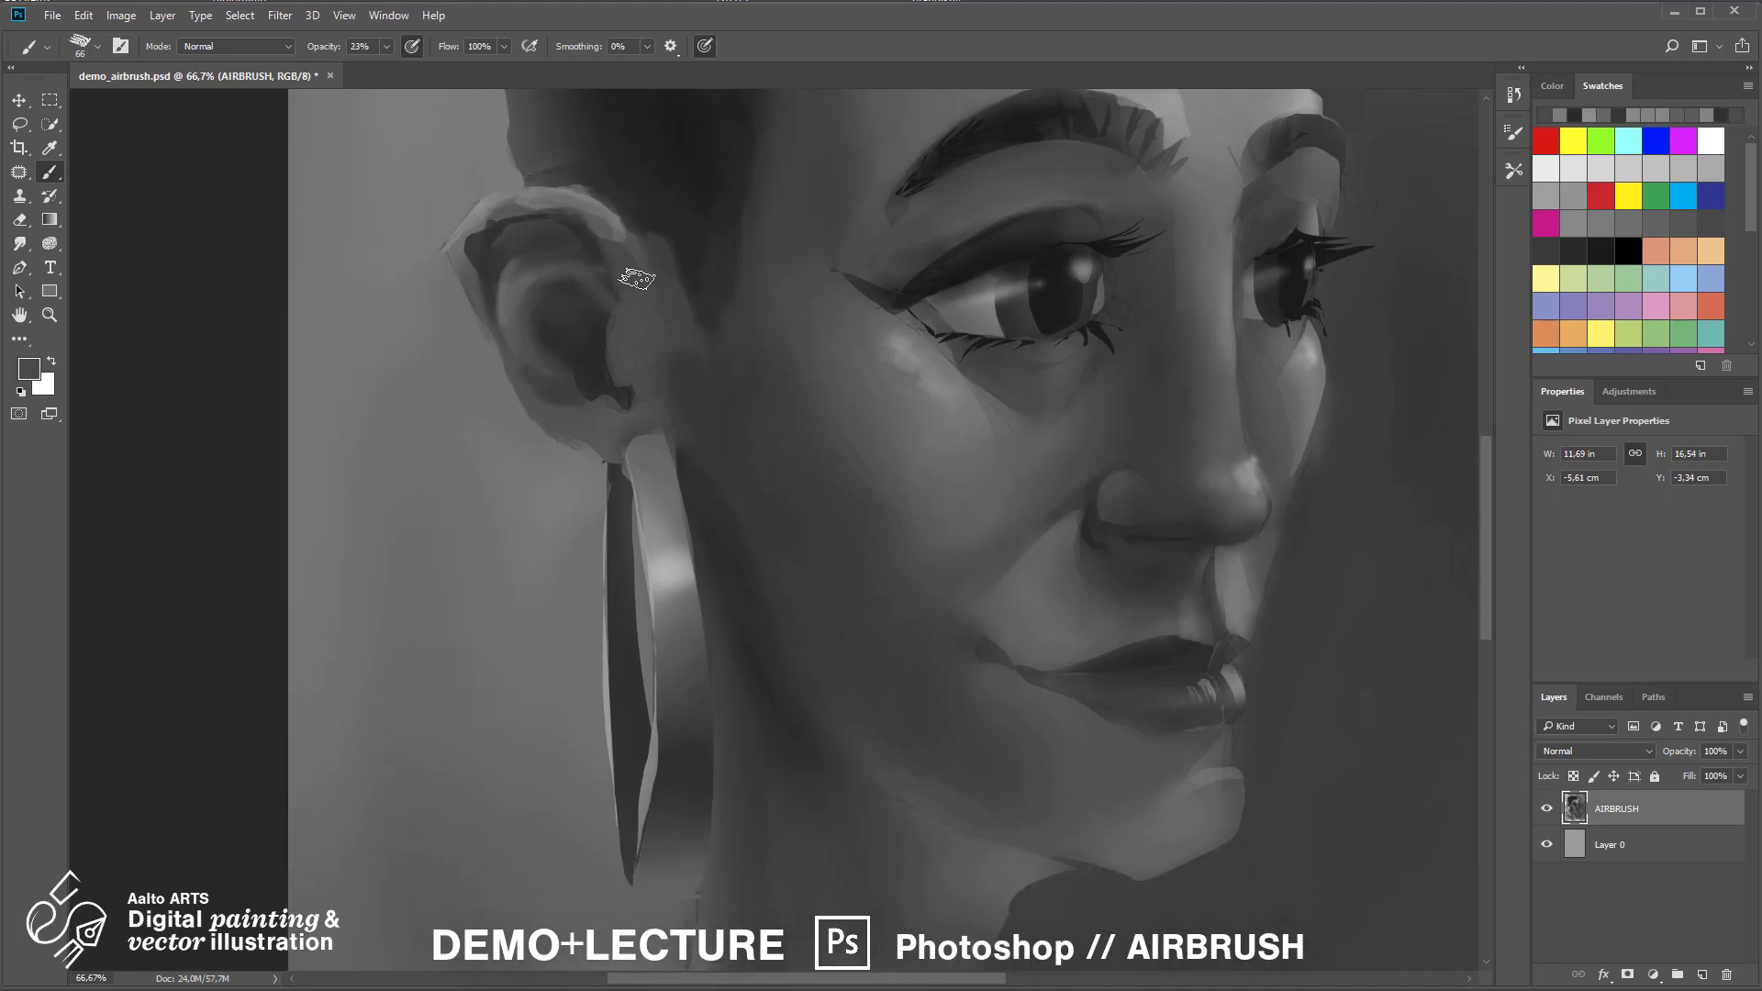
pyautogui.keyDown('alt'); pyautogui.click(674, 270); pyautogui.keyUp('alt')
pyautogui.keyDown('alt'); pyautogui.click(676, 409); pyautogui.keyUp('alt')
pyautogui.moveTo(674, 407); pyautogui.dragTo(653, 394)
# Paint the near eyebrow and the skin between it and the eyelid with sampled tones
pyautogui.moveTo(840, 397); pyautogui.dragTo(788, 570)
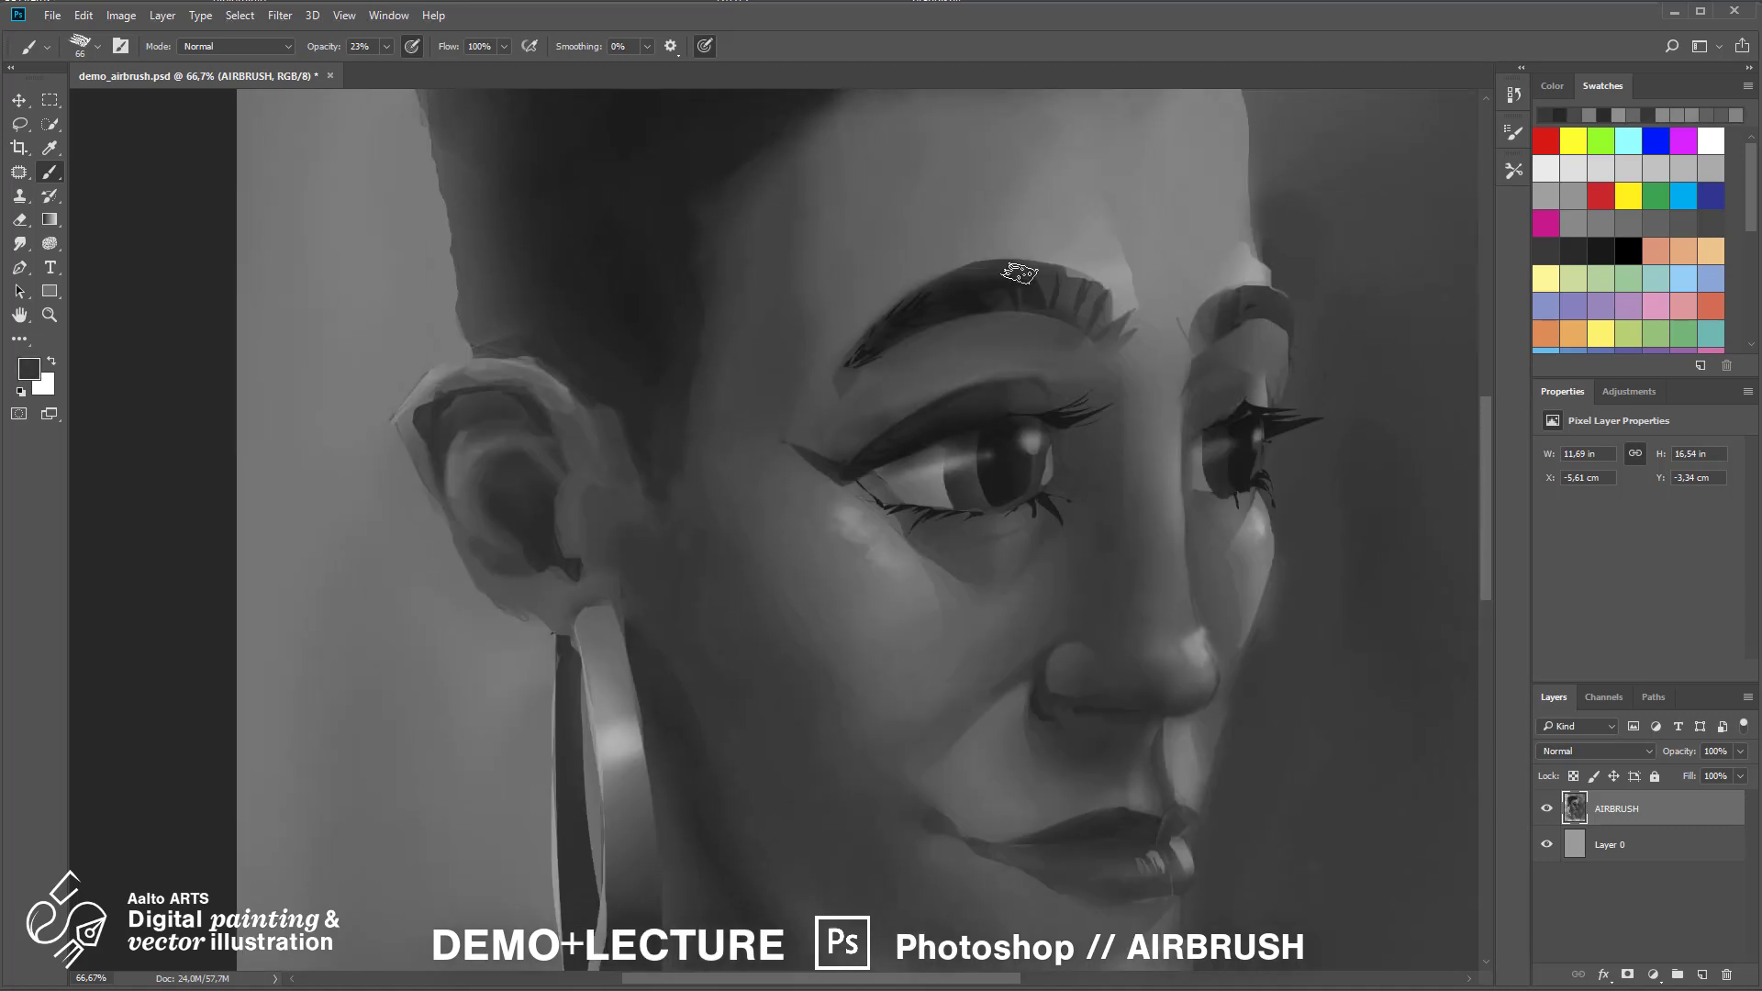
pyautogui.keyDown('alt'); pyautogui.click(1179, 267); pyautogui.keyUp('alt')
pyautogui.moveTo(907, 407)
pyautogui.mouseDown()
pyautogui.moveTo(1043, 374)
pyautogui.moveTo(1024, 323)
pyautogui.moveTo(1069, 264)
pyautogui.moveTo(1044, 286)
pyautogui.mouseUp()
pyautogui.keyDown('alt'); pyautogui.click(972, 390); pyautogui.keyUp('alt')
pyautogui.keyDown('alt'); pyautogui.click(955, 352); pyautogui.keyUp('alt')
pyautogui.keyDown('alt'); pyautogui.click(946, 341); pyautogui.keyUp('alt')
# Set the brush to 100% opacity and 36 px, sampling tones along the near eyebrow
pyautogui.press('0')
pyautogui.keyDown('alt'); pyautogui.click(1116, 277); pyautogui.keyUp('alt')
pyautogui.keyDown('alt'); pyautogui.click(1075, 292); pyautogui.keyUp('alt')
pyautogui.keyDown('alt'); pyautogui.click(1002, 279); pyautogui.keyUp('alt')
pyautogui.rightClick(1055, 284)
pyautogui.moveTo(1172, 303); pyautogui.dragTo(1069, 326)
pyautogui.rightClick(955, 277)
# Repaint the outer tip of the near eyebrow with sampled brow and skin tones
pyautogui.keyDown('alt'); pyautogui.click(870, 348); pyautogui.keyUp('alt')
pyautogui.moveTo(865, 358); pyautogui.dragTo(846, 365)
pyautogui.keyDown('alt'); pyautogui.click(831, 380); pyautogui.keyUp('alt')
pyautogui.moveTo(835, 380); pyautogui.dragTo(864, 378)
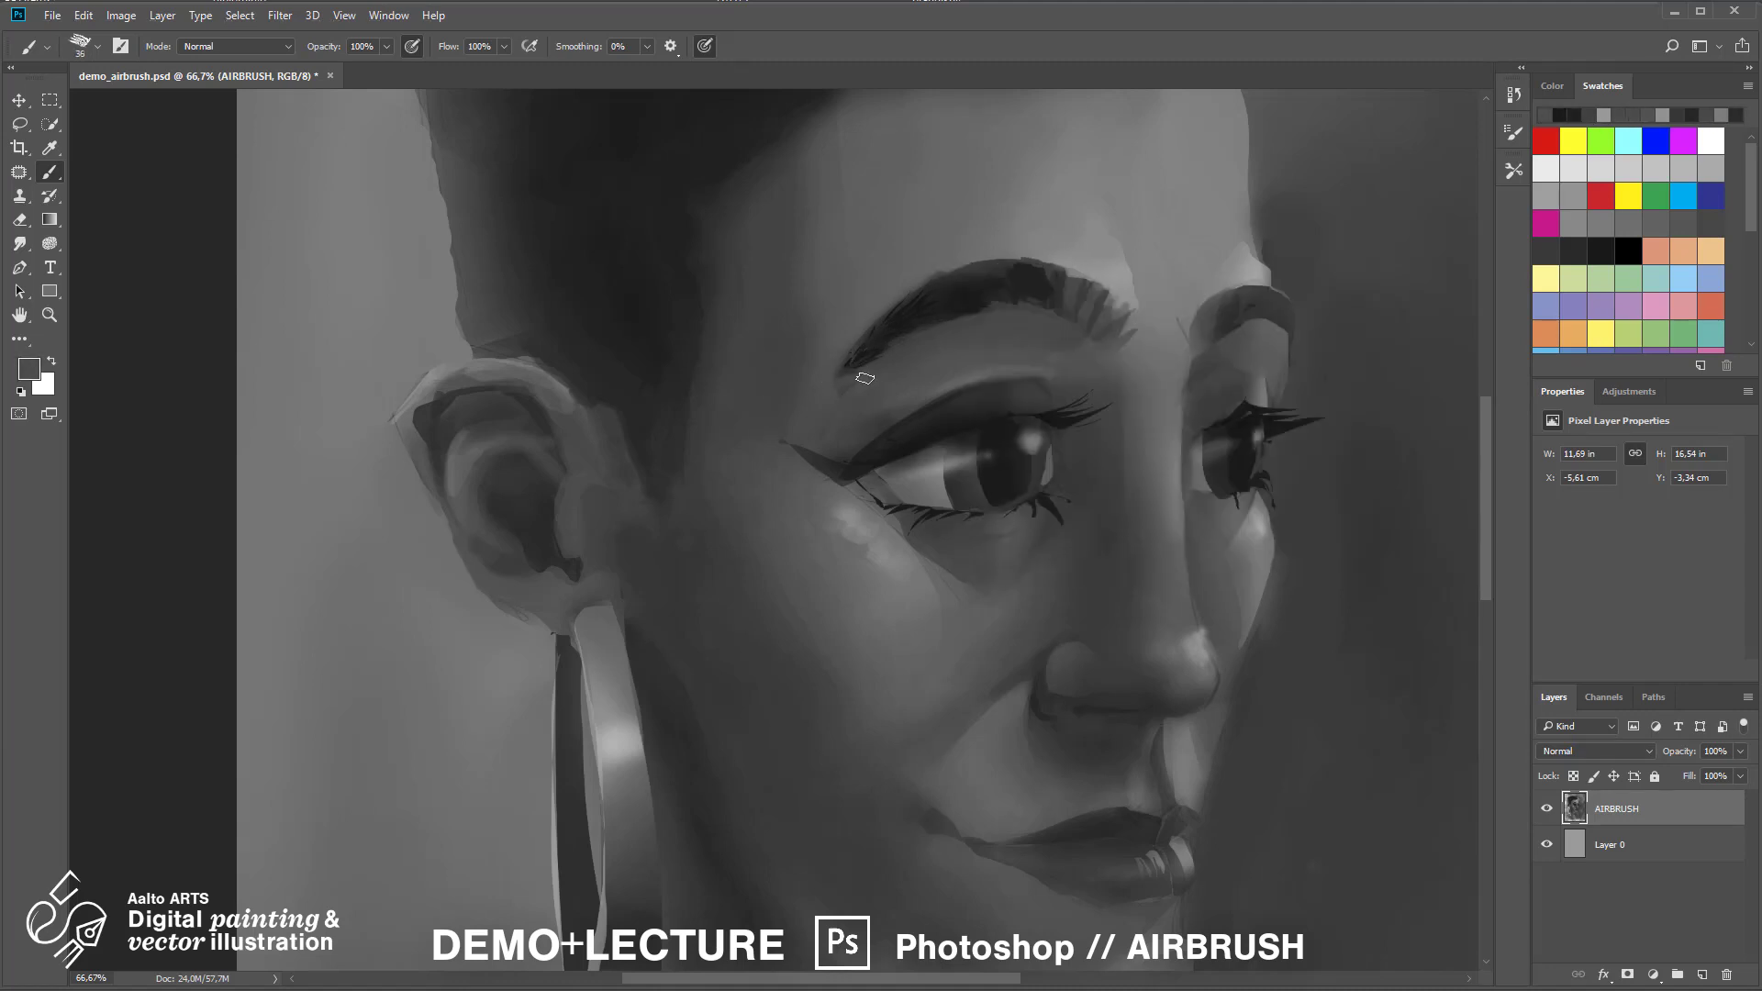
# Paint the near eye's upper eyelid crease and lash line with sampled tones
pyautogui.moveTo(1017, 373); pyautogui.dragTo(949, 393)
pyautogui.keyDown('alt'); pyautogui.click(935, 380); pyautogui.keyUp('alt')
pyautogui.moveTo(871, 519)
pyautogui.mouseDown()
pyautogui.moveTo(708, 427)
pyautogui.moveTo(737, 437)
pyautogui.moveTo(713, 406)
pyautogui.mouseUp()
pyautogui.keyDown('alt'); pyautogui.click(712, 445); pyautogui.keyUp('alt')
pyautogui.keyDown('alt'); pyautogui.click(694, 379); pyautogui.keyUp('alt')
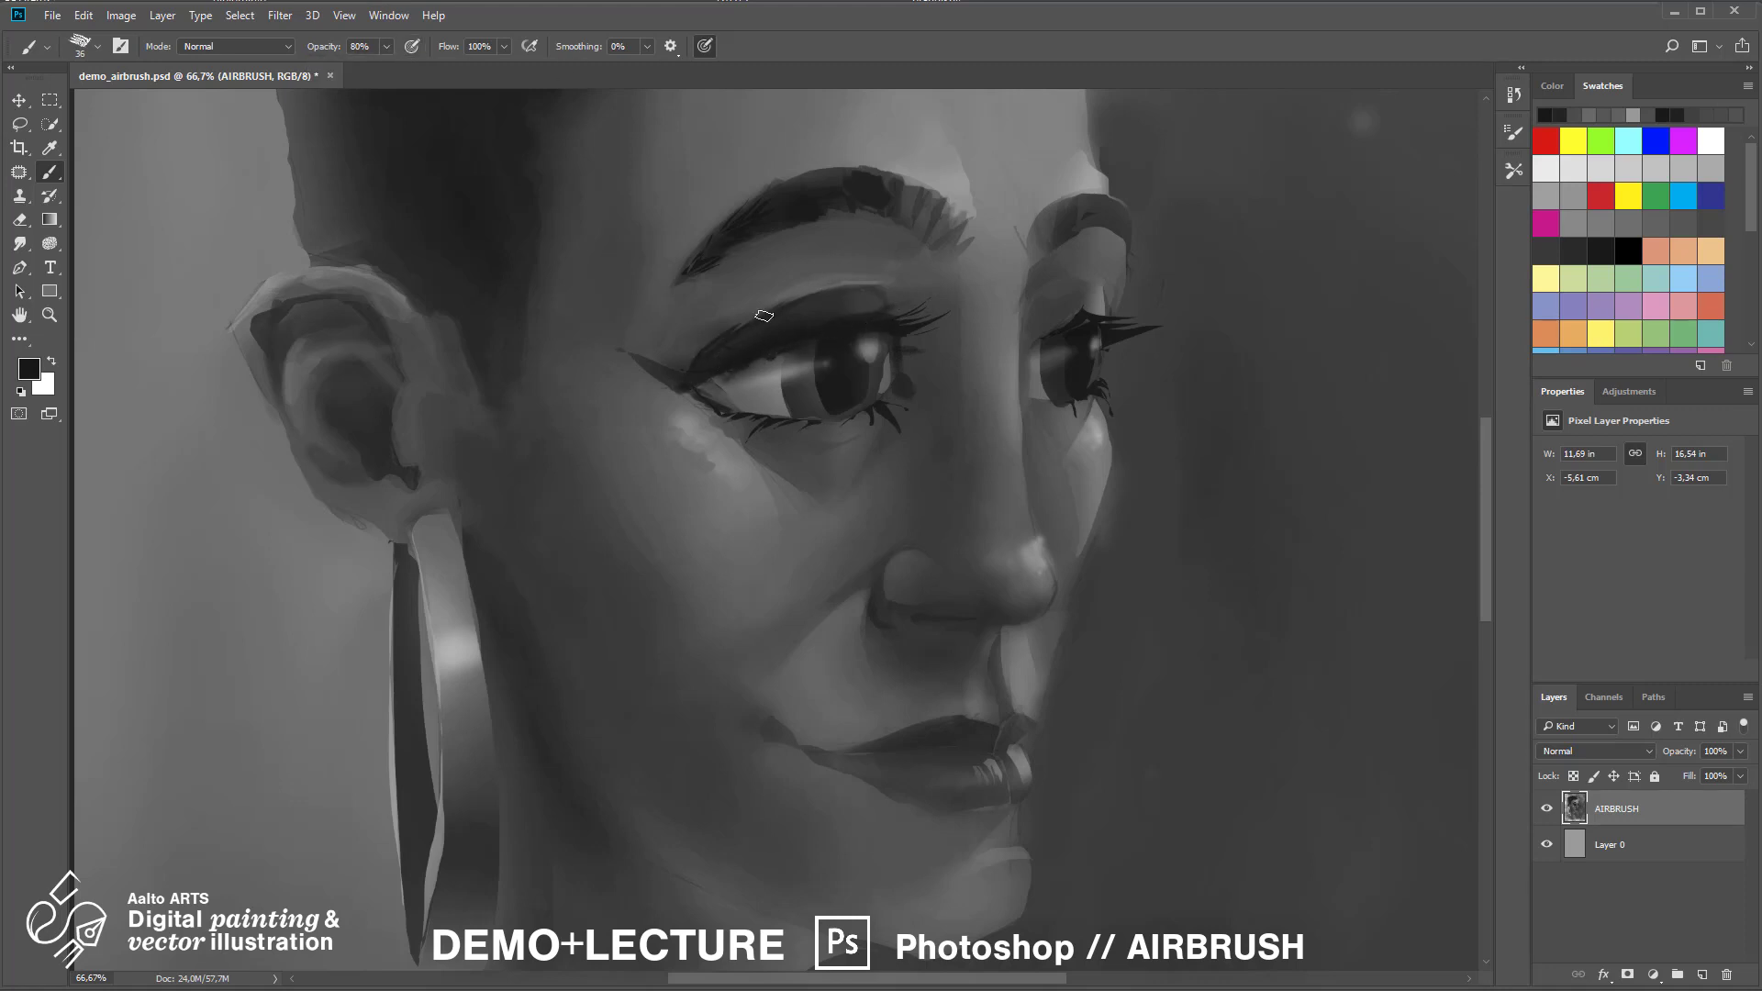
# Dab a sampled light highlight into the iris of the near eye at 80% opacity
pyautogui.keyDown('alt'); pyautogui.click(1097, 438); pyautogui.keyUp('alt')
pyautogui.keyDown('alt'); pyautogui.click(869, 349); pyautogui.keyUp('alt')
pyautogui.click(870, 347)
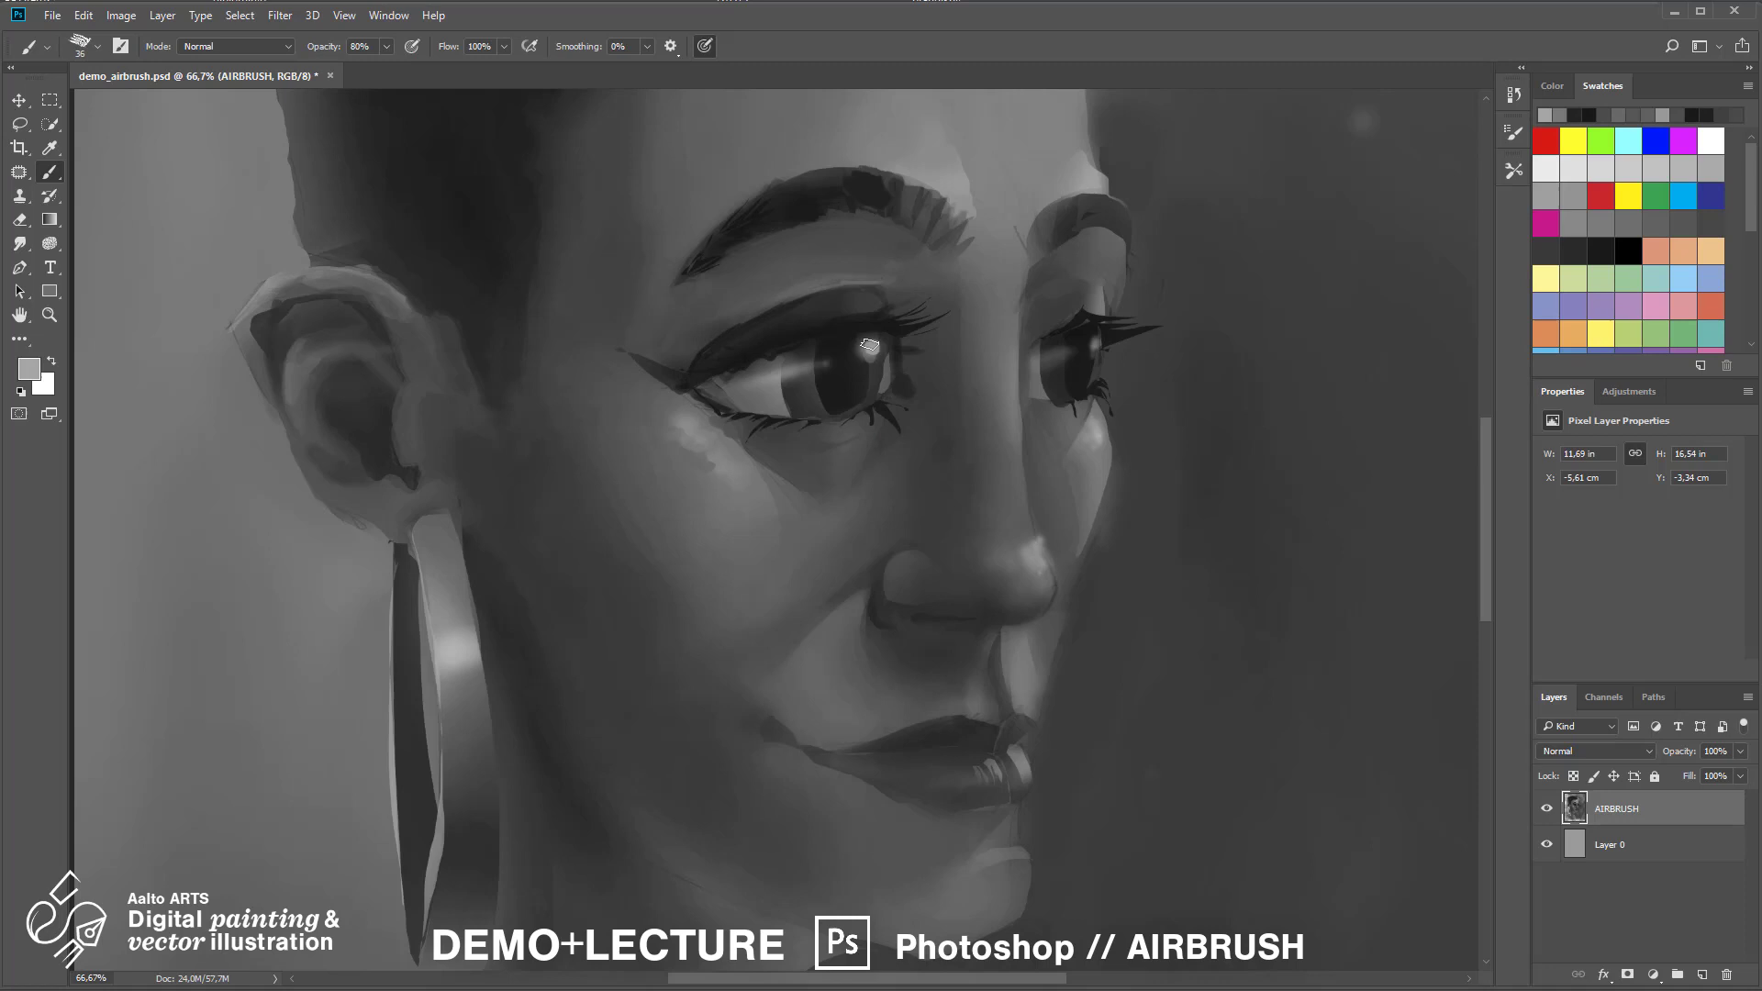
# Refine the white, iris and lower lid of the near eye with sampled tones, changing the opacity to 20% and 70%
pyautogui.keyDown('alt'); pyautogui.click(796, 394); pyautogui.keyUp('alt')
pyautogui.moveTo(760, 375)
pyautogui.mouseDown()
pyautogui.moveTo(781, 415)
pyautogui.moveTo(879, 417)
pyautogui.mouseUp()
pyautogui.keyDown('alt'); pyautogui.click(772, 390); pyautogui.keyUp('alt')
pyautogui.press('2')
pyautogui.keyDown('alt'); pyautogui.click(752, 292); pyautogui.keyUp('alt')
pyautogui.keyDown('alt'); pyautogui.click(789, 417); pyautogui.keyUp('alt')
pyautogui.press('7')
pyautogui.keyDown('alt'); pyautogui.click(842, 376); pyautogui.keyUp('alt')
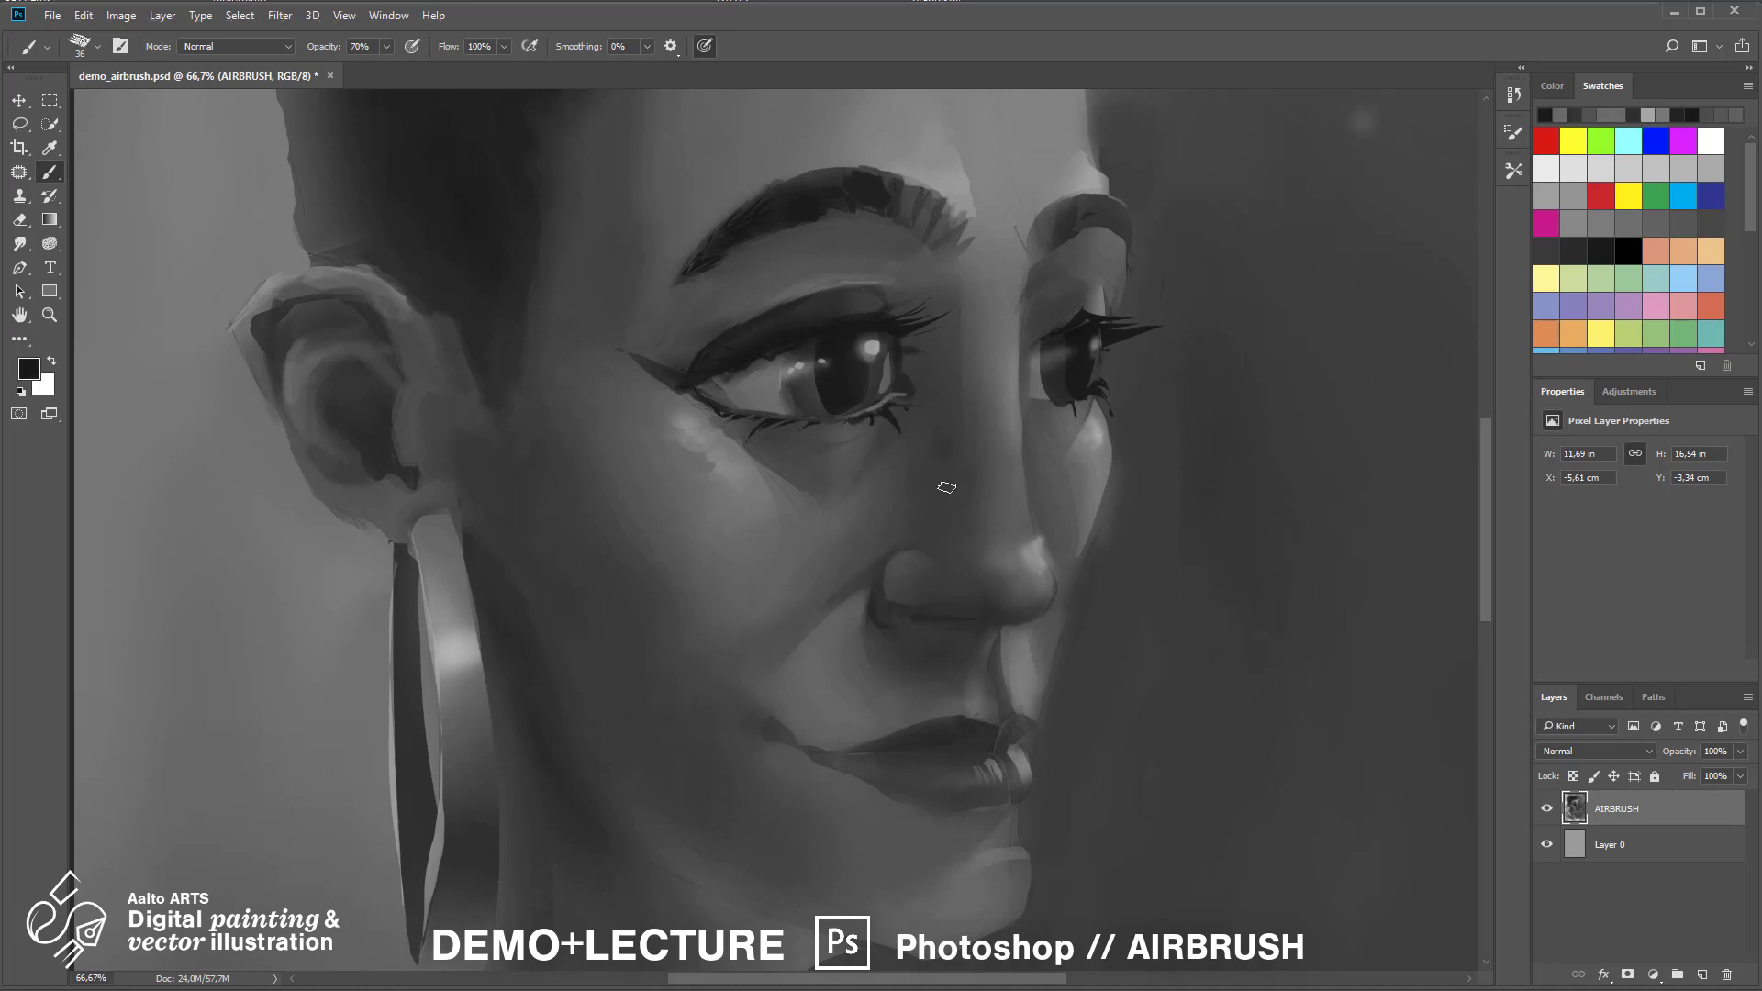
# Touch up the cheek highlight, the inner lower lash line and the skin under the near eye with sampled tones
pyautogui.keyDown('alt'); pyautogui.click(716, 449); pyautogui.keyUp('alt')
pyautogui.moveTo(698, 445); pyautogui.dragTo(708, 458)
pyautogui.keyDown('alt'); pyautogui.click(888, 419); pyautogui.keyUp('alt')
pyautogui.moveTo(892, 415); pyautogui.dragTo(857, 428)
pyautogui.keyDown('alt'); pyautogui.click(752, 486); pyautogui.keyUp('alt')
pyautogui.moveTo(771, 486)
pyautogui.mouseDown()
pyautogui.moveTo(796, 531)
pyautogui.moveTo(774, 486)
pyautogui.mouseUp()
# Turn on pen pressure for opacity and paint the inner corner and iris of the near eye with sampled tones
pyautogui.keyDown('alt'); pyautogui.click(923, 411); pyautogui.keyUp('alt')
pyautogui.click(412, 46)
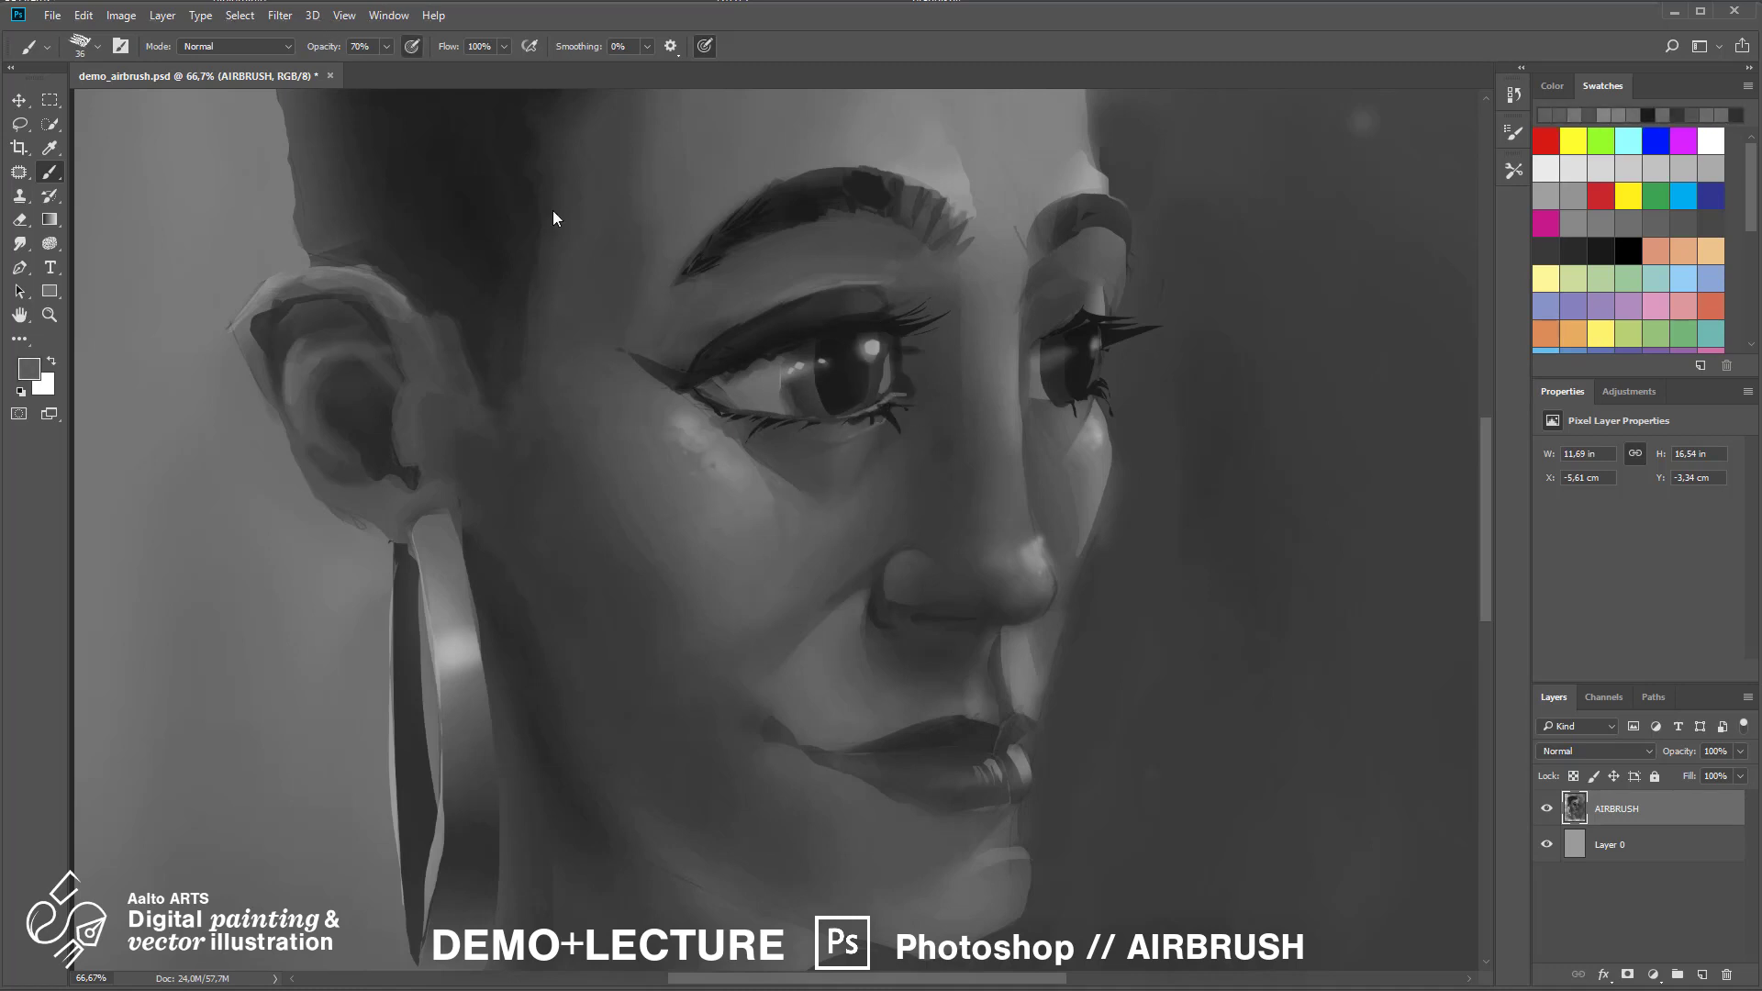
pyautogui.keyDown('alt'); pyautogui.click(917, 390); pyautogui.keyUp('alt')
pyautogui.moveTo(909, 353); pyautogui.dragTo(919, 386)
pyautogui.keyDown('alt'); pyautogui.click(890, 325); pyautogui.keyUp('alt')
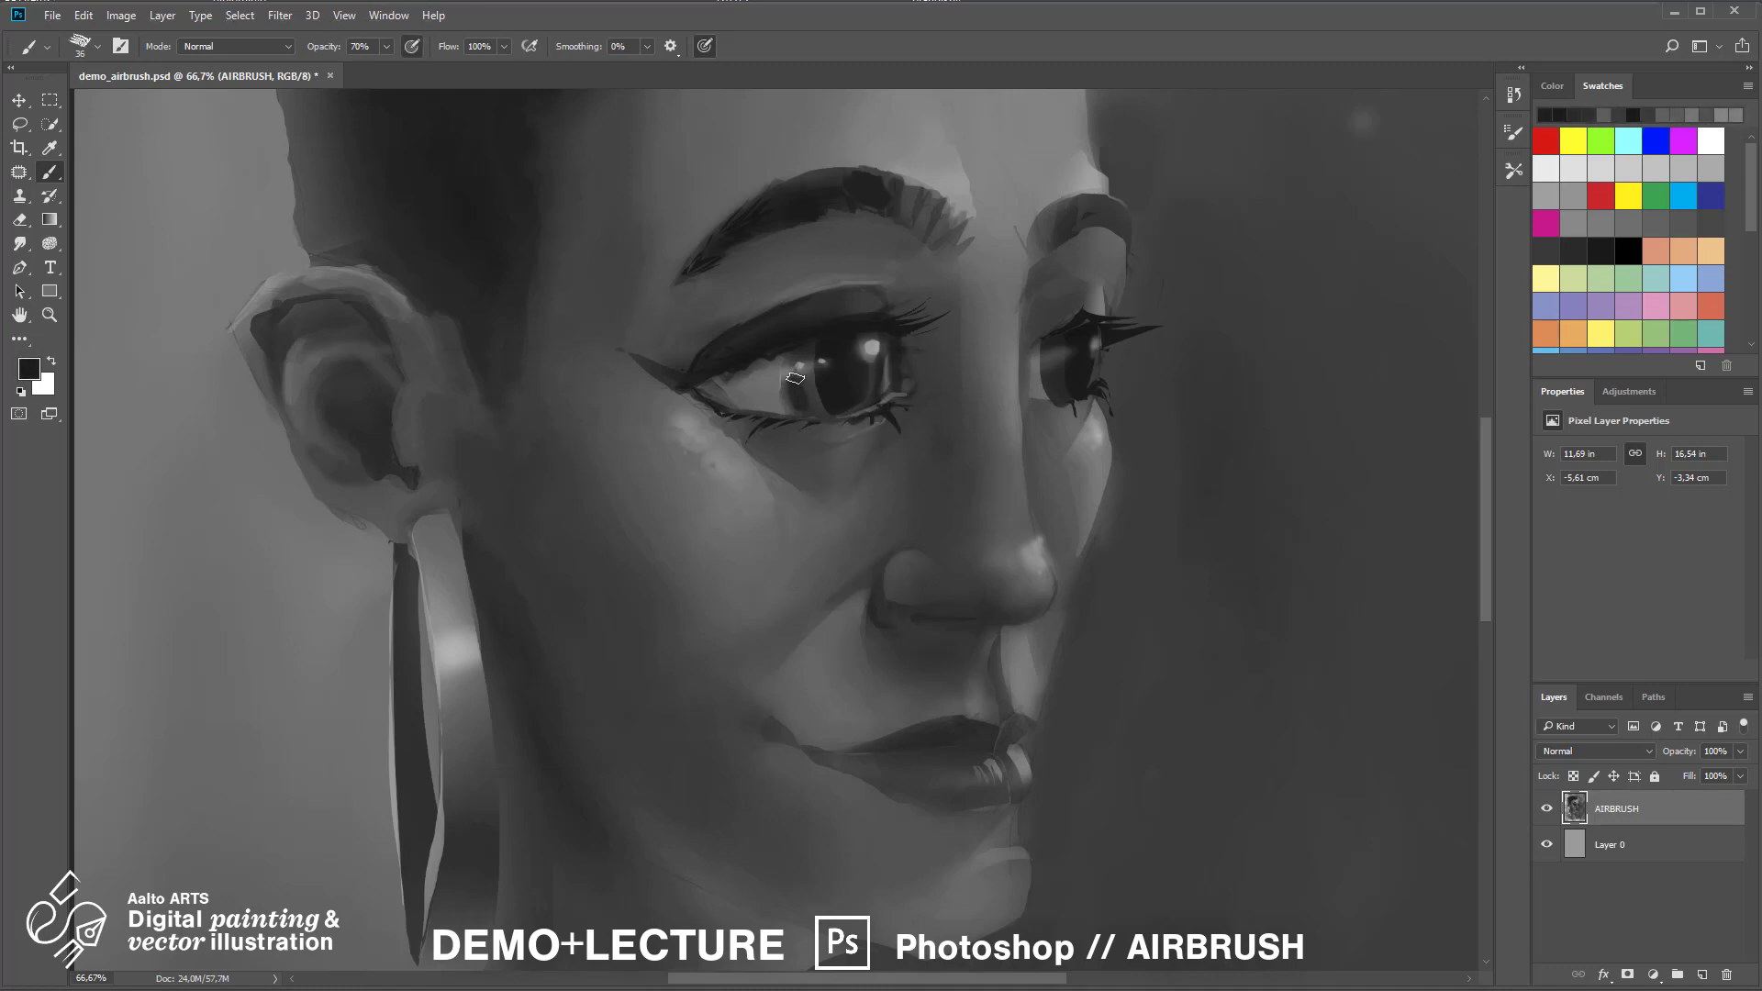
pyautogui.keyDown('alt'); pyautogui.click(1047, 377); pyautogui.keyUp('alt')
pyautogui.keyDown('alt'); pyautogui.click(878, 417); pyautogui.keyUp('alt')
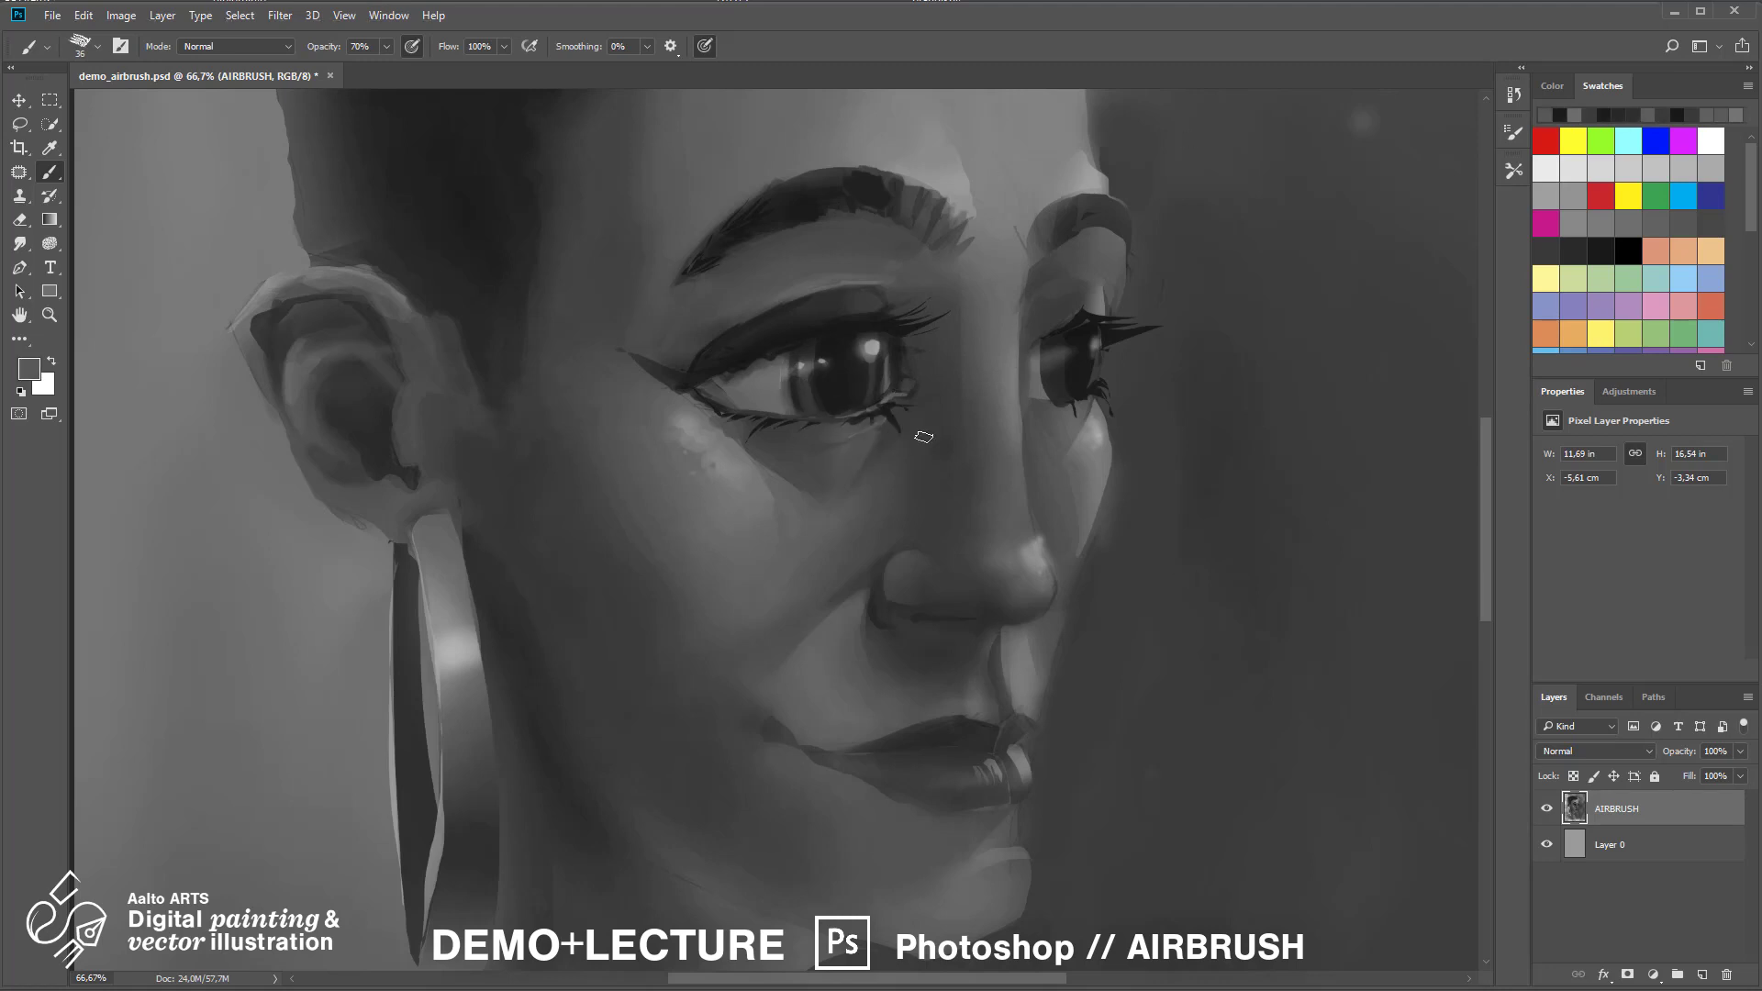
pyautogui.keyDown('alt'); pyautogui.click(868, 549); pyautogui.keyUp('alt')
# Paint the far cheek below the lashes and shape the nose tip highlight with sampled tones
pyautogui.moveTo(1097, 441); pyautogui.dragTo(905, 341)
pyautogui.keyDown('alt'); pyautogui.click(906, 341); pyautogui.keyUp('alt')
pyautogui.moveTo(907, 325); pyautogui.dragTo(903, 360)
pyautogui.keyDown('alt'); pyautogui.click(845, 453); pyautogui.keyUp('alt')
pyautogui.moveTo(850, 444); pyautogui.dragTo(848, 459)
pyautogui.keyDown('alt'); pyautogui.click(844, 455); pyautogui.keyUp('alt')
pyautogui.moveTo(839, 446)
pyautogui.mouseDown()
pyautogui.moveTo(846, 477)
pyautogui.moveTo(842, 431)
pyautogui.mouseUp()
pyautogui.keyDown('alt'); pyautogui.click(817, 465); pyautogui.keyUp('alt')
pyautogui.keyDown('alt'); pyautogui.click(837, 431); pyautogui.keyUp('alt')
# Darken the near eyebrow and the underside of the nose with a sampled dark tone
pyautogui.moveTo(798, 257); pyautogui.dragTo(769, 436)
pyautogui.keyDown('alt'); pyautogui.click(654, 272); pyautogui.keyUp('alt')
pyautogui.moveTo(690, 266); pyautogui.dragTo(700, 288)
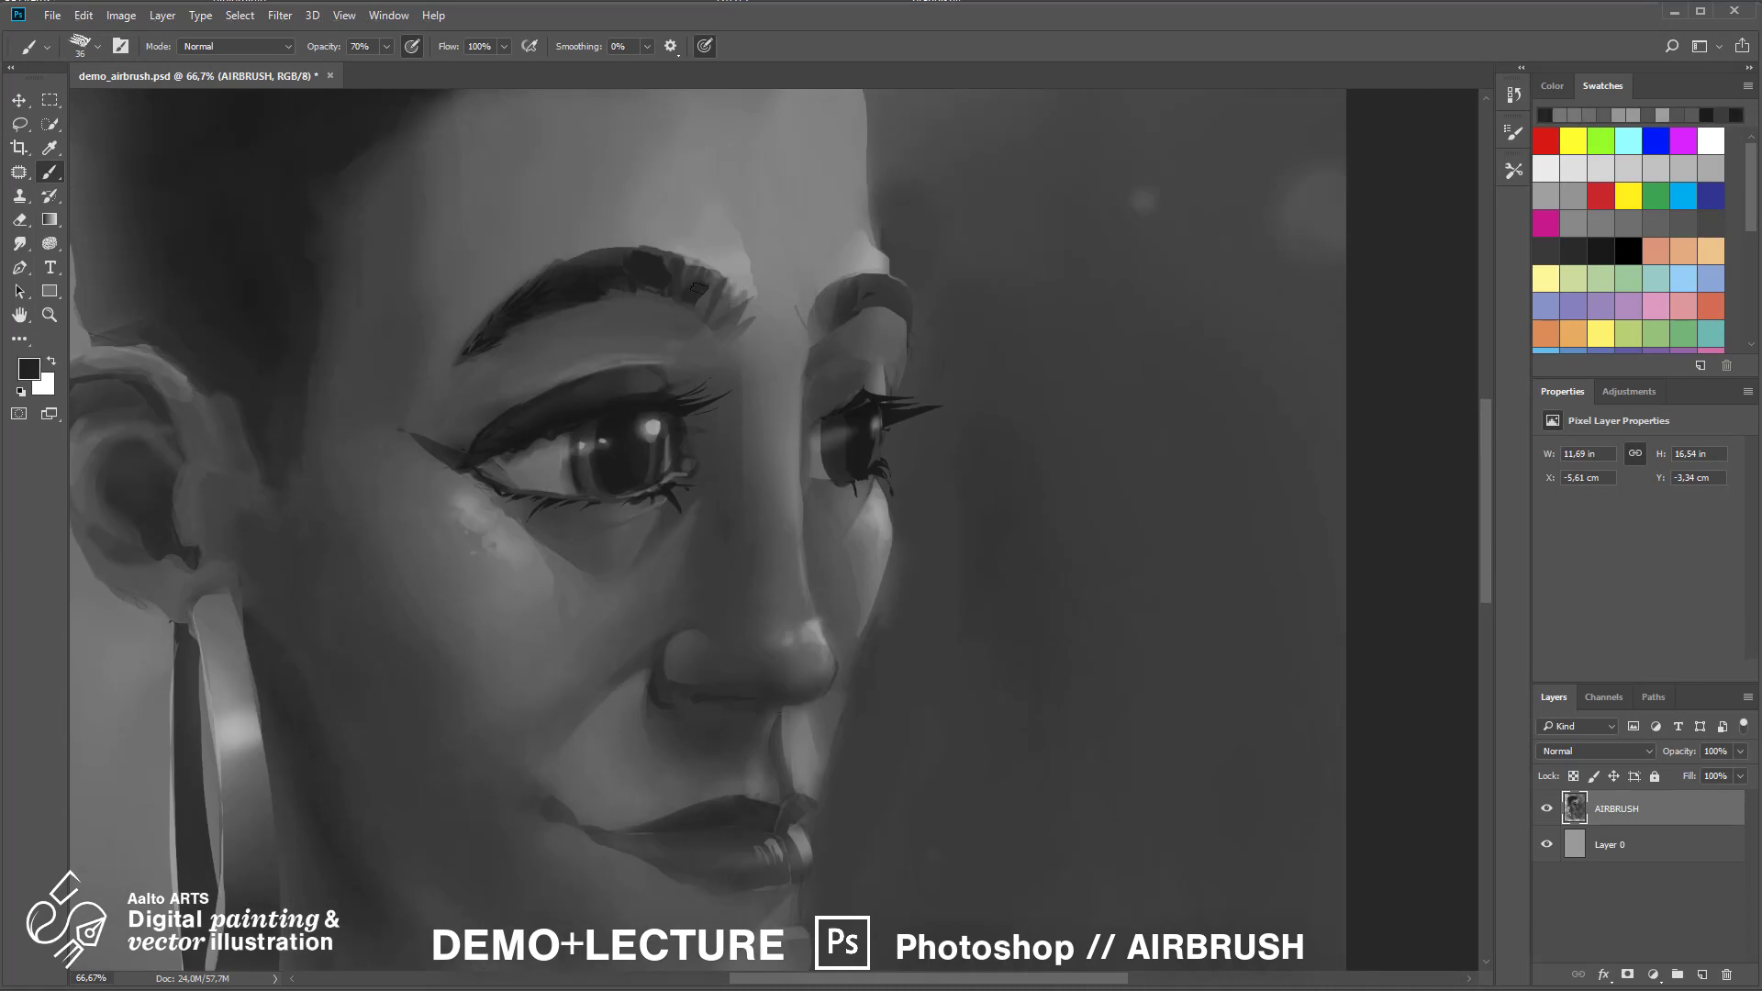
pyautogui.moveTo(711, 699); pyautogui.dragTo(753, 699)
# Paint the lips and darken the line between them with sampled tones
pyautogui.moveTo(755, 812); pyautogui.dragTo(881, 548)
pyautogui.keyDown('alt'); pyautogui.click(887, 552); pyautogui.keyUp('alt')
pyautogui.keyDown('alt'); pyautogui.click(881, 545); pyautogui.keyUp('alt')
pyautogui.keyDown('alt'); pyautogui.click(854, 553); pyautogui.keyUp('alt')
pyautogui.moveTo(855, 556); pyautogui.dragTo(836, 558)
pyautogui.moveTo(708, 562); pyautogui.dragTo(796, 560)
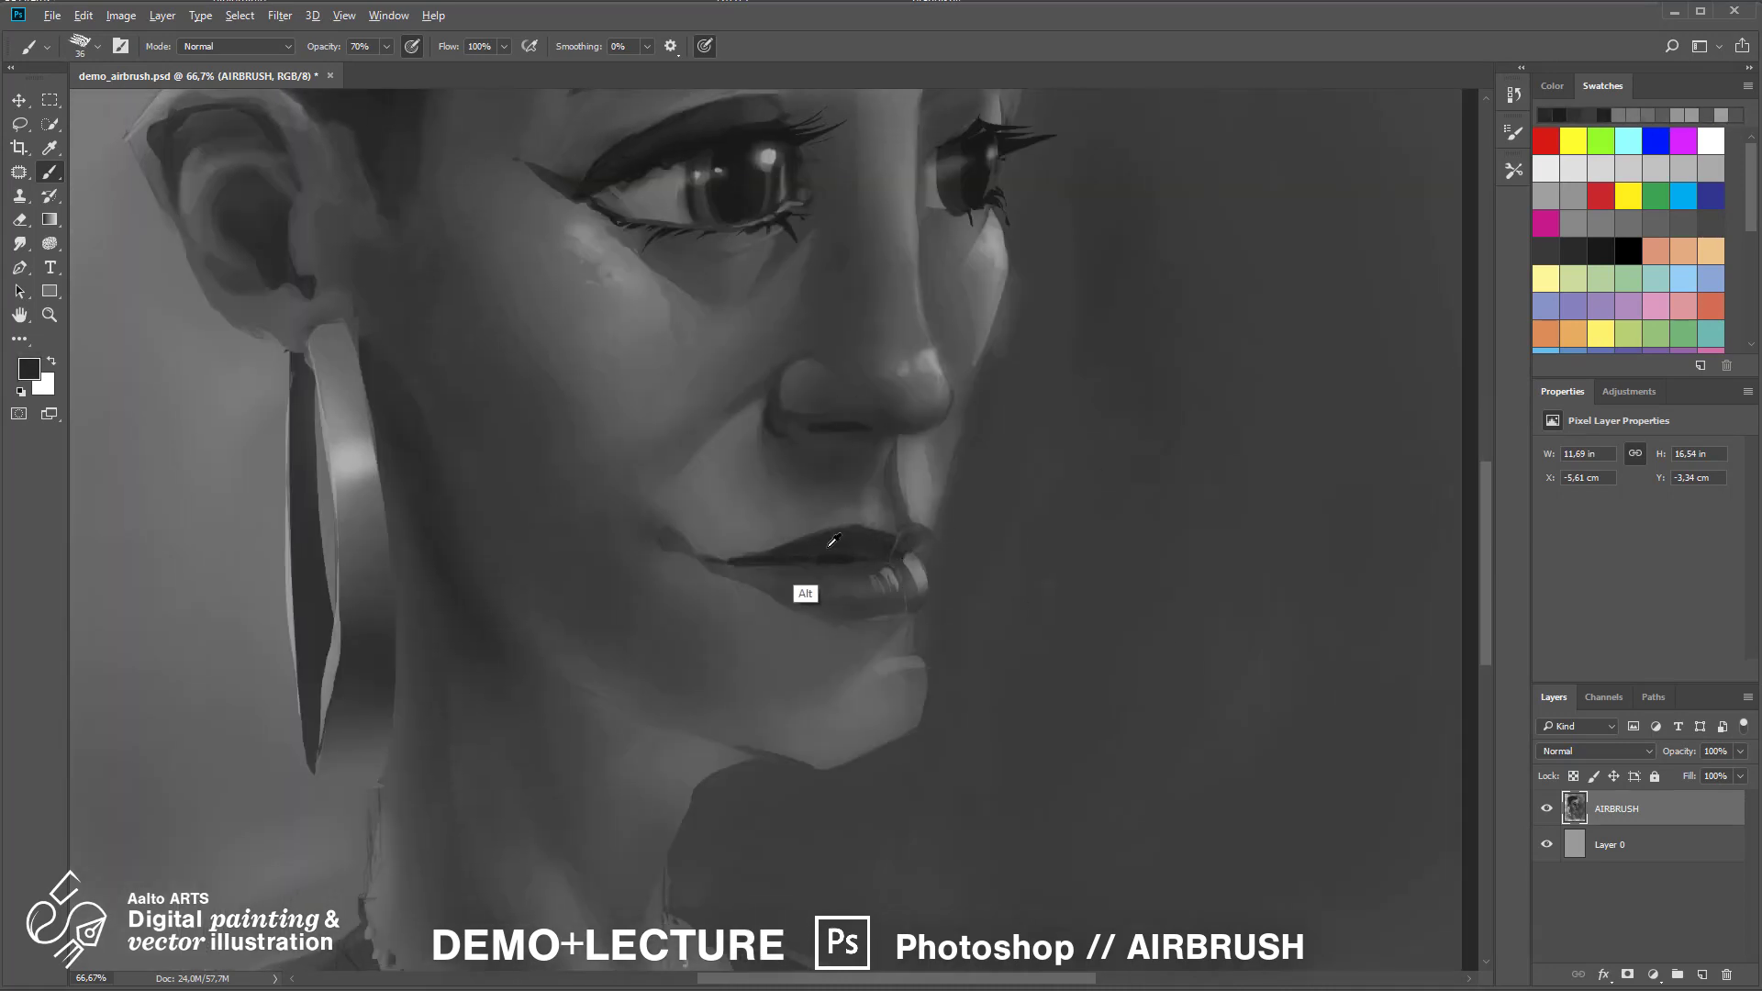
# Paint the inner corner and lower lash line of the near eye with a sampled tone
pyautogui.moveTo(809, 701); pyautogui.dragTo(737, 771)
pyautogui.keyDown('alt'); pyautogui.click(696, 228); pyautogui.keyUp('alt')
pyautogui.moveTo(736, 259); pyautogui.dragTo(717, 276)
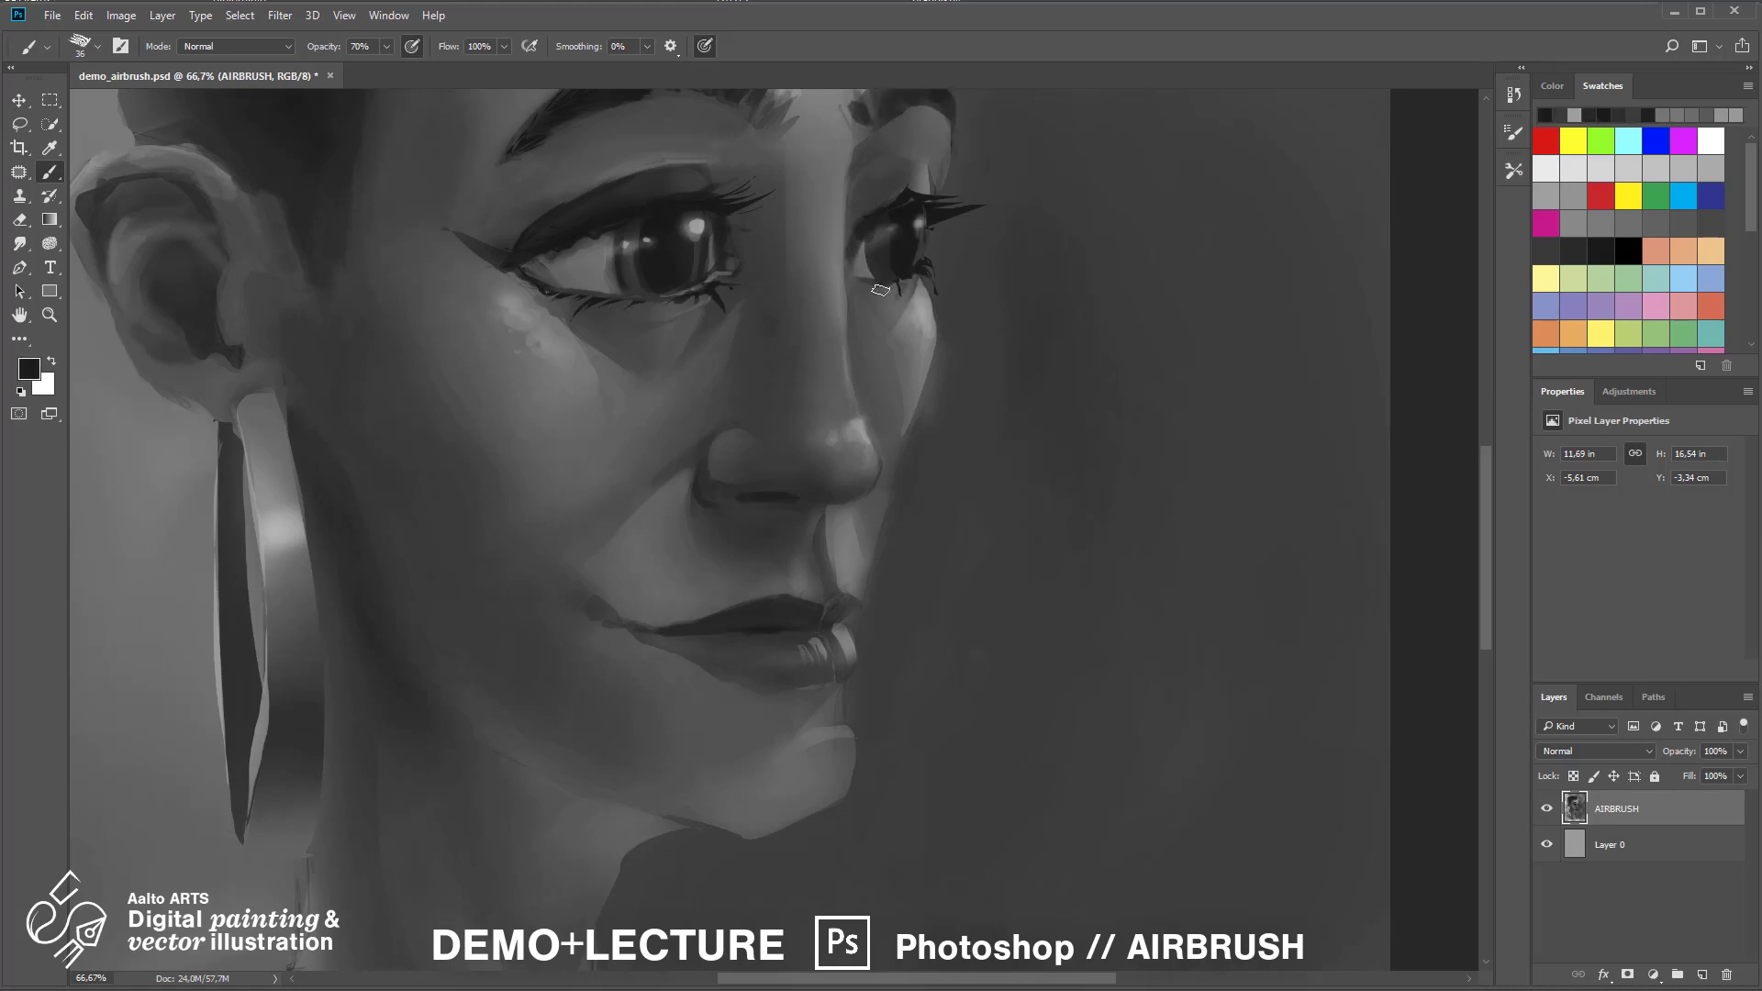
# Refine the underside of the jaw and the profile edge between lower lip and chin with sampled tones
pyautogui.keyDown('alt'); pyautogui.click(954, 392); pyautogui.keyUp('alt')
pyautogui.moveTo(821, 686)
pyautogui.mouseDown()
pyautogui.moveTo(962, 385)
pyautogui.moveTo(965, 422)
pyautogui.mouseUp()
pyautogui.keyDown('alt'); pyautogui.click(902, 382); pyautogui.keyUp('alt')
pyautogui.keyDown('alt'); pyautogui.click(945, 432); pyautogui.keyUp('alt')
pyautogui.keyDown('alt'); pyautogui.click(975, 404); pyautogui.keyUp('alt')
pyautogui.moveTo(868, 552); pyautogui.dragTo(918, 541)
pyautogui.keyDown('alt'); pyautogui.click(952, 413); pyautogui.keyUp('alt')
pyautogui.moveTo(936, 403); pyautogui.dragTo(952, 389)
# Enlarge the brush to 70 px and paint the chin with a sampled skin tone
pyautogui.press(']')
pyautogui.press(']')
pyautogui.press(']')
pyautogui.press(']')
pyautogui.press(']')
pyautogui.keyDown('alt'); pyautogui.click(1023, 810); pyautogui.keyUp('alt')
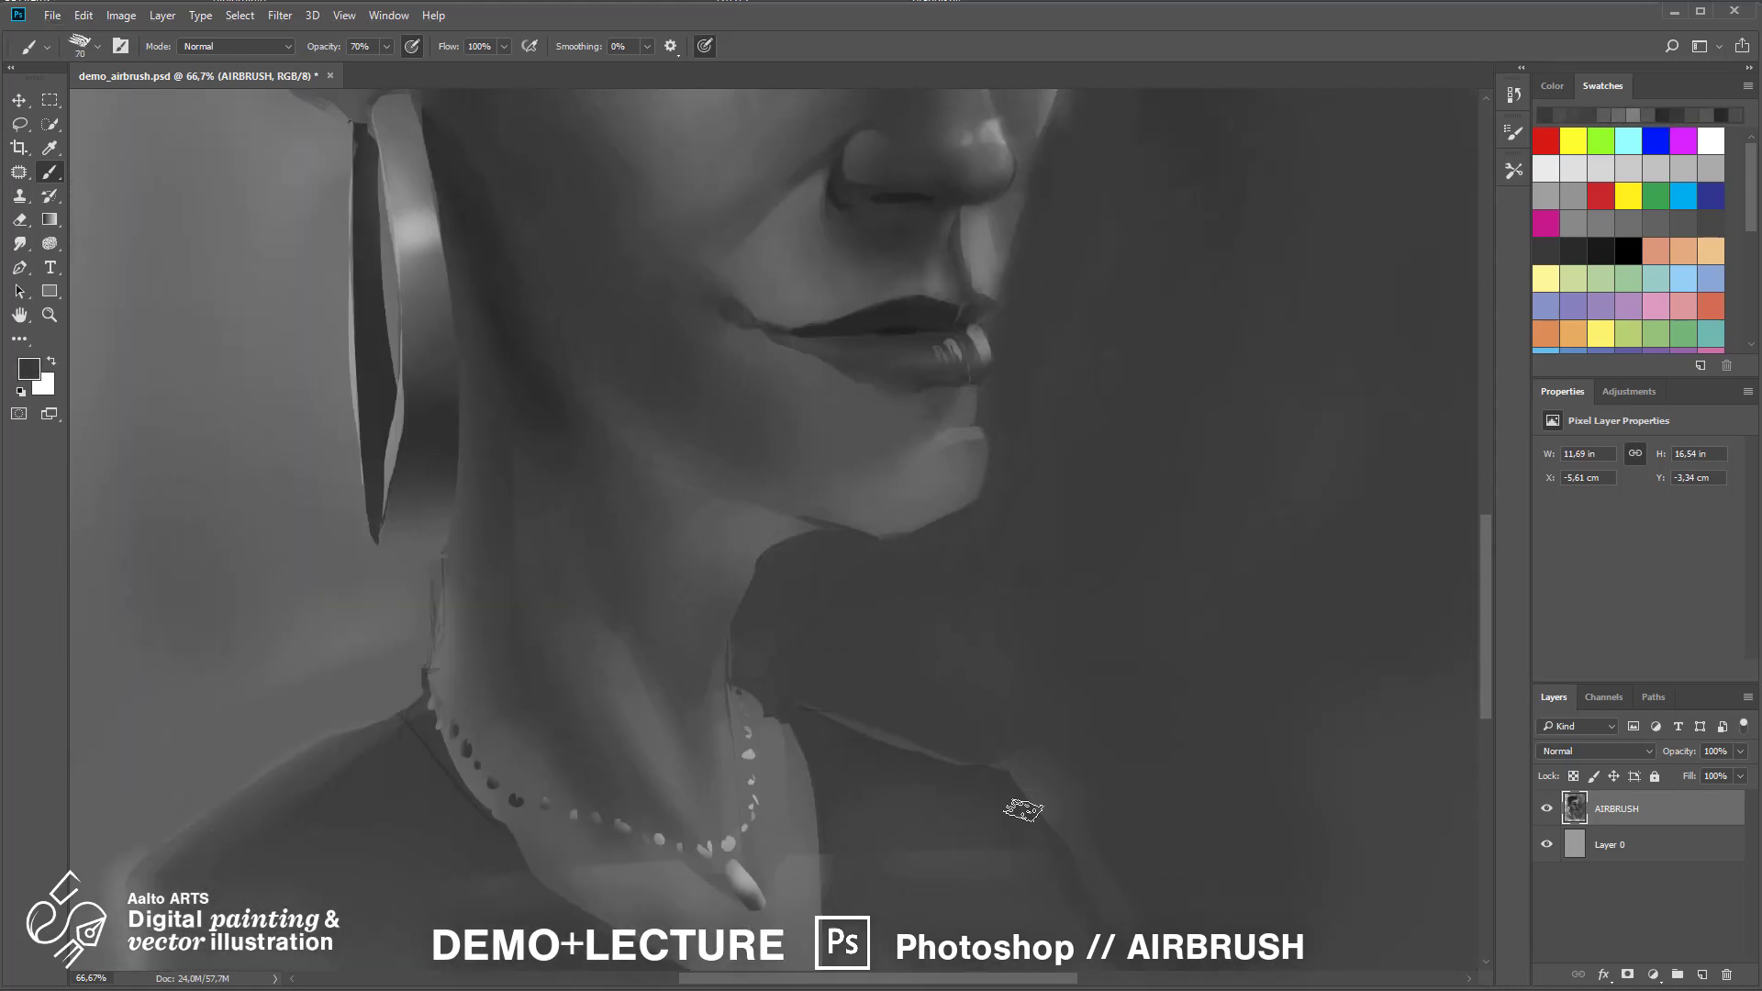
pyautogui.keyDown('alt'); pyautogui.click(934, 402); pyautogui.keyUp('alt')
pyautogui.moveTo(916, 456); pyautogui.dragTo(896, 448)
# Blend the shading beside the nose and across the lower cheek and jaw with sampled tones at 30% opacity
pyautogui.moveTo(780, 201); pyautogui.dragTo(692, 456)
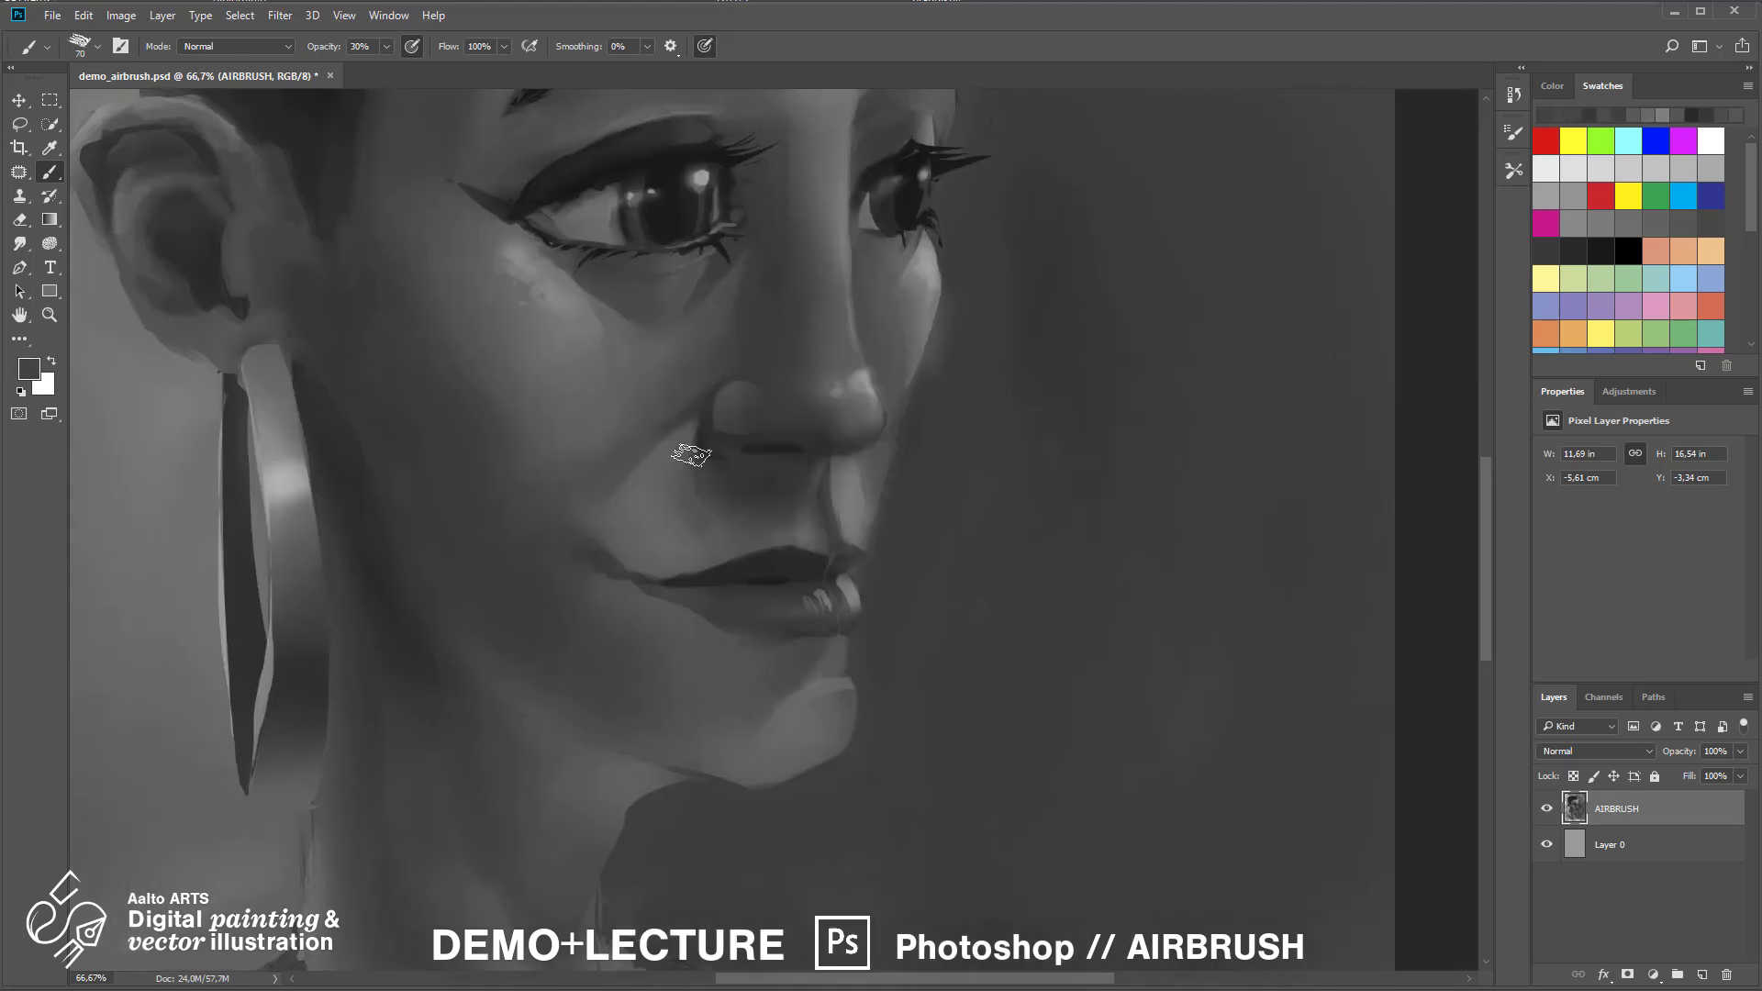
pyautogui.press('3')
pyautogui.keyDown('alt'); pyautogui.click(692, 456); pyautogui.keyUp('alt')
pyautogui.moveTo(695, 698); pyautogui.dragTo(891, 320)
pyautogui.moveTo(820, 219)
pyautogui.mouseDown()
pyautogui.moveTo(756, 394)
pyautogui.moveTo(598, 373)
pyautogui.mouseUp()
pyautogui.keyDown('alt'); pyautogui.click(669, 424); pyautogui.keyUp('alt')
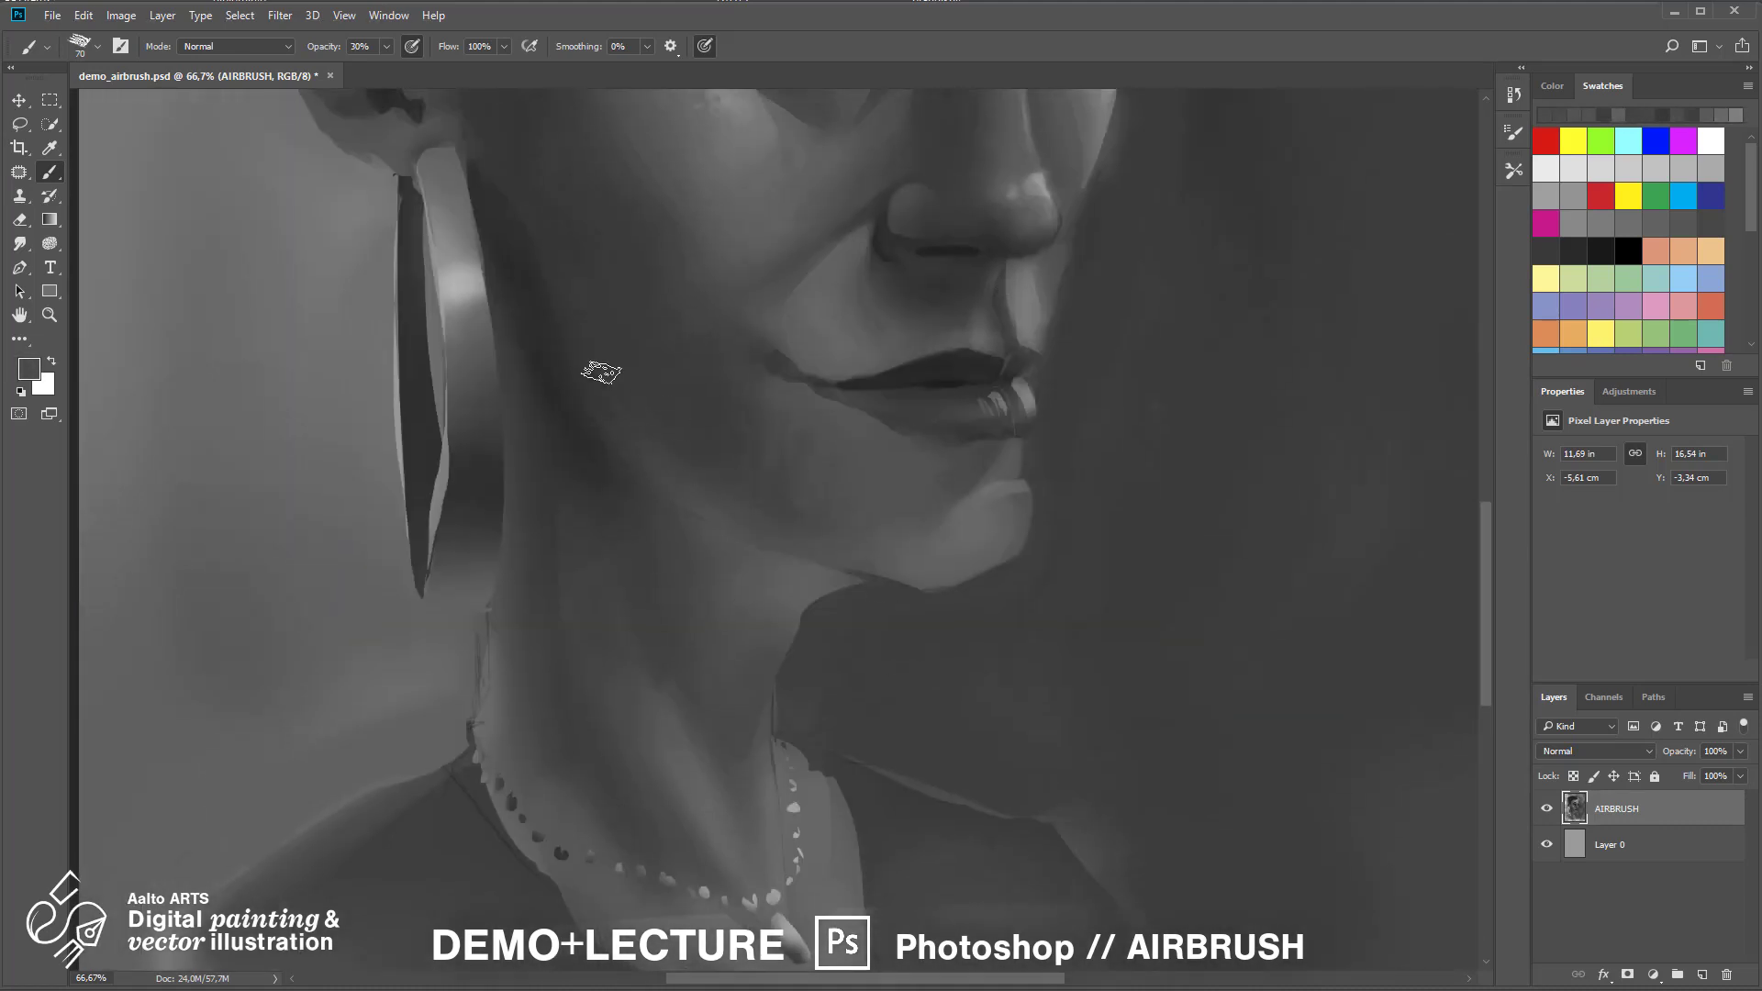
pyautogui.keyDown('alt'); pyautogui.click(597, 374); pyautogui.keyUp('alt')
# Soften the light area on the far cheek below the eye with a sampled tone
pyautogui.moveTo(795, 608); pyautogui.dragTo(772, 390)
pyautogui.moveTo(881, 184); pyautogui.dragTo(767, 799)
pyautogui.keyDown('alt'); pyautogui.click(988, 495); pyautogui.keyUp('alt')
pyautogui.moveTo(939, 509); pyautogui.dragTo(924, 556)
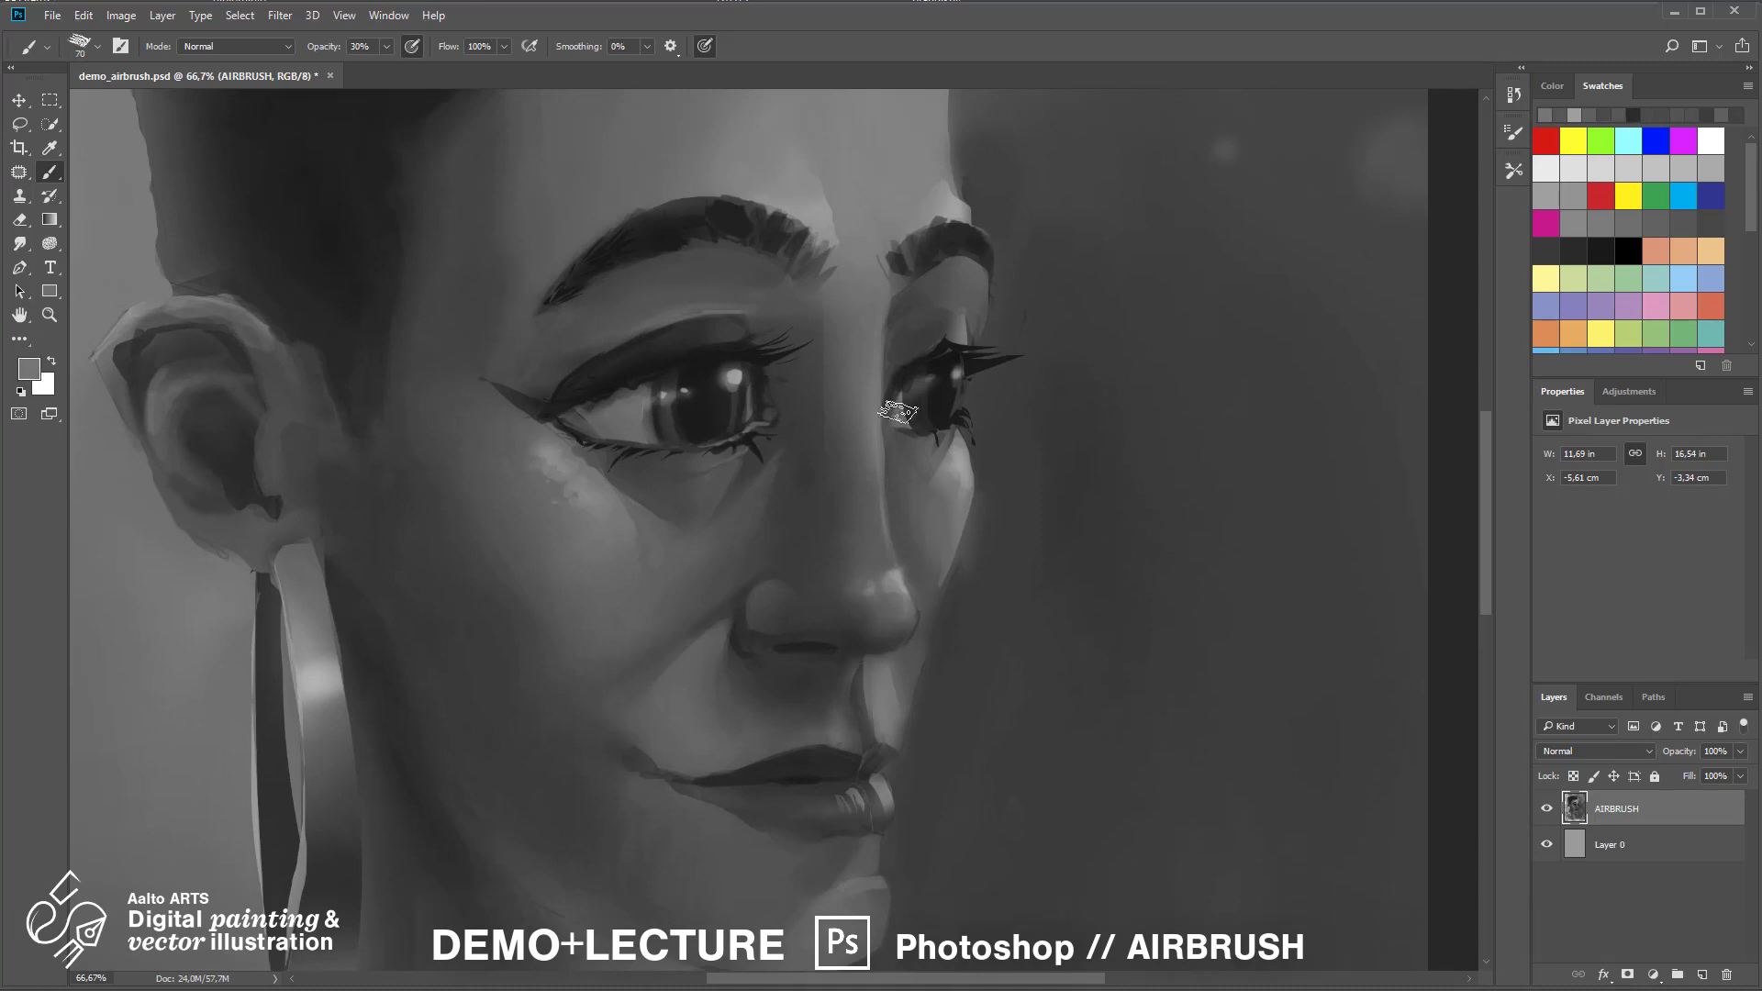
pyautogui.keyDown('alt'); pyautogui.click(794, 530); pyautogui.keyUp('alt')
# Clean up the outer top edge of the ear with the sampled background tone at 100% opacity
pyautogui.moveTo(1173, 763); pyautogui.dragTo(1251, 664)
pyautogui.moveTo(459, 367); pyautogui.dragTo(880, 349)
pyautogui.press('0')
pyautogui.keyDown('alt'); pyautogui.click(607, 204); pyautogui.keyUp('alt')
pyautogui.moveTo(643, 202); pyautogui.dragTo(598, 229)
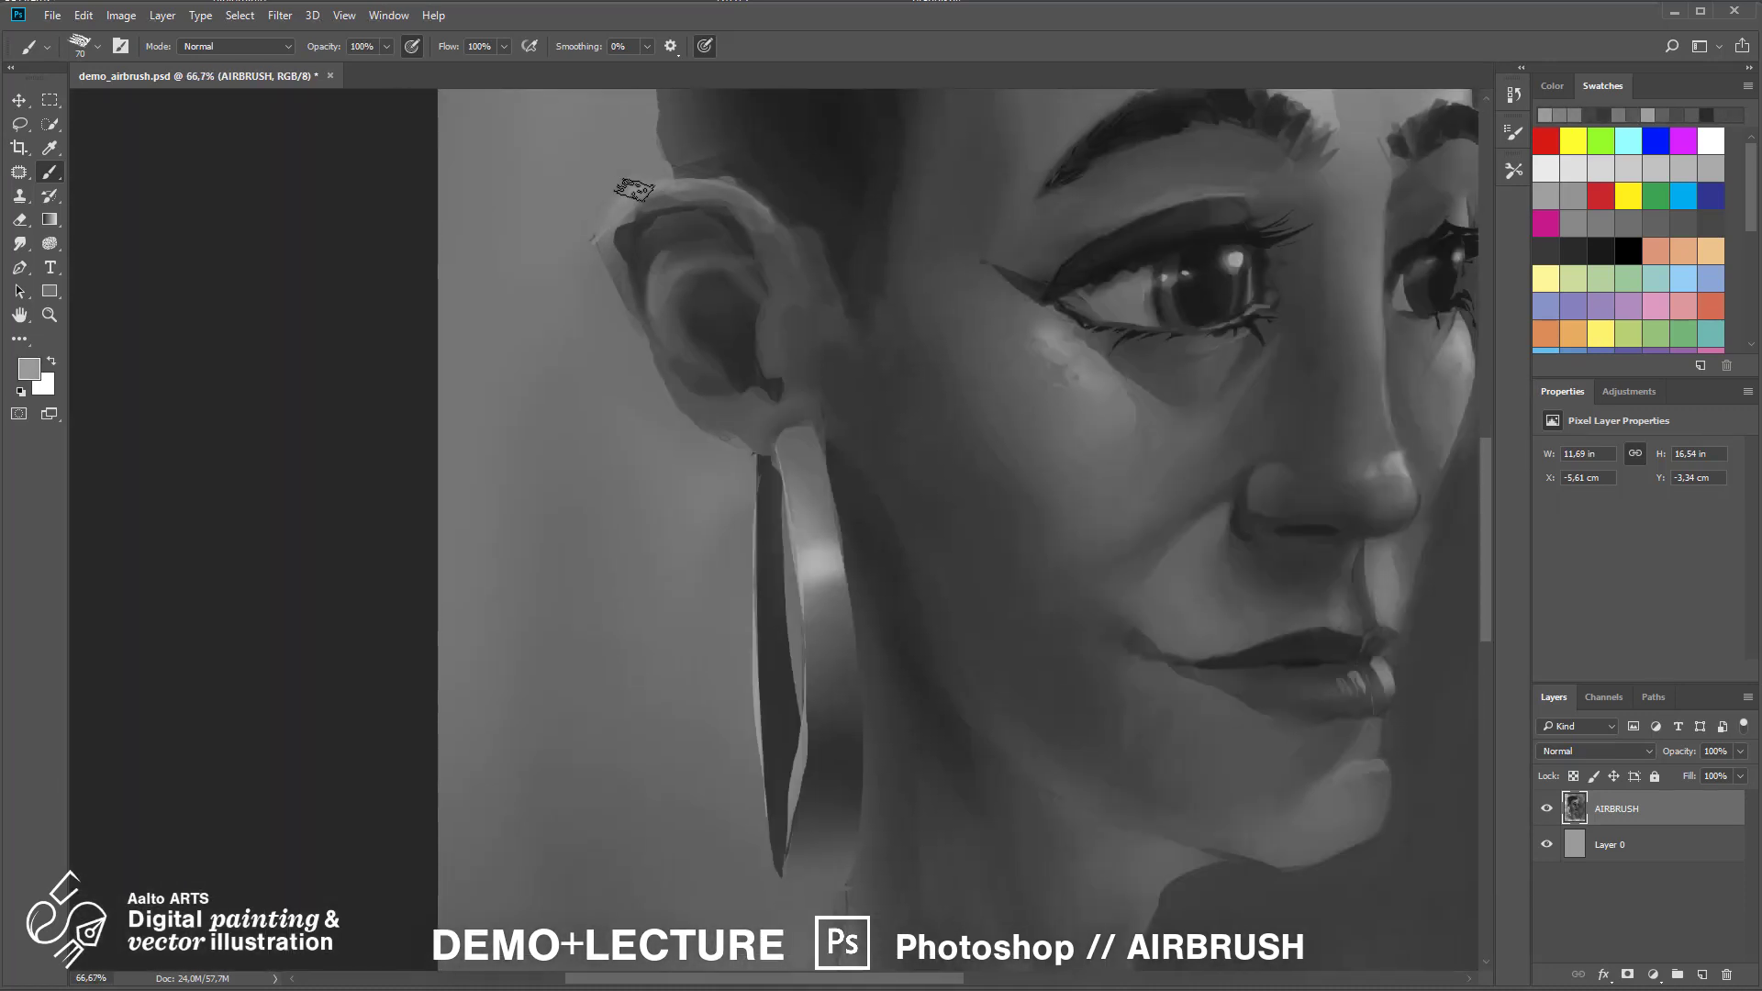
pyautogui.keyDown('alt'); pyautogui.click(661, 225); pyautogui.keyUp('alt')
# Paint down the back edge of the neck beside the earring with a sampled tone
pyautogui.moveTo(634, 817)
pyautogui.mouseDown()
pyautogui.moveTo(783, 735)
pyautogui.moveTo(676, 424)
pyautogui.mouseUp()
pyautogui.keyDown('alt'); pyautogui.click(892, 541); pyautogui.keyUp('alt')
pyautogui.moveTo(881, 504); pyautogui.dragTo(895, 643)
pyautogui.hotkey('ctrl', '-')
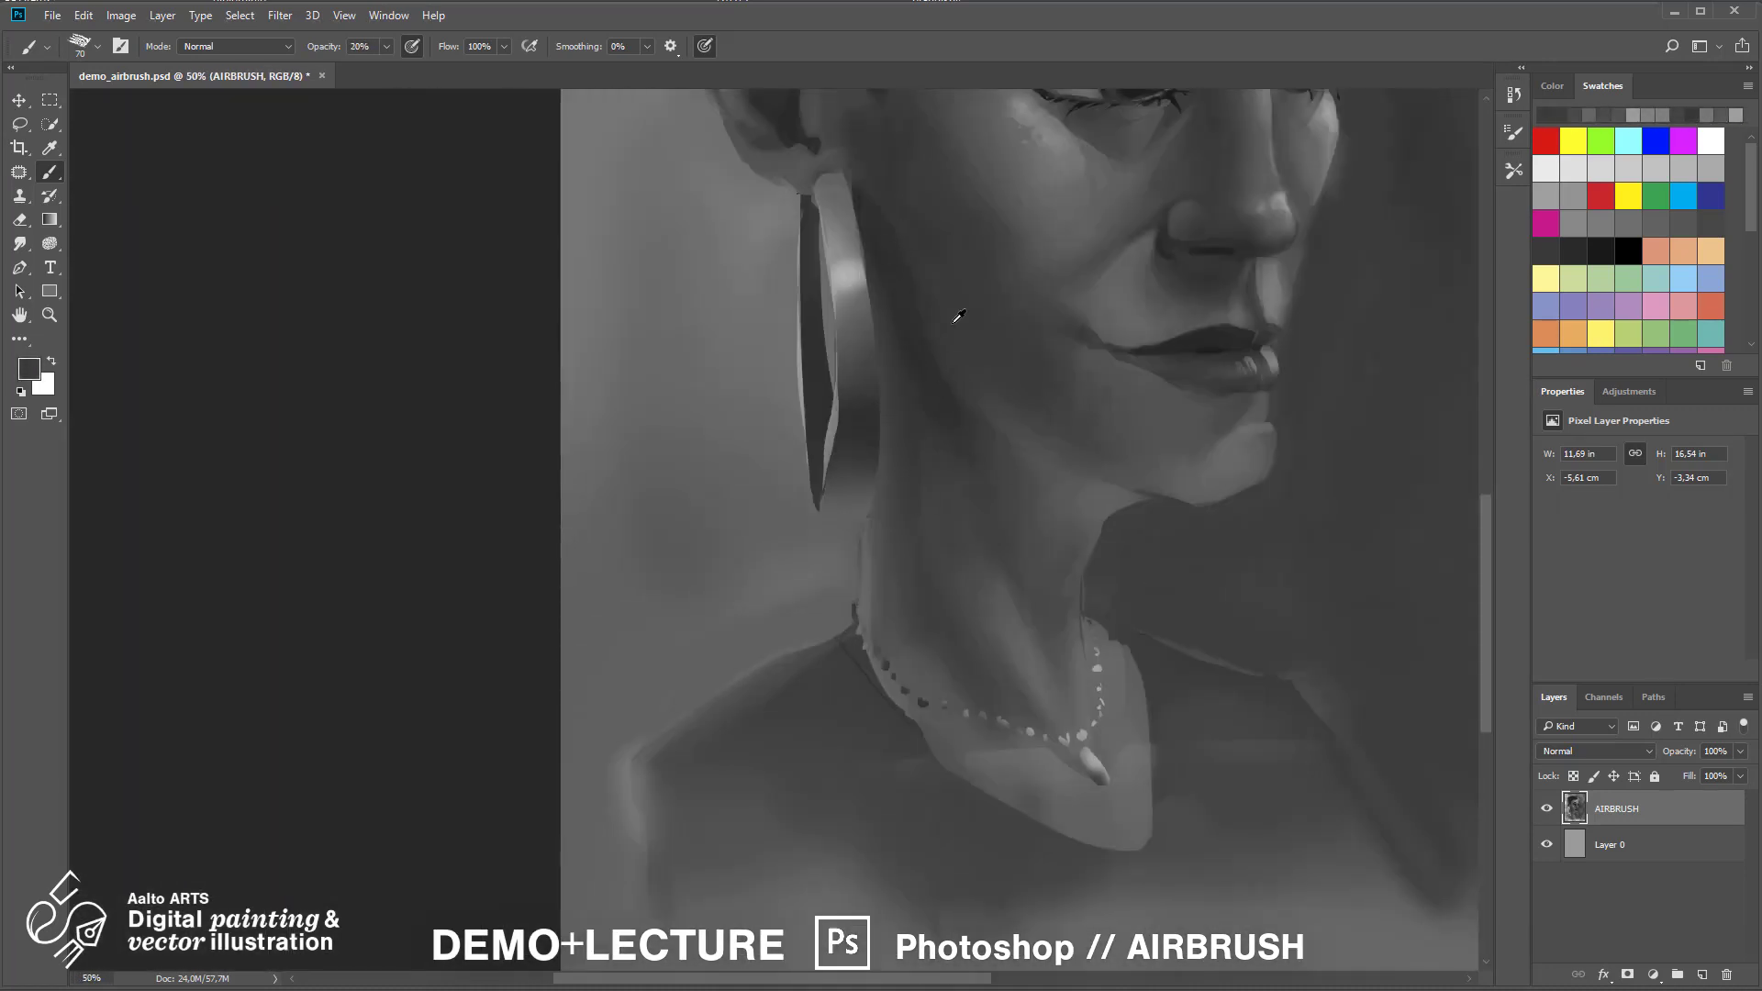
# Soften the back edge of the hair and the front hairline with sampled tones at 20% opacity
pyautogui.keyDown('alt'); pyautogui.click(953, 323); pyautogui.keyUp('alt')
pyautogui.moveTo(1110, 124)
pyautogui.mouseDown()
pyautogui.moveTo(996, 478)
pyautogui.moveTo(964, 669)
pyautogui.mouseUp()
pyautogui.keyDown('alt'); pyautogui.click(624, 422); pyautogui.keyUp('alt')
pyautogui.moveTo(621, 429); pyautogui.dragTo(633, 321)
pyautogui.moveTo(731, 224); pyautogui.dragTo(731, 274)
pyautogui.keyDown('alt'); pyautogui.click(863, 413); pyautogui.keyUp('alt')
pyautogui.moveTo(1009, 385)
pyautogui.mouseDown()
pyautogui.moveTo(884, 562)
pyautogui.moveTo(820, 388)
pyautogui.mouseUp()
pyautogui.moveTo(997, 209); pyautogui.dragTo(928, 286)
# Enlarge the brush and smooth the background beside the shoulder and the clothing across the chest with sampled tones
pyautogui.moveTo(817, 944); pyautogui.dragTo(787, 300)
pyautogui.rightClick(755, 554)
pyautogui.moveTo(794, 601); pyautogui.dragTo(807, 601)
pyautogui.keyDown('alt'); pyautogui.click(534, 487); pyautogui.keyUp('alt')
pyautogui.moveTo(465, 551)
pyautogui.mouseDown()
pyautogui.moveTo(580, 452)
pyautogui.moveTo(1015, 735)
pyautogui.mouseUp()
pyautogui.moveTo(514, 697)
pyautogui.mouseDown()
pyautogui.moveTo(437, 554)
pyautogui.moveTo(590, 712)
pyautogui.moveTo(1138, 679)
pyautogui.mouseUp()
pyautogui.keyDown('alt'); pyautogui.click(440, 559); pyautogui.keyUp('alt')
# Repaint the dark background beside the face and the far shoulder with sampled tones at 70% opacity
pyautogui.press('7')
pyautogui.keyDown('alt'); pyautogui.click(1257, 551); pyautogui.keyUp('alt')
pyautogui.moveTo(1349, 725)
pyautogui.mouseDown()
pyautogui.moveTo(1253, 497)
pyautogui.moveTo(1105, 815)
pyautogui.mouseUp()
pyautogui.keyDown('alt'); pyautogui.click(1192, 444); pyautogui.keyUp('alt')
pyautogui.moveTo(1192, 444); pyautogui.dragTo(1101, 302)
pyautogui.moveTo(979, 790); pyautogui.dragTo(1042, 653)
pyautogui.keyDown('alt'); pyautogui.click(920, 550); pyautogui.keyUp('alt')
# Even out the lighter background behind the earring and neck using sampled background tones
pyautogui.hotkey('ctrl', '-')
pyautogui.hotkey('ctrl', '-')
pyautogui.keyDown('alt'); pyautogui.click(567, 705); pyautogui.keyUp('alt')
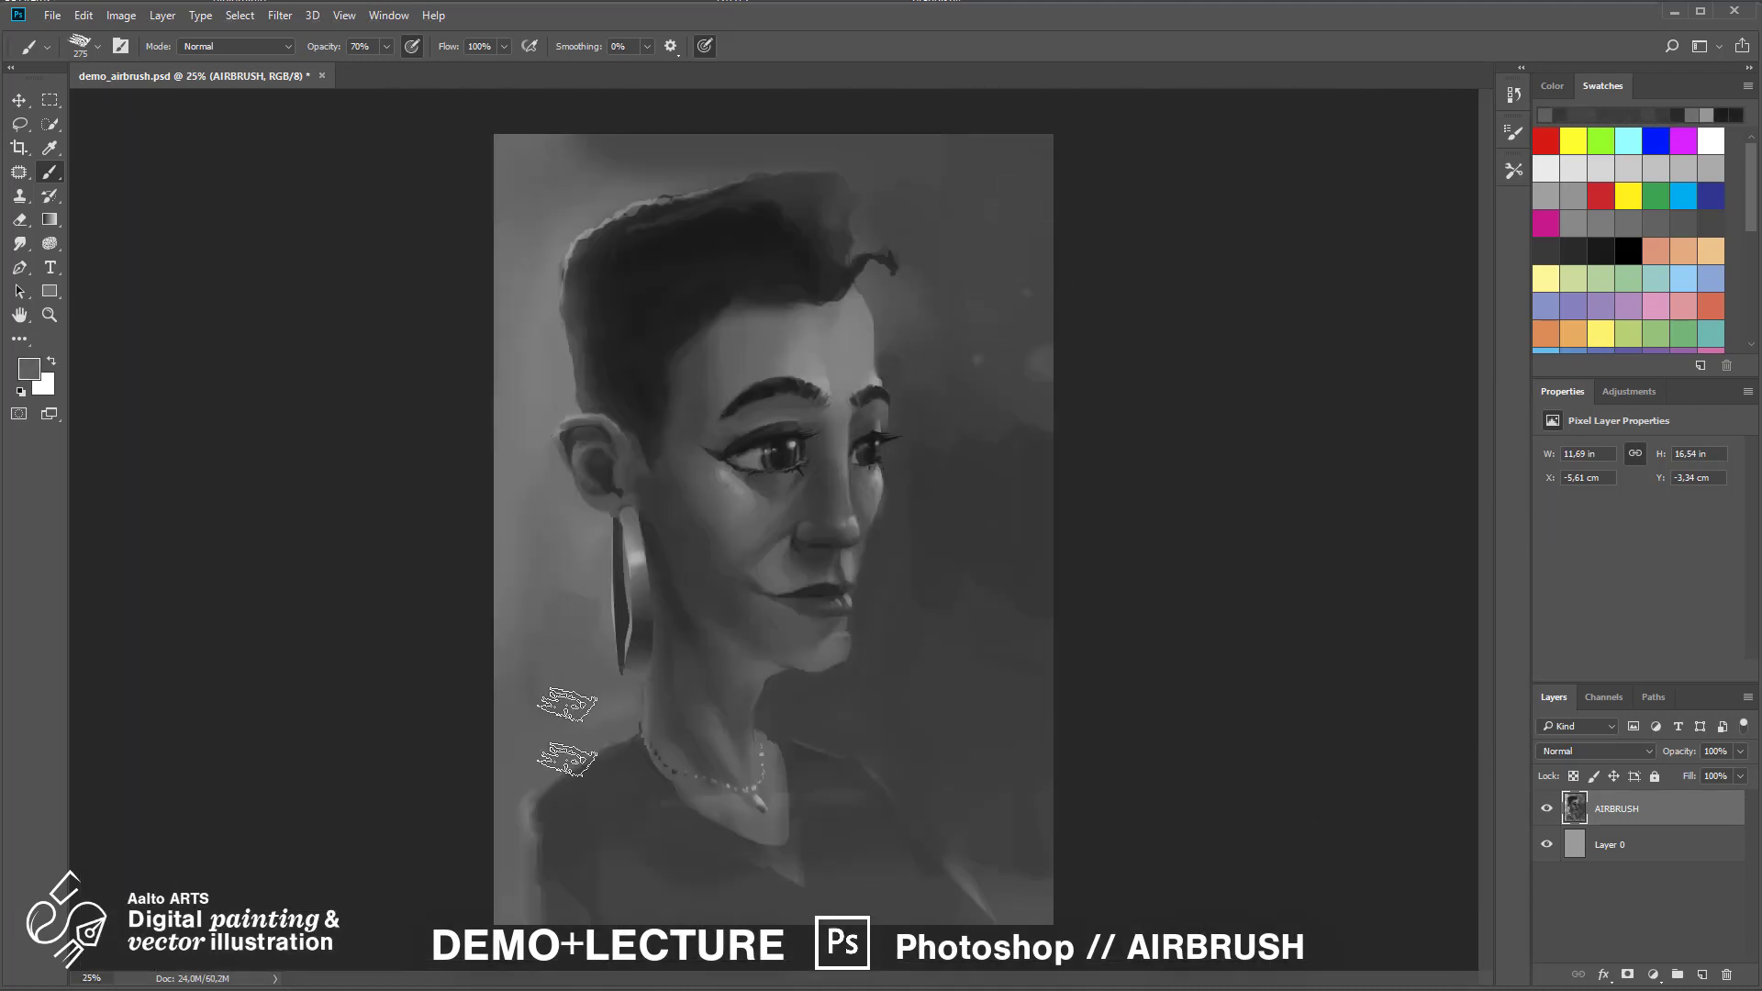
pyautogui.keyDown('alt'); pyautogui.click(557, 567); pyautogui.keyUp('alt')
pyautogui.moveTo(557, 567)
pyautogui.mouseDown()
pyautogui.moveTo(528, 358)
pyautogui.moveTo(501, 416)
pyautogui.mouseUp()
# Refine the shading inside the upper ear with a 56 px brush at 20% opacity and sampled tones
pyautogui.hotkey('ctrl', '+')
pyautogui.hotkey('ctrl', '+')
pyautogui.press('2')
pyautogui.rightClick(471, 369)
pyautogui.keyDown('alt'); pyautogui.click(439, 337); pyautogui.keyUp('alt')
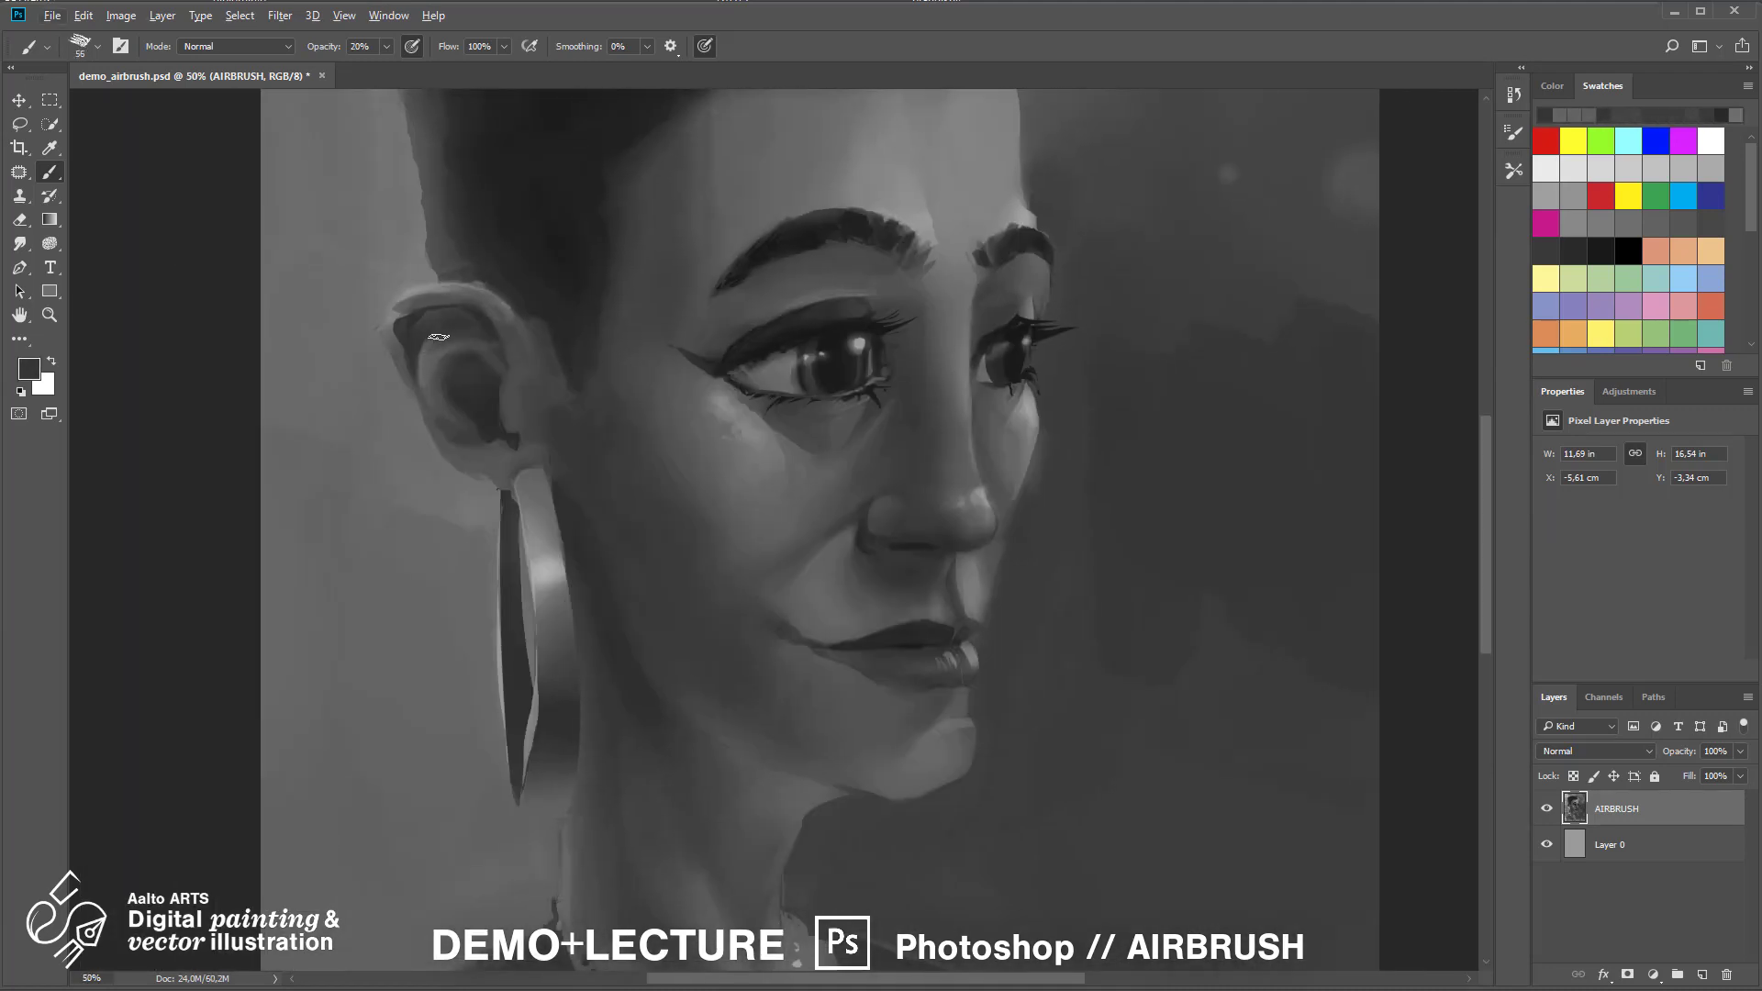
pyautogui.keyDown('alt'); pyautogui.click(505, 283); pyautogui.keyUp('alt')
# Paint a light rim along the lower inner edge of the earring with a 17 px brush at 100% opacity
pyautogui.moveTo(597, 554)
pyautogui.mouseDown()
pyautogui.moveTo(552, 563)
pyautogui.moveTo(619, 321)
pyautogui.mouseUp()
pyautogui.keyDown('alt'); pyautogui.click(830, 409); pyautogui.keyUp('alt')
pyautogui.press('0')
pyautogui.keyDown('alt'); pyautogui.click(488, 307); pyautogui.keyUp('alt')
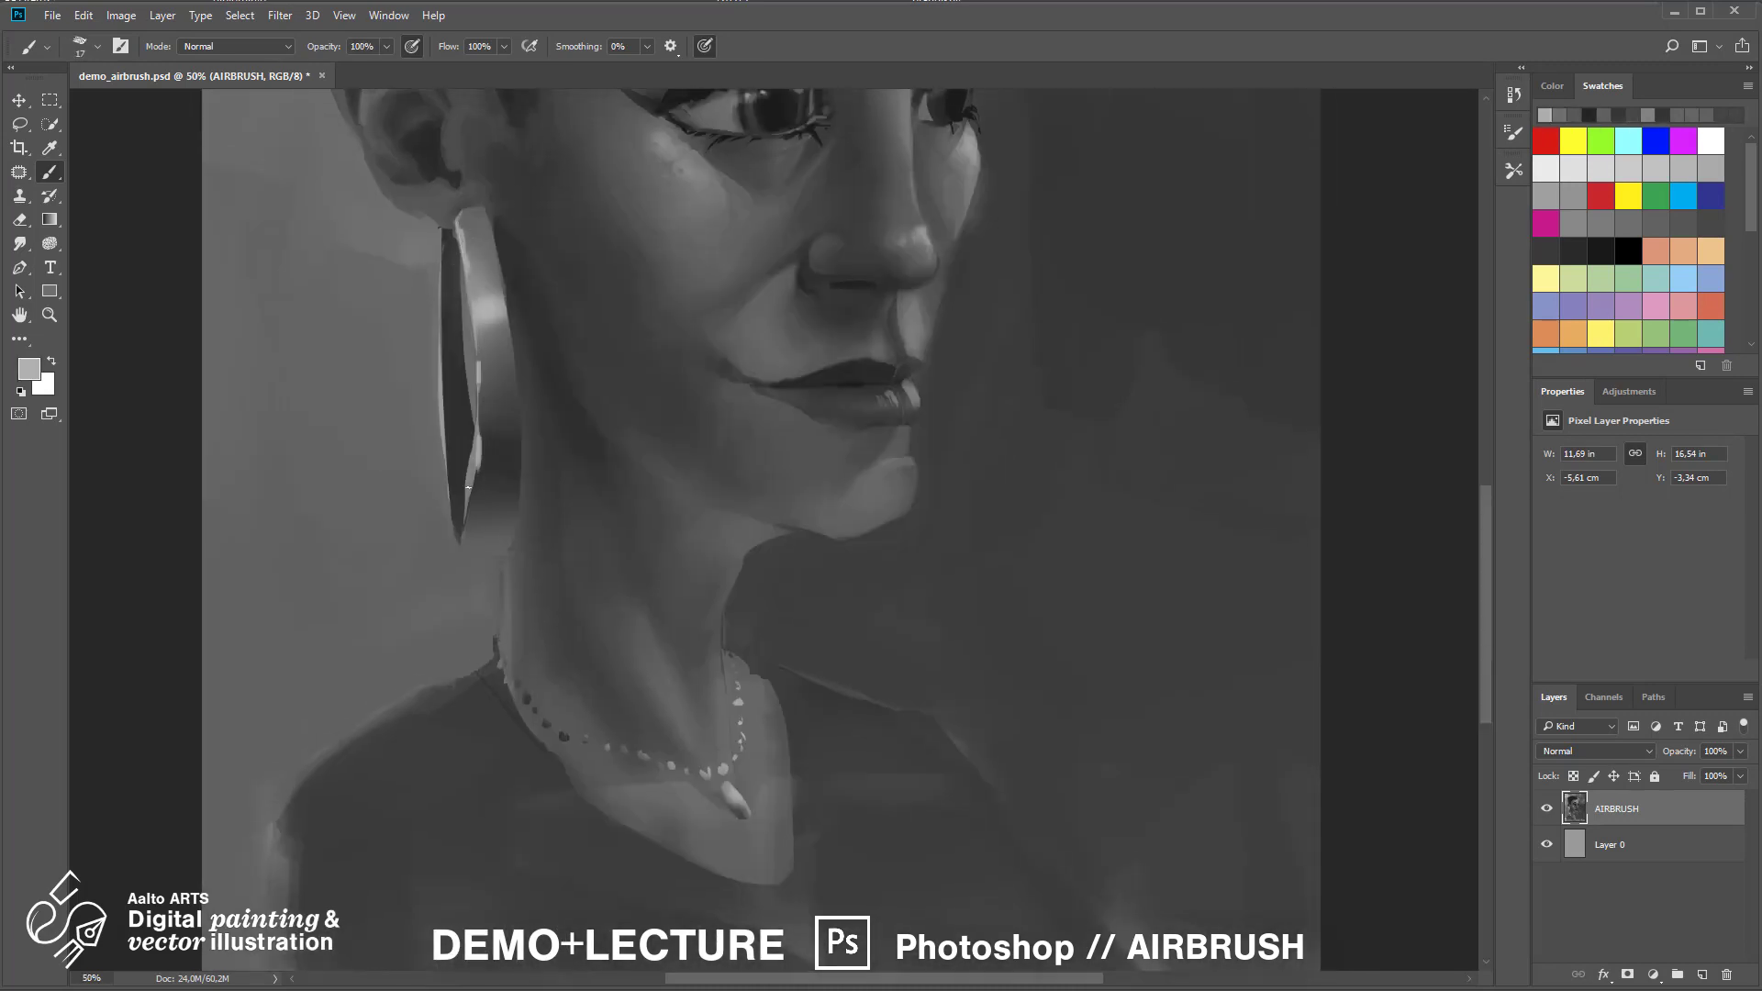
pyautogui.keyDown('alt'); pyautogui.click(460, 468); pyautogui.keyUp('alt')
pyautogui.moveTo(473, 452); pyautogui.dragTo(464, 515)
pyautogui.keyDown('alt'); pyautogui.click(477, 466); pyautogui.keyUp('alt')
pyautogui.moveTo(477, 473); pyautogui.dragTo(463, 541)
# Refine the earring's dark opening and inner edge with sampled tones
pyautogui.keyDown('alt'); pyautogui.click(466, 552); pyautogui.keyUp('alt')
pyautogui.keyDown('alt'); pyautogui.click(462, 488); pyautogui.keyUp('alt')
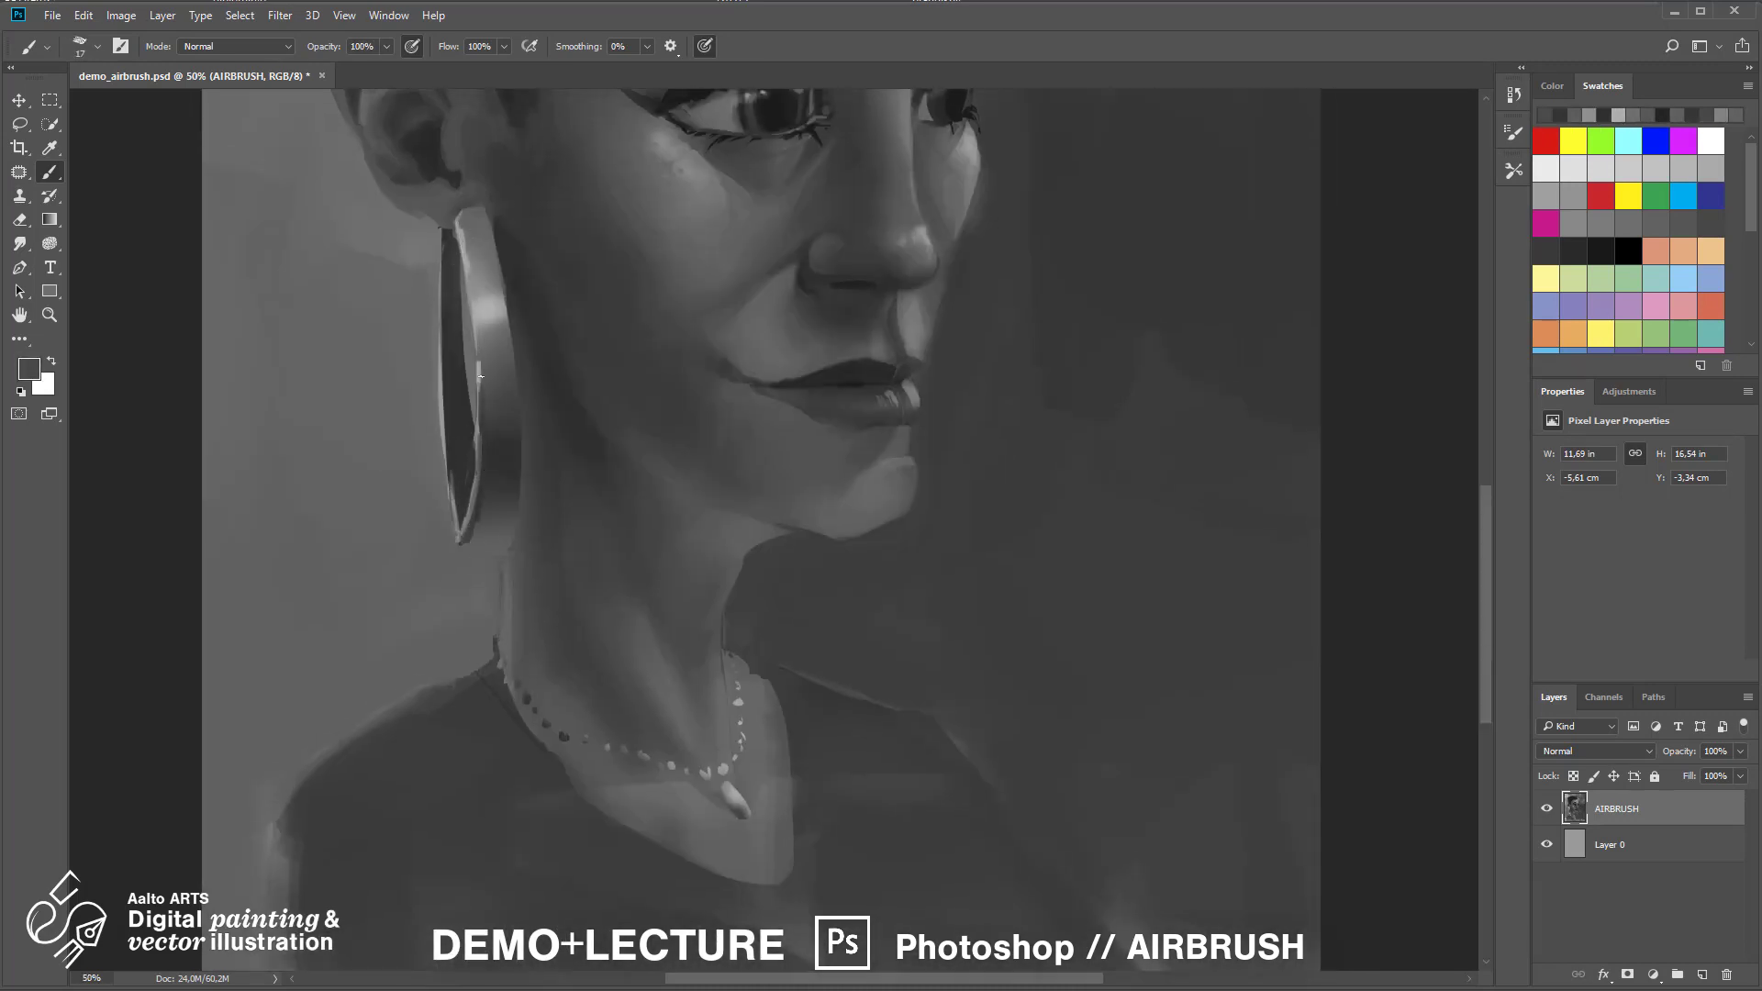
pyautogui.keyDown('alt'); pyautogui.click(496, 369); pyautogui.keyUp('alt')
pyautogui.moveTo(480, 355)
pyautogui.mouseDown()
pyautogui.moveTo(481, 382)
pyautogui.moveTo(442, 413)
pyautogui.mouseUp()
pyautogui.keyDown('alt'); pyautogui.click(453, 386); pyautogui.keyUp('alt')
# Lasso the lower end of the earring and paint it with sampled tones to give it a crisp edge
pyautogui.hotkey('ctrl', '0')
pyautogui.hotkey('ctrl', '+')
pyautogui.hotkey('ctrl', '+')
pyautogui.hotkey('ctrl', '+')
pyautogui.moveTo(606, 747); pyautogui.dragTo(1073, 299)
pyautogui.press('l')
pyautogui.moveTo(855, 427)
pyautogui.mouseDown()
pyautogui.moveTo(850, 470)
pyautogui.moveTo(918, 464)
pyautogui.moveTo(908, 436)
pyautogui.mouseUp()
pyautogui.press('b')
pyautogui.keyDown('alt'); pyautogui.click(860, 436); pyautogui.keyUp('alt')
pyautogui.keyDown('alt'); pyautogui.click(894, 466); pyautogui.keyUp('alt')
pyautogui.moveTo(863, 463); pyautogui.dragTo(908, 454)
pyautogui.hotkey('ctrl', '-')
pyautogui.hotkey('ctrl', '-')
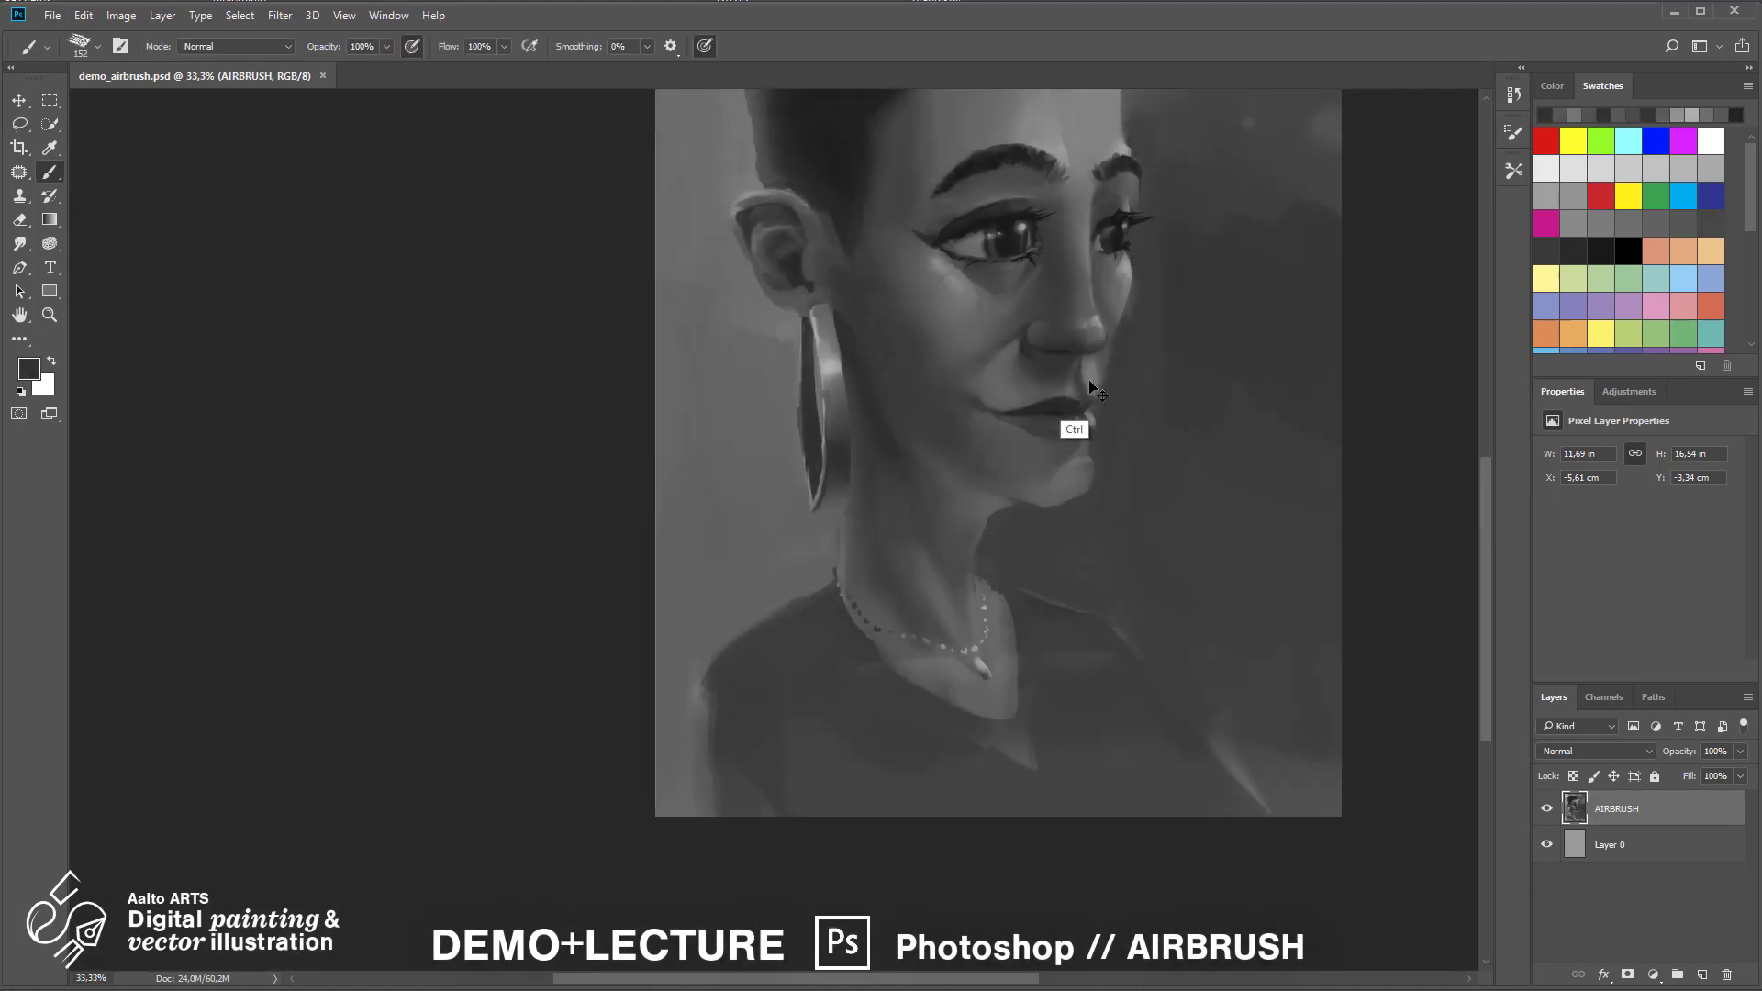
# Rework the front hair, the forehead and the background beside the quiff with sampled tones
pyautogui.hotkey('ctrl', '+')
pyautogui.moveTo(1089, 392); pyautogui.dragTo(725, 742)
pyautogui.keyDown('alt'); pyautogui.click(752, 221); pyautogui.keyUp('alt')
pyautogui.moveTo(762, 216); pyautogui.dragTo(633, 381)
pyautogui.keyDown('alt'); pyautogui.click(690, 353); pyautogui.keyUp('alt')
pyautogui.moveTo(716, 550)
pyautogui.mouseDown()
pyautogui.moveTo(766, 369)
pyautogui.moveTo(810, 506)
pyautogui.mouseUp()
pyautogui.keyDown('alt'); pyautogui.click(1018, 386); pyautogui.keyUp('alt')
pyautogui.moveTo(991, 248); pyautogui.dragTo(1027, 184)
# Reshape the protruding curl at the front of the quiff with sampled hair tones
pyautogui.keyDown('alt'); pyautogui.click(927, 302); pyautogui.keyUp('alt')
pyautogui.moveTo(938, 321); pyautogui.dragTo(945, 344)
pyautogui.moveTo(925, 196); pyautogui.dragTo(925, 229)
pyautogui.keyDown('alt'); pyautogui.click(833, 358); pyautogui.keyUp('alt')
pyautogui.moveTo(927, 183)
pyautogui.mouseDown()
pyautogui.moveTo(861, 384)
pyautogui.moveTo(886, 312)
pyautogui.mouseUp()
# Paint loose dark curls at the quiff's tip and over the forehead with a 34 px brush
pyautogui.rightClick(1004, 242)
pyautogui.moveTo(1167, 297); pyautogui.dragTo(1160, 297)
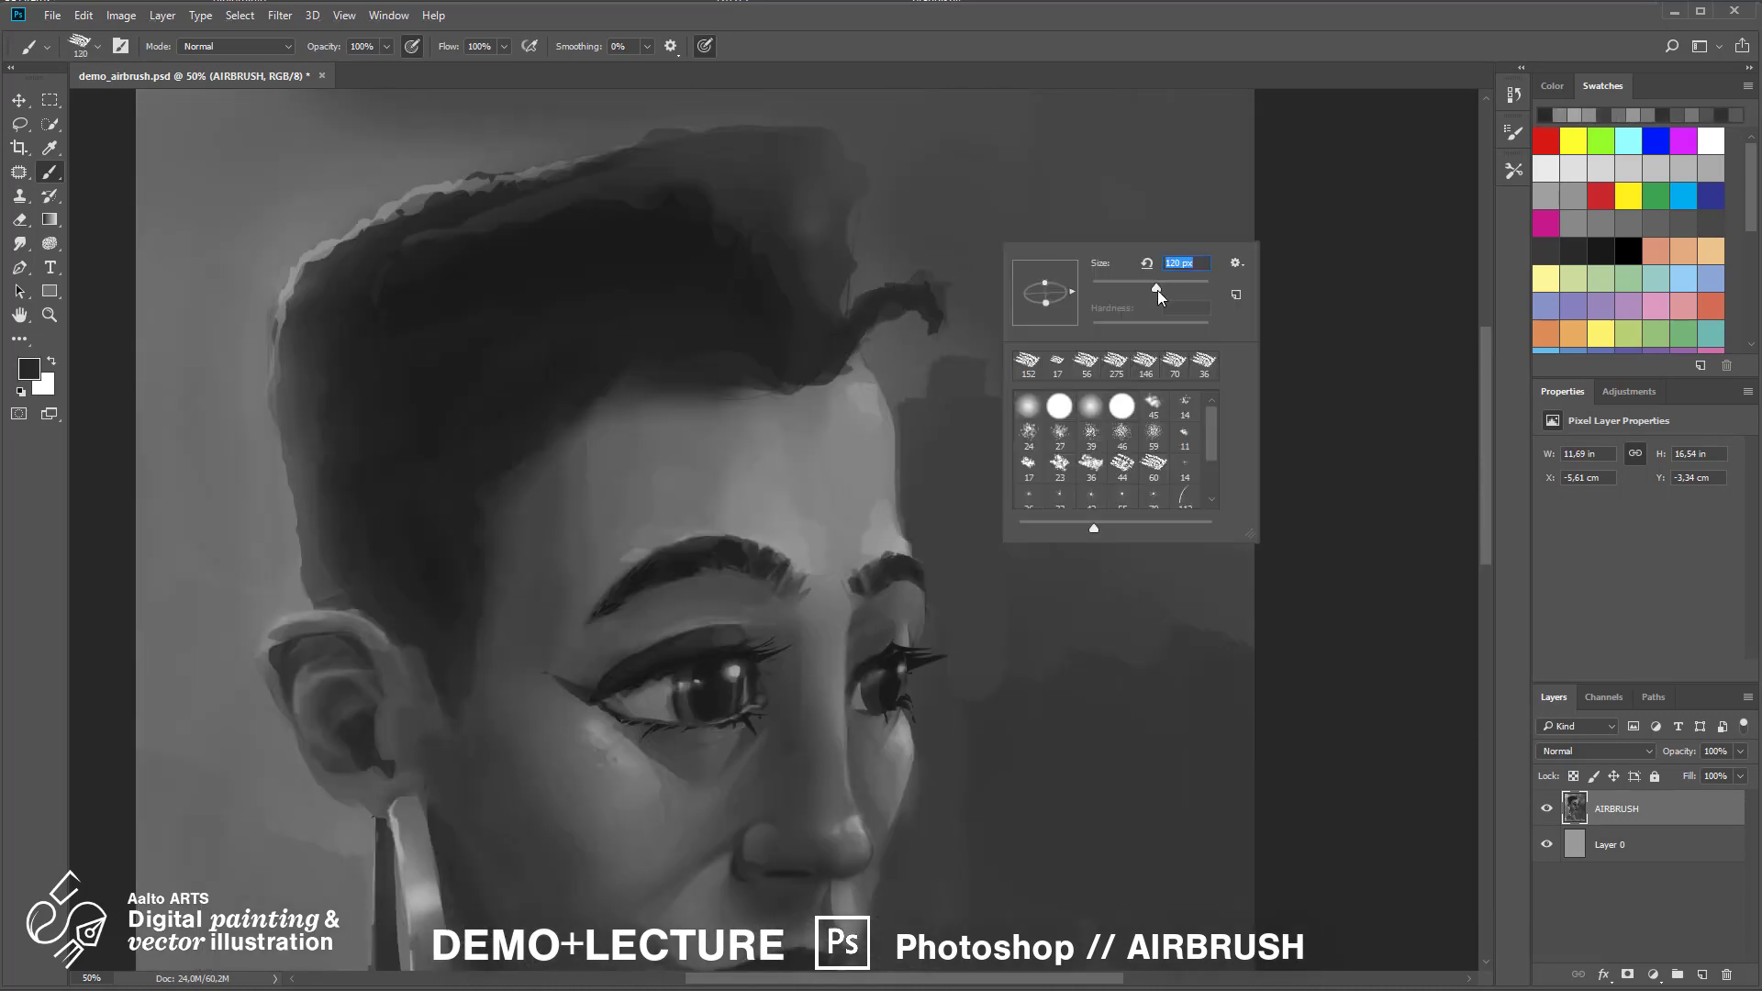
pyautogui.moveTo(894, 223)
pyautogui.mouseDown()
pyautogui.moveTo(867, 266)
pyautogui.moveTo(916, 266)
pyautogui.mouseUp()
pyautogui.keyDown('alt'); pyautogui.click(791, 316); pyautogui.keyUp('alt')
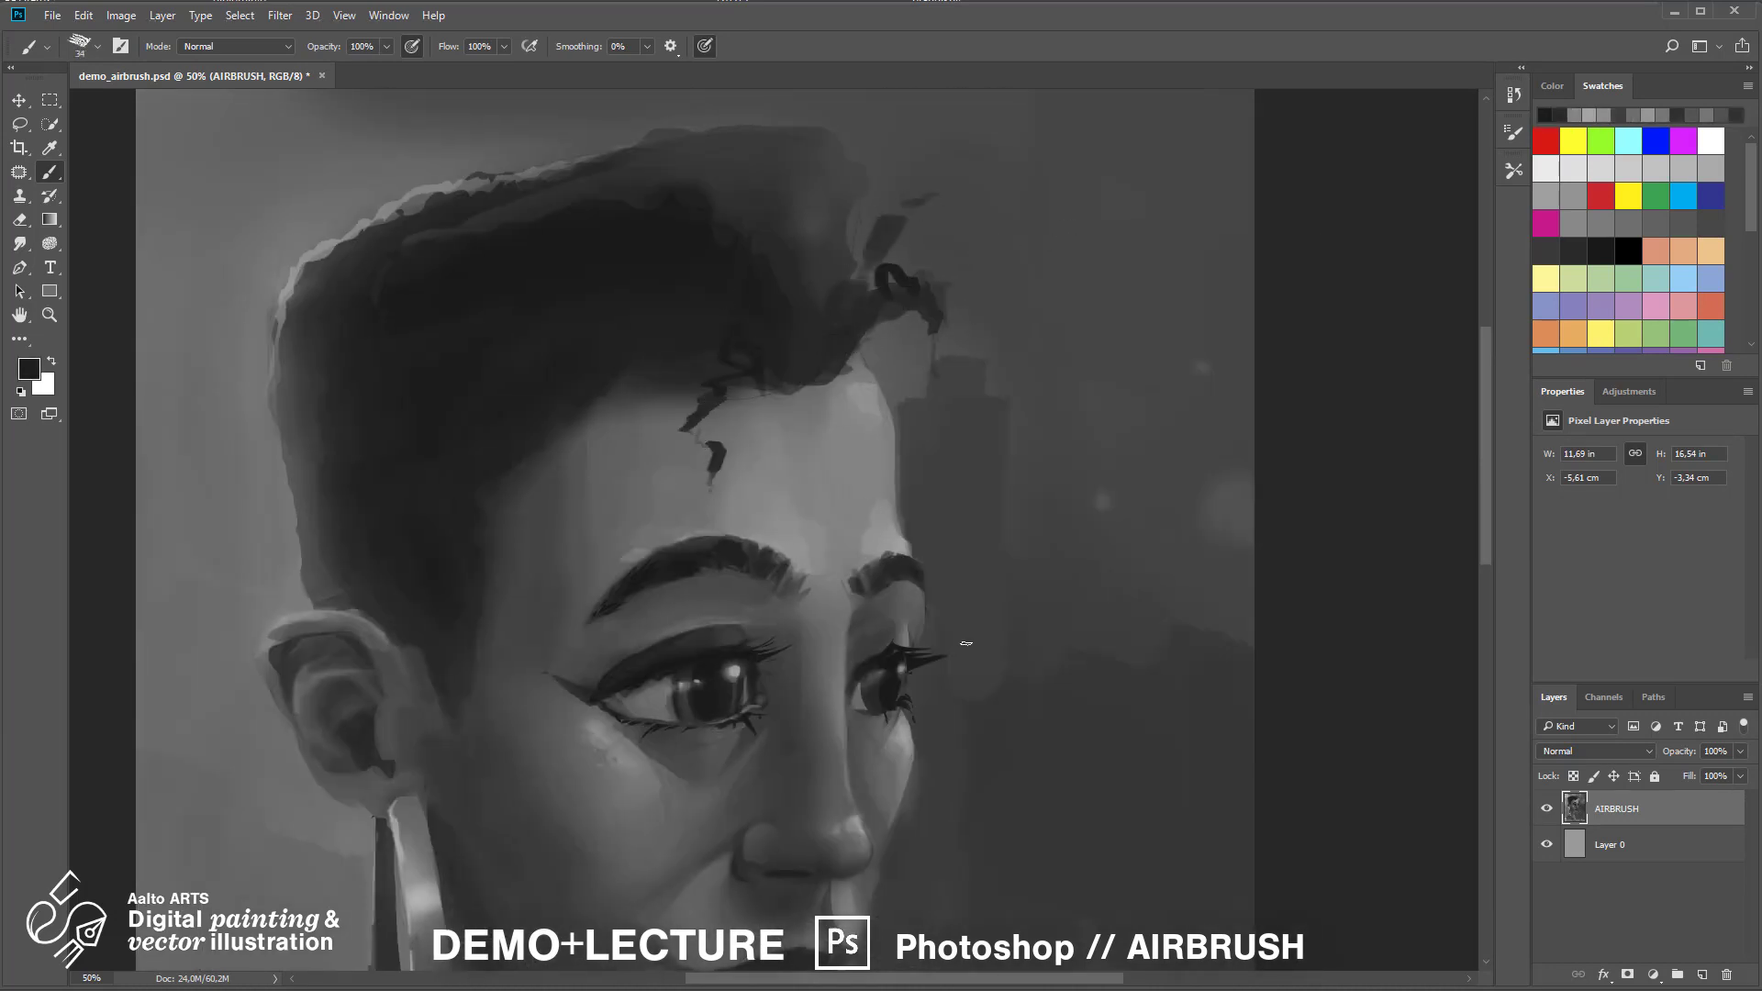
# Add a light highlight on the tip of the nose with a sampled tone
pyautogui.hotkey('ctrl', '-')
pyautogui.hotkey('ctrl', '-')
pyautogui.hotkey('ctrl', '+')
pyautogui.hotkey('ctrl', '+')
pyautogui.moveTo(927, 510); pyautogui.dragTo(950, 443)
pyautogui.hotkey('ctrl', '+')
pyautogui.keyDown('alt'); pyautogui.click(1020, 389); pyautogui.keyUp('alt')
pyautogui.moveTo(991, 398); pyautogui.dragTo(1000, 395)
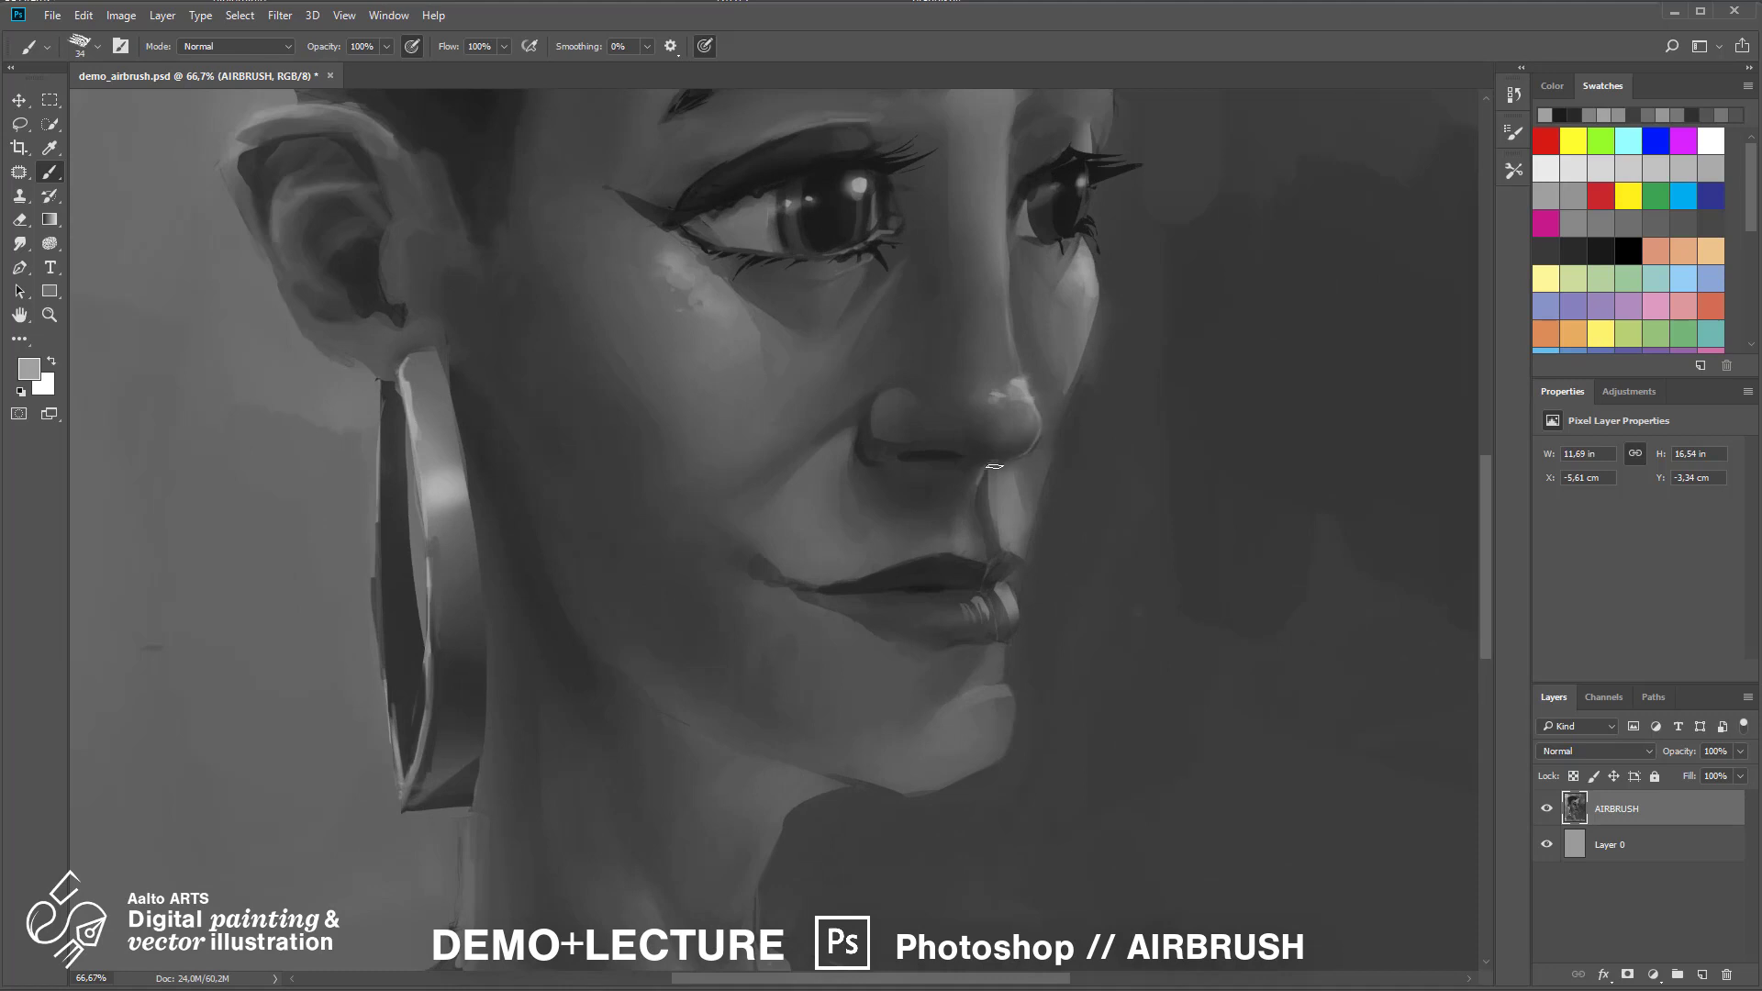
# Refine the shading of the underside of the nose and the nostril with sampled tones
pyautogui.keyDown('alt'); pyautogui.click(1021, 447); pyautogui.keyUp('alt')
pyautogui.keyDown('alt'); pyautogui.click(963, 417); pyautogui.keyUp('alt')
pyautogui.moveTo(980, 423); pyautogui.dragTo(943, 434)
pyautogui.keyDown('alt'); pyautogui.click(951, 410); pyautogui.keyUp('alt')
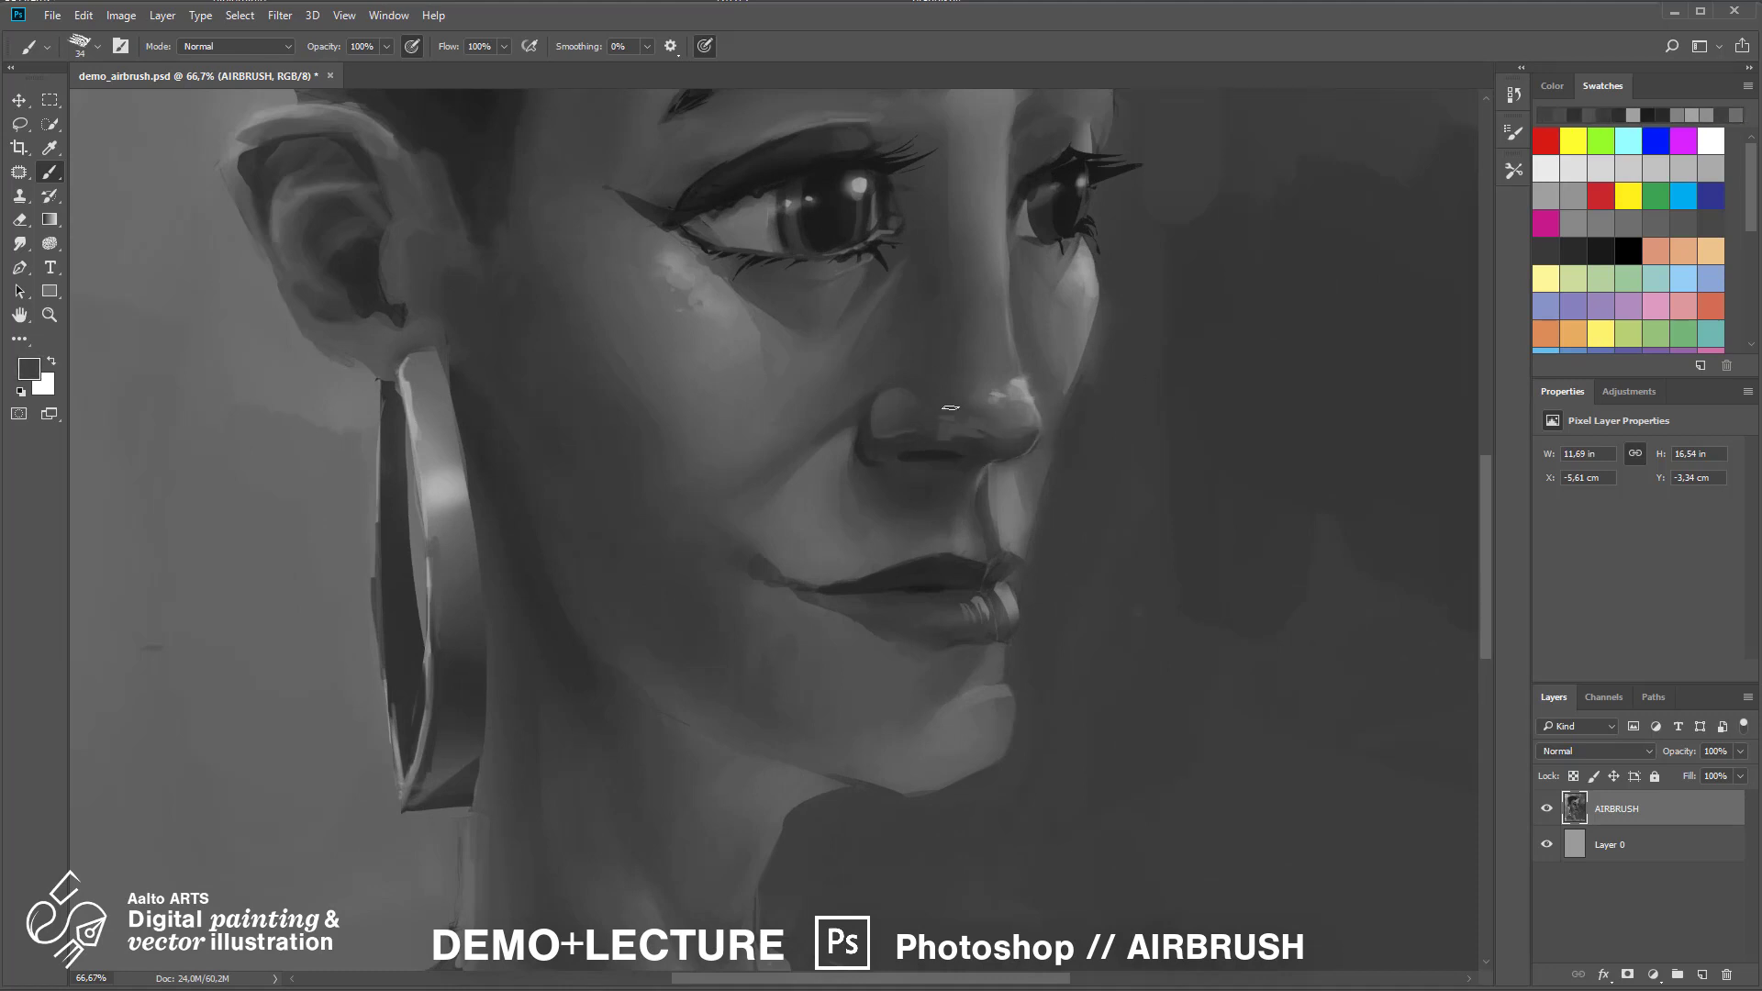
pyautogui.keyDown('alt'); pyautogui.click(1031, 428); pyautogui.keyUp('alt')
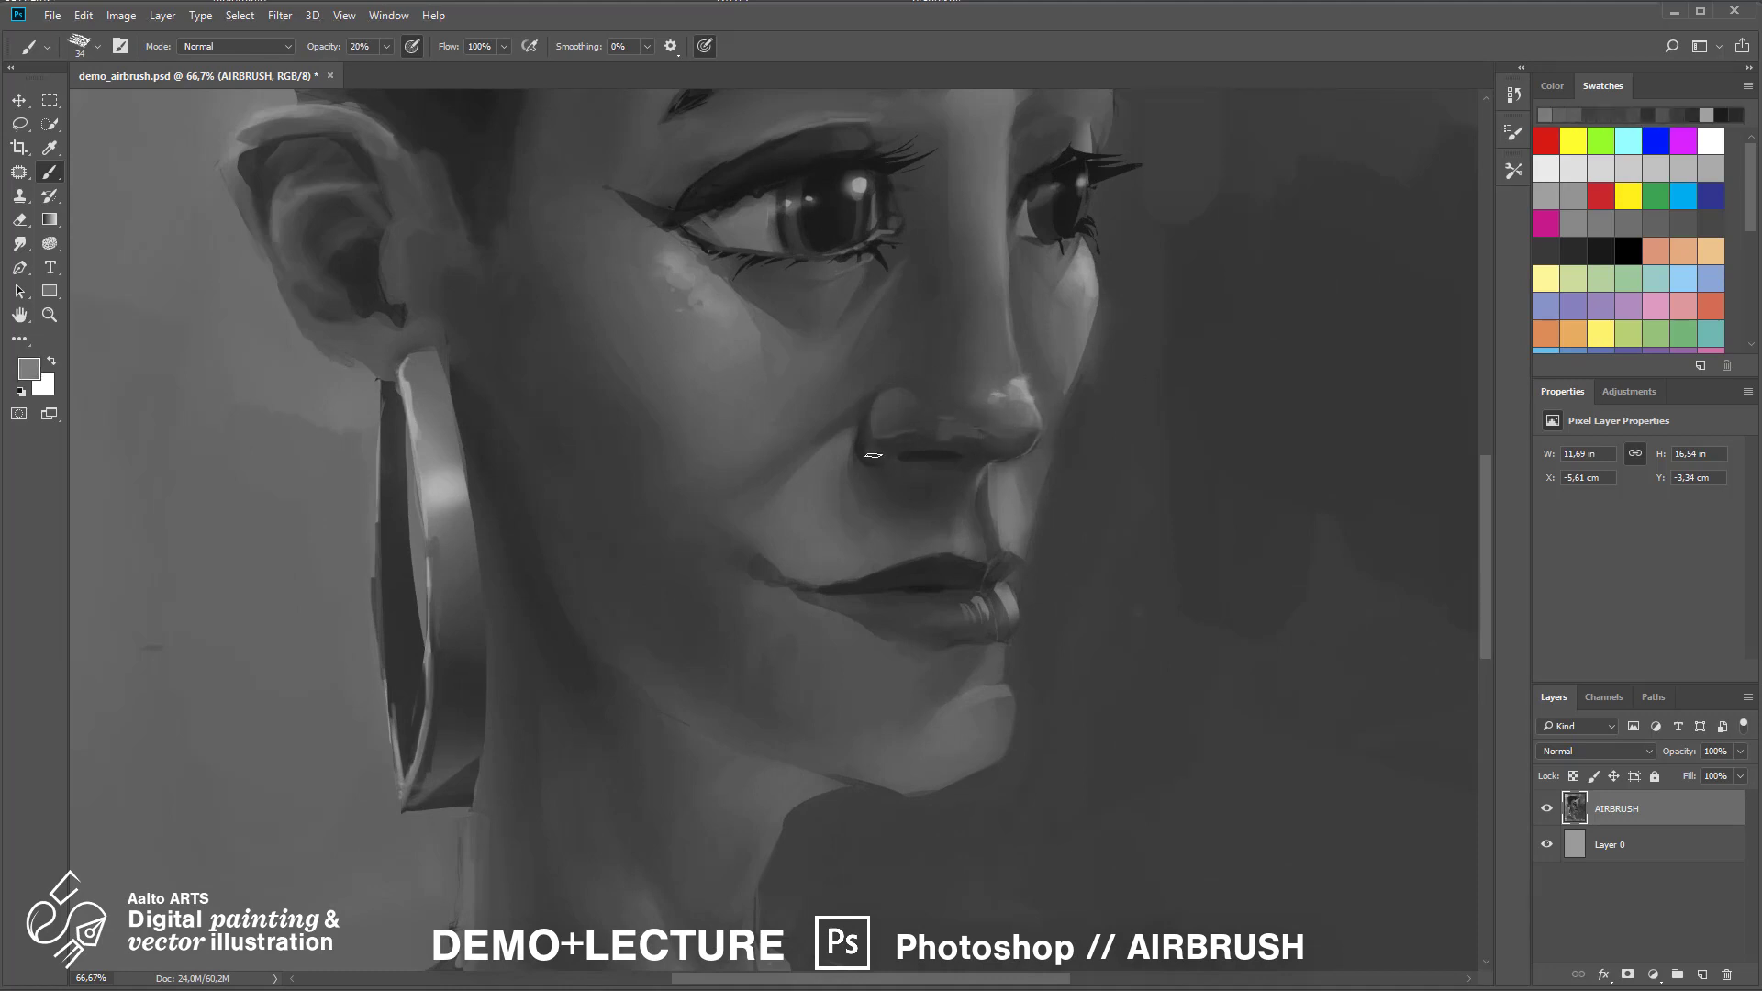
# Blend the highlights on the nose tip and along the bridge with a 77 px brush at 20% opacity
pyautogui.rightClick(983, 429)
pyautogui.moveTo(1158, 525); pyautogui.dragTo(1180, 524)
pyautogui.hotkey('ctrl', '-')
pyautogui.hotkey('ctrl', '-')
pyautogui.hotkey('ctrl', '+')
pyautogui.keyDown('alt'); pyautogui.click(967, 444); pyautogui.keyUp('alt')
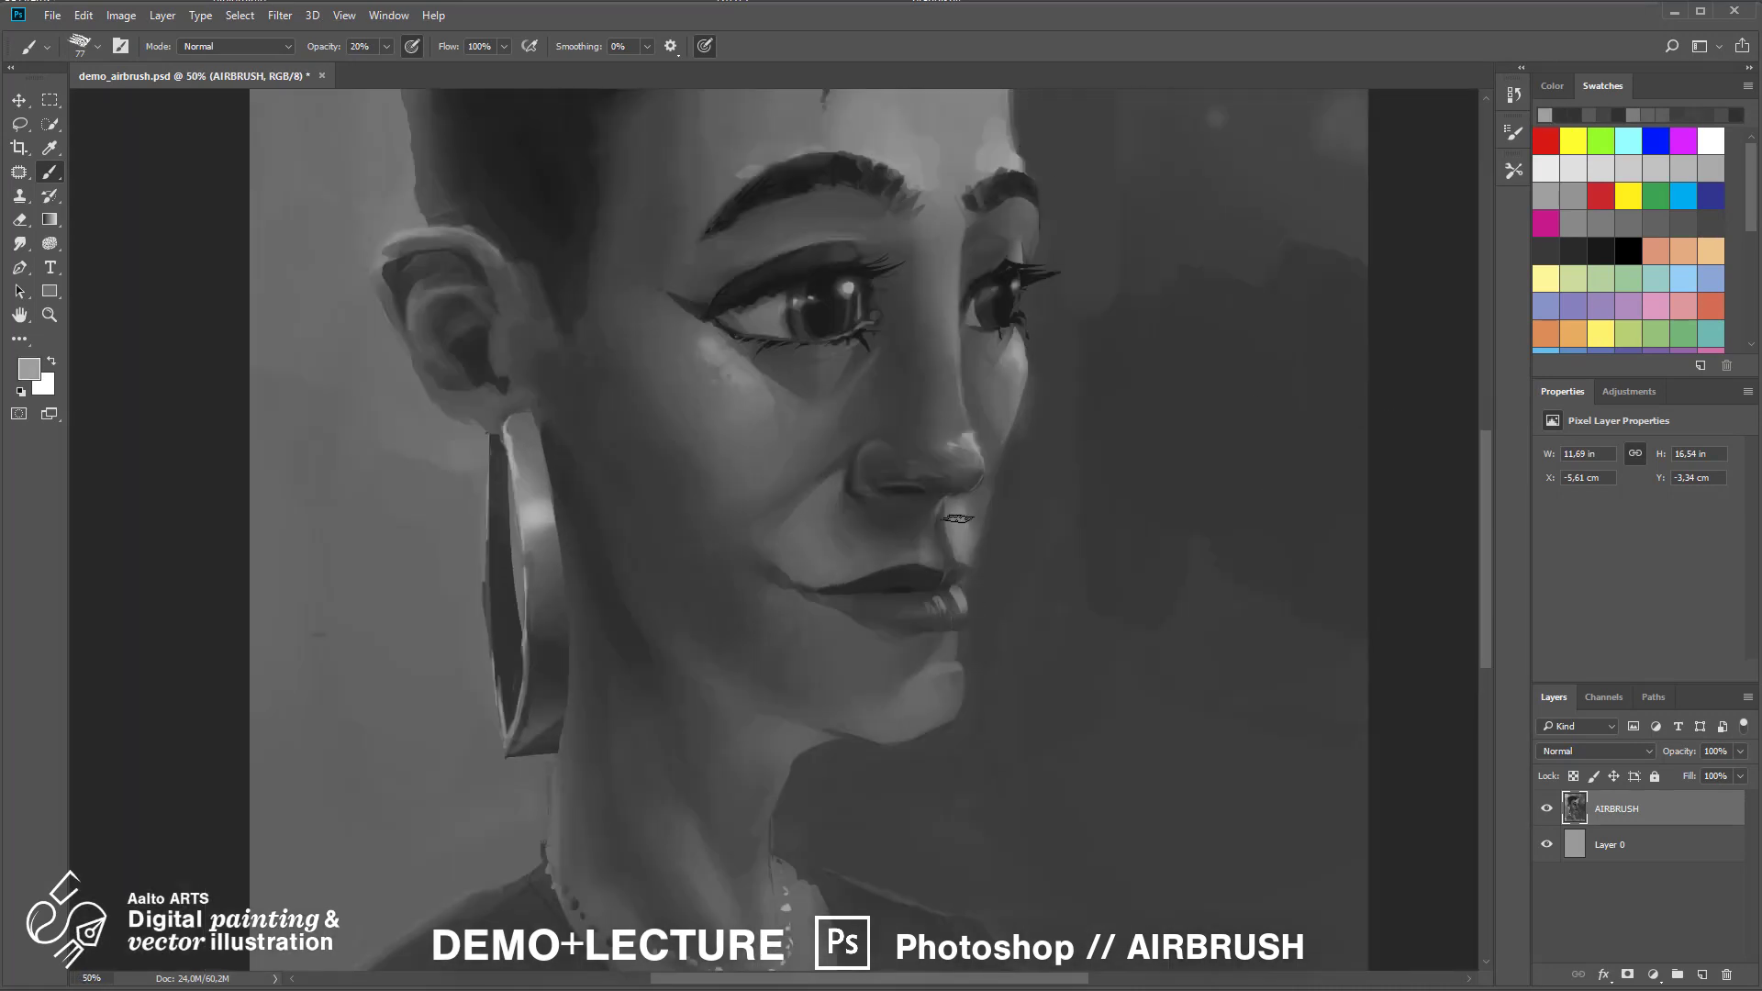
pyautogui.keyDown('alt'); pyautogui.click(961, 283); pyautogui.keyUp('alt')
pyautogui.moveTo(961, 280); pyautogui.dragTo(958, 233)
# Clean up the far face contour with the background tone at 100% opacity and blend the chin at 30%
pyautogui.press('0')
pyautogui.keyDown('alt'); pyautogui.click(1020, 455); pyautogui.keyUp('alt')
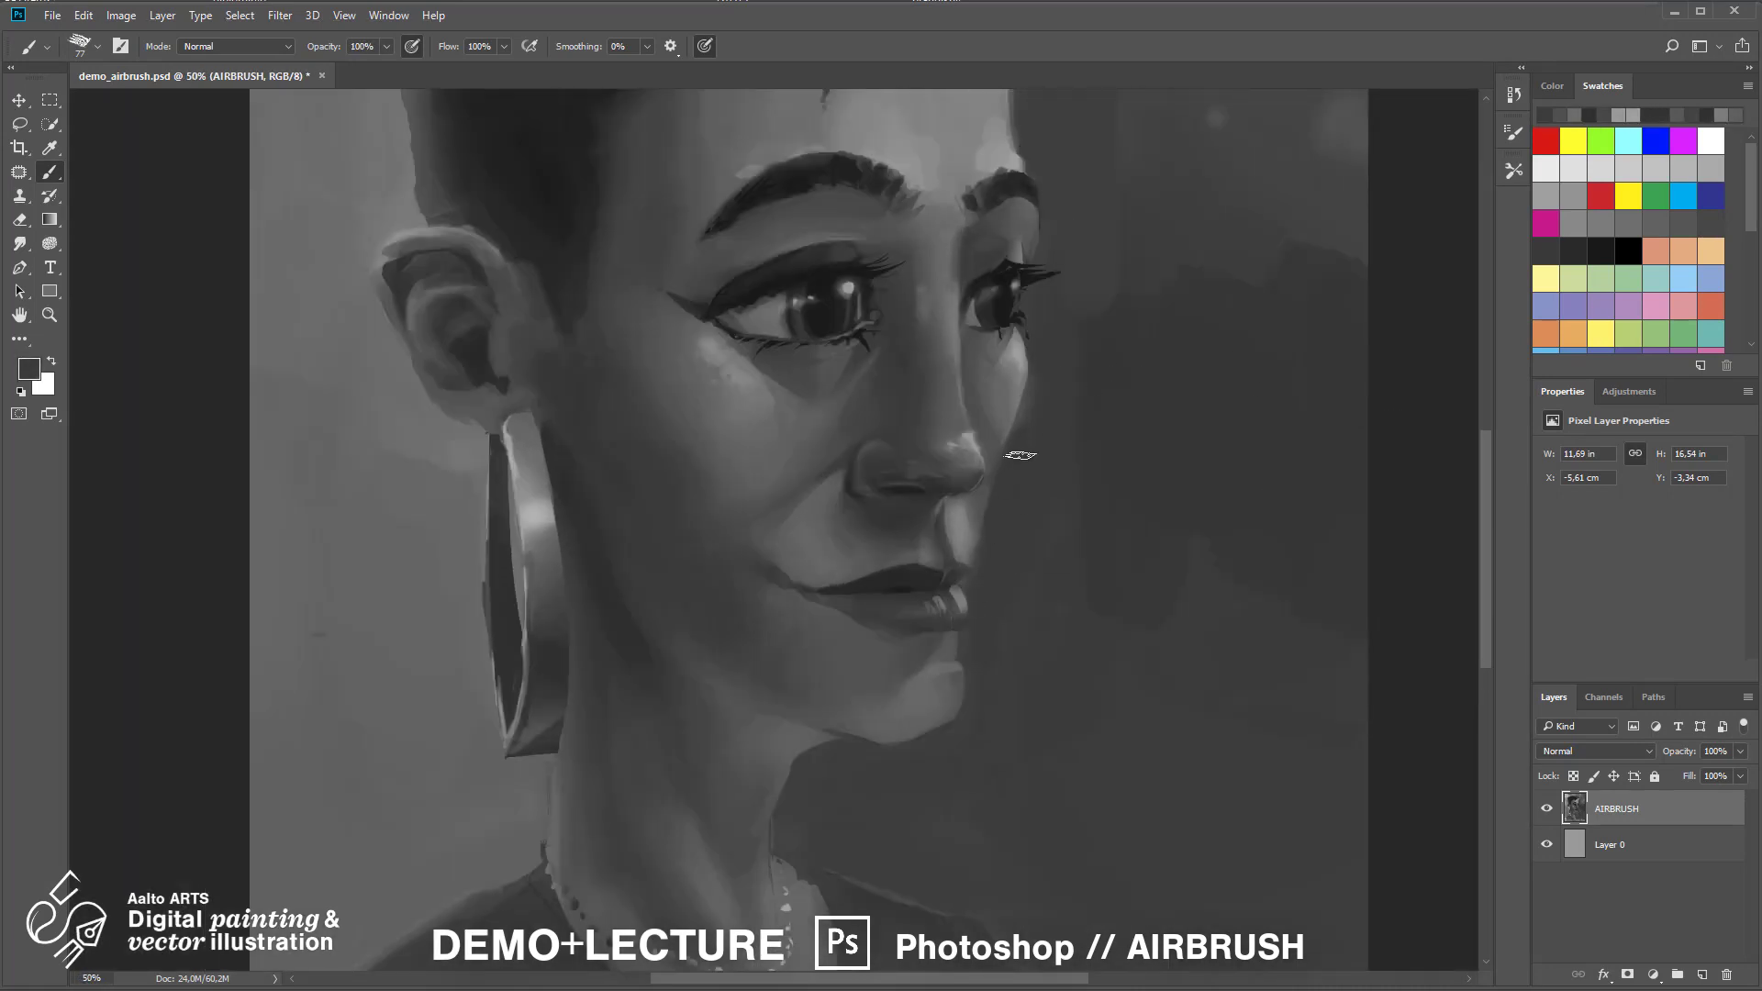
pyautogui.keyDown('alt'); pyautogui.click(927, 699); pyautogui.keyUp('alt')
pyautogui.press('3')
pyautogui.hotkey('ctrl', '-')
pyautogui.hotkey('ctrl', '-')
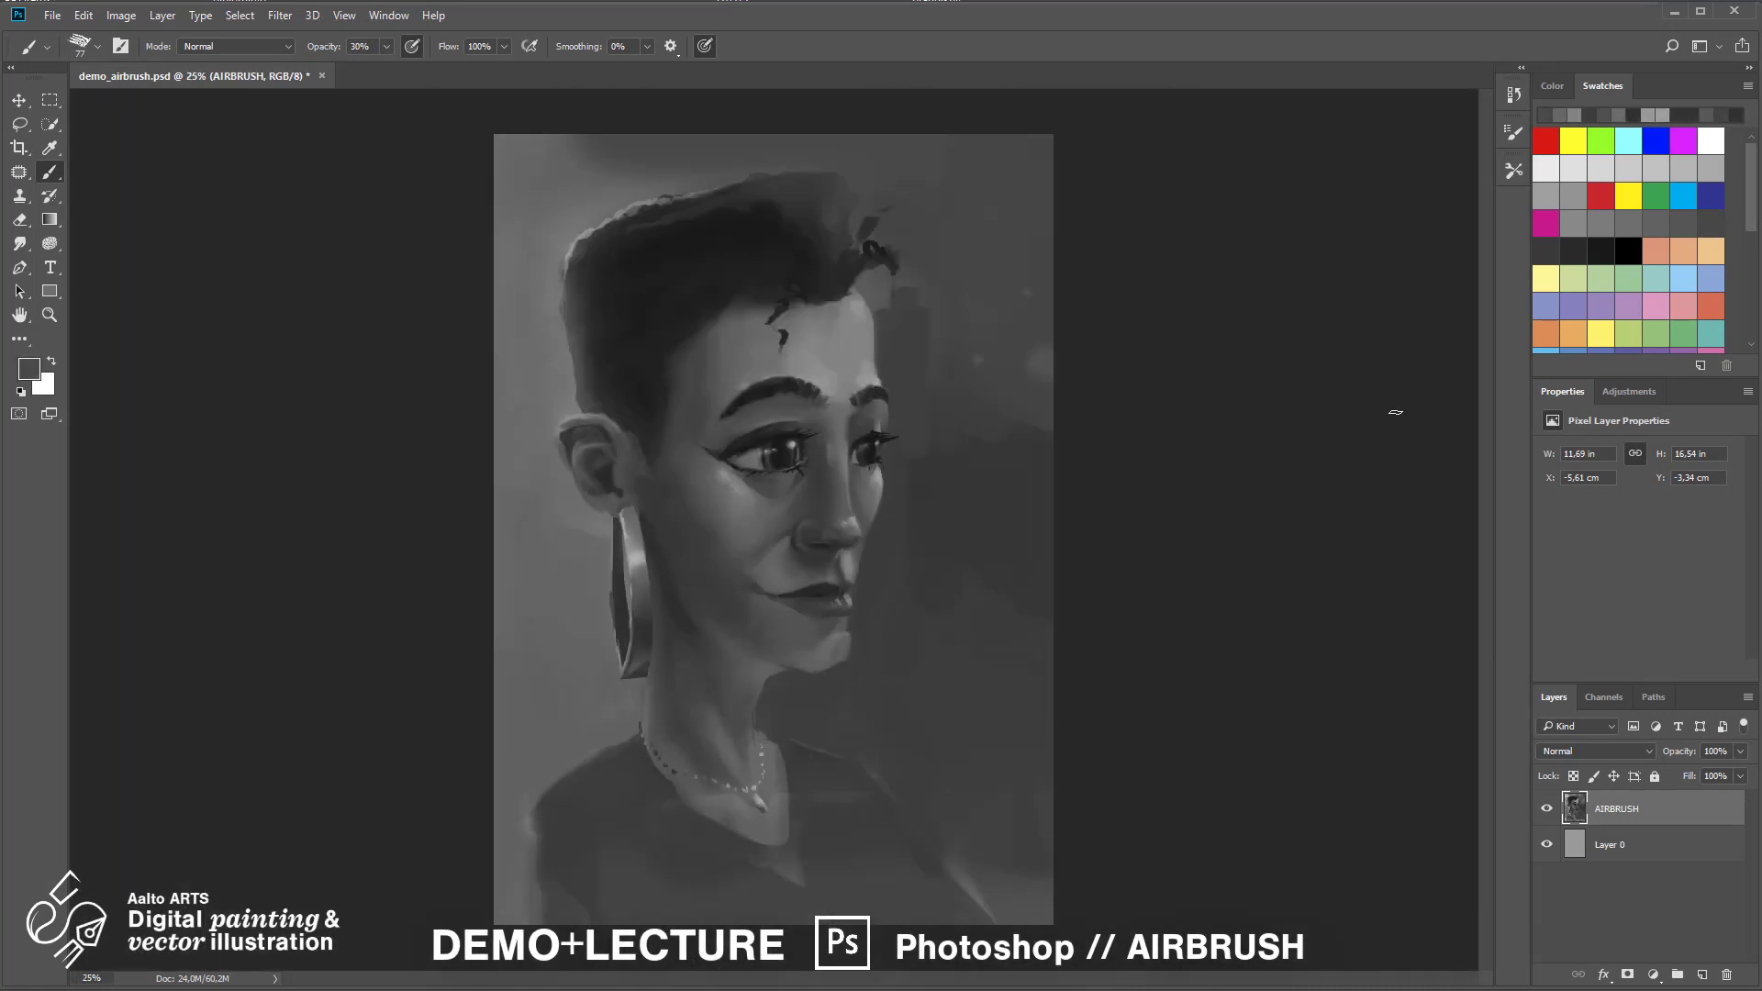
# Touch up the upper ear and the near eyebrow with sampled tones at 30% opacity
pyautogui.hotkey('ctrl', '+')
pyautogui.hotkey('ctrl', '+')
pyautogui.hotkey('ctrl', '+')
pyautogui.keyDown('alt'); pyautogui.click(302, 240); pyautogui.keyUp('alt')
pyautogui.hotkey('ctrl', '-')
pyautogui.hotkey('ctrl', '-')
pyautogui.keyDown('alt'); pyautogui.click(695, 444); pyautogui.keyUp('alt')
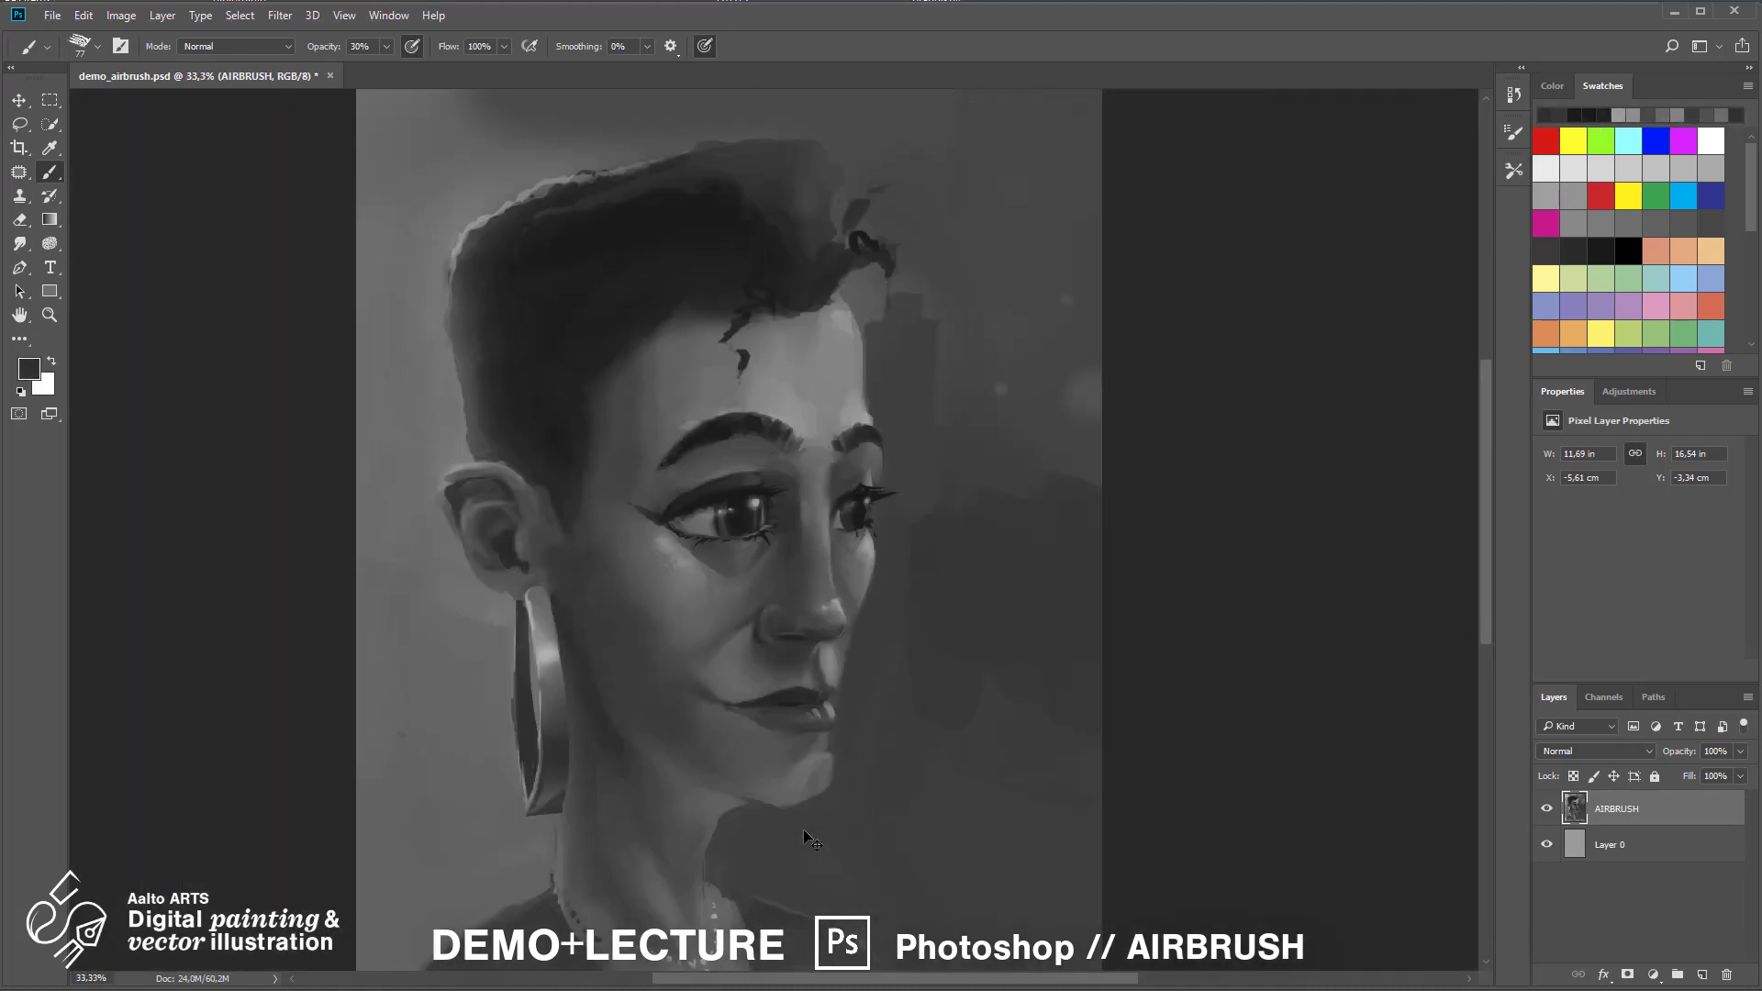
# Paint a collar band along both sides of the V-neckline with sampled tones at 100% opacity
pyautogui.moveTo(804, 837); pyautogui.dragTo(993, 430)
pyautogui.hotkey('ctrl', '+')
pyautogui.keyDown('alt'); pyautogui.click(737, 370); pyautogui.keyUp('alt')
pyautogui.keyDown('alt'); pyautogui.click(736, 413); pyautogui.keyUp('alt')
pyautogui.keyDown('alt'); pyautogui.click(731, 488); pyautogui.keyUp('alt')
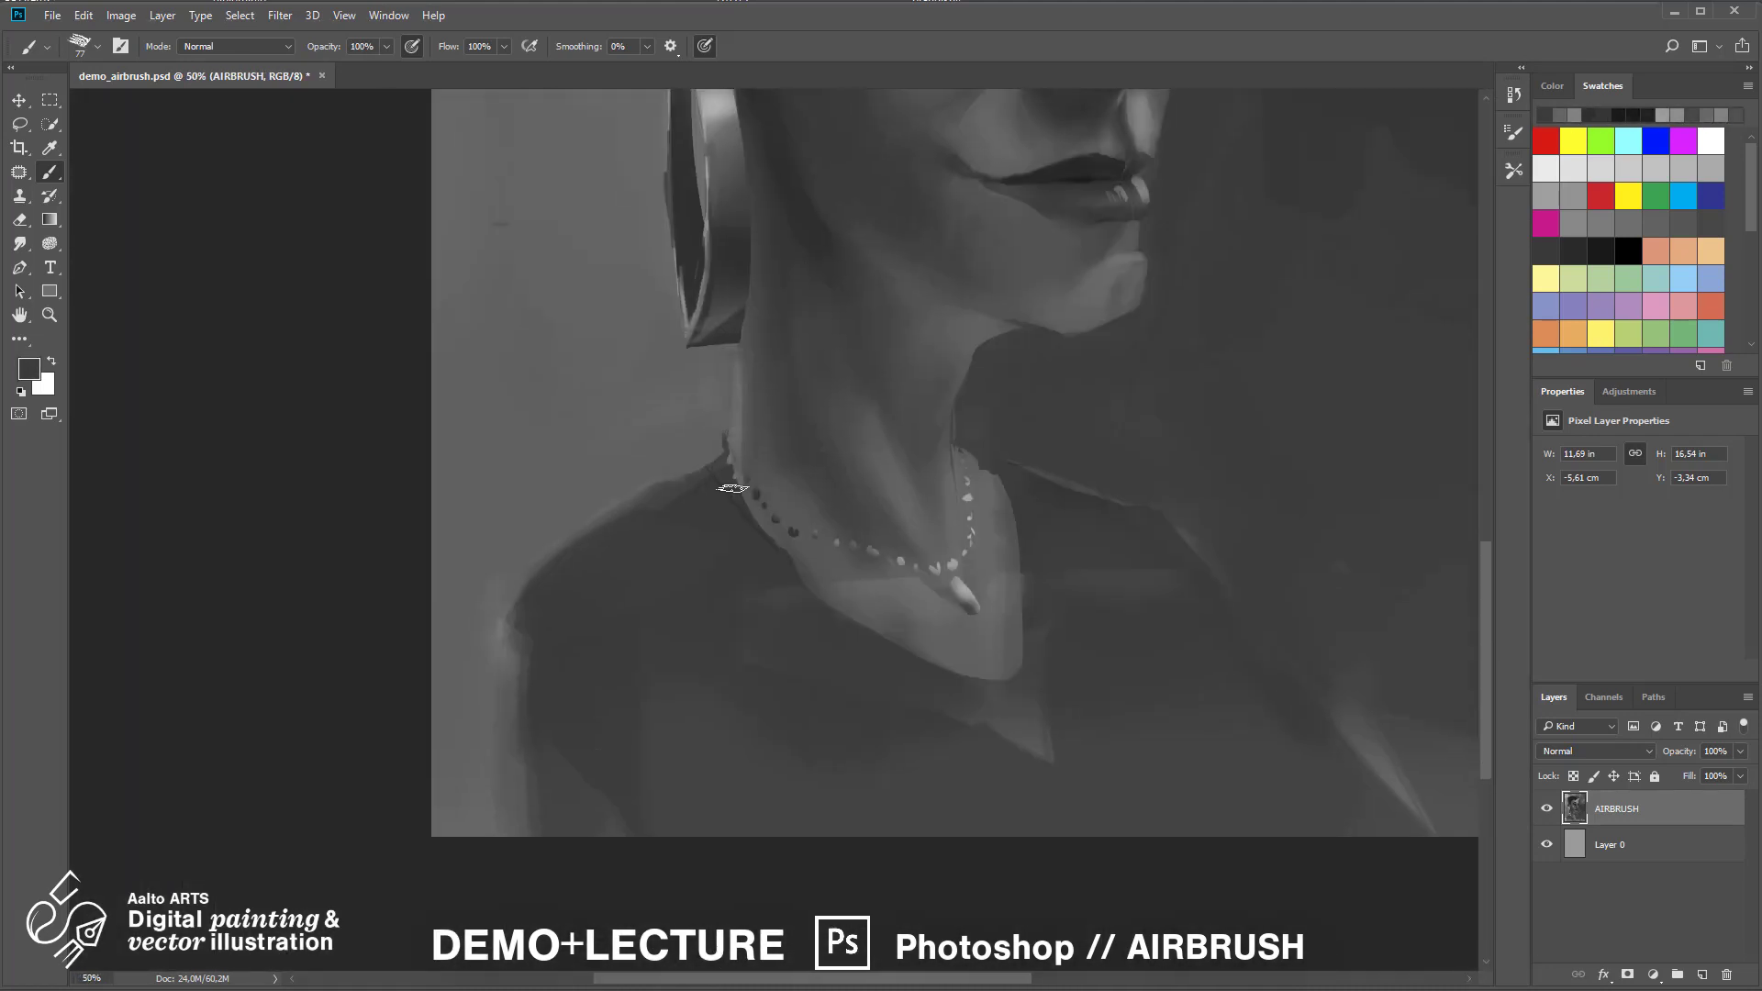
pyautogui.keyDown('alt'); pyautogui.click(819, 665); pyautogui.keyUp('alt')
pyautogui.moveTo(708, 475); pyautogui.dragTo(844, 633)
pyautogui.moveTo(1003, 465); pyautogui.dragTo(1050, 606)
# Even out the clothing across the chest below the neckline with sampled fabric tones at 100% opacity
pyautogui.keyDown('alt'); pyautogui.click(707, 677); pyautogui.keyUp('alt')
pyautogui.press('0')
pyautogui.moveTo(725, 606); pyautogui.dragTo(845, 697)
pyautogui.keyDown('alt'); pyautogui.click(863, 734); pyautogui.keyUp('alt')
pyautogui.keyDown('alt'); pyautogui.click(963, 761); pyautogui.keyUp('alt')
pyautogui.moveTo(996, 725); pyautogui.dragTo(1041, 757)
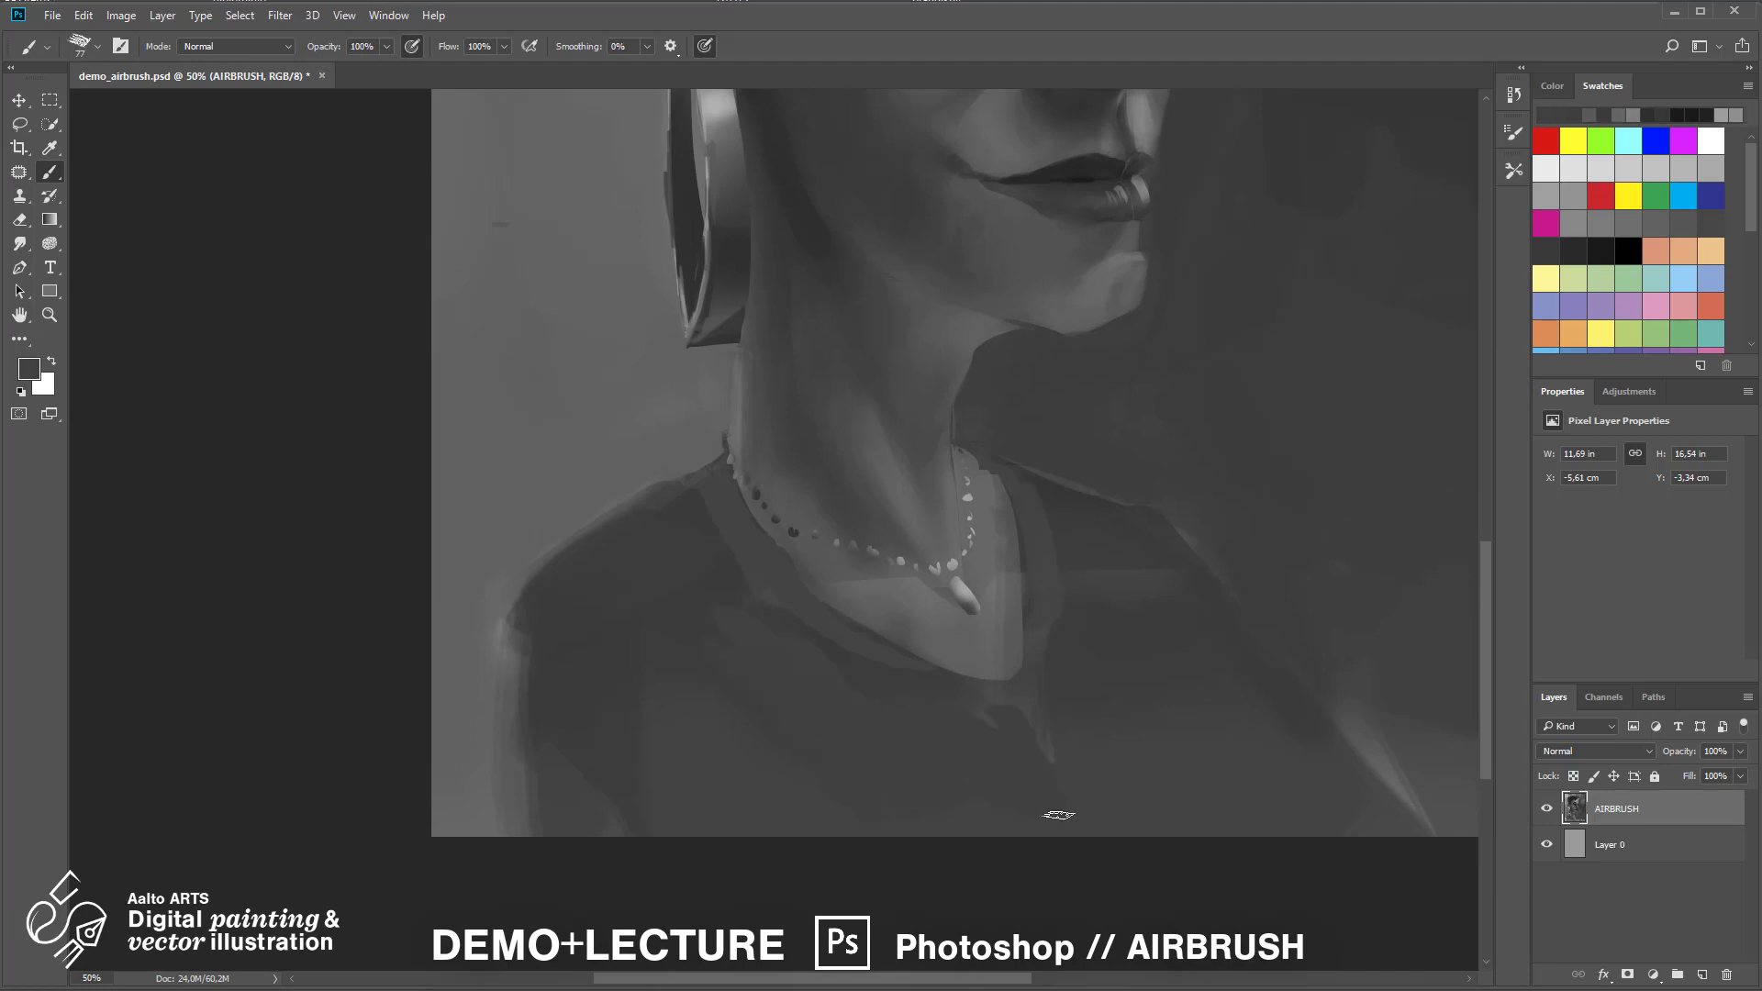
# Paint over the light streak on the far arm and darken the area beside the far shoulder
pyautogui.moveTo(1358, 716); pyautogui.dragTo(1427, 826)
pyautogui.moveTo(1312, 559); pyautogui.dragTo(1297, 669)
pyautogui.hotkey('ctrl', '-')
pyautogui.hotkey('ctrl', '-')
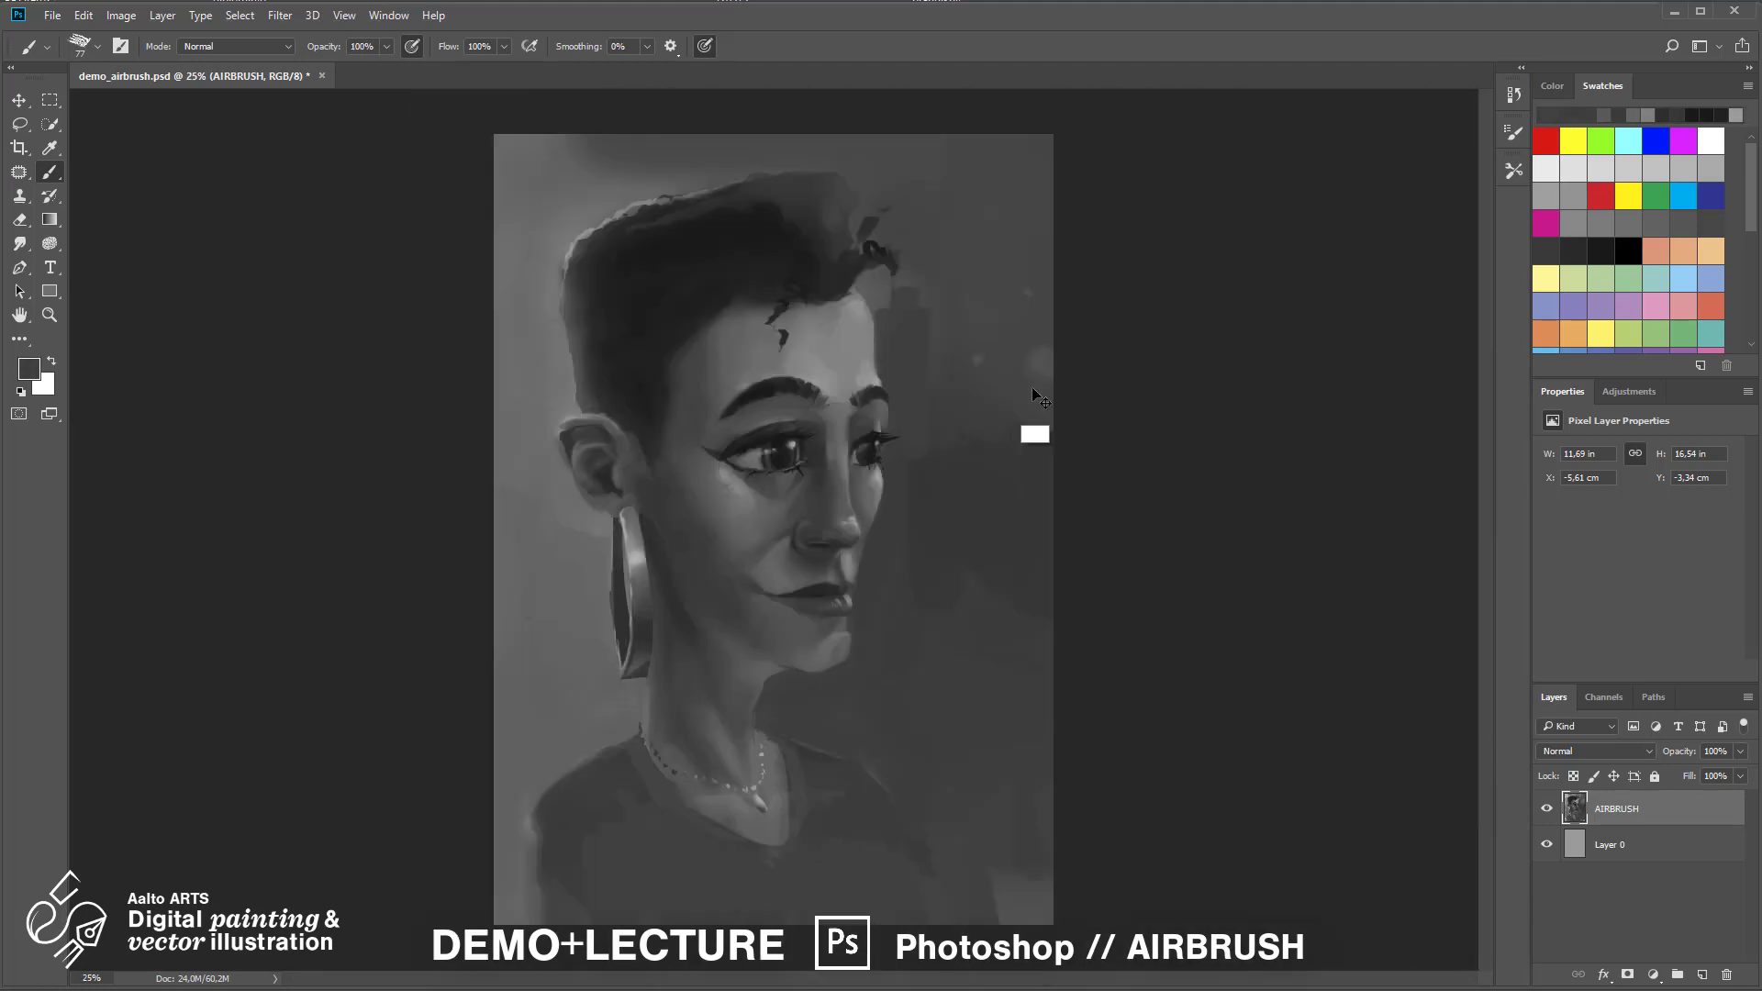
# Brighten the highlight on the upper earring band with a sampled light tone at 20% opacity
pyautogui.hotkey('ctrl', '+')
pyautogui.hotkey('ctrl', '+')
pyautogui.hotkey('ctrl', '+')
pyautogui.moveTo(763, 371)
pyautogui.mouseDown()
pyautogui.moveTo(995, 578)
pyautogui.moveTo(1015, 269)
pyautogui.mouseUp()
pyautogui.keyDown('alt'); pyautogui.click(654, 510); pyautogui.keyUp('alt')
pyautogui.moveTo(644, 452); pyautogui.dragTo(646, 470)
pyautogui.hotkey('ctrl', '-')
pyautogui.hotkey('ctrl', '-')
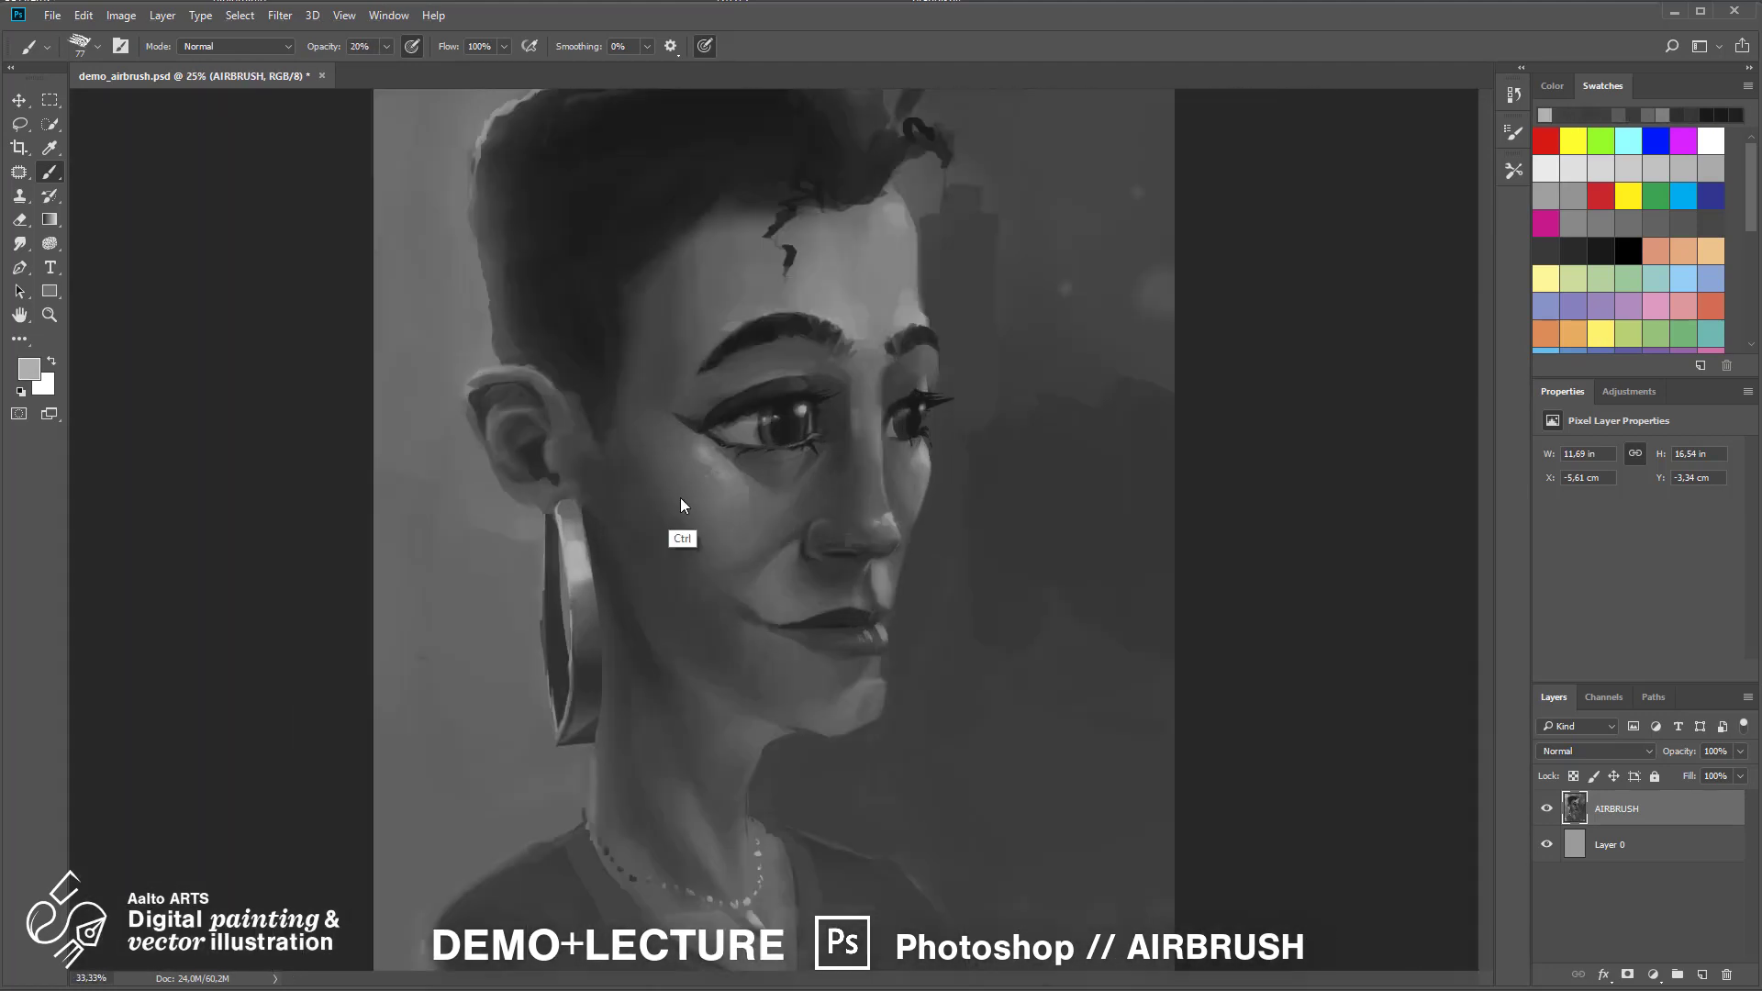
# Soften the shading on the neck and jaw beside the earring with a sampled tone
pyautogui.hotkey('ctrl', '+')
pyautogui.keyDown('alt'); pyautogui.click(610, 719); pyautogui.keyUp('alt')
pyautogui.hotkey('ctrl', '+')
pyautogui.hotkey('ctrl', '-')
pyautogui.hotkey('ctrl', '-')
pyautogui.hotkey('ctrl', '-')
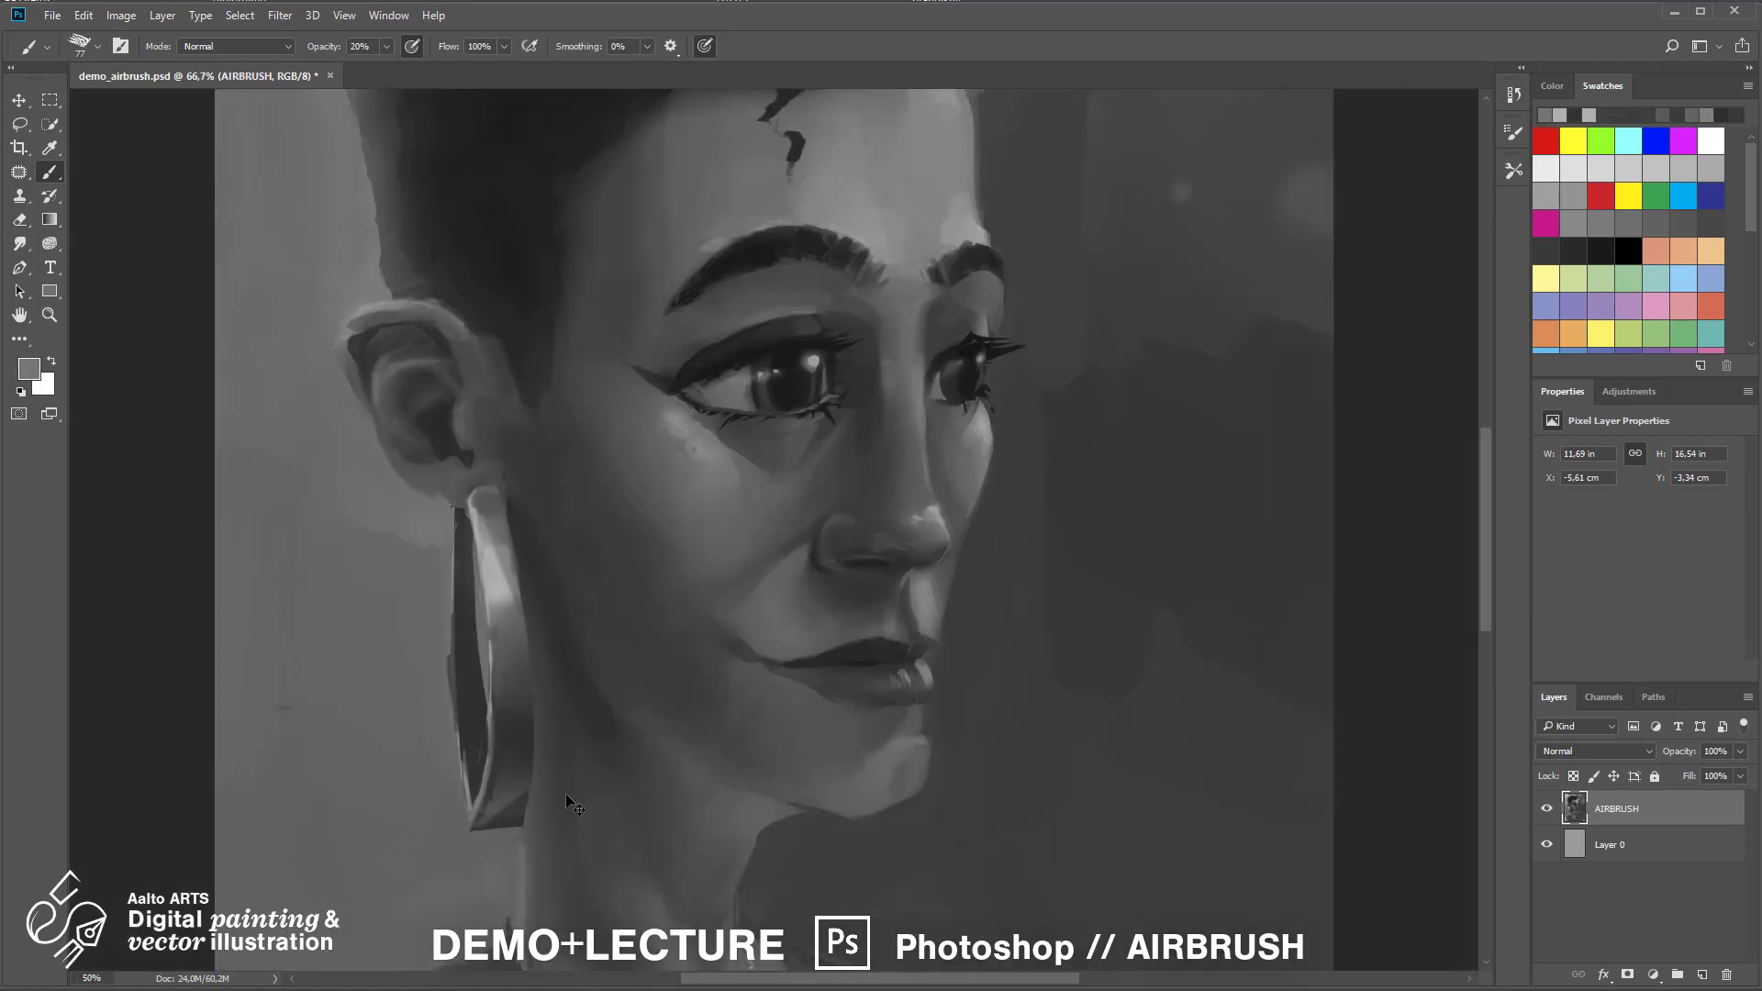
# Smooth the cheek highlight below the near eye with sampled skin tones at 10% opacity
pyautogui.hotkey('ctrl', '+')
pyautogui.hotkey('ctrl', '+')
pyautogui.keyDown('alt'); pyautogui.click(678, 424); pyautogui.keyUp('alt')
pyautogui.moveTo(675, 422)
pyautogui.mouseDown()
pyautogui.moveTo(730, 505)
pyautogui.moveTo(712, 508)
pyautogui.mouseUp()
pyautogui.hotkey('ctrl', 'alt', 'z')
pyautogui.press('1')
pyautogui.keyDown('alt'); pyautogui.click(707, 476); pyautogui.keyUp('alt')
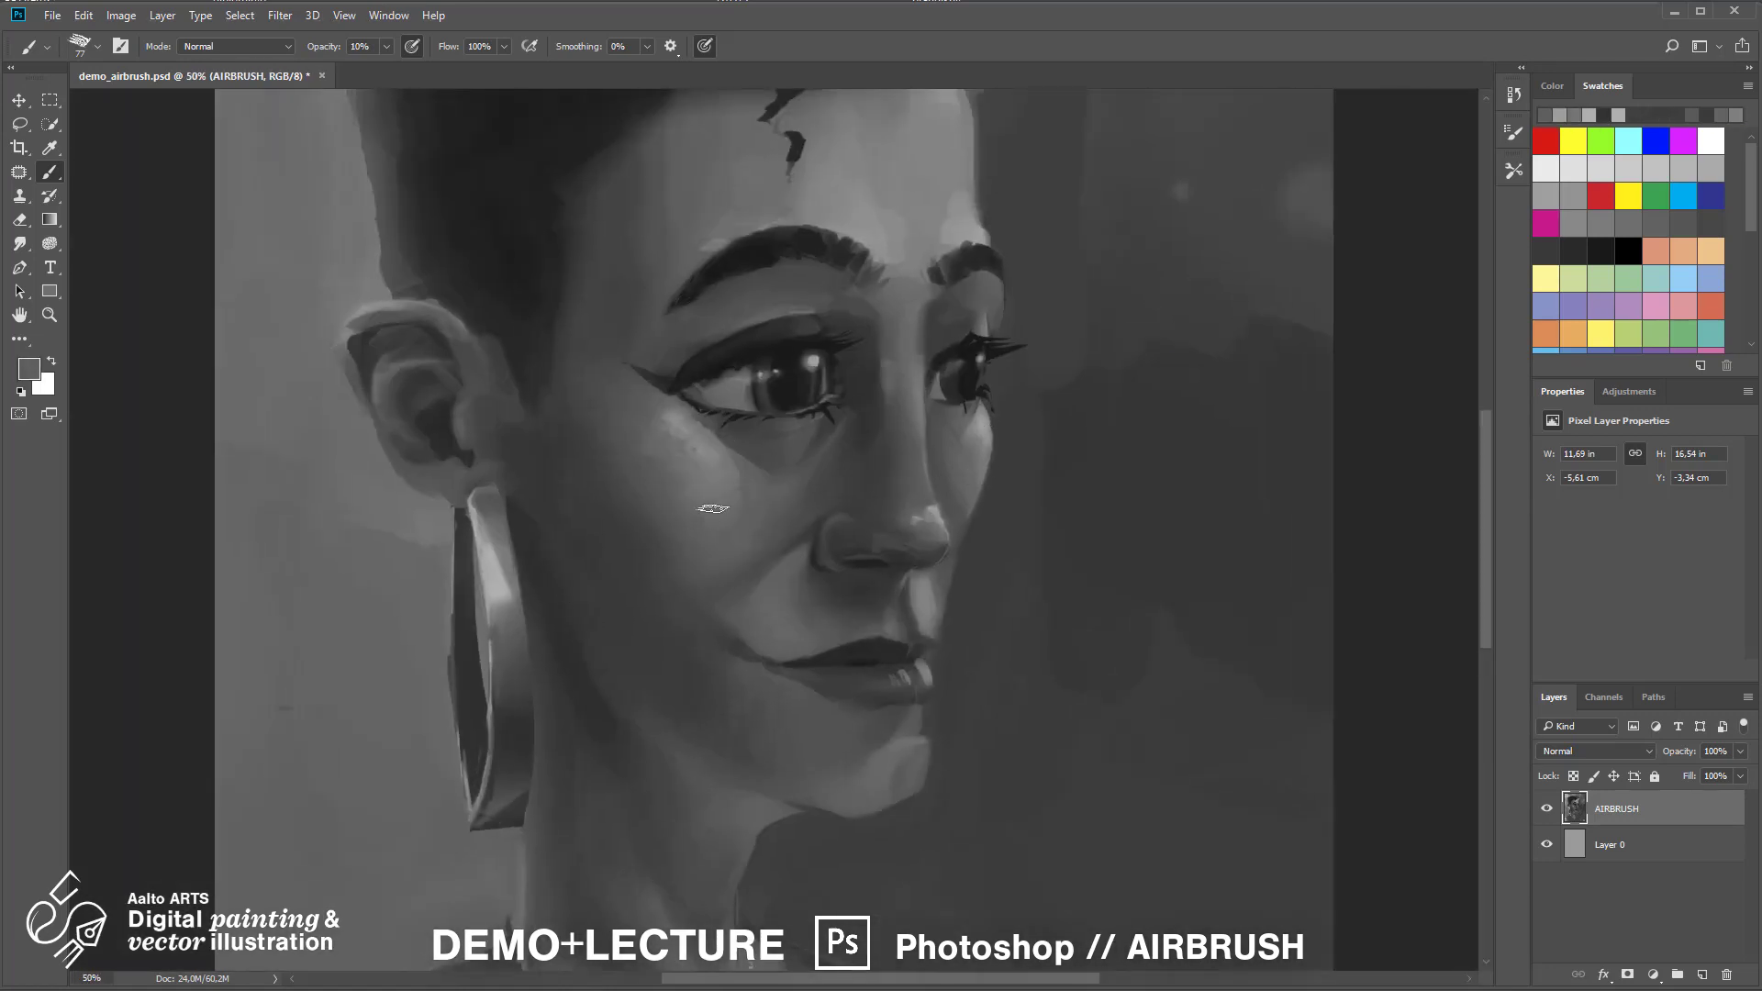
# Repaint the shirt at the near shoulder with a sampled grey, using a 199 px brush at 80% opacity
pyautogui.hotkey('ctrl', '-')
pyautogui.hotkey('ctrl', '-')
pyautogui.keyDown('alt'); pyautogui.click(634, 779); pyautogui.keyUp('alt')
pyautogui.rightClick(640, 747)
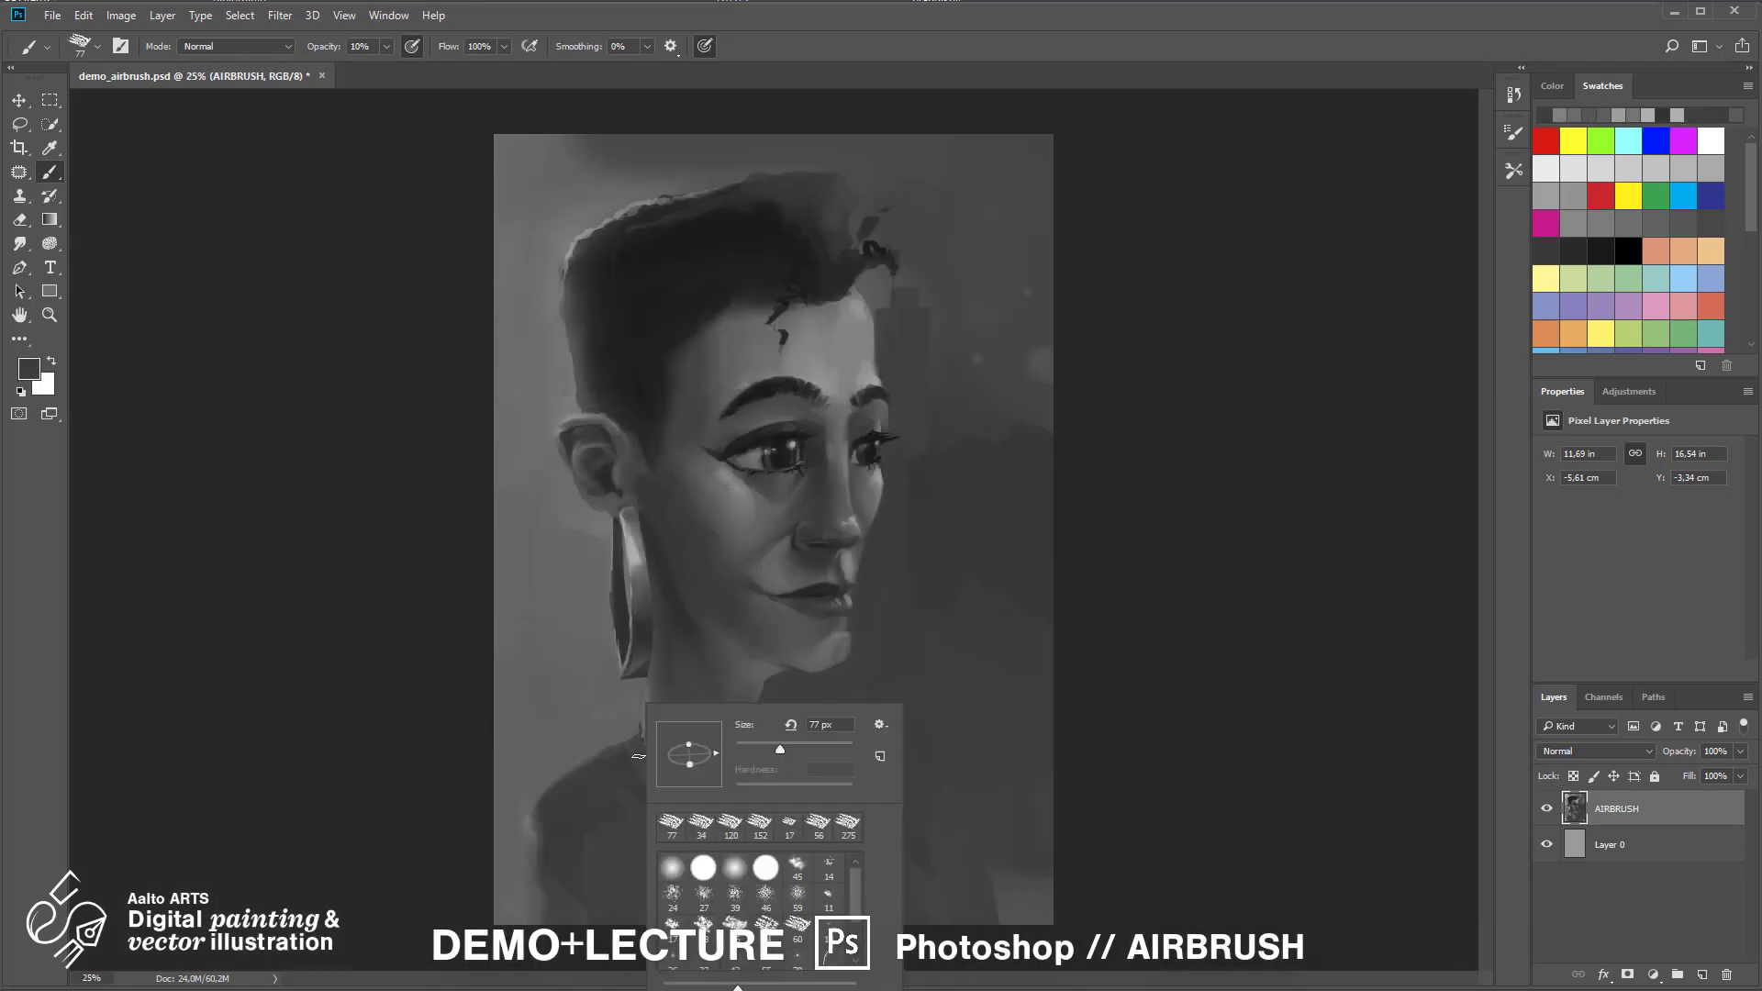
pyautogui.moveTo(760, 748); pyautogui.dragTo(779, 748)
pyautogui.press('8')
pyautogui.keyDown('alt'); pyautogui.click(617, 799); pyautogui.keyUp('alt')
pyautogui.moveTo(596, 854)
pyautogui.mouseDown()
pyautogui.moveTo(619, 795)
pyautogui.moveTo(562, 807)
pyautogui.moveTo(634, 741)
pyautogui.mouseUp()
# Refine the near shoulder's edge within a lasso selection, using sampled tones at 10% opacity
pyautogui.keyDown('alt'); pyautogui.click(707, 874); pyautogui.keyUp('alt')
pyautogui.keyDown('alt'); pyautogui.click(578, 761); pyautogui.keyUp('alt')
pyautogui.press('l')
pyautogui.press('b')
pyautogui.press('1')
pyautogui.hotkey('ctrl', 'd')
pyautogui.keyDown('alt'); pyautogui.click(587, 780); pyautogui.keyUp('alt')
pyautogui.keyDown('alt'); pyautogui.click(591, 773); pyautogui.keyUp('alt')
pyautogui.press('8')
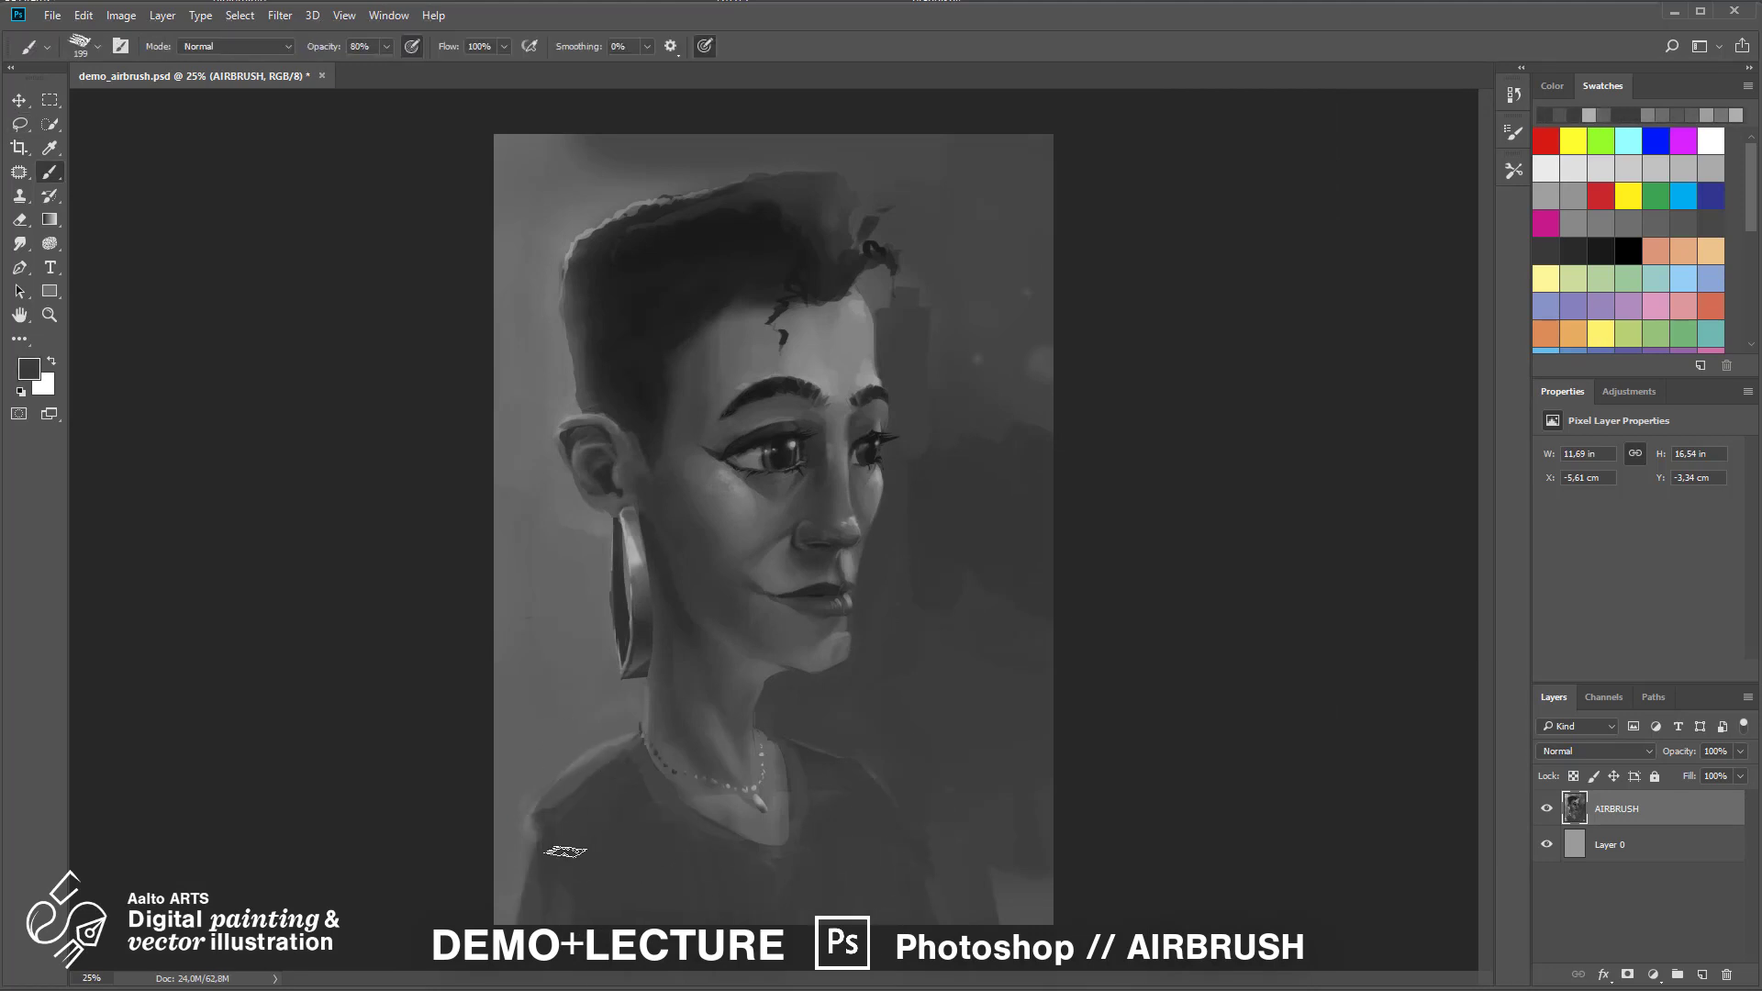
# Lasso the near sleeve and shape its fold with a tone sampled beside the shoulder, clearing the selection when done
pyautogui.press('l')
pyautogui.moveTo(534, 849)
pyautogui.mouseDown()
pyautogui.moveTo(562, 904)
pyautogui.moveTo(550, 885)
pyautogui.moveTo(606, 918)
pyautogui.mouseUp()
pyautogui.press('b')
pyautogui.keyDown('alt'); pyautogui.click(541, 830); pyautogui.keyUp('alt')
pyautogui.hotkey('ctrl', 'd')
pyautogui.press('l')
pyautogui.press('b')
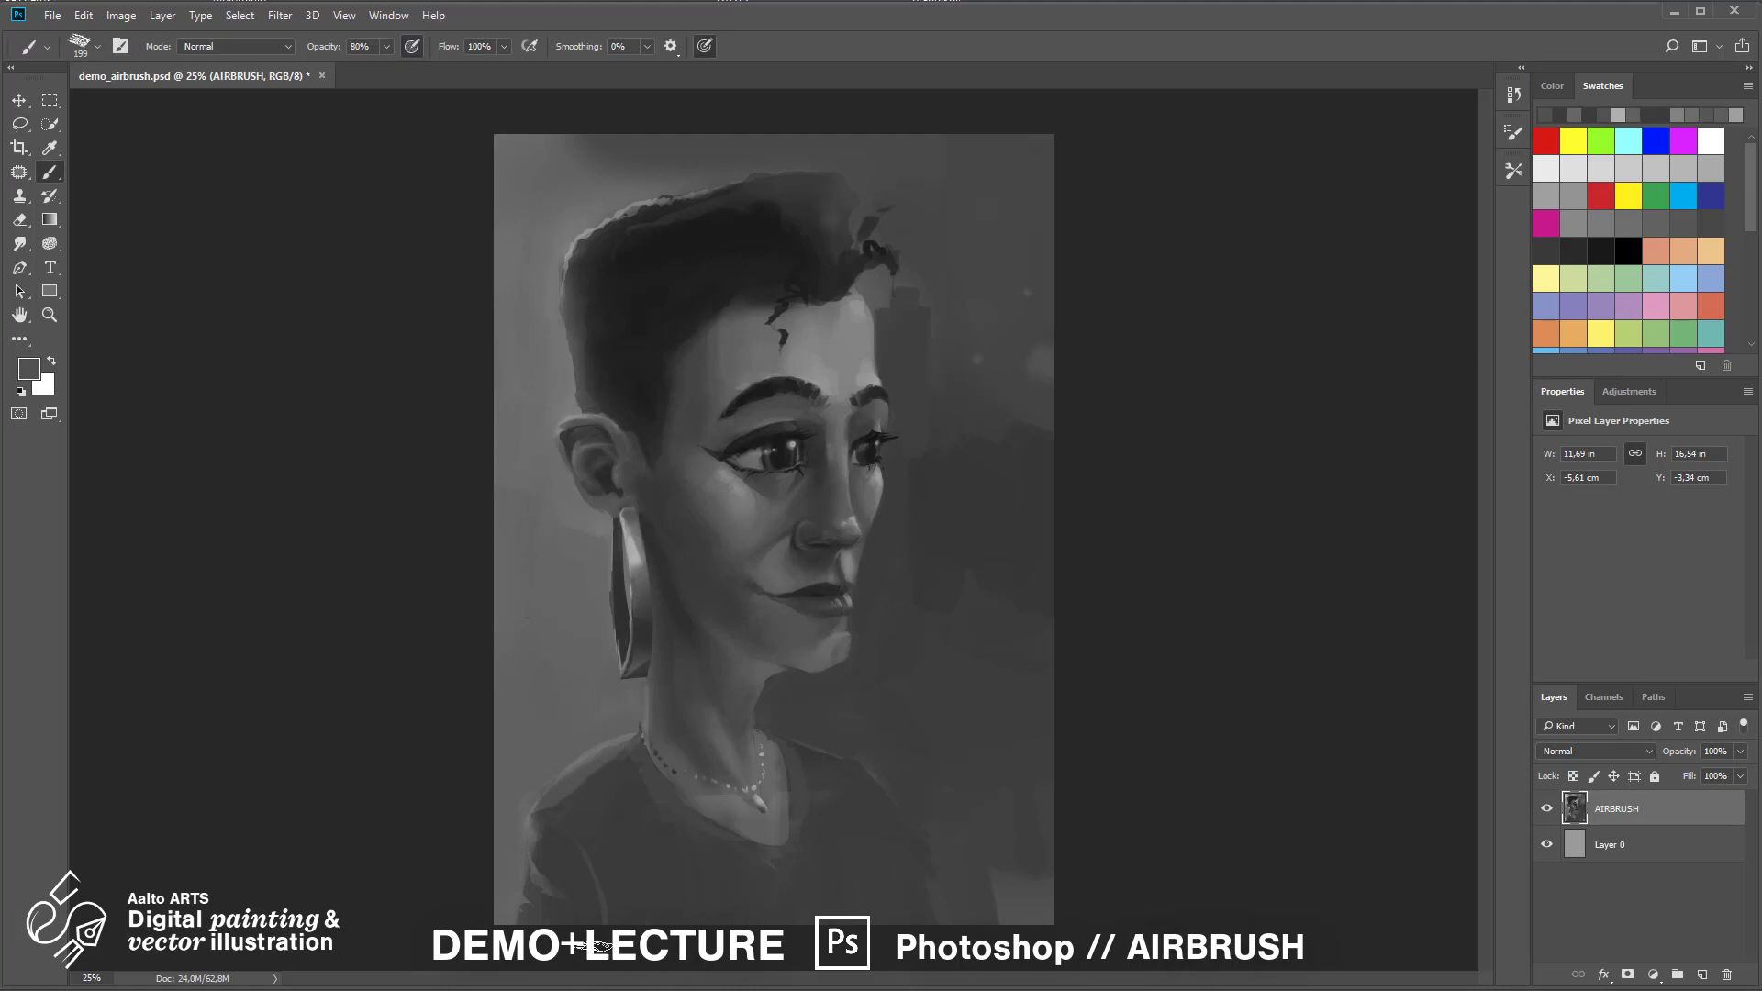
# Touch up the top edge of the hair and the near eye's upper lid with sampled dark tones
pyautogui.keyDown('alt'); pyautogui.click(617, 224); pyautogui.keyUp('alt')
pyautogui.moveTo(633, 218); pyautogui.dragTo(734, 195)
pyautogui.keyDown('alt'); pyautogui.click(782, 425); pyautogui.keyUp('alt')
pyautogui.moveTo(769, 425); pyautogui.dragTo(811, 432)
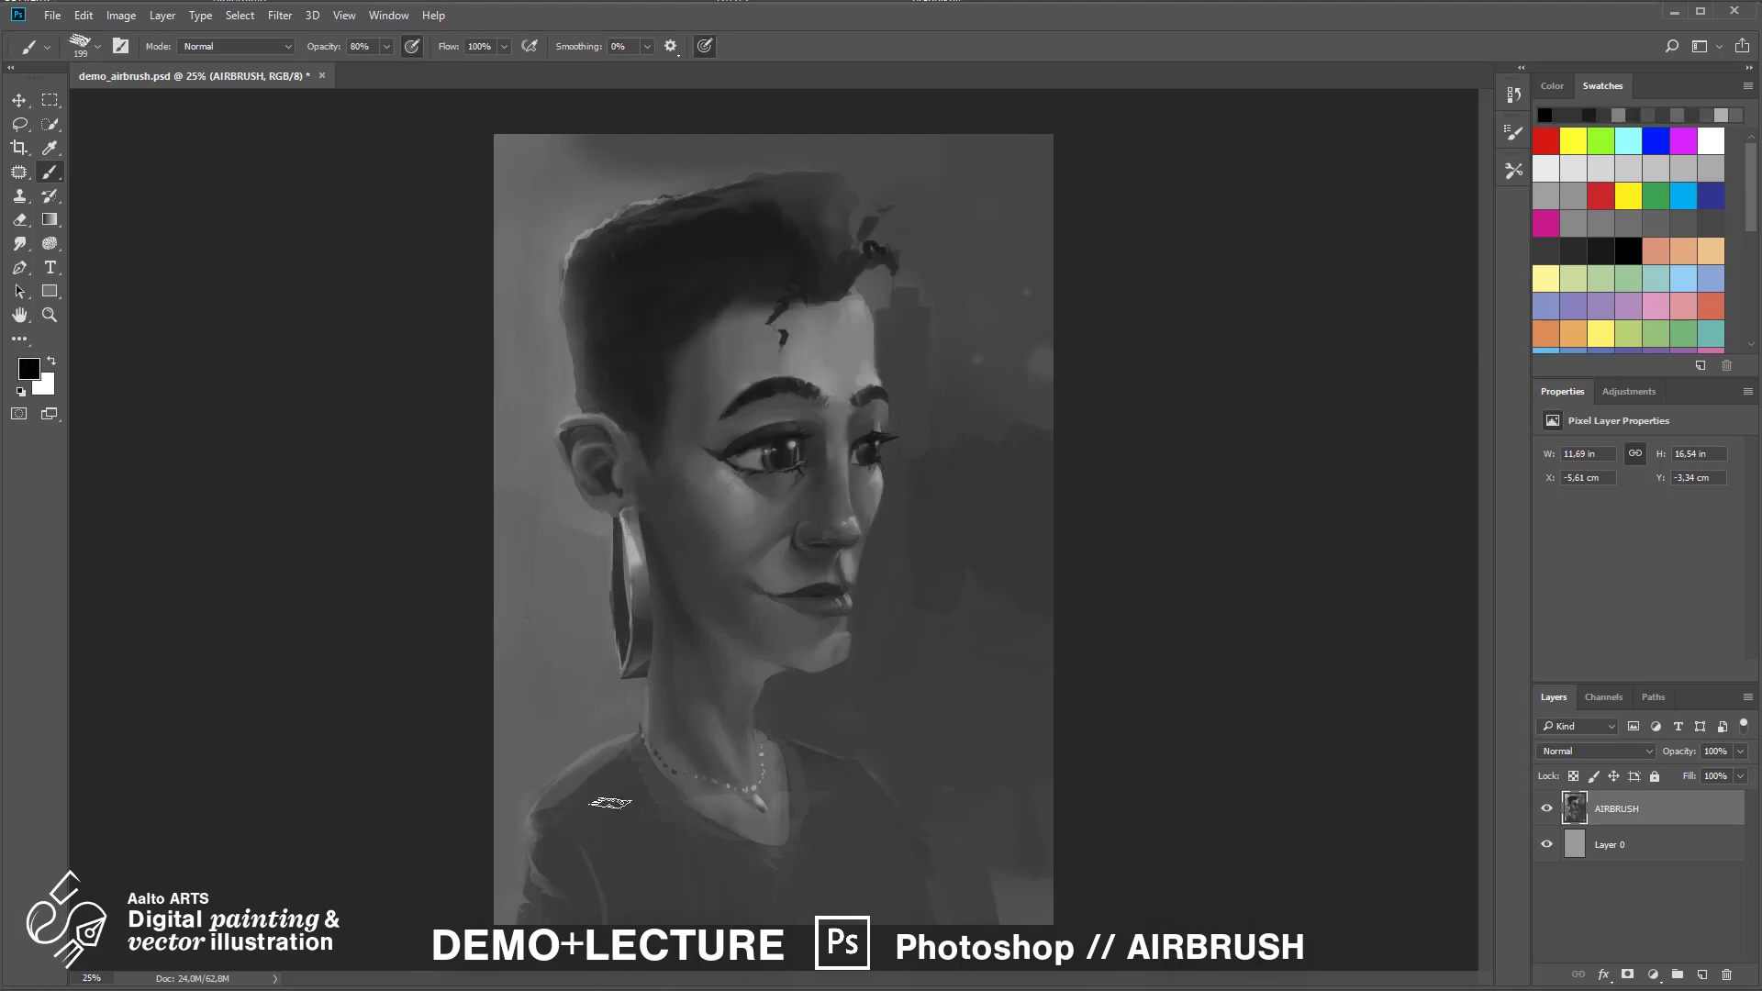
# Darken the shirt from the near sleeve across to the far shoulder with a 480 px black brush at 30% opacity
pyautogui.rightClick(612, 803)
pyautogui.moveTo(791, 735); pyautogui.dragTo(810, 735)
pyautogui.press('3')
pyautogui.moveTo(586, 904)
pyautogui.mouseDown()
pyautogui.moveTo(629, 764)
pyautogui.moveTo(831, 917)
pyautogui.mouseUp()
pyautogui.hotkey('ctrl', 'z')
pyautogui.scroll(2, 635, 846)
pyautogui.rightClick(633, 506)
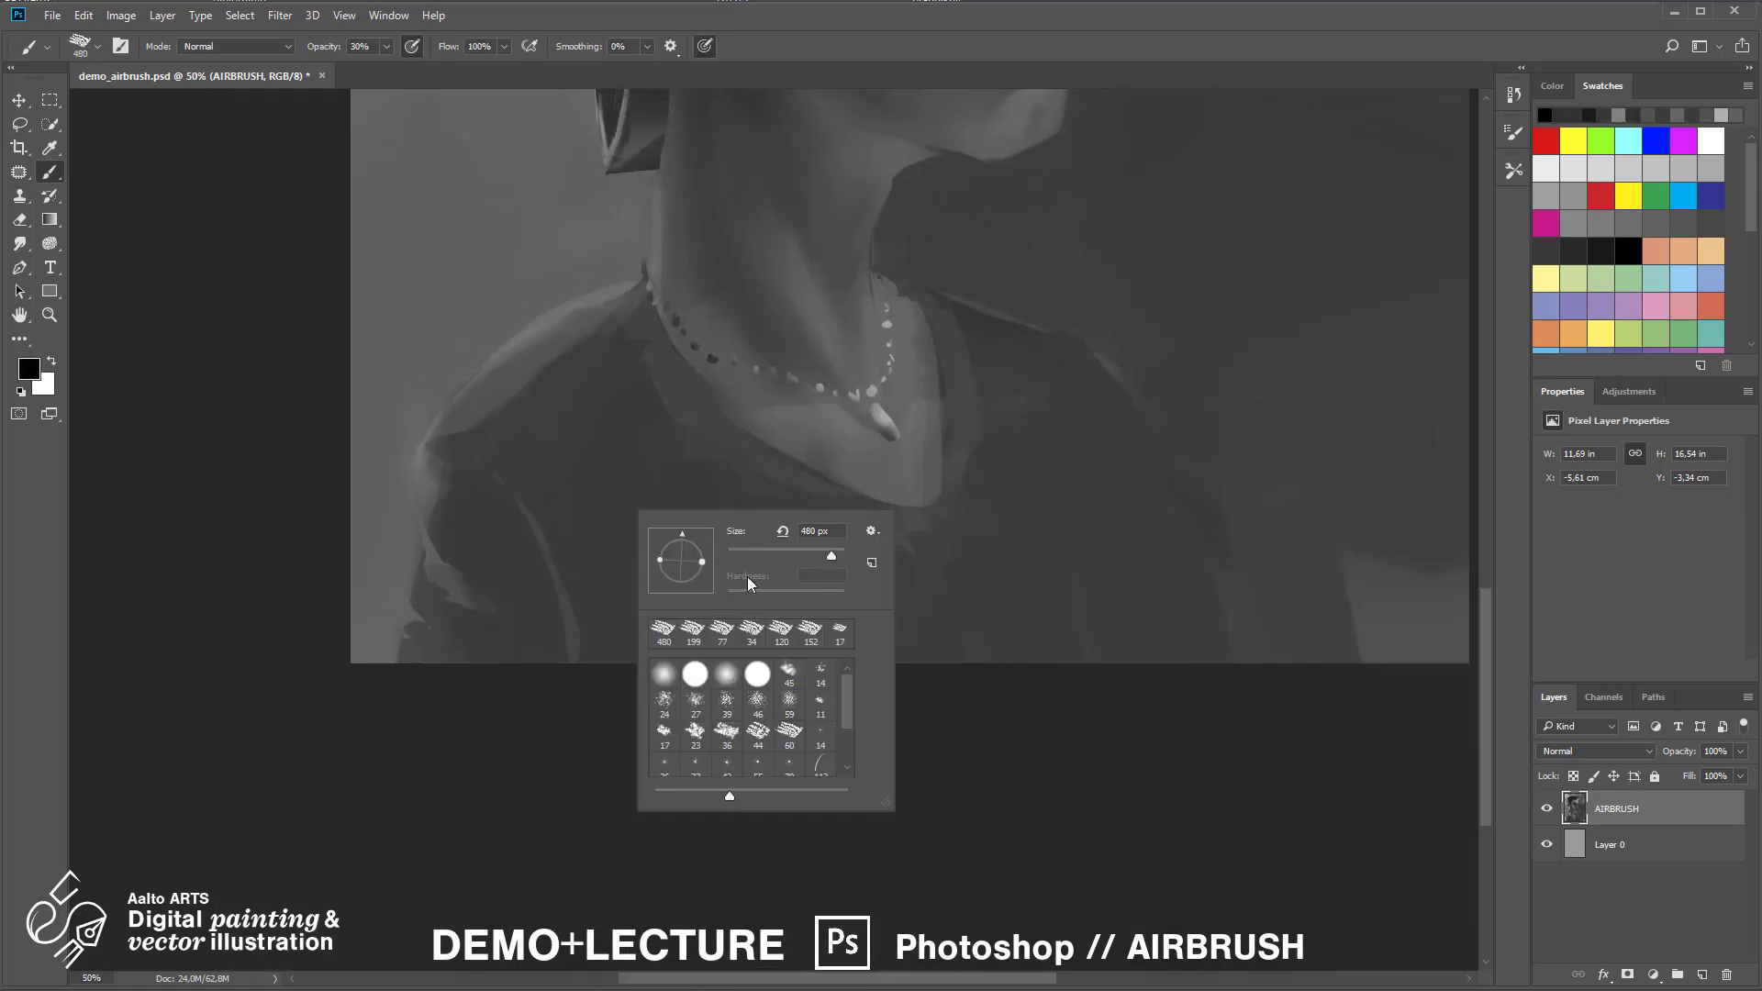
pyautogui.moveTo(495, 587); pyautogui.dragTo(570, 404)
pyautogui.moveTo(587, 477); pyautogui.dragTo(1027, 596)
pyautogui.moveTo(1138, 624); pyautogui.dragTo(1043, 385)
# Darken the far sleeve, near shoulder and neckline edge with a sampled dark tone and a 117 px brush
pyautogui.rightClick(1043, 385)
pyautogui.moveTo(1241, 436); pyautogui.dragTo(1210, 436)
pyautogui.keyDown('alt'); pyautogui.click(1128, 477); pyautogui.keyUp('alt')
pyautogui.moveTo(1166, 436); pyautogui.dragTo(1193, 513)
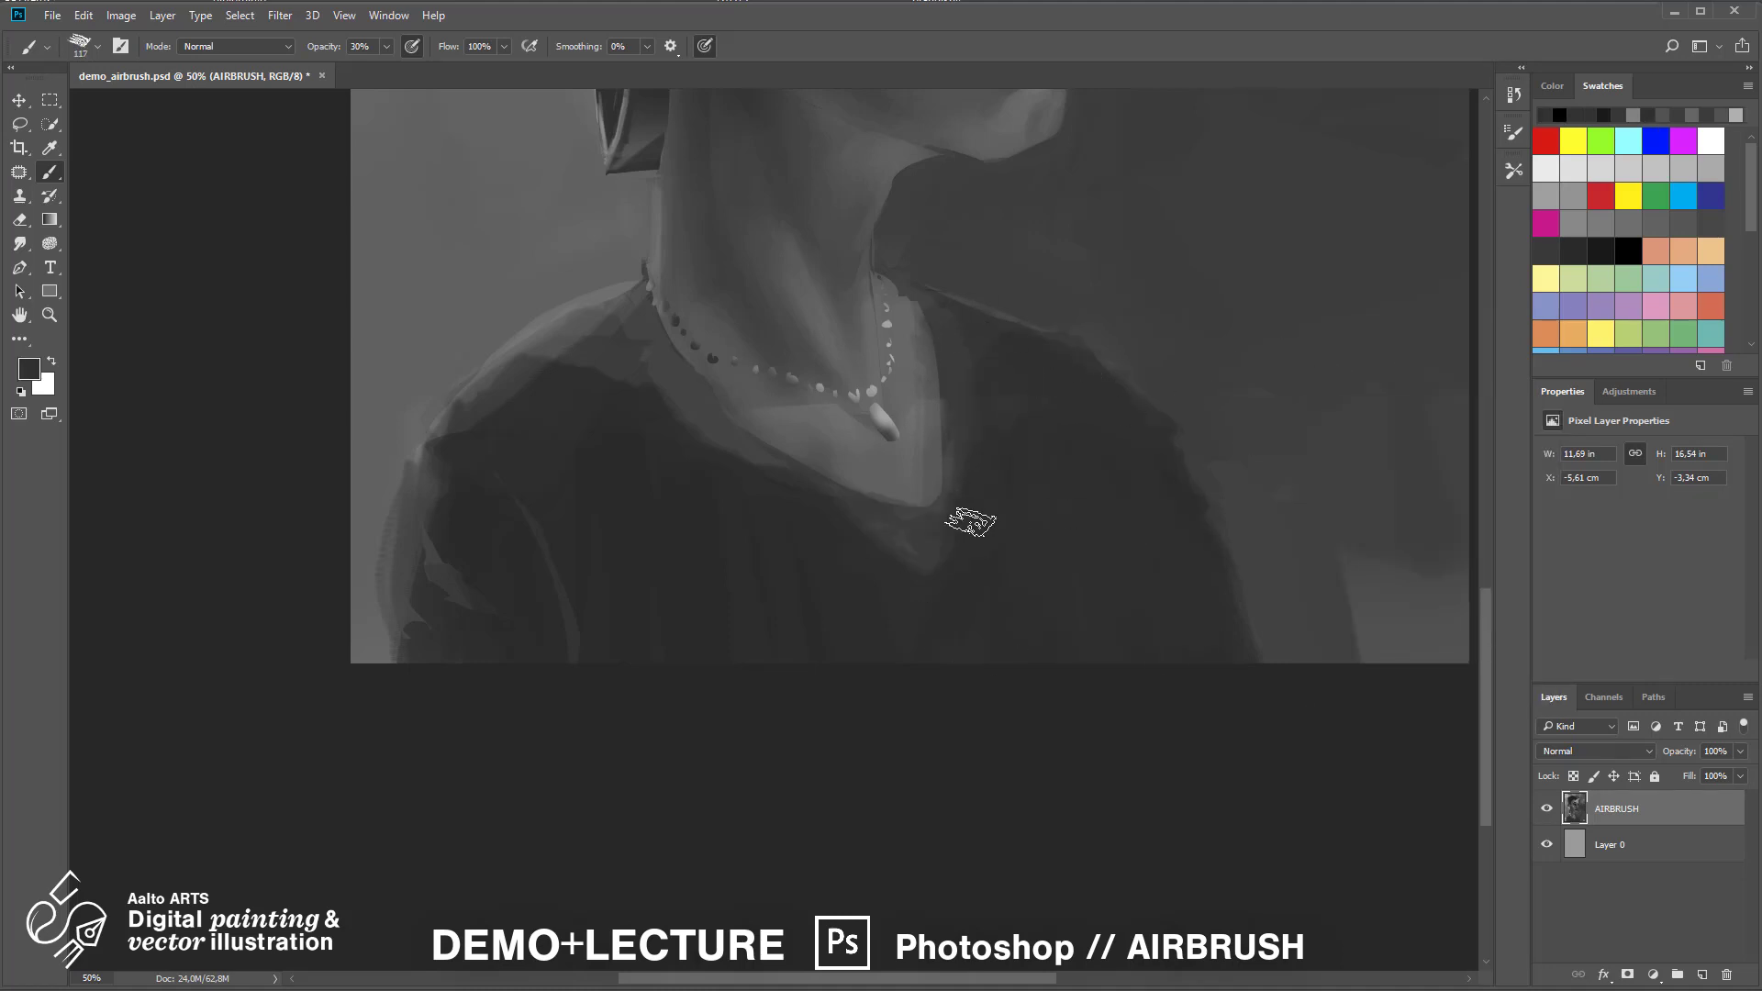
pyautogui.moveTo(532, 349); pyautogui.dragTo(608, 316)
pyautogui.moveTo(844, 486); pyautogui.dragTo(927, 500)
# Clean up the shirt's neckline and the far sleeve's outline with sampled tones at 80% opacity
pyautogui.keyDown('alt'); pyautogui.click(607, 277); pyautogui.keyUp('alt')
pyautogui.press('8')
pyautogui.moveTo(445, 426)
pyautogui.mouseDown()
pyautogui.moveTo(617, 344)
pyautogui.moveTo(720, 445)
pyautogui.mouseUp()
pyautogui.moveTo(987, 363)
pyautogui.mouseDown()
pyautogui.moveTo(960, 528)
pyautogui.moveTo(716, 436)
pyautogui.mouseUp()
pyautogui.keyDown('alt'); pyautogui.click(918, 463); pyautogui.keyUp('alt')
pyautogui.moveTo(881, 464)
pyautogui.mouseDown()
pyautogui.moveTo(909, 515)
pyautogui.moveTo(961, 353)
pyautogui.mouseUp()
pyautogui.keyDown('alt'); pyautogui.click(1138, 395); pyautogui.keyUp('alt')
pyautogui.moveTo(1230, 528); pyautogui.dragTo(1280, 647)
pyautogui.scroll(-3, 773, 529)
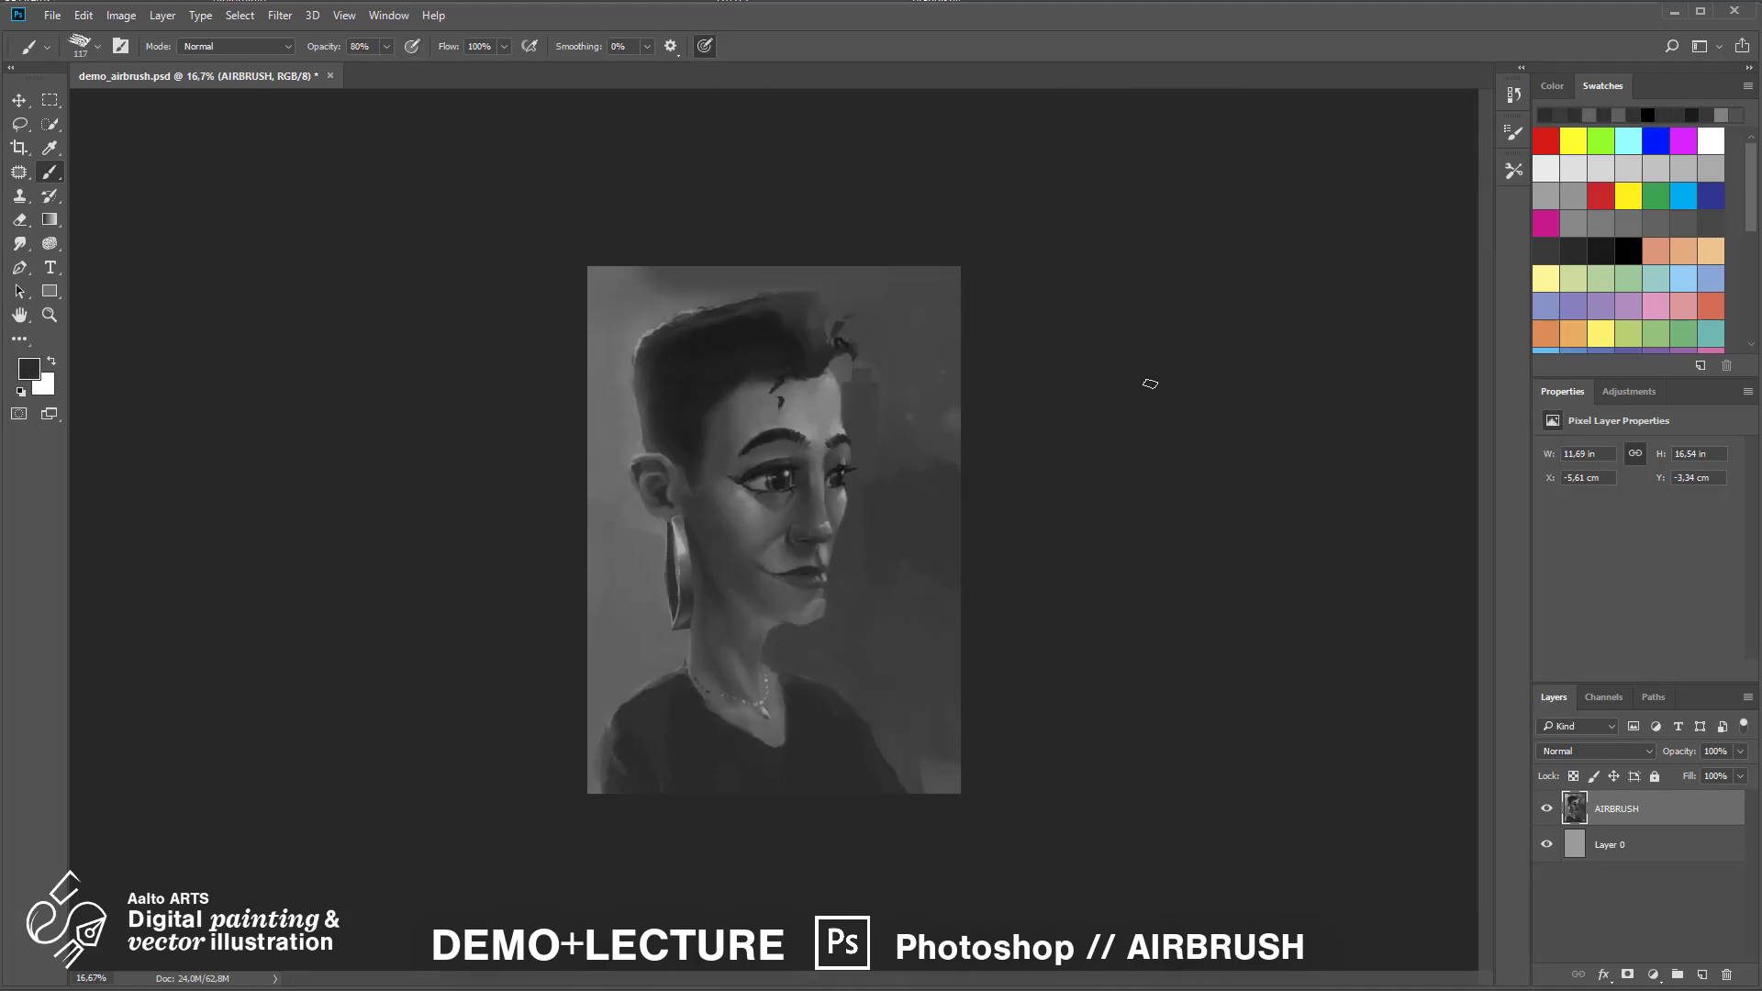
# Refine the shading of the nose and nostril with sampled skin tones, using the 44 px textured brush at 30% opacity
pyautogui.scroll(4, 1150, 384)
pyautogui.keyDown('alt'); pyautogui.click(1069, 408); pyautogui.keyUp('alt')
pyautogui.rightClick(1151, 310)
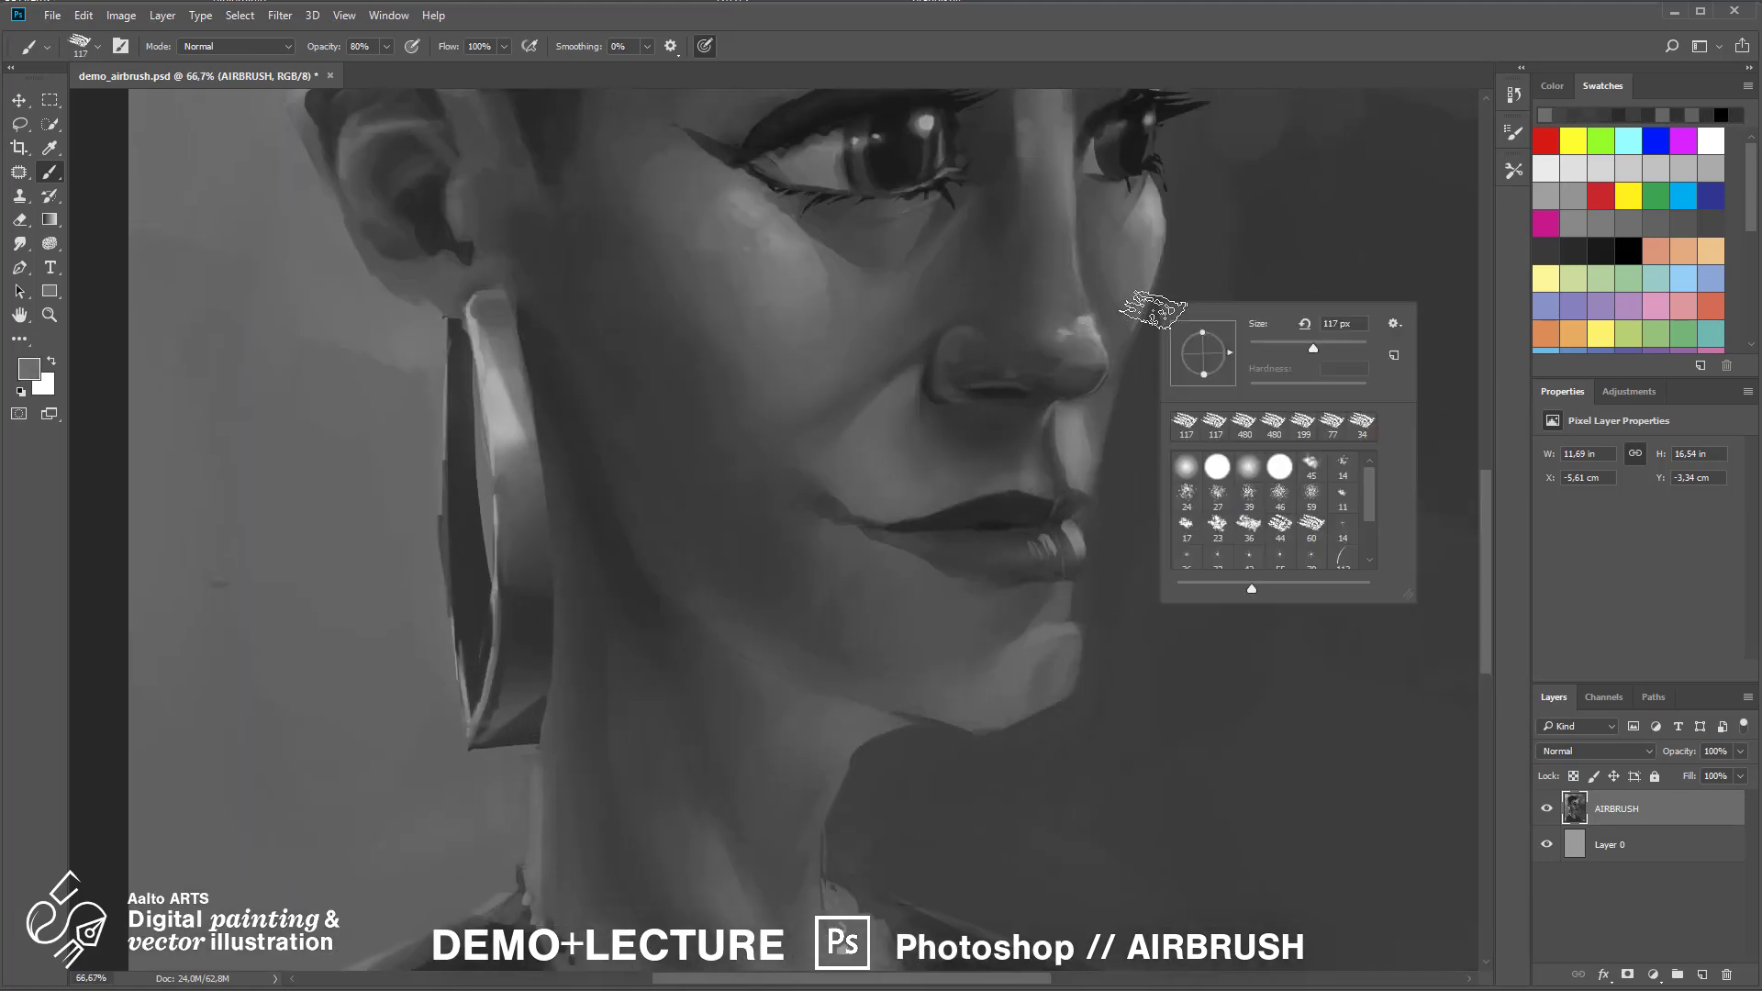
pyautogui.doubleClick(1280, 524)
pyautogui.press('3')
pyautogui.keyDown('alt'); pyautogui.click(951, 381); pyautogui.keyUp('alt')
pyautogui.moveTo(970, 337)
pyautogui.mouseDown()
pyautogui.moveTo(953, 382)
pyautogui.moveTo(1093, 321)
pyautogui.moveTo(965, 387)
pyautogui.moveTo(1031, 388)
pyautogui.moveTo(971, 386)
pyautogui.moveTo(960, 367)
pyautogui.moveTo(1037, 375)
pyautogui.moveTo(966, 386)
pyautogui.moveTo(1096, 380)
pyautogui.moveTo(1052, 361)
pyautogui.mouseUp()
pyautogui.keyDown('alt'); pyautogui.click(1001, 373); pyautogui.keyUp('alt')
pyautogui.keyDown('alt'); pyautogui.click(1092, 369); pyautogui.keyUp('alt')
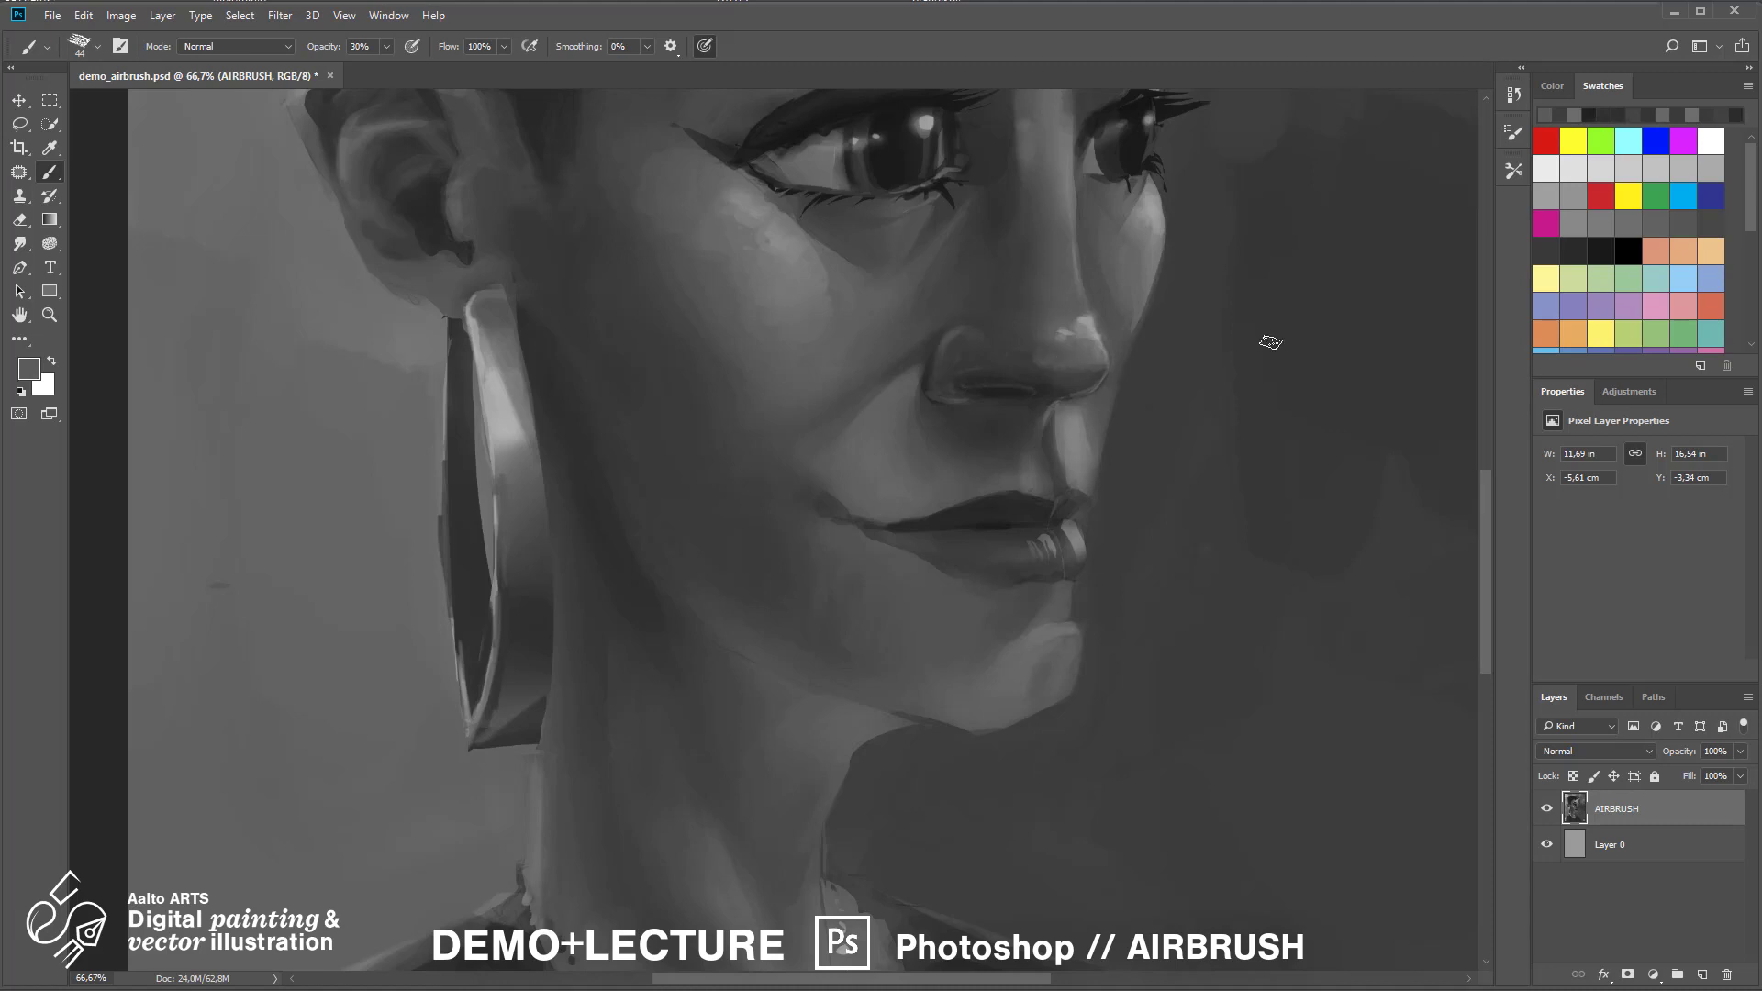
pyautogui.keyDown('alt'); pyautogui.click(1369, 351); pyautogui.keyUp('alt')
pyautogui.scroll(3, 1015, 309)
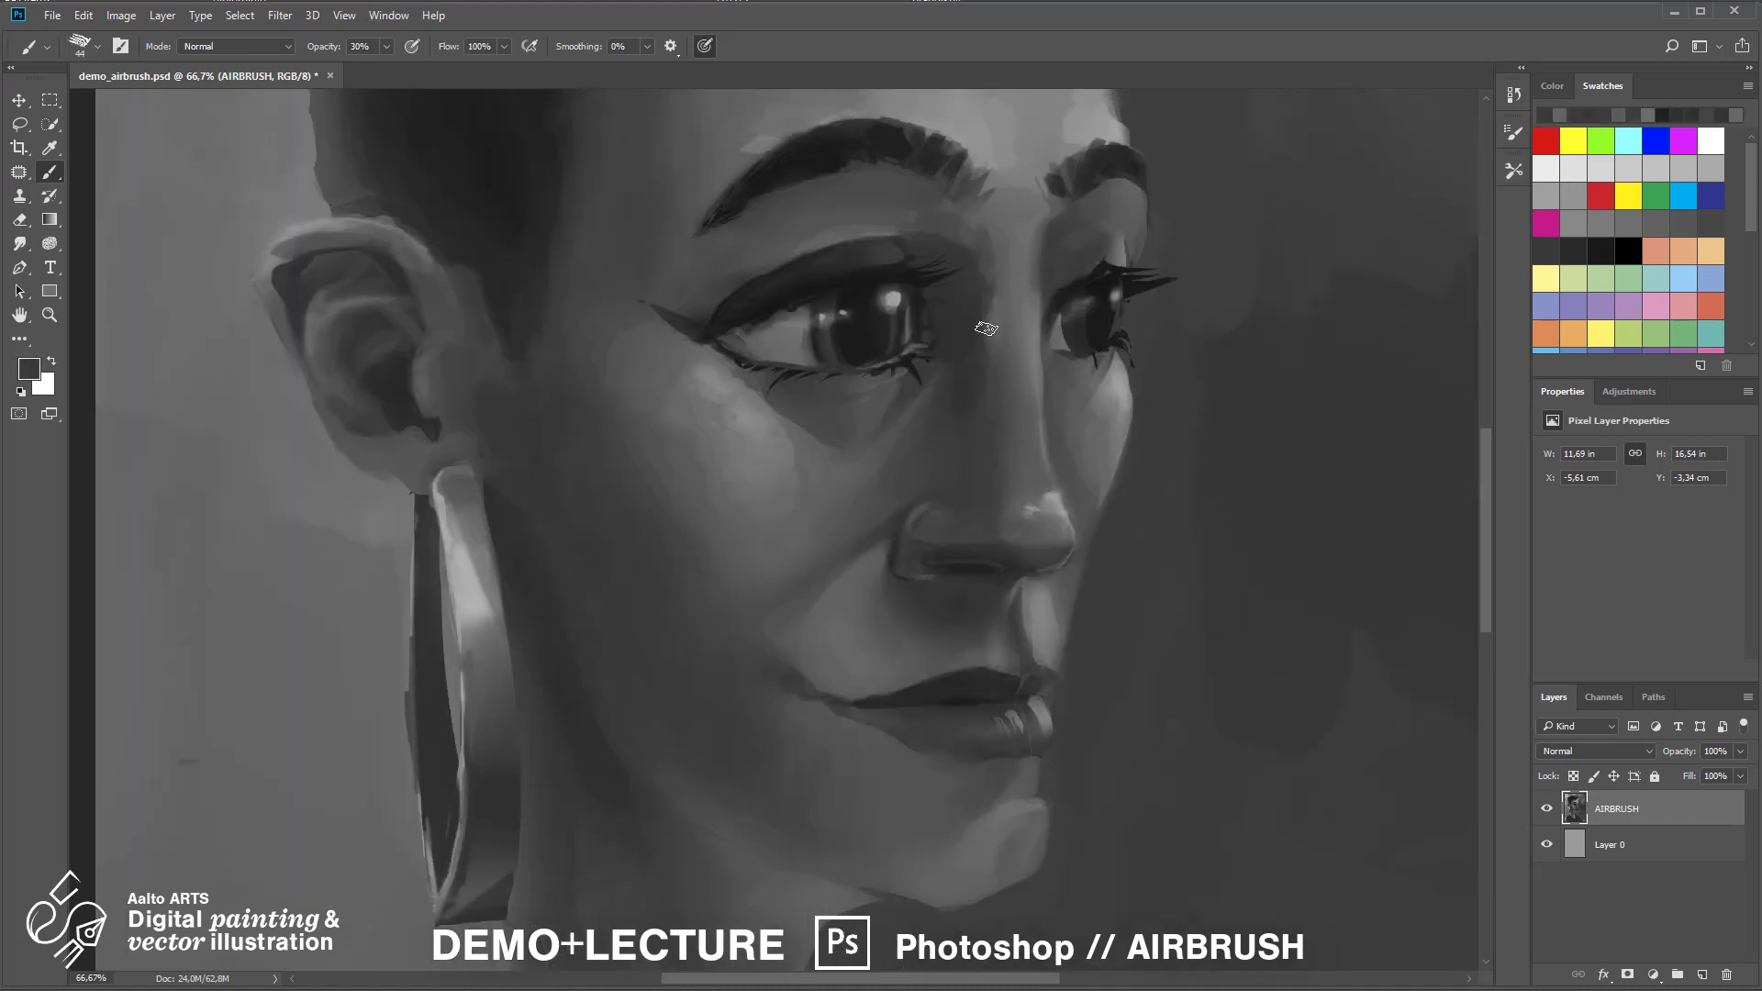
pyautogui.keyDown('alt'); pyautogui.click(1054, 454); pyautogui.keyUp('alt')
pyautogui.hotkey('ctrl', '-')
pyautogui.hotkey('ctrl', '-')
pyautogui.hotkey('ctrl', '-')
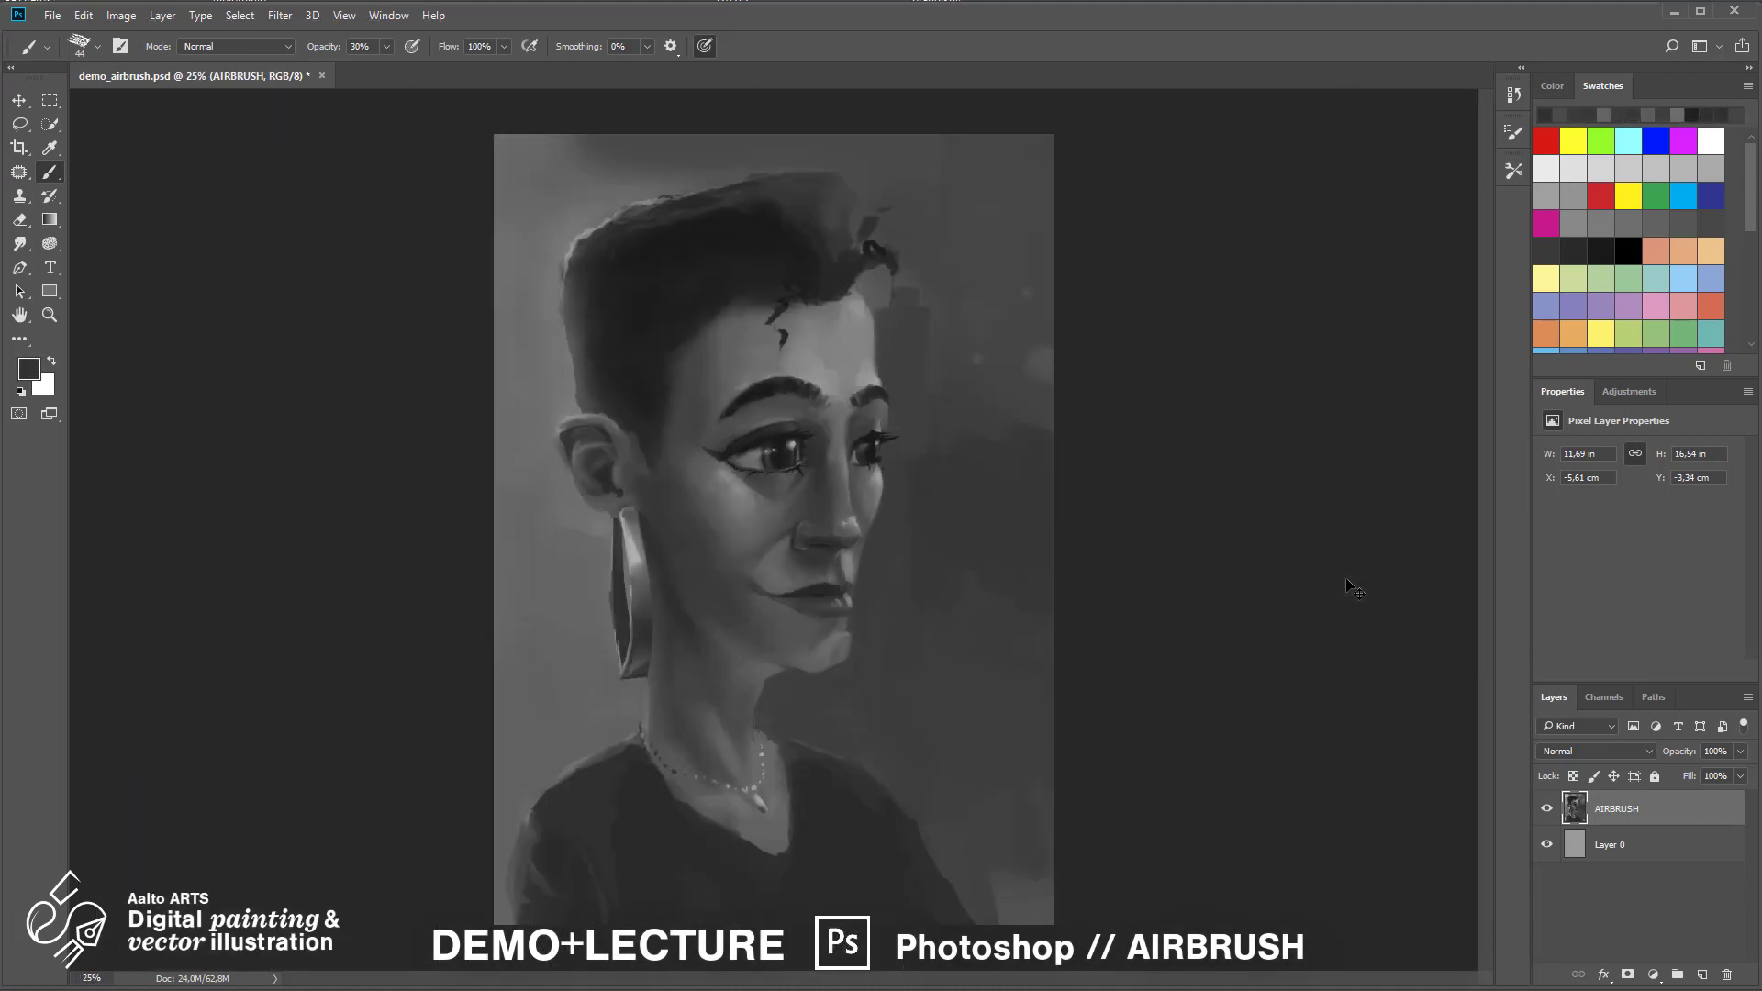
# Darken the hair above the forehead with a sampled dark tone and a 136 px brush at 30% opacity
pyautogui.hotkey('ctrl', '+')
pyautogui.hotkey('ctrl', '+')
pyautogui.hotkey('ctrl', '+')
pyautogui.keyDown('alt'); pyautogui.click(637, 377); pyautogui.keyUp('alt')
pyautogui.rightClick(628, 371)
pyautogui.moveTo(669, 409); pyautogui.dragTo(693, 410)
pyautogui.moveTo(476, 362); pyautogui.dragTo(585, 267)
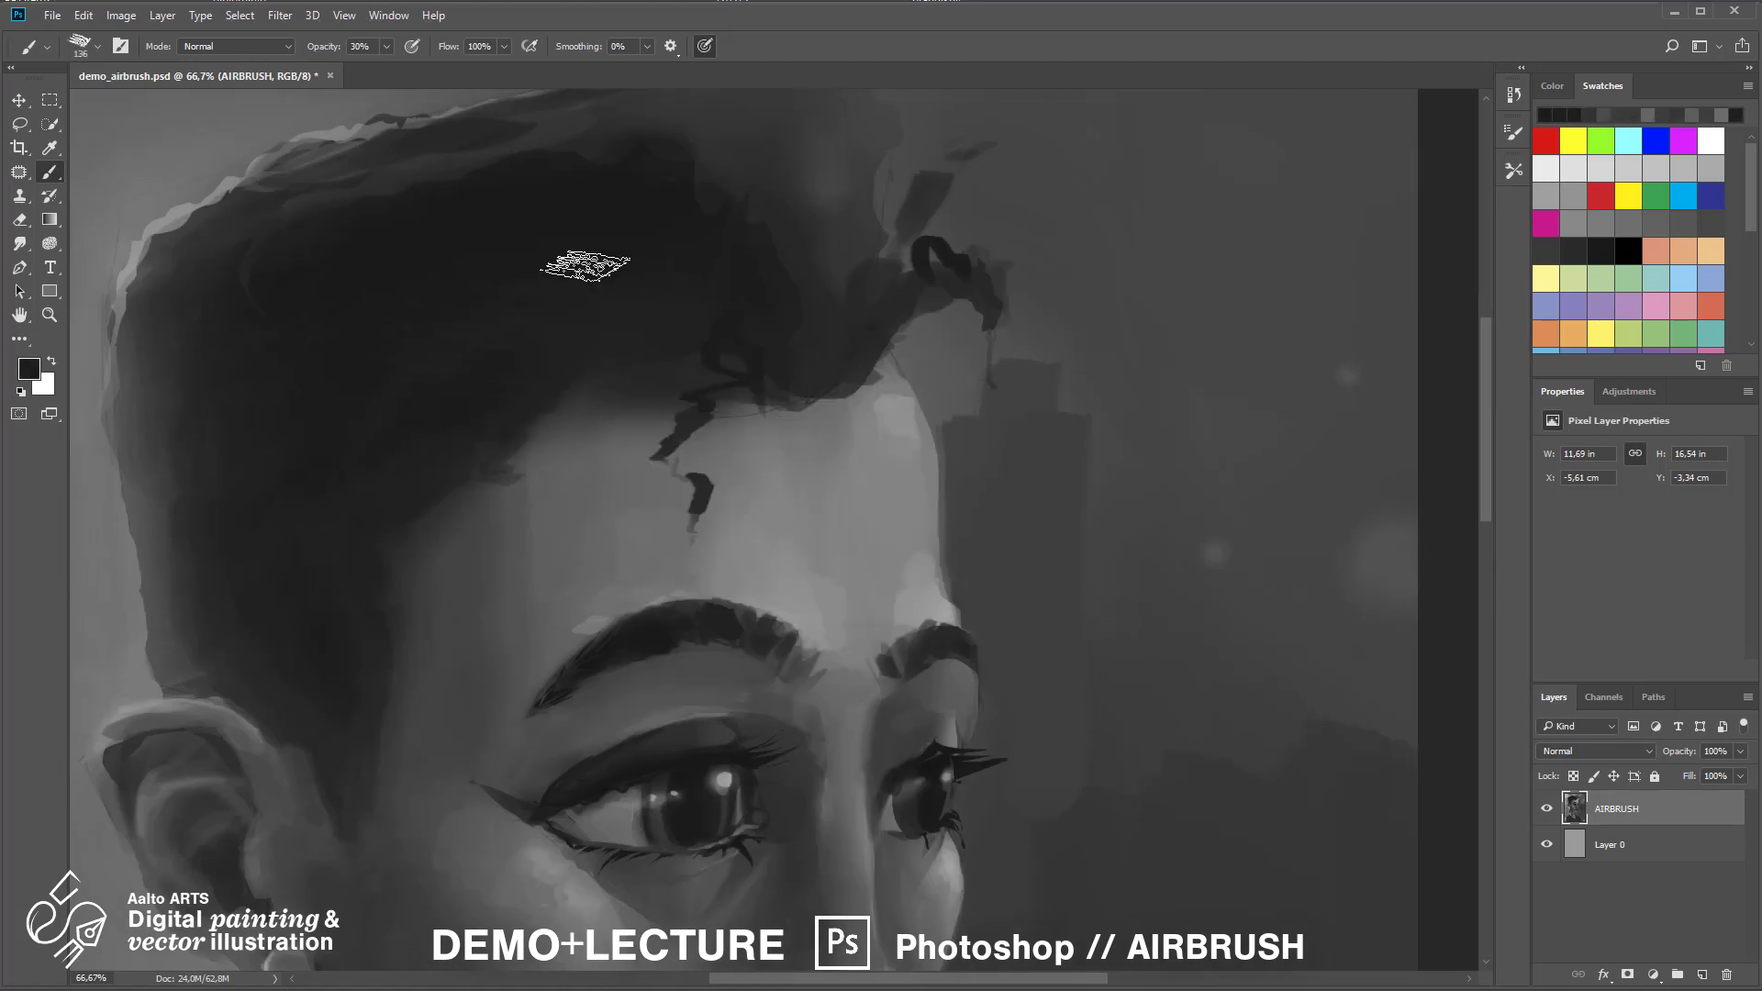
pyautogui.hotkey('ctrl', '-')
pyautogui.hotkey('ctrl', '-')
pyautogui.hotkey('ctrl', '-')
# Refine the shading around the near eye and inner eyebrow with sampled tones, using a 51 px brush at 20% opacity
pyautogui.hotkey('ctrl', '+')
pyautogui.hotkey('ctrl', '+')
pyautogui.hotkey('ctrl', '+')
pyautogui.keyDown('alt'); pyautogui.click(845, 283); pyautogui.keyUp('alt')
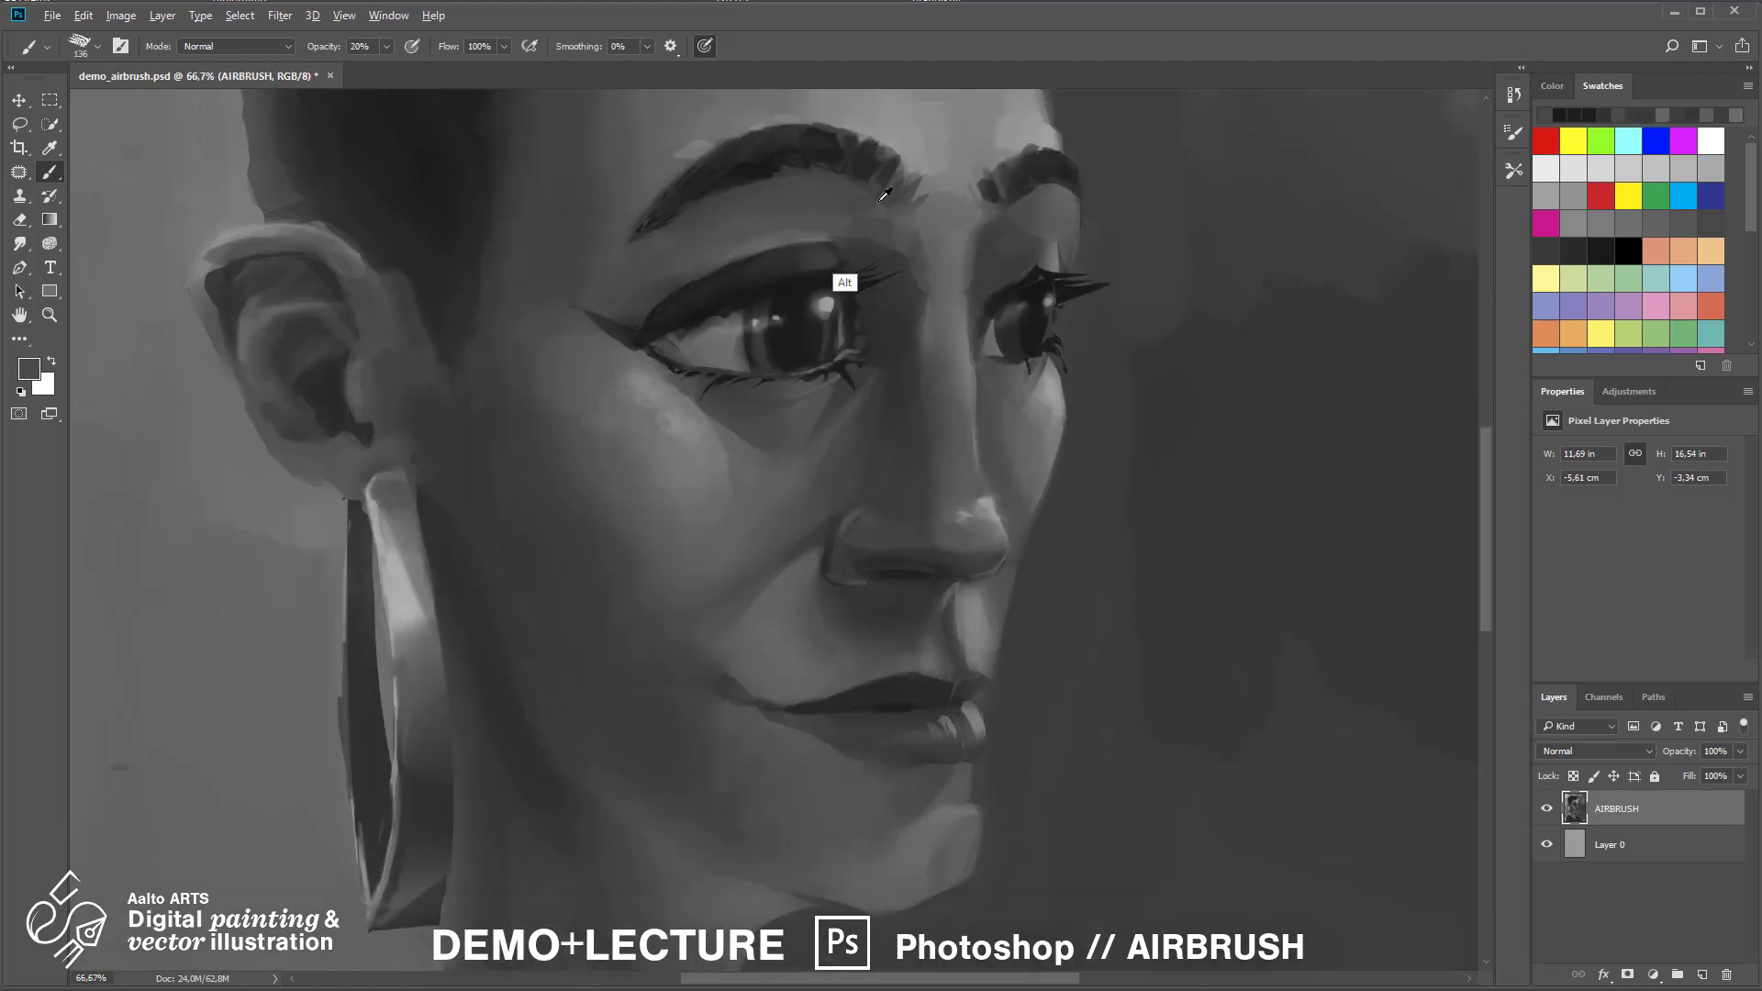
pyautogui.keyDown('alt'); pyautogui.click(872, 499); pyautogui.keyUp('alt')
pyautogui.rightClick(945, 161)
pyautogui.moveTo(1105, 204); pyautogui.dragTo(1081, 204)
pyautogui.press('2')
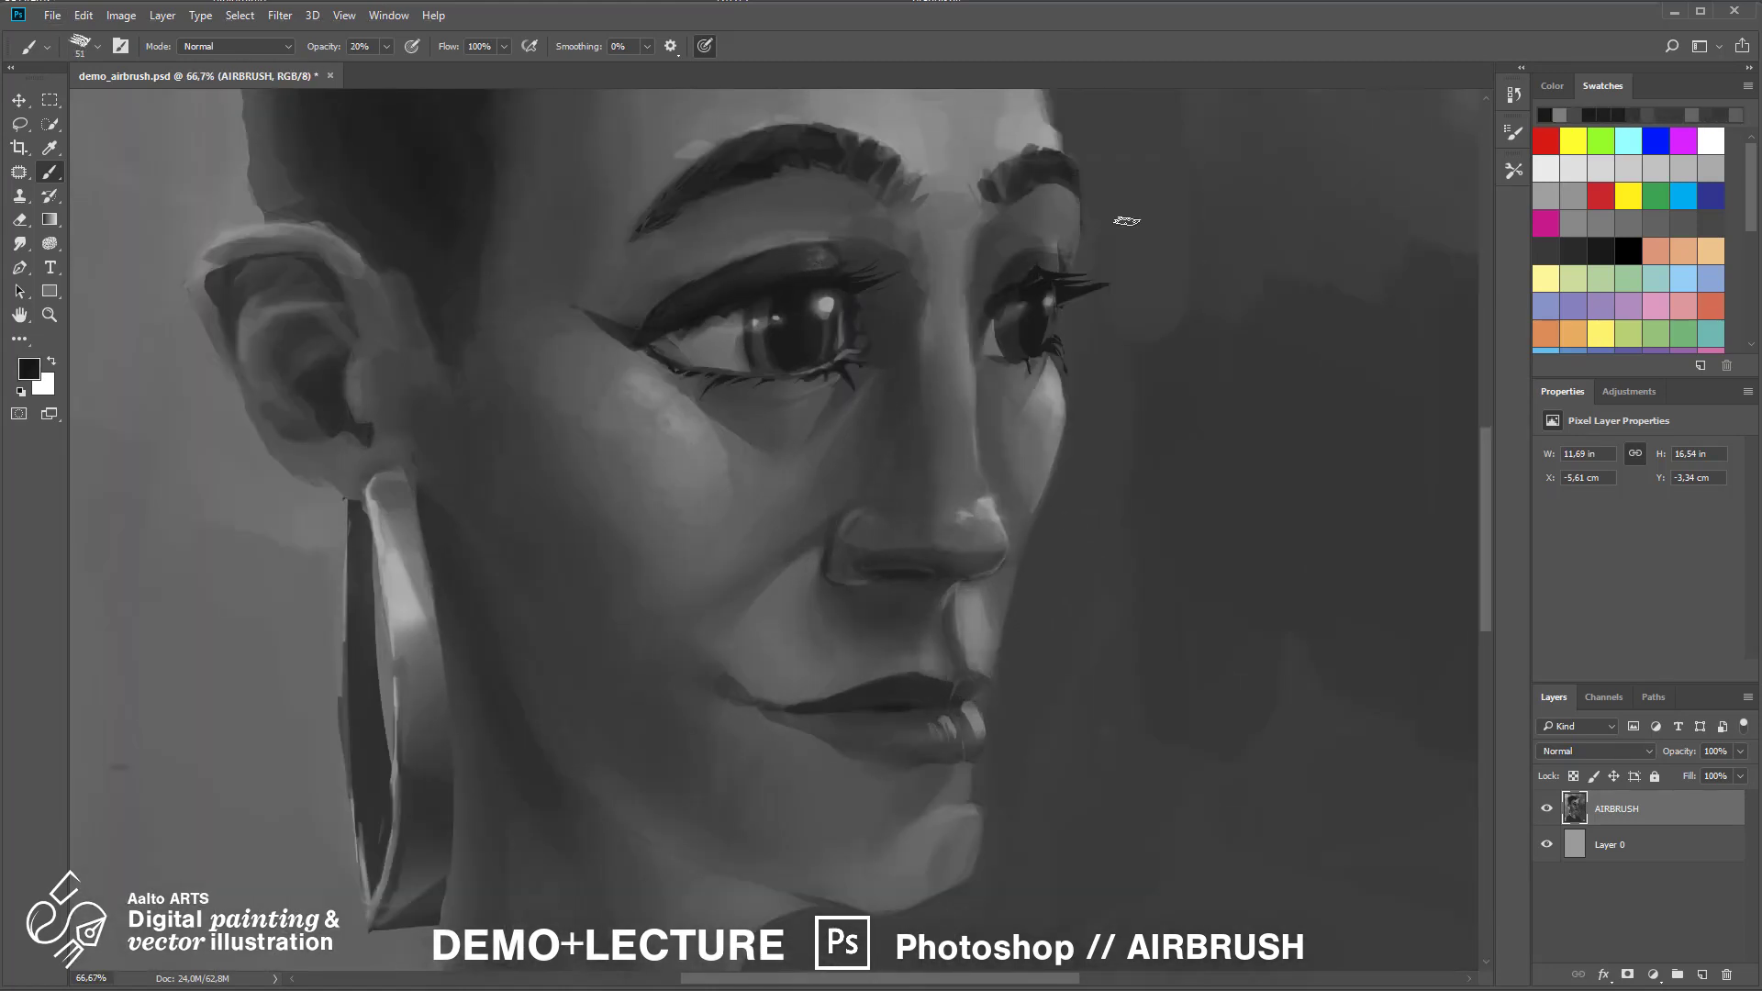
# Touch up the shading above the far eye and add short hair strokes at the inner ends of both eyebrows
pyautogui.keyDown('alt'); pyautogui.click(1032, 231); pyautogui.keyUp('alt')
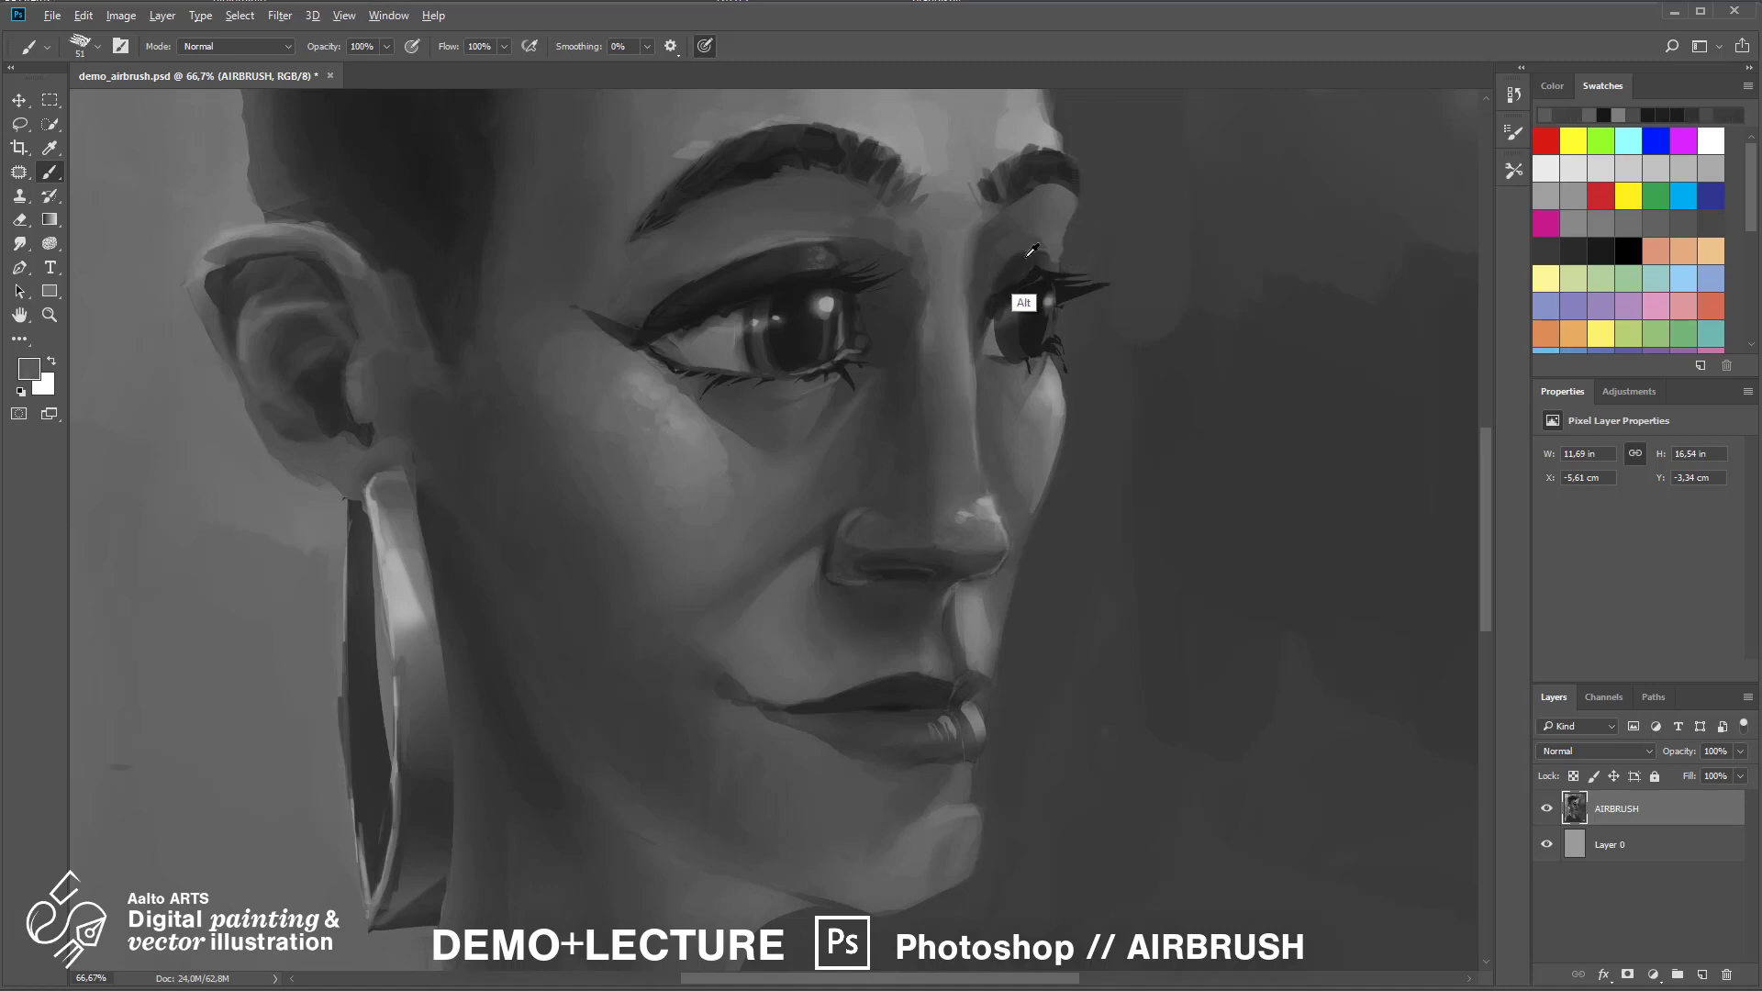
pyautogui.keyDown('alt'); pyautogui.click(970, 251); pyautogui.keyUp('alt')
pyautogui.press('2')
pyautogui.keyDown('alt'); pyautogui.click(1000, 179); pyautogui.keyUp('alt')
pyautogui.moveTo(927, 190); pyautogui.dragTo(944, 170)
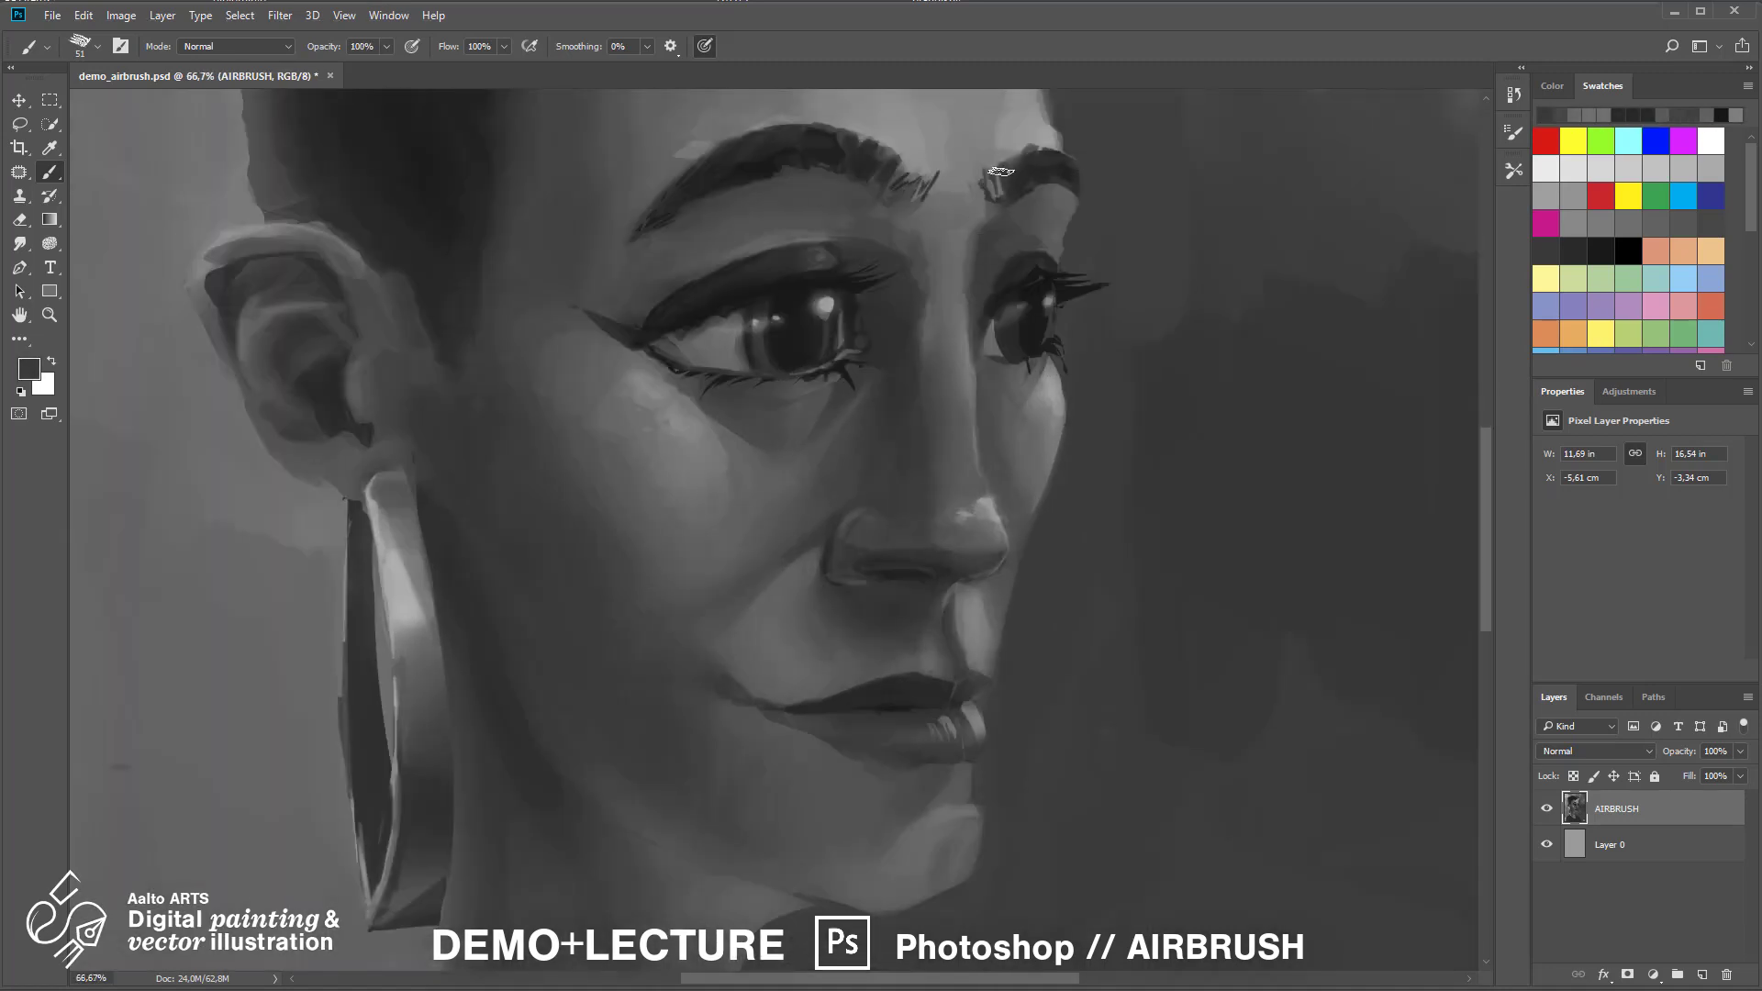
# Soften the inner ends of the eyebrows into the skin with sampled tones at 20% opacity
pyautogui.hotkey('ctrl', '-')
pyautogui.hotkey('ctrl', '-')
pyautogui.hotkey('ctrl', '-')
pyautogui.hotkey('ctrl', '+')
pyautogui.keyDown('alt'); pyautogui.click(849, 358); pyautogui.keyUp('alt')
pyautogui.hotkey('ctrl', '+')
pyautogui.hotkey('ctrl', '+')
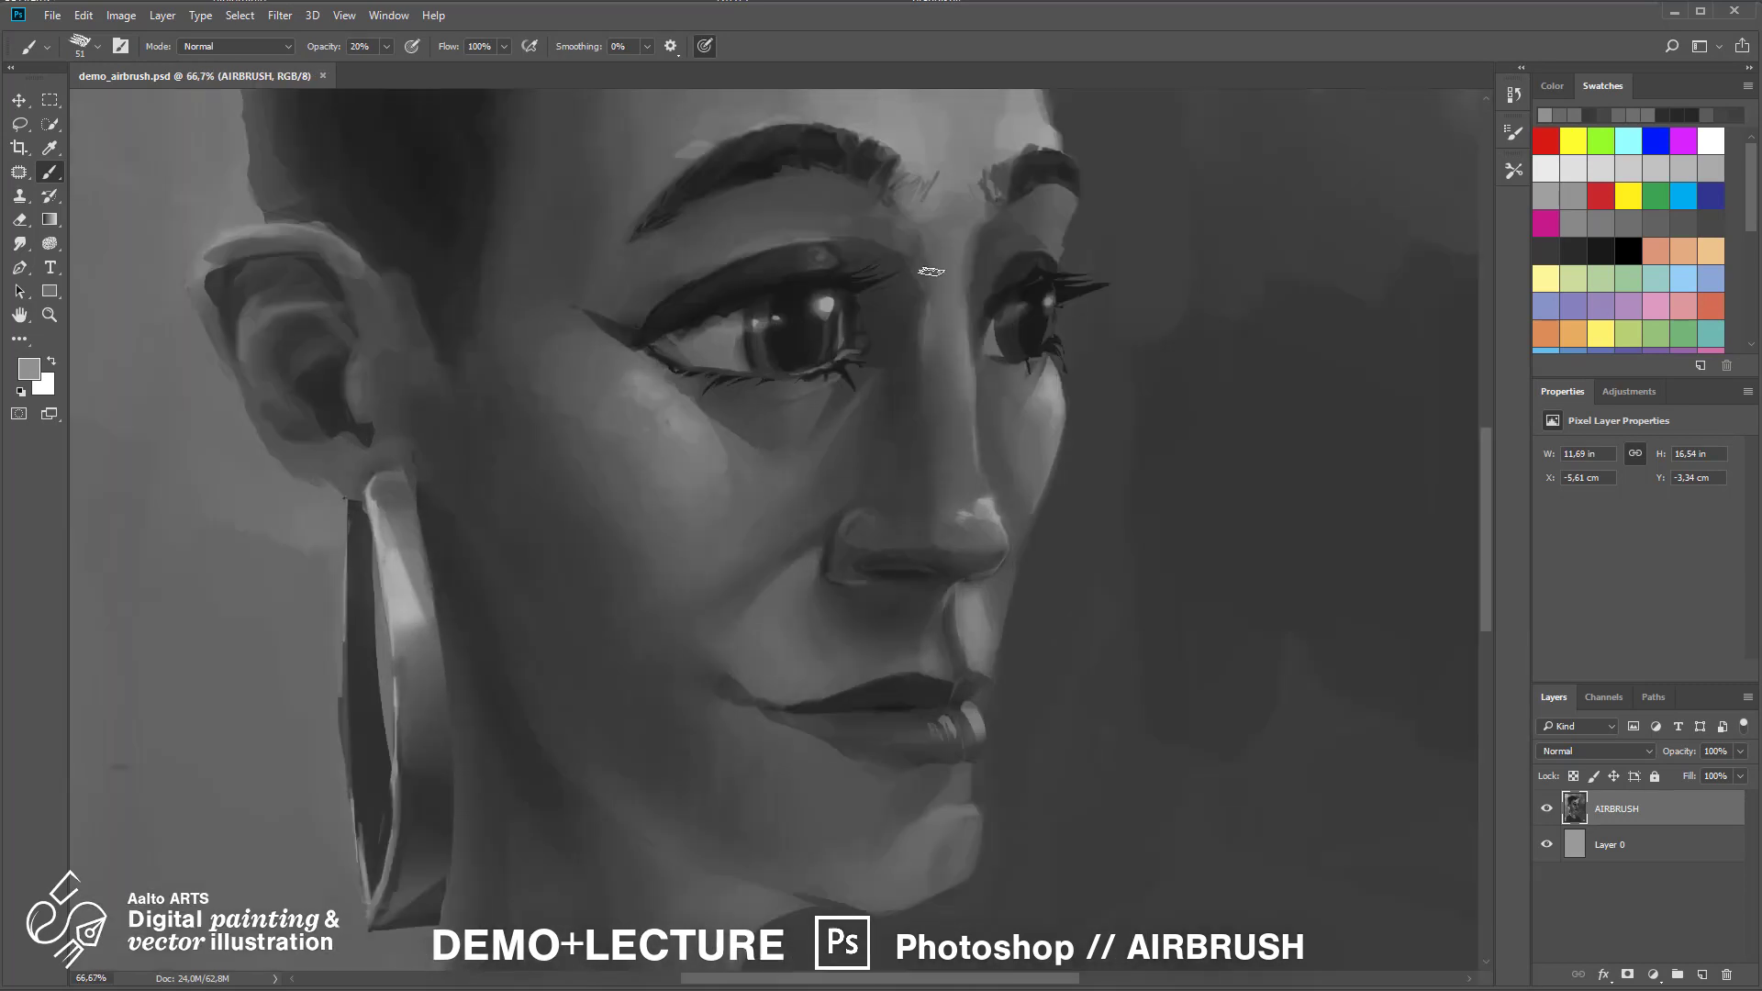
pyautogui.hotkey('ctrl', '-')
pyautogui.hotkey('ctrl', '-')
pyautogui.moveTo(929, 206); pyautogui.dragTo(867, 156)
pyautogui.hotkey('ctrl', '+')
pyautogui.hotkey('ctrl', '+')
pyautogui.keyDown('alt'); pyautogui.click(905, 150); pyautogui.keyUp('alt')
pyautogui.press('2')
pyautogui.keyDown('alt'); pyautogui.click(831, 142); pyautogui.keyUp('alt')
# Smooth the shading on the chin, mouth corner and jaw with sampled tones, using a 149 px brush at 20% opacity
pyautogui.keyDown('alt'); pyautogui.click(827, 786); pyautogui.keyUp('alt')
pyautogui.moveTo(844, 798); pyautogui.dragTo(814, 868)
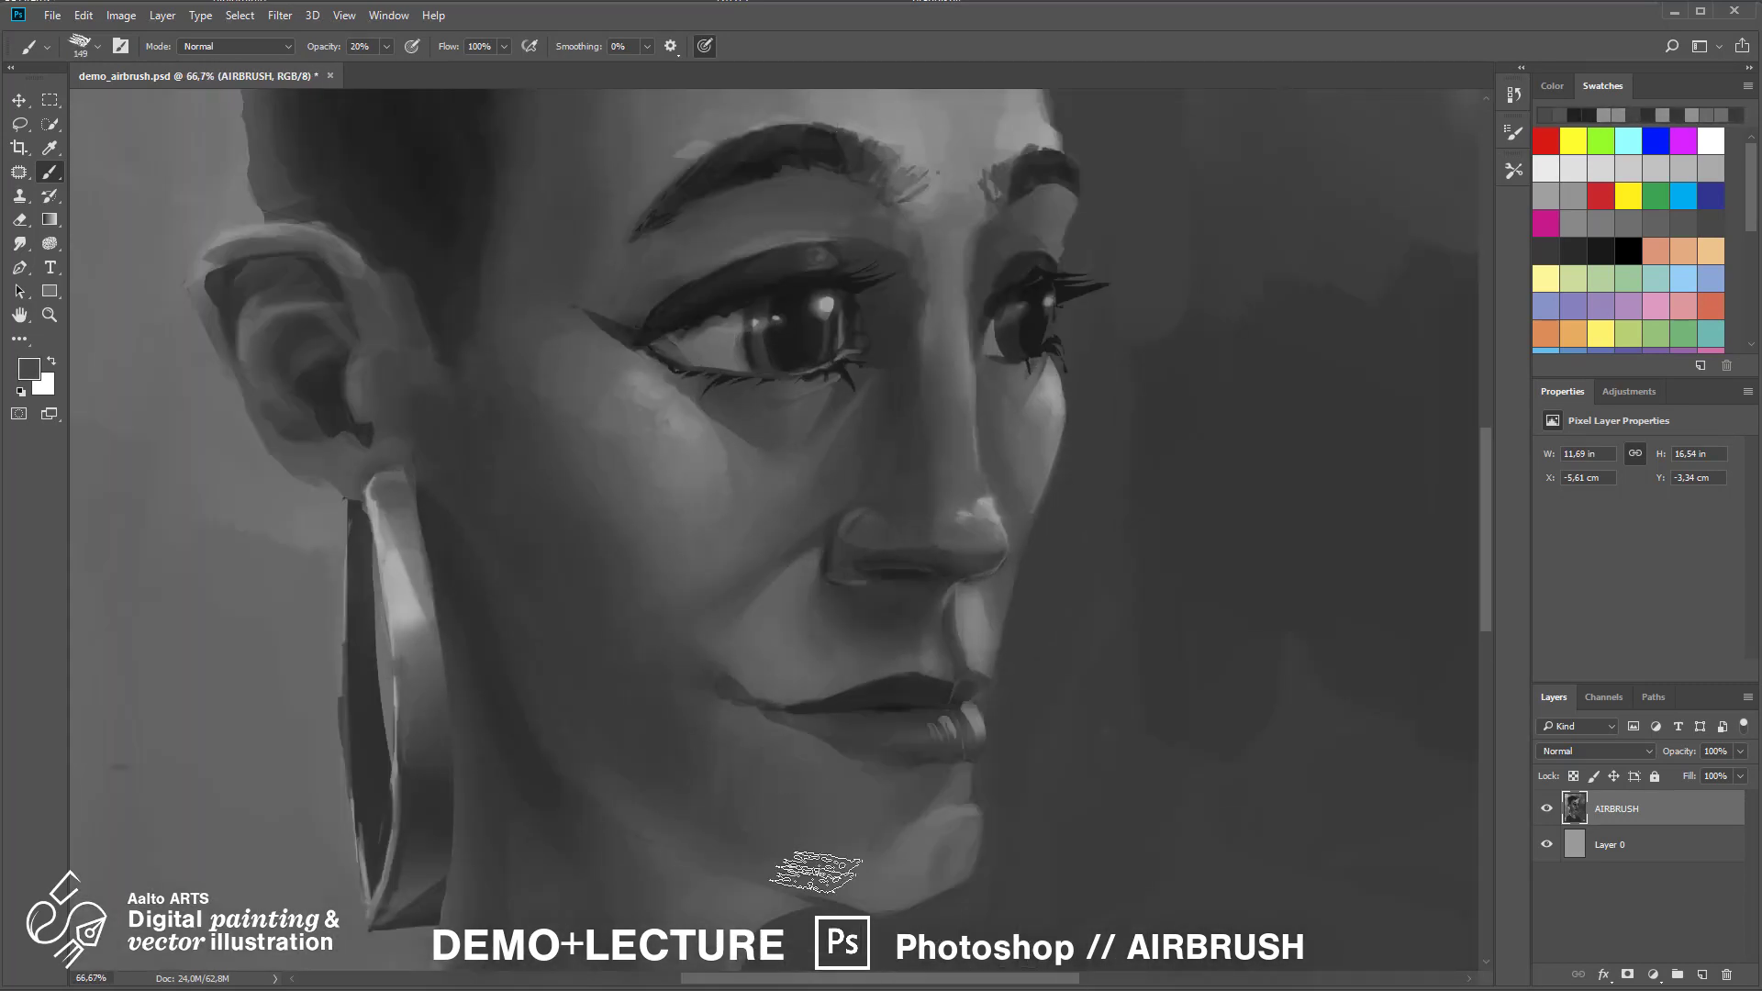
pyautogui.moveTo(734, 683); pyautogui.dragTo(712, 720)
pyautogui.keyDown('alt'); pyautogui.click(716, 725); pyautogui.keyUp('alt')
pyautogui.moveTo(702, 848)
pyautogui.mouseDown()
pyautogui.moveTo(787, 878)
pyautogui.moveTo(718, 890)
pyautogui.mouseUp()
# Blend the cheek highlight below the near eye into the lower cheek with sampled tones and save the document
pyautogui.keyDown('alt'); pyautogui.click(540, 357); pyautogui.keyUp('alt')
pyautogui.keyDown('alt'); pyautogui.click(638, 432); pyautogui.keyUp('alt')
pyautogui.moveTo(639, 433); pyautogui.dragTo(674, 538)
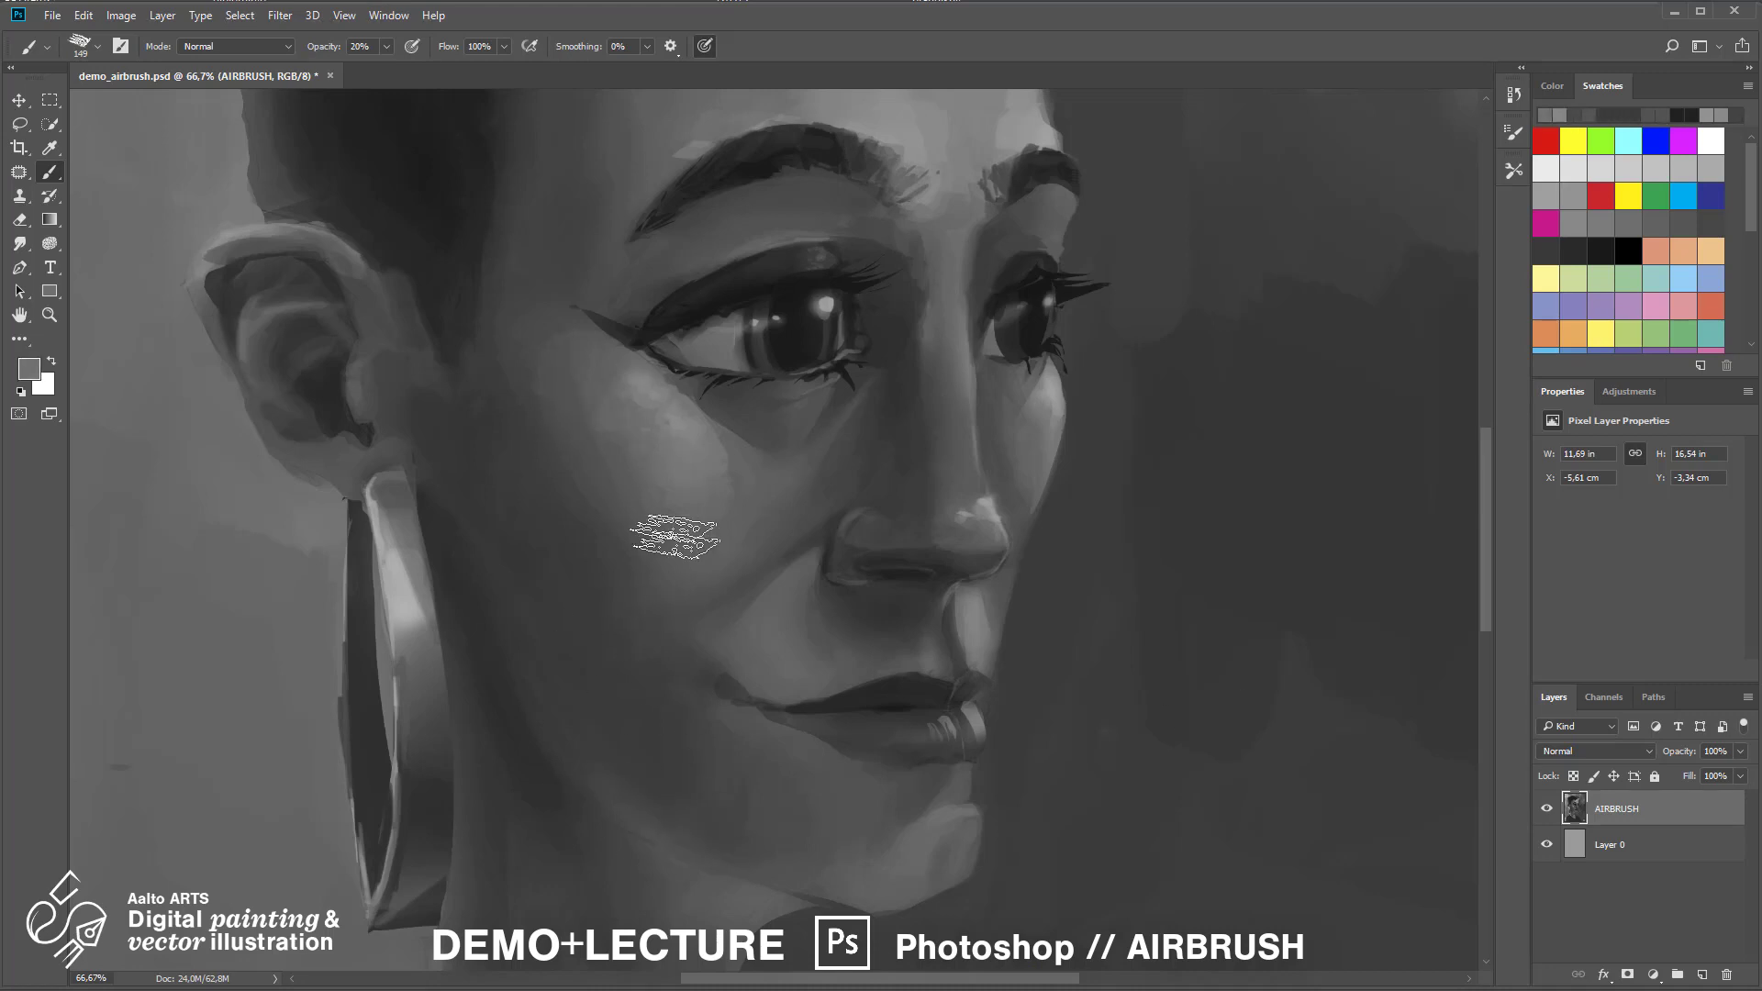
pyautogui.moveTo(722, 438); pyautogui.dragTo(692, 598)
pyautogui.keyDown('alt'); pyautogui.click(700, 799); pyautogui.keyUp('alt')
pyautogui.moveTo(701, 799); pyautogui.dragTo(801, 494)
pyautogui.hotkey('ctrl', '-')
pyautogui.hotkey('ctrl', '-')
pyautogui.hotkey('ctrl', '-')
pyautogui.hotkey('ctrl', 's')
# Blend the cheek beside the nose down to the jaw with a sampled mid-grey at 20% opacity
pyautogui.keyDown('alt'); pyautogui.click(716, 486); pyautogui.keyUp('alt')
pyautogui.hotkey('ctrl', '+')
pyautogui.hotkey('ctrl', '+')
pyautogui.hotkey('ctrl', '+')
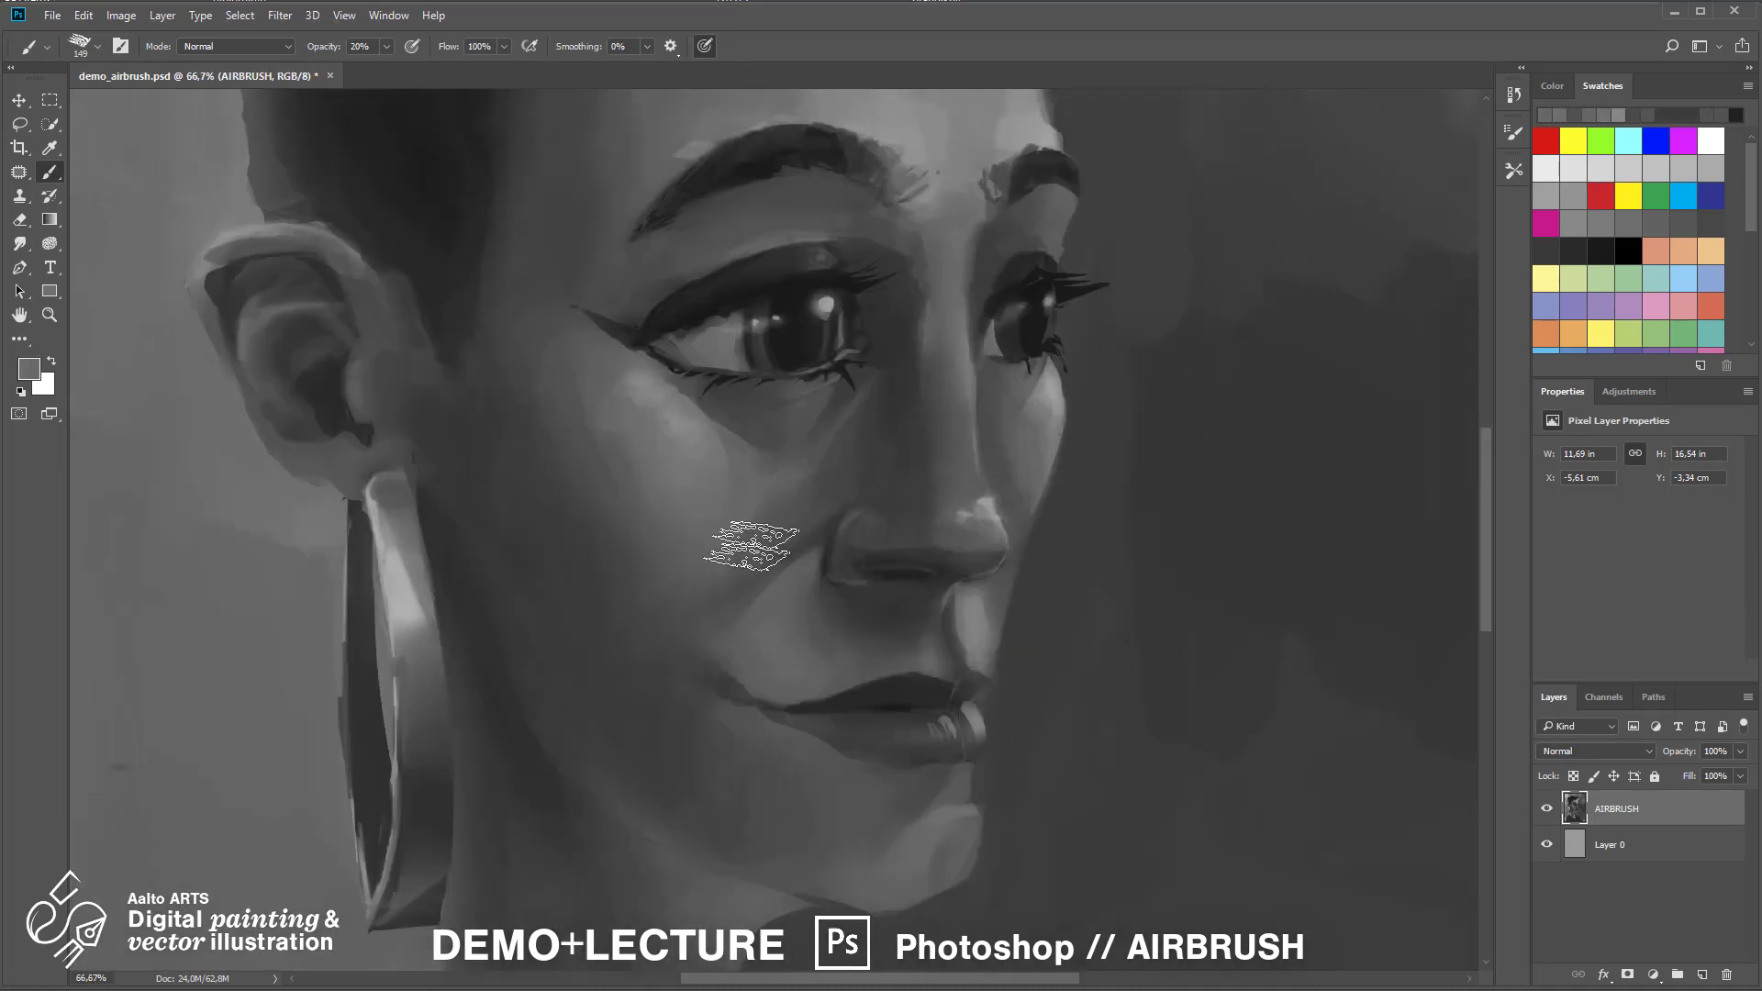
pyautogui.moveTo(747, 547); pyautogui.dragTo(688, 836)
# Soften the shading at the temple beside the near eyebrow with a 149 px brush at 20% opacity
pyautogui.keyDown('alt'); pyautogui.click(1160, 452); pyautogui.keyUp('alt')
pyautogui.hotkey('ctrl', '-')
pyautogui.hotkey('ctrl', '-')
pyautogui.hotkey('ctrl', '+')
pyautogui.hotkey('ctrl', '+')
pyautogui.moveTo(569, 189); pyautogui.dragTo(655, 323)
pyautogui.keyDown('alt'); pyautogui.click(605, 278); pyautogui.keyUp('alt')
pyautogui.hotkey('ctrl', '-')
pyautogui.hotkey('ctrl', '-')
pyautogui.hotkey('ctrl', '-')
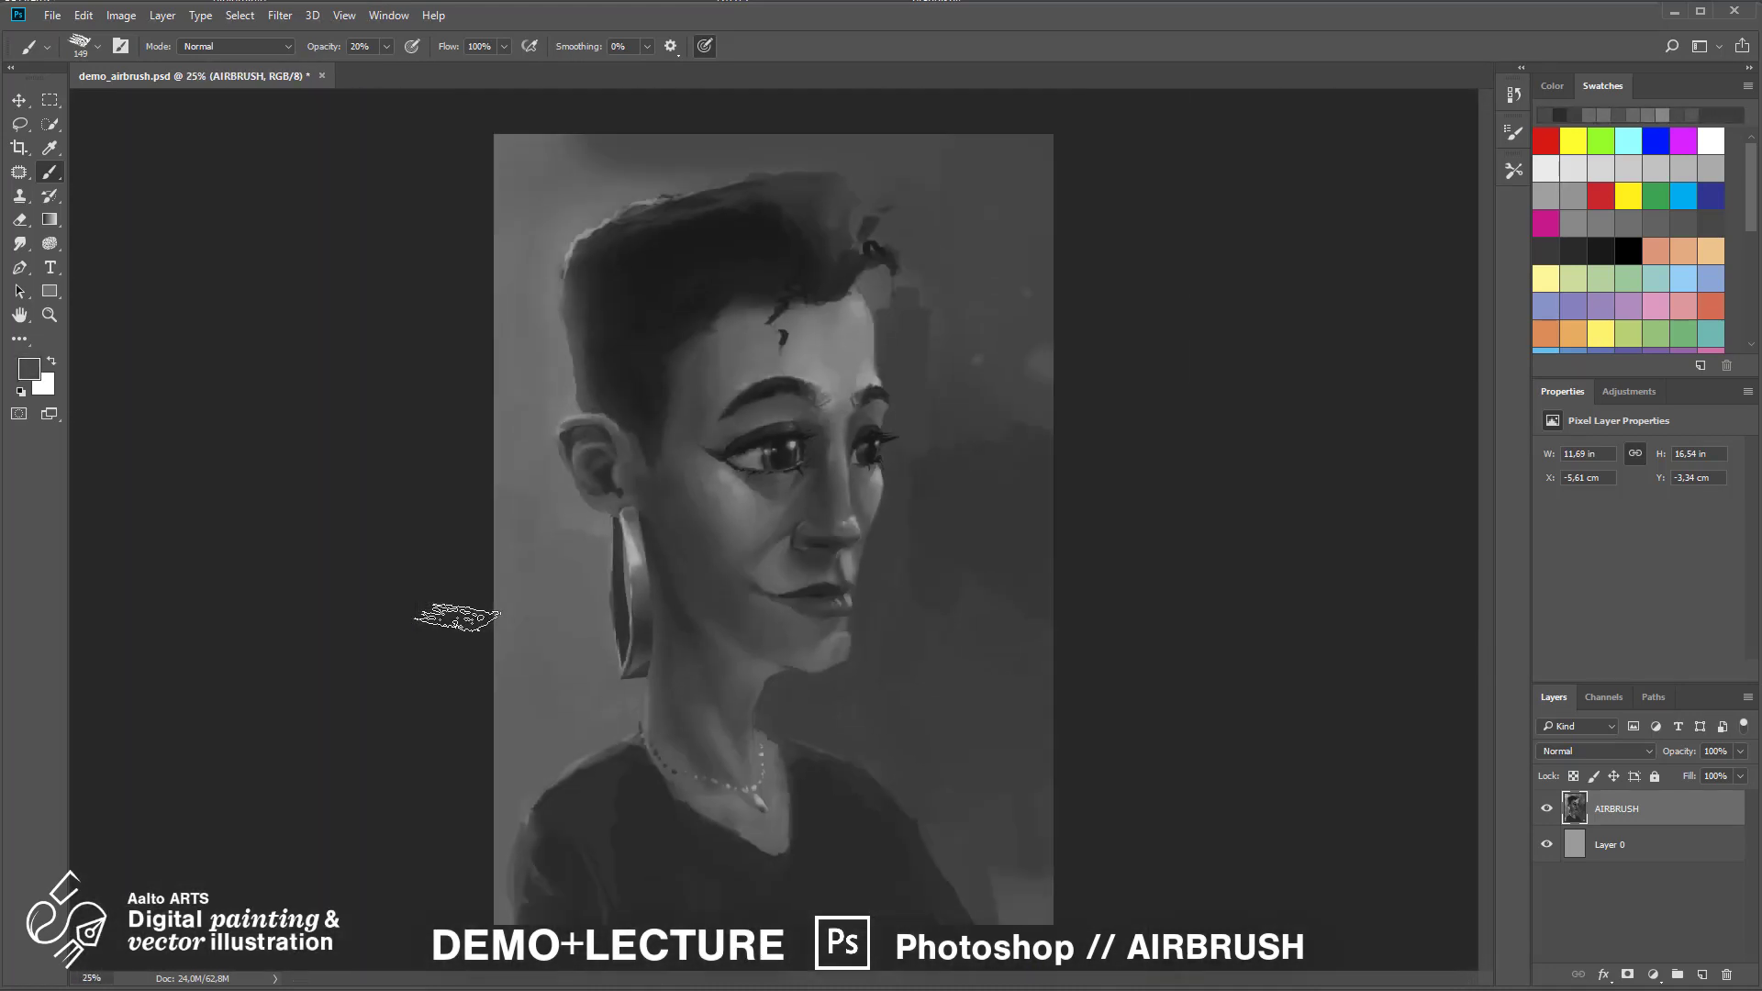
# Smudge the background behind the face into softer patches with a 448 px brush at 60% strength
pyautogui.moveTo(1043, 841); pyautogui.dragTo(1041, 868)
pyautogui.press('r')
pyautogui.rightClick(923, 558)
pyautogui.moveTo(1037, 441); pyautogui.dragTo(1052, 238)
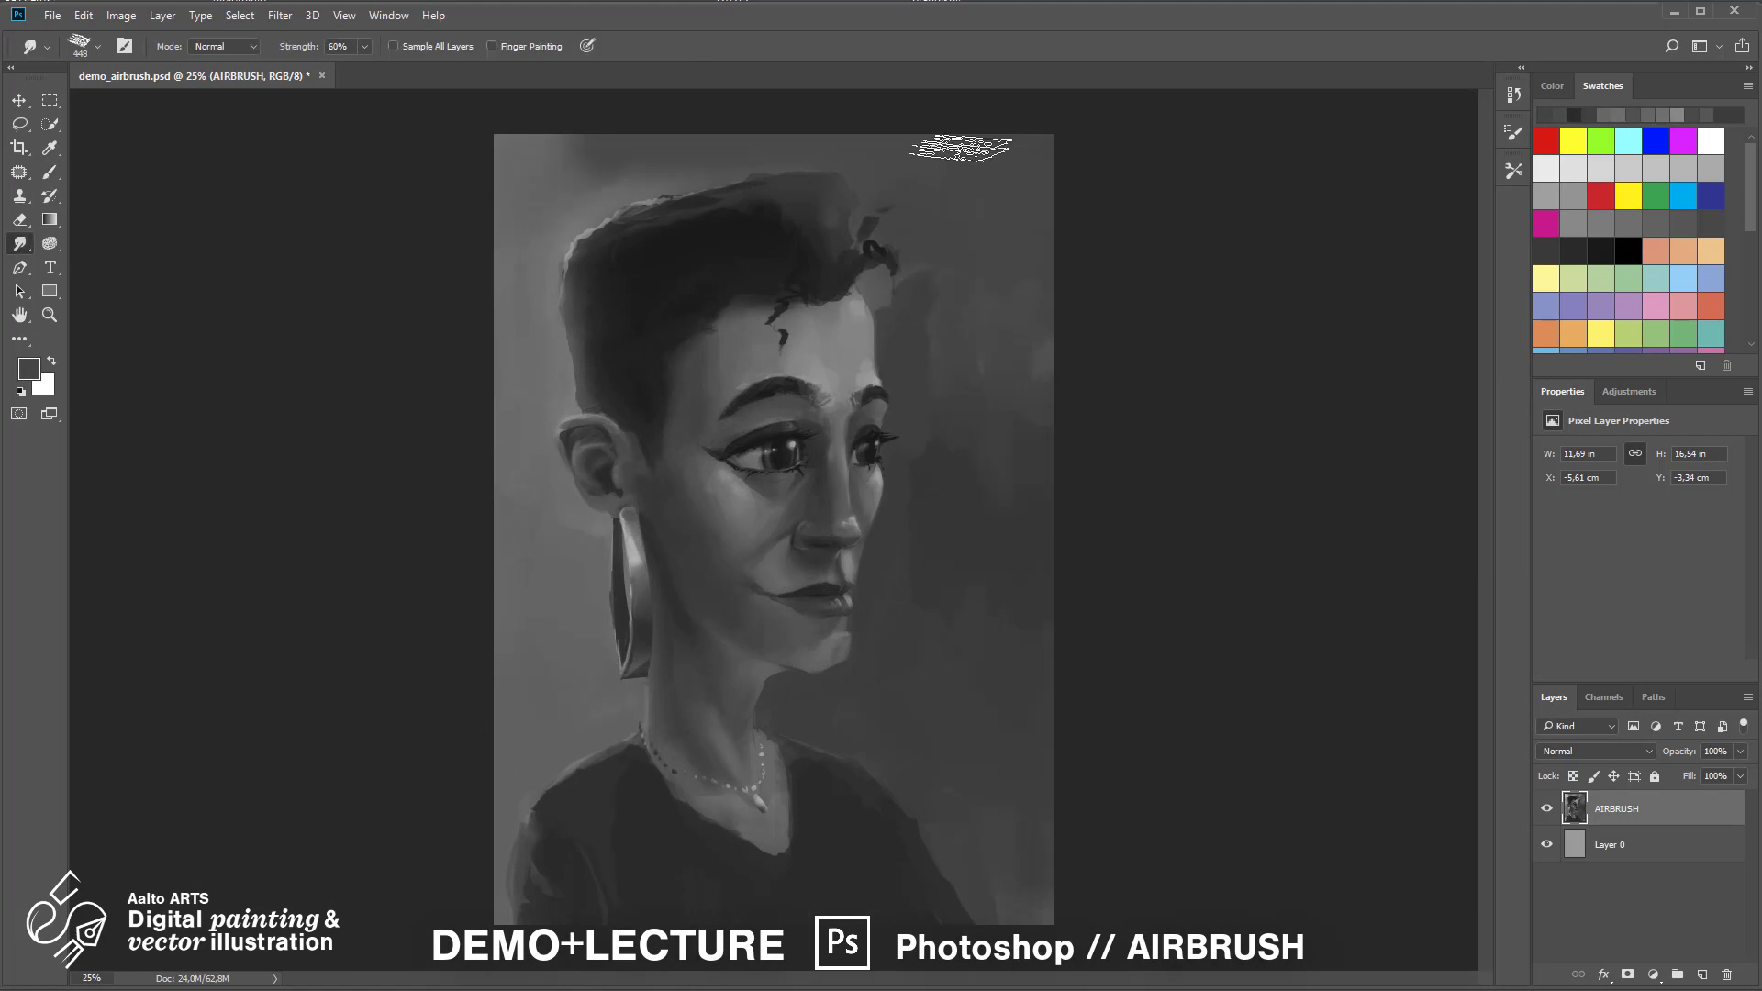
# Paint a highlight on the upper chest below the necklace with a sampled light tone at 20% opacity
pyautogui.hotkey('ctrl', '+')
pyautogui.hotkey('ctrl', '+')
pyautogui.hotkey('ctrl', '+')
pyautogui.moveTo(759, 934); pyautogui.dragTo(877, 487)
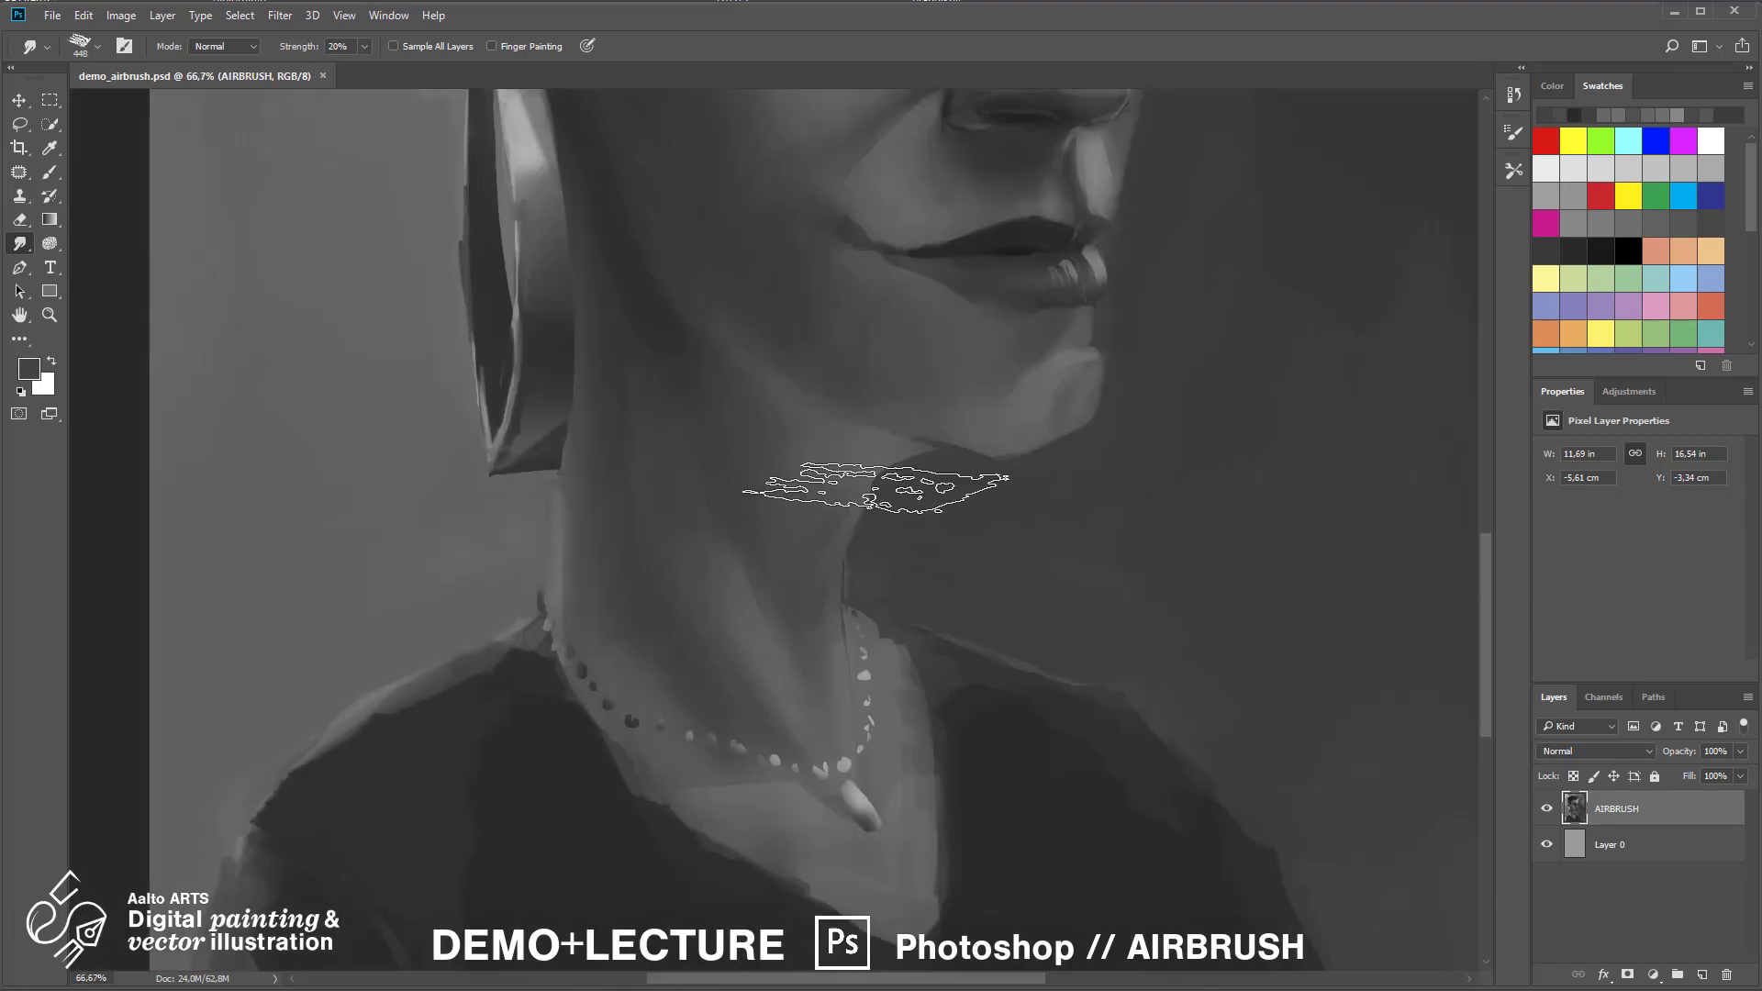
pyautogui.hotkey('ctrl', '-')
pyautogui.press('b')
pyautogui.keyDown('alt'); pyautogui.click(800, 530); pyautogui.keyUp('alt')
pyautogui.rightClick(868, 639)
pyautogui.moveTo(881, 675); pyautogui.dragTo(883, 590)
pyautogui.hotkey('ctrl', '+')
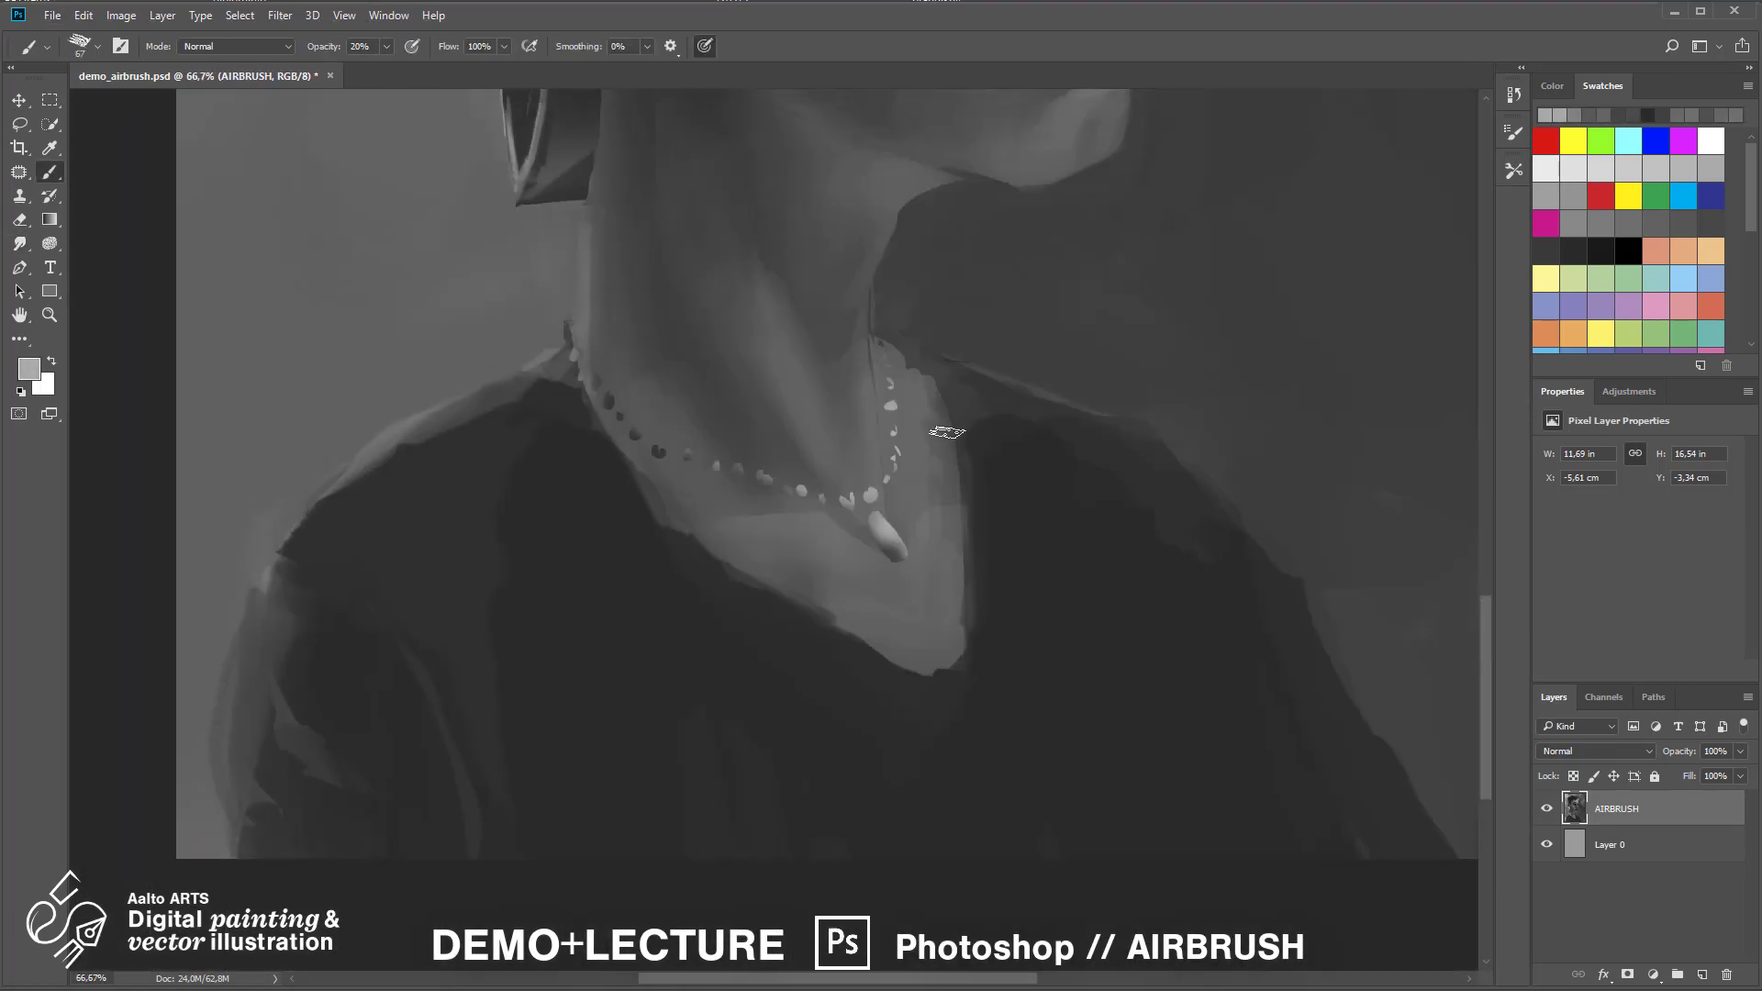
pyautogui.hotkey('ctrl', '+')
pyautogui.moveTo(804, 523); pyautogui.dragTo(903, 566)
# Brighten the pendant and the beads along the front side of the necklace with a 34 px white brush at 20% opacity
pyautogui.keyDown('alt'); pyautogui.click(946, 517); pyautogui.keyUp('alt')
pyautogui.rightClick(1026, 462)
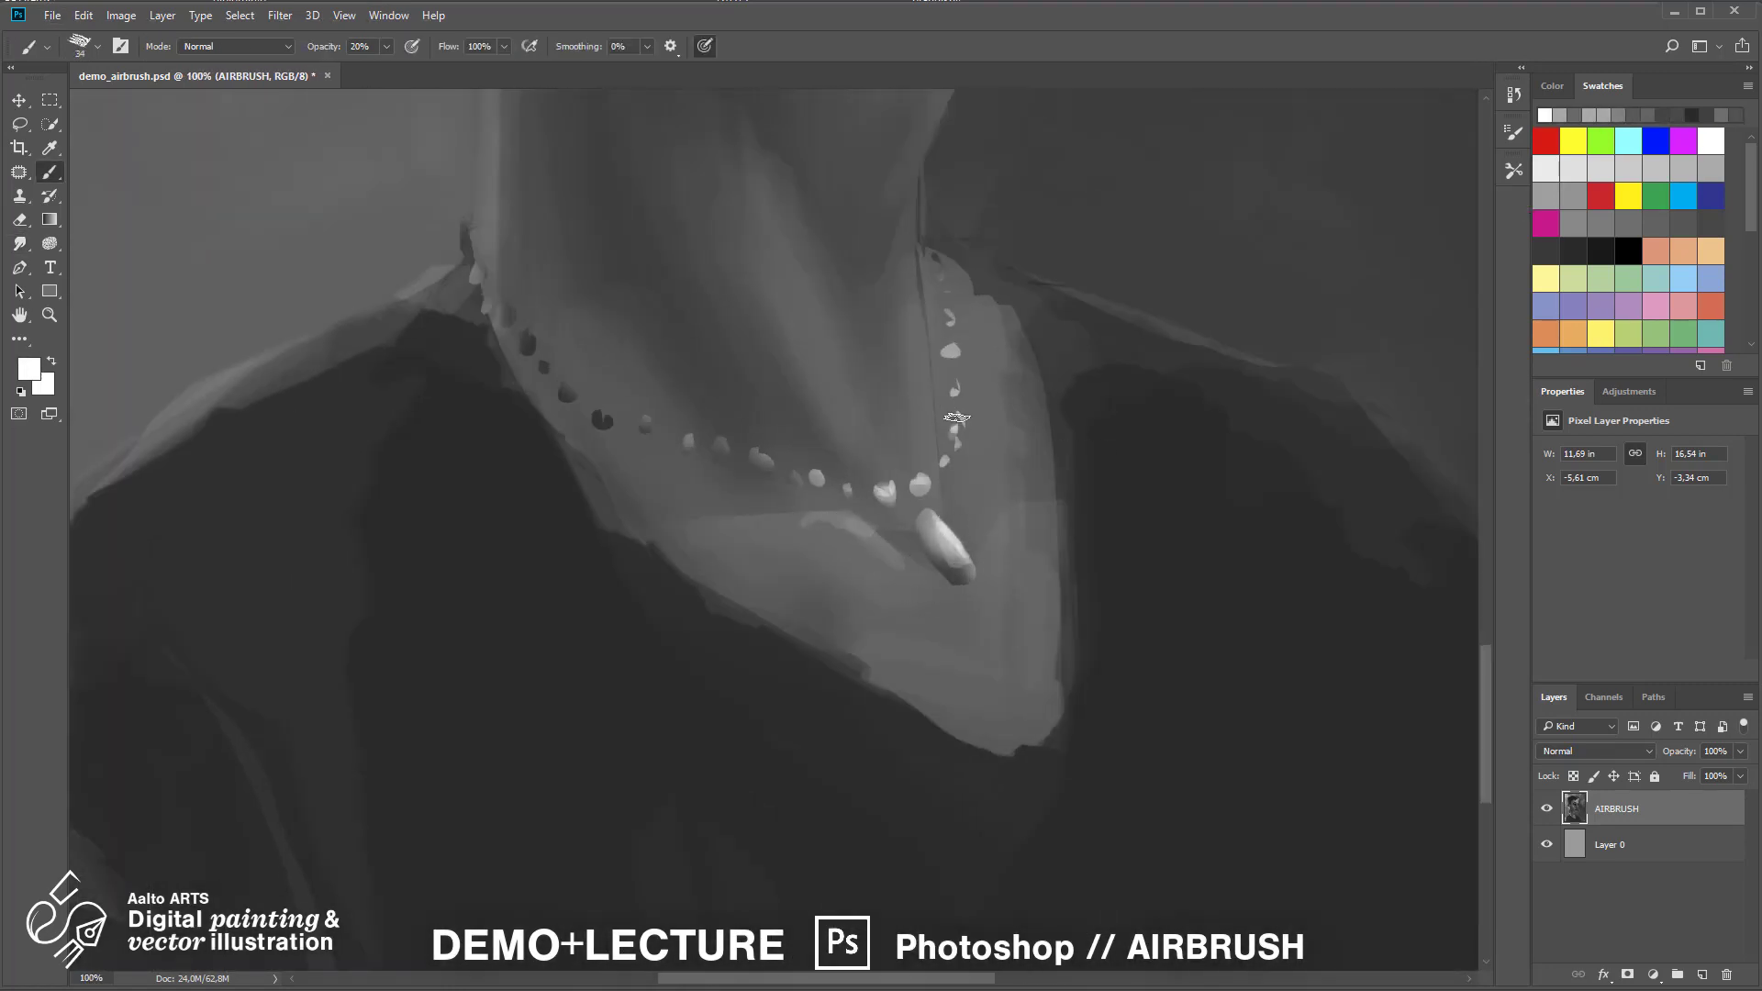
pyautogui.keyDown('alt'); pyautogui.click(955, 571); pyautogui.keyUp('alt')
pyautogui.hotkey('ctrl', '-')
pyautogui.hotkey('ctrl', '-')
pyautogui.hotkey('ctrl', '-')
# Lighten the necklace's end beads at the near shoulder and darken the adjoining shirt edge with sampled tones
pyautogui.moveTo(560, 303); pyautogui.dragTo(514, 607)
pyautogui.hotkey('ctrl', '+')
pyautogui.hotkey('ctrl', '+')
pyautogui.moveTo(551, 826); pyautogui.dragTo(863, 386)
pyautogui.press('2')
pyautogui.keyDown('alt'); pyautogui.click(749, 583); pyautogui.keyUp('alt')
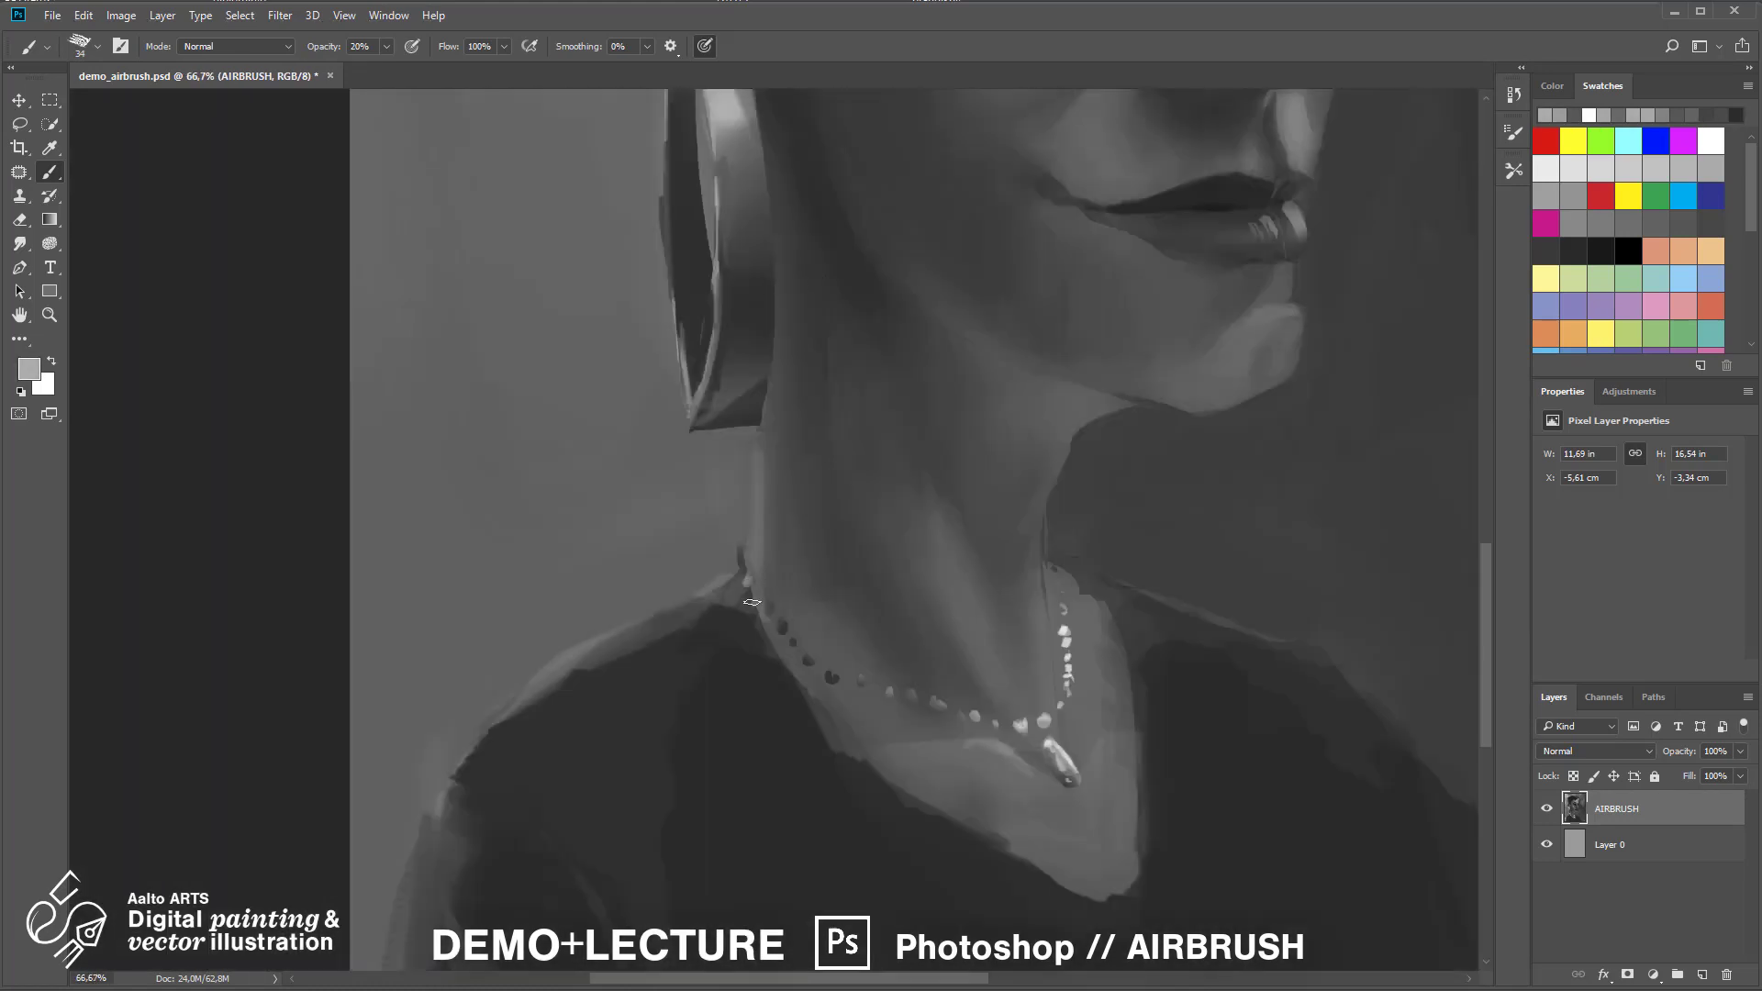
pyautogui.keyDown('alt'); pyautogui.click(719, 613); pyautogui.keyUp('alt')
pyautogui.moveTo(732, 597); pyautogui.dragTo(588, 677)
pyautogui.keyDown('alt'); pyautogui.click(690, 610); pyautogui.keyUp('alt')
# Define the edge of the V-neckline against the skin with a sampled dark shirt tone at 60% opacity
pyautogui.keyDown('alt'); pyautogui.click(795, 717); pyautogui.keyUp('alt')
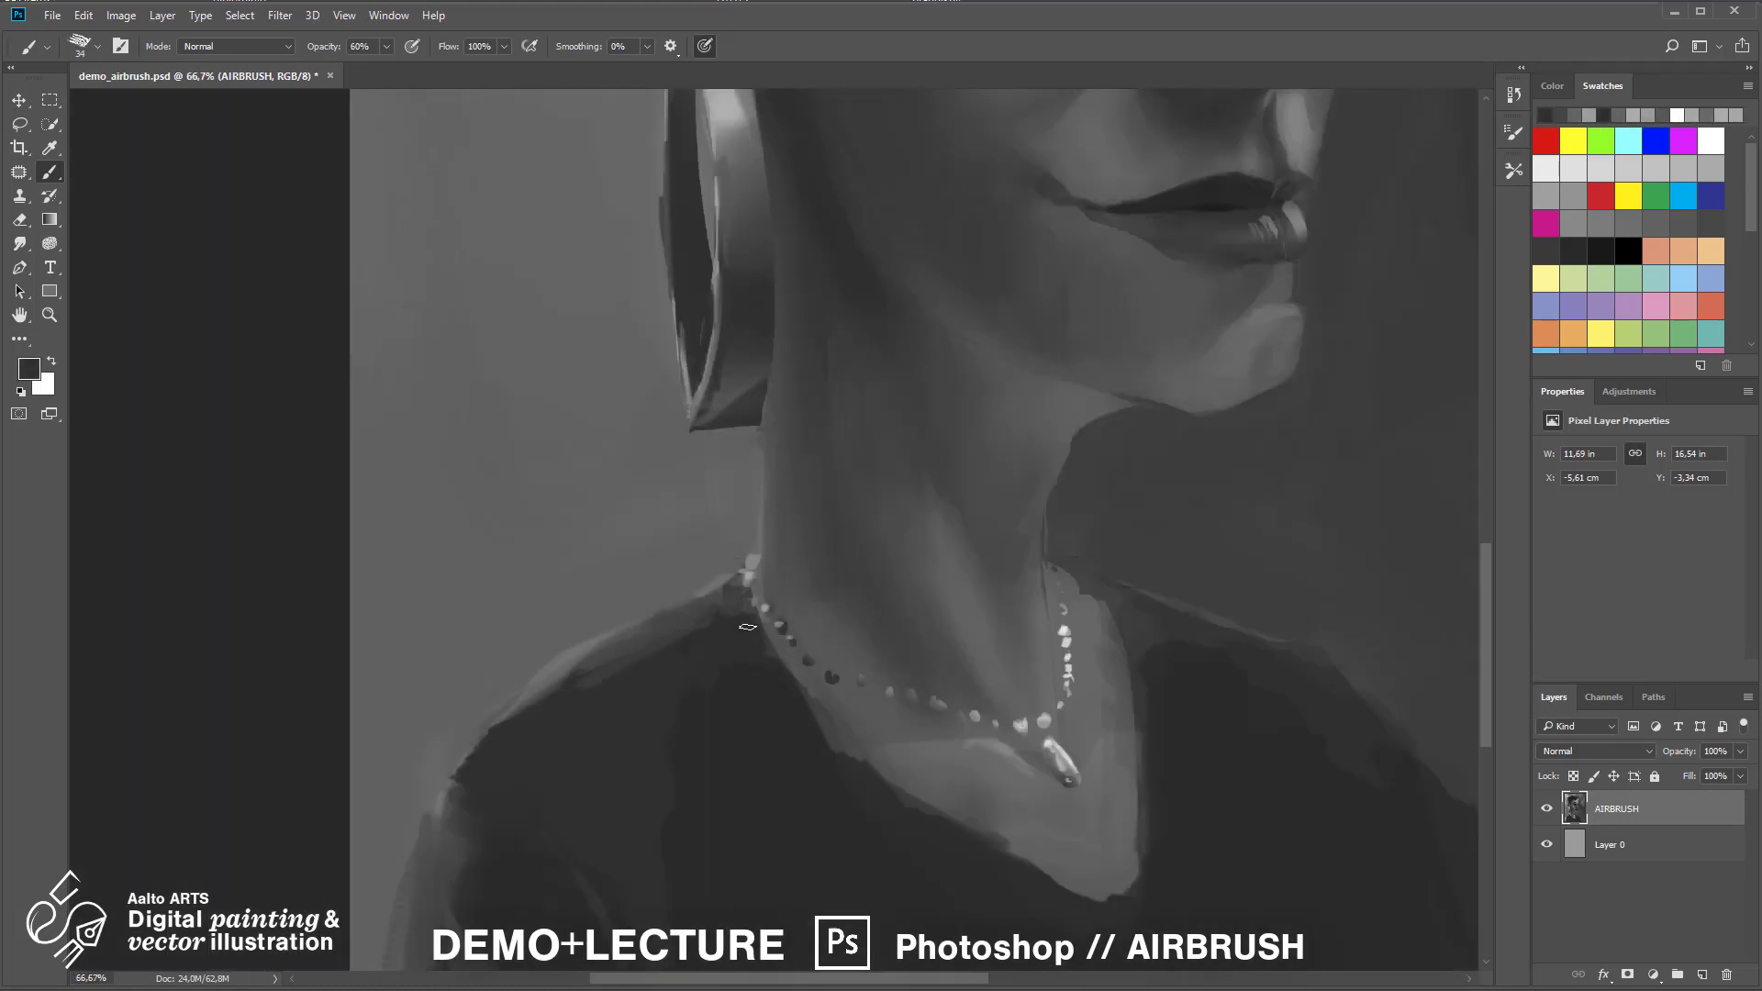
pyautogui.moveTo(819, 723); pyautogui.dragTo(859, 758)
pyautogui.moveTo(1100, 894); pyautogui.dragTo(1061, 489)
pyautogui.keyDown('alt'); pyautogui.click(954, 396); pyautogui.keyUp('alt')
pyautogui.moveTo(978, 402); pyautogui.dragTo(1020, 435)
# Shade the shirt below the neckline with a 92 px brush at 30% opacity, with pen pressure controlling opacity
pyautogui.click(412, 46)
pyautogui.press('3')
pyautogui.moveTo(899, 372)
pyautogui.mouseDown()
pyautogui.moveTo(1023, 459)
pyautogui.moveTo(771, 559)
pyautogui.mouseUp()
pyautogui.keyDown('alt'); pyautogui.click(1028, 532); pyautogui.keyUp('alt')
pyautogui.moveTo(1006, 431); pyautogui.dragTo(1010, 665)
pyautogui.hotkey('ctrl', '-')
pyautogui.hotkey('ctrl', '-')
pyautogui.hotkey('ctrl', '-')
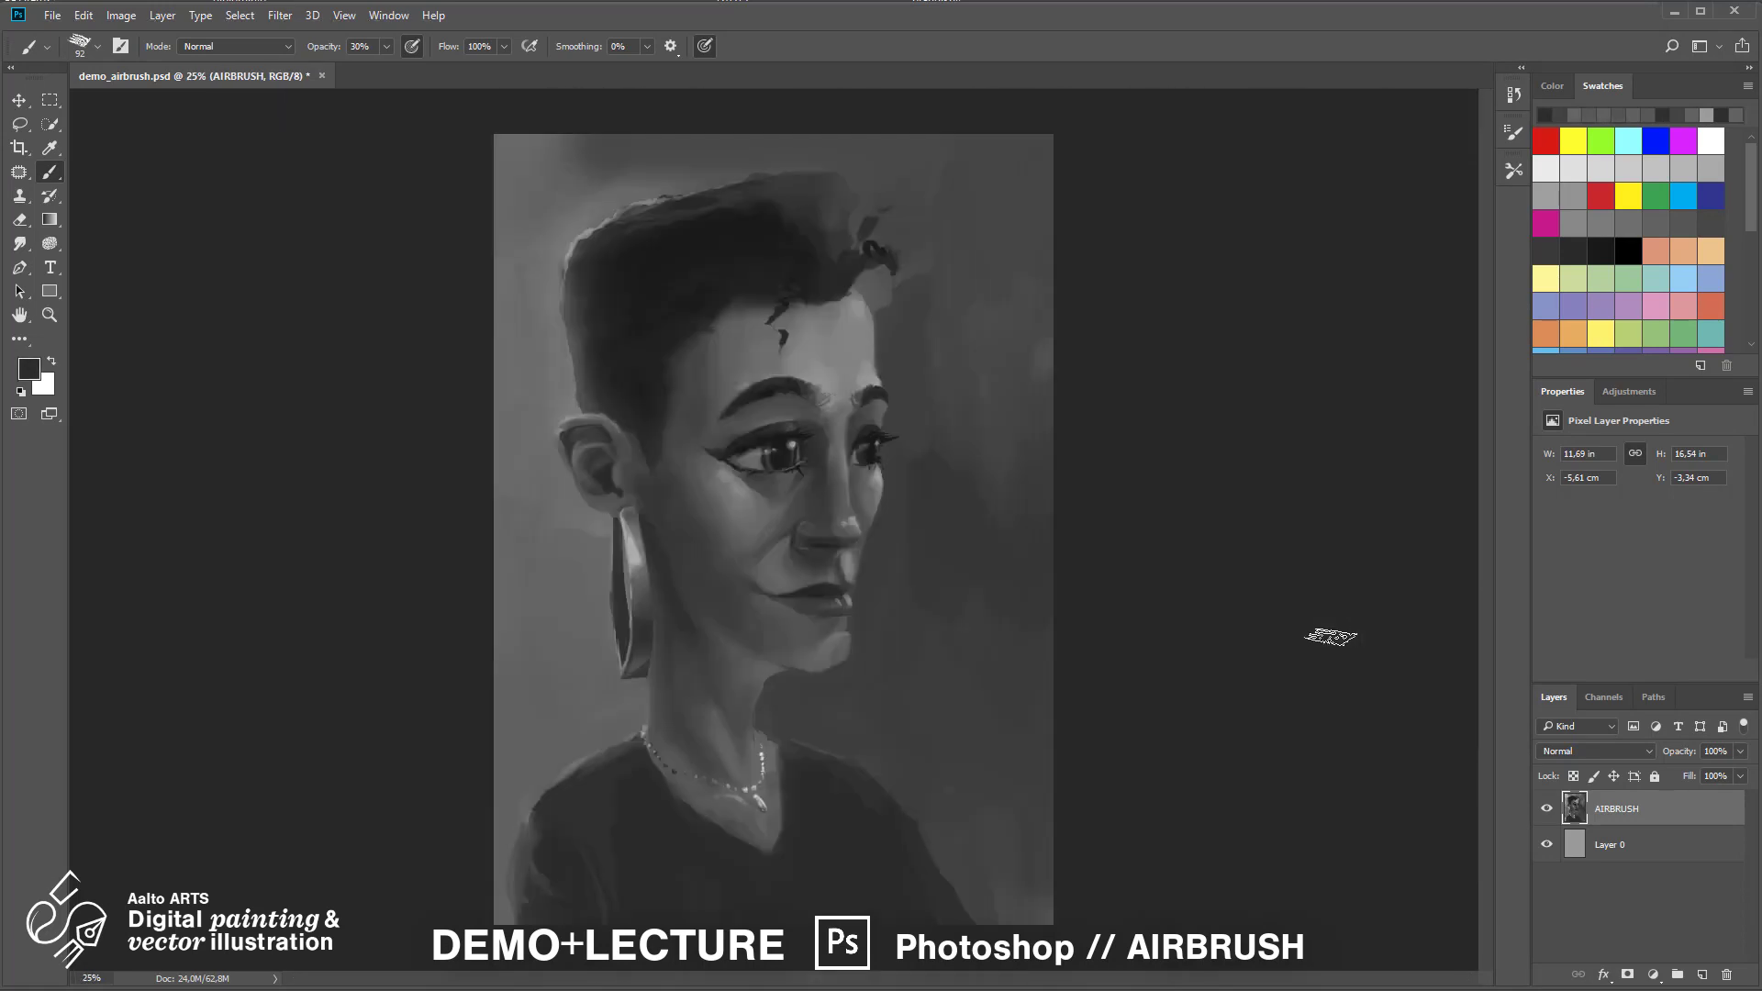
# Paint a dark grey collar band along the V-neckline with the 92 px brush at 100% opacity and save the file
pyautogui.hotkey('ctrl', '+')
pyautogui.hotkey('ctrl', '+')
pyautogui.hotkey('ctrl', '+')
pyautogui.moveTo(807, 780); pyautogui.dragTo(1027, 442)
pyautogui.press('0')
pyautogui.keyDown('alt'); pyautogui.click(1050, 610); pyautogui.keyUp('alt')
pyautogui.moveTo(995, 587); pyautogui.dragTo(1028, 564)
pyautogui.moveTo(955, 734); pyautogui.dragTo(1049, 361)
pyautogui.keyDown('alt'); pyautogui.click(1082, 361); pyautogui.keyUp('alt')
pyautogui.moveTo(1138, 413); pyautogui.dragTo(1097, 688)
pyautogui.moveTo(743, 404); pyautogui.dragTo(1086, 704)
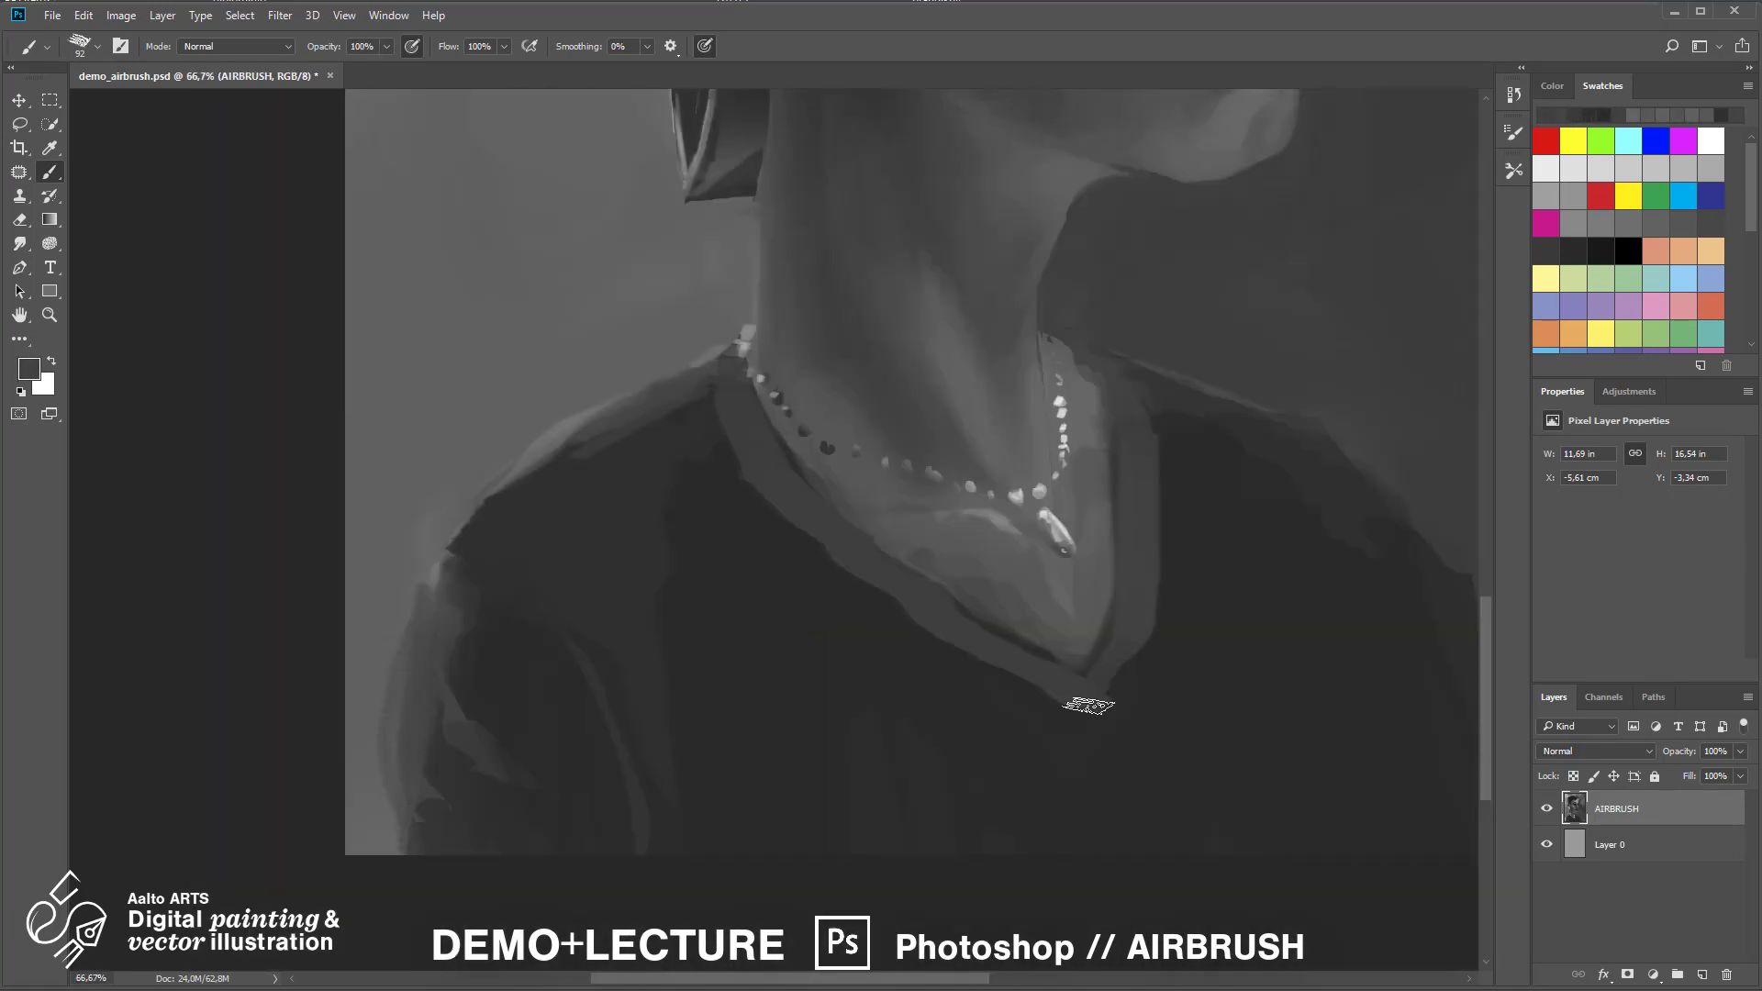
pyautogui.moveTo(1142, 509); pyautogui.dragTo(1124, 661)
pyautogui.hotkey('ctrl', '-')
pyautogui.hotkey('ctrl', '-')
pyautogui.hotkey('ctrl', '-')
pyautogui.hotkey('ctrl', 's')
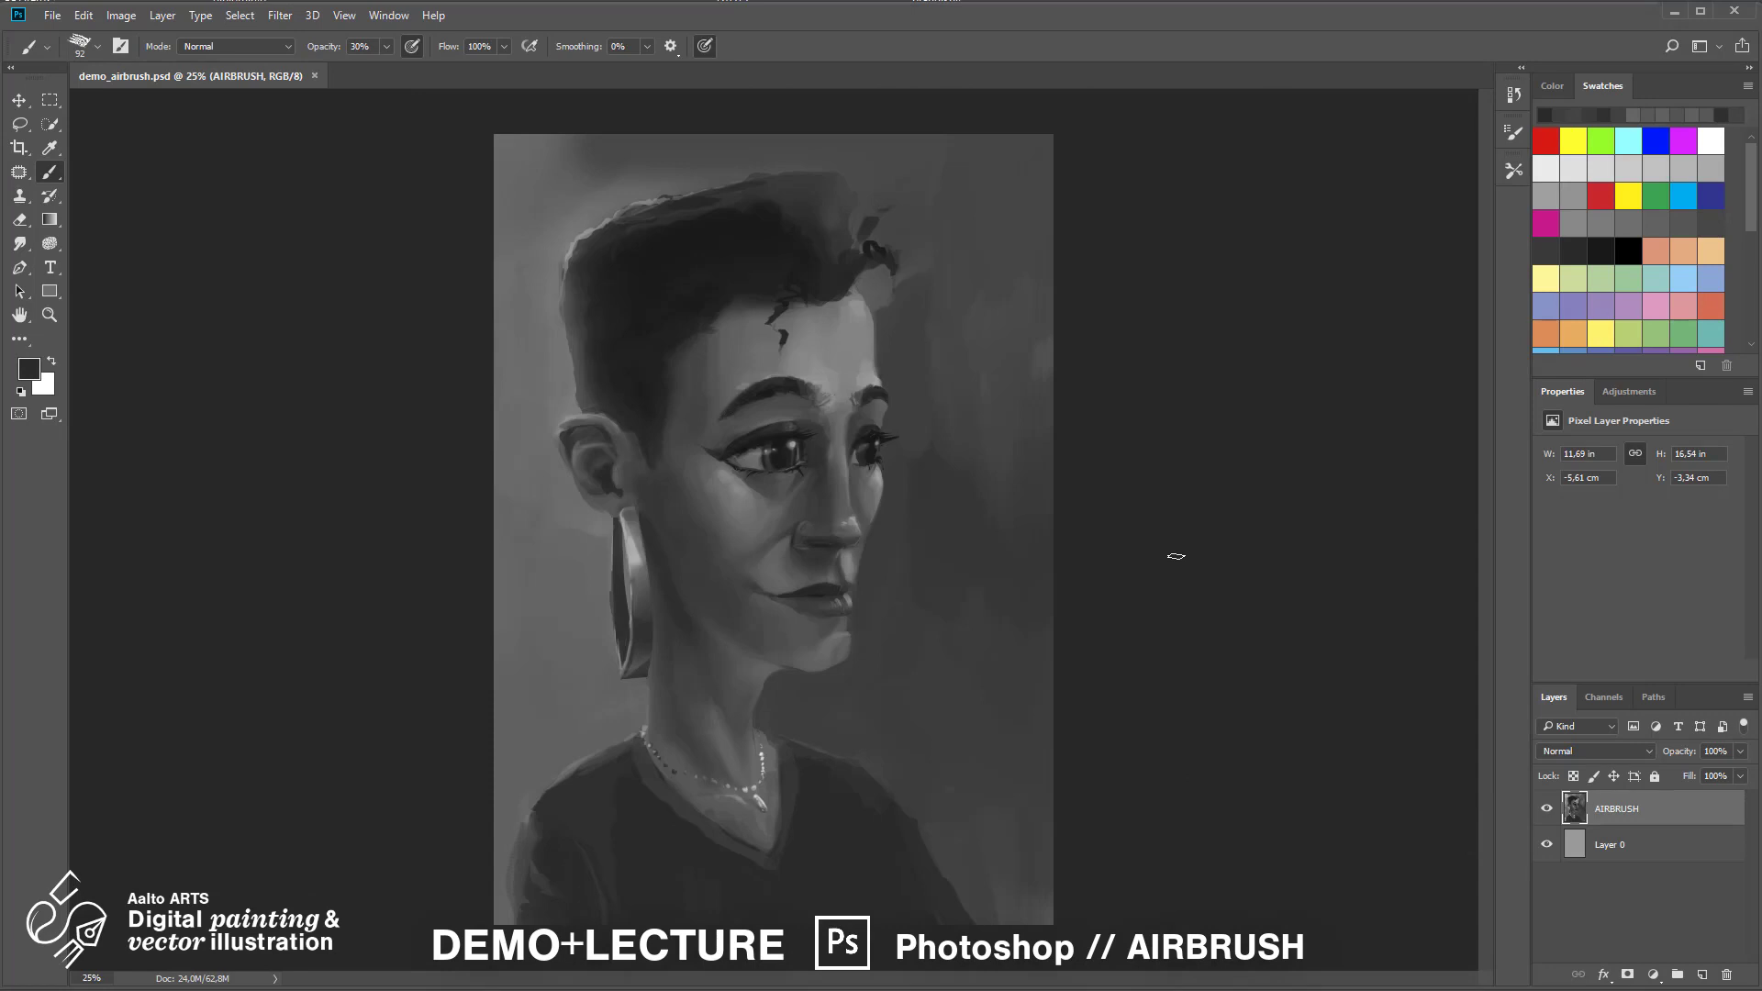
# Darken the nostril and underside of the nose with a sampled dark tone, using a 39 px brush at 30% opacity
pyautogui.hotkey('ctrl', '+')
pyautogui.hotkey('ctrl', '+')
pyautogui.hotkey('ctrl', '+')
pyautogui.hotkey('ctrl', '+')
pyautogui.hotkey('ctrl', '+')
pyautogui.keyDown('alt'); pyautogui.click(1069, 471); pyautogui.keyUp('alt')
pyautogui.moveTo(1019, 517); pyautogui.dragTo(1092, 498)
pyautogui.keyDown('alt'); pyautogui.click(1237, 491); pyautogui.keyUp('alt')
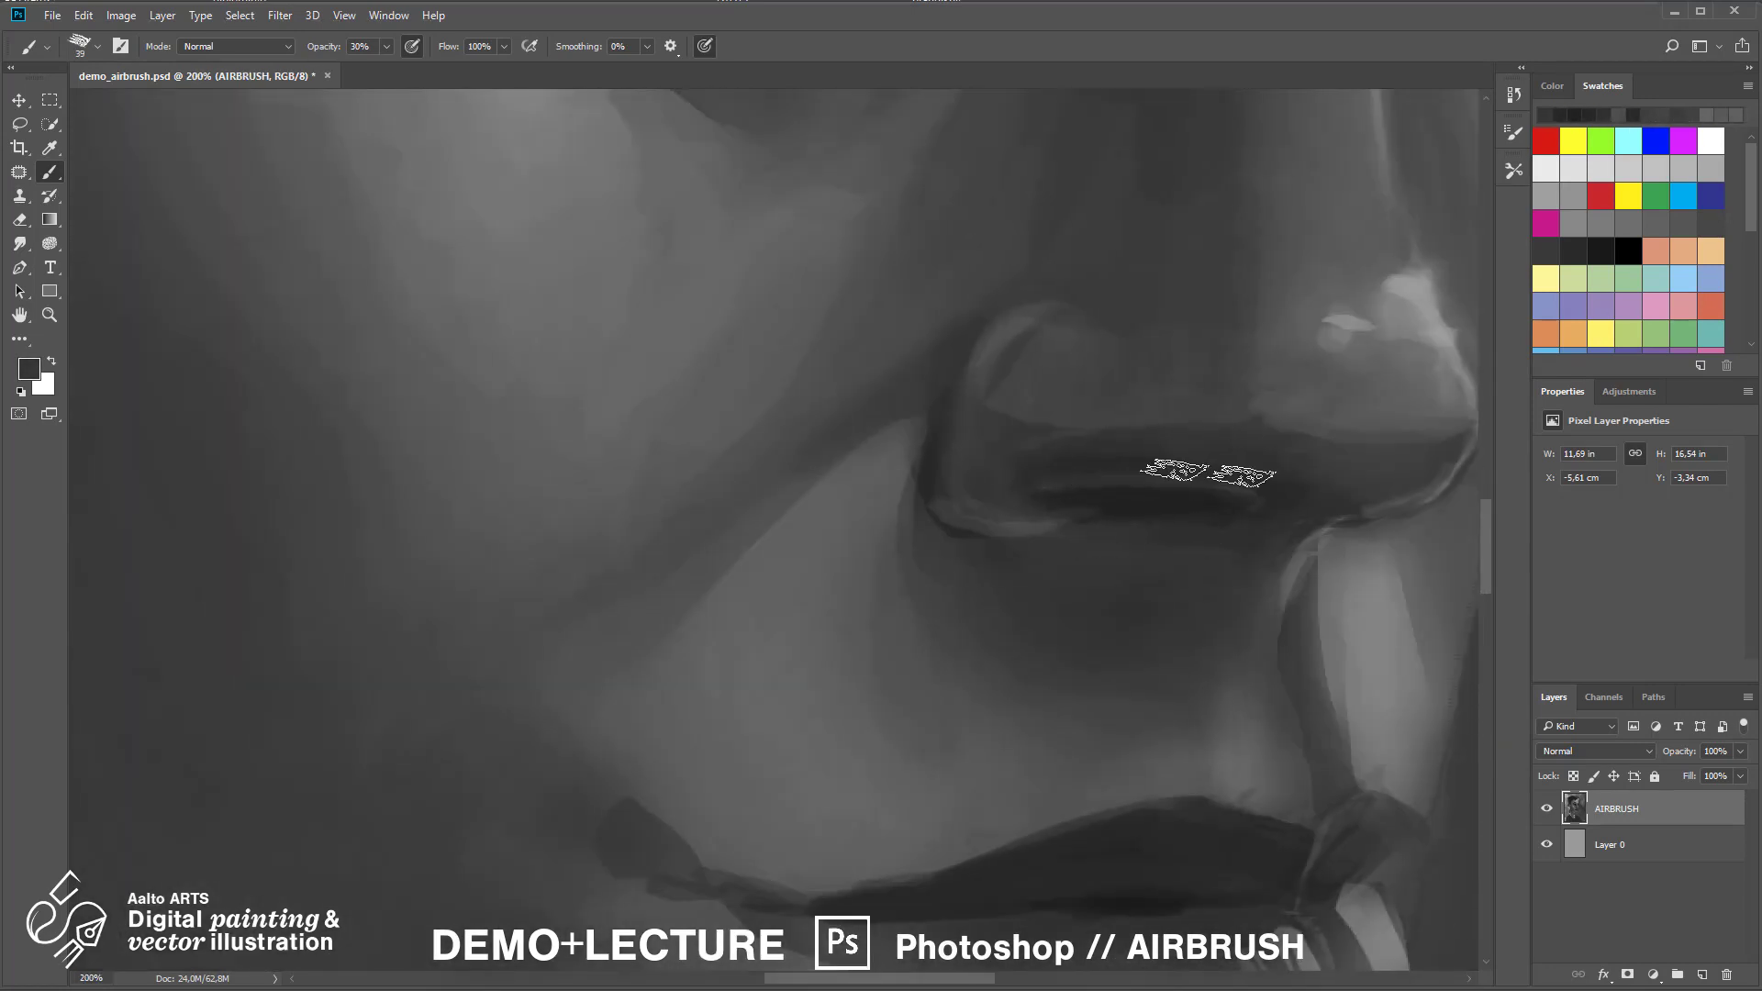
# Blend the shading between the nose and upper lip with an 89 px brush at 30% opacity and save the file
pyautogui.hotkey('ctrl', '-')
pyautogui.hotkey('ctrl', '-')
pyautogui.hotkey('ctrl', '-')
pyautogui.hotkey('ctrl', '+')
pyautogui.press(']')
pyautogui.press(']')
pyautogui.press(']')
pyautogui.press(']')
pyautogui.press(']')
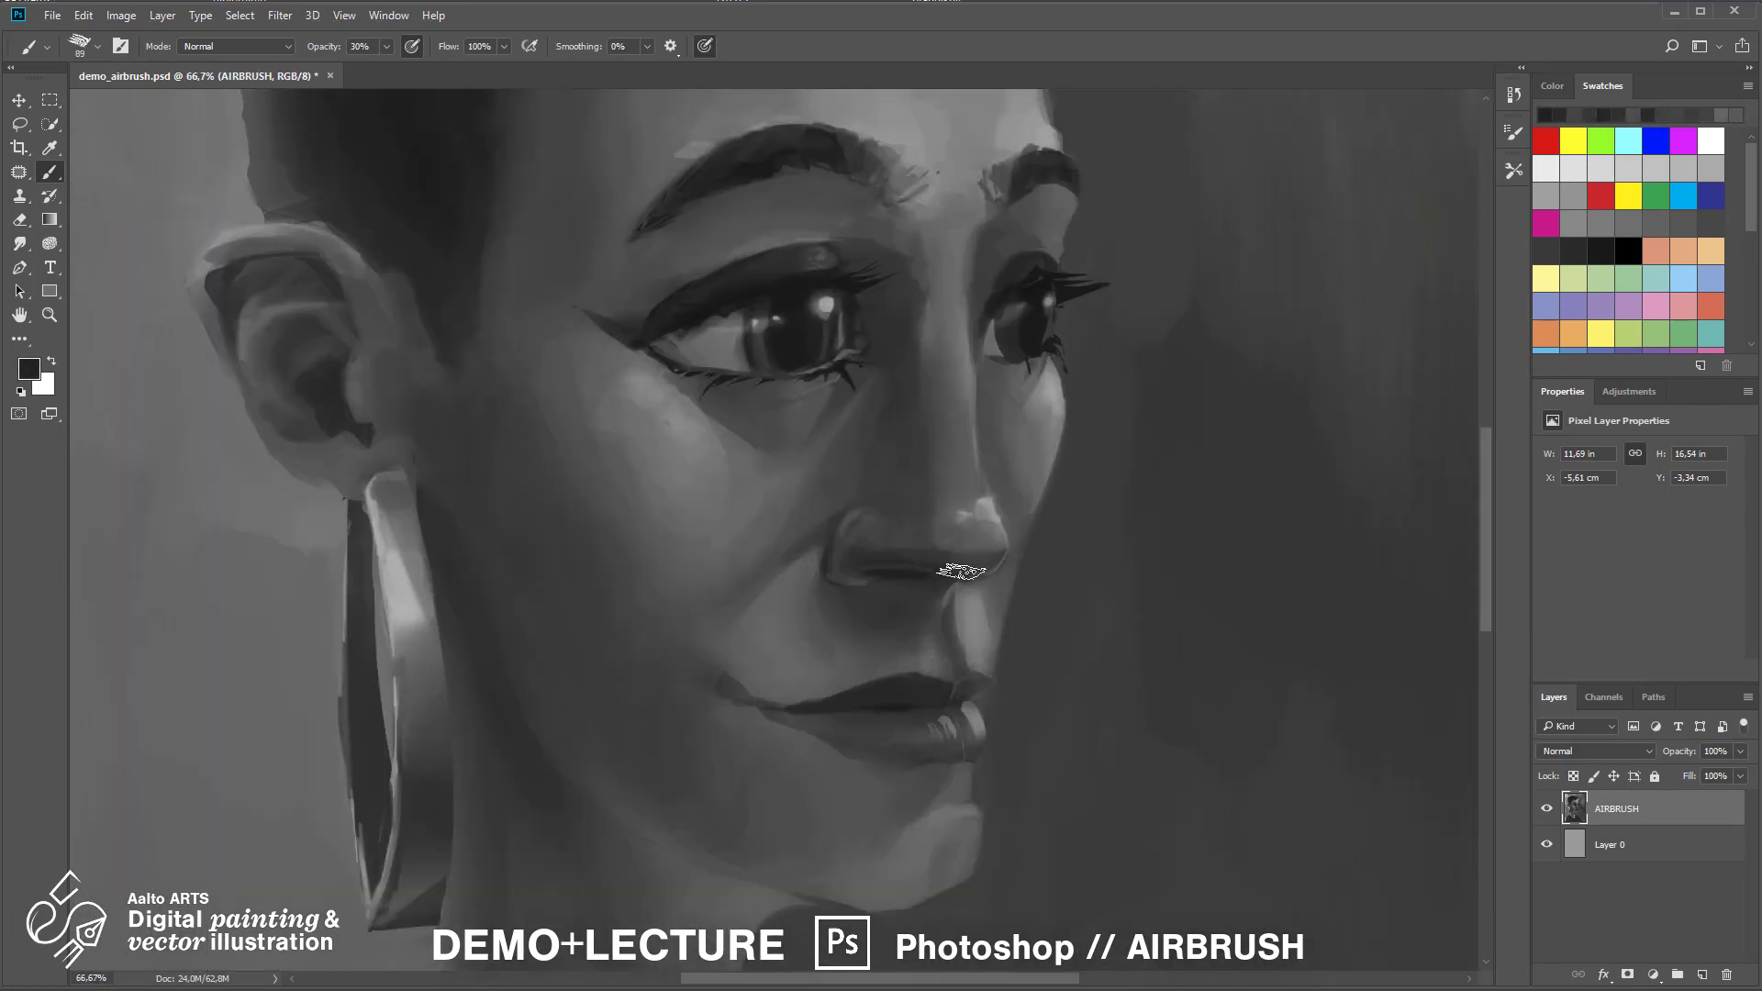
pyautogui.keyDown('alt'); pyautogui.click(839, 656); pyautogui.keyUp('alt')
pyautogui.moveTo(848, 652); pyautogui.dragTo(918, 629)
pyautogui.keyDown('alt'); pyautogui.click(880, 601); pyautogui.keyUp('alt')
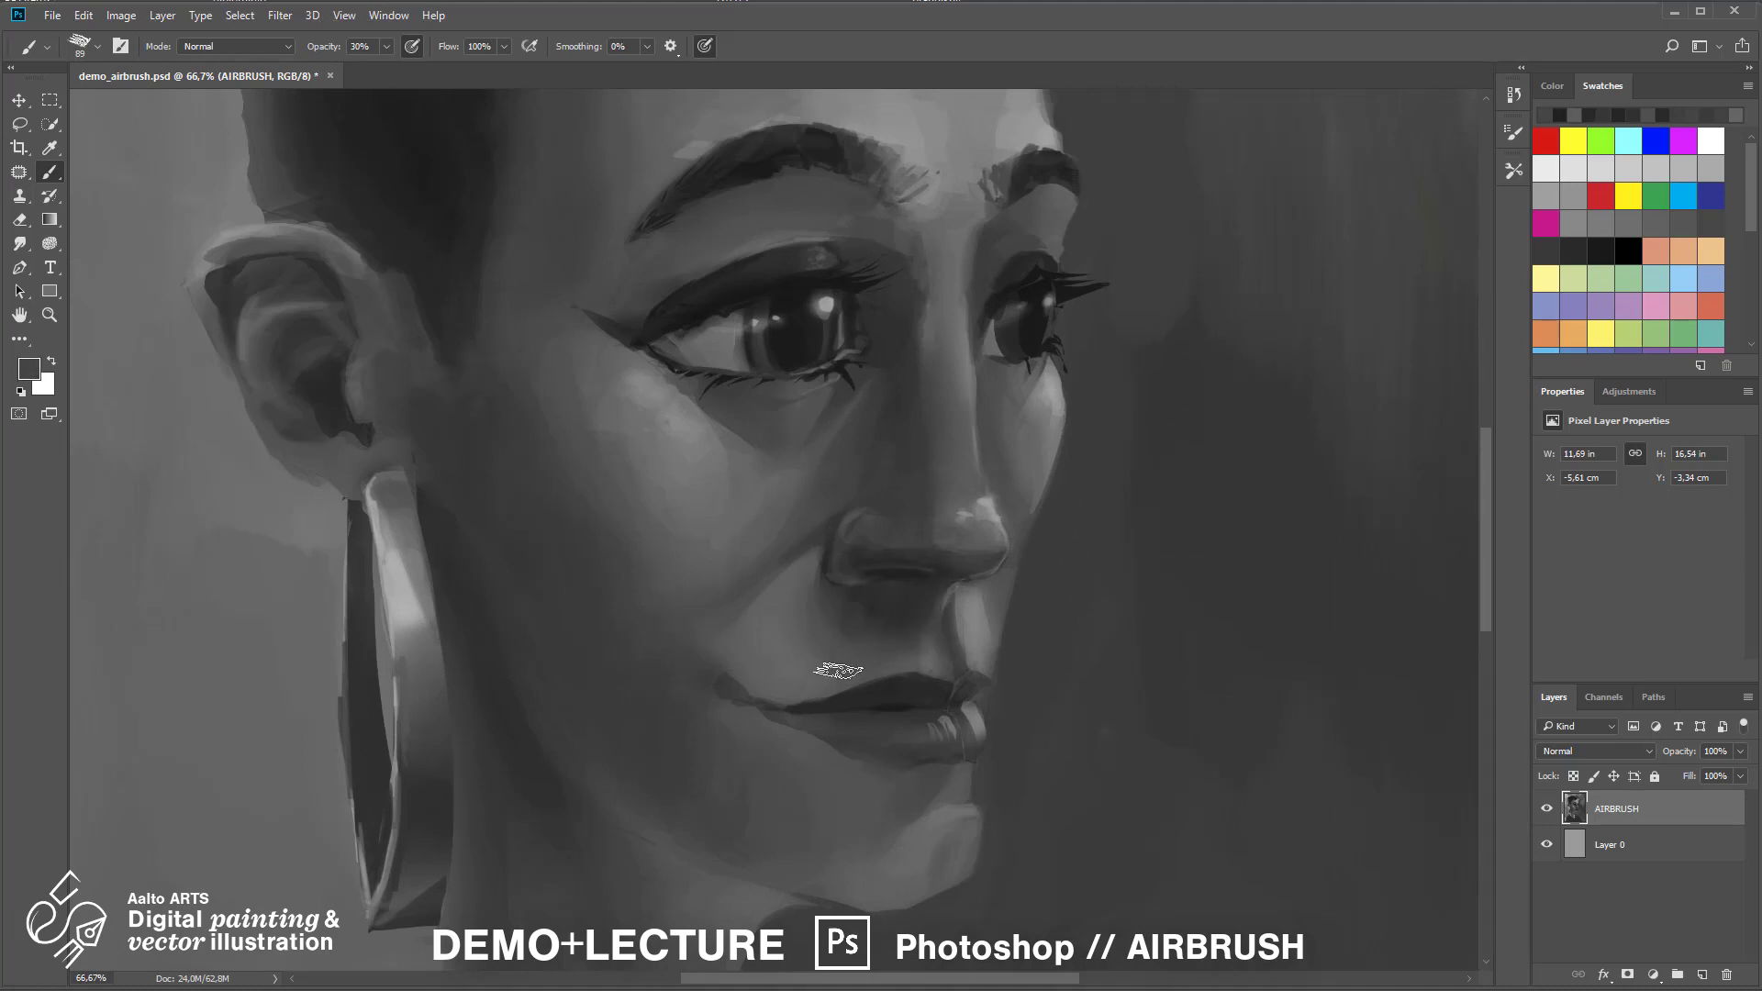
pyautogui.hotkey('ctrl', '-')
pyautogui.hotkey('ctrl', '-')
pyautogui.hotkey('ctrl', '-')
pyautogui.hotkey('ctrl', '-')
pyautogui.hotkey('ctrl', 's')
# Paint dark lashes at the near eye's inner corner with a 25 px brush at 100% opacity
pyautogui.hotkey('ctrl', '+')
pyautogui.hotkey('ctrl', '+')
pyautogui.hotkey('ctrl', '+')
pyautogui.hotkey('ctrl', '+')
pyautogui.hotkey('ctrl', '+')
pyautogui.keyDown('alt'); pyautogui.click(796, 246); pyautogui.keyUp('alt')
pyautogui.moveTo(798, 246); pyautogui.dragTo(537, 568)
pyautogui.press('0')
pyautogui.press('[')
pyautogui.press('[')
pyautogui.press('[')
pyautogui.press('[')
pyautogui.press('[')
pyautogui.press('[')
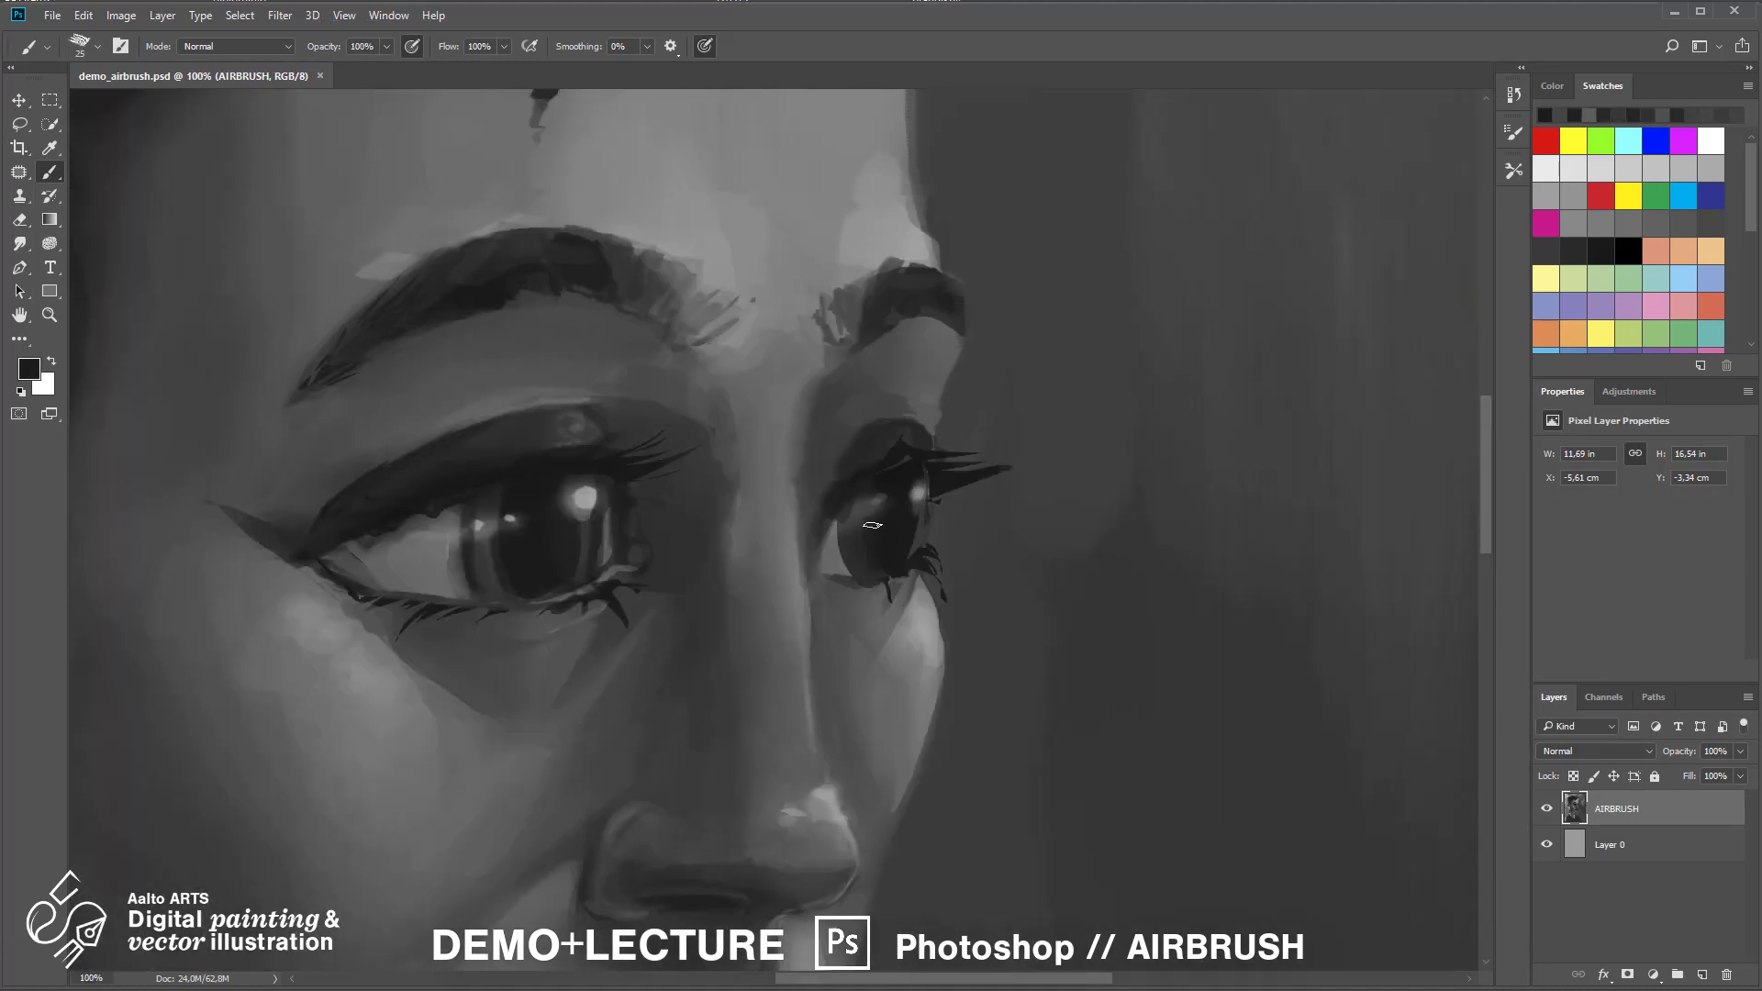
pyautogui.keyDown('alt'); pyautogui.click(895, 496); pyautogui.keyUp('alt')
pyautogui.moveTo(633, 459); pyautogui.dragTo(674, 503)
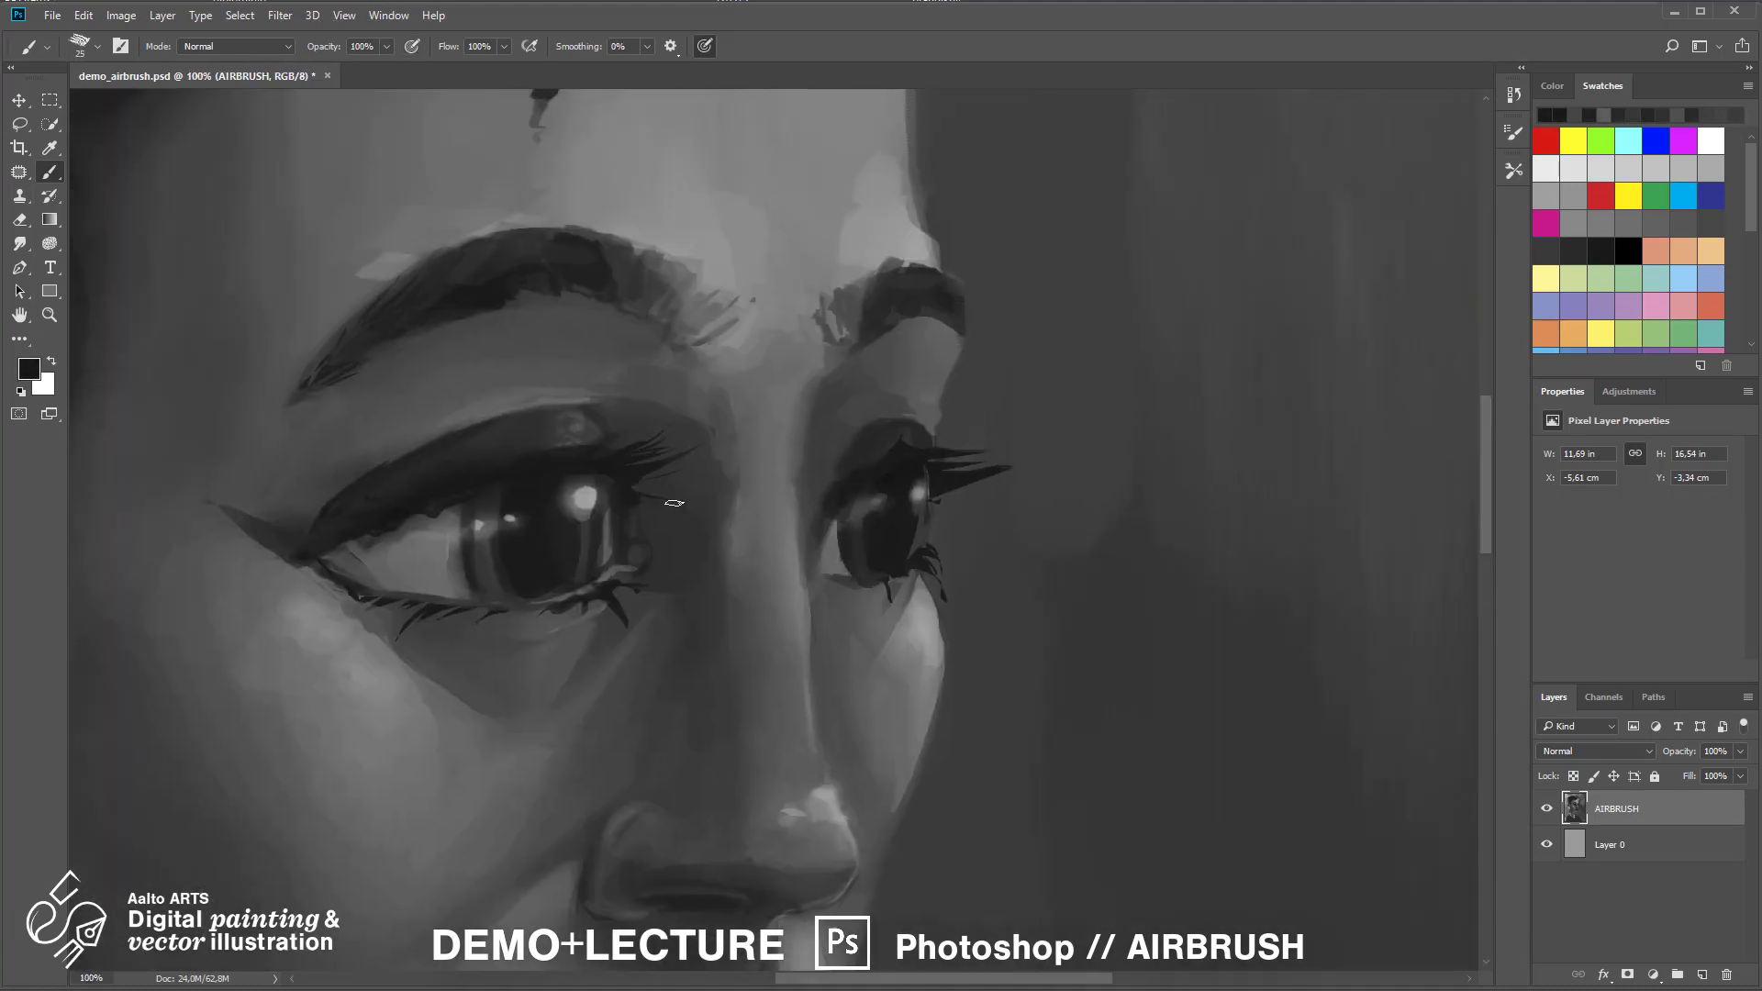
# Trim the far eye's long lashes with the sampled background tone and repaint them as shorter dark strokes
pyautogui.keyDown('alt'); pyautogui.click(1017, 450); pyautogui.keyUp('alt')
pyautogui.moveTo(1012, 466); pyautogui.dragTo(989, 453)
pyautogui.keyDown('alt'); pyautogui.click(917, 459); pyautogui.keyUp('alt')
pyautogui.moveTo(936, 451); pyautogui.dragTo(978, 443)
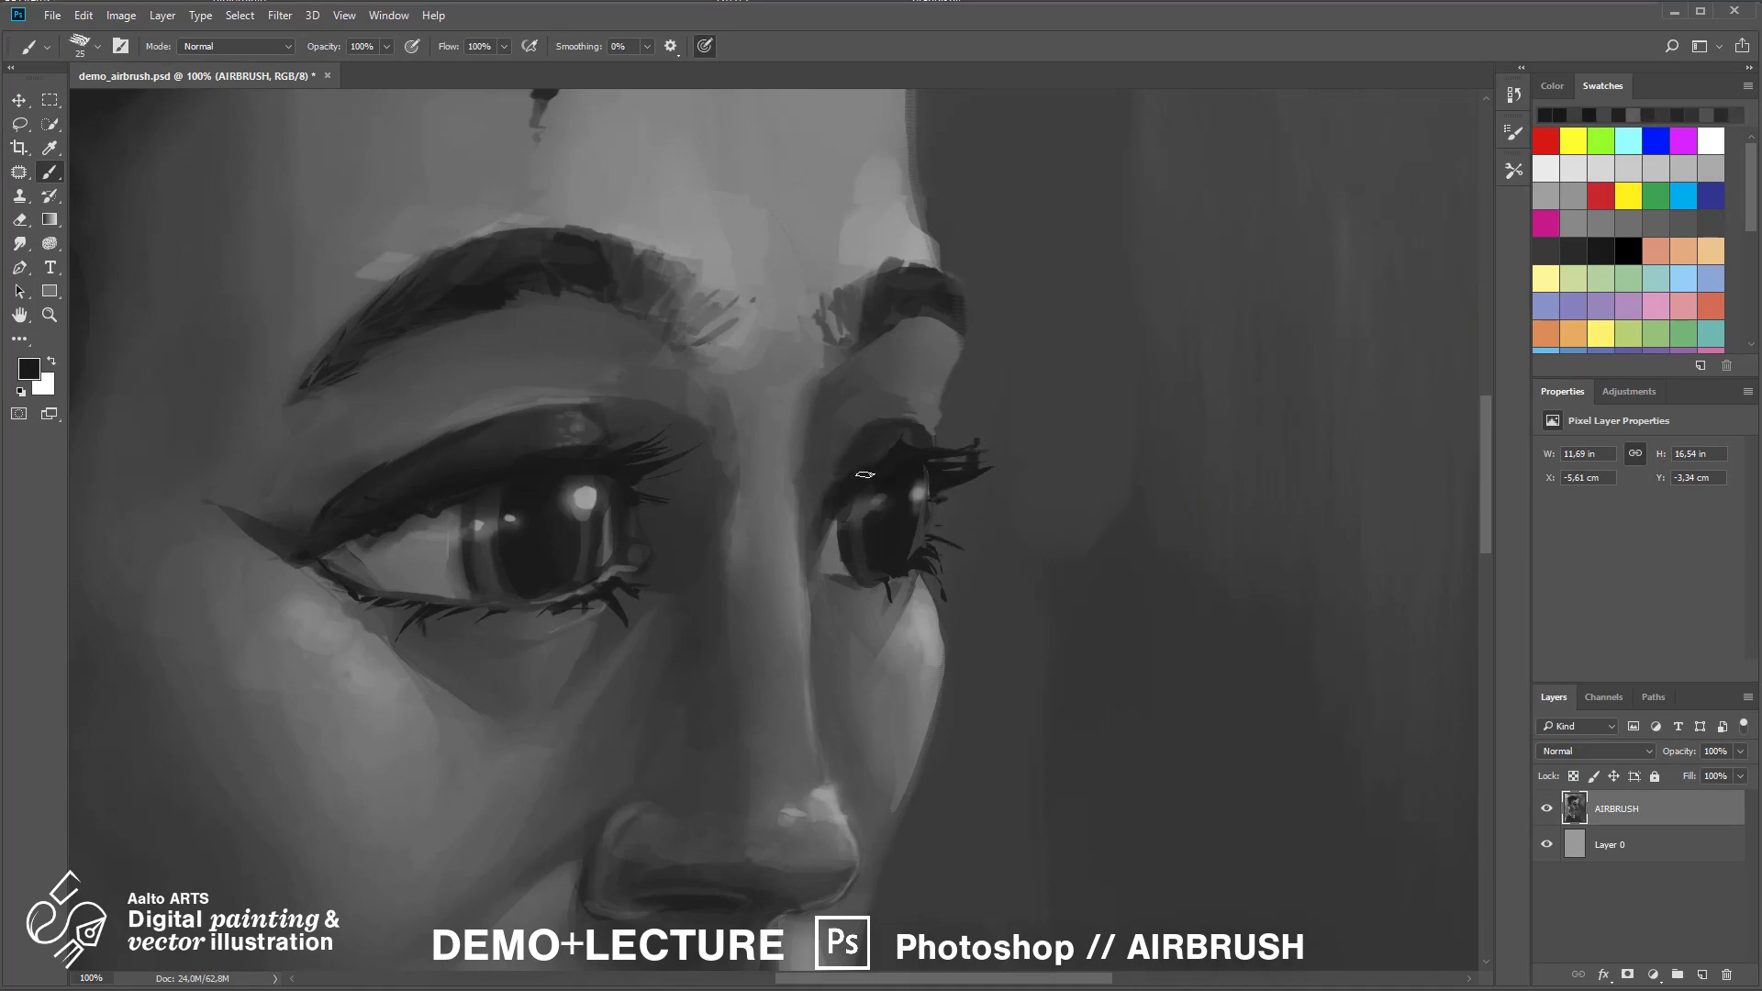
pyautogui.hotkey('ctrl', '-')
pyautogui.hotkey('ctrl', '-')
pyautogui.hotkey('ctrl', '-')
pyautogui.hotkey('ctrl', '-')
pyautogui.hotkey('ctrl', '-')
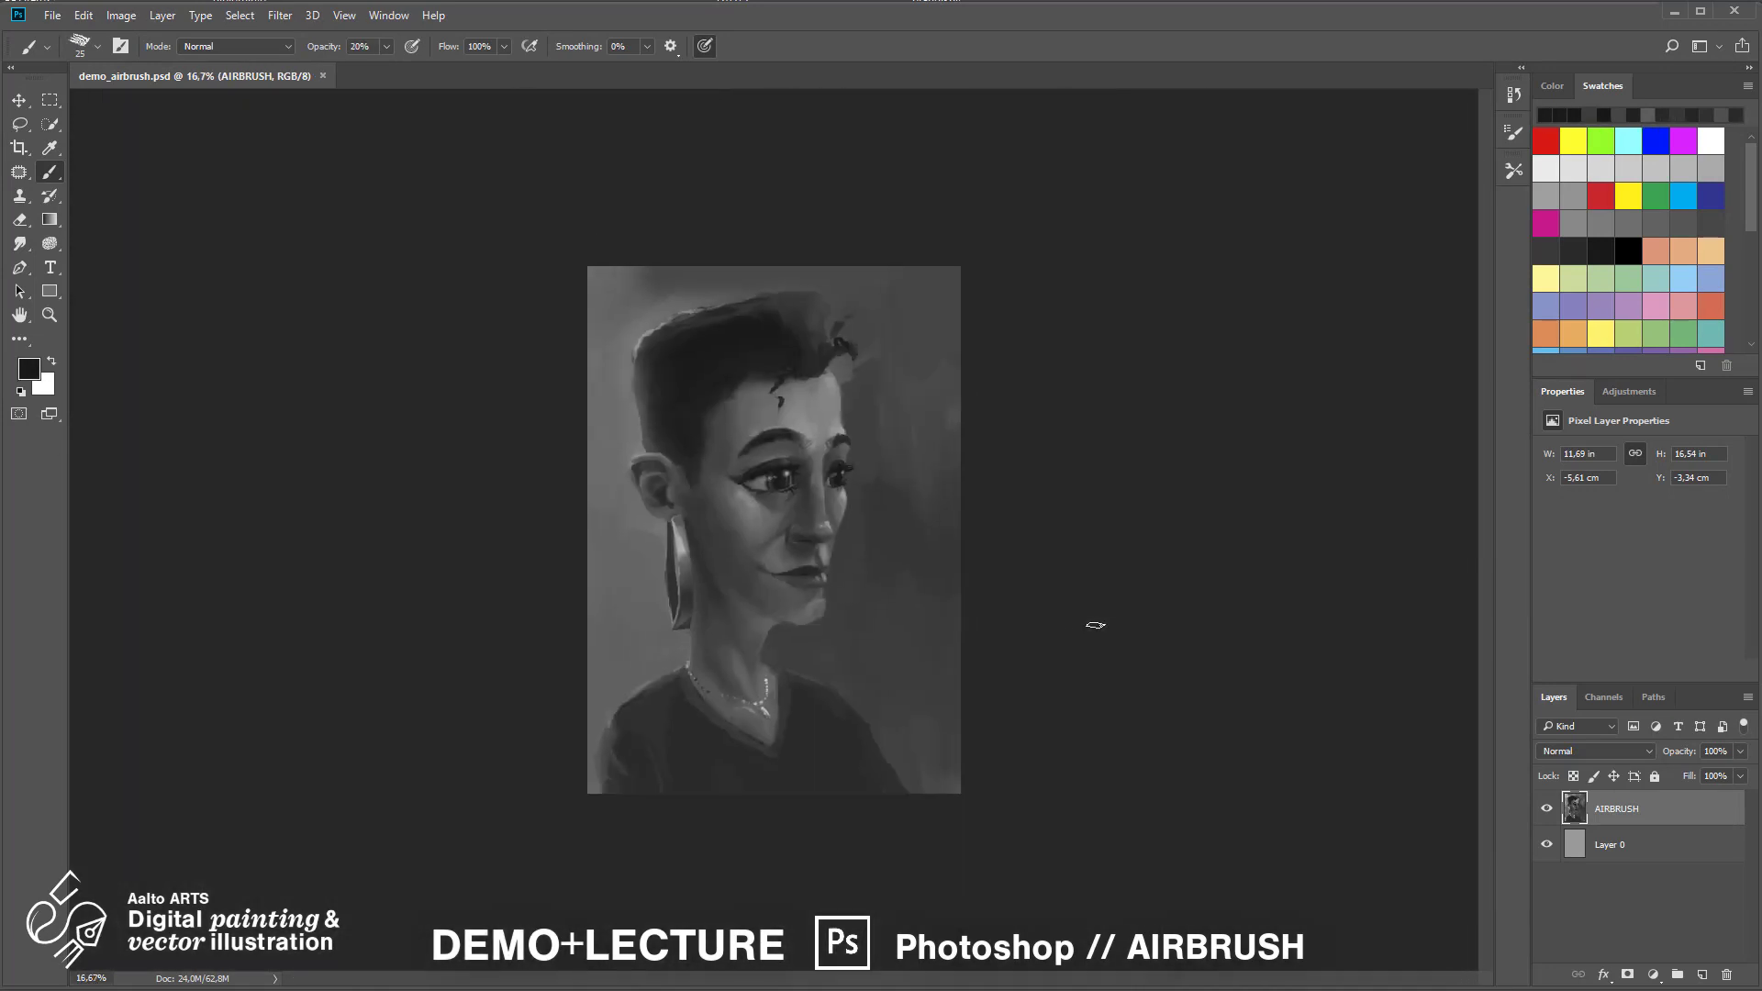
# Soften the background beside the face with a sampled grey, using a 97 px brush at 20% opacity, and save the file
pyautogui.hotkey('ctrl', '+')
pyautogui.hotkey('ctrl', '+')
pyautogui.rightClick(991, 448)
pyautogui.click(1158, 495)
pyautogui.keyDown('alt'); pyautogui.click(1092, 486); pyautogui.keyUp('alt')
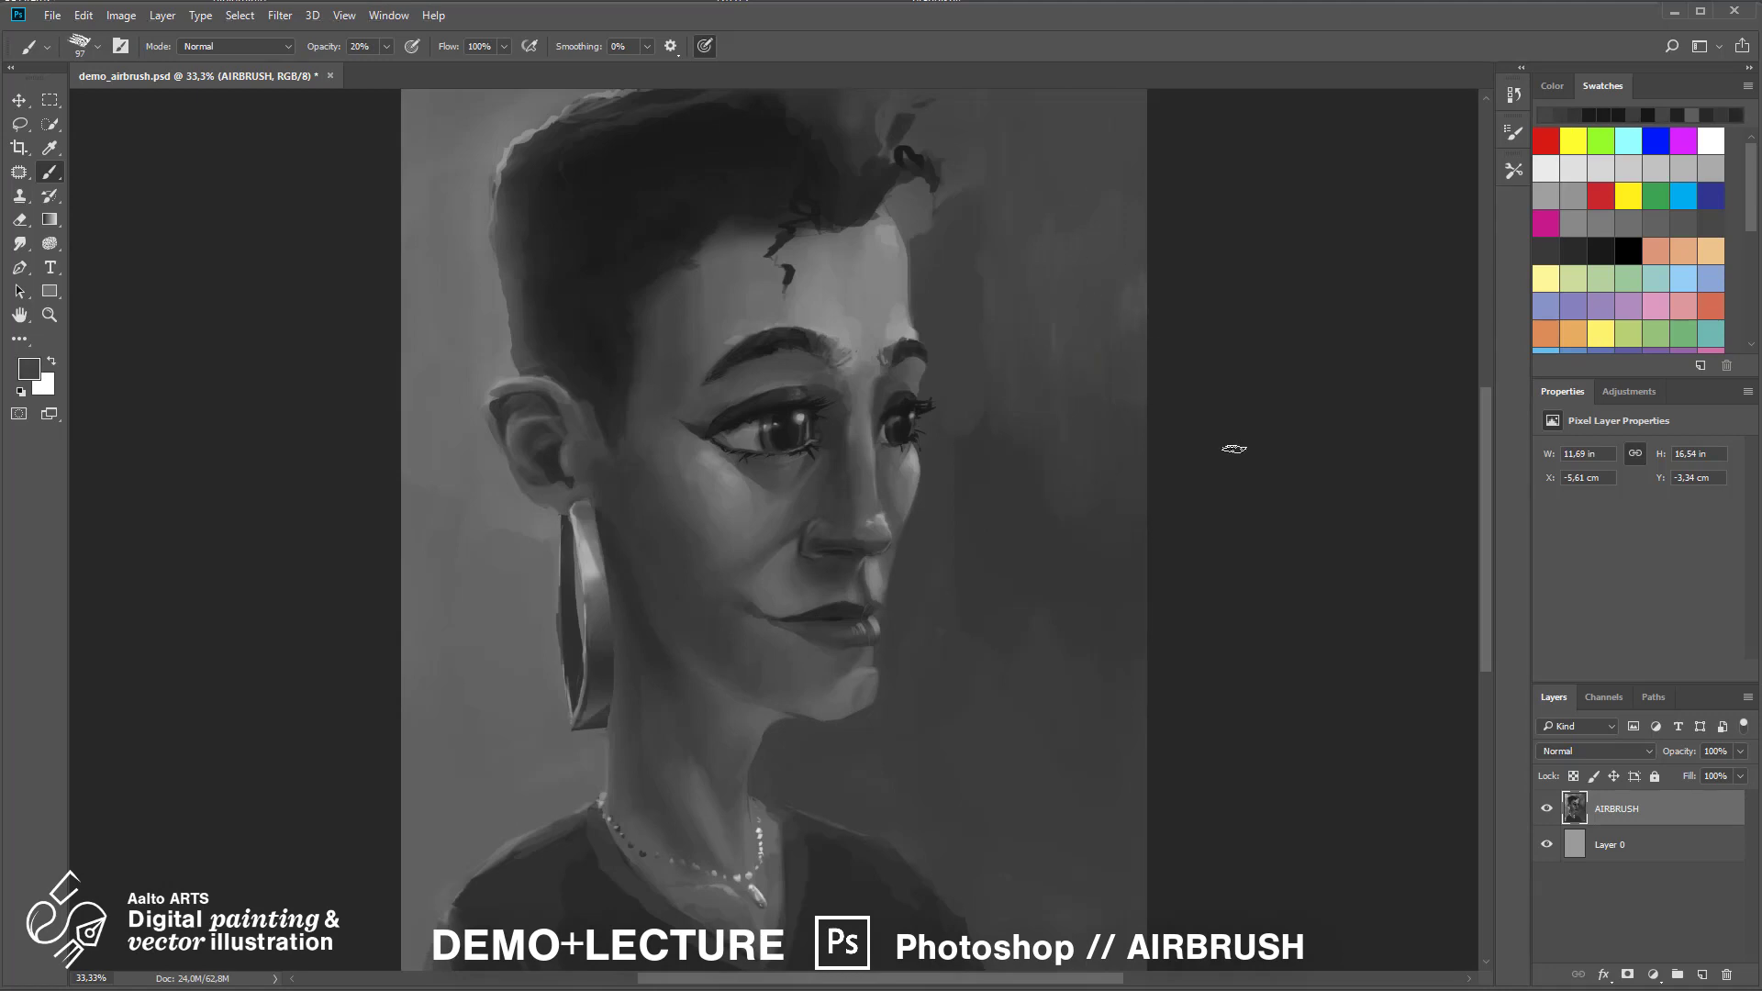
pyautogui.hotkey('ctrl', 's')
pyautogui.hotkey('ctrl', '-')
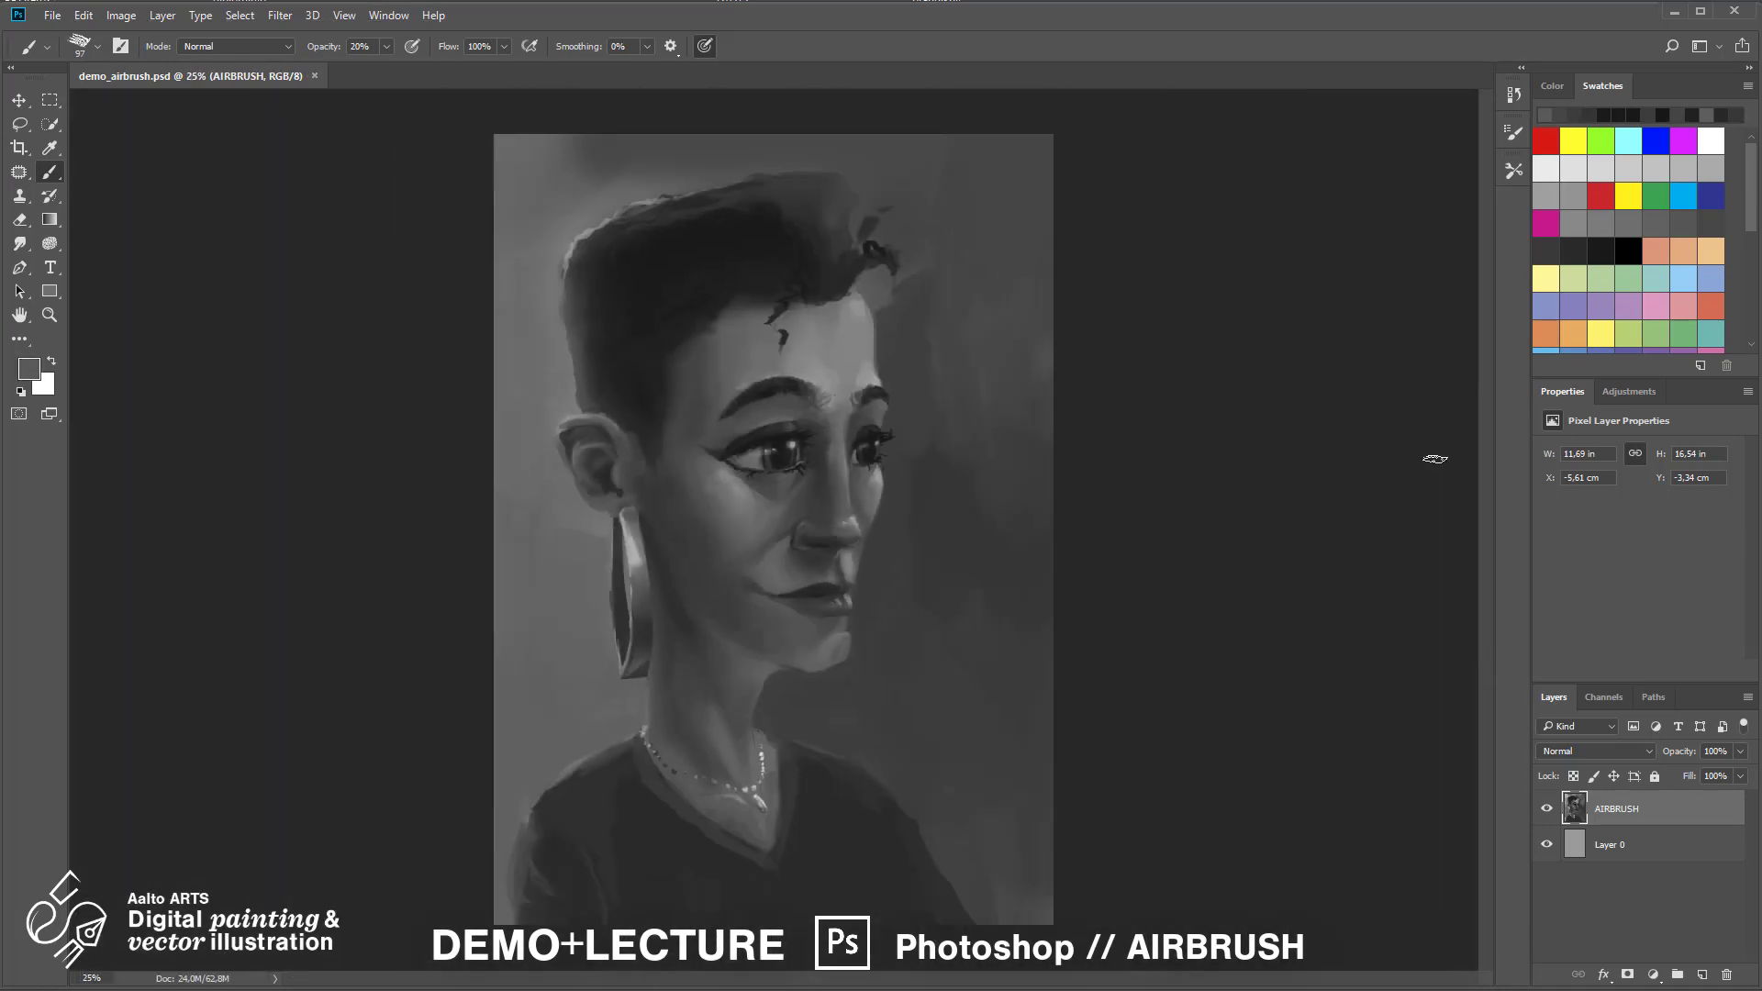
# Add near-white highlights to the necklace beads along the front of the neck with a 12 px brush at 100% opacity
pyautogui.scroll(4, 702, 773)
pyautogui.keyDown('alt'); pyautogui.click(936, 699); pyautogui.keyUp('alt')
pyautogui.rightClick(1071, 668)
pyautogui.click(1124, 708)
pyautogui.click(930, 674)
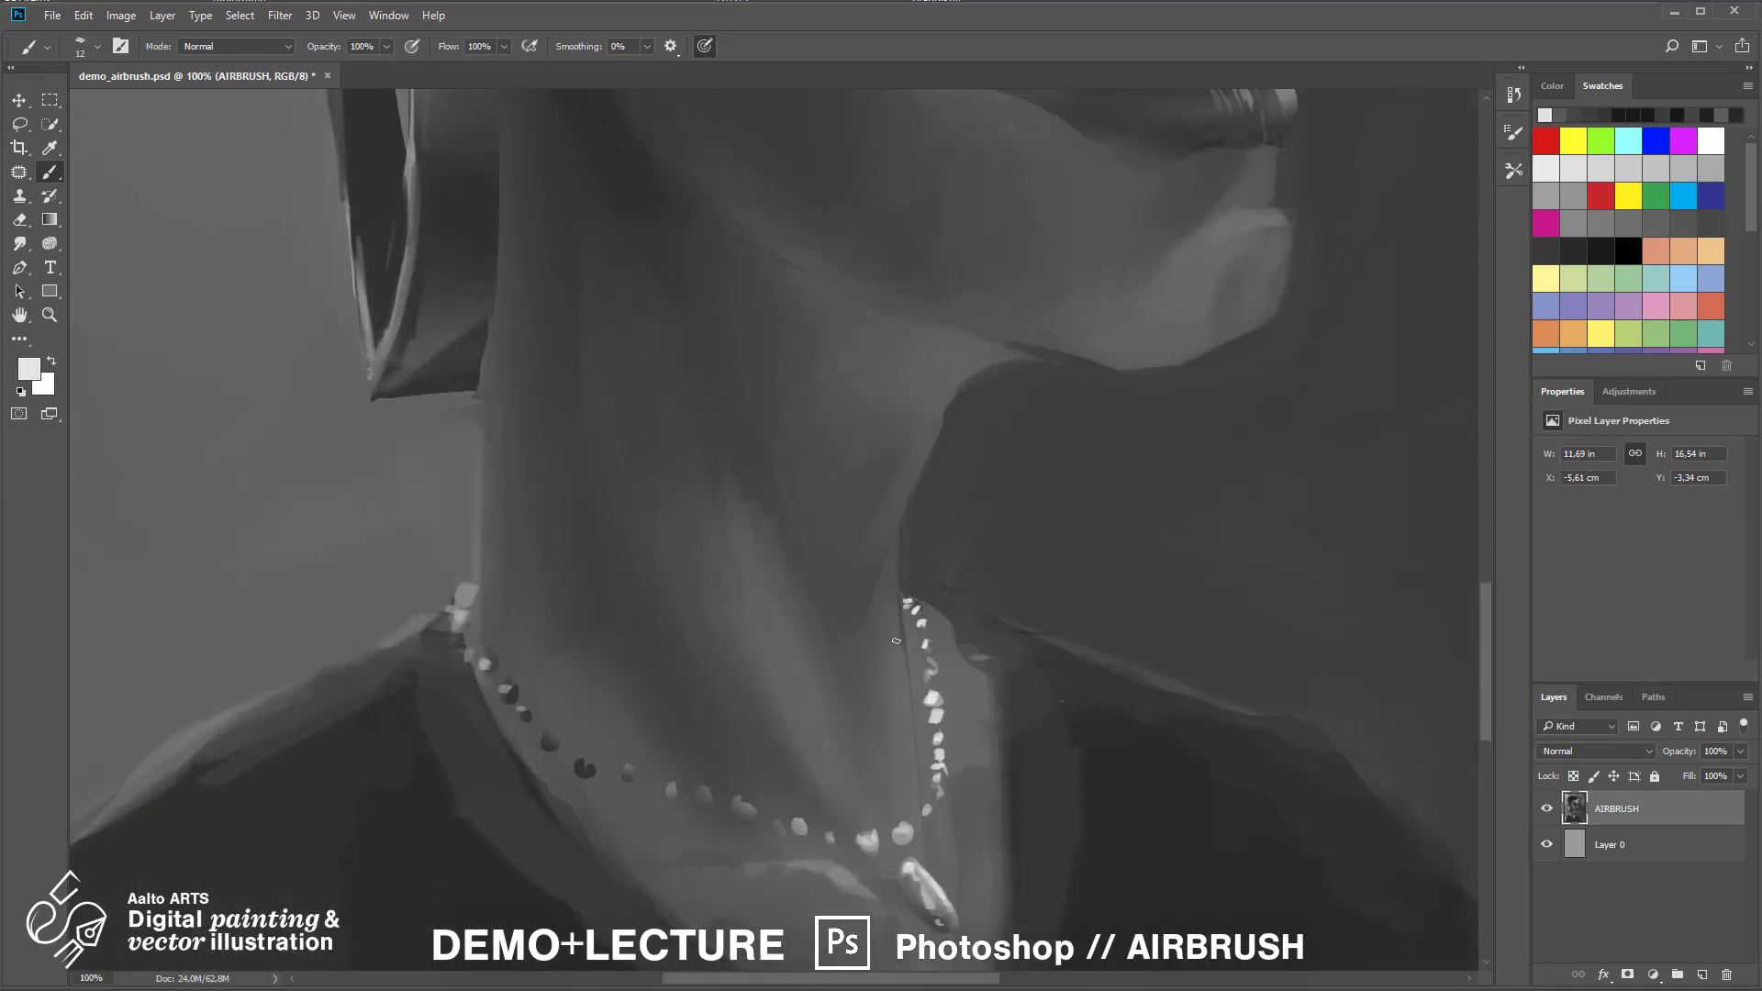
pyautogui.moveTo(1083, 229); pyautogui.dragTo(862, 738)
# Dot small near-white highlights on the nose tip, the cheek below the far eye and the lower lip
pyautogui.click(1083, 276)
pyautogui.click(918, 496)
pyautogui.moveTo(1083, 277)
pyautogui.mouseDown()
pyautogui.moveTo(921, 494)
pyautogui.moveTo(1090, 745)
pyautogui.mouseUp()
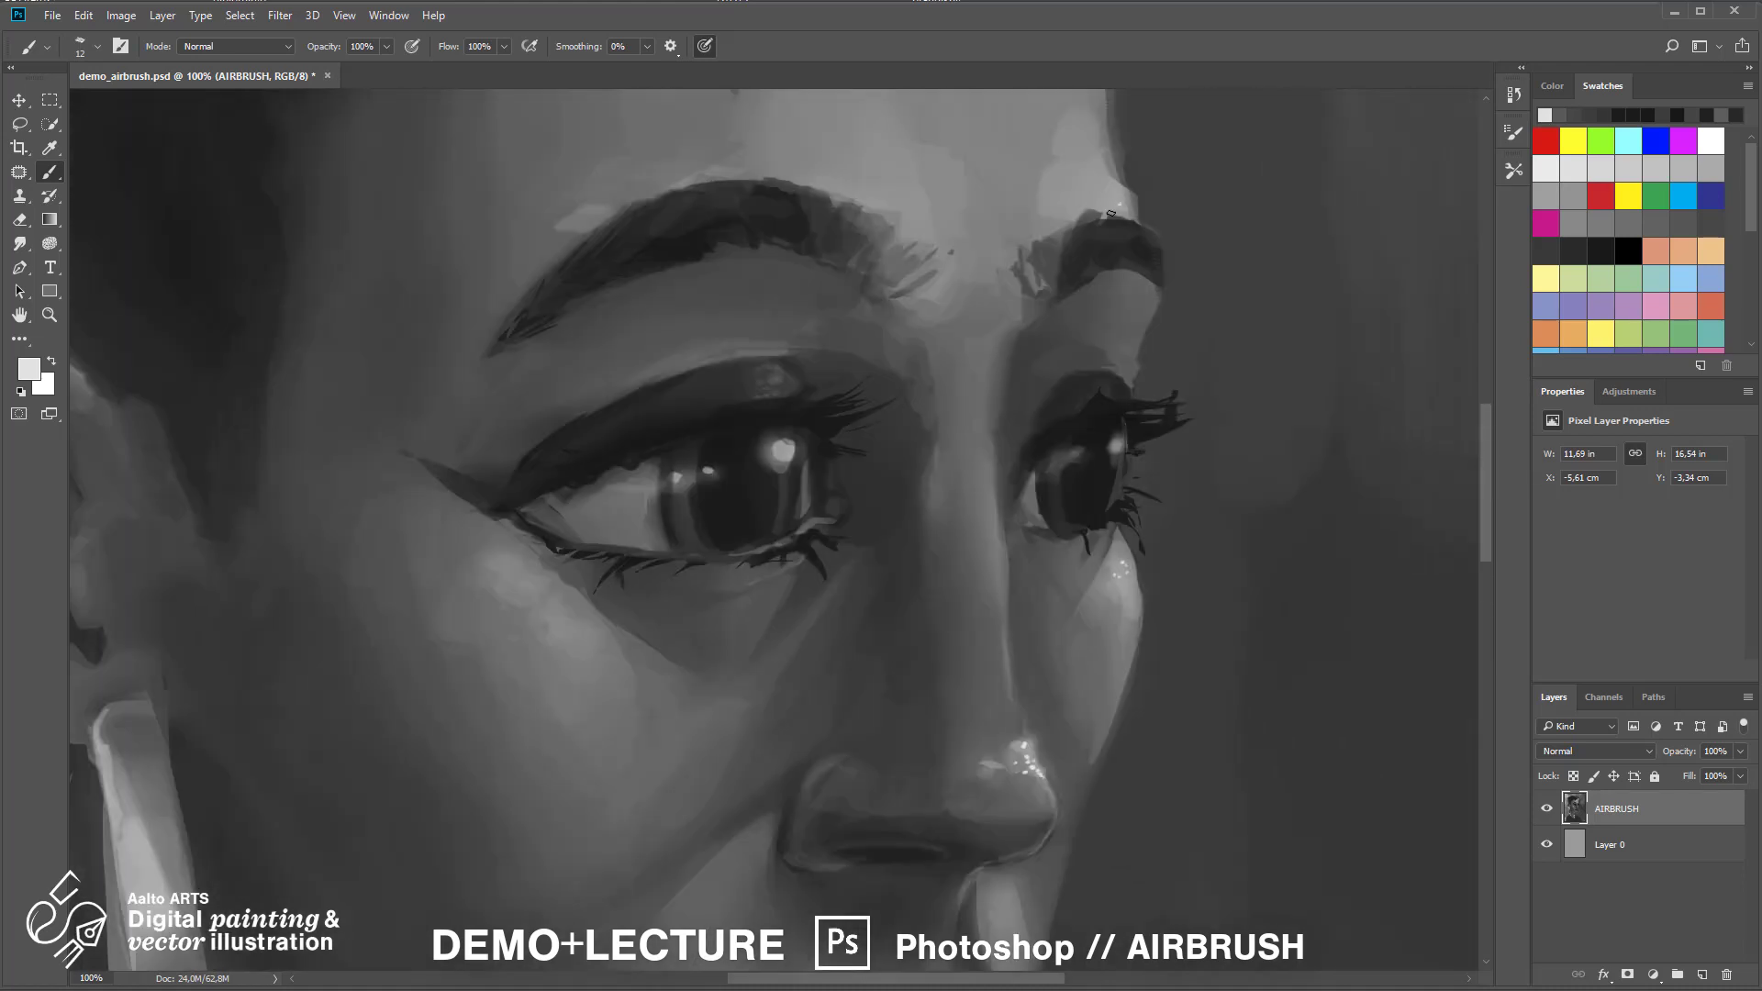
pyautogui.moveTo(996, 789); pyautogui.dragTo(1037, 262)
pyautogui.moveTo(1037, 551); pyautogui.dragTo(1056, 565)
pyautogui.moveTo(862, 266); pyautogui.dragTo(1145, 697)
pyautogui.press('0')
pyautogui.scroll(-4, 1391, 519)
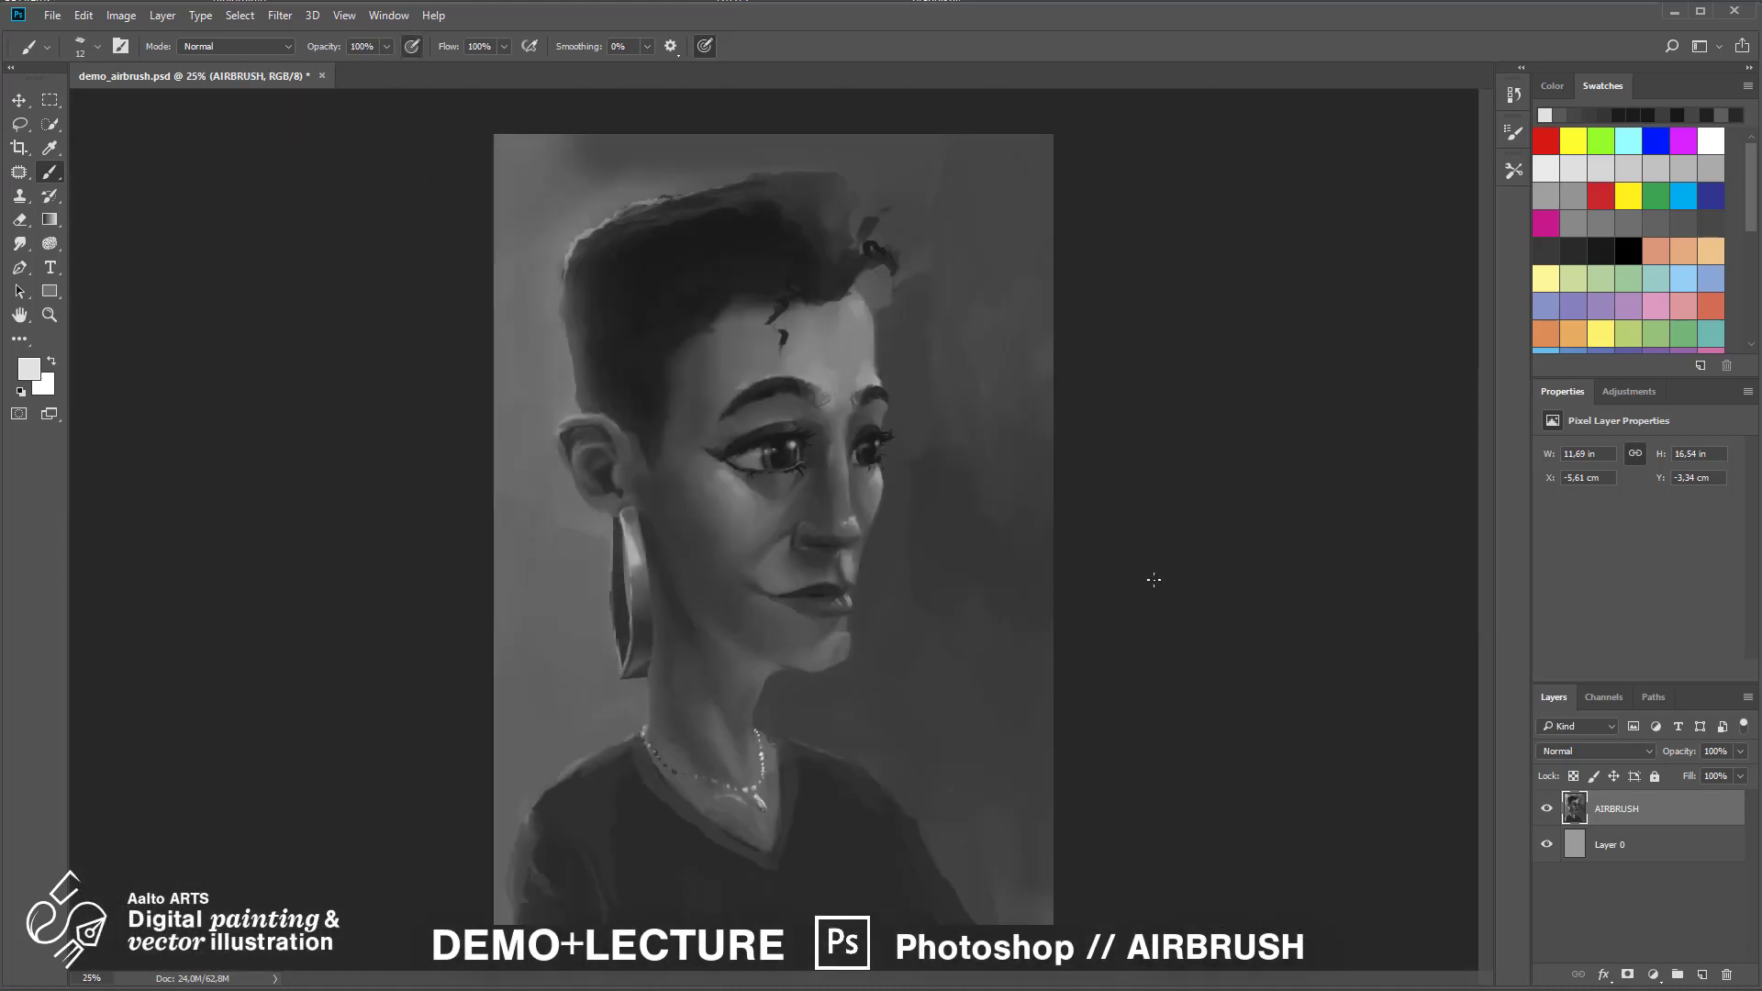
# Paint fine hairs at the inner ends of both eyebrows with sampled tones and a 12 px brush at 100% opacity
pyautogui.scroll(4, 1428, 492)
pyautogui.keyDown('alt'); pyautogui.click(813, 433); pyautogui.keyUp('alt')
pyautogui.moveTo(831, 390); pyautogui.dragTo(867, 404)
pyautogui.keyDown('alt'); pyautogui.click(849, 399); pyautogui.keyUp('alt')
pyautogui.keyDown('alt'); pyautogui.click(818, 420); pyautogui.keyUp('alt')
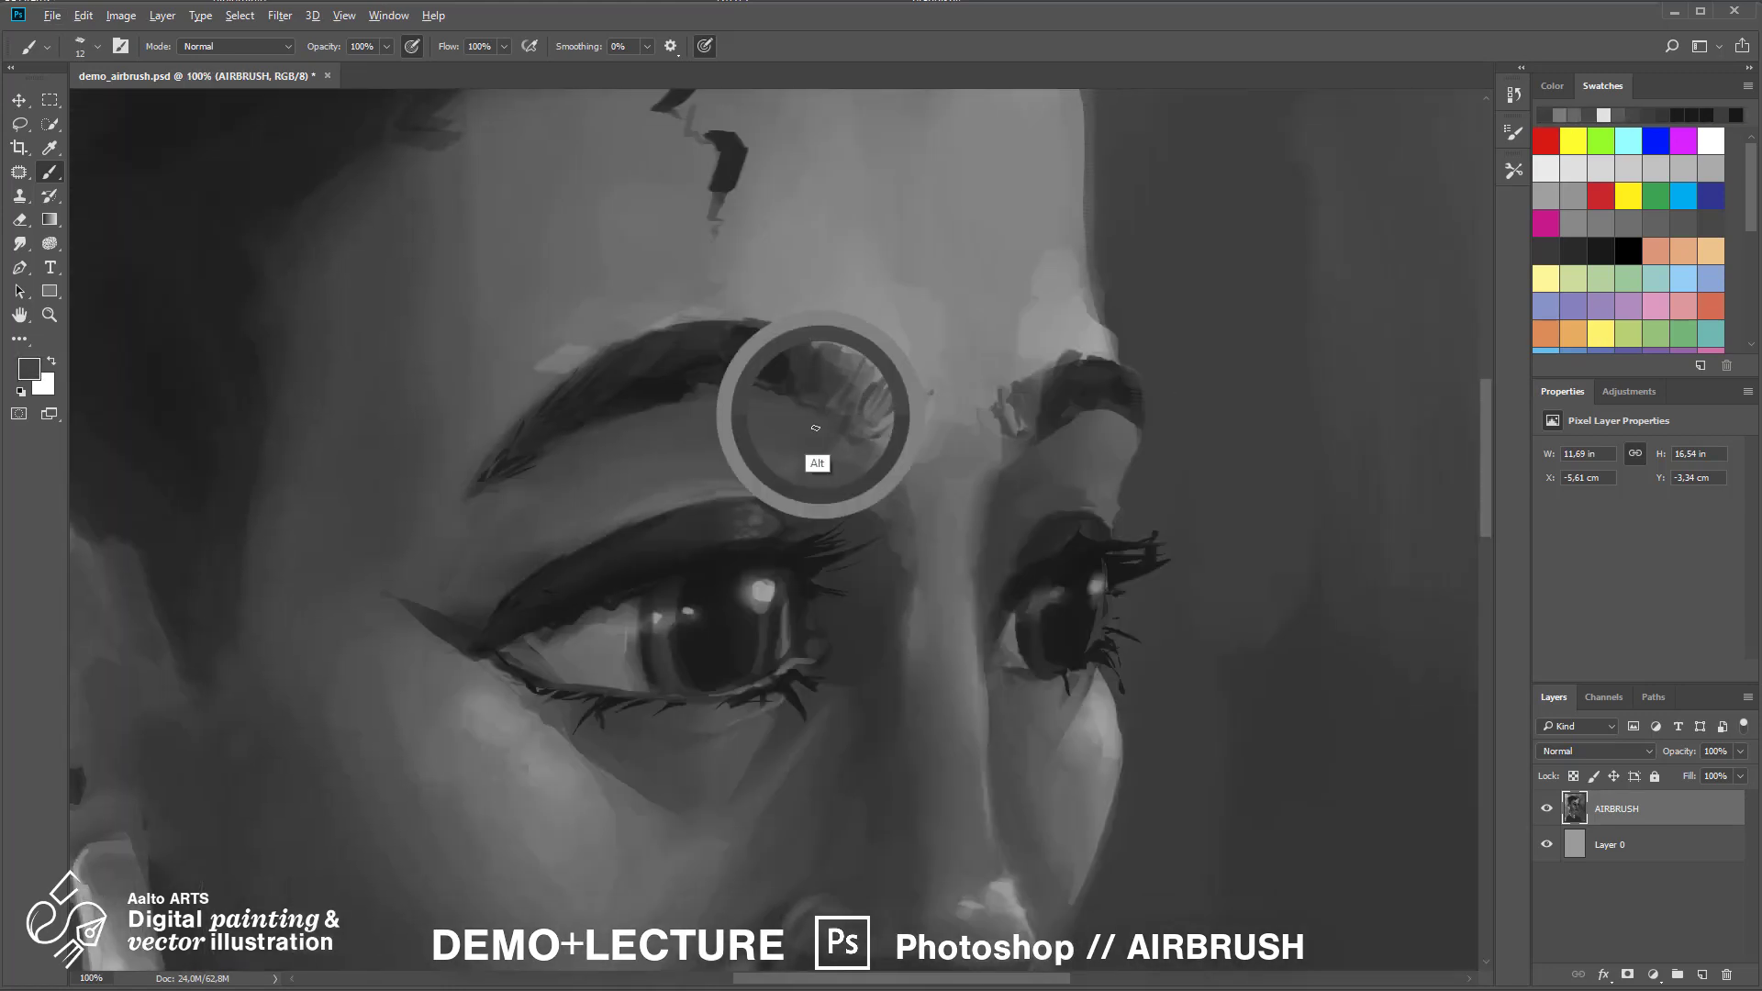
pyautogui.moveTo(1020, 396); pyautogui.dragTo(1043, 370)
pyautogui.scroll(-4, 1019, 456)
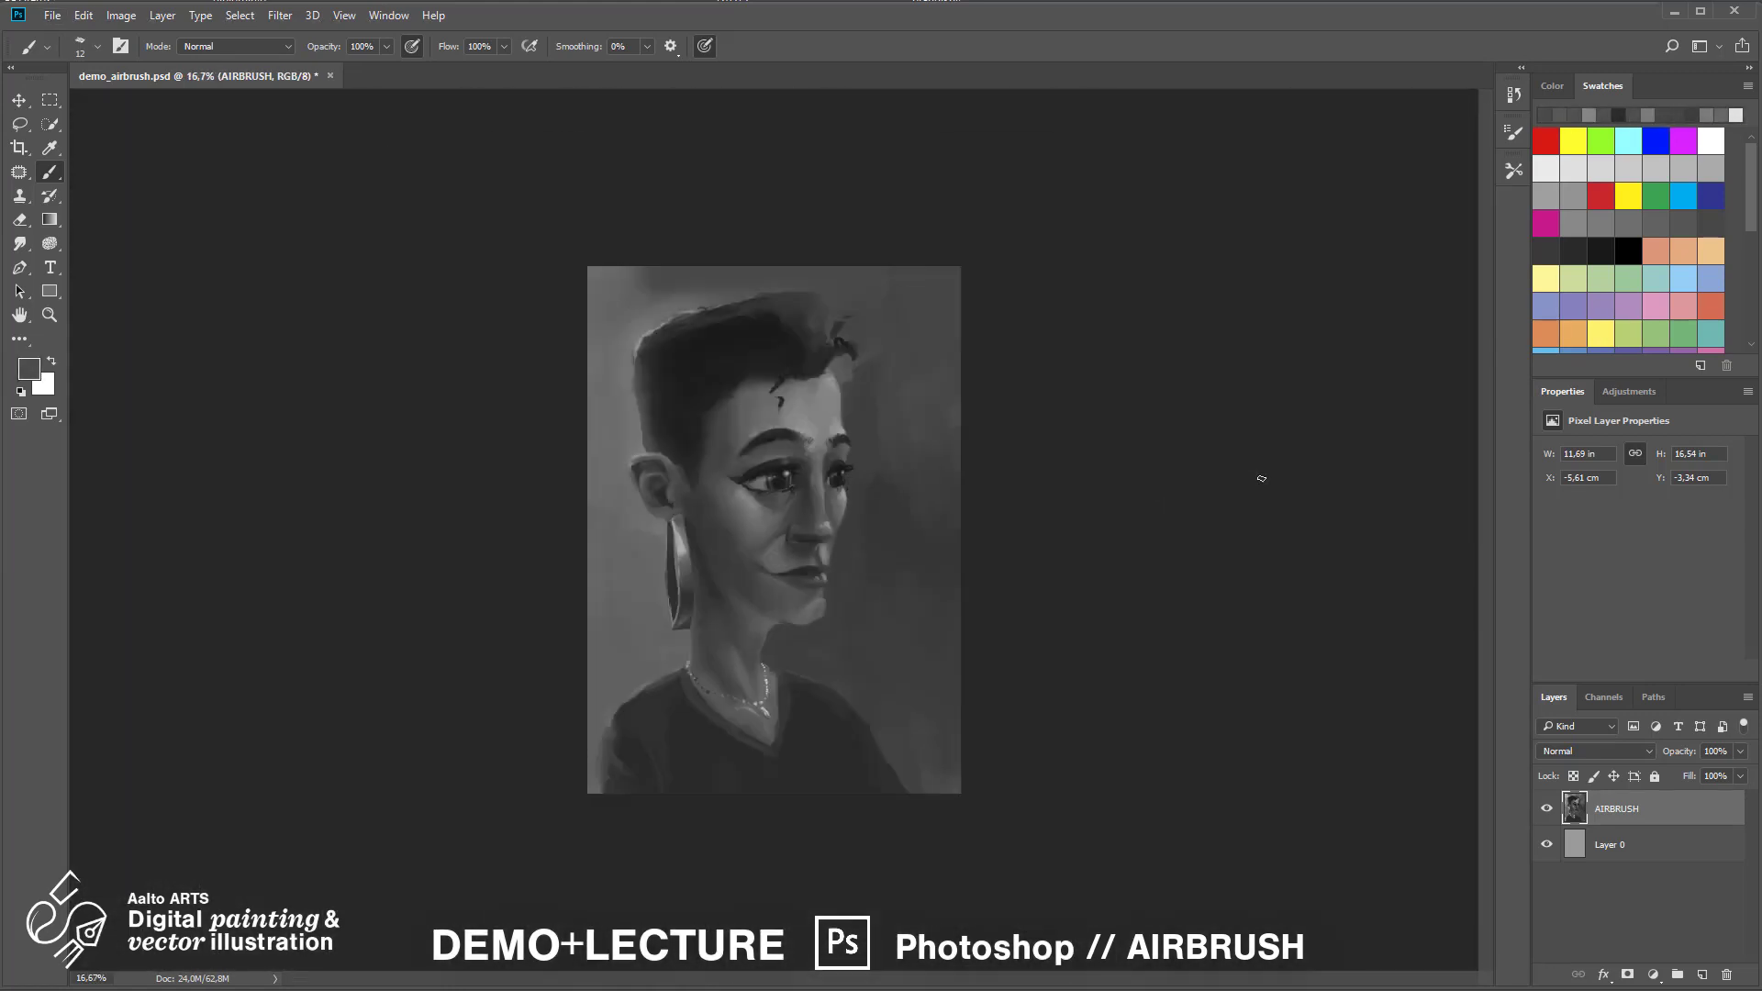
pyautogui.scroll(3, 990, 360)
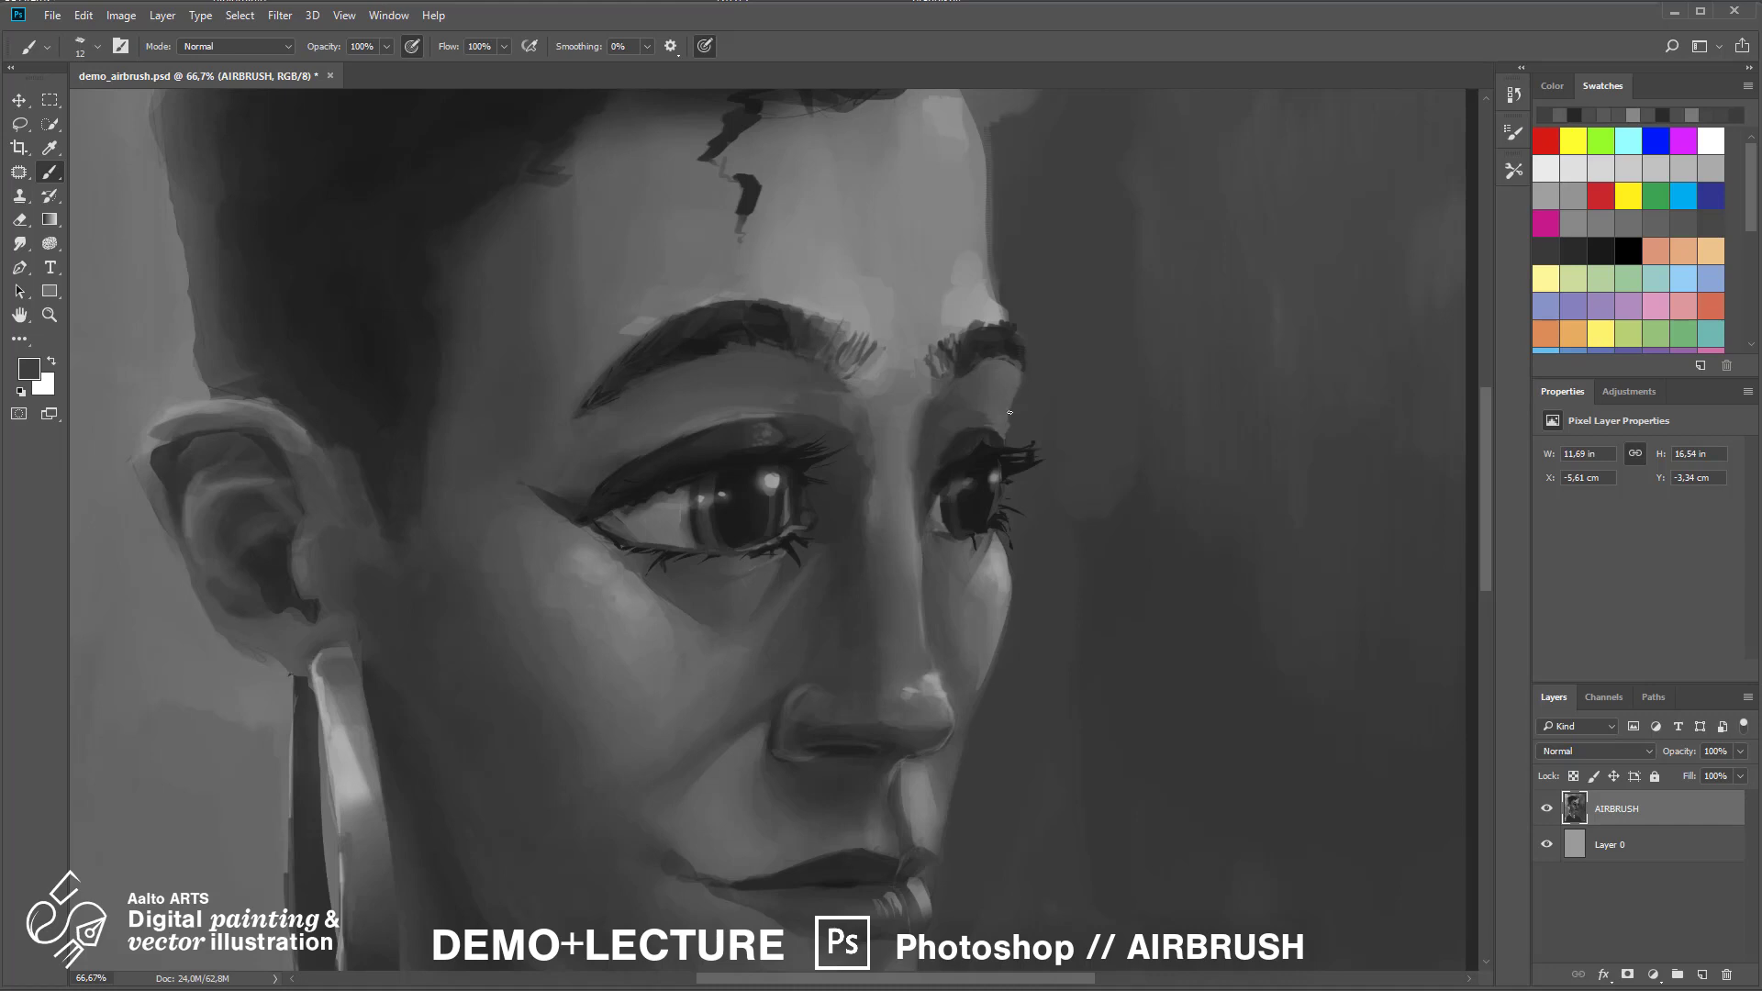
pyautogui.keyDown('alt'); pyautogui.click(993, 339); pyautogui.keyUp('alt')
pyautogui.keyDown('alt'); pyautogui.click(919, 379); pyautogui.keyUp('alt')
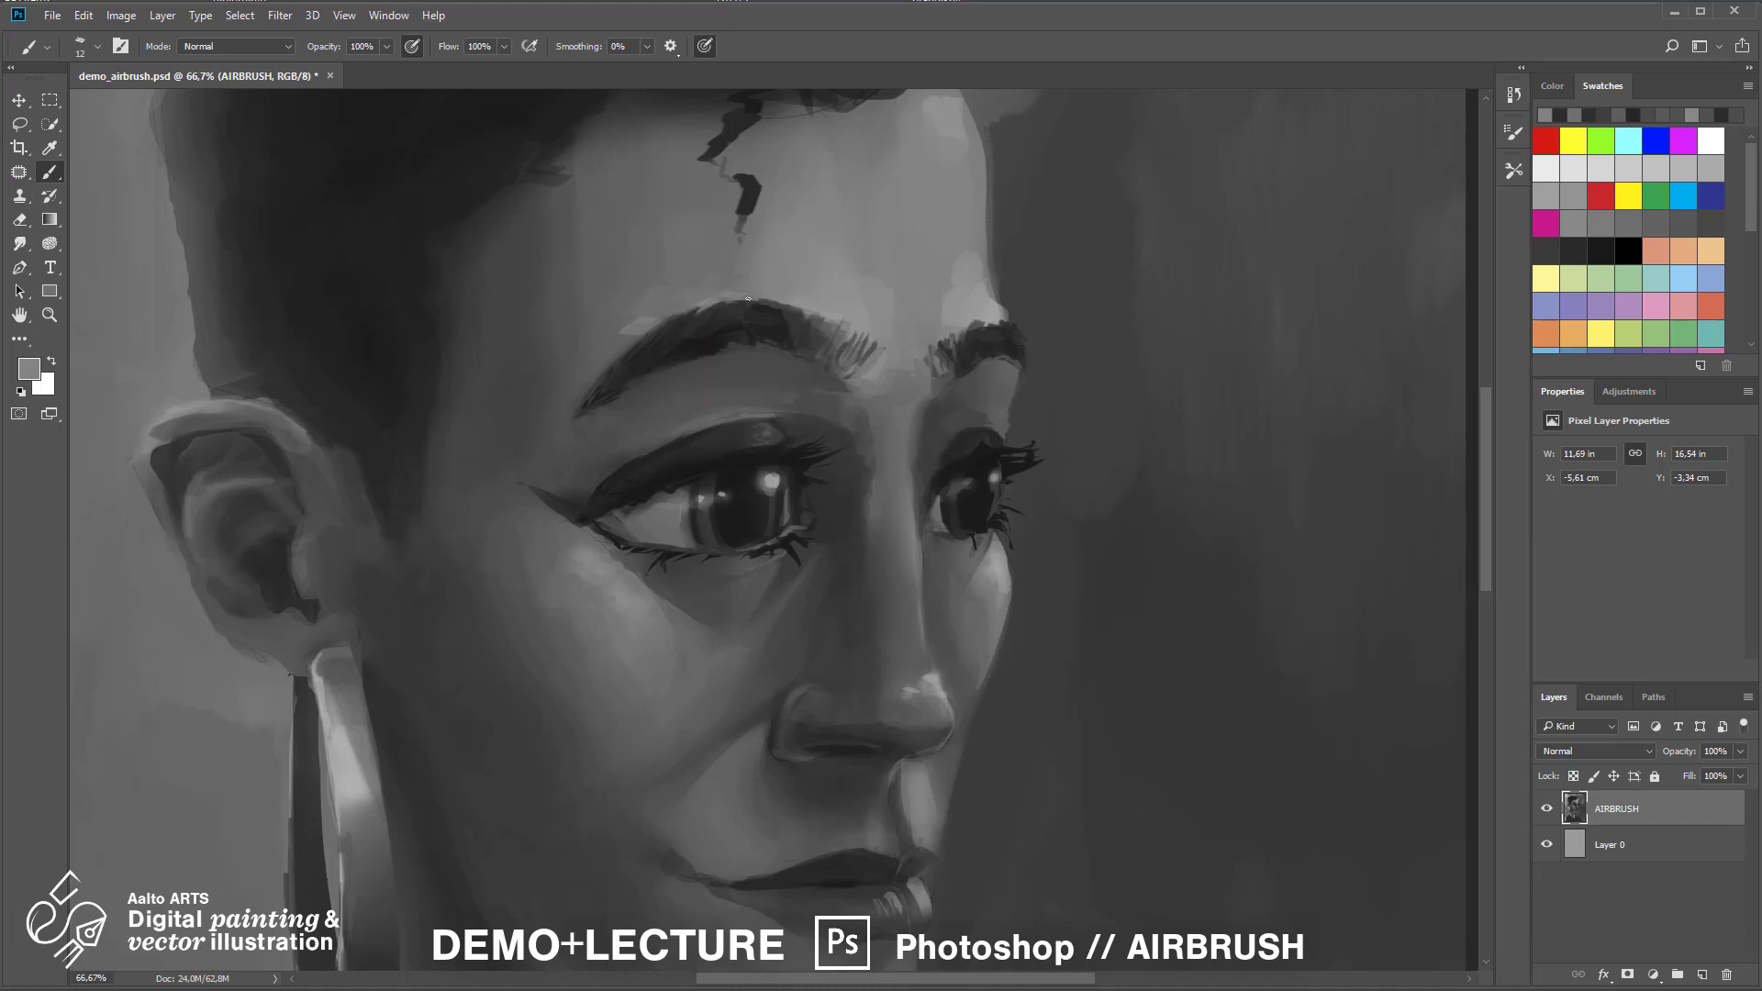
pyautogui.scroll(-4, 734, 295)
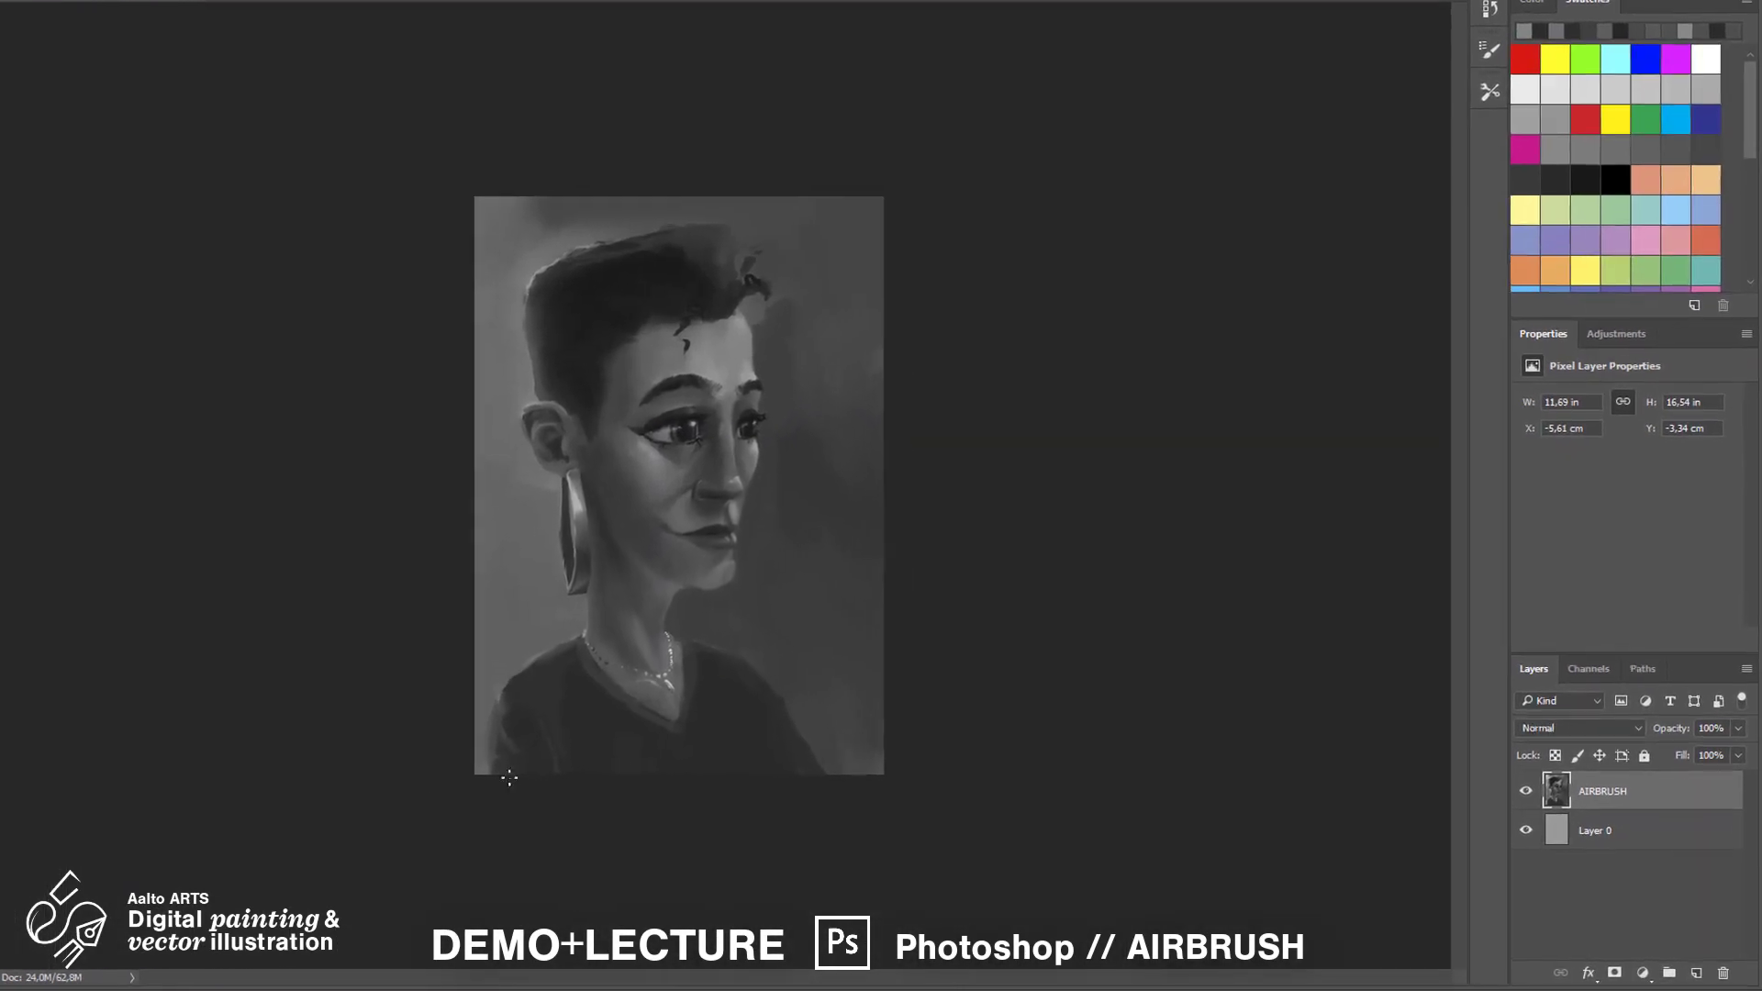
# Create a new layer above the AIRBRUSH layer and set the textured brush size to 190 px
pyautogui.click(1679, 968)
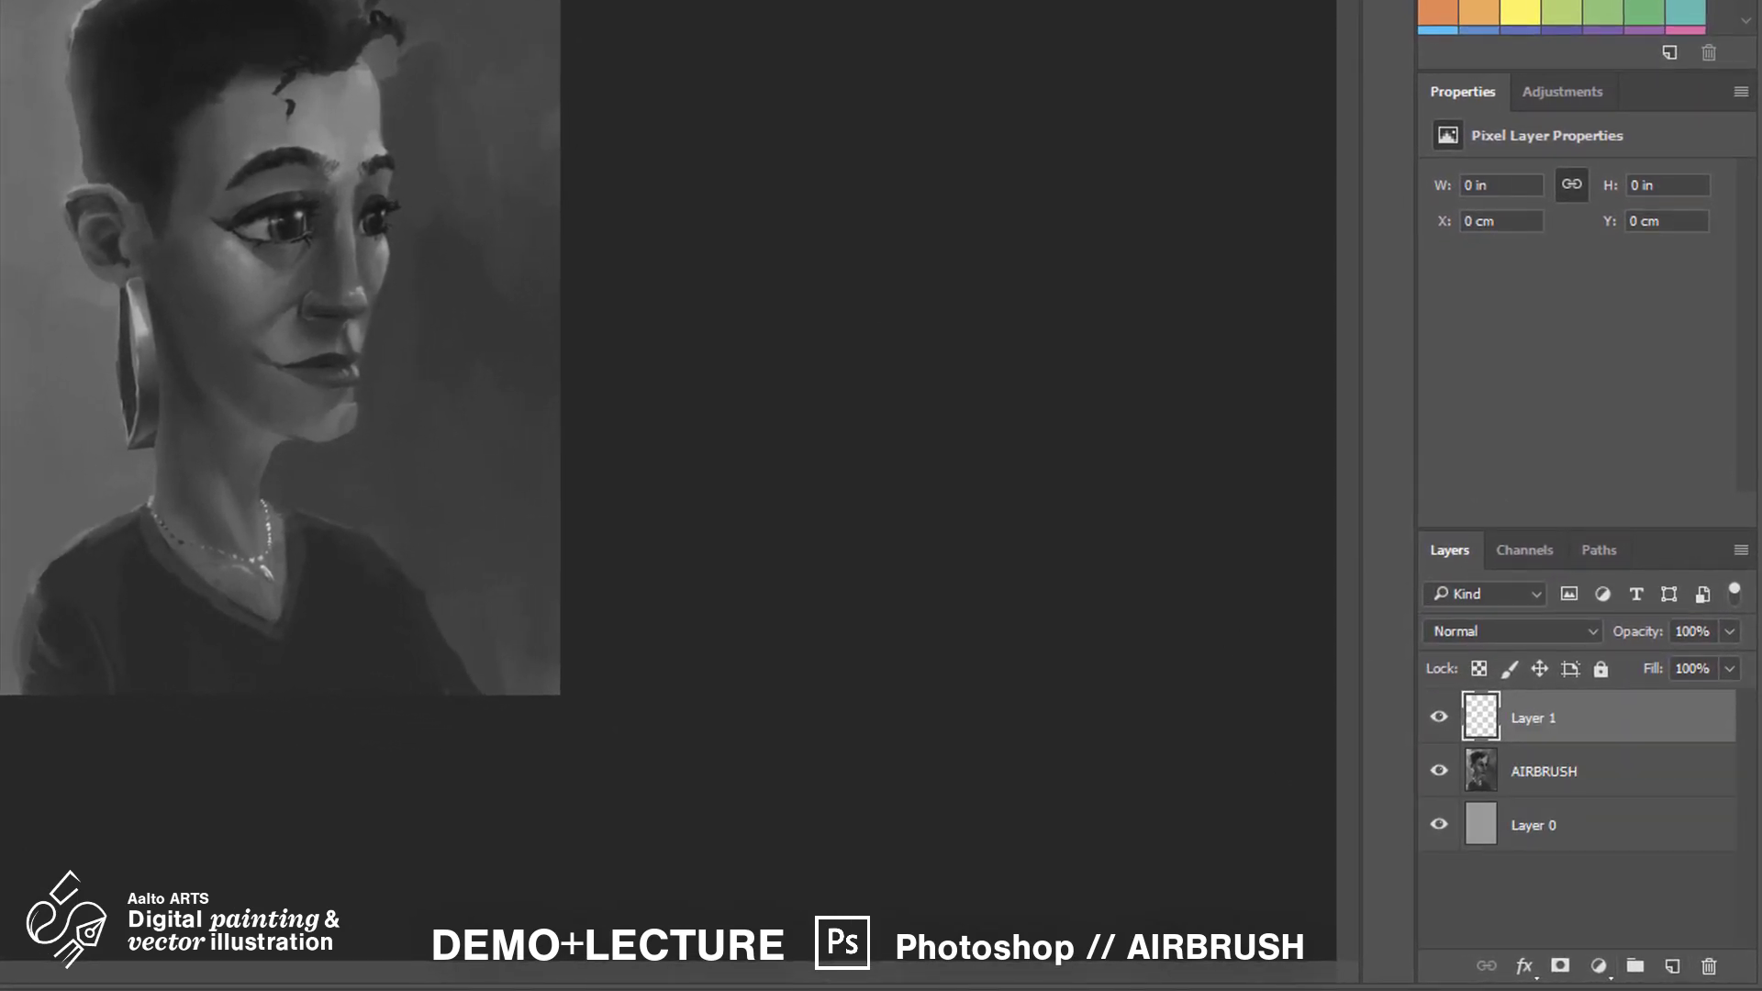
pyautogui.rightClick(243, 212)
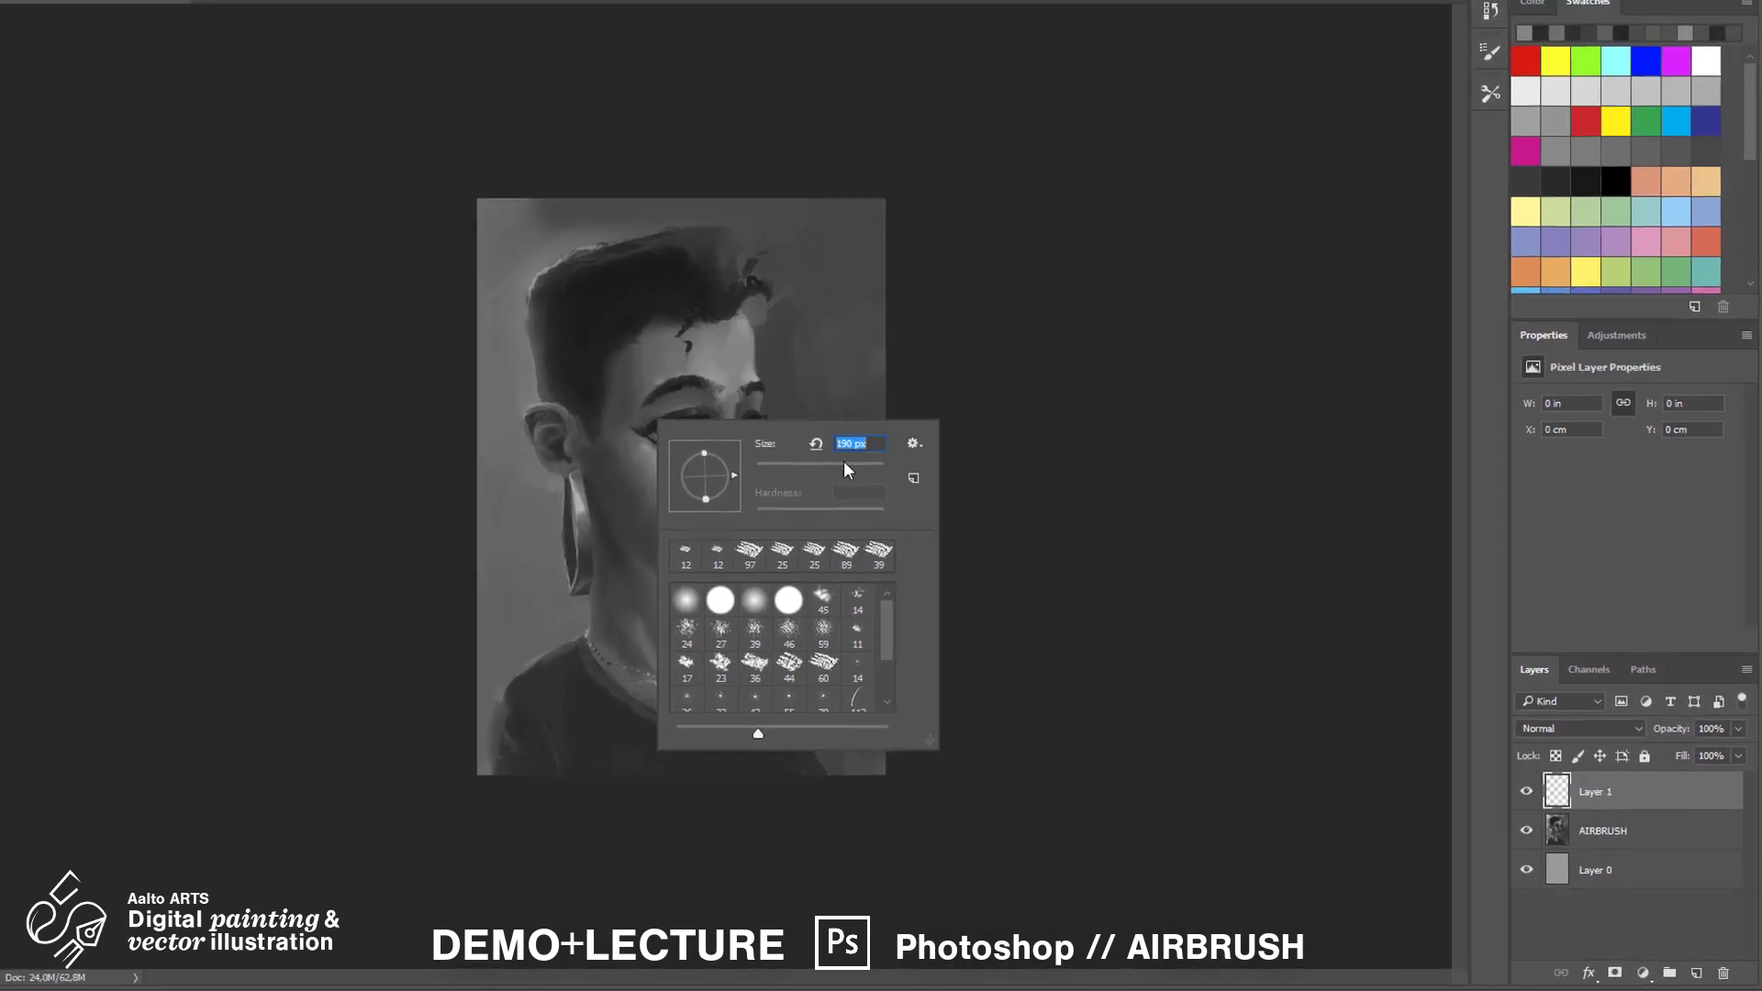
pyautogui.click(235, 270)
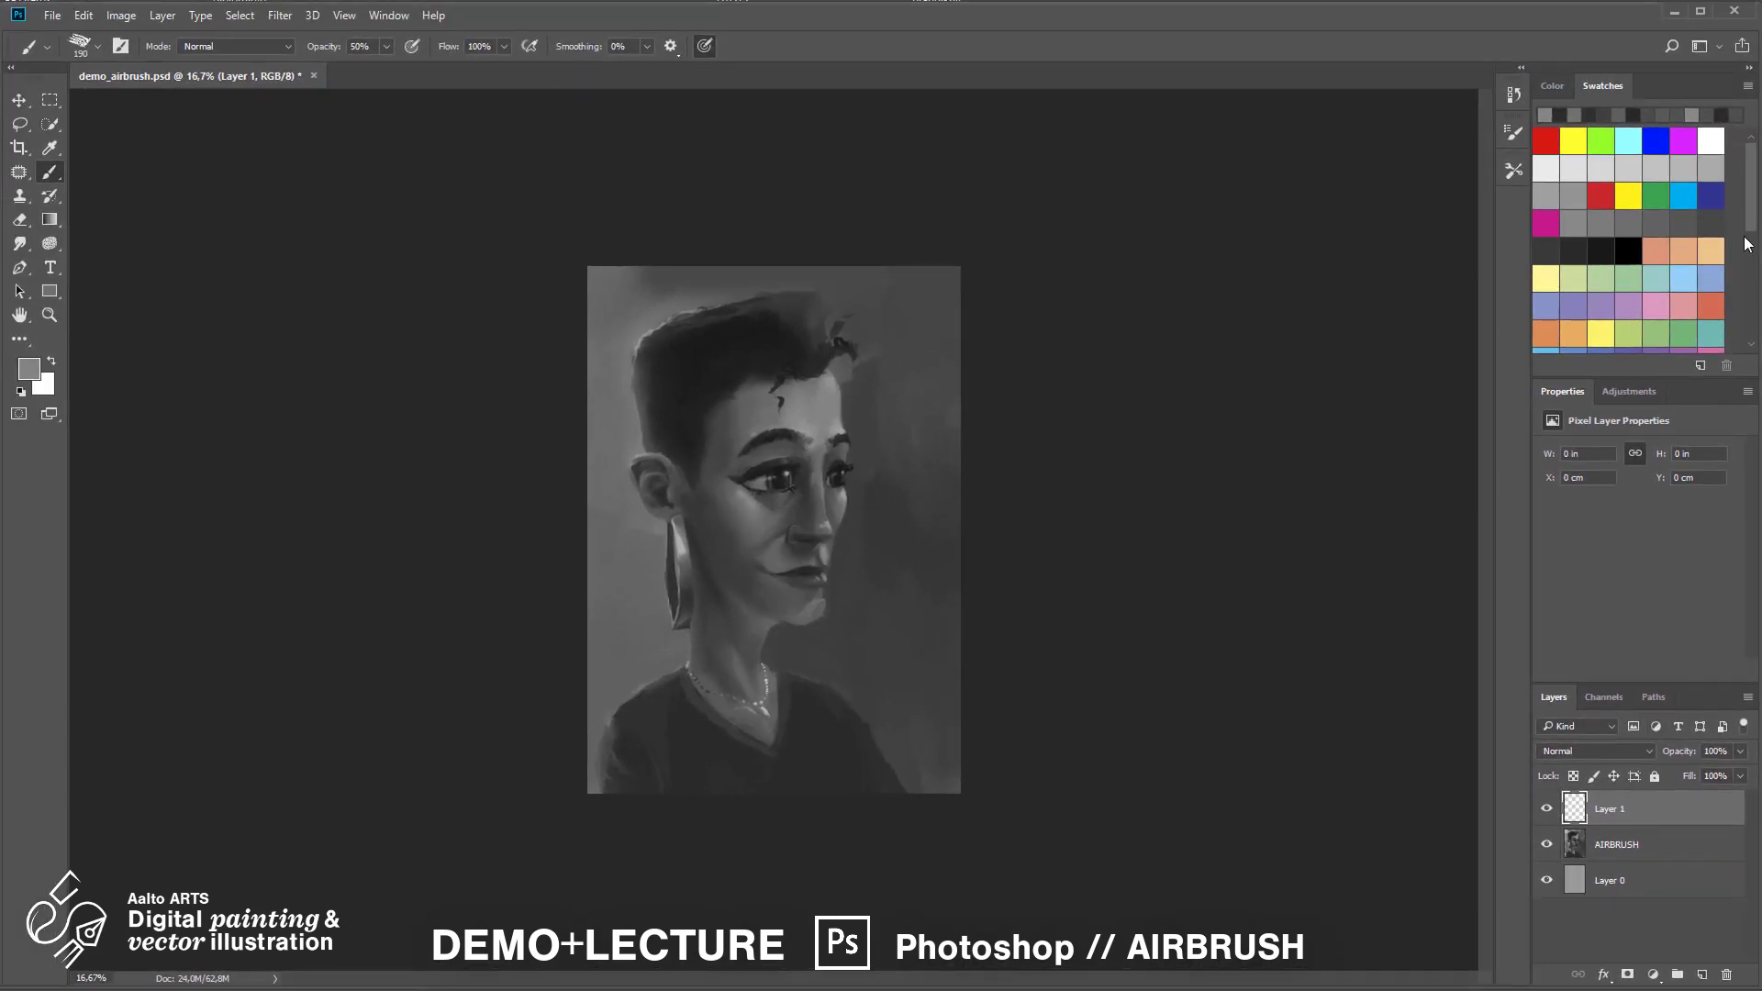
# Paint the ear, face and neck with an orange swatch at 50% opacity on the new layer
pyautogui.moveTo(1748, 229); pyautogui.dragTo(1752, 260)
pyautogui.click(1600, 308)
pyautogui.hotkey('ctrl', '+')
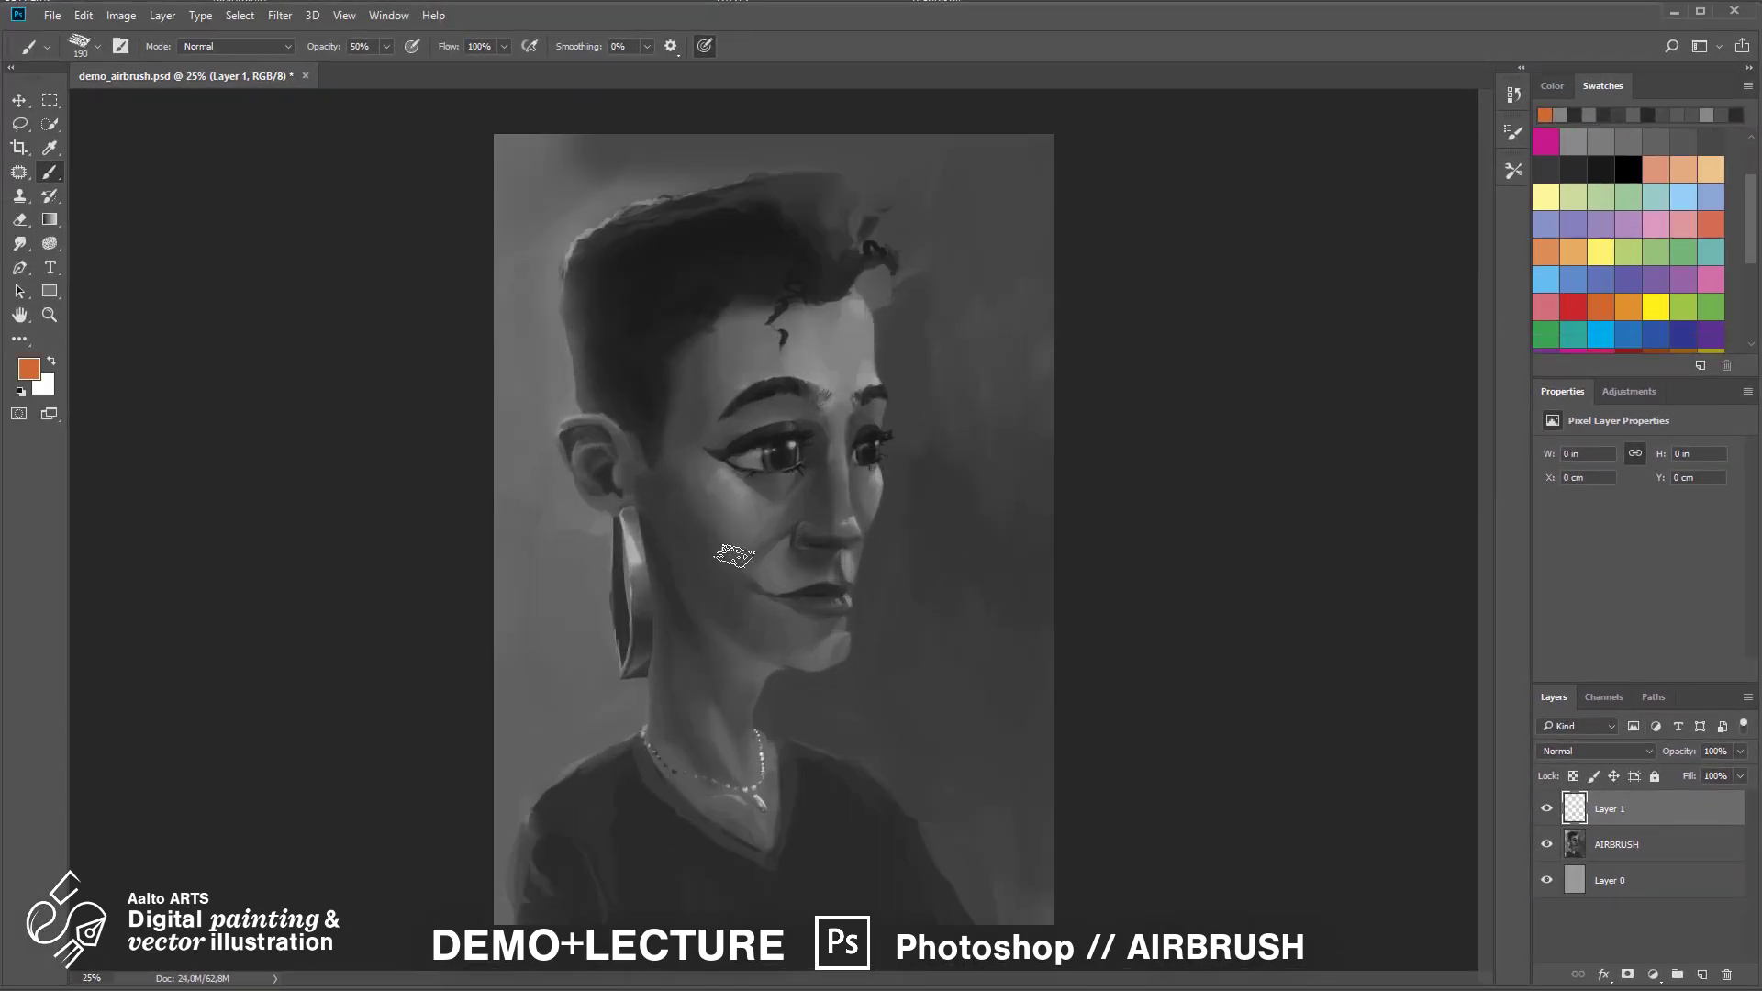
pyautogui.moveTo(659, 518)
pyautogui.mouseDown()
pyautogui.moveTo(731, 346)
pyautogui.moveTo(707, 590)
pyautogui.moveTo(806, 630)
pyautogui.moveTo(752, 342)
pyautogui.moveTo(824, 639)
pyautogui.moveTo(755, 765)
pyautogui.moveTo(605, 492)
pyautogui.mouseUp()
pyautogui.moveTo(586, 441); pyautogui.dragTo(639, 488)
# Paint translucent yellow patches over the forehead, nose bridge, cheek, upper lip area and chin
pyautogui.click(1601, 253)
pyautogui.press('3')
pyautogui.moveTo(787, 318)
pyautogui.mouseDown()
pyautogui.moveTo(863, 532)
pyautogui.moveTo(810, 602)
pyautogui.moveTo(735, 386)
pyautogui.moveTo(657, 656)
pyautogui.mouseUp()
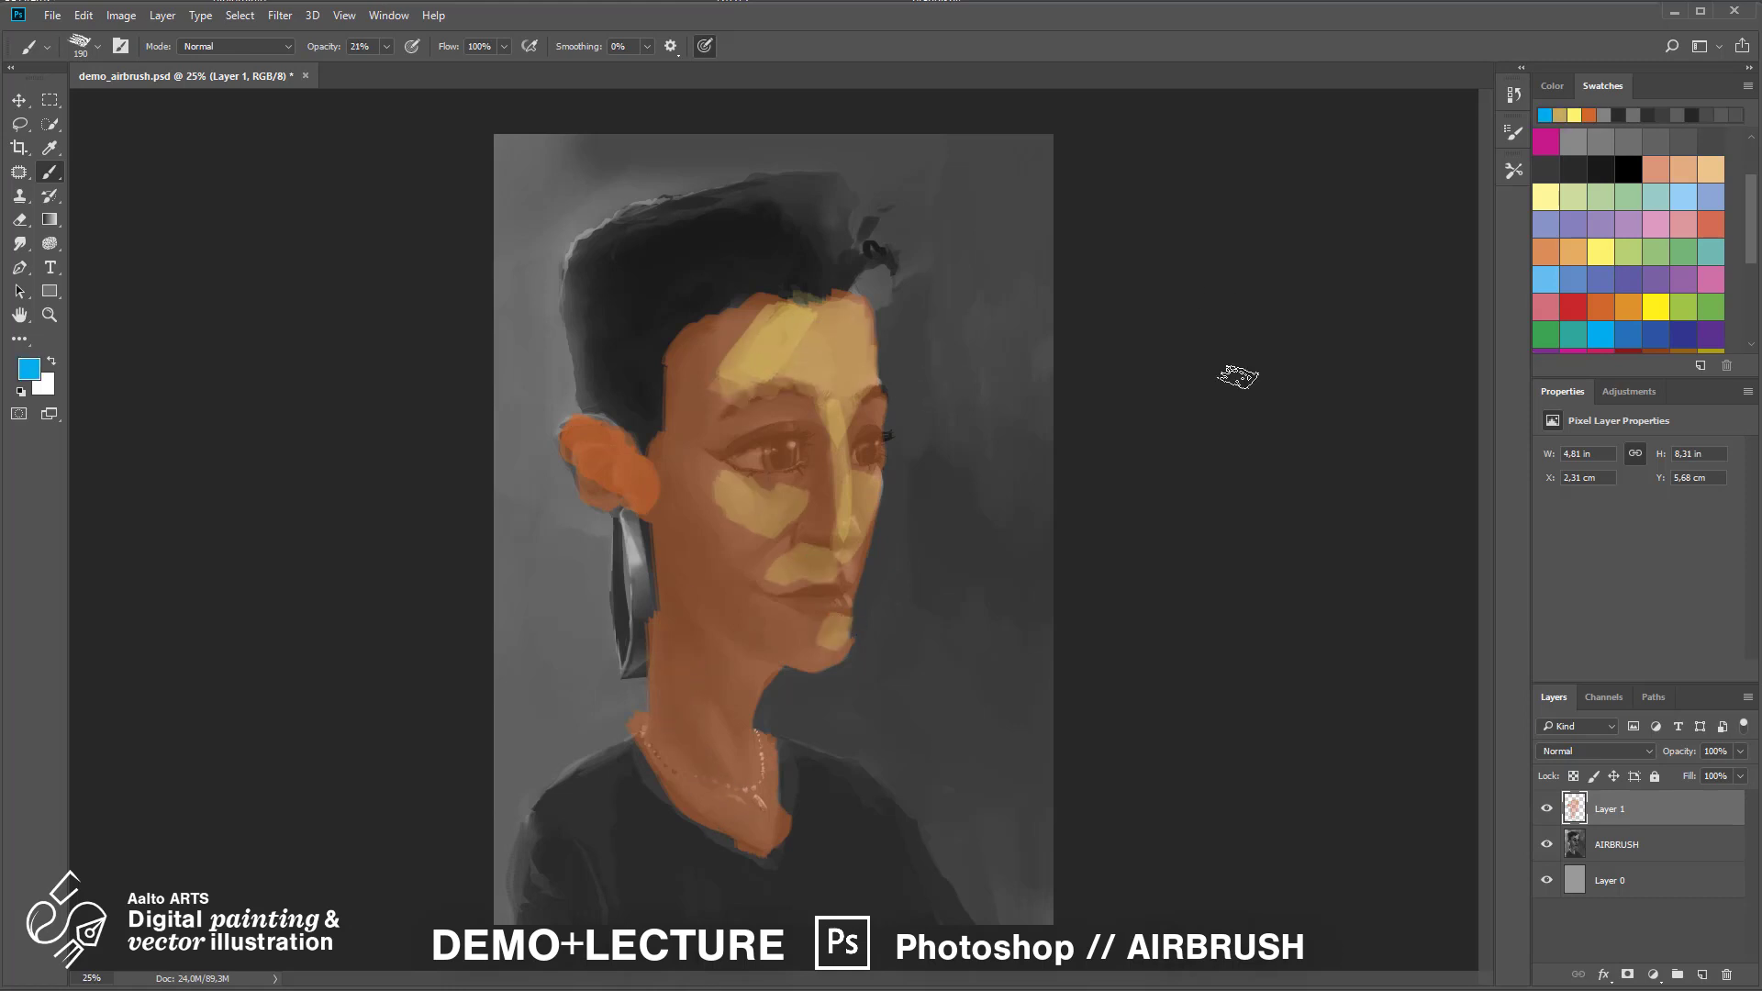
# Tint the lips red and the upper eyelids yellow-green with the brush at 21% opacity
pyautogui.click(1573, 308)
pyautogui.moveTo(796, 601); pyautogui.dragTo(841, 601)
pyautogui.click(1683, 308)
pyautogui.moveTo(737, 445); pyautogui.dragTo(777, 432)
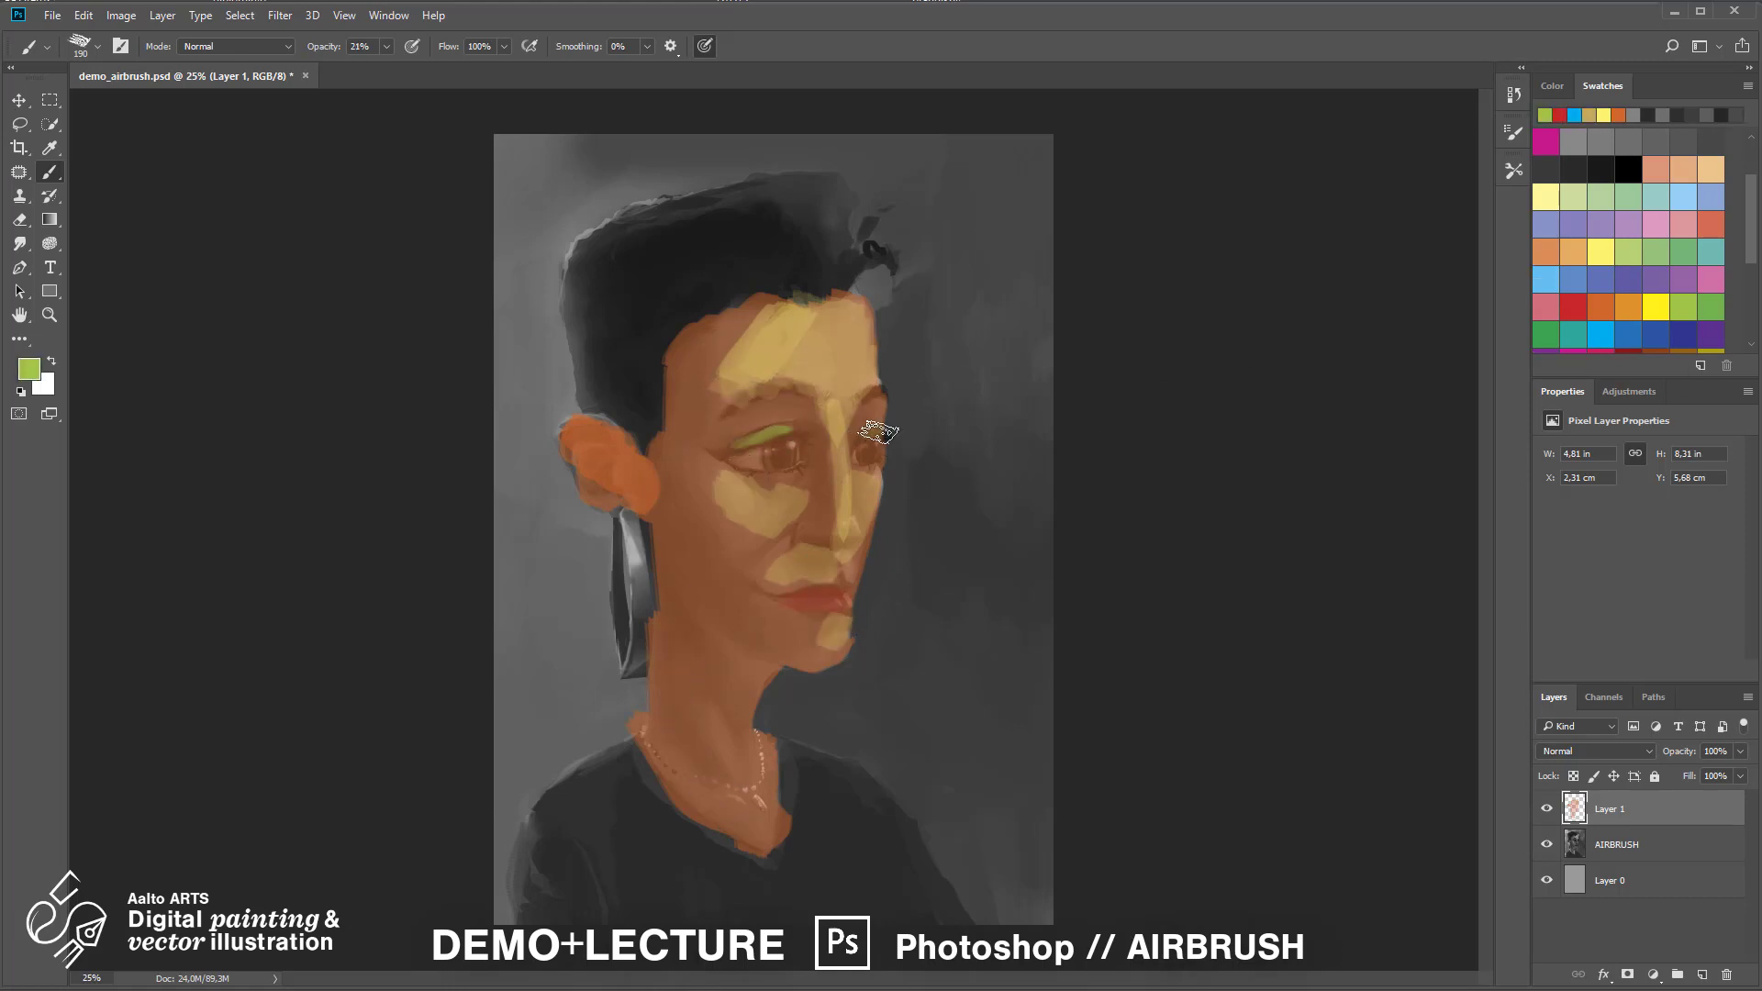
# Tint the irises of both eyes with a dark orange-brown swatch at 21% opacity
pyautogui.hotkey('ctrl', '+')
pyautogui.hotkey('ctrl', '+')
pyautogui.scroll(-3, 1642, 239)
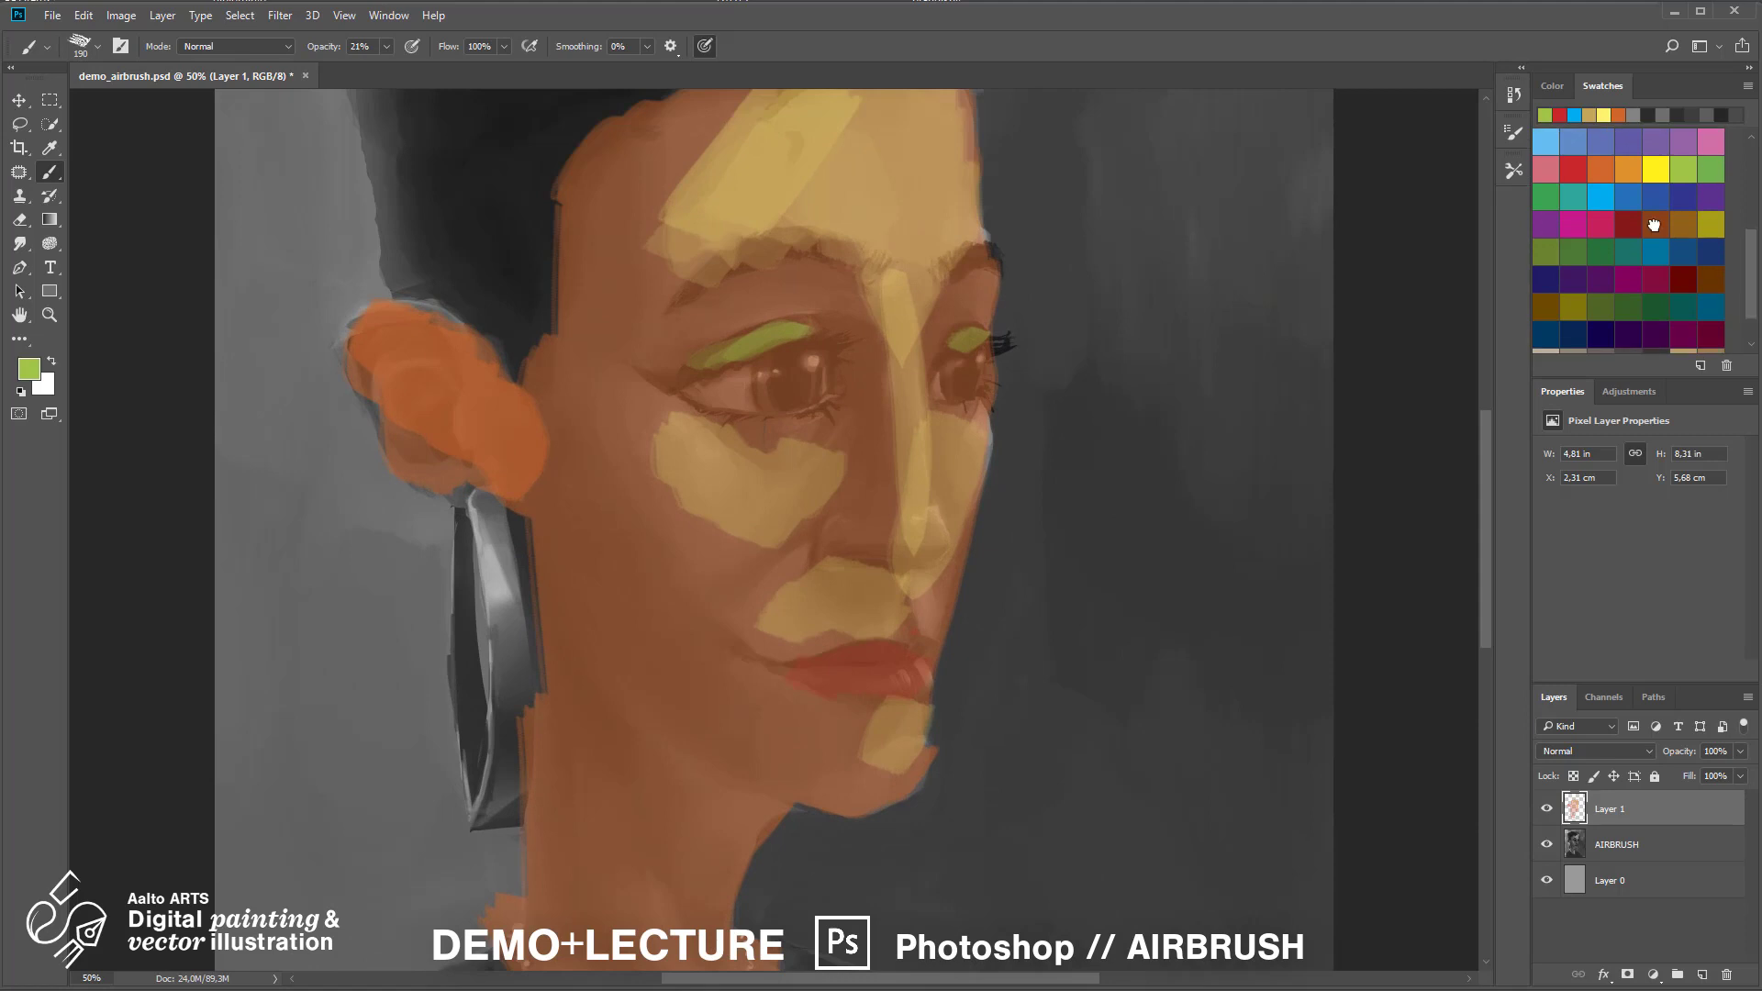
pyautogui.click(1655, 224)
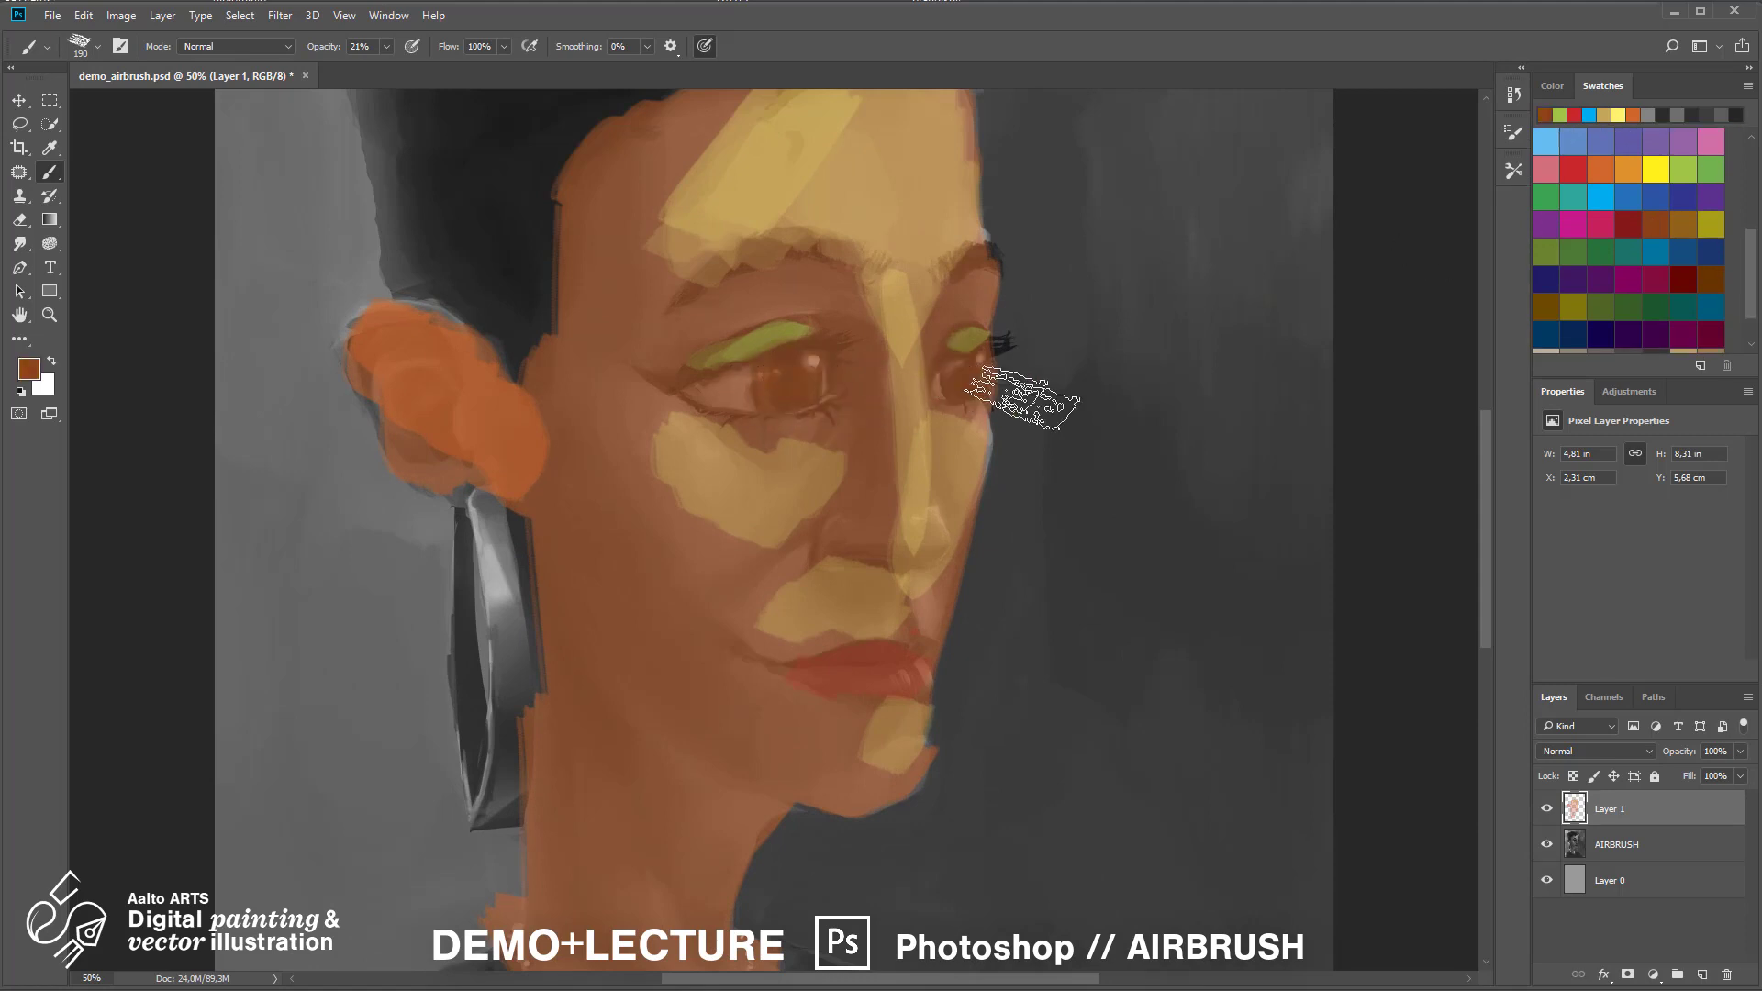
# Erase the colour over the whites of both eyes with a soft 133 px eraser at 100% opacity
pyautogui.press('e')
pyautogui.rightClick(870, 381)
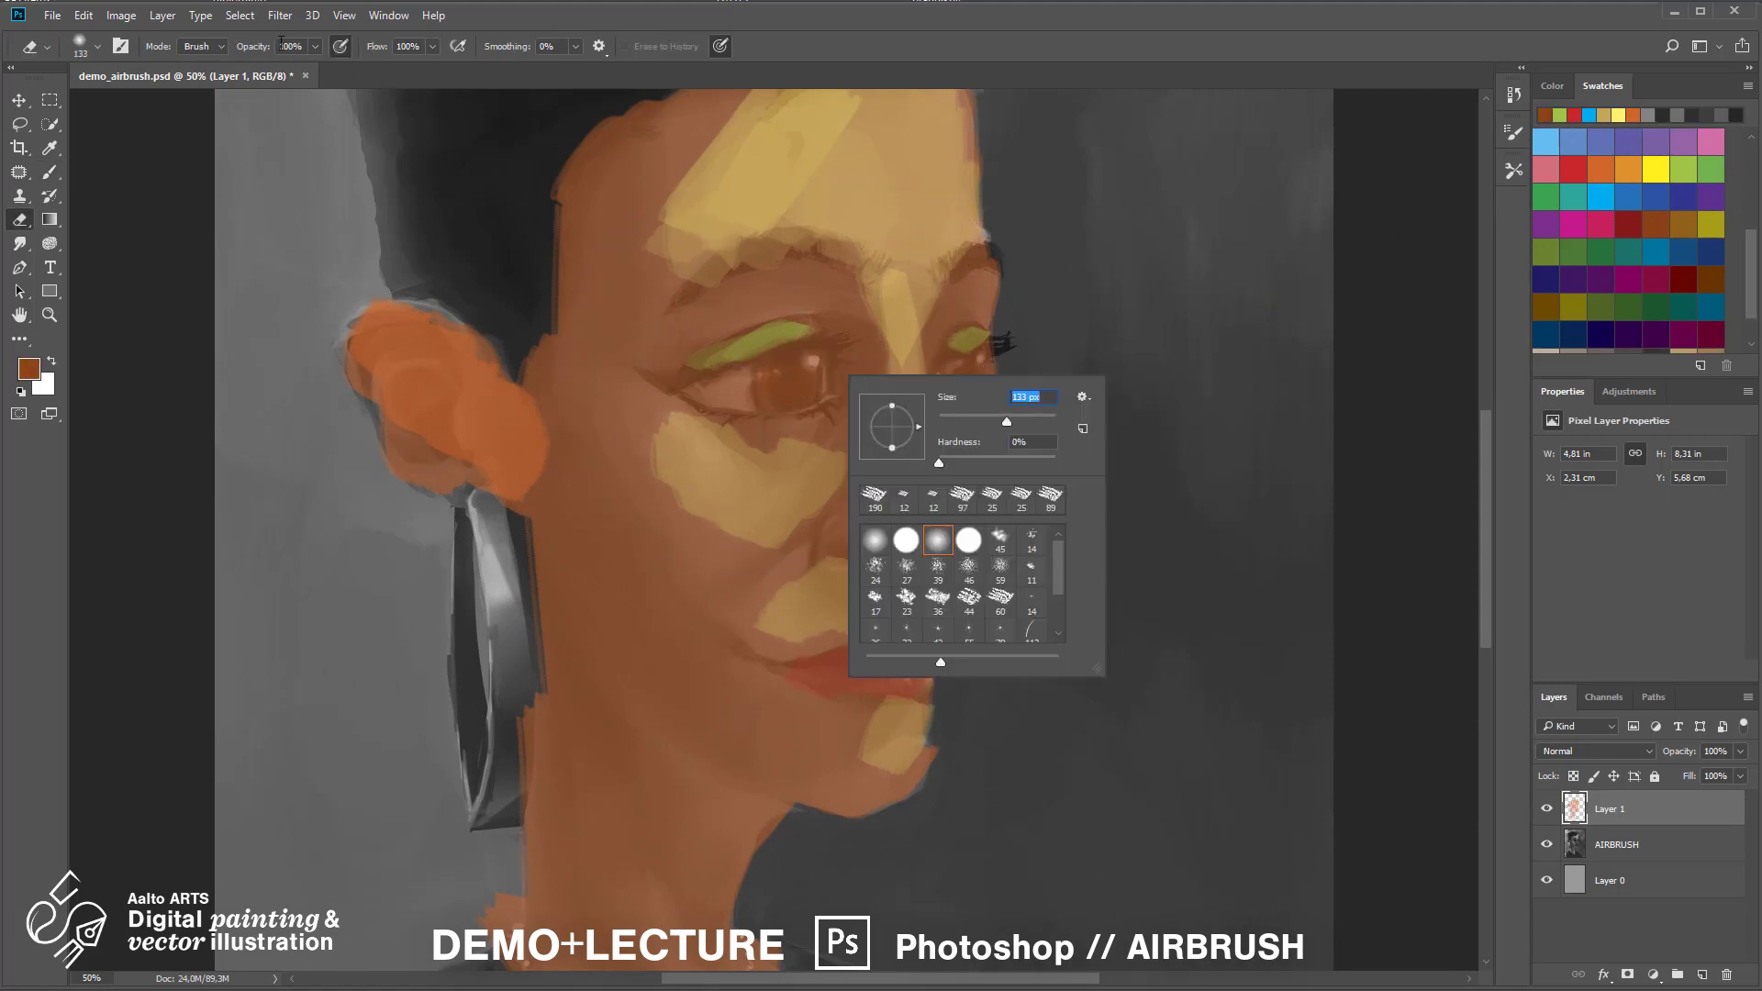
pyautogui.press('Return')
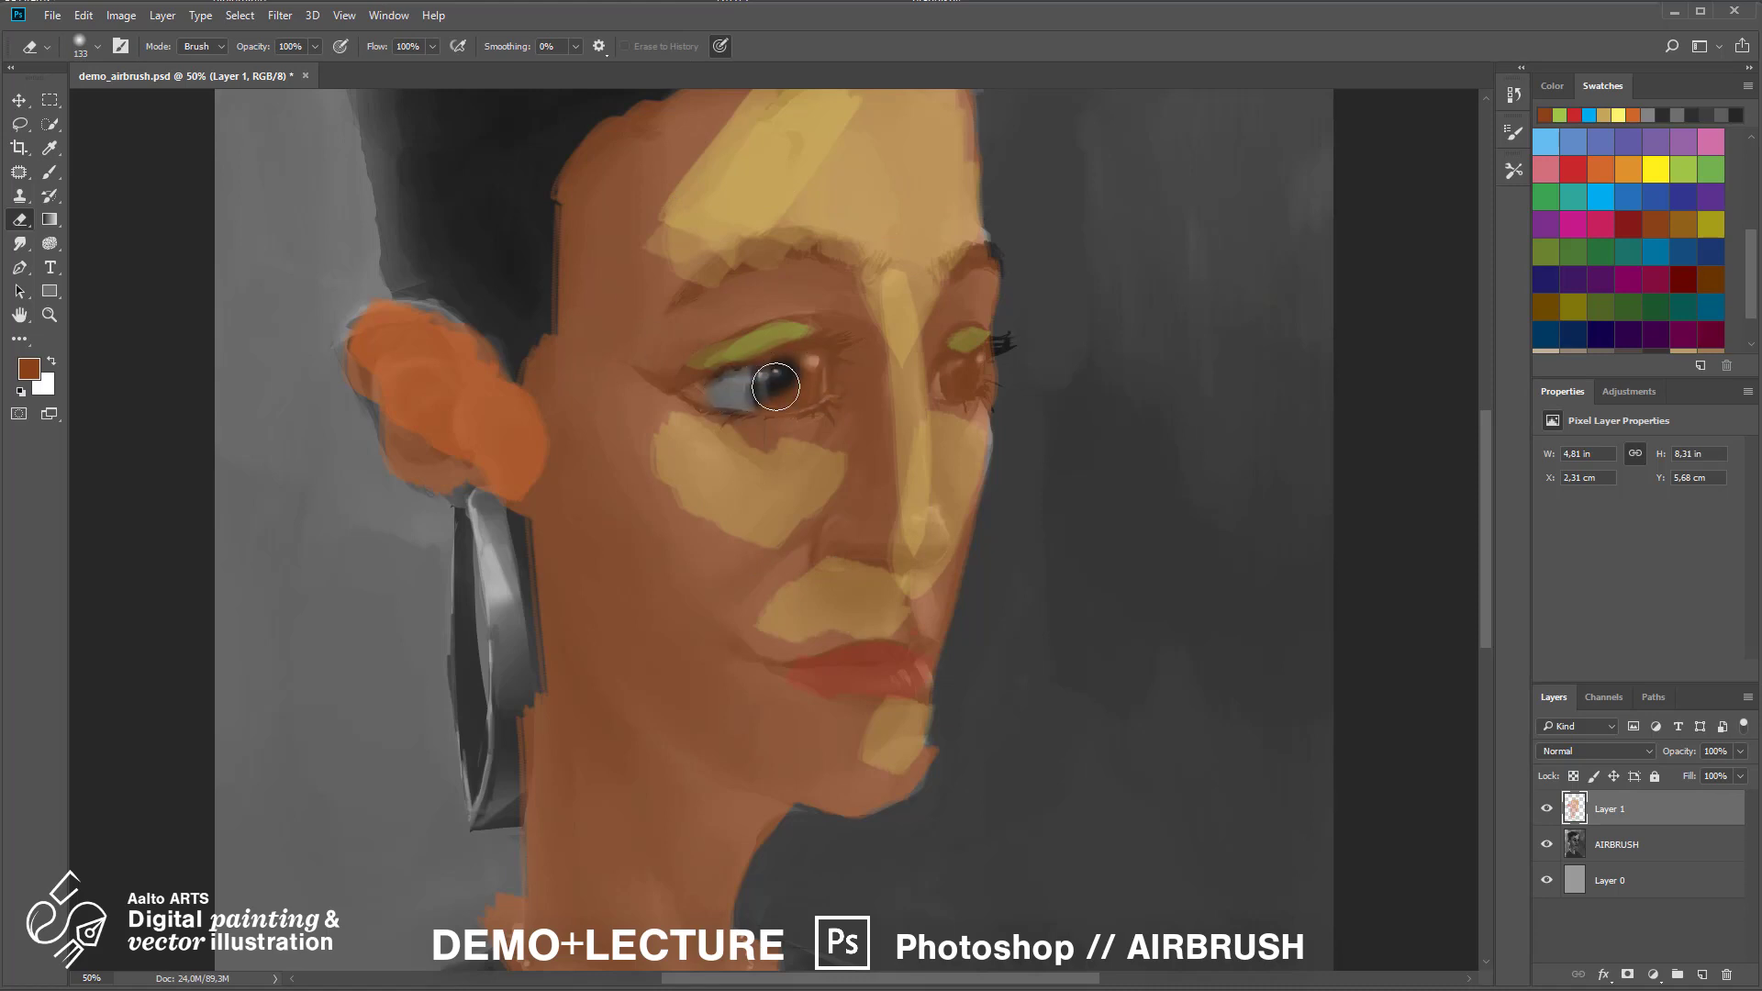
pyautogui.moveTo(775, 386); pyautogui.dragTo(730, 394)
pyautogui.moveTo(943, 375); pyautogui.dragTo(949, 379)
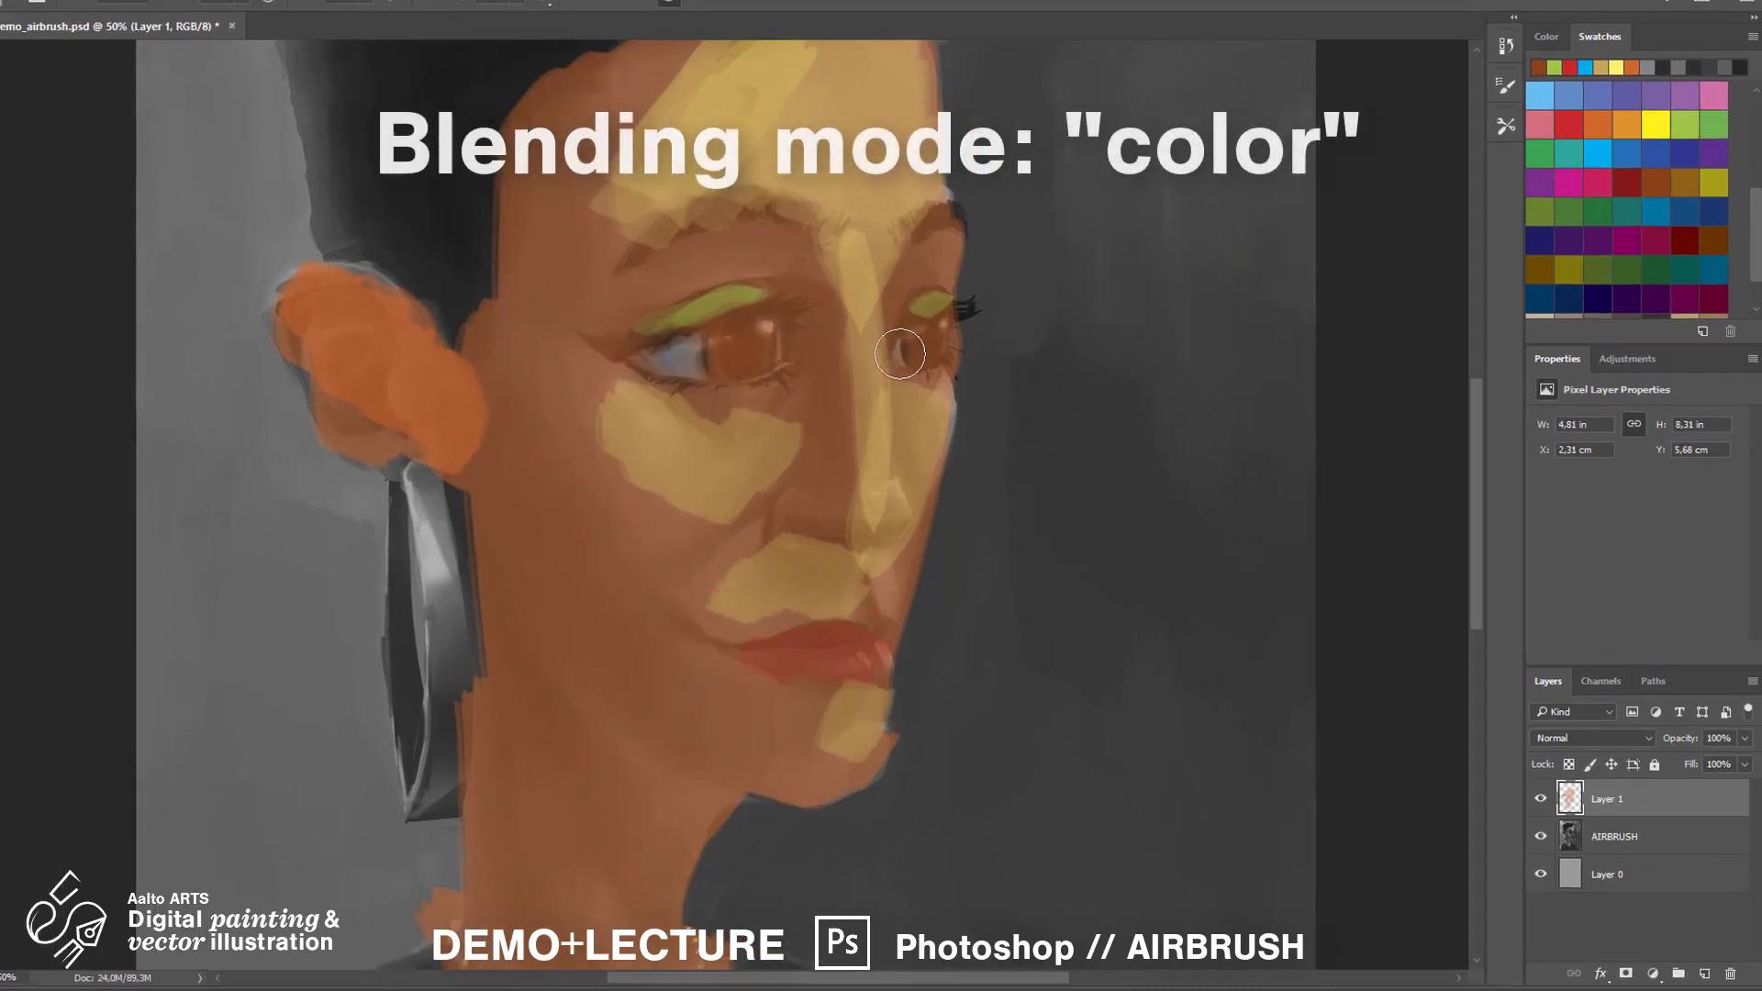
pyautogui.hotkey('ctrl', '-')
pyautogui.hotkey('ctrl', '-')
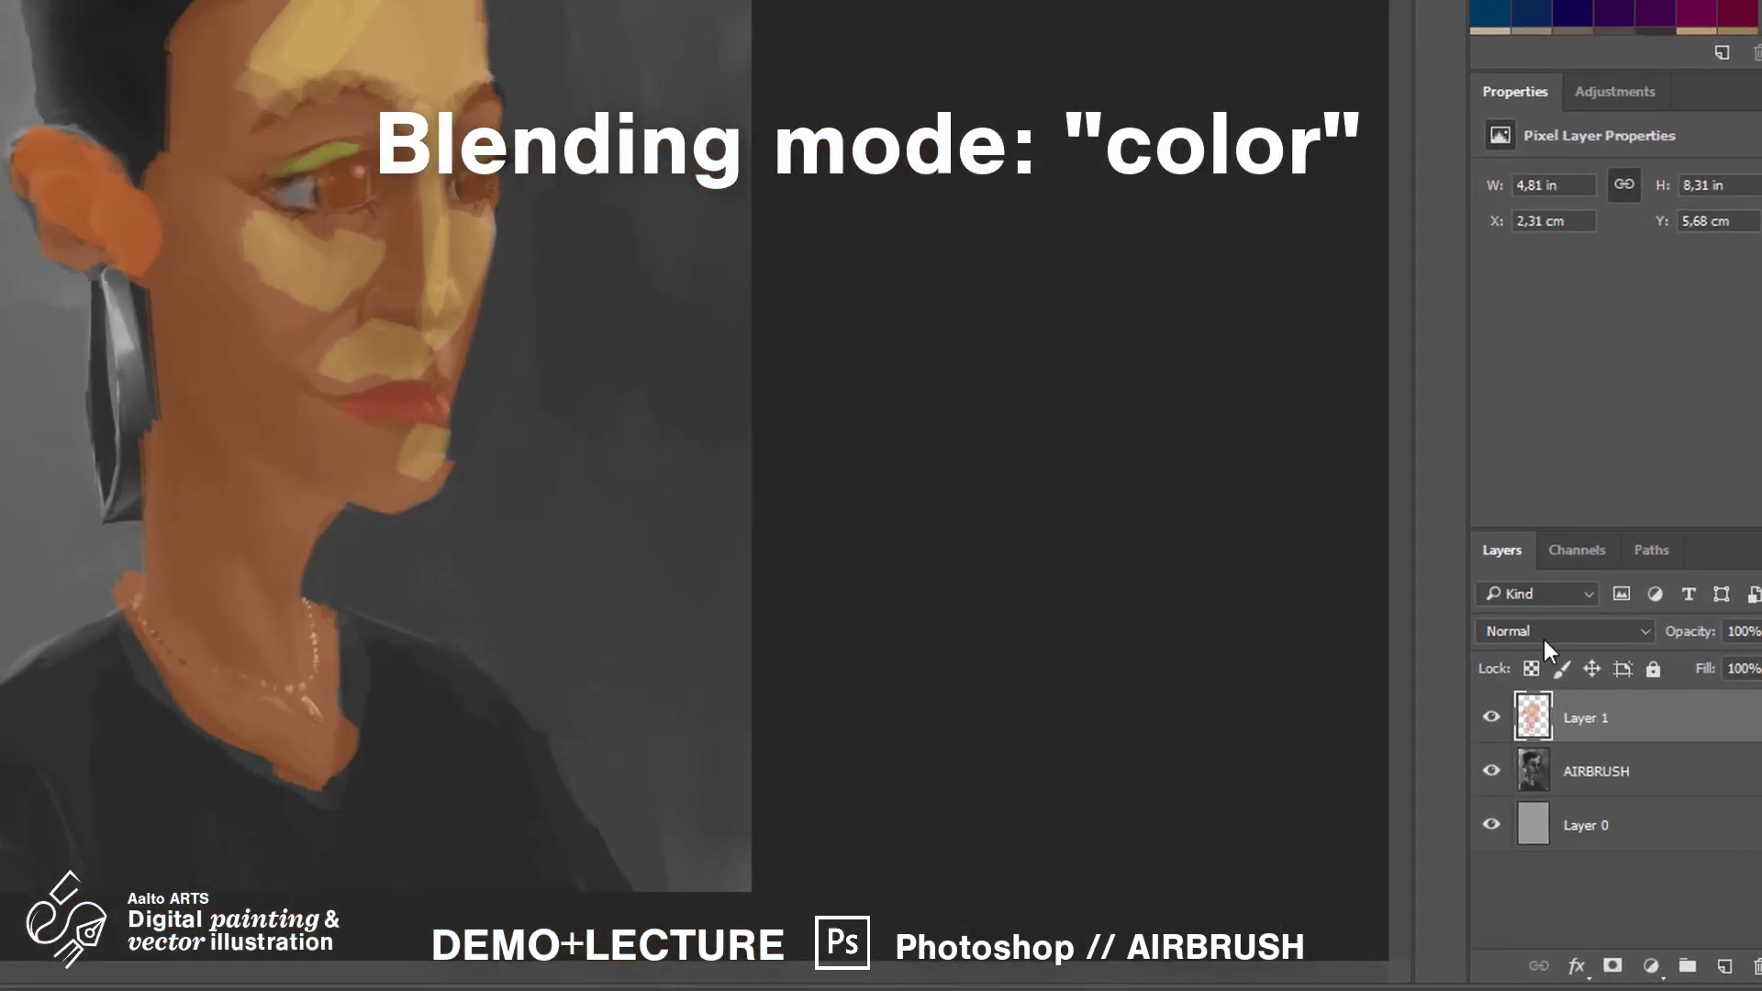
# Set the blending mode of Layer 1 to Color
pyautogui.click(1544, 637)
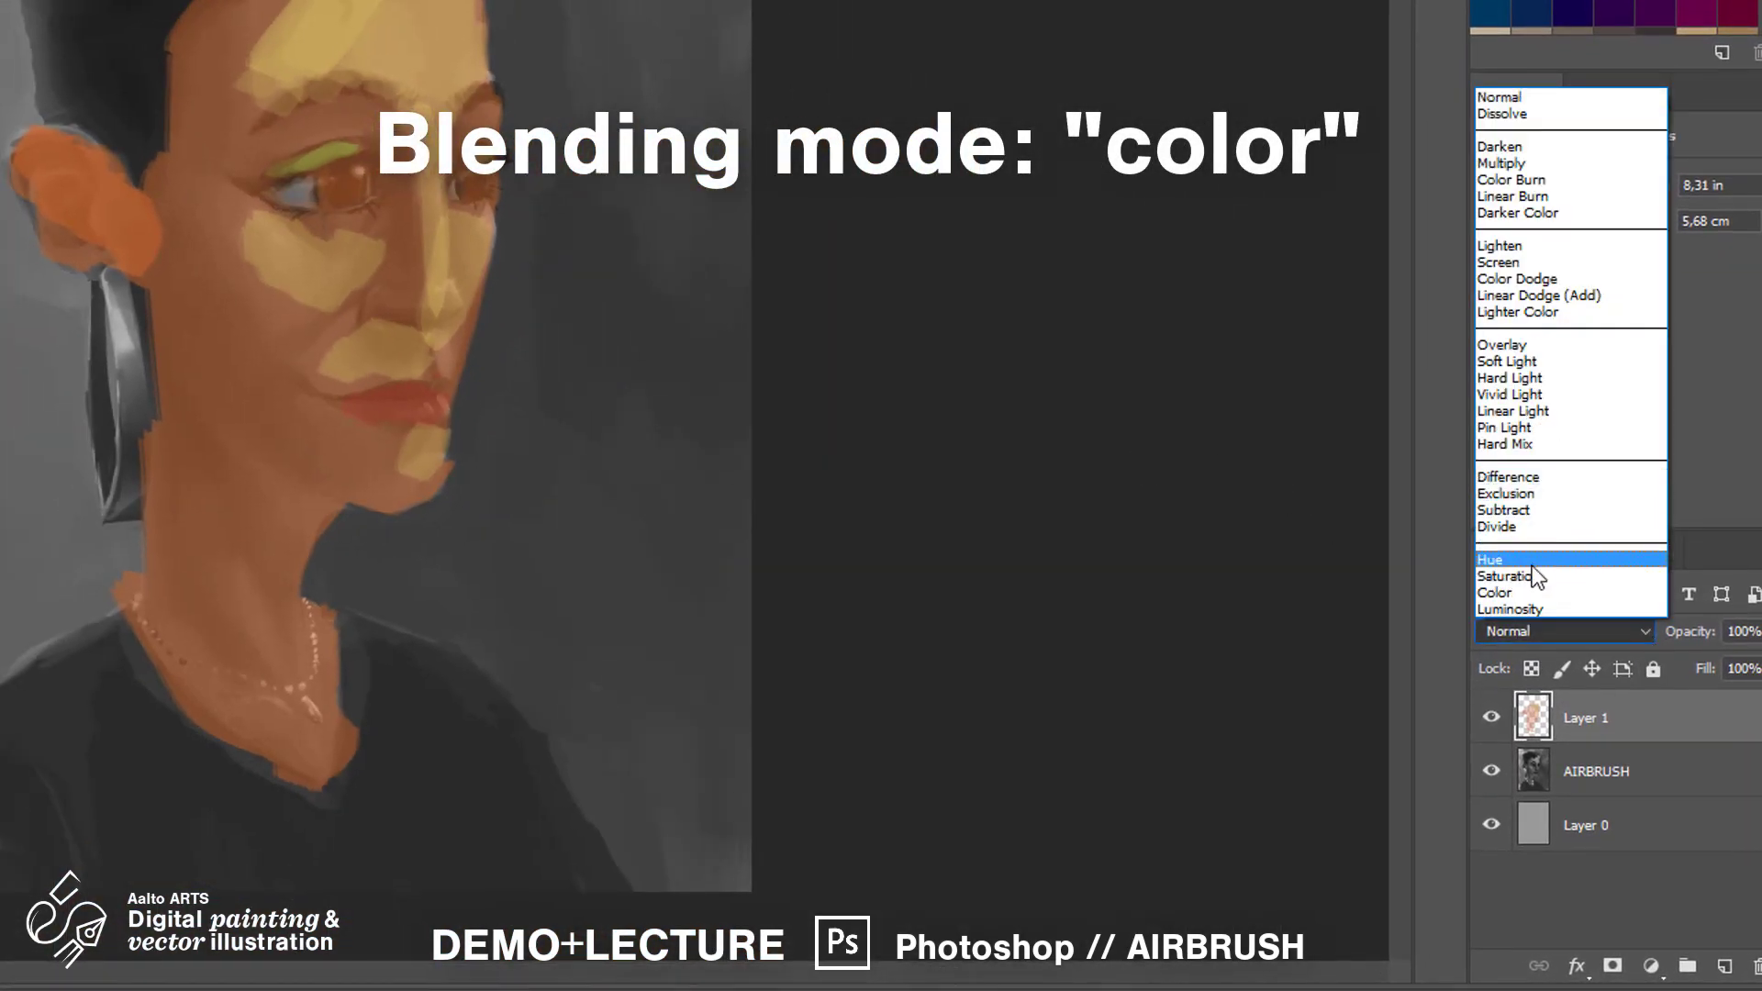
pyautogui.click(1512, 590)
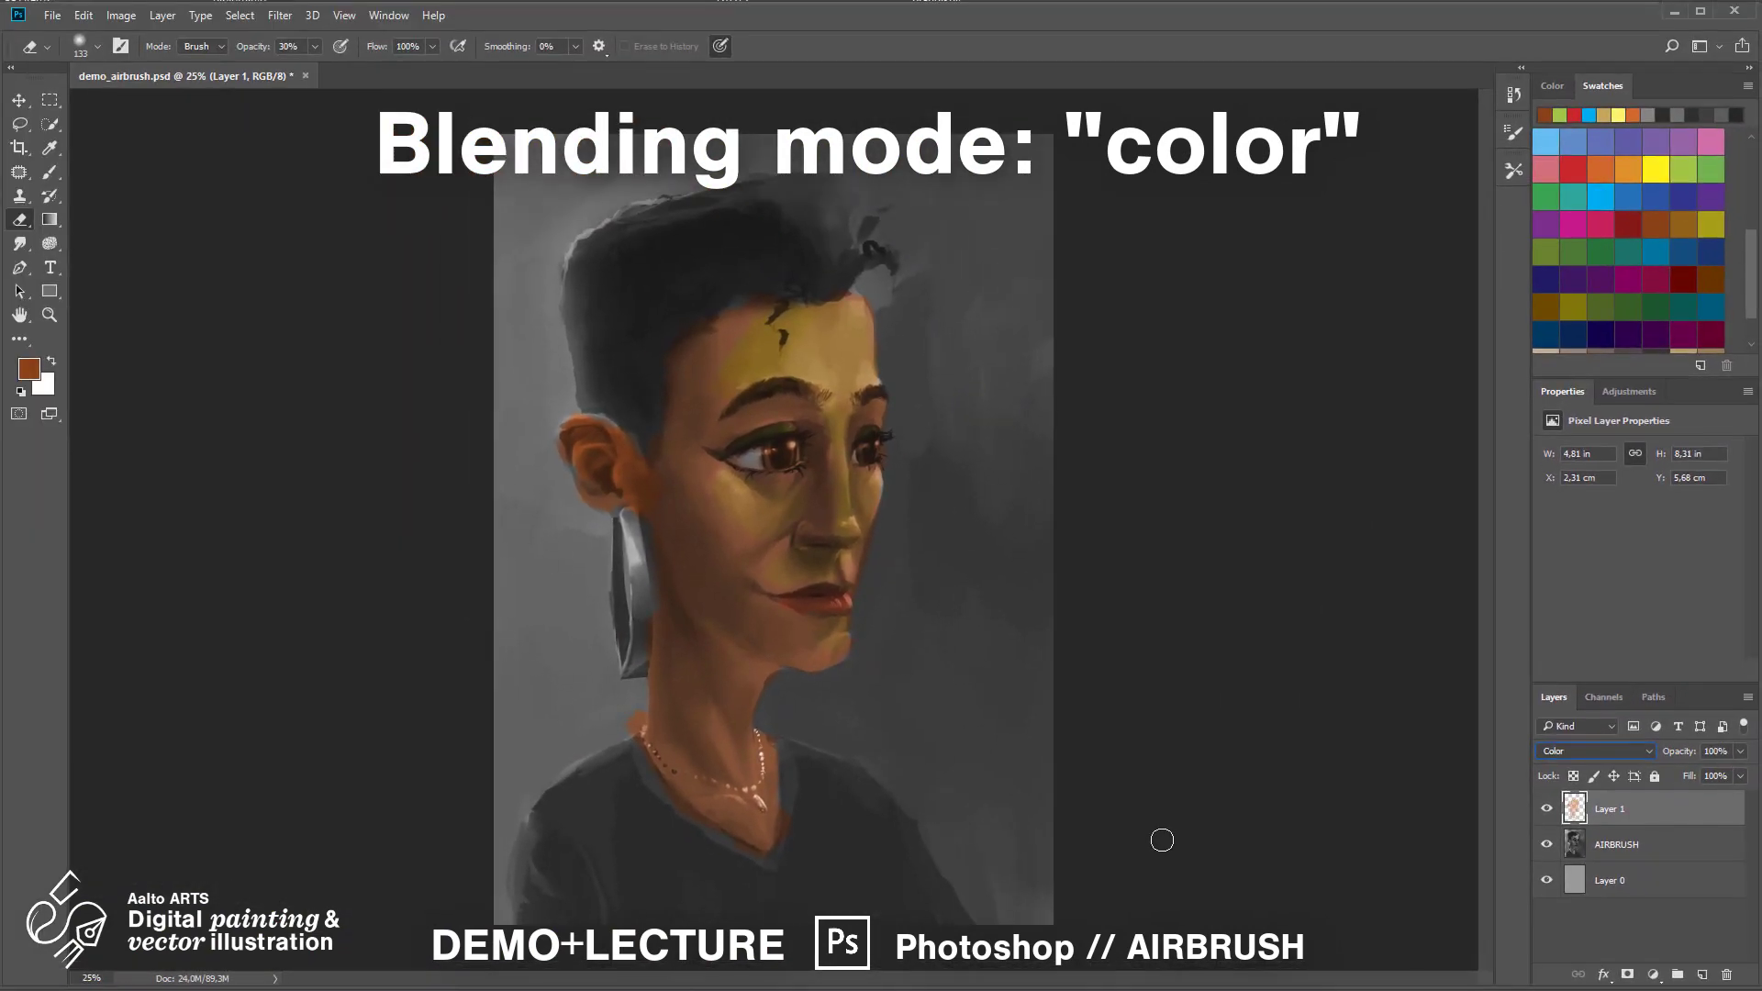
pyautogui.hotkey('ctrl', '+')
pyautogui.hotkey('ctrl', '+')
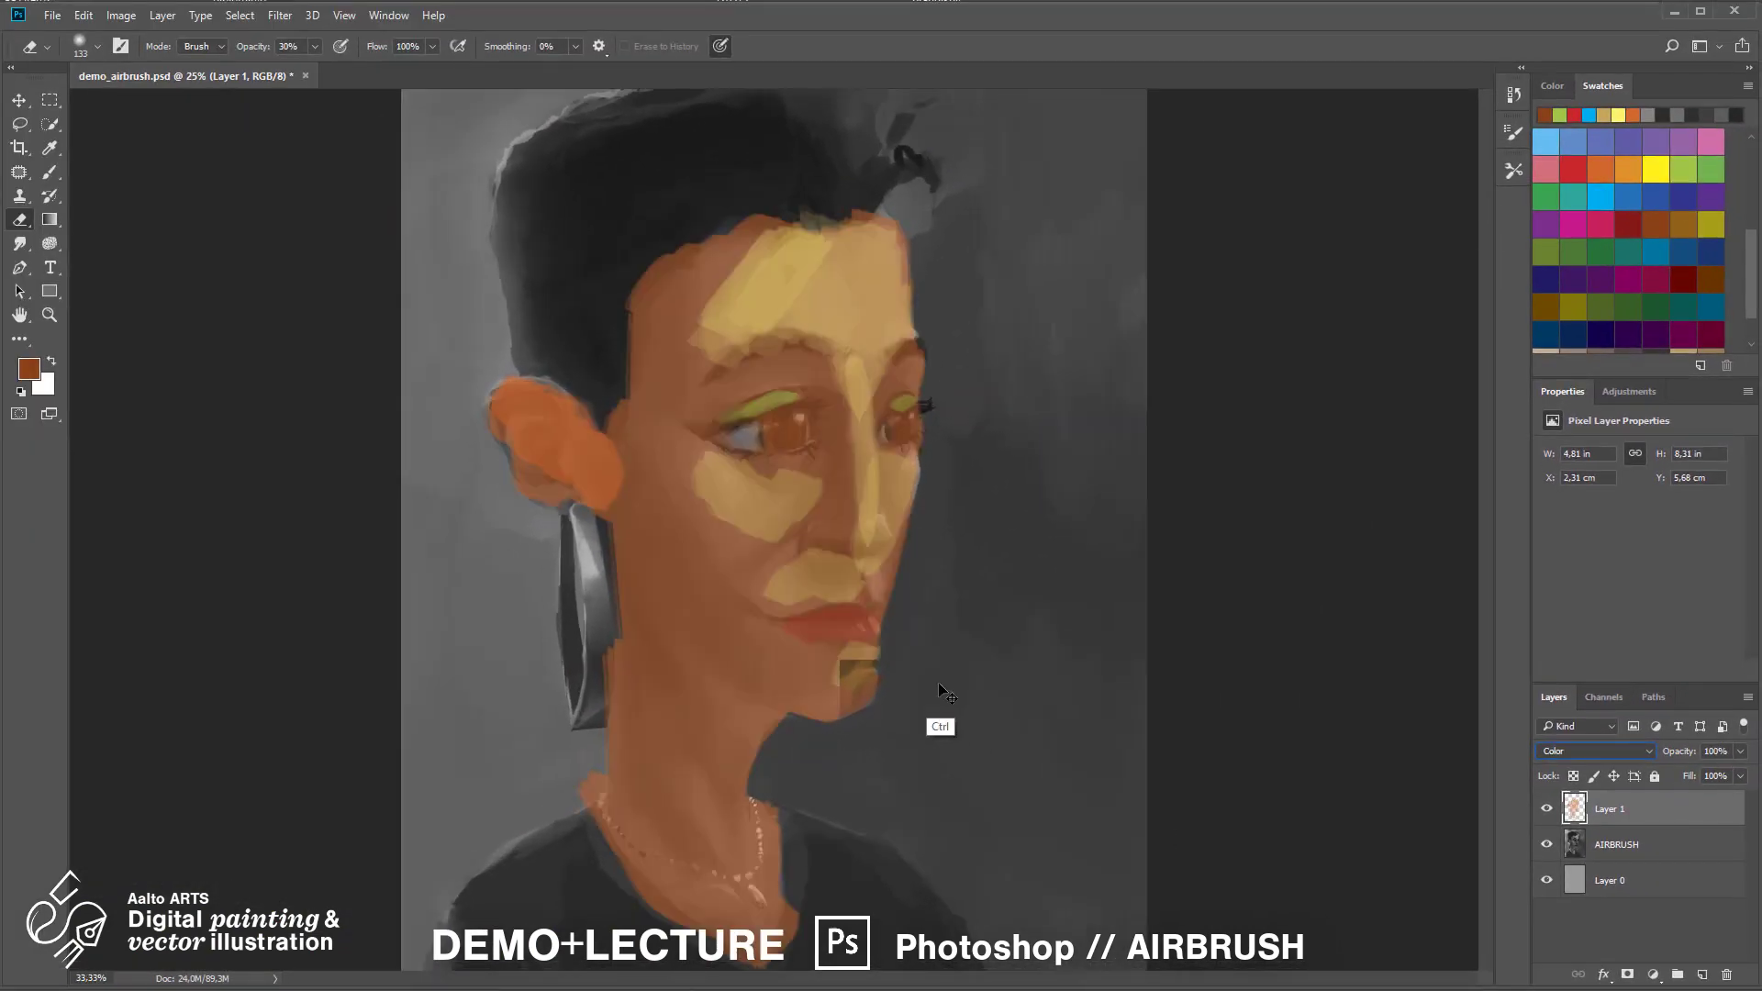
pyautogui.moveTo(863, 742); pyautogui.dragTo(924, 698)
# Strengthen the green on the upper eyelids and blend the nearby skin with sampled browns at 21% opacity
pyautogui.press('b')
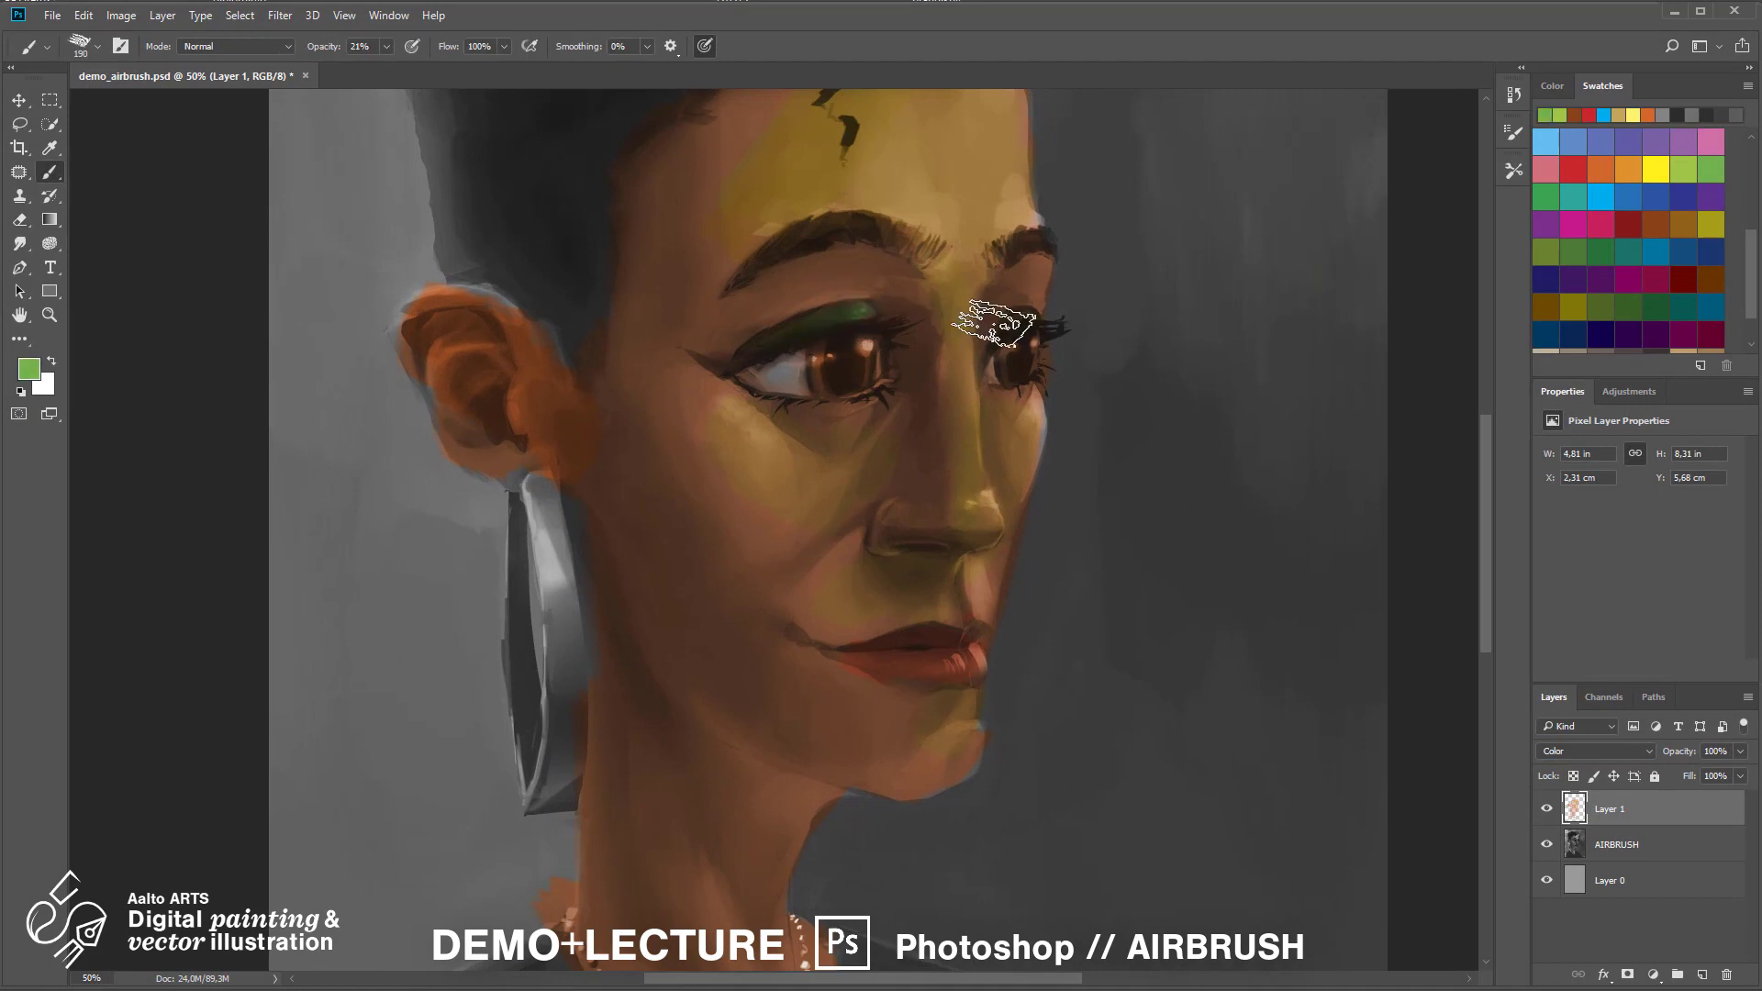
pyautogui.keyDown('alt'); pyautogui.click(703, 400); pyautogui.keyUp('alt')
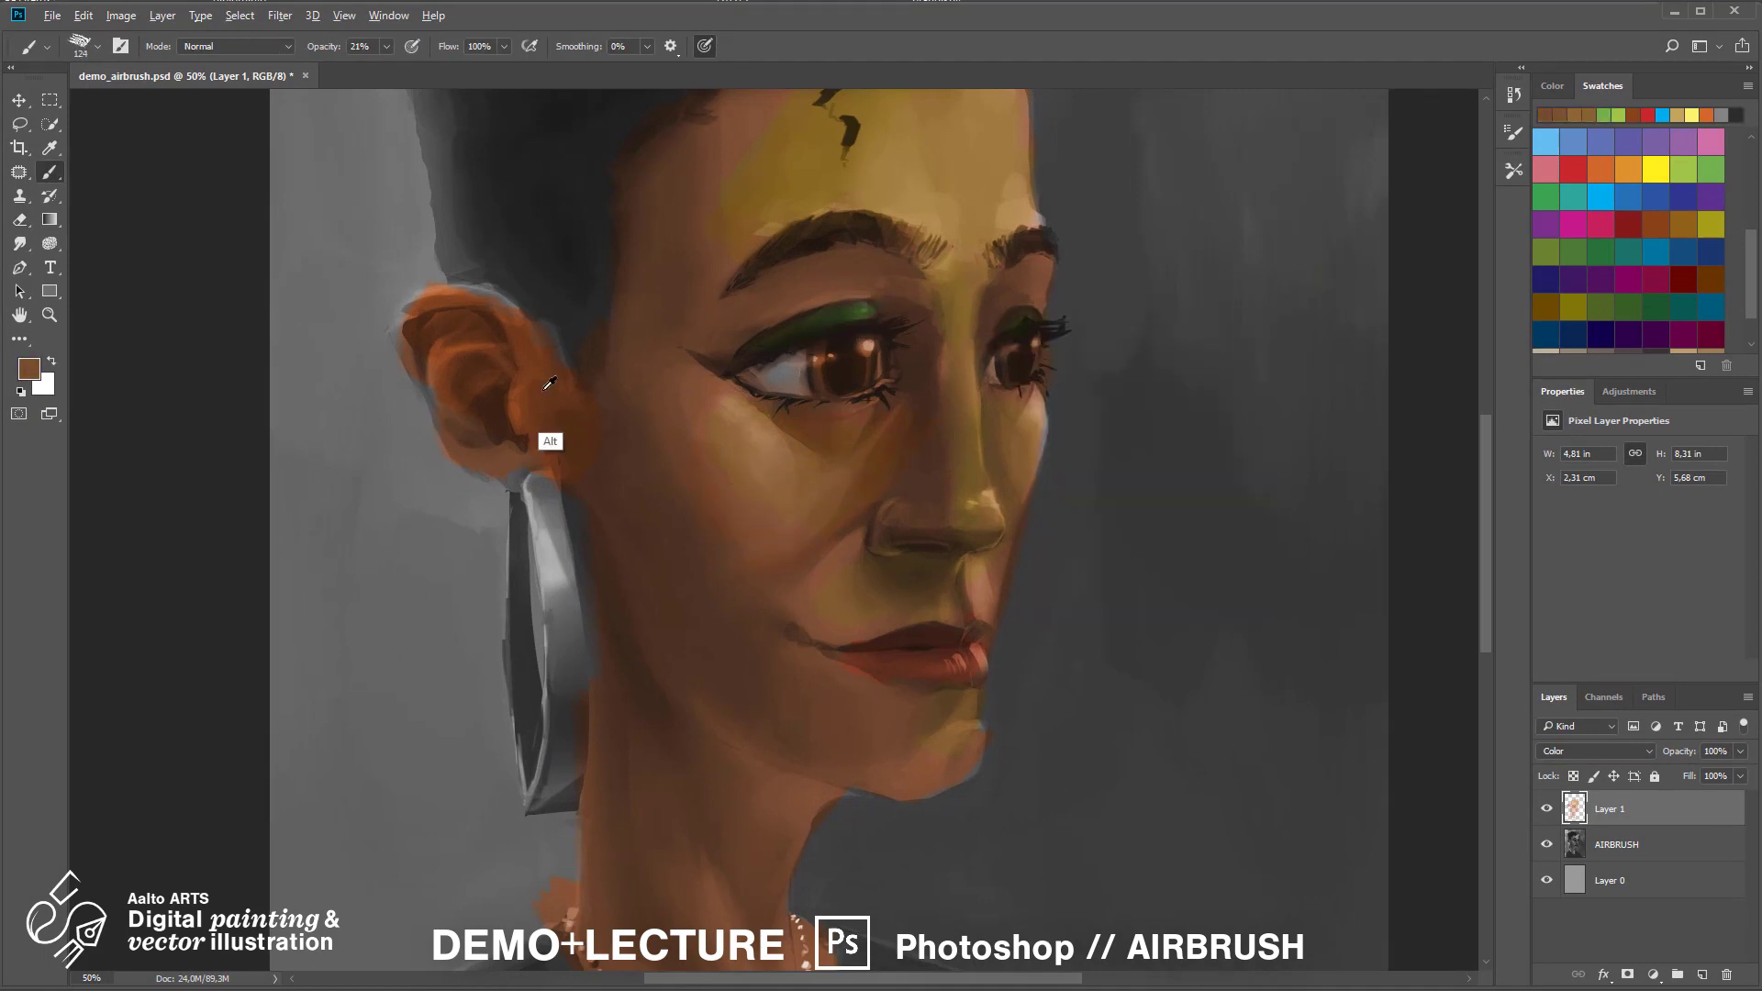
pyautogui.keyDown('alt'); pyautogui.click(606, 408); pyautogui.keyUp('alt')
pyautogui.moveTo(837, 507); pyautogui.dragTo(828, 589)
# Glaze yellow and orange over the forehead and nose with a soft round 291 px brush at 10% opacity
pyautogui.rightClick(760, 495)
pyautogui.doubleClick(790, 657)
pyautogui.click(1655, 169)
pyautogui.moveTo(786, 177); pyautogui.dragTo(955, 238)
pyautogui.click(1628, 168)
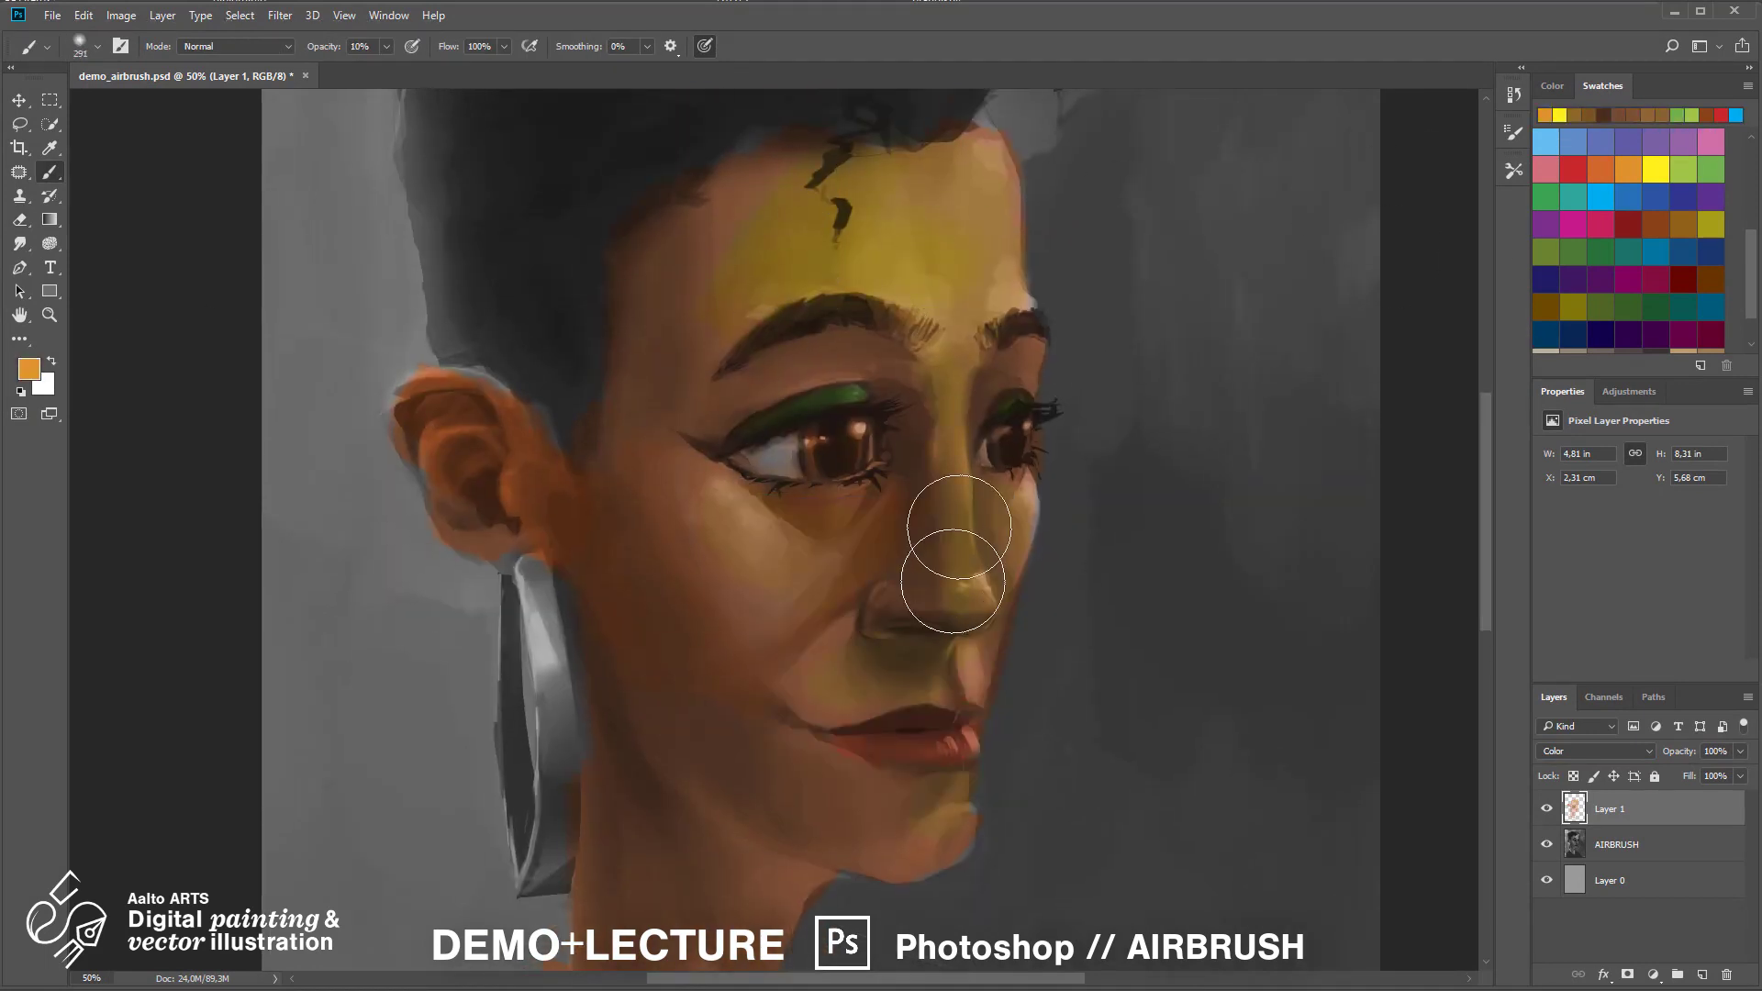
pyautogui.moveTo(1751, 275); pyautogui.dragTo(1751, 188)
pyautogui.click(1572, 141)
pyautogui.moveTo(955, 514); pyautogui.dragTo(928, 570)
pyautogui.moveTo(757, 253); pyautogui.dragTo(862, 202)
pyautogui.moveTo(1750, 188); pyautogui.dragTo(1751, 268)
# Glaze orange over the forehead, nose, cheek, neck and ear with broad soft strokes
pyautogui.click(1601, 187)
pyautogui.moveTo(740, 218); pyautogui.dragTo(944, 184)
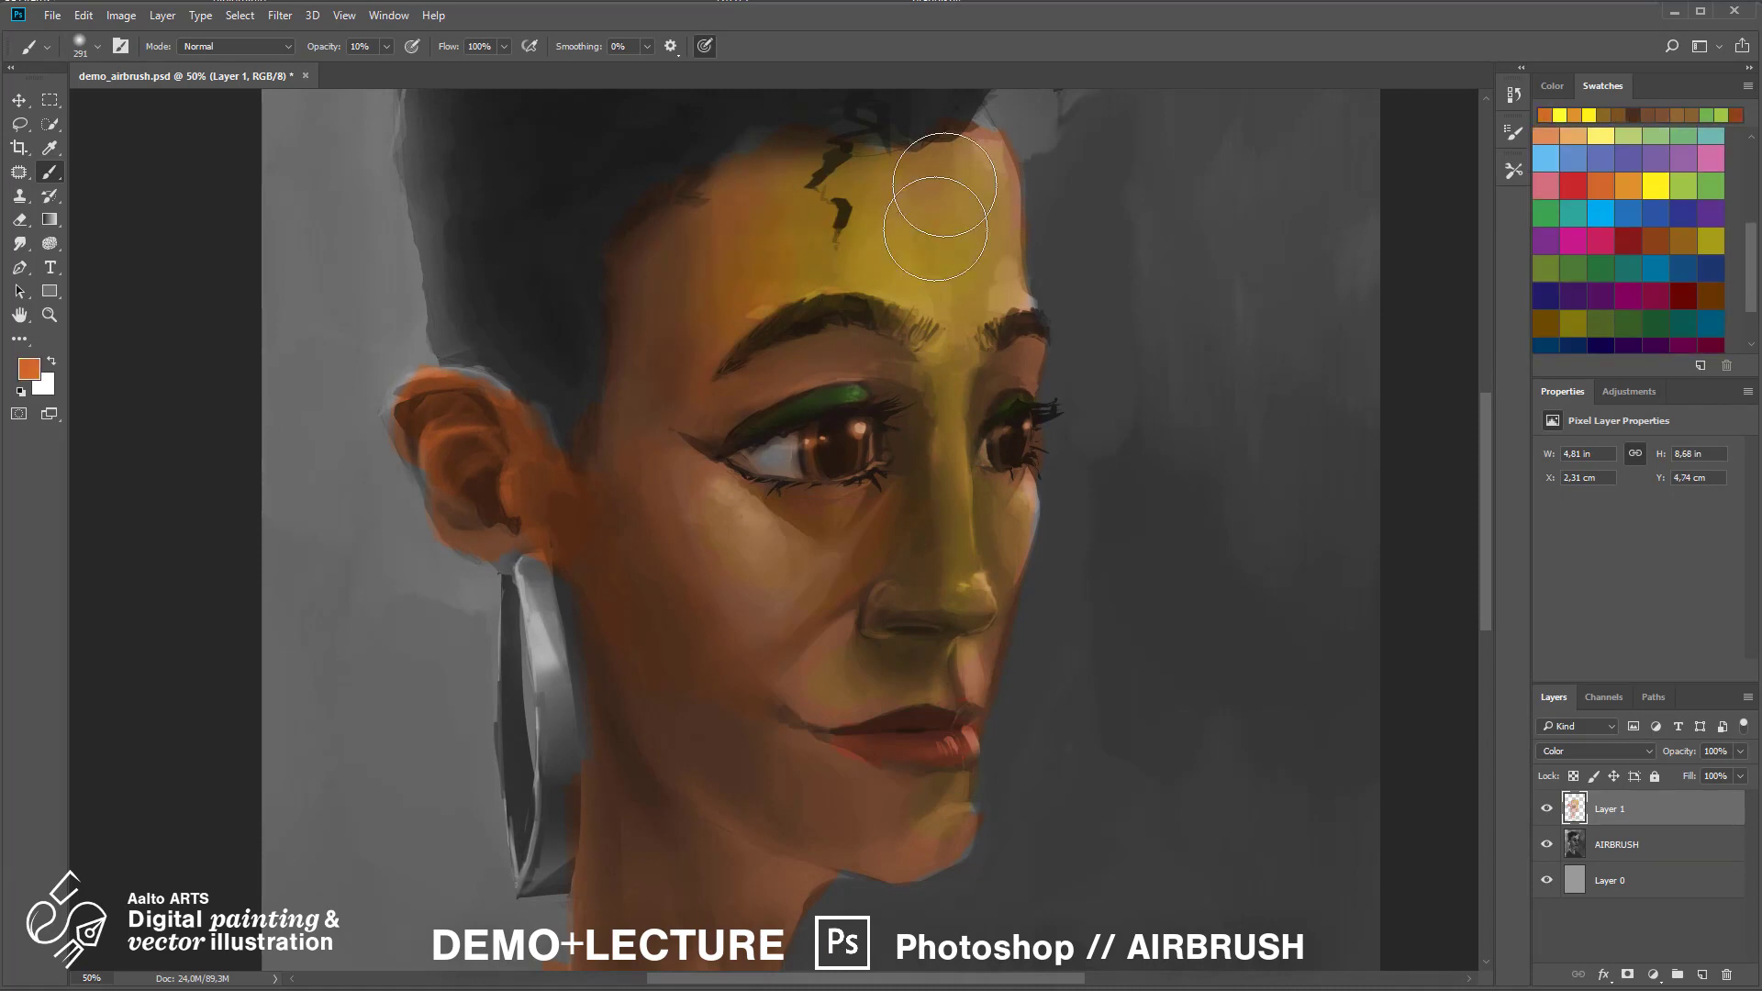
pyautogui.press('7')
pyautogui.moveTo(908, 649); pyautogui.dragTo(757, 550)
pyautogui.moveTo(952, 460); pyautogui.dragTo(903, 640)
pyautogui.moveTo(725, 707); pyautogui.dragTo(740, 386)
pyautogui.moveTo(741, 385); pyautogui.dragTo(716, 573)
pyautogui.moveTo(502, 238)
pyautogui.mouseDown()
pyautogui.moveTo(466, 482)
pyautogui.moveTo(400, 339)
pyautogui.mouseUp()
pyautogui.moveTo(805, 239); pyautogui.dragTo(675, 344)
# Tint the lips red and the chest reddish brown with the brush at 30% opacity
pyautogui.click(1573, 186)
pyautogui.press('3')
pyautogui.moveTo(761, 720)
pyautogui.mouseDown()
pyautogui.moveTo(807, 724)
pyautogui.moveTo(823, 388)
pyautogui.mouseUp()
pyautogui.click(1656, 241)
pyautogui.moveTo(727, 840); pyautogui.dragTo(785, 746)
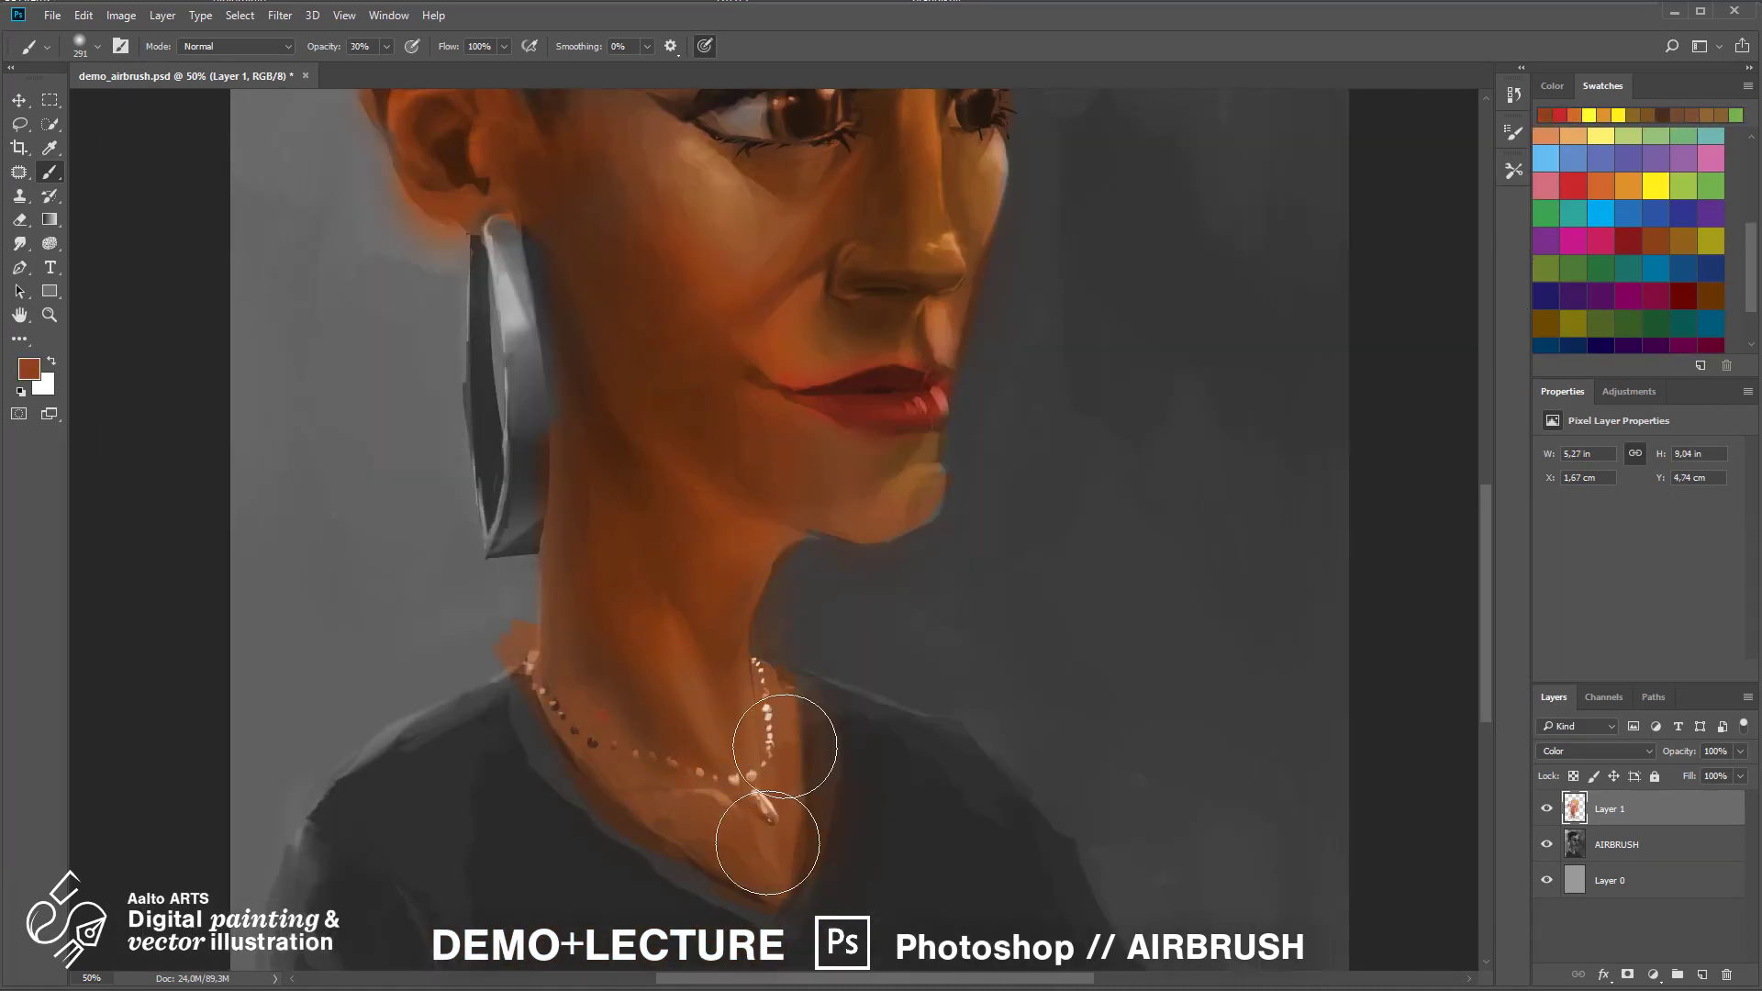
# Warm the cheek and ear with orange and red glazes at 10% opacity
pyautogui.hotkey('ctrl', '-')
pyautogui.hotkey('ctrl', '-')
pyautogui.click(1600, 186)
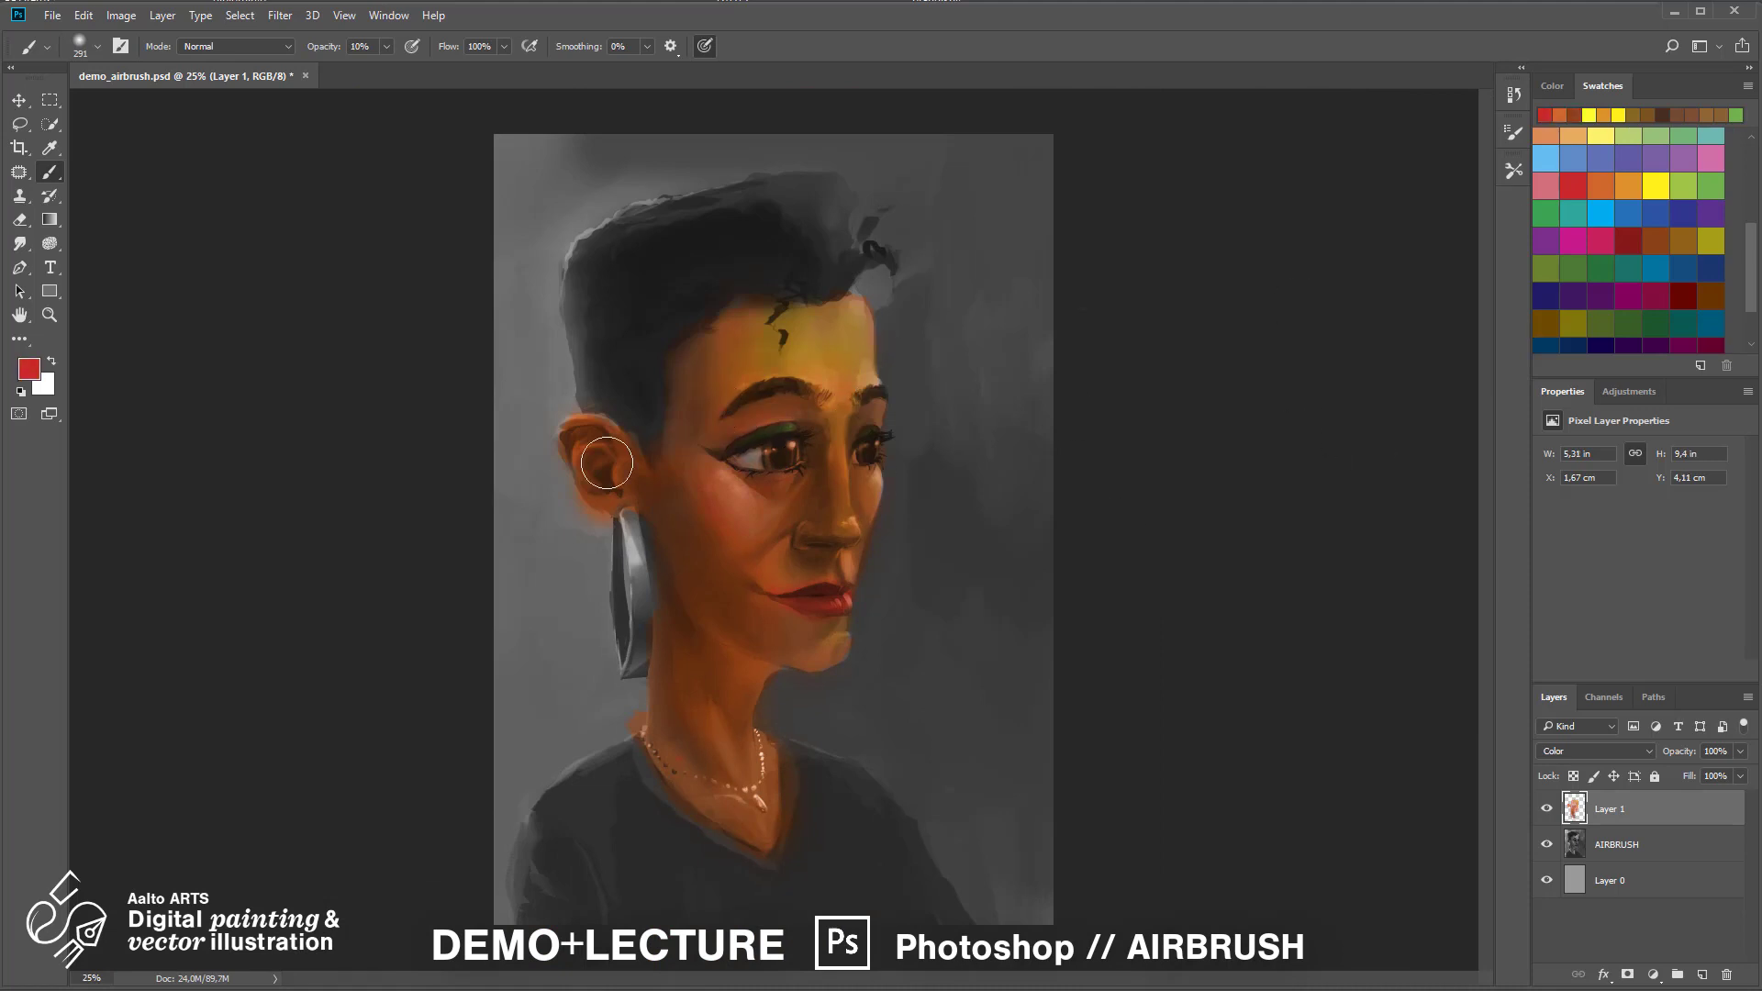
# Glaze teal over the grey background and the shirt
pyautogui.click(1632, 263)
pyautogui.moveTo(570, 747); pyautogui.dragTo(598, 791)
pyautogui.moveTo(871, 655)
pyautogui.mouseDown()
pyautogui.moveTo(936, 382)
pyautogui.moveTo(543, 857)
pyautogui.mouseUp()
# Add blue rim light along the hair and shoulder edges, and tint the hair brown with the brush at 20% opacity
pyautogui.click(1655, 268)
pyautogui.moveTo(725, 188); pyautogui.dragTo(609, 226)
pyautogui.moveTo(550, 790)
pyautogui.mouseDown()
pyautogui.moveTo(594, 767)
pyautogui.moveTo(639, 698)
pyautogui.mouseUp()
pyautogui.press('2')
pyautogui.keyDown('alt'); pyautogui.click(661, 235); pyautogui.keyUp('alt')
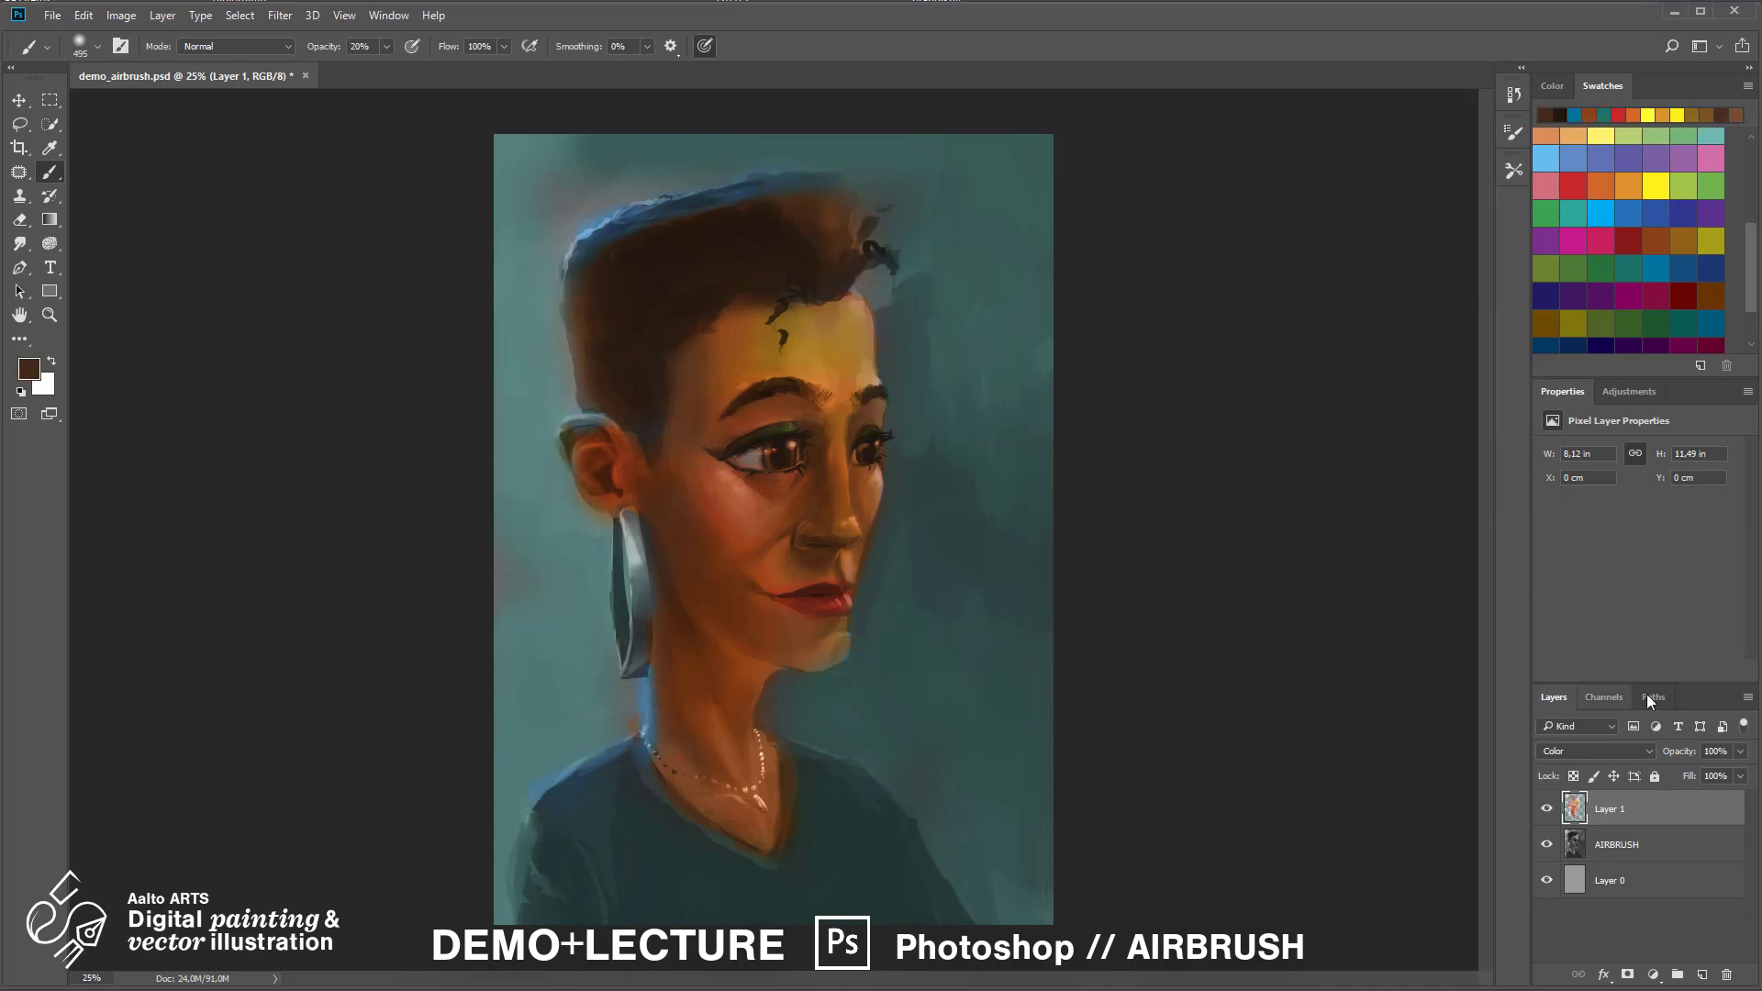
# Glaze purple over the shirt at 20% opacity and pick up light blue for the rim colour
pyautogui.hotkey('ctrl', '+')
pyautogui.hotkey('ctrl', '+')
pyautogui.hotkey('ctrl', '-')
pyautogui.hotkey('ctrl', '-')
pyautogui.hotkey('ctrl', '-')
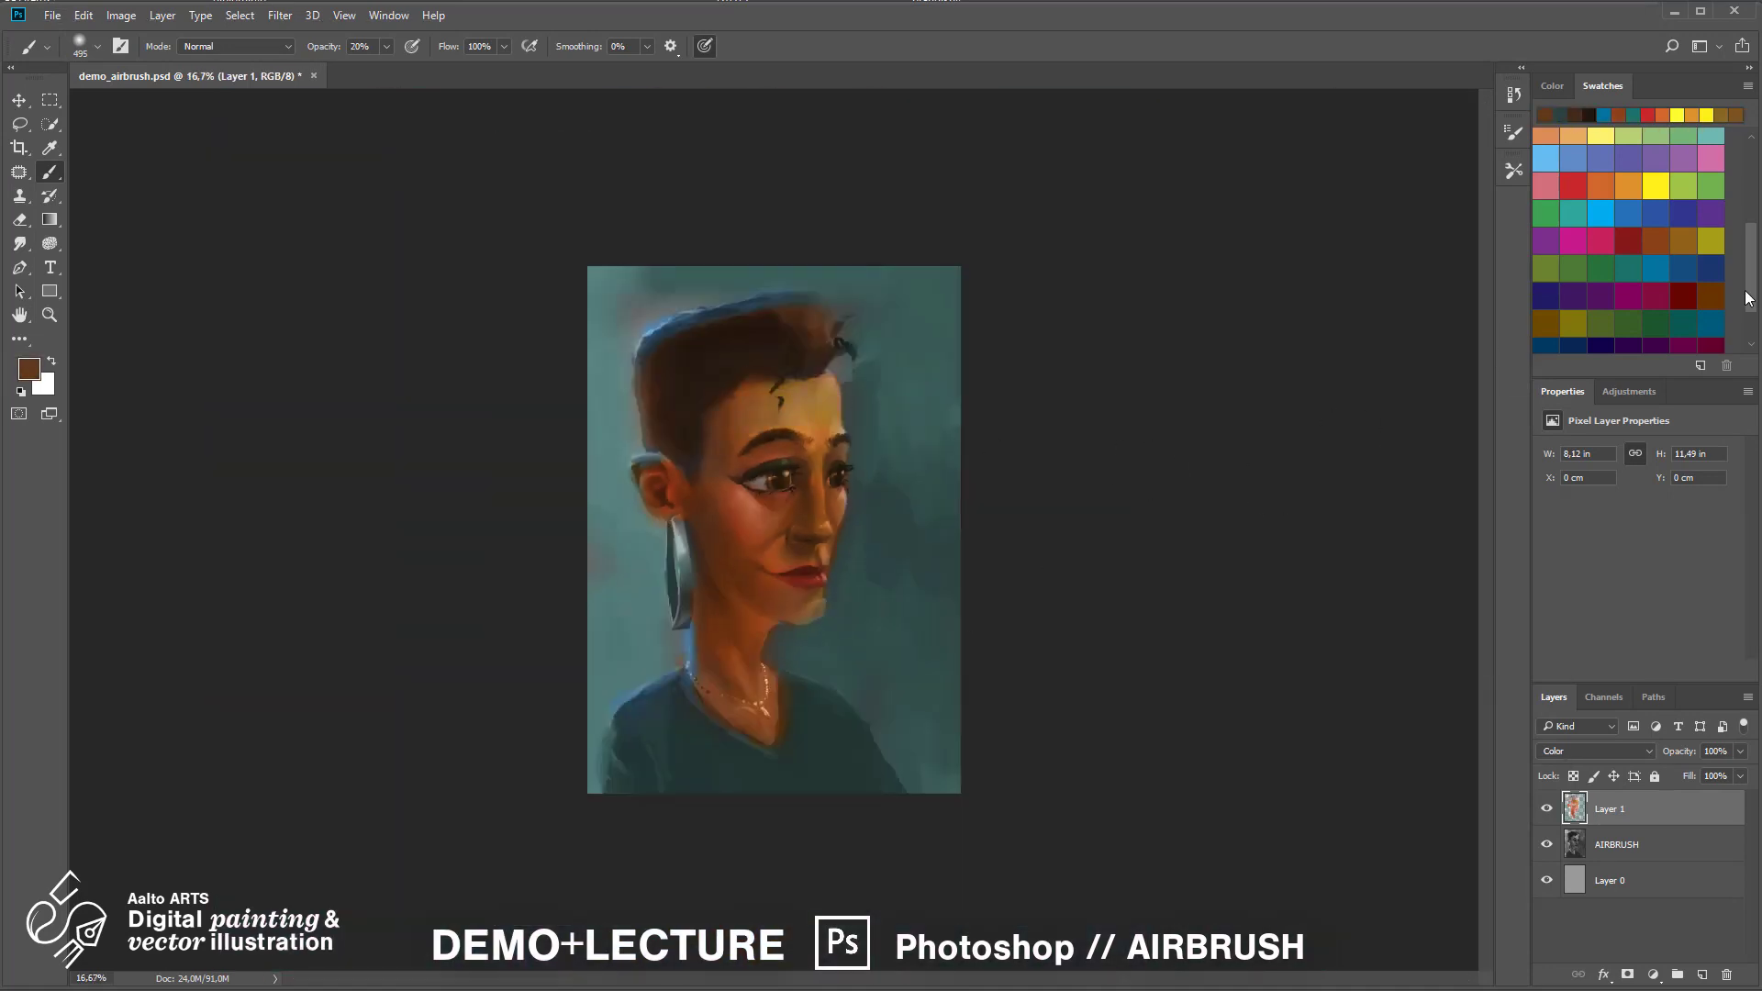
pyautogui.click(1572, 295)
pyautogui.moveTo(658, 737); pyautogui.dragTo(853, 743)
pyautogui.keyDown('alt'); pyautogui.click(691, 667); pyautogui.keyUp('alt')
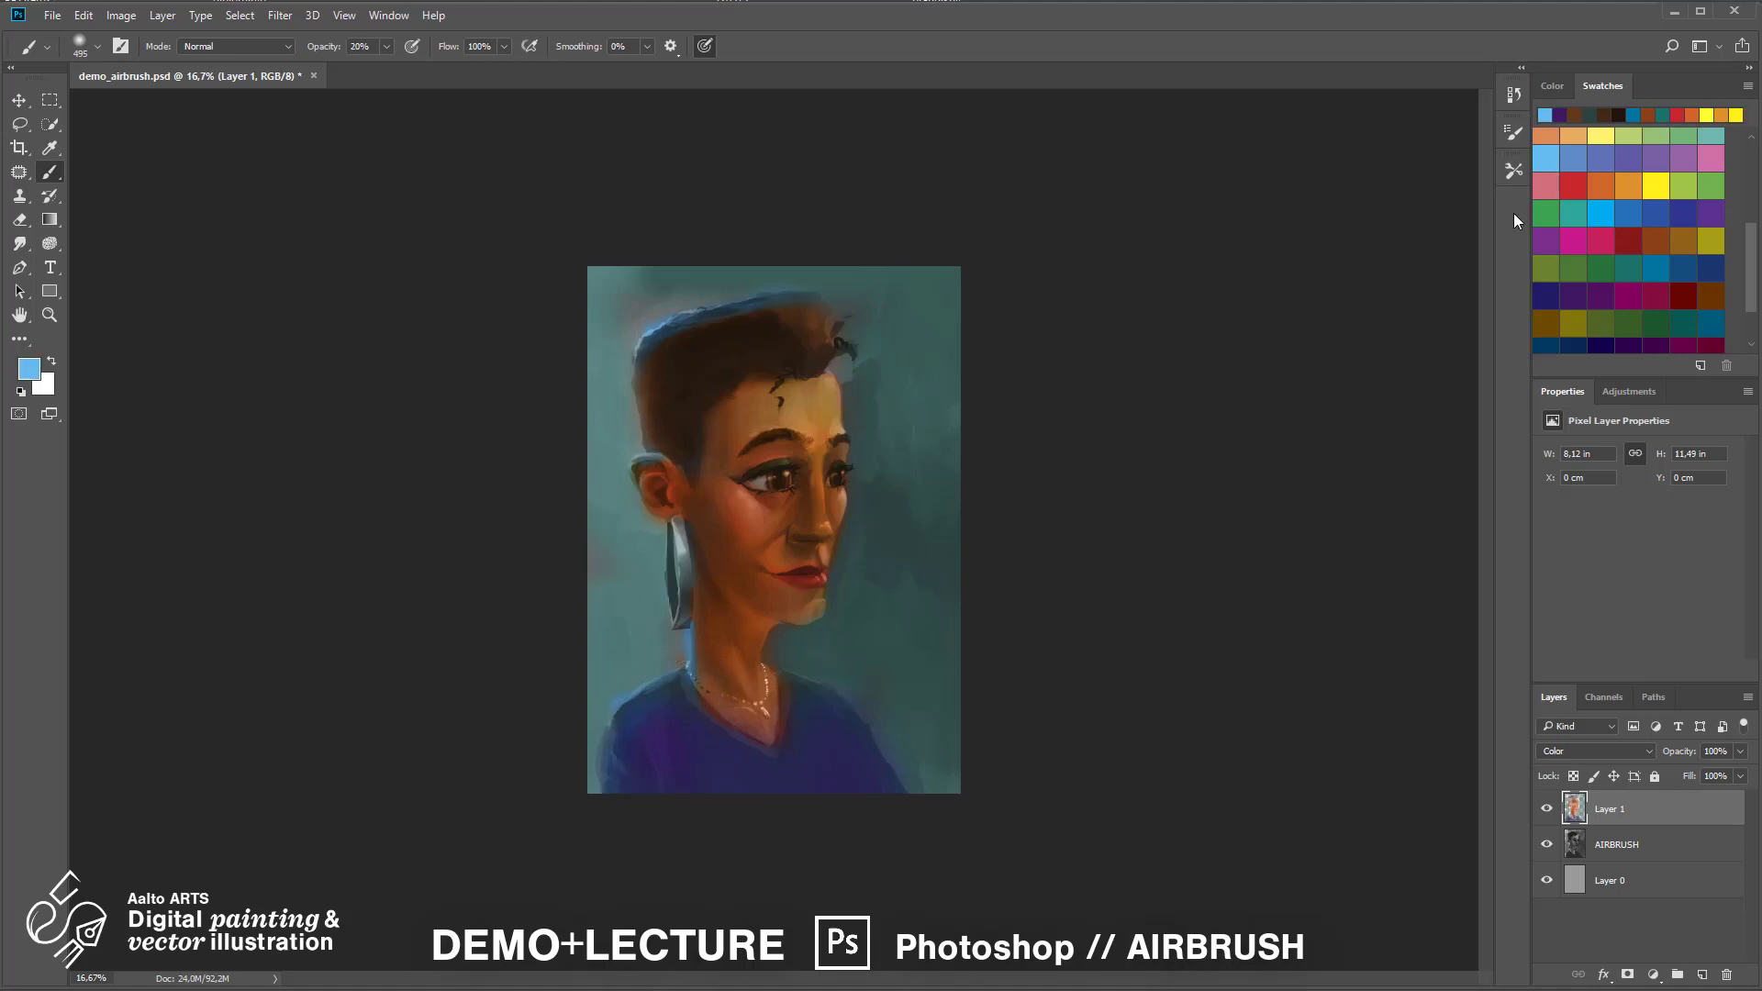
# Tint the hoop earring yellow and glaze green over the background, mainly in front of the face
pyautogui.click(1655, 185)
pyautogui.moveTo(683, 560); pyautogui.dragTo(690, 573)
pyautogui.hotkey('ctrl', '+')
pyautogui.click(1710, 240)
pyautogui.click(1573, 268)
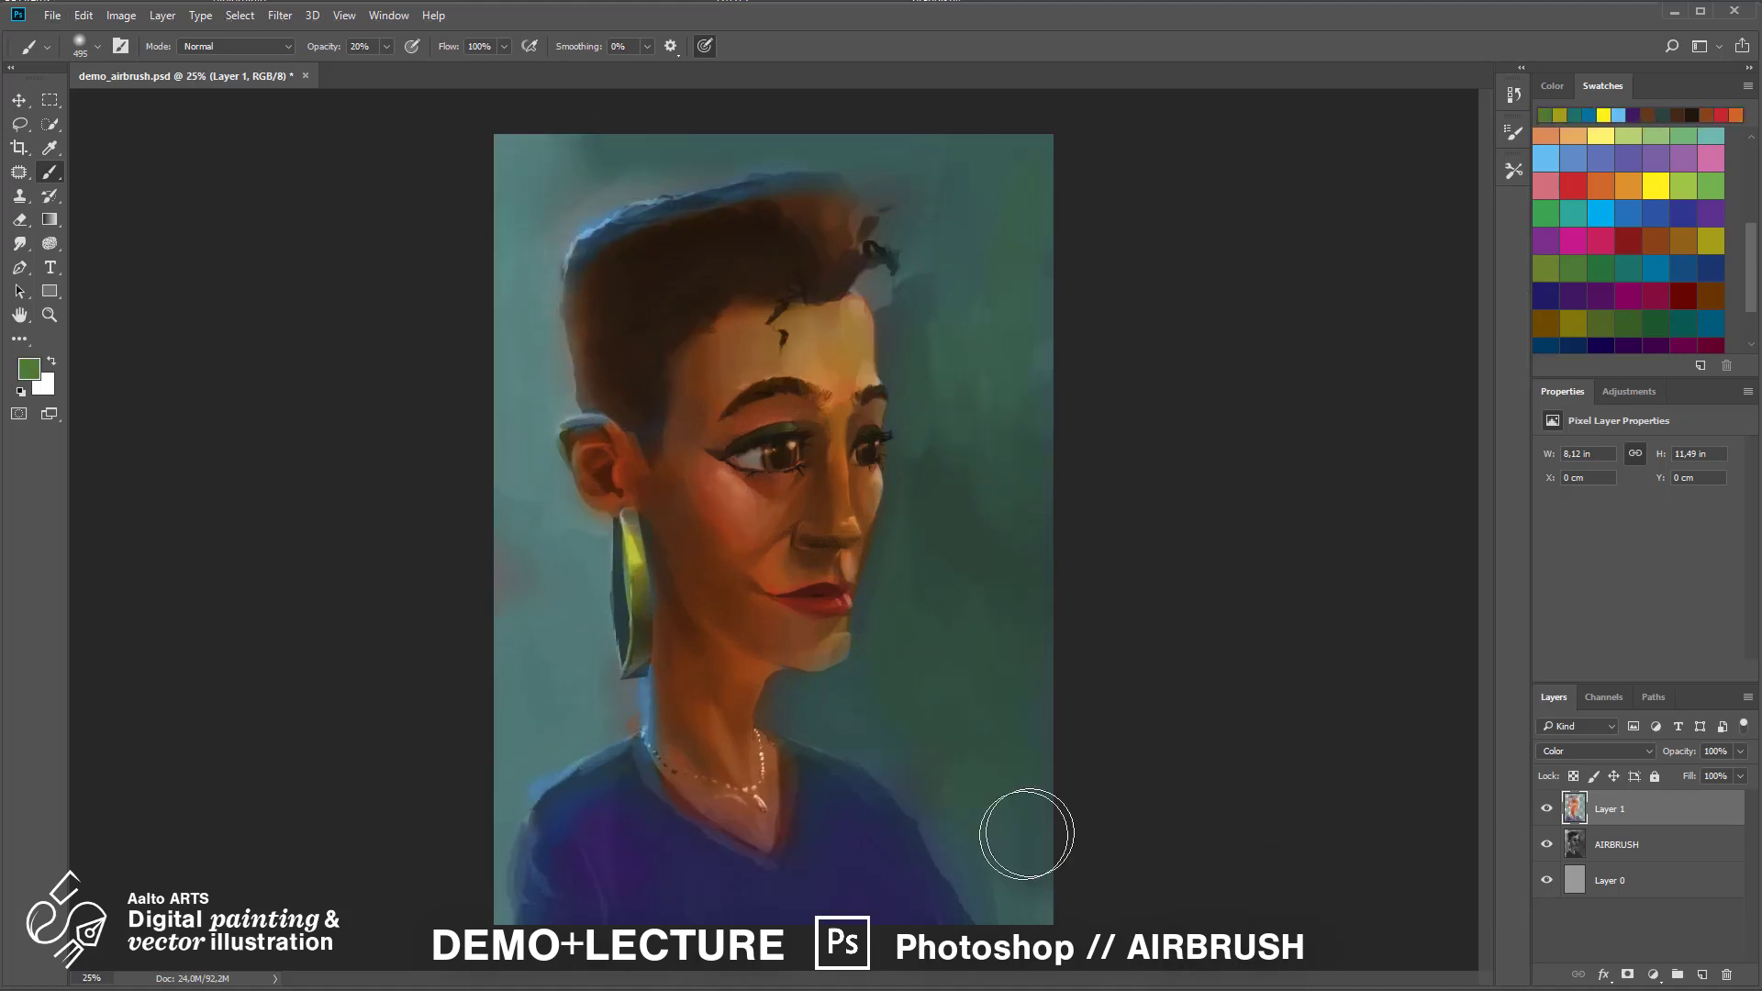
pyautogui.moveTo(1027, 834); pyautogui.dragTo(934, 273)
# Hide the AIRBRUSH layer to inspect the colour layer on its own, and show it again
pyautogui.click(1547, 844)
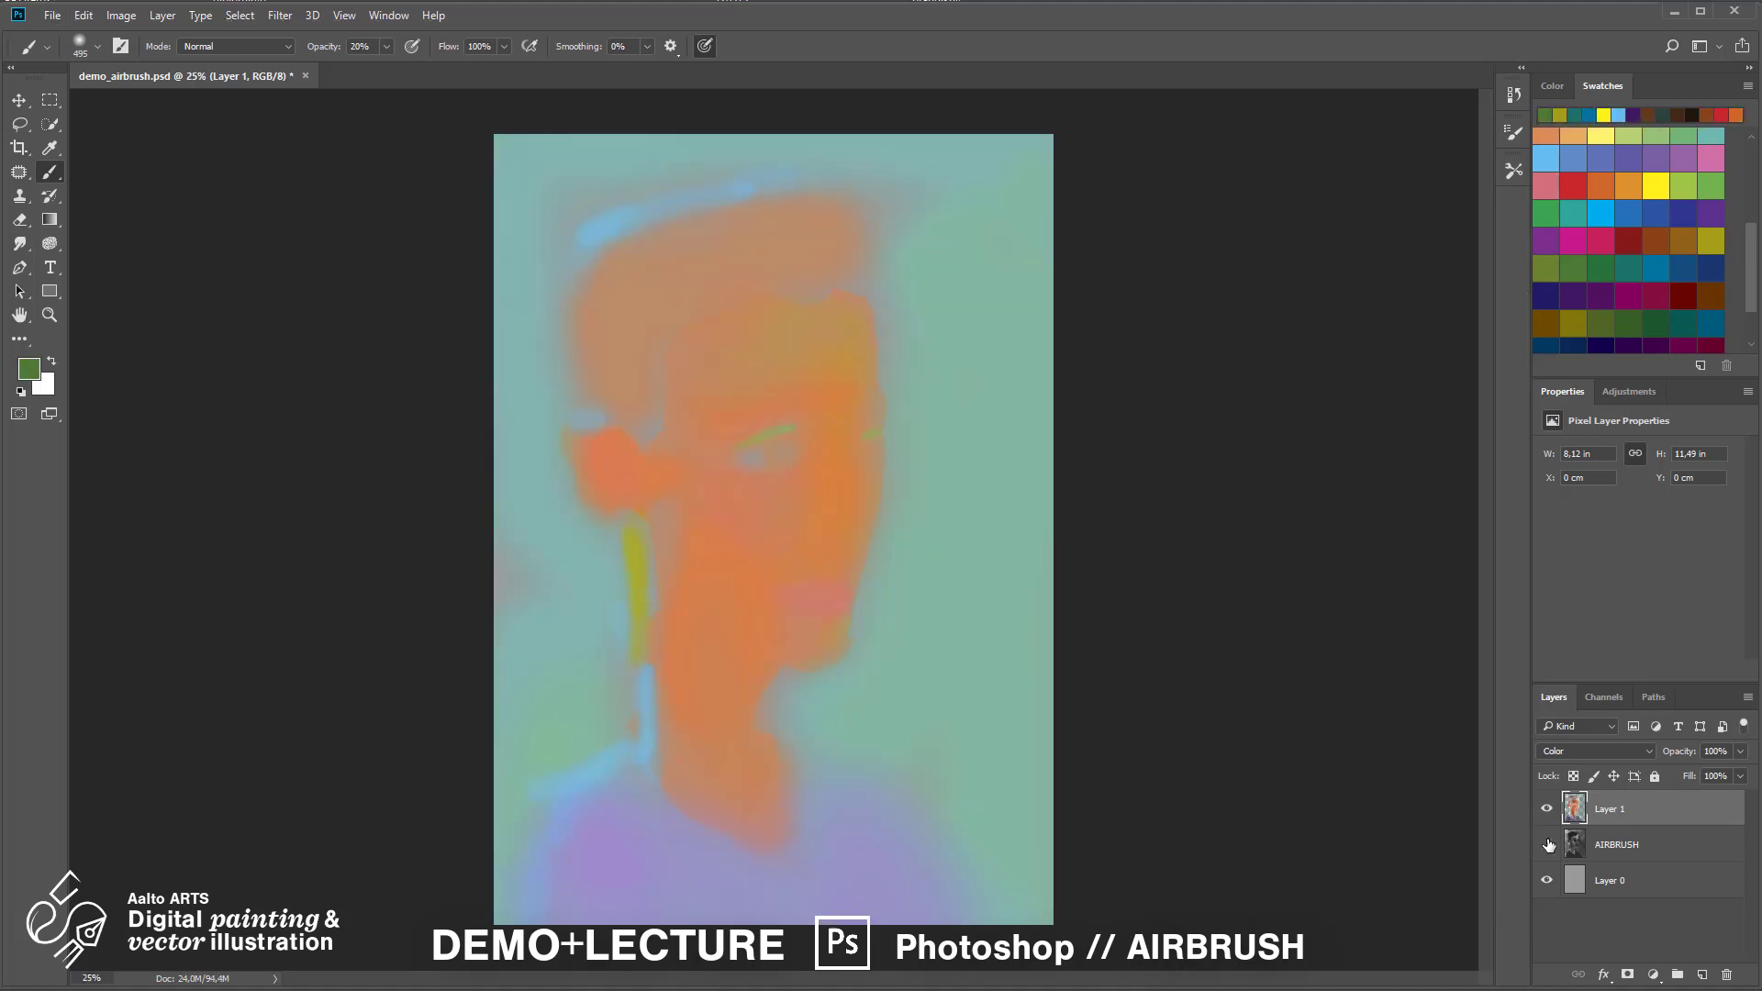
pyautogui.click(1547, 847)
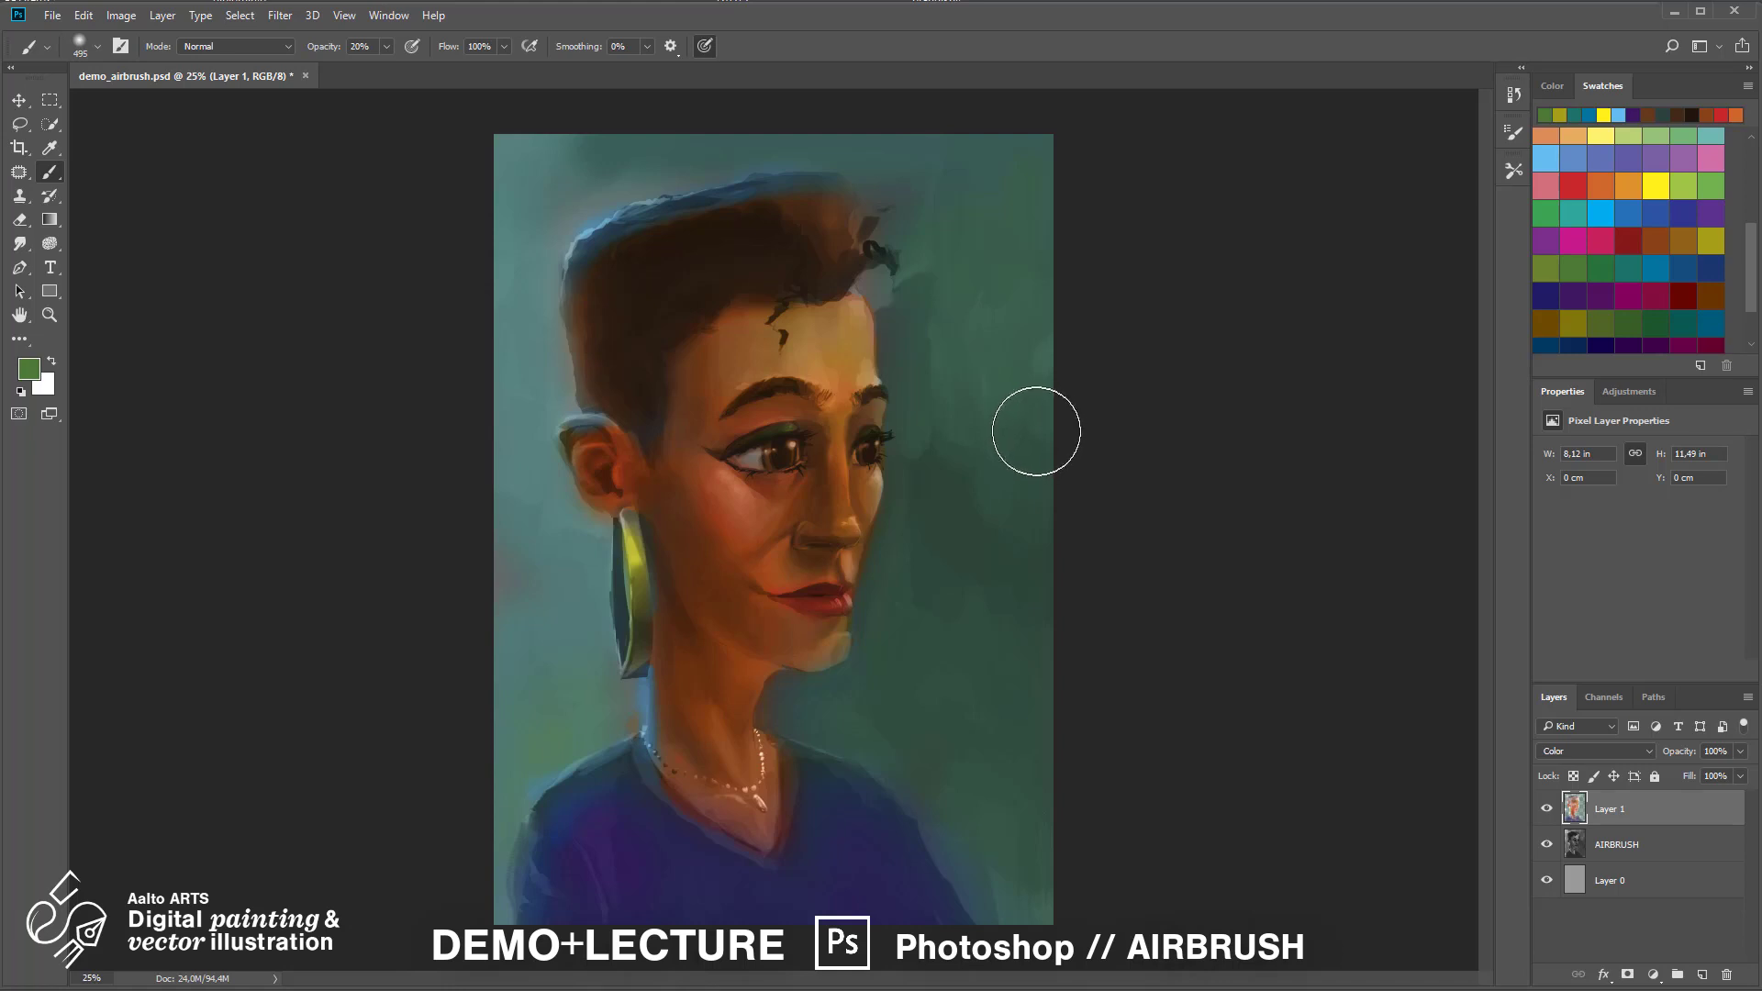
# Glaze red over the nose and, with the brush reduced to 143 px, over the lips
pyautogui.click(1572, 185)
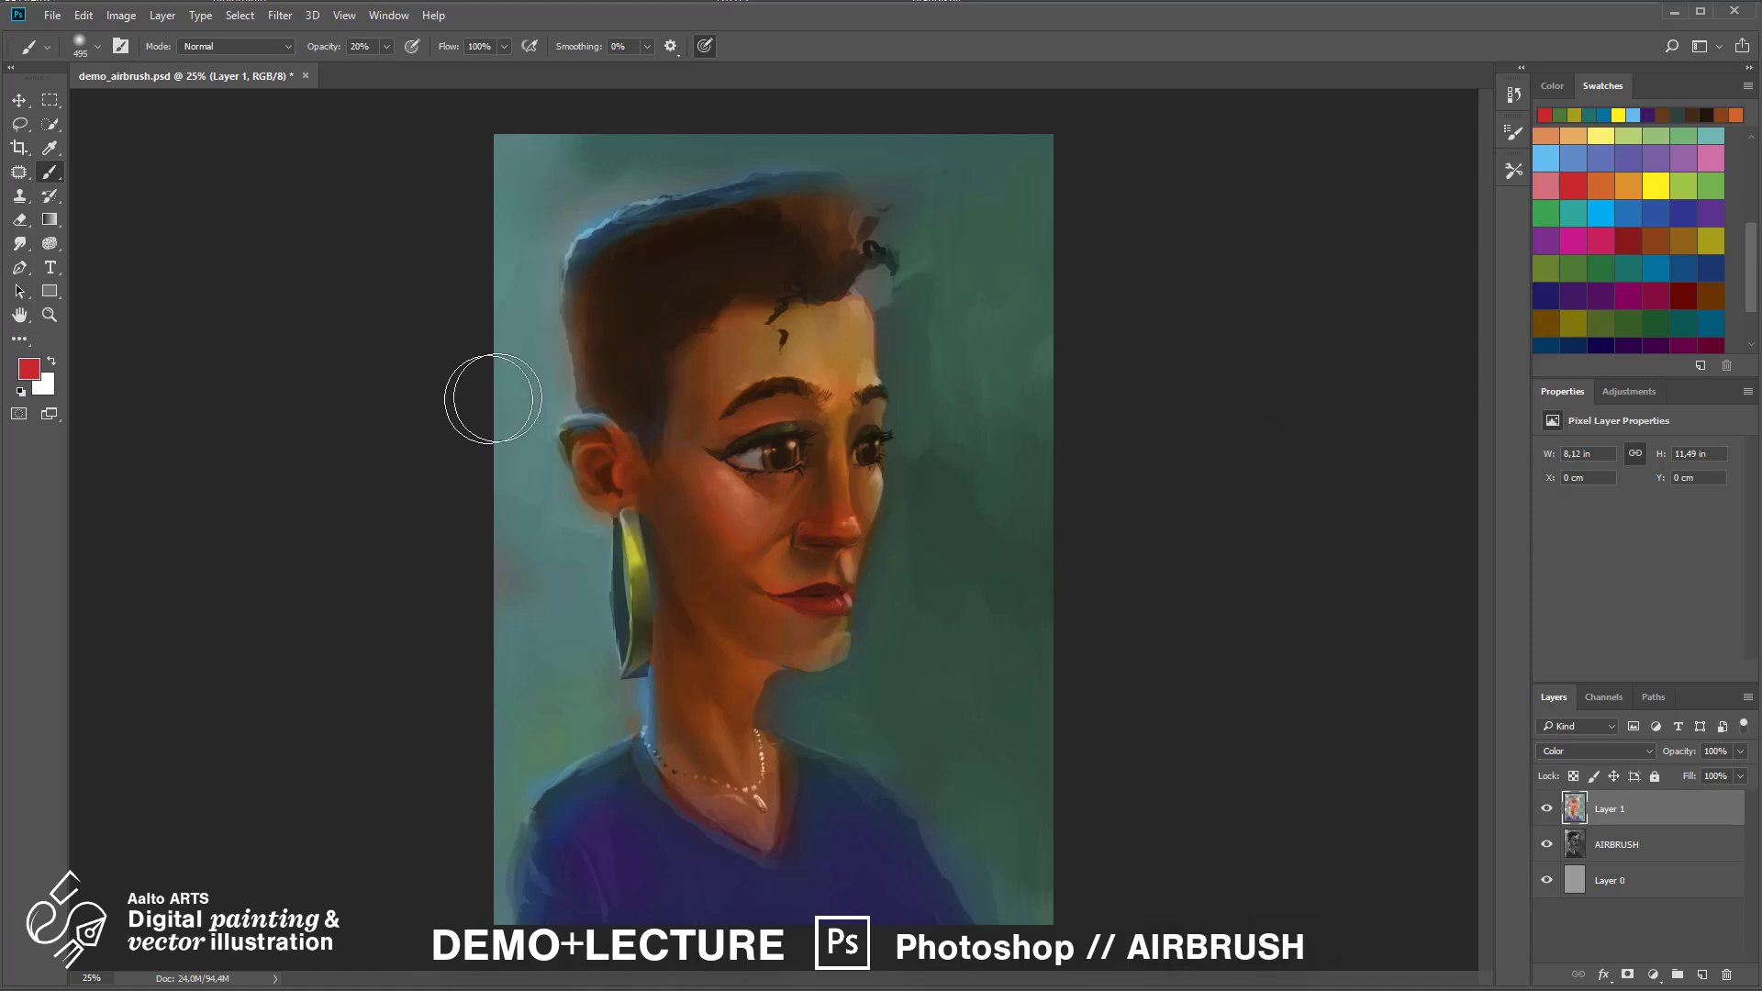
pyautogui.hotkey('ctrl', '+')
pyautogui.rightClick(980, 596)
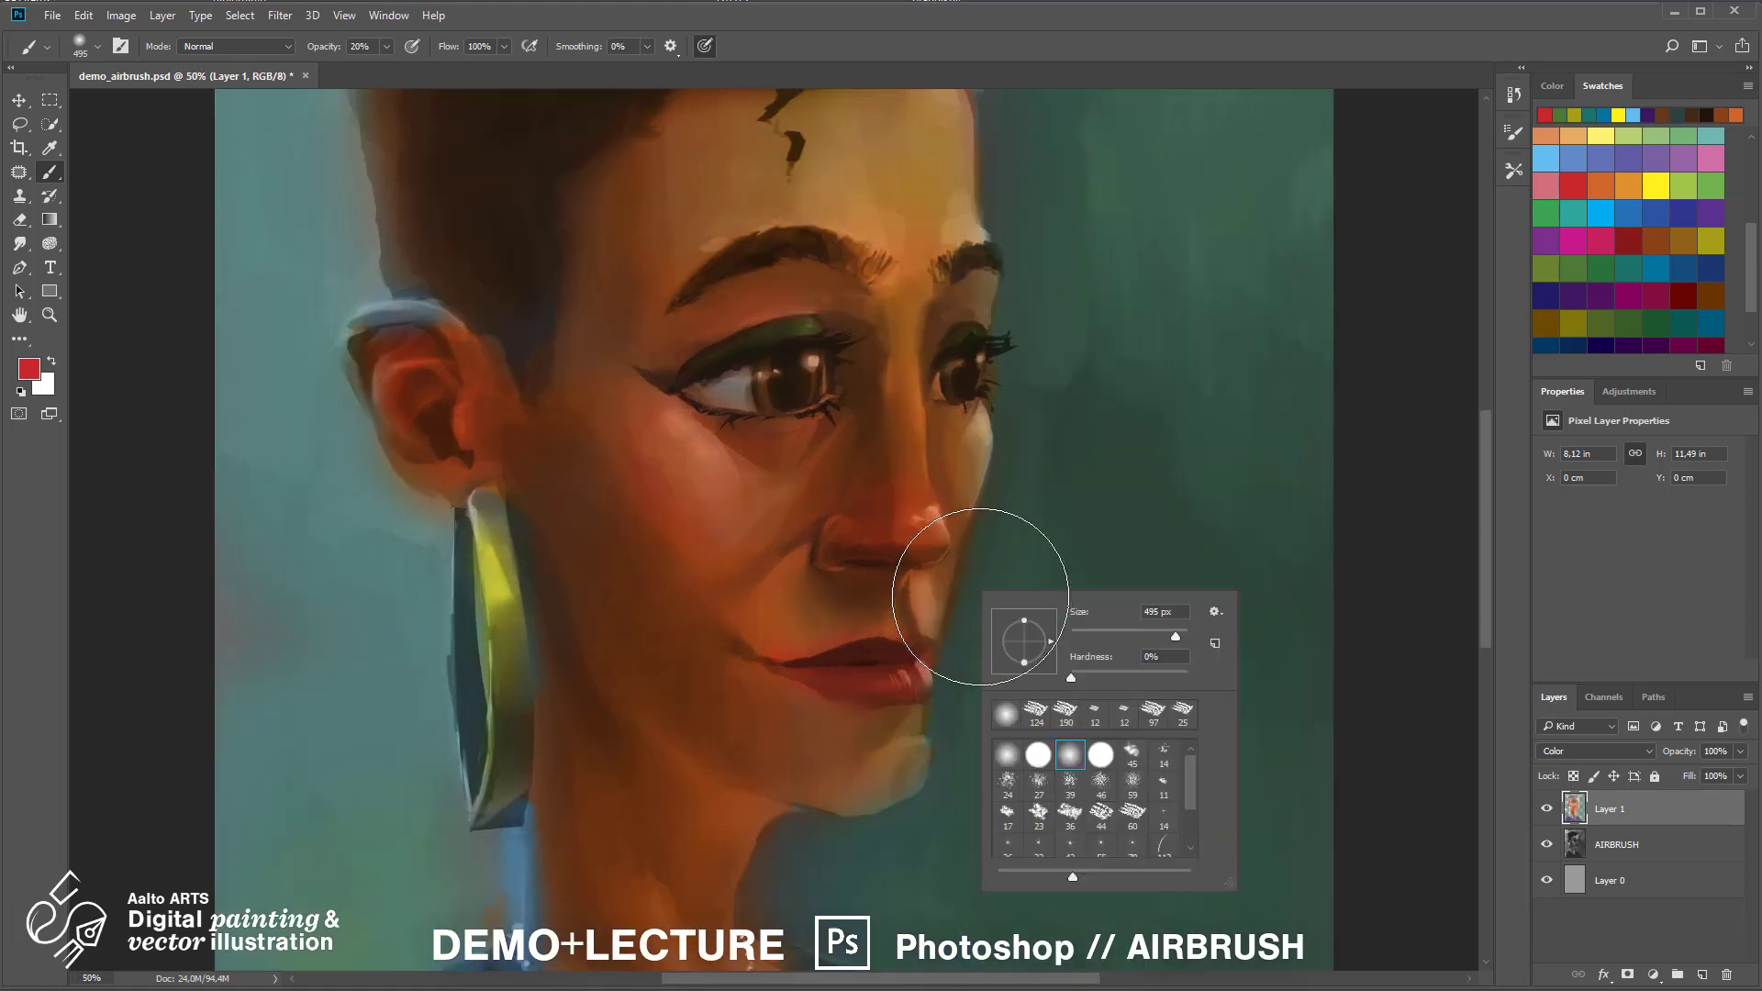
pyautogui.moveTo(1176, 636); pyautogui.dragTo(1141, 635)
pyautogui.moveTo(873, 648); pyautogui.dragTo(834, 659)
# Brighten the green eyeshadow on both upper eyelids with the soft 143 px brush at 20% opacity
pyautogui.click(1600, 186)
pyautogui.click(1710, 185)
pyautogui.moveTo(725, 347); pyautogui.dragTo(818, 324)
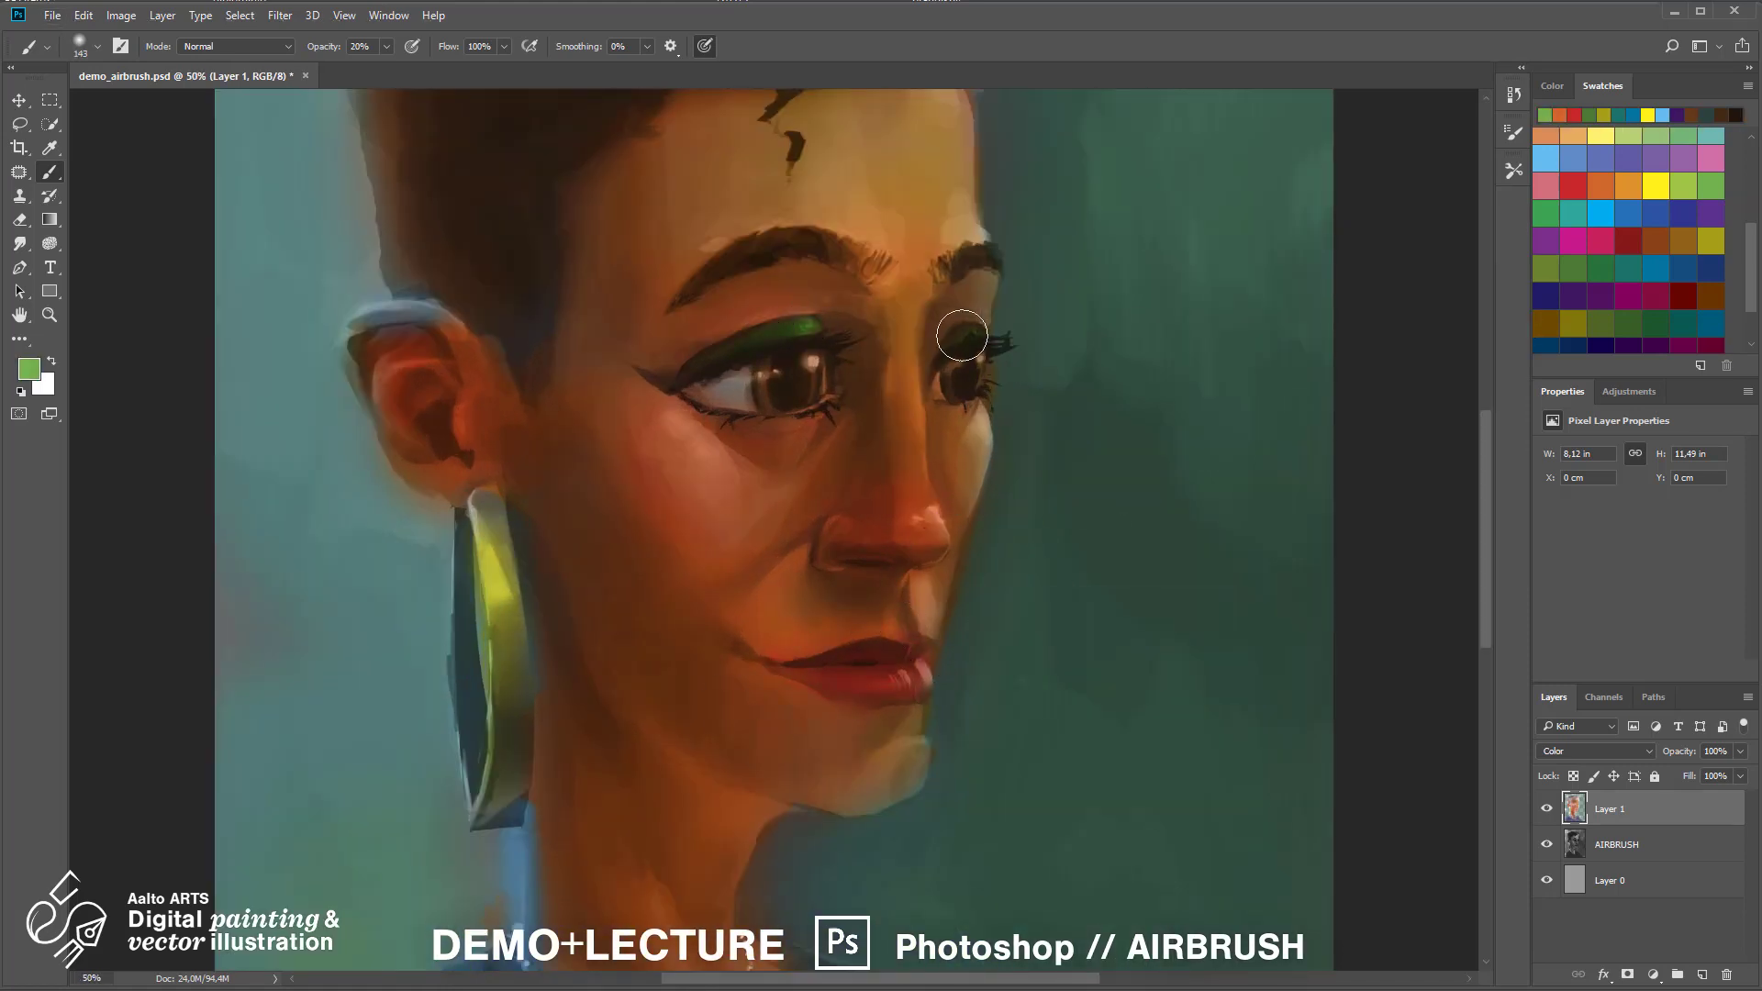
# Warm the hoop earring with amber and add a purple tint to its lower tip
pyautogui.click(1628, 186)
pyautogui.moveTo(511, 764)
pyautogui.mouseDown()
pyautogui.moveTo(545, 590)
pyautogui.moveTo(518, 647)
pyautogui.mouseUp()
pyautogui.click(1600, 296)
pyautogui.moveTo(547, 636); pyautogui.dragTo(692, 256)
# Glaze blue and ochre brown over the hair, and yellow over the front of the forehead
pyautogui.hotkey('ctrl', '-')
pyautogui.click(1601, 211)
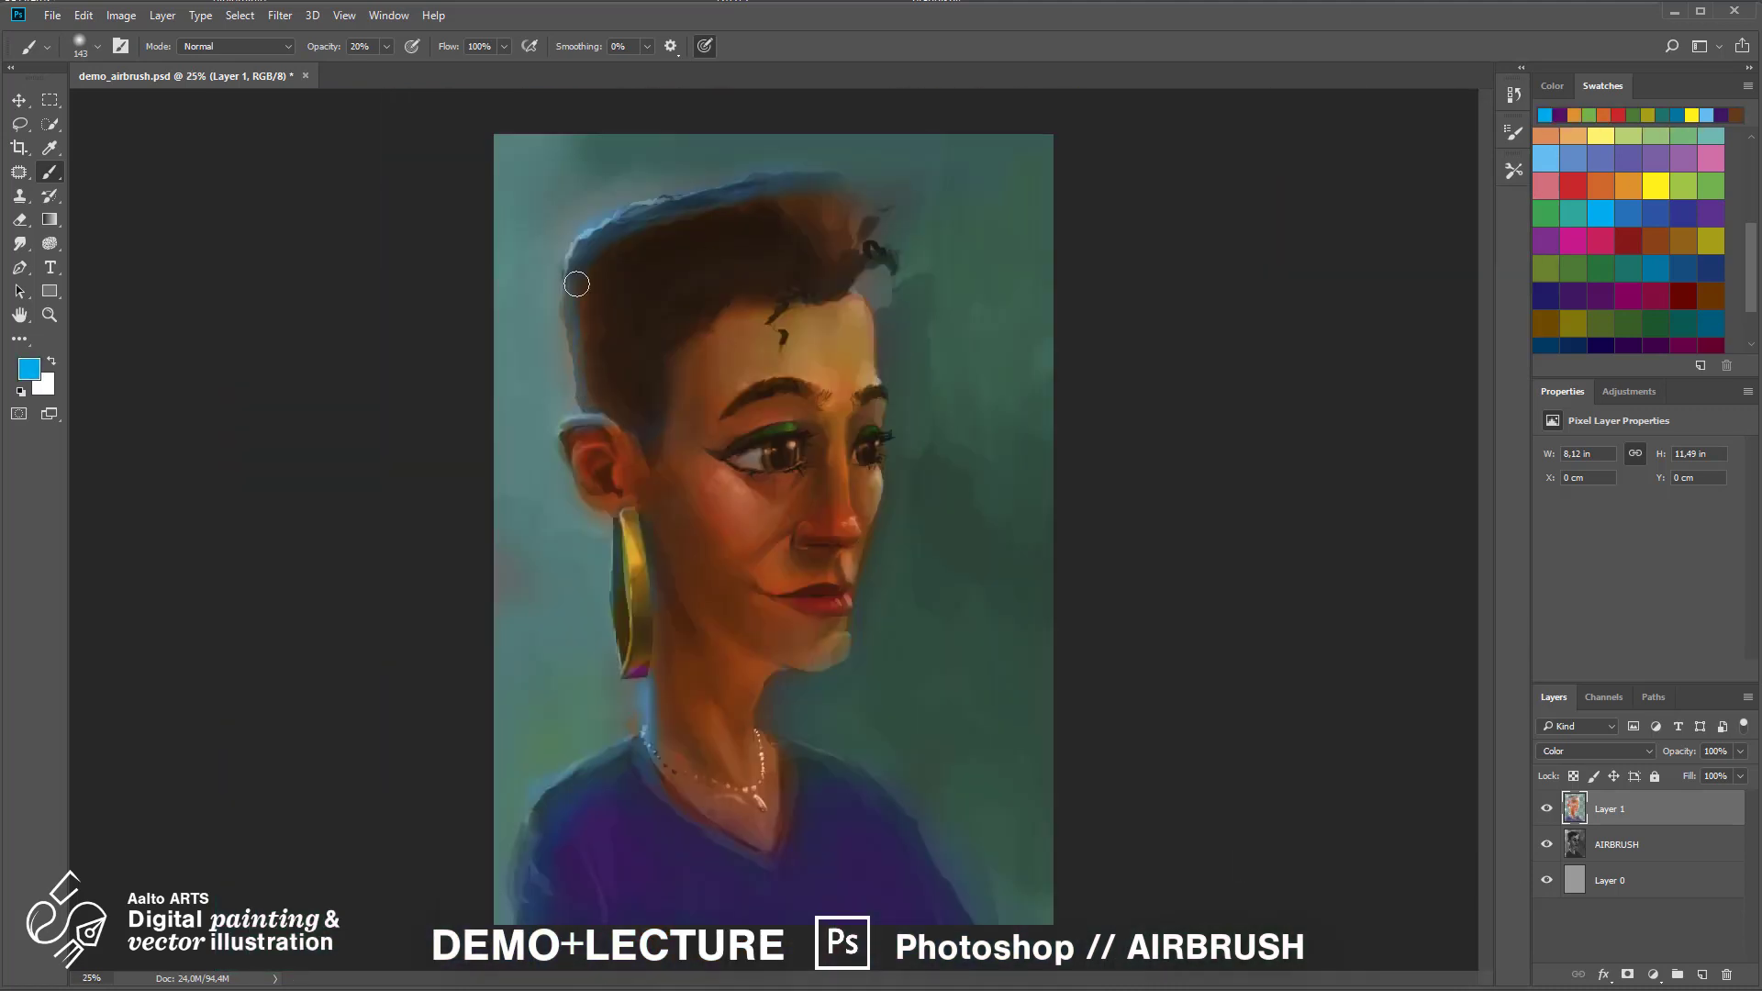
pyautogui.click(1683, 240)
pyautogui.moveTo(576, 284)
pyautogui.mouseDown()
pyautogui.moveTo(573, 312)
pyautogui.moveTo(589, 266)
pyautogui.mouseUp()
pyautogui.click(1655, 193)
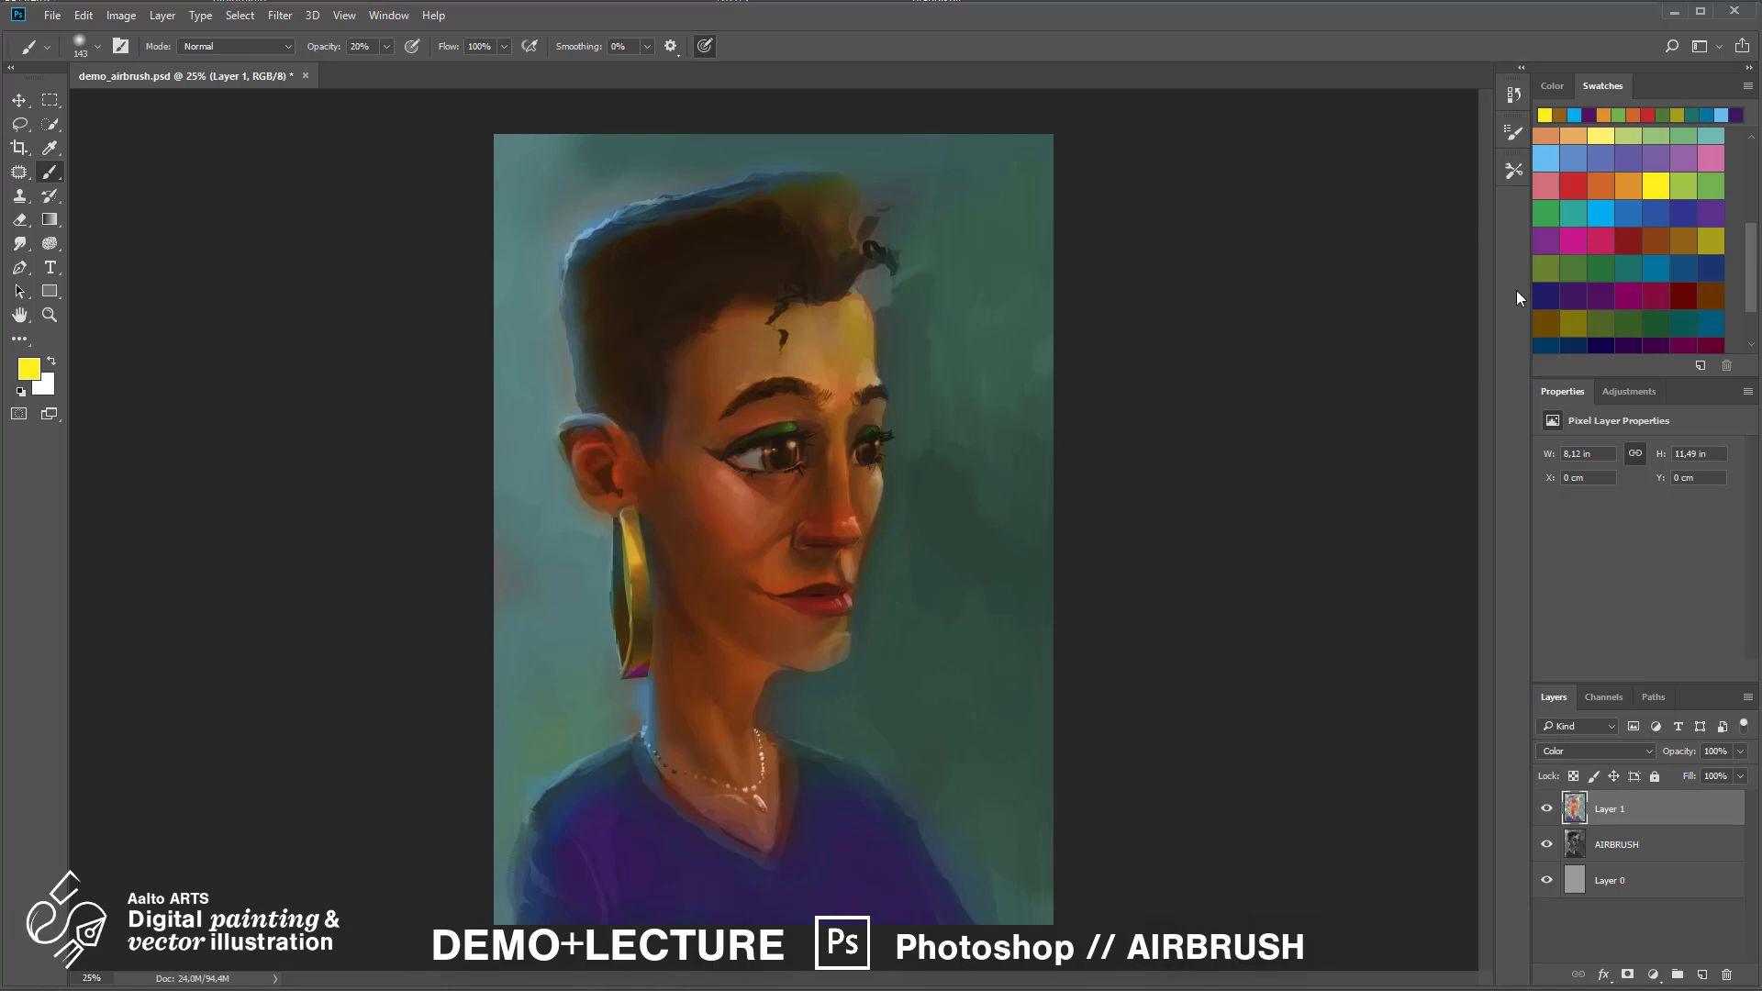
# Glaze teal over the neck and jaw shadow with a soft 432 px brush at 10% opacity
pyautogui.click(1628, 268)
pyautogui.rightClick(752, 655)
pyautogui.moveTo(807, 695); pyautogui.dragTo(837, 694)
pyautogui.press('1')
pyautogui.moveTo(735, 657); pyautogui.dragTo(729, 748)
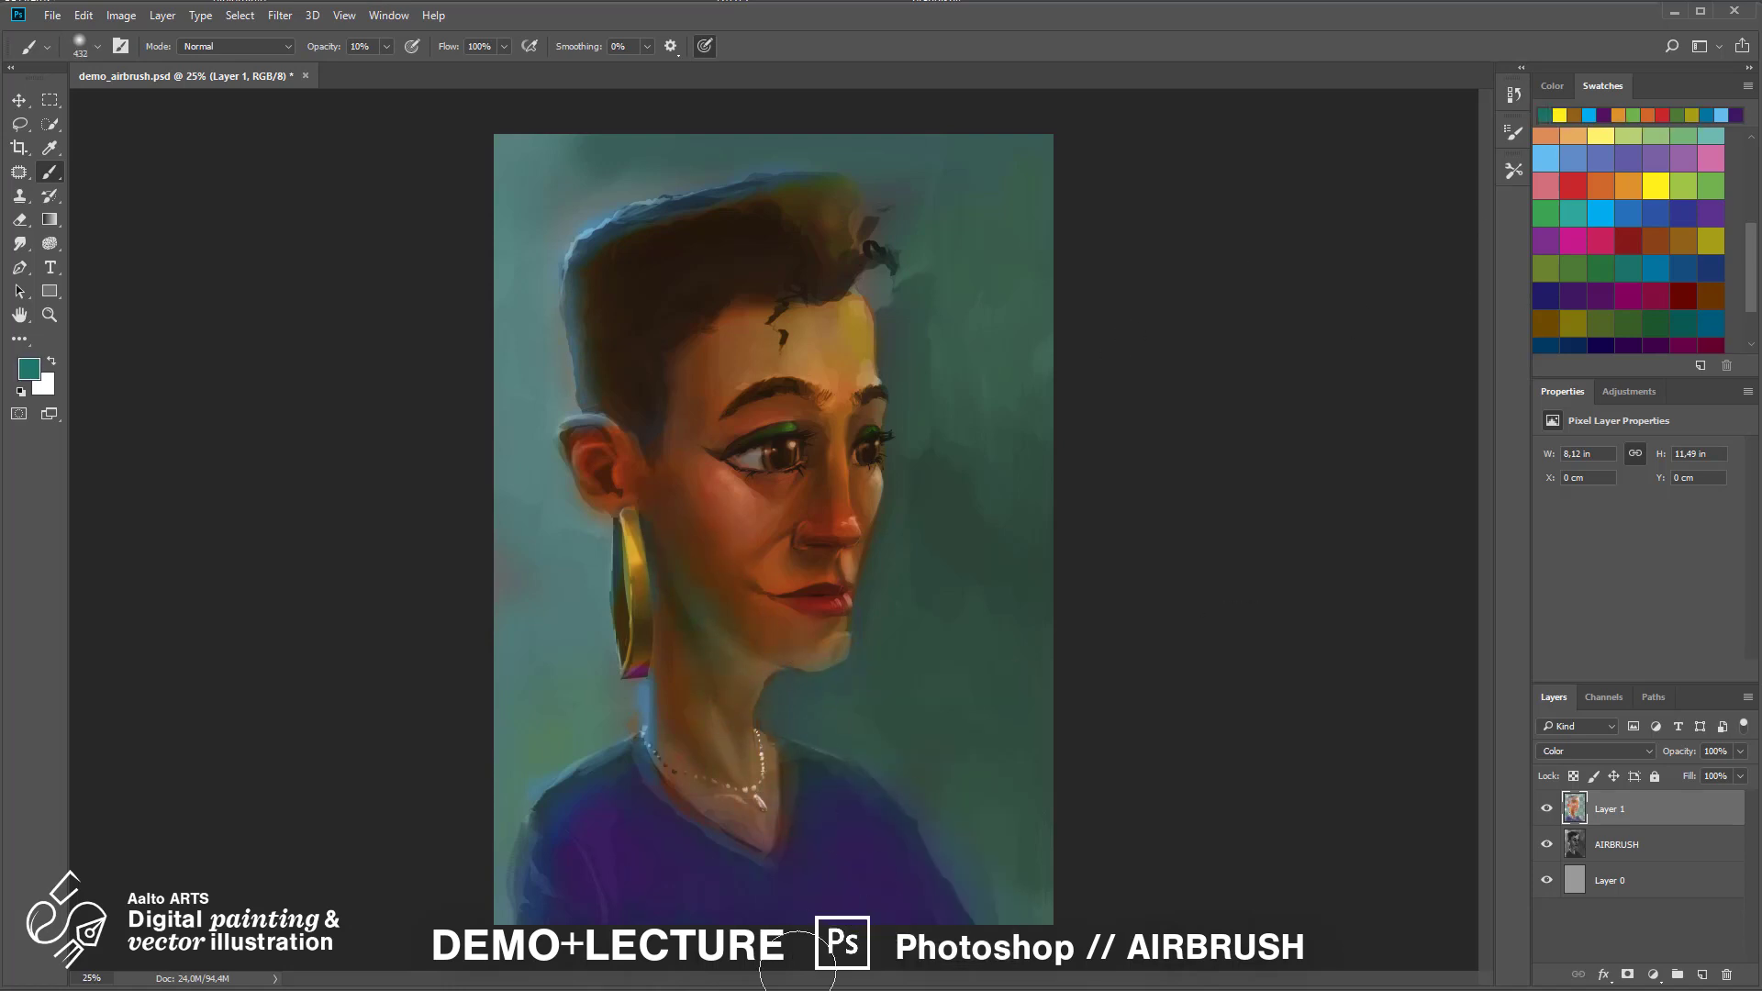
# Tint the lips pinkish red with a soft 124 px brush at 10% opacity
pyautogui.hotkey('ctrl', '+')
pyautogui.hotkey('ctrl', '+')
pyautogui.hotkey('ctrl', '+')
pyautogui.moveTo(982, 719); pyautogui.dragTo(978, 422)
pyautogui.click(1600, 241)
pyautogui.rightClick(954, 423)
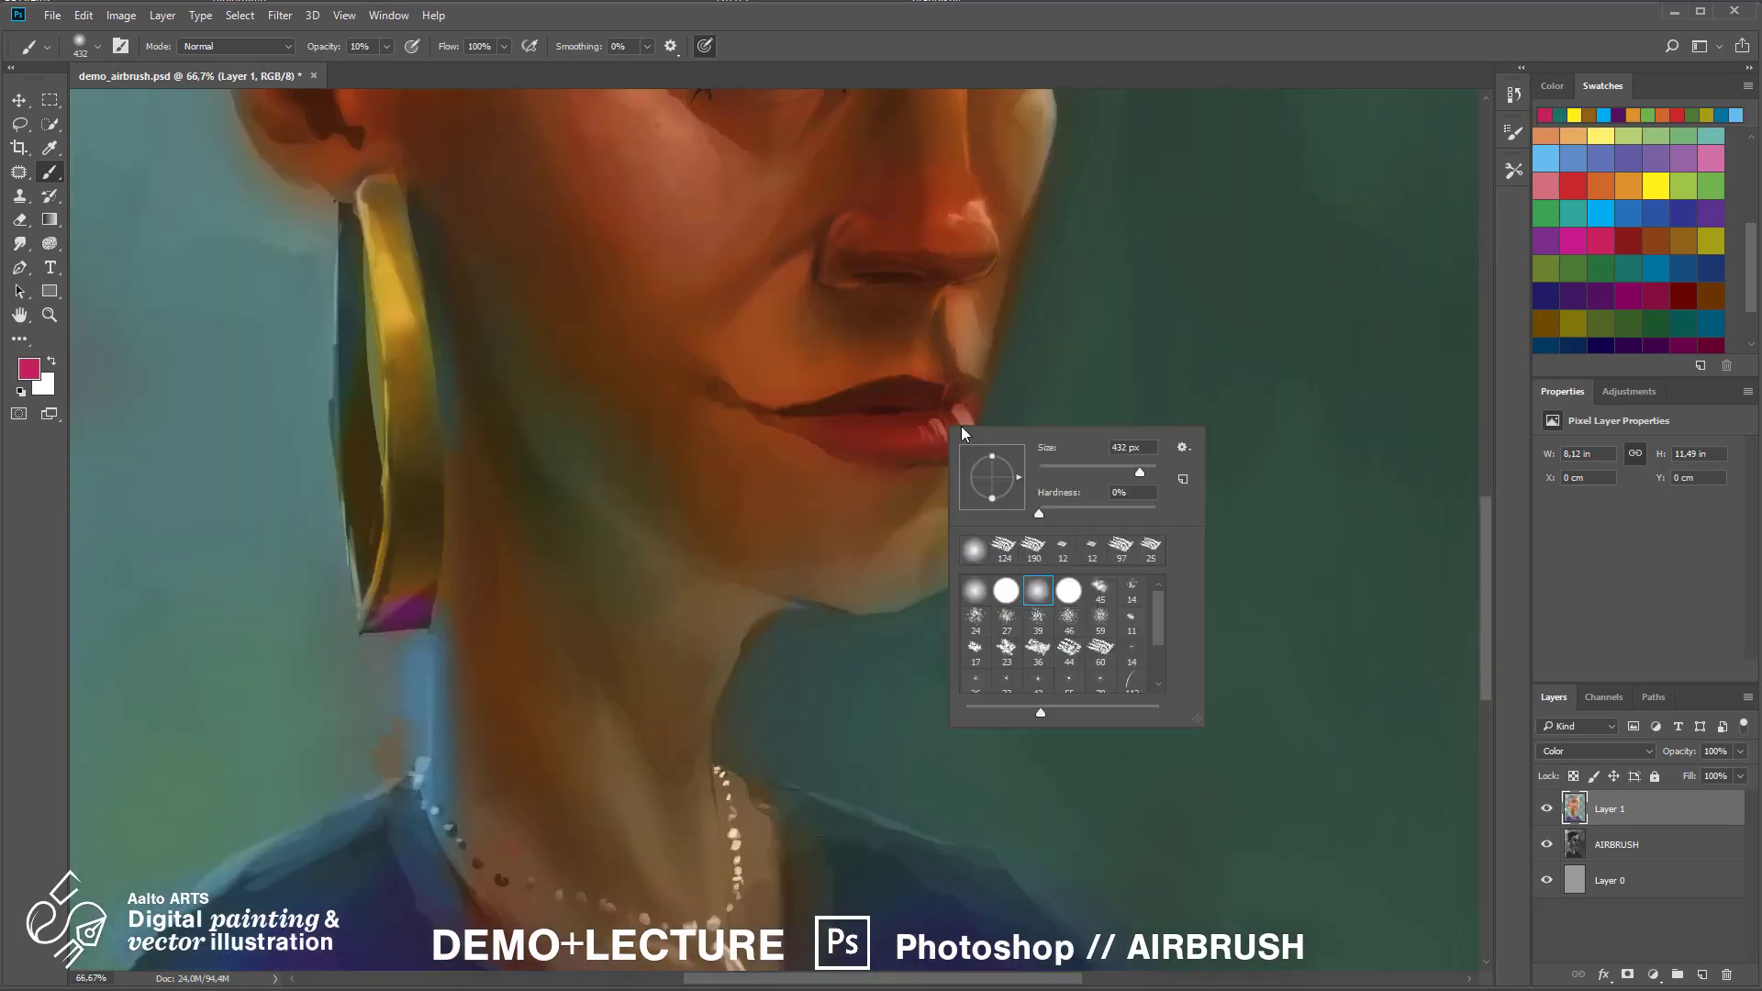
pyautogui.moveTo(1140, 472); pyautogui.dragTo(1101, 472)
pyautogui.moveTo(845, 428); pyautogui.dragTo(950, 421)
pyautogui.click(1600, 187)
# Lasso the nose area on the AIRBRUSH layer and copy it to a new layer
pyautogui.hotkey('ctrl', '-')
pyautogui.hotkey('ctrl', '-')
pyautogui.hotkey('ctrl', '-')
pyautogui.hotkey('ctrl', '-')
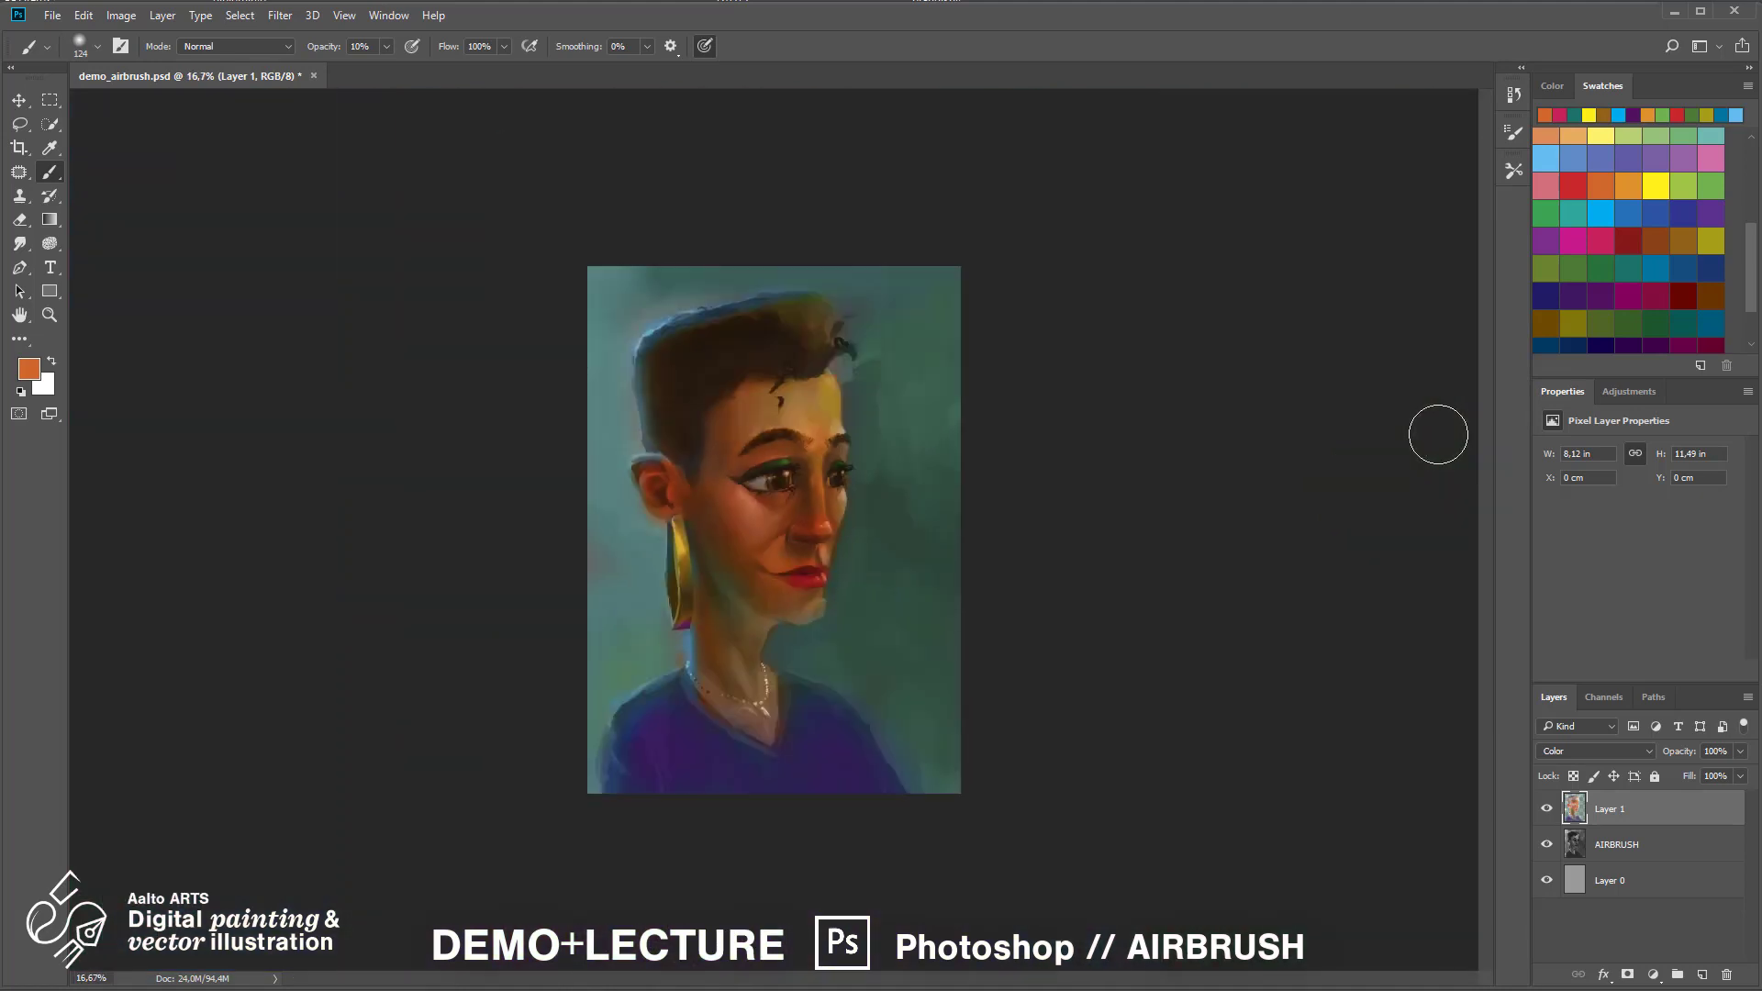
pyautogui.click(1616, 844)
pyautogui.hotkey('ctrl', '+')
pyautogui.hotkey('ctrl', '+')
pyautogui.press('l')
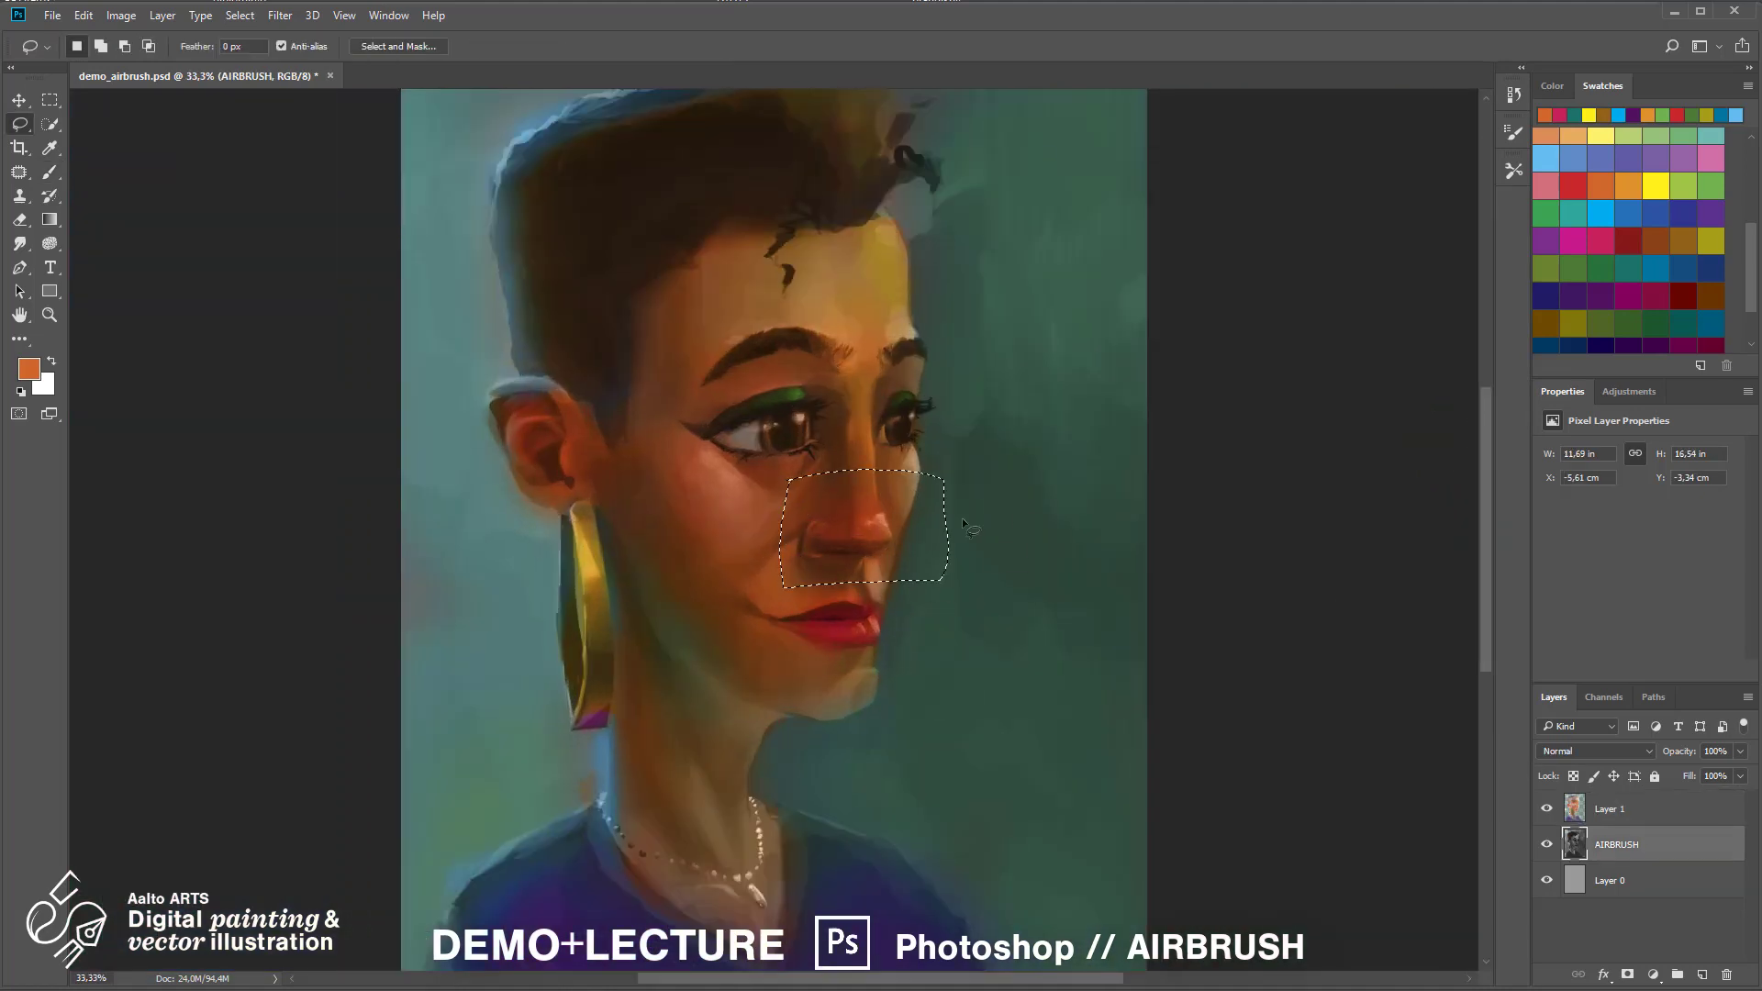
pyautogui.hotkey('ctrl', 'j')
# Distort the copied nose patch so that the nose extends further forward
pyautogui.hotkey('ctrl', 't')
pyautogui.moveTo(947, 523); pyautogui.dragTo(951, 474)
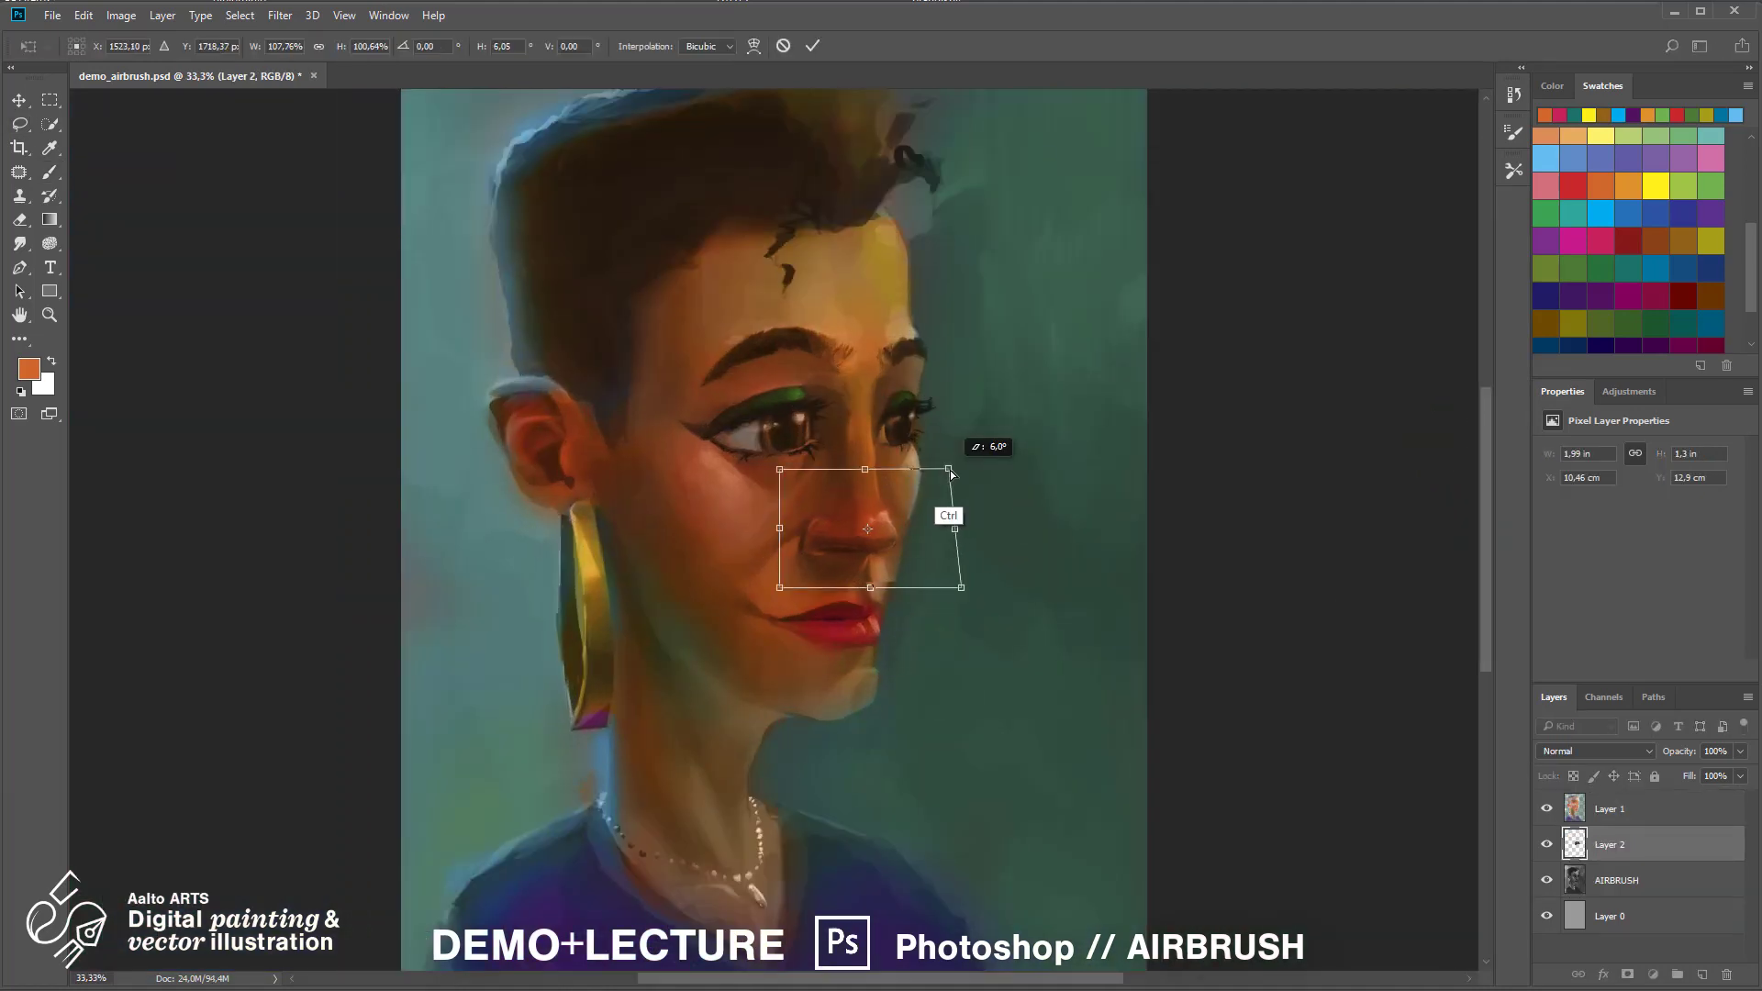
pyautogui.moveTo(962, 589); pyautogui.dragTo(989, 594)
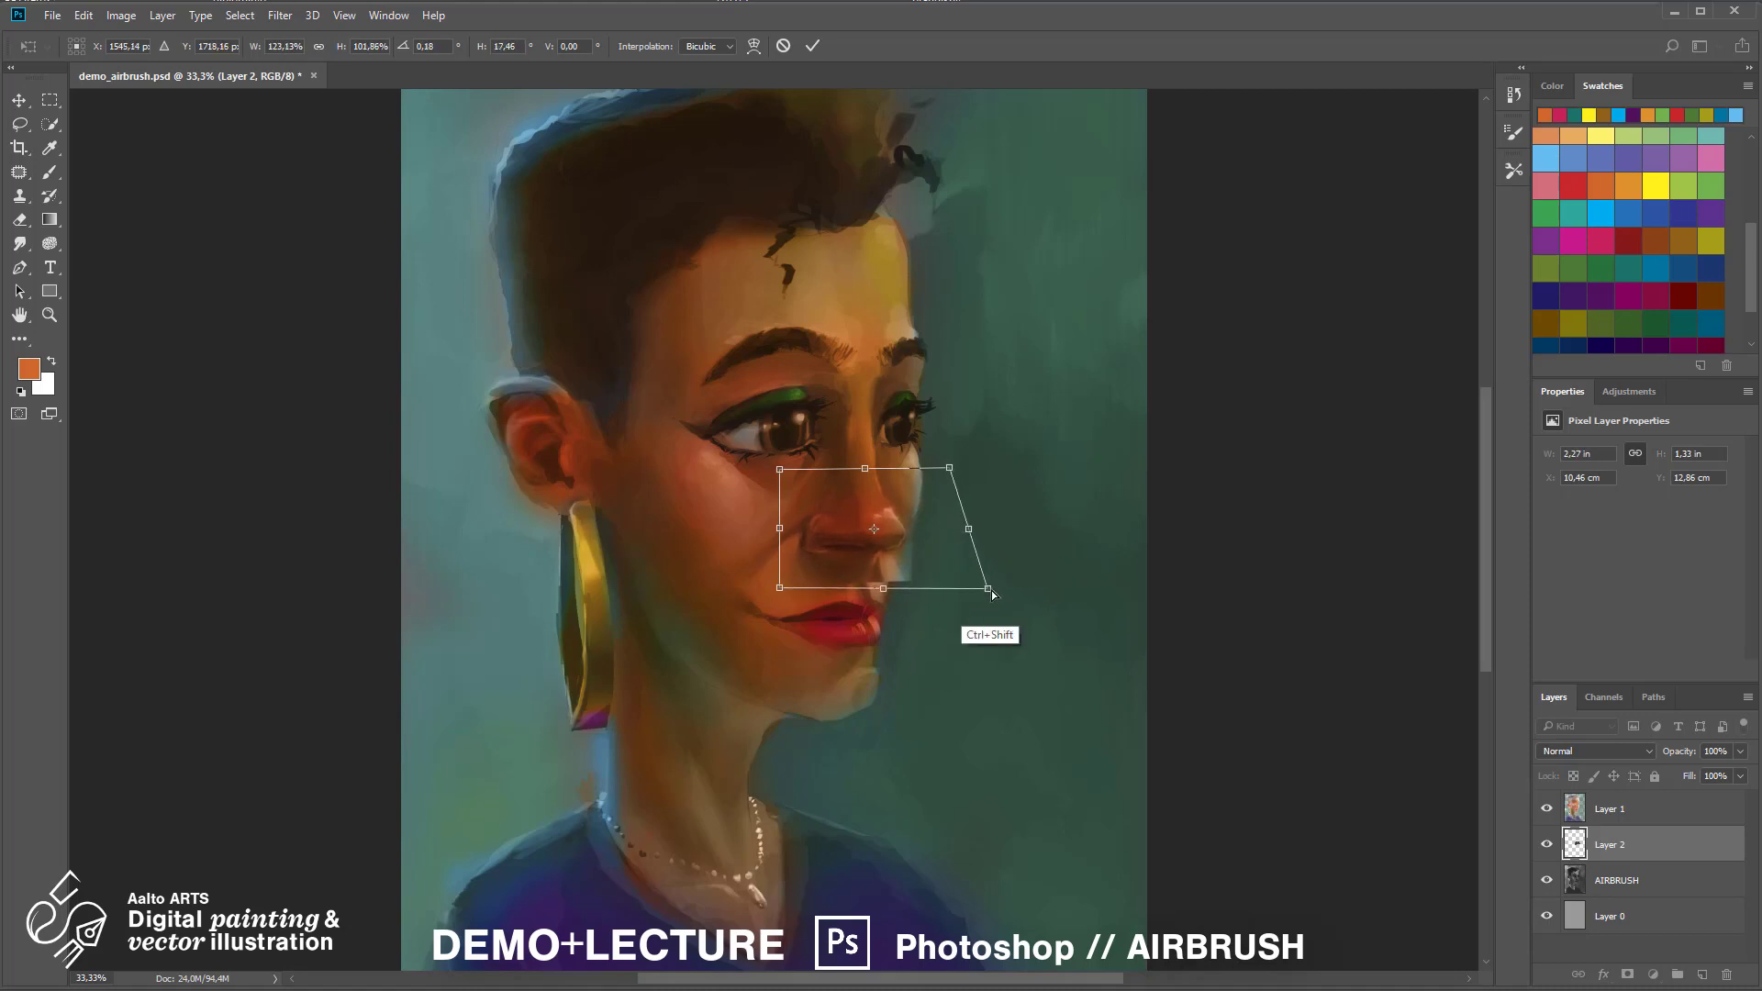
pyautogui.press('Return')
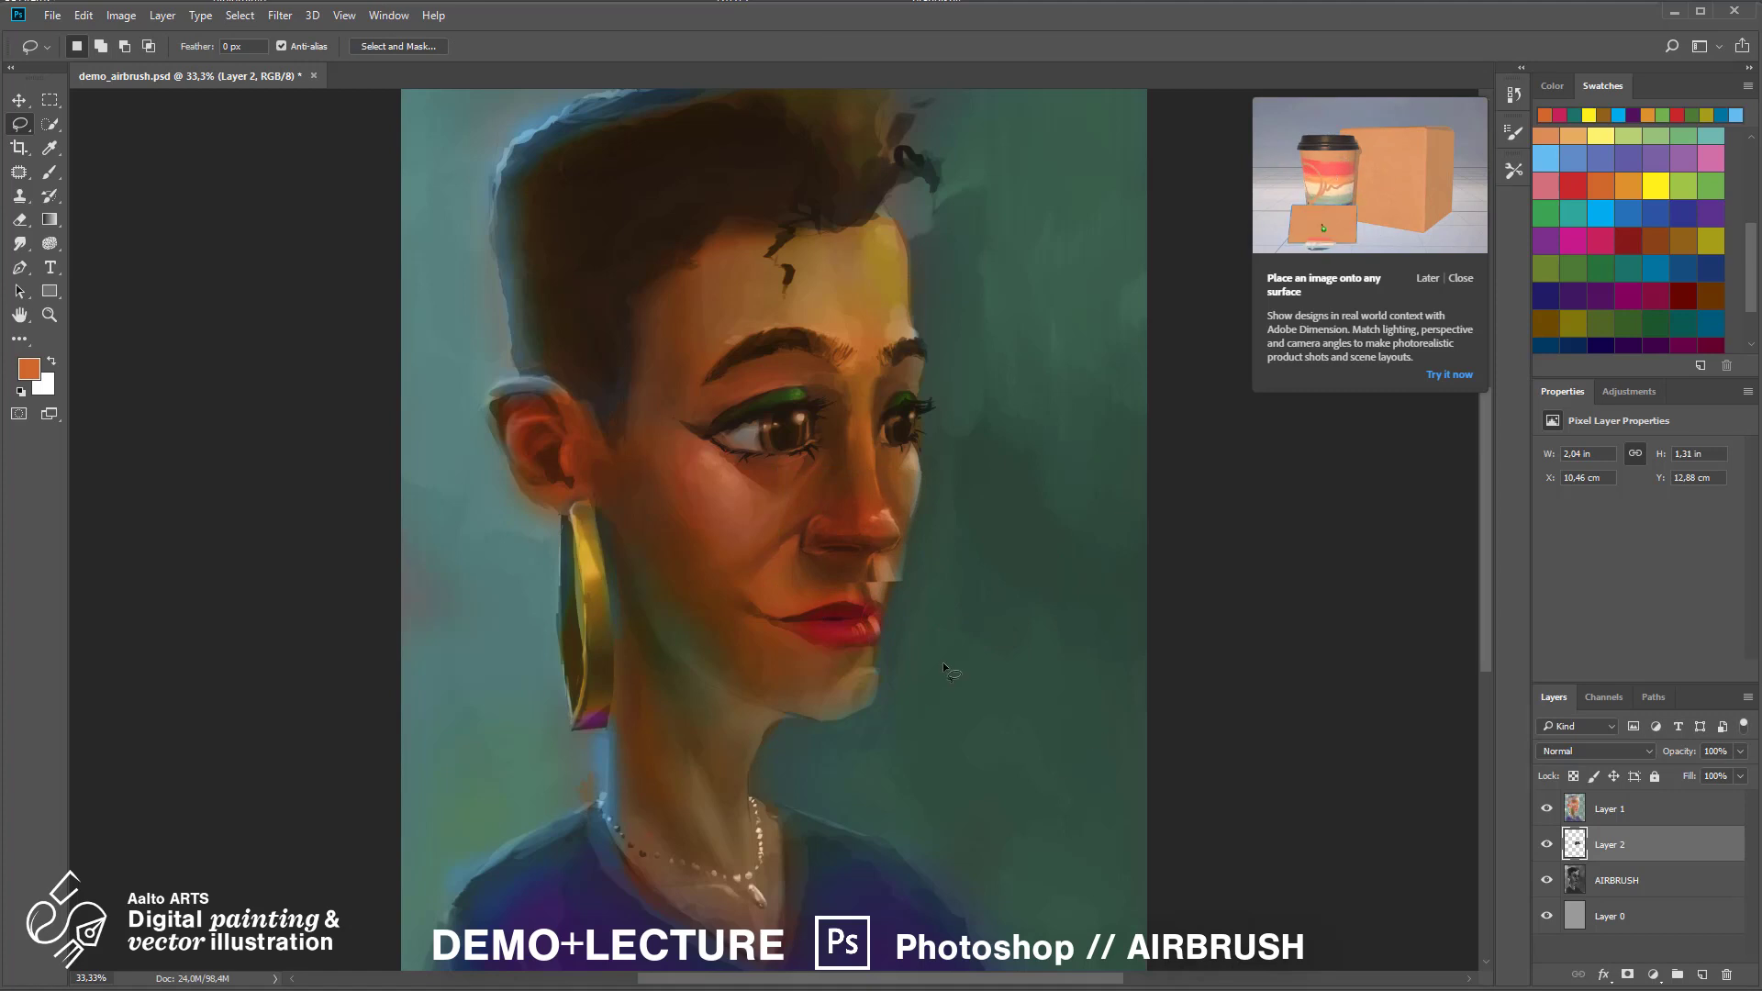
# Erase the patch's hard edge above the lips with a soft 133 px eraser at 30% opacity, comparing with Layer 2 hidden
pyautogui.press('e')
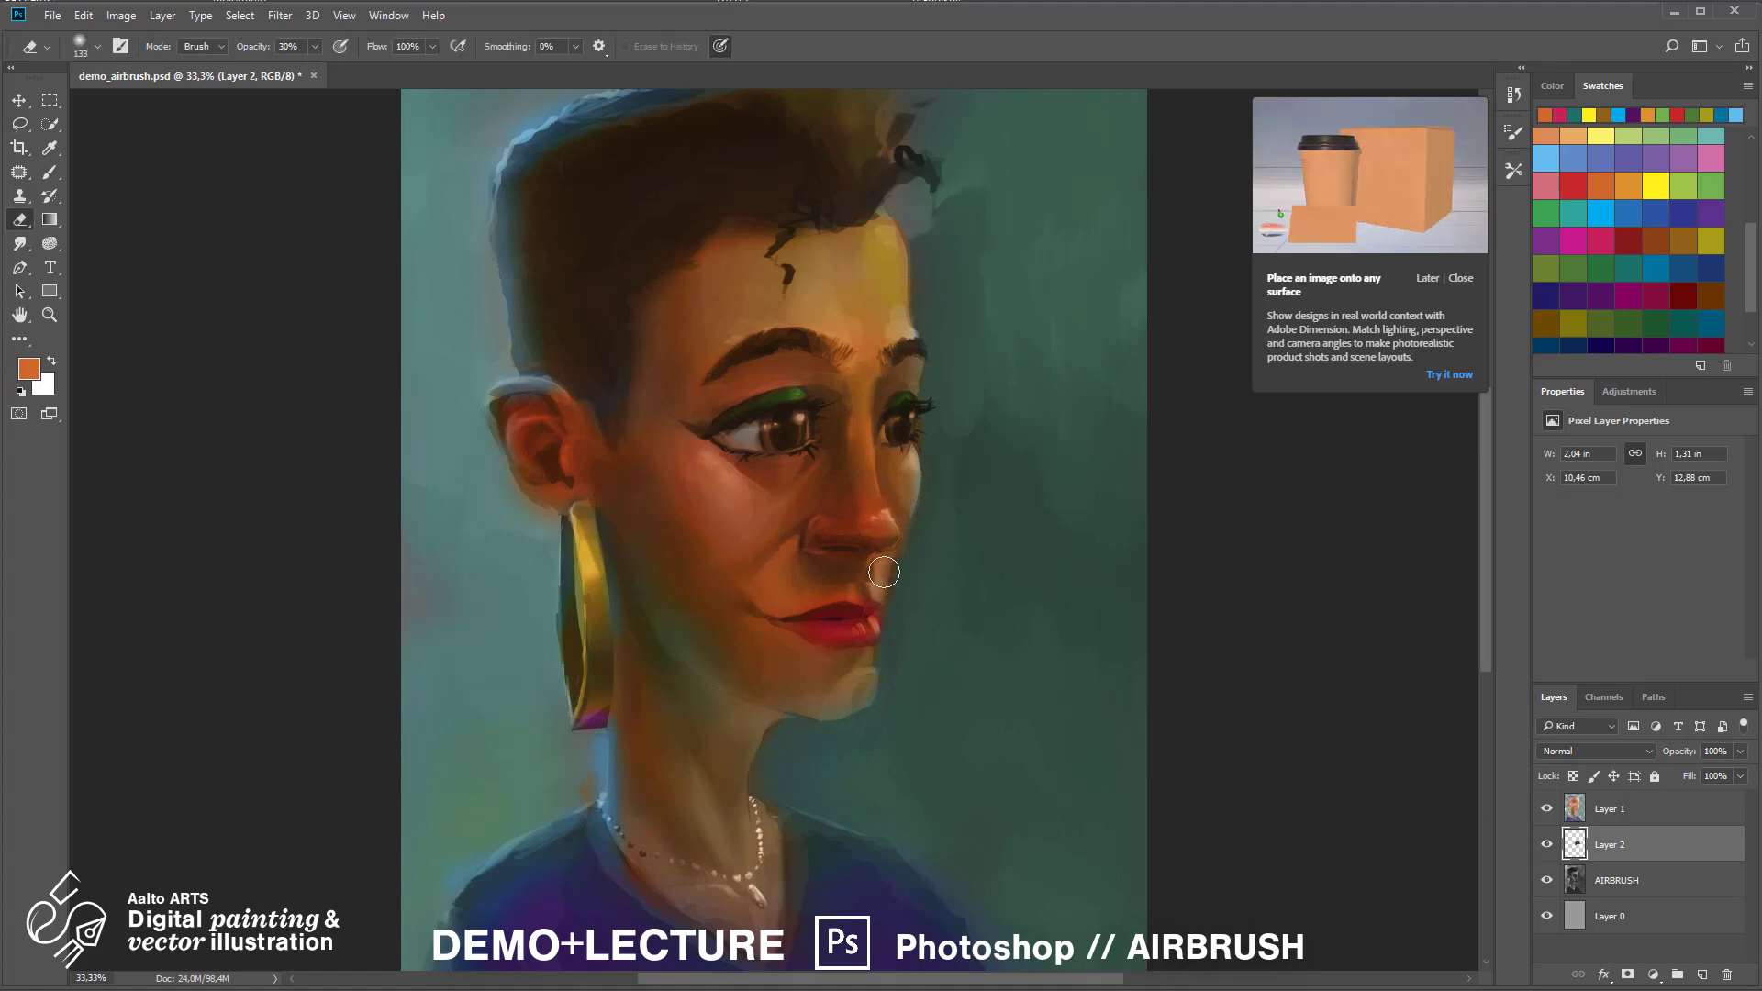
pyautogui.hotkey('ctrl', '-')
pyautogui.hotkey('ctrl', '-')
pyautogui.hotkey('ctrl', '+')
pyautogui.click(1546, 844)
pyautogui.click(1547, 844)
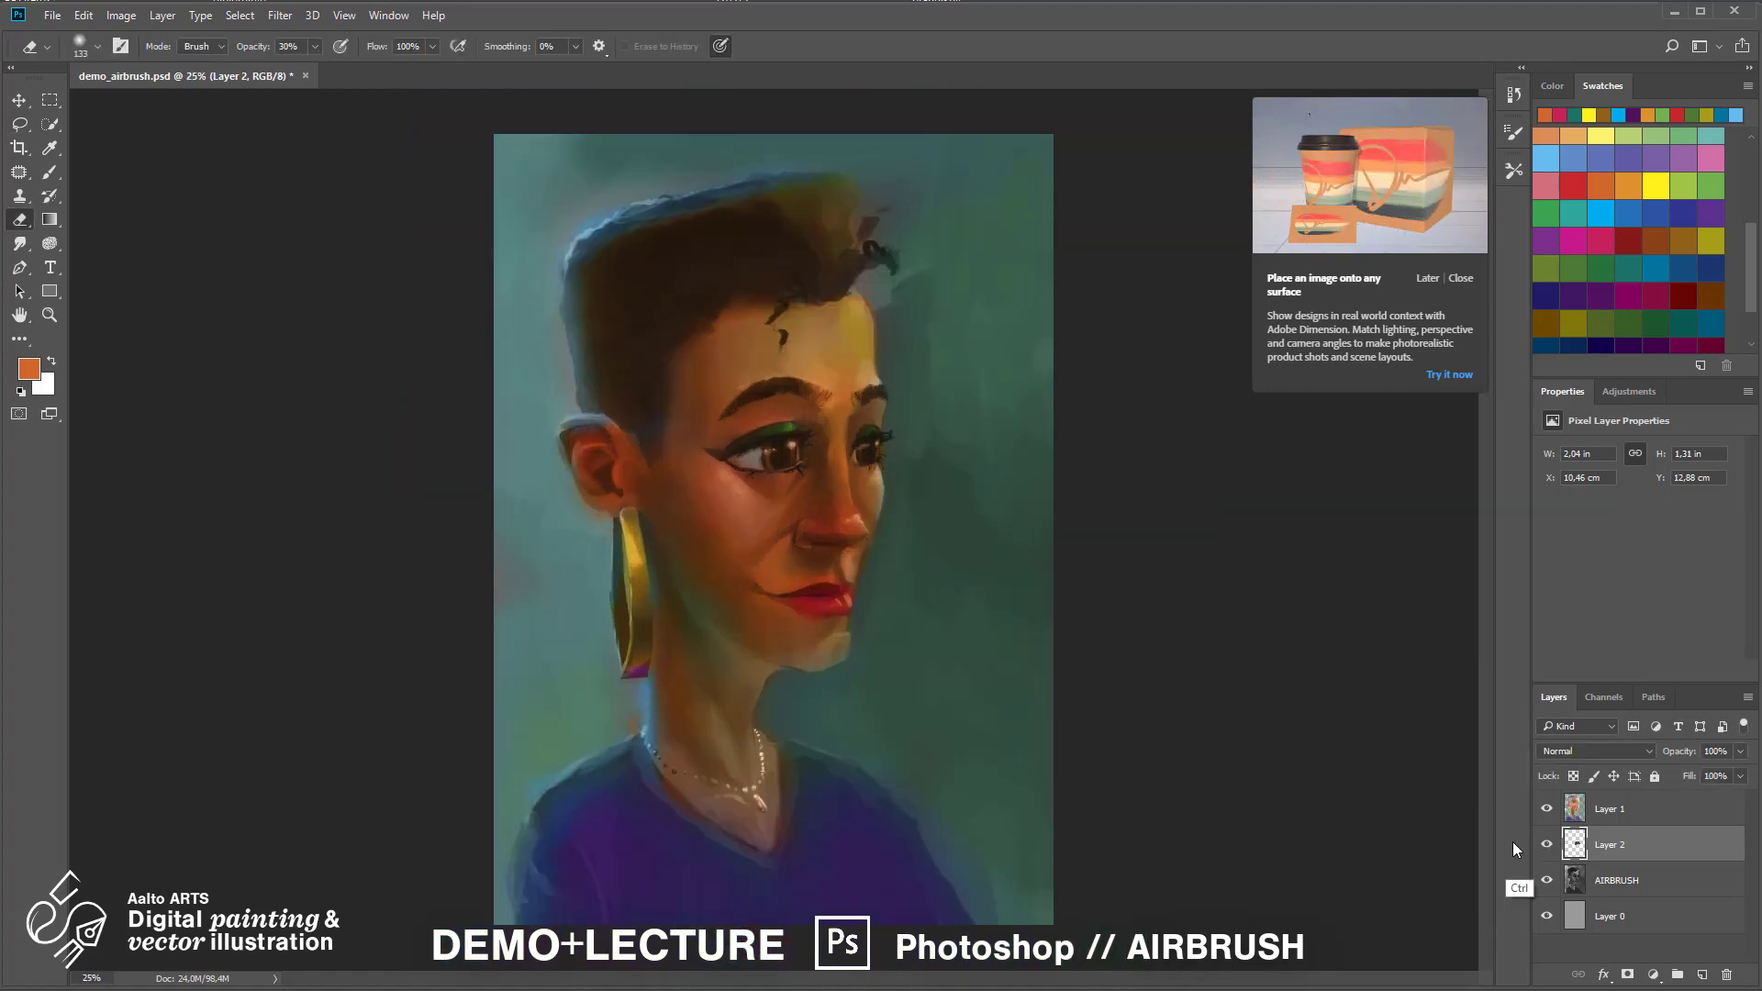
pyautogui.hotkey('ctrl', '+')
pyautogui.hotkey('ctrl', '+')
pyautogui.hotkey('ctrl', '+')
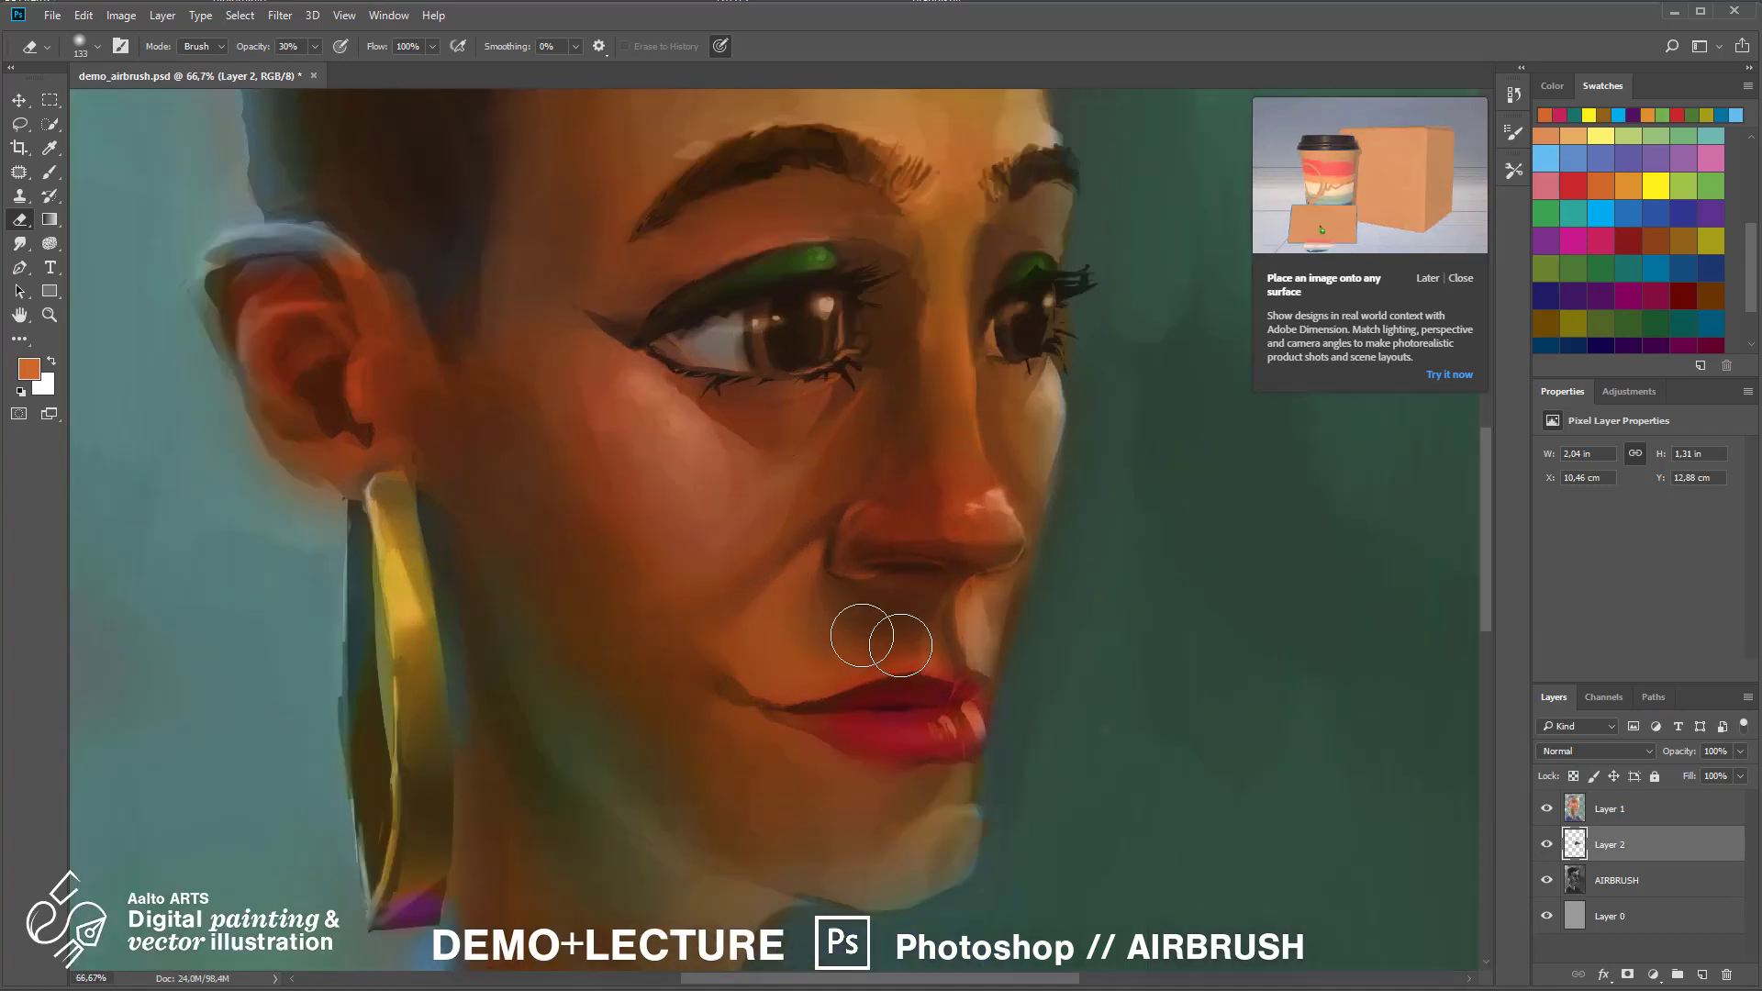
# Merge the reshaped nose into the AIRBRUSH layer and briefly hide the colour layer to check the greyscale
pyautogui.hotkey('ctrl', '-')
pyautogui.hotkey('ctrl', '-')
pyautogui.hotkey('ctrl', '-')
pyautogui.hotkey('ctrl', '+')
pyautogui.hotkey('ctrl', '-')
pyautogui.hotkey('ctrl', '-')
pyautogui.hotkey('ctrl', 'e')
pyautogui.hotkey('ctrl', '+')
pyautogui.hotkey('ctrl', '+')
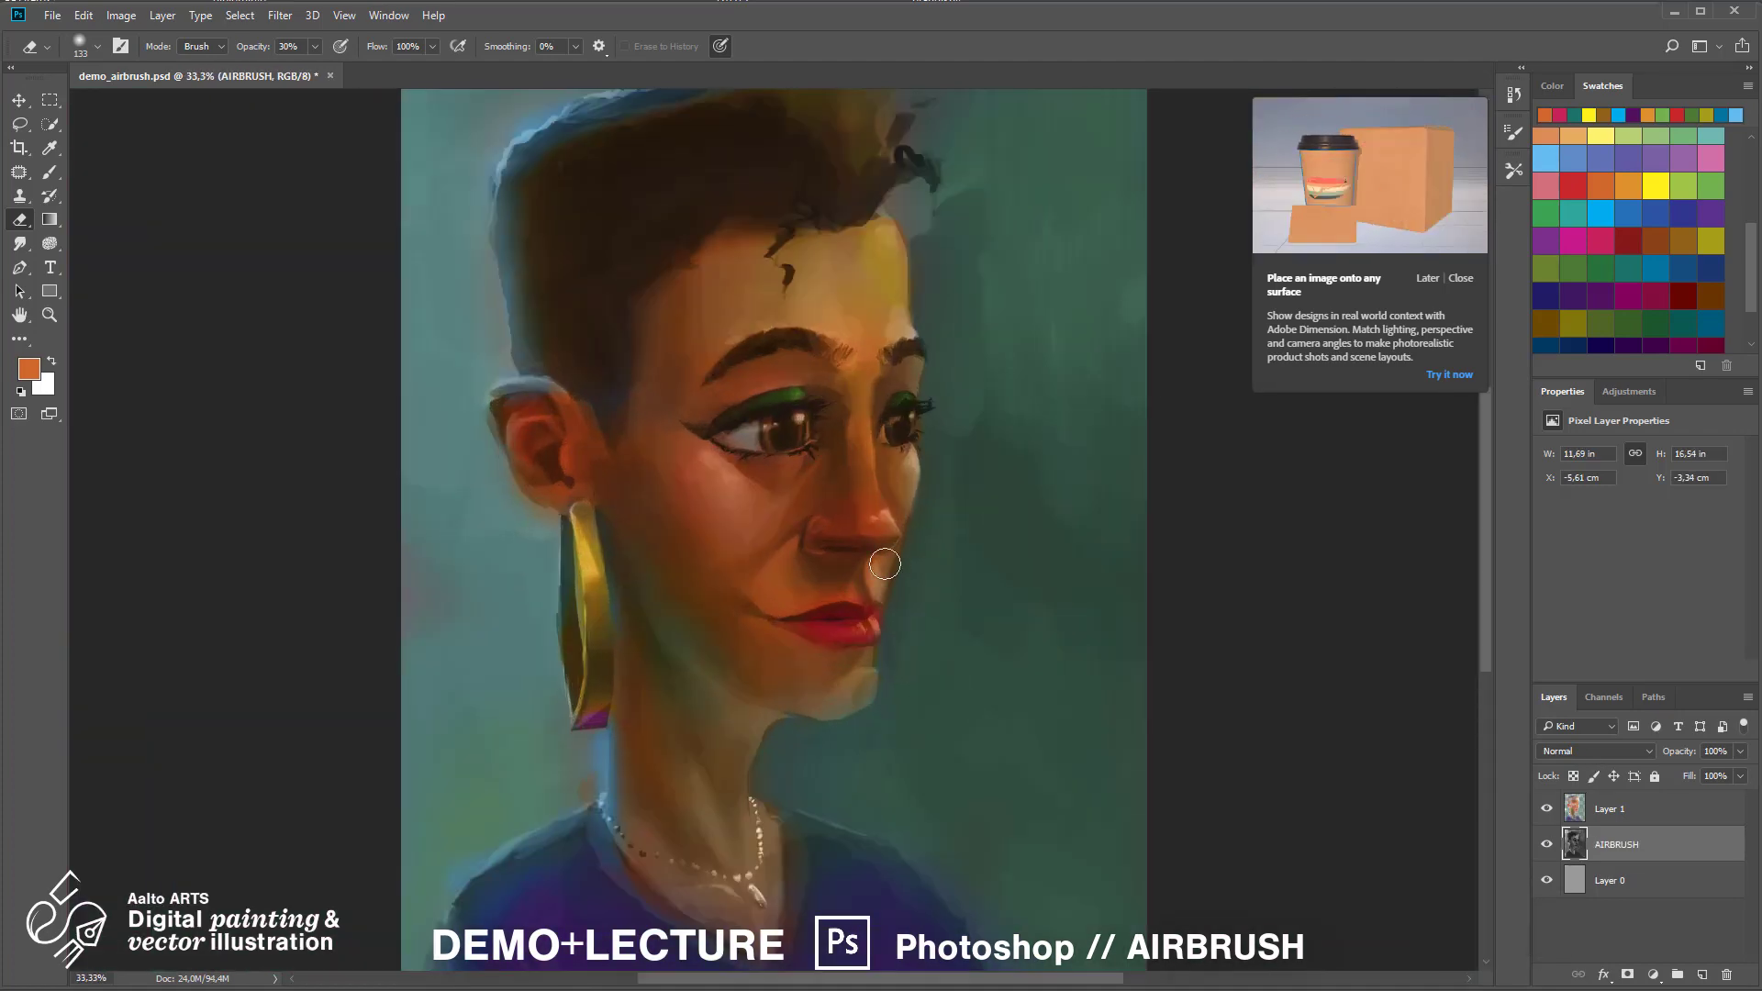
pyautogui.click(1546, 808)
pyautogui.click(1546, 809)
# Paint over the earring's purple tip on Layer 1 with gold sampled from the earring
pyautogui.click(1609, 809)
pyautogui.keyDown('alt'); pyautogui.click(590, 576); pyautogui.keyUp('alt')
pyautogui.press('b')
pyautogui.keyDown('alt'); pyautogui.click(589, 642); pyautogui.keyUp('alt')
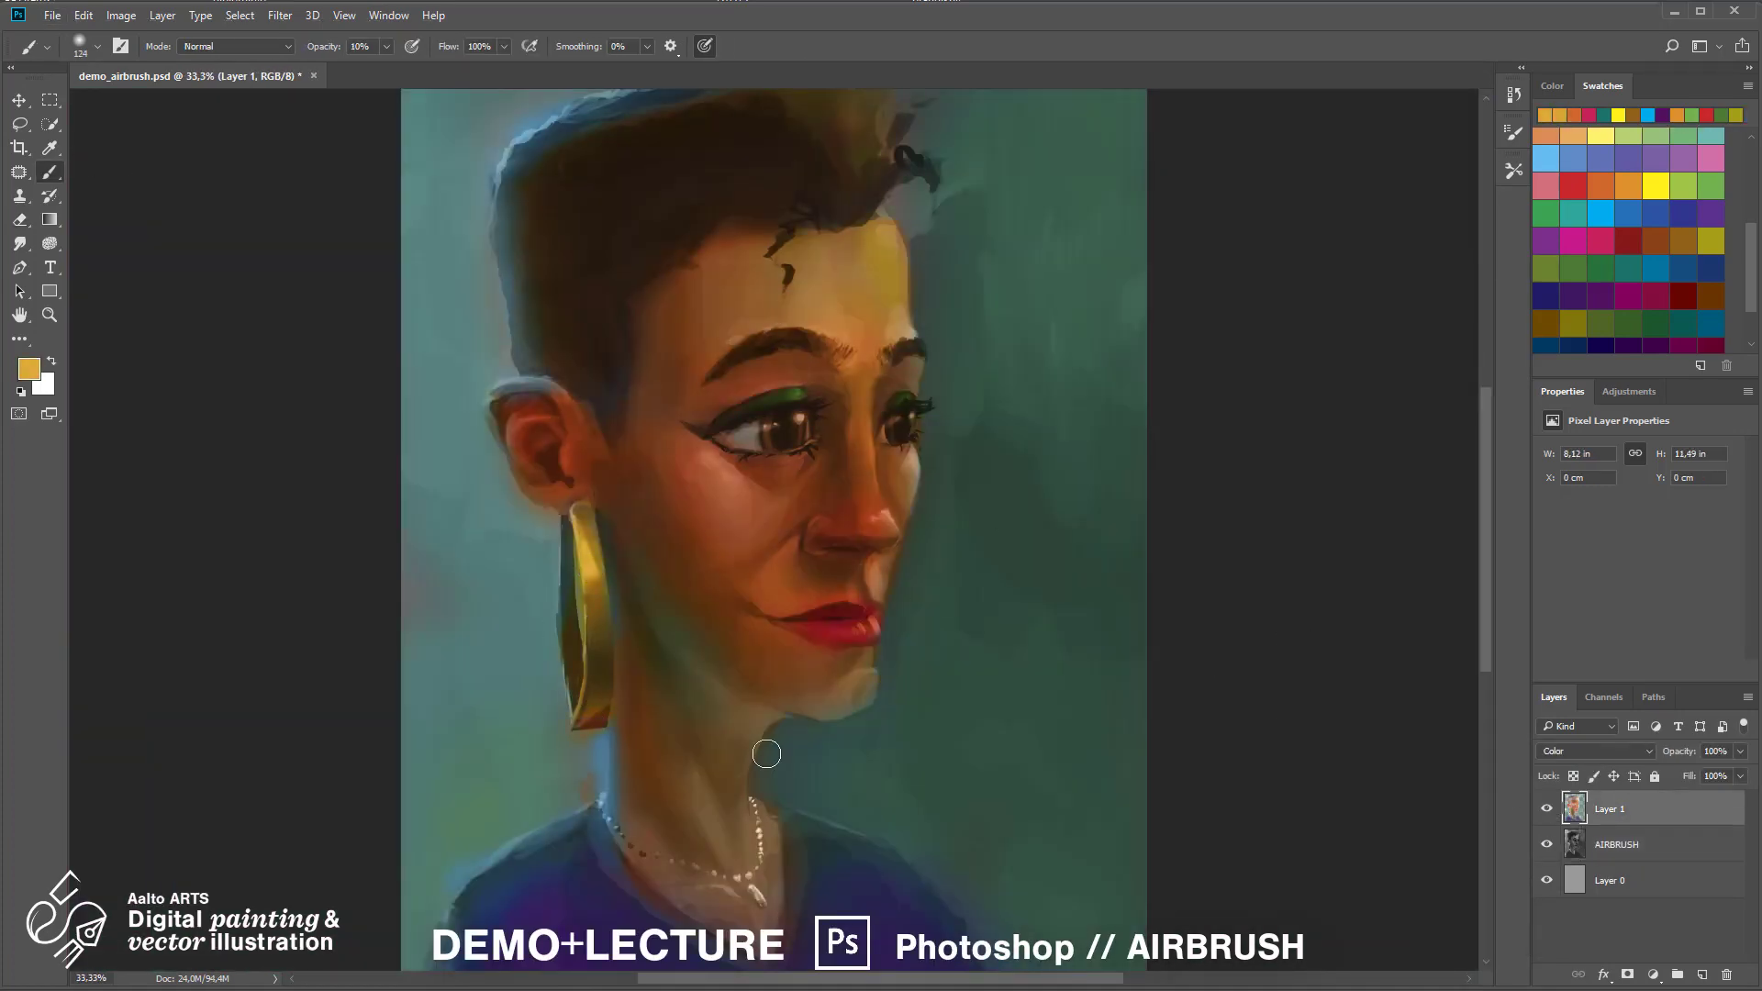
# Cover the orange spill behind the neck with sampled background colour at 70% opacity
pyautogui.hotkey('ctrl', '+')
pyautogui.hotkey('ctrl', '+')
pyautogui.moveTo(570, 910); pyautogui.dragTo(768, 362)
pyautogui.keyDown('alt'); pyautogui.click(550, 477); pyautogui.keyUp('alt')
pyautogui.press('7')
pyautogui.moveTo(582, 441); pyautogui.dragTo(581, 480)
pyautogui.keyDown('alt'); pyautogui.click(583, 513); pyautogui.keyUp('alt')
# Tint the necklace pendant yellow with a smaller soft brush at 70% opacity
pyautogui.click(1655, 186)
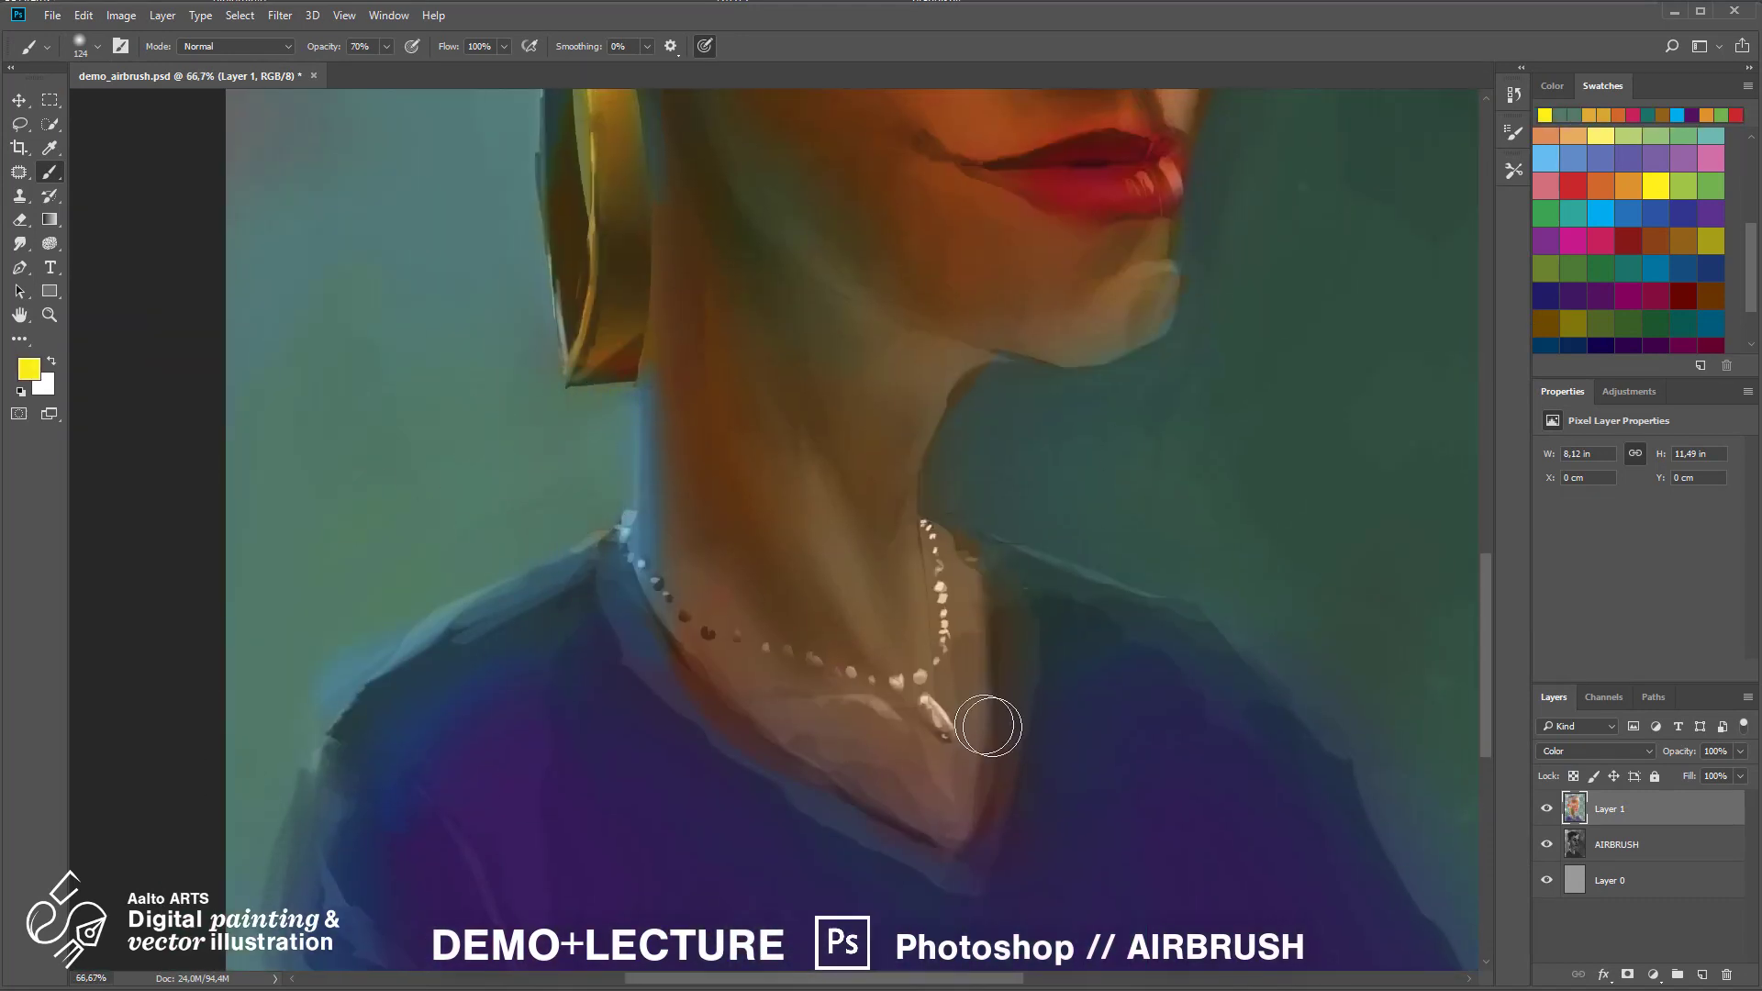
pyautogui.hotkey('ctrl', '+')
pyautogui.moveTo(992, 728); pyautogui.dragTo(840, 563)
pyautogui.press('[')
pyautogui.press('[')
pyautogui.press('[')
pyautogui.moveTo(853, 628); pyautogui.dragTo(883, 672)
# Tint the pendant and necklace beads amber with a 37 px brush at 70% opacity
pyautogui.click(1627, 187)
pyautogui.rightClick(856, 567)
pyautogui.moveTo(923, 602); pyautogui.dragTo(899, 602)
pyautogui.moveTo(852, 626); pyautogui.dragTo(884, 672)
pyautogui.click(843, 580)
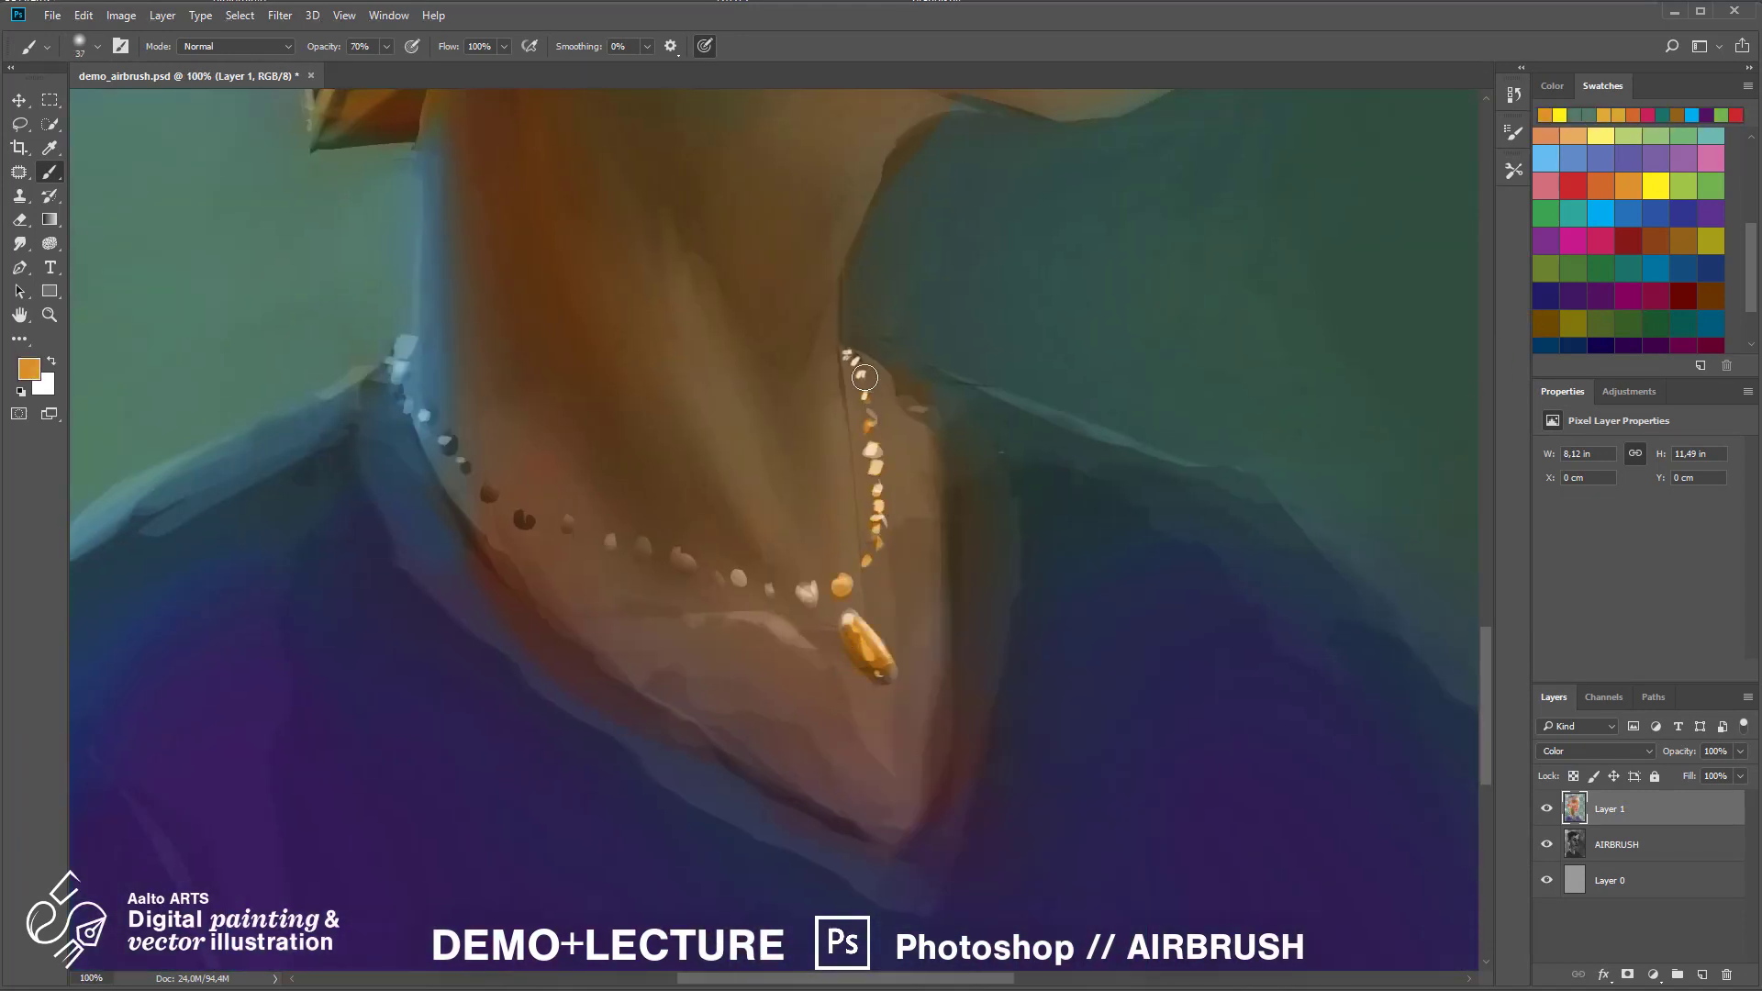
pyautogui.hotkey('ctrl', '-')
pyautogui.moveTo(753, 303); pyautogui.dragTo(778, 824)
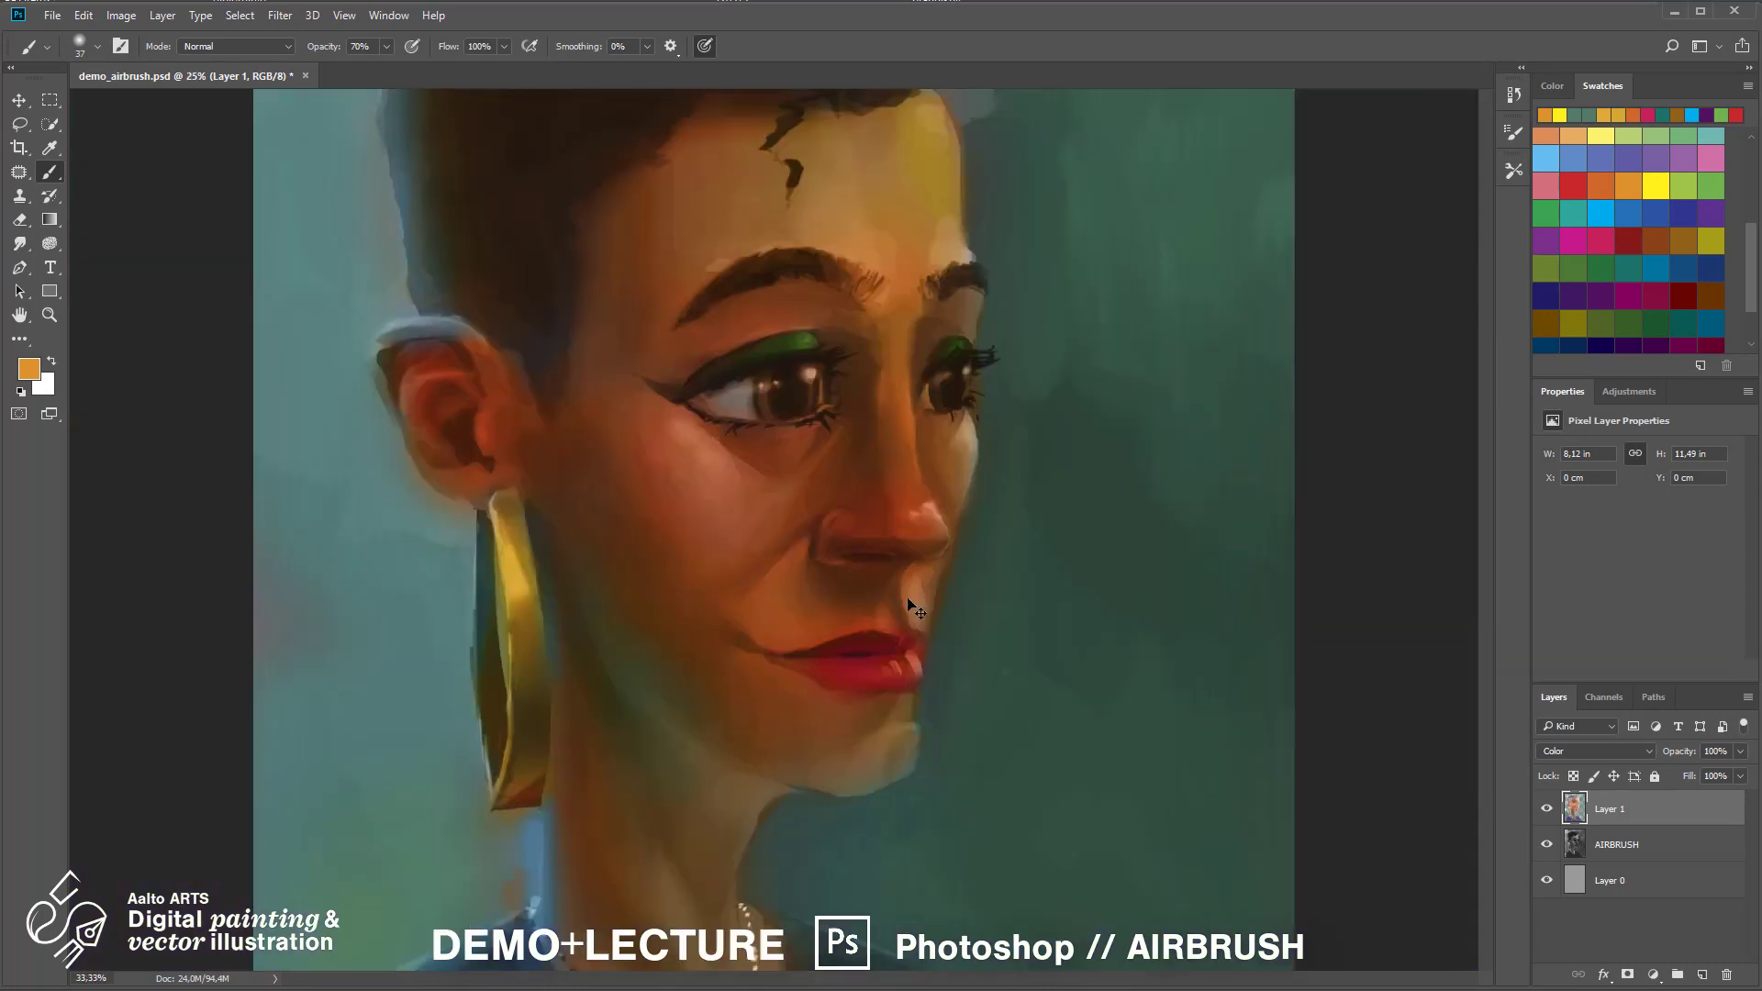
# Tint the necklace pendant blue and touch up the amber beads above it with a small soft brush at 70% opacity
pyautogui.moveTo(789, 918); pyautogui.dragTo(641, 313)
pyautogui.hotkey('ctrl', '+')
pyautogui.click(1656, 268)
pyautogui.moveTo(667, 498)
pyautogui.mouseDown()
pyautogui.moveTo(700, 545)
pyautogui.moveTo(681, 529)
pyautogui.mouseUp()
pyautogui.click(1711, 268)
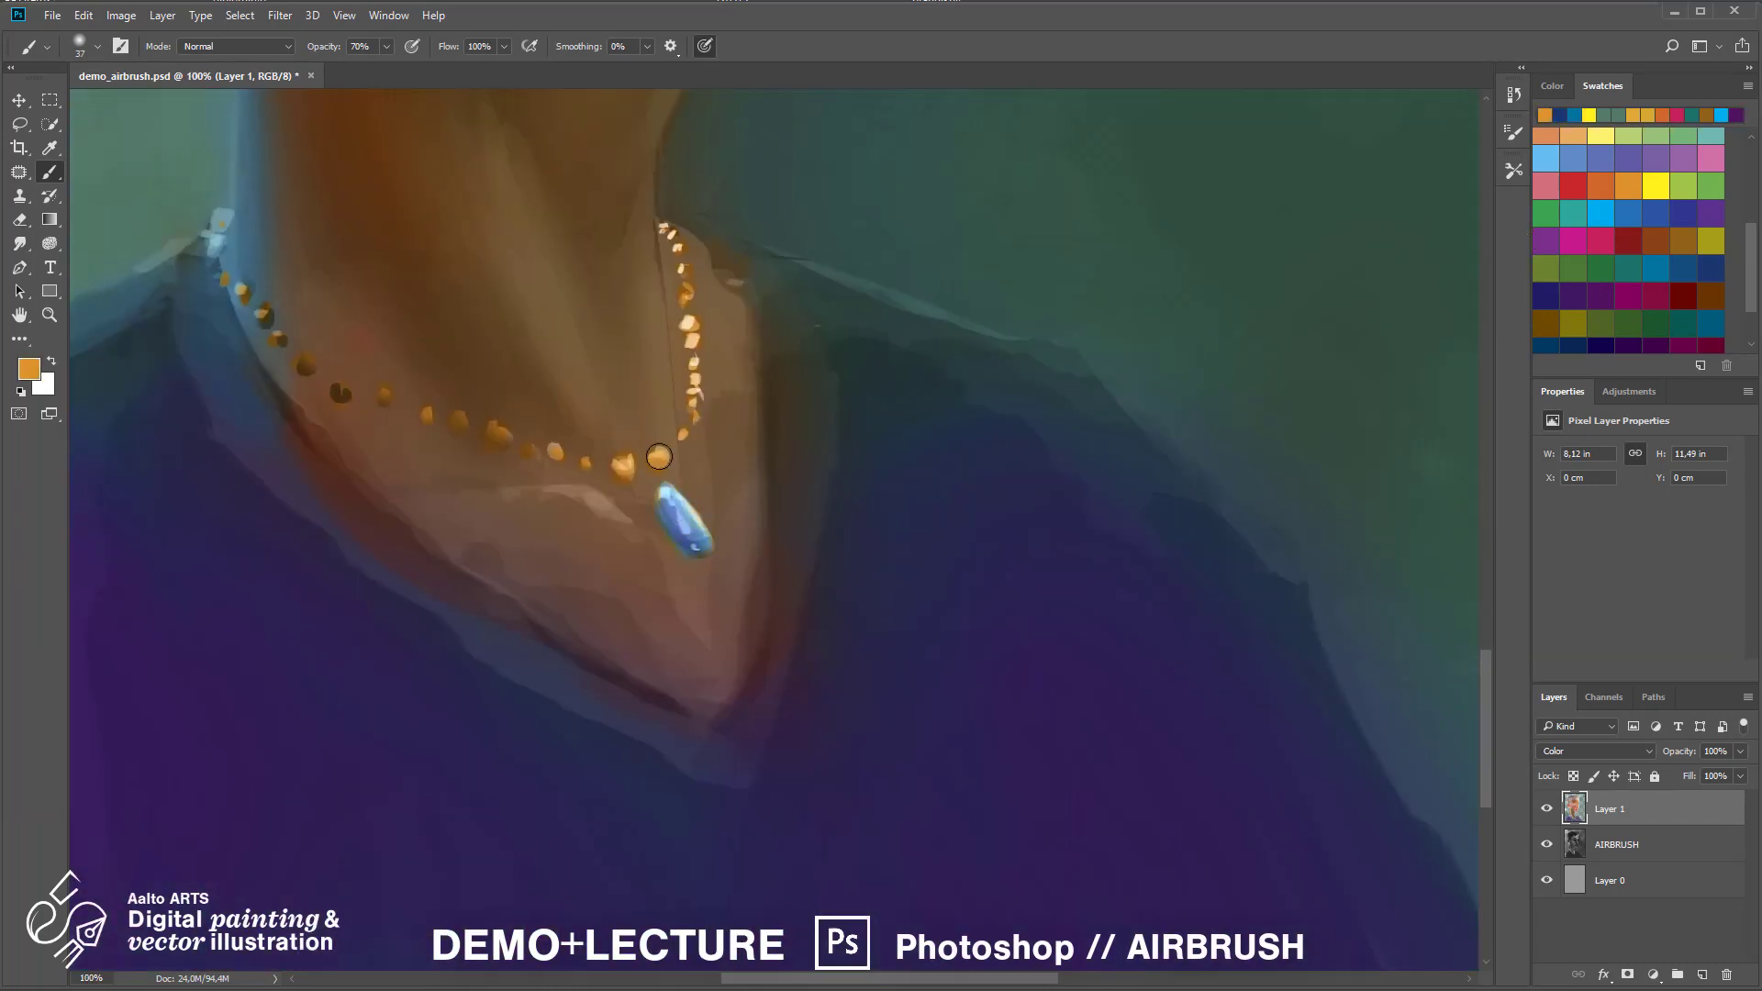
pyautogui.click(1710, 297)
pyautogui.click(661, 466)
# Mute the shirt with a dark grey-brown swatch at 30% brush opacity and lower Layer 1's opacity to 79%
pyautogui.hotkey('ctrl', '-')
pyautogui.hotkey('ctrl', '-')
pyautogui.hotkey('ctrl', '-')
pyautogui.moveTo(904, 469); pyautogui.dragTo(955, 409)
pyautogui.hotkey('ctrl', '-')
pyautogui.moveTo(1751, 271); pyautogui.dragTo(1751, 298)
pyautogui.click(1627, 313)
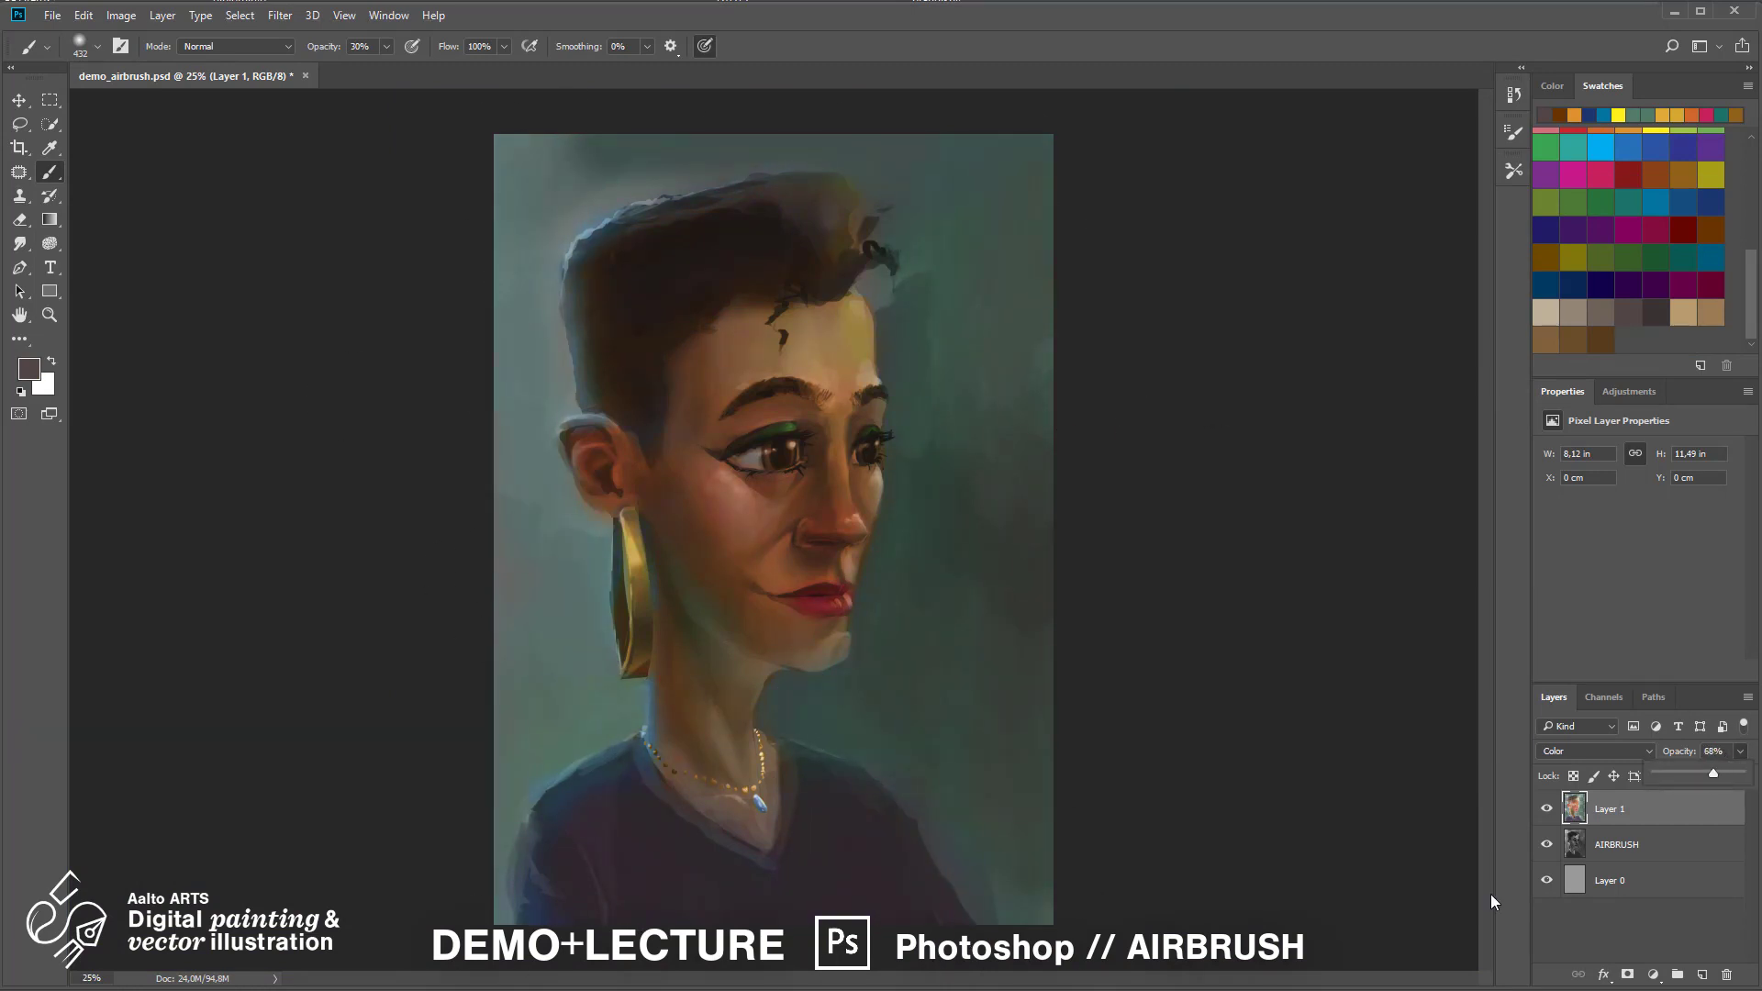
# Tint the upper rim of the ear and the nearby temple golden brown with a 130 px brush at 30% opacity
pyautogui.hotkey('ctrl', '+')
pyautogui.hotkey('ctrl', '+')
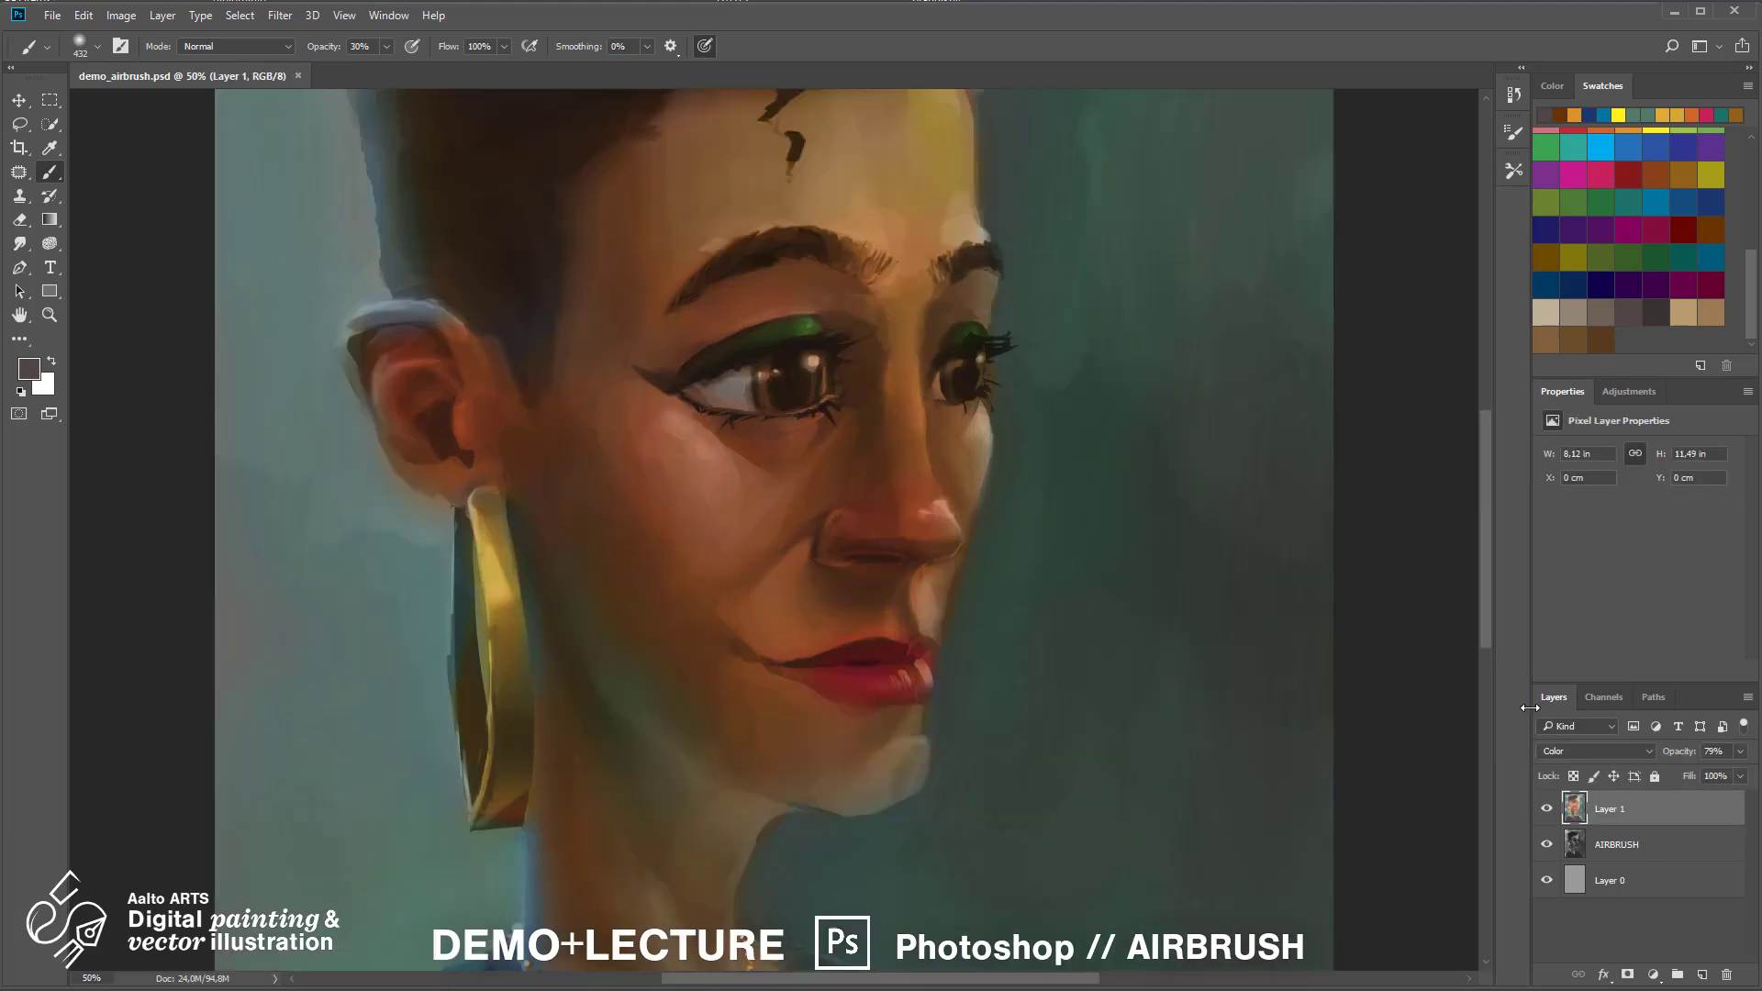
pyautogui.moveTo(744, 473); pyautogui.dragTo(925, 604)
pyautogui.click(1683, 174)
pyautogui.moveTo(592, 455); pyautogui.dragTo(688, 432)
pyautogui.click(1600, 147)
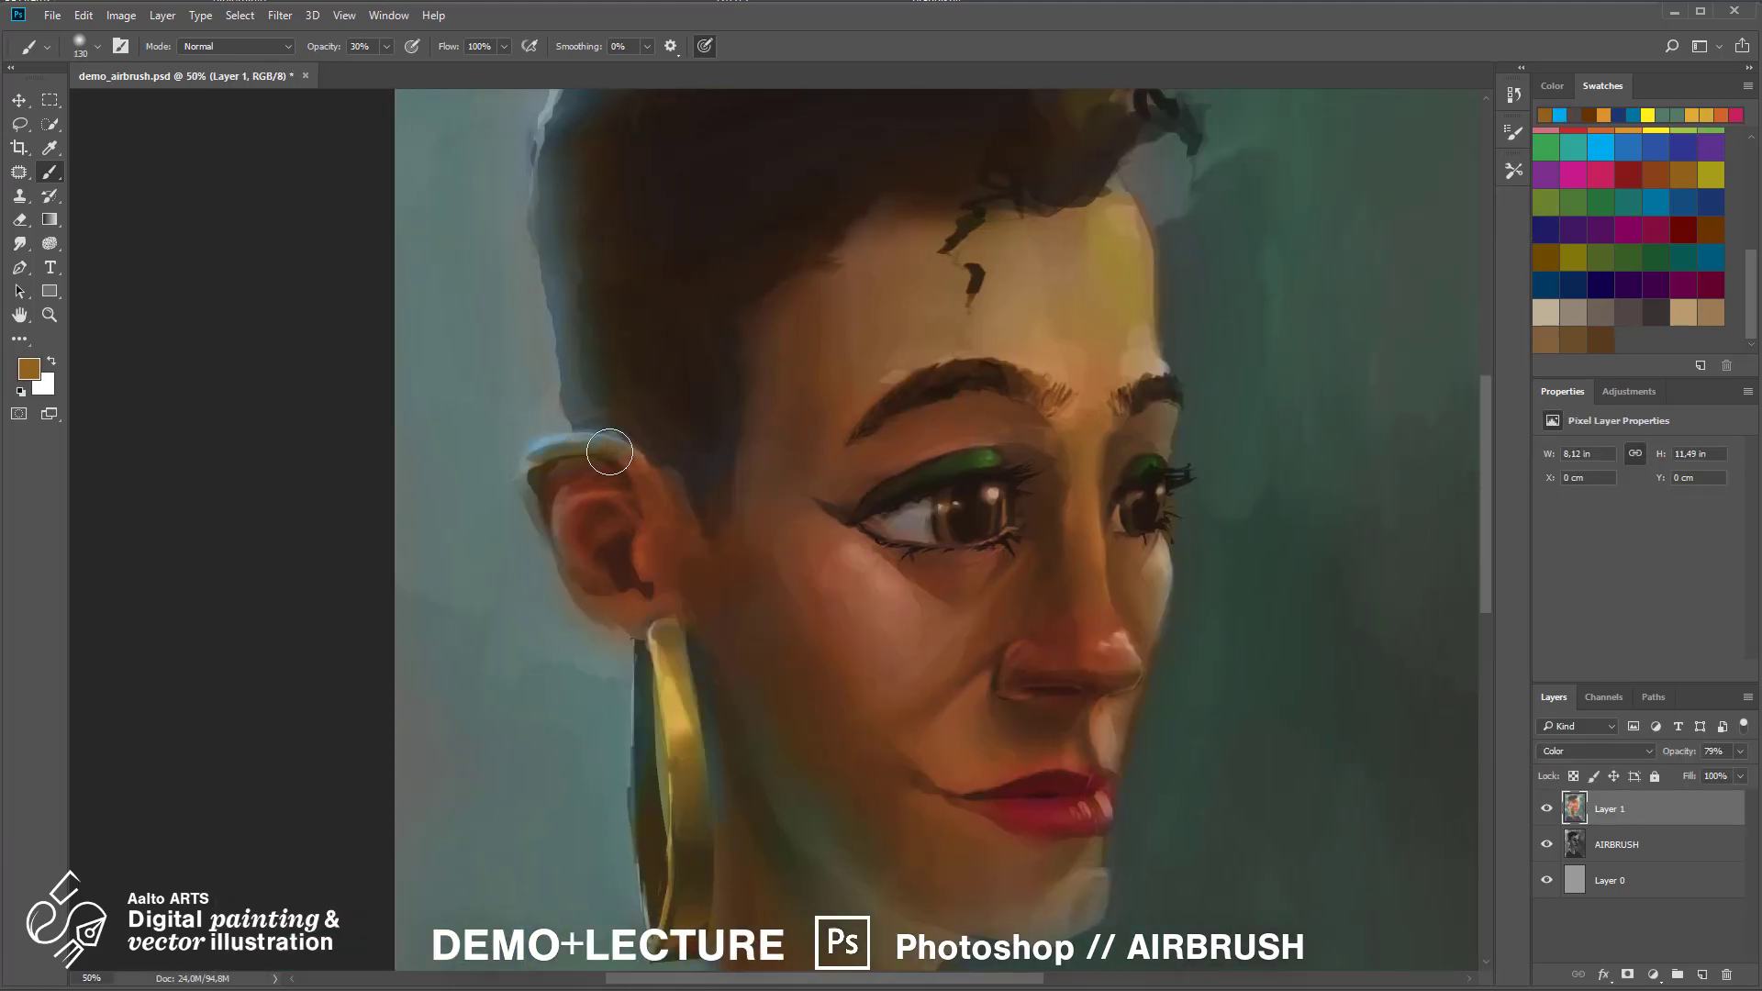
# Glaze the cheek and jaw beside the earring with orange-brown and sampled skin tones at 20% opacity
pyautogui.hotkey('ctrl', '-')
pyautogui.hotkey('ctrl', '-')
pyautogui.press('2')
pyautogui.click(1648, 172)
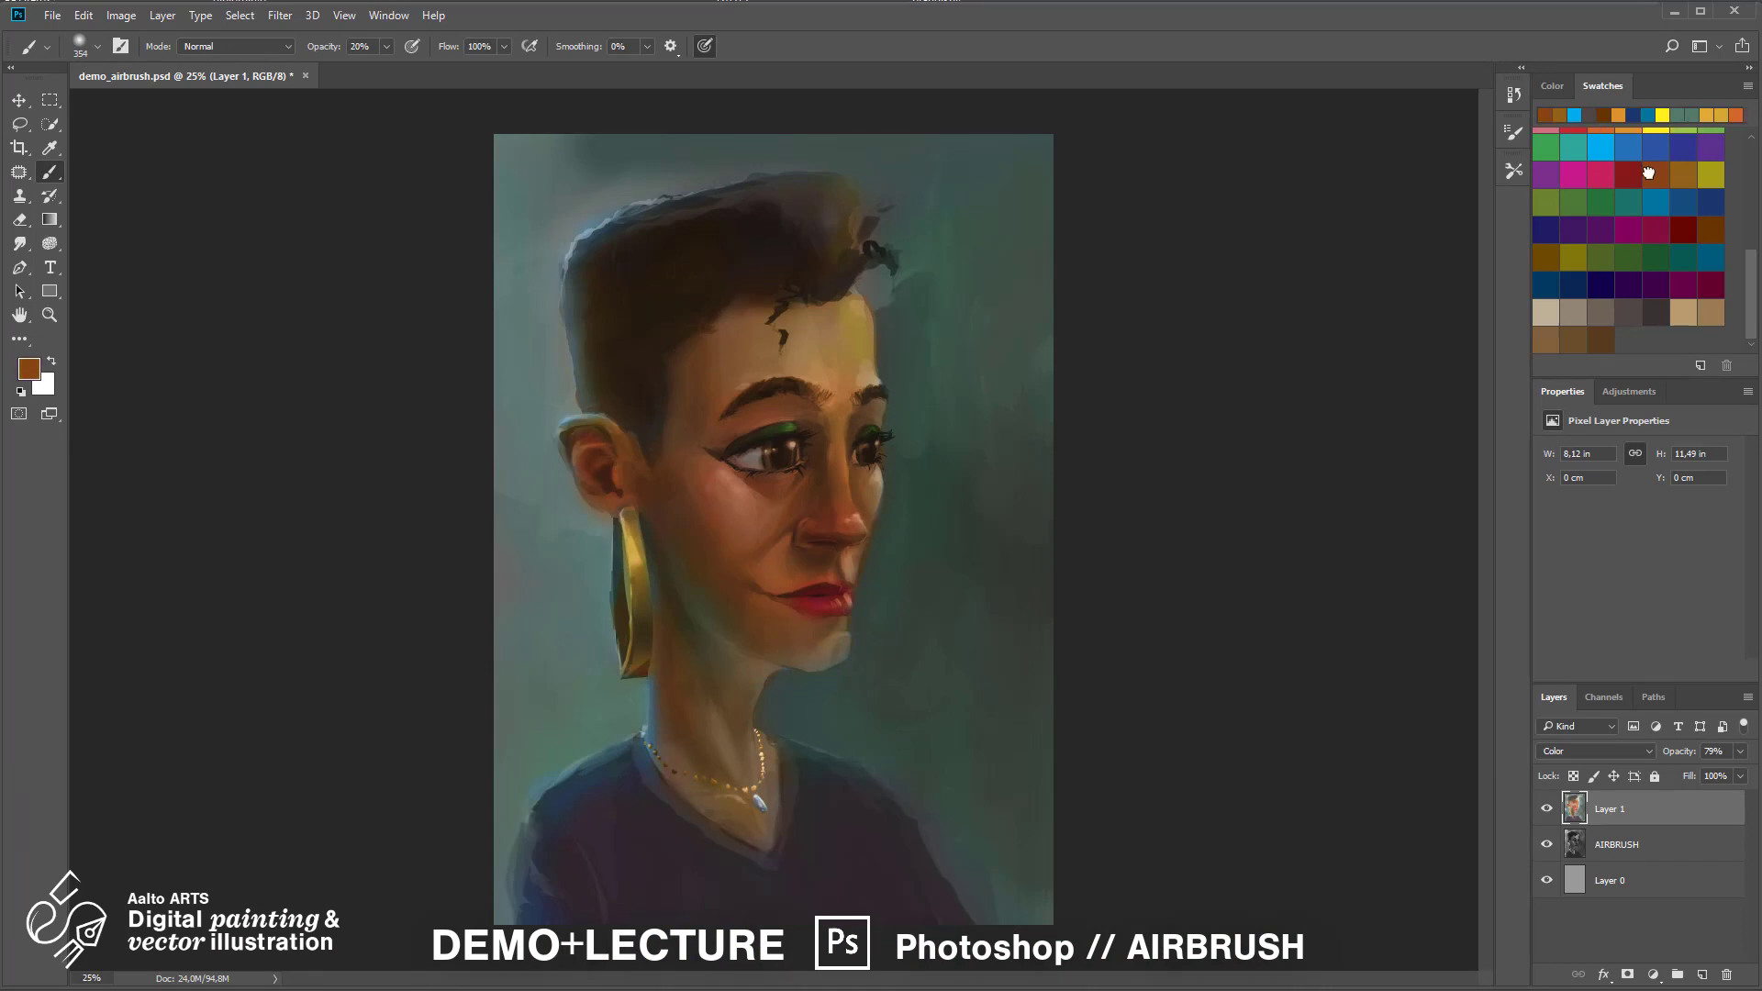
pyautogui.keyDown('alt'); pyautogui.click(688, 569); pyautogui.keyUp('alt')
pyautogui.hotkey('ctrl', '+')
pyautogui.hotkey('ctrl', '+')
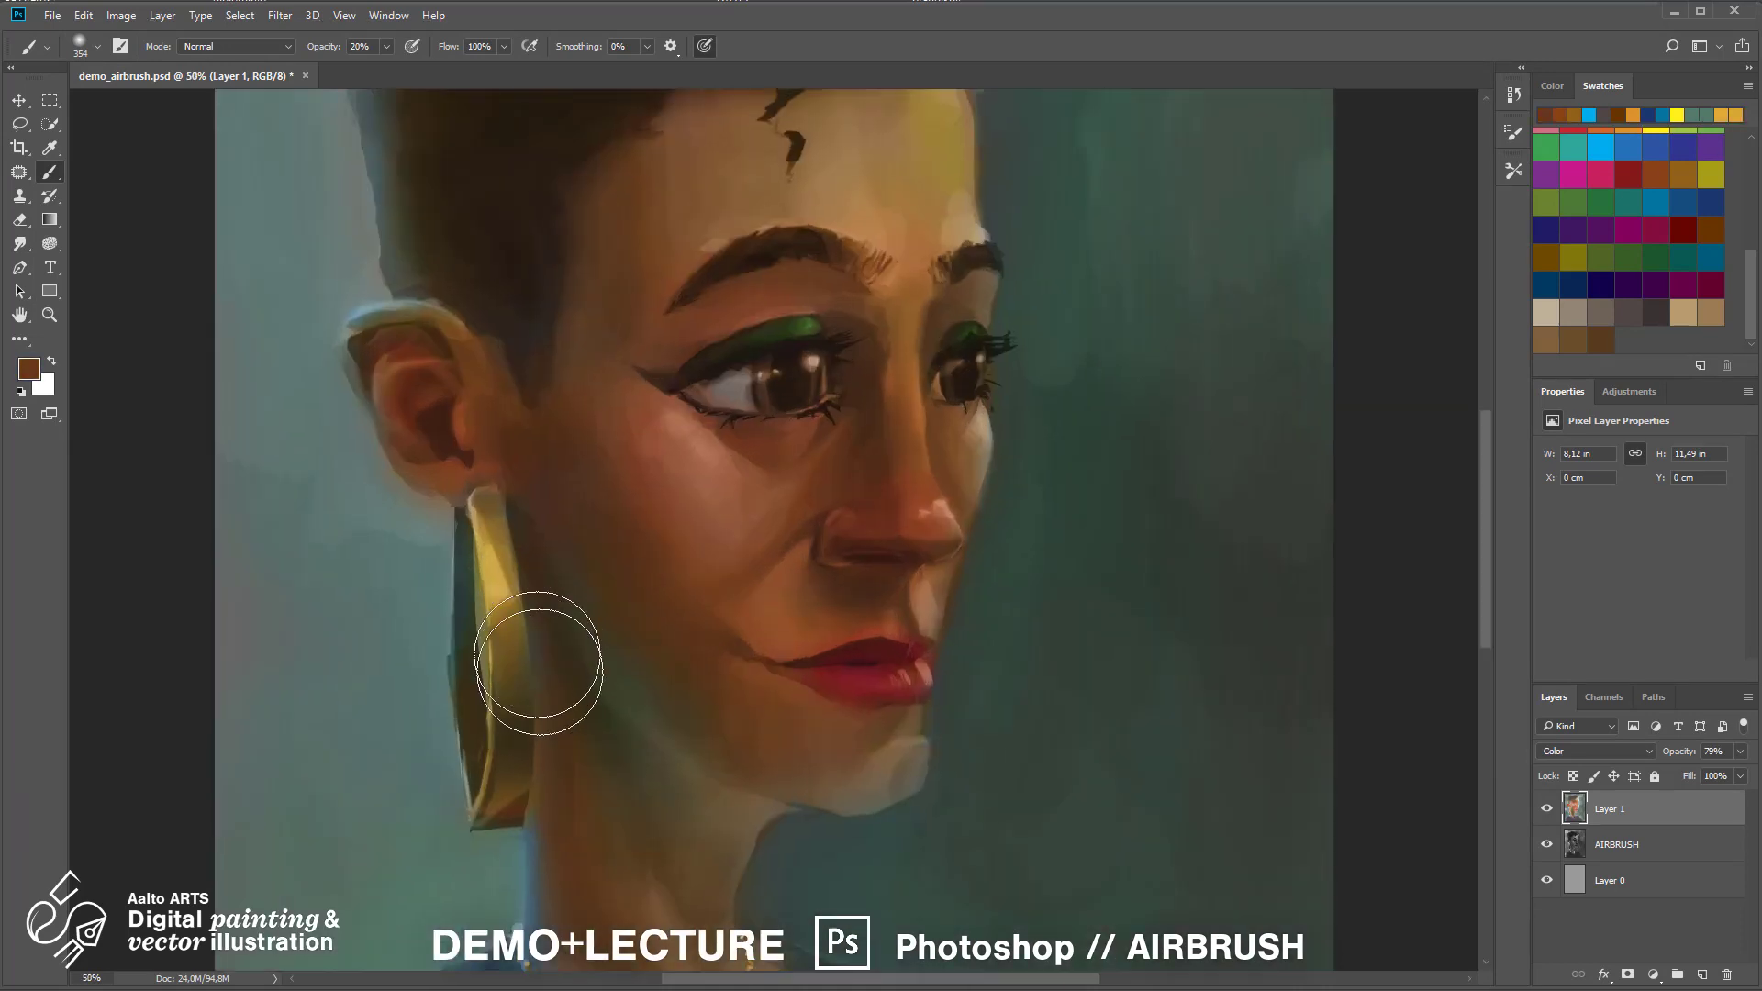
pyautogui.keyDown('alt'); pyautogui.click(606, 613); pyautogui.keyUp('alt')
# Blend colours sampled from the neck, neckline and hair over those areas with a 354 px brush at 20% opacity
pyautogui.hotkey('ctrl', '-')
pyautogui.hotkey('ctrl', '-')
pyautogui.hotkey('ctrl', '-')
pyautogui.keyDown('alt'); pyautogui.click(652, 710); pyautogui.keyUp('alt')
pyautogui.keyDown('alt'); pyautogui.click(685, 768); pyautogui.keyUp('alt')
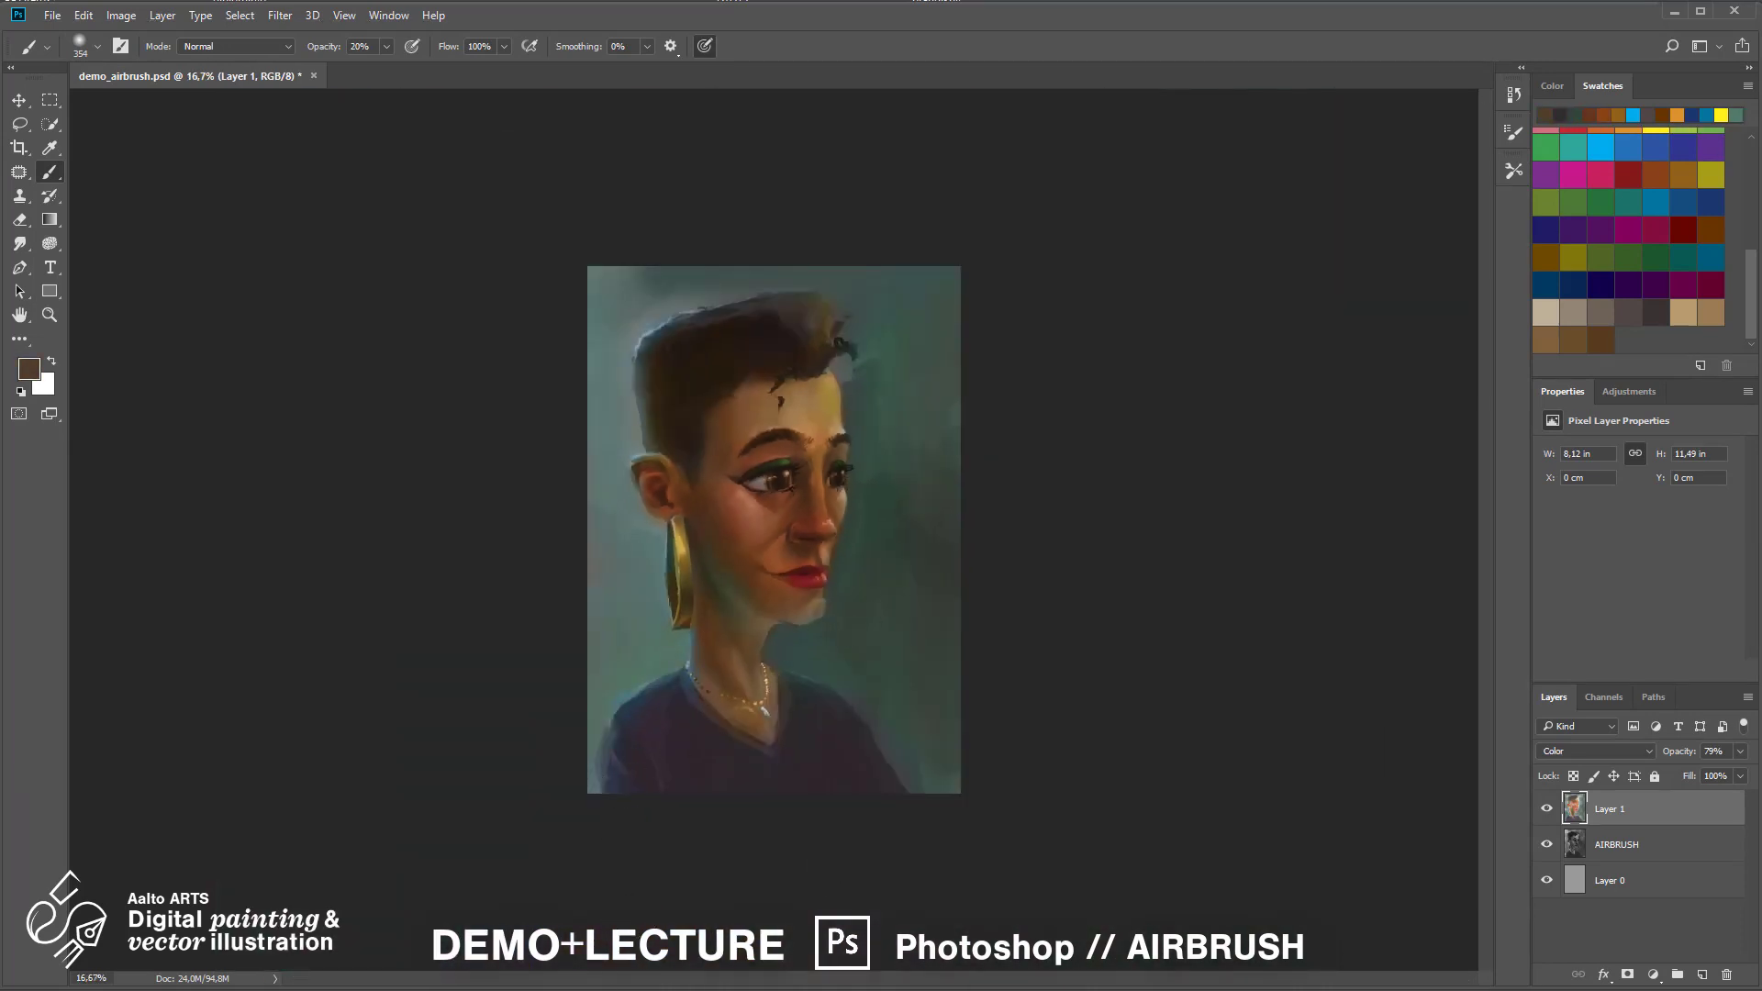
pyautogui.keyDown('alt'); pyautogui.click(700, 310); pyautogui.keyUp('alt')
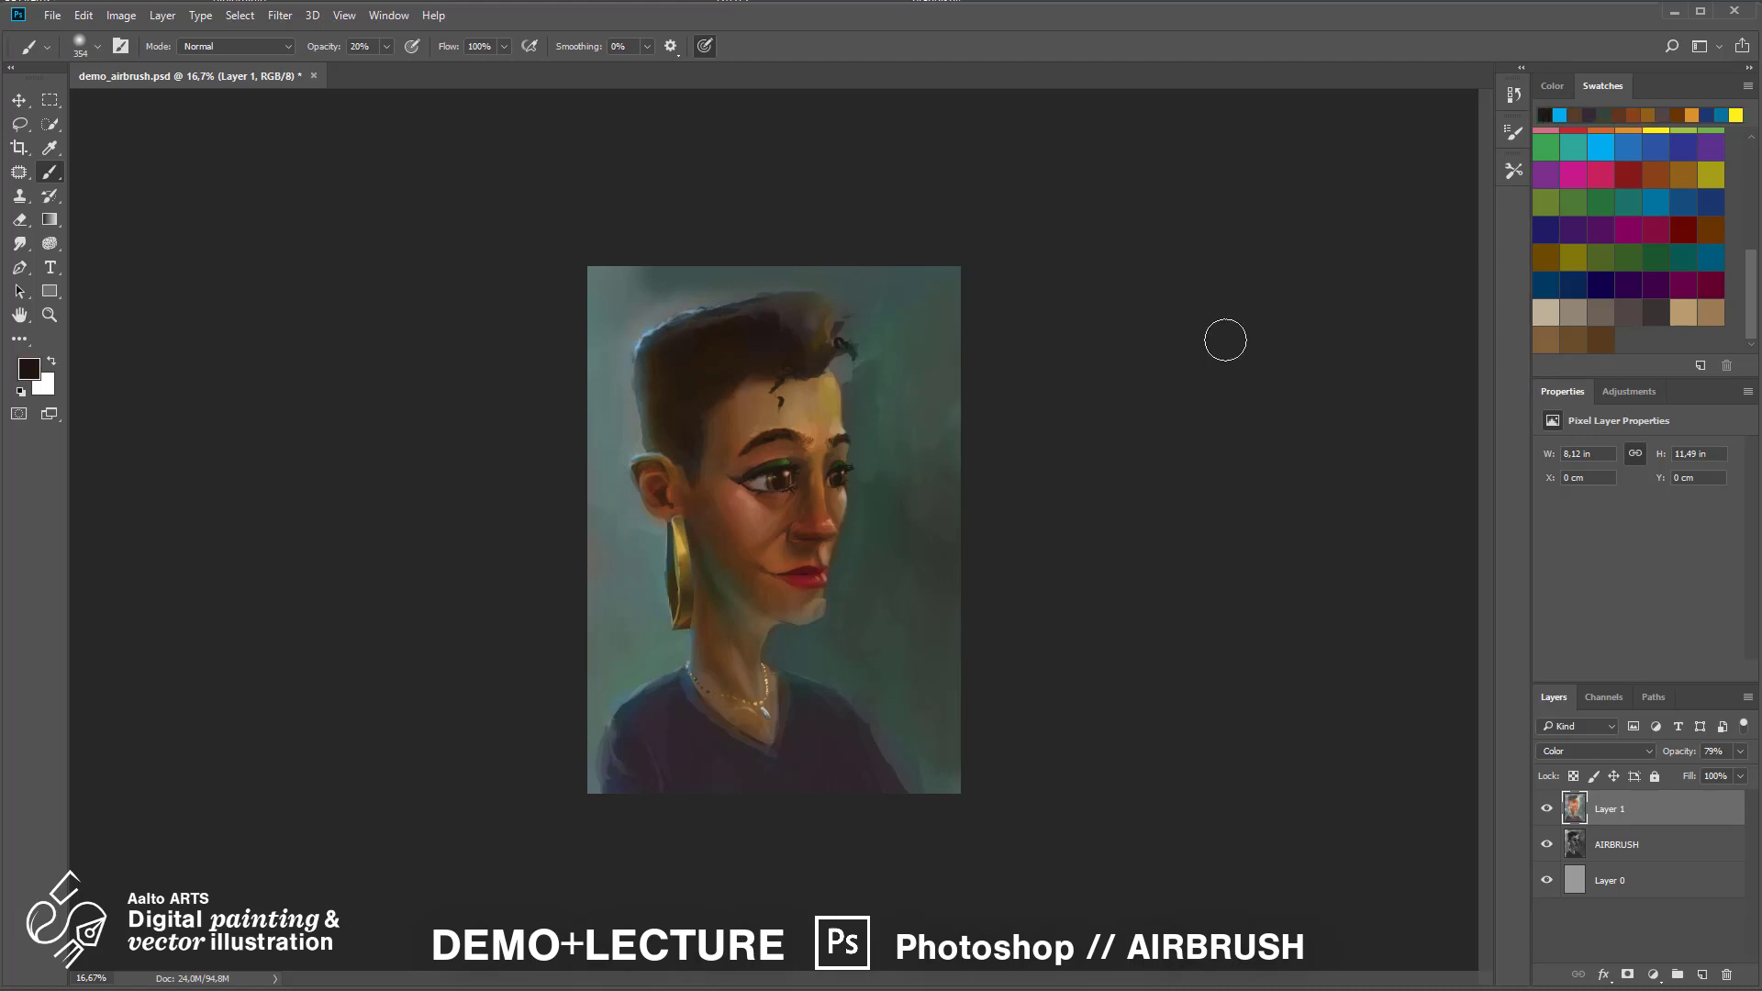
# Warm the front hair, jaw and chin with brown, olive, orange and red swatches at 20% opacity, and save
pyautogui.click(1545, 257)
pyautogui.hotkey('ctrl', '+')
pyautogui.hotkey('ctrl', '+')
pyautogui.click(1710, 174)
pyautogui.moveTo(743, 629); pyautogui.dragTo(721, 644)
pyautogui.click(1682, 175)
pyautogui.click(1656, 175)
pyautogui.click(1628, 174)
pyautogui.hotkey('ctrl', '-')
pyautogui.hotkey('ctrl', '-')
pyautogui.hotkey('ctrl', 's')
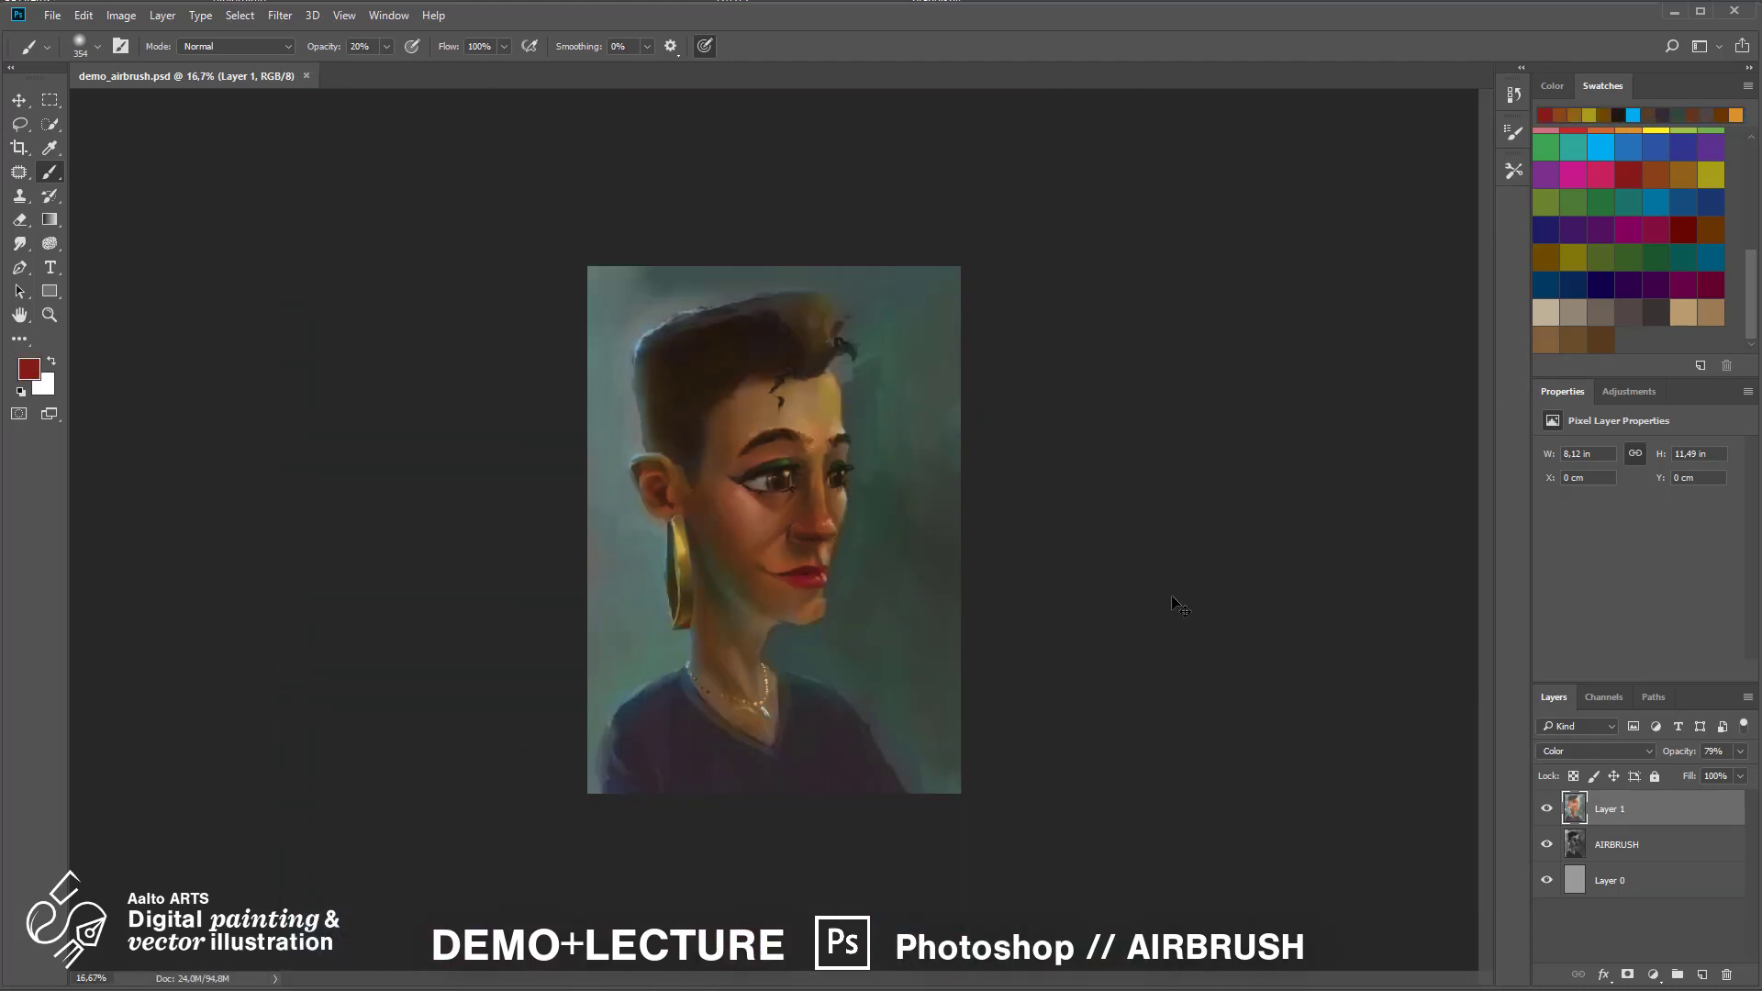
# On the AIRBRUSH layer, lasso a region outlining a new shape for the quiff's front and top edge
pyautogui.hotkey('ctrl', '+')
pyautogui.hotkey('ctrl', '+')
pyautogui.hotkey('ctrl', '+')
pyautogui.click(1617, 844)
pyautogui.press('l')
pyautogui.moveTo(575, 296); pyautogui.dragTo(764, 344)
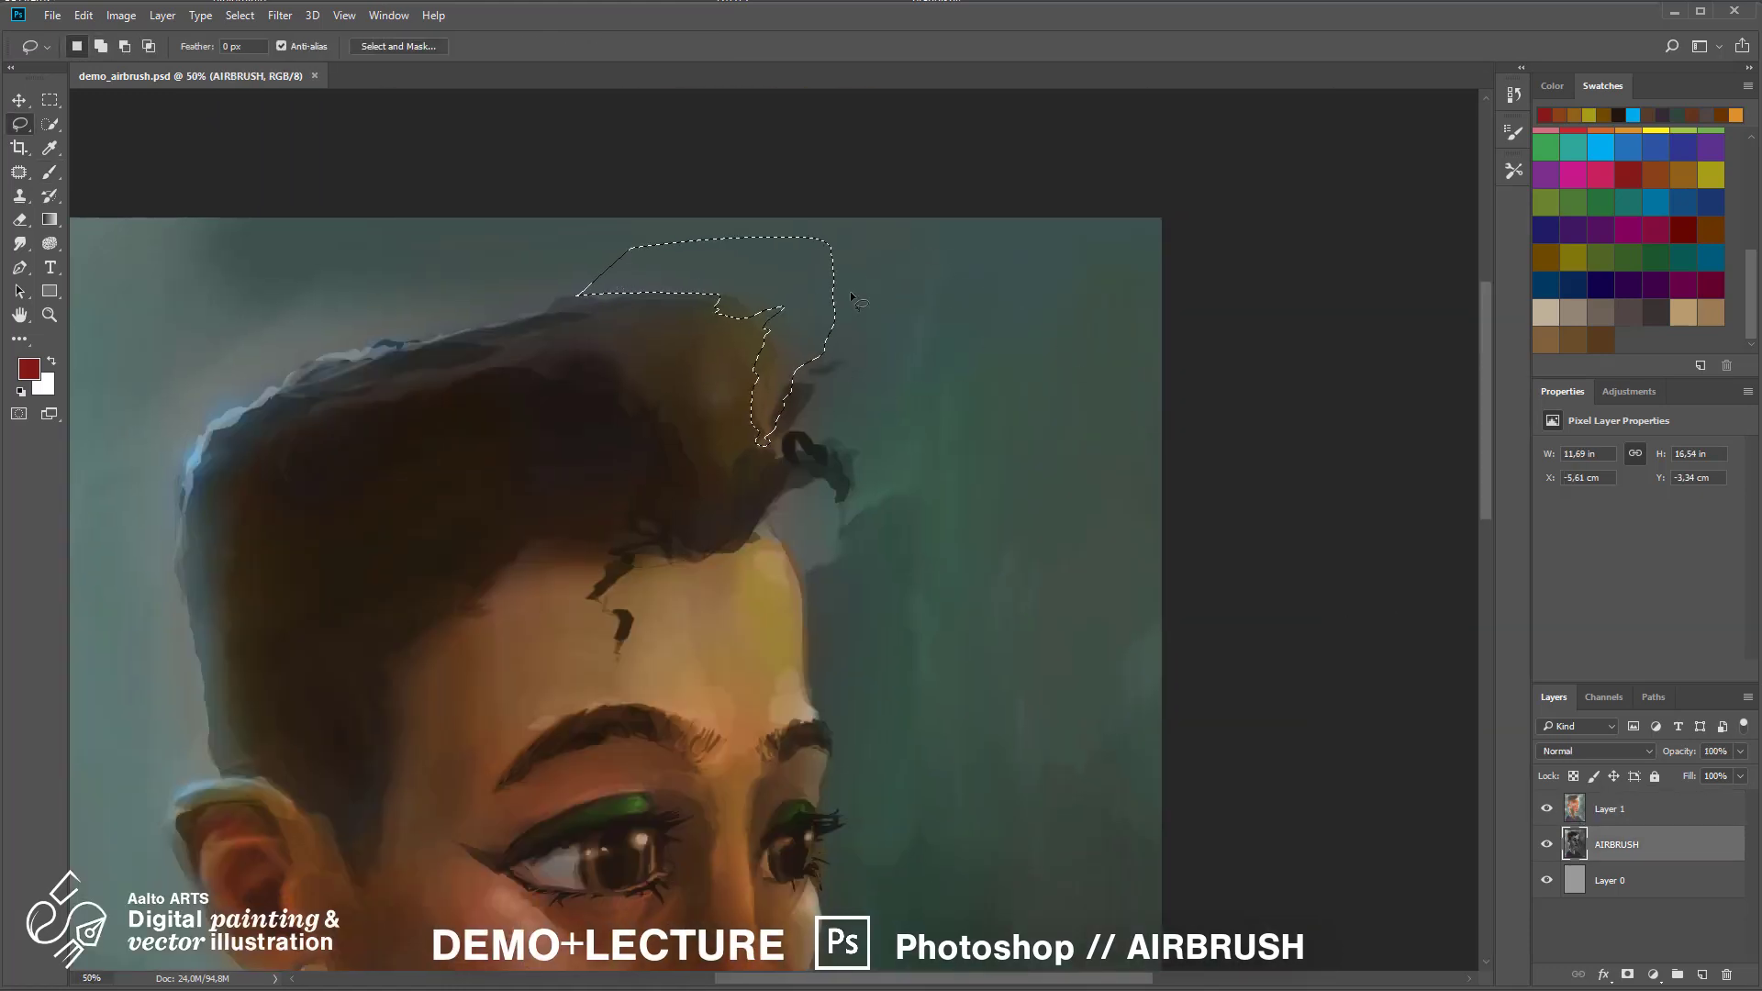
# Hide Layer 1, paint the quiff's new outline with dark greys using a textured brush, and invert the selection
pyautogui.press('b')
pyautogui.scroll(10, 1657, 229)
pyautogui.click(1657, 223)
pyautogui.moveTo(706, 261); pyautogui.dragTo(770, 302)
pyautogui.click(1546, 808)
pyautogui.moveTo(776, 394); pyautogui.dragTo(763, 319)
pyautogui.click(1600, 250)
pyautogui.hotkey('ctrl', 'shift', 'i')
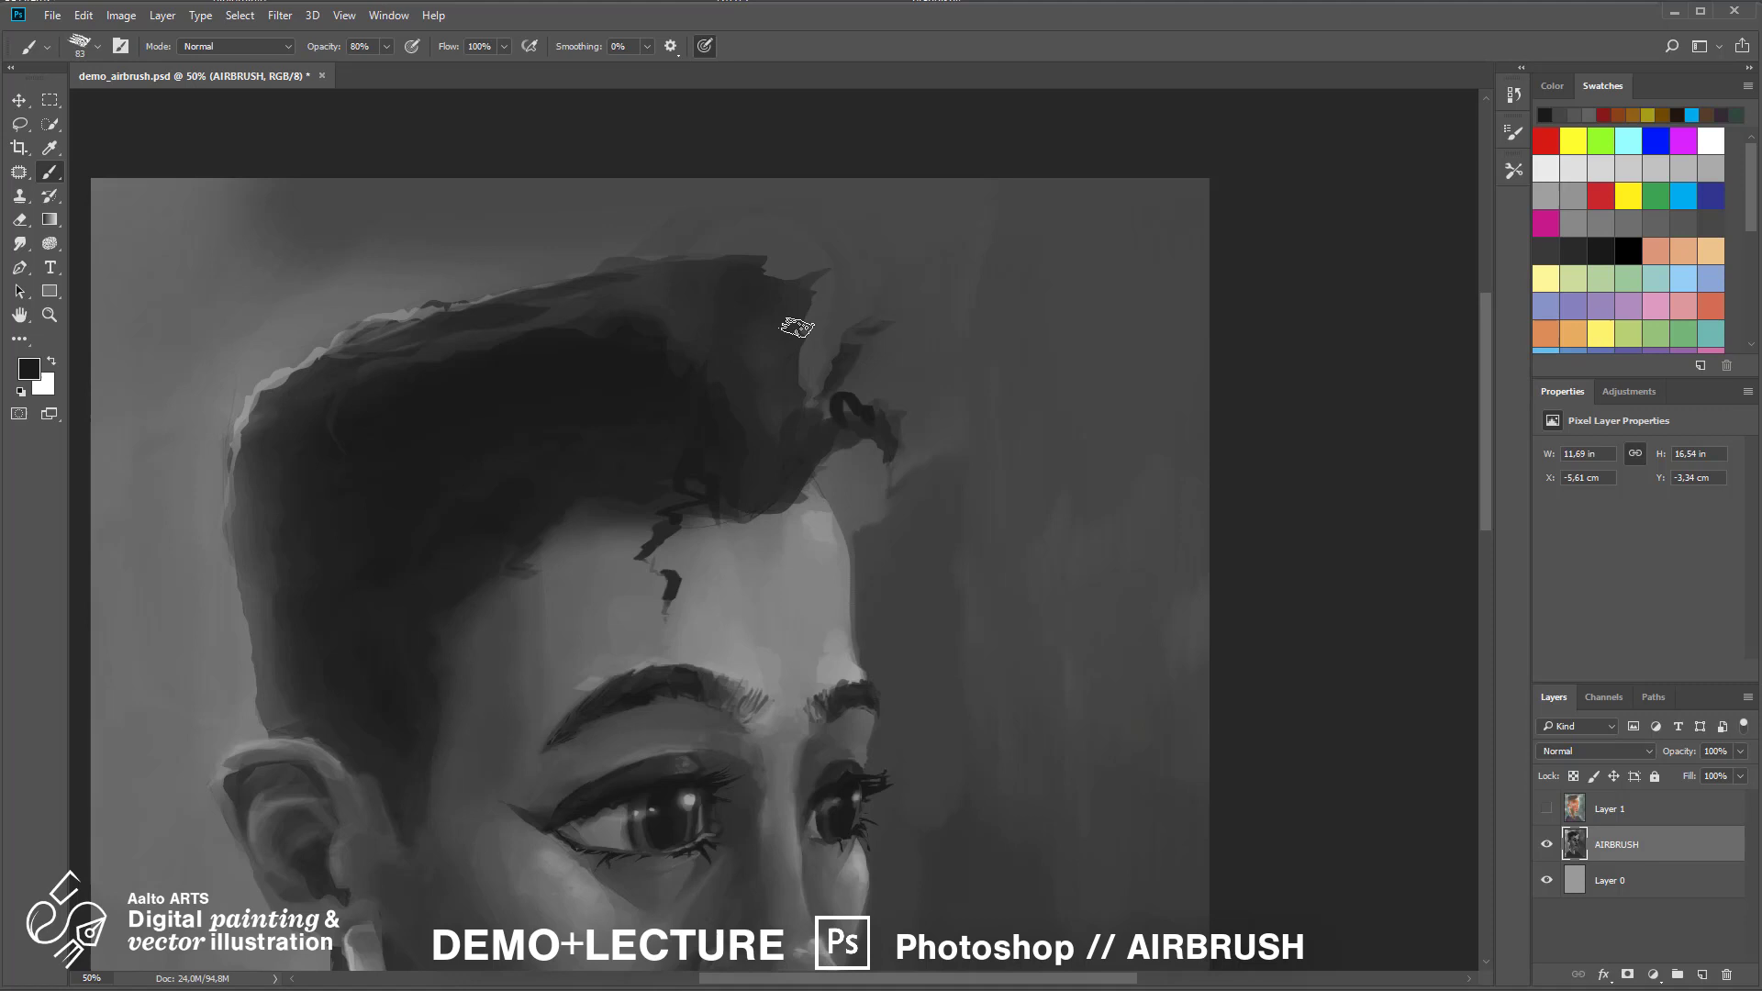
# Fill in the quiff's front edge down to the forehead with sampled hair greys at 80% opacity
pyautogui.keyDown('alt'); pyautogui.click(791, 327); pyautogui.keyUp('alt')
pyautogui.moveTo(805, 307); pyautogui.dragTo(807, 404)
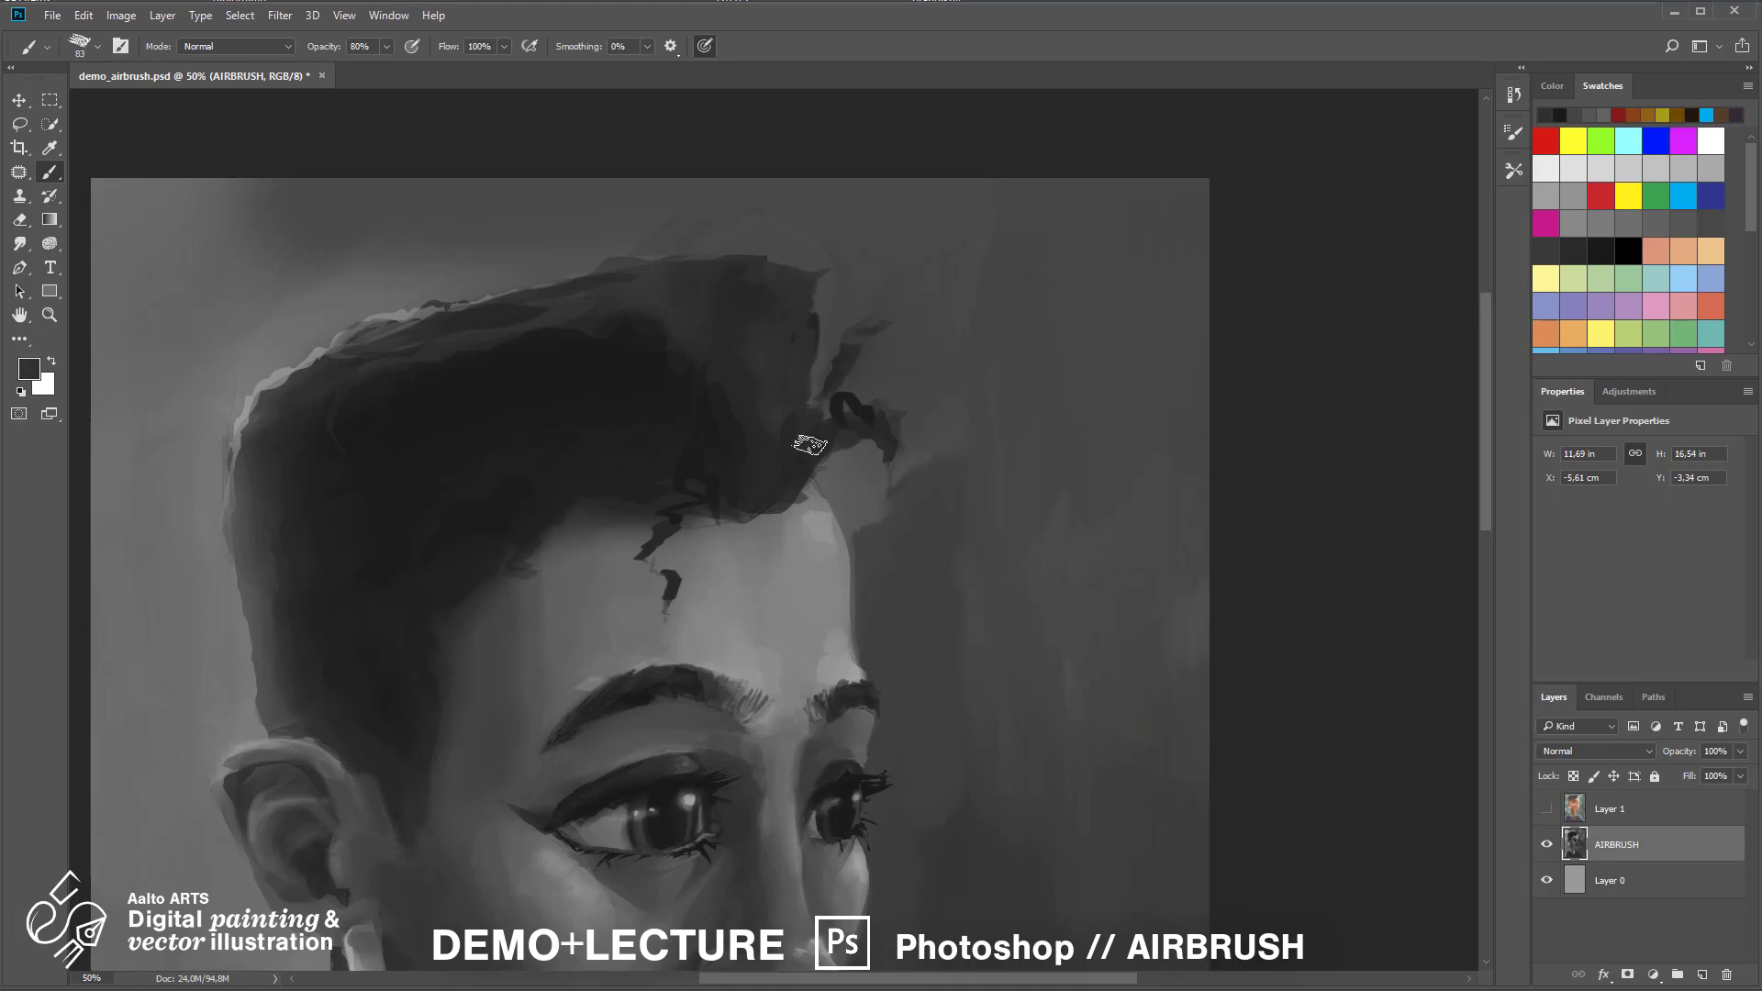
pyautogui.keyDown('alt'); pyautogui.click(796, 459); pyautogui.keyUp('alt')
pyautogui.moveTo(791, 496); pyautogui.dragTo(769, 518)
# Reshape the loose strands in front of the quiff with sampled background and hair greys, and show Layer 1
pyautogui.keyDown('alt'); pyautogui.click(889, 289); pyautogui.keyUp('alt')
pyautogui.moveTo(867, 339); pyautogui.dragTo(837, 454)
pyautogui.keyDown('alt'); pyautogui.click(853, 458); pyautogui.keyUp('alt')
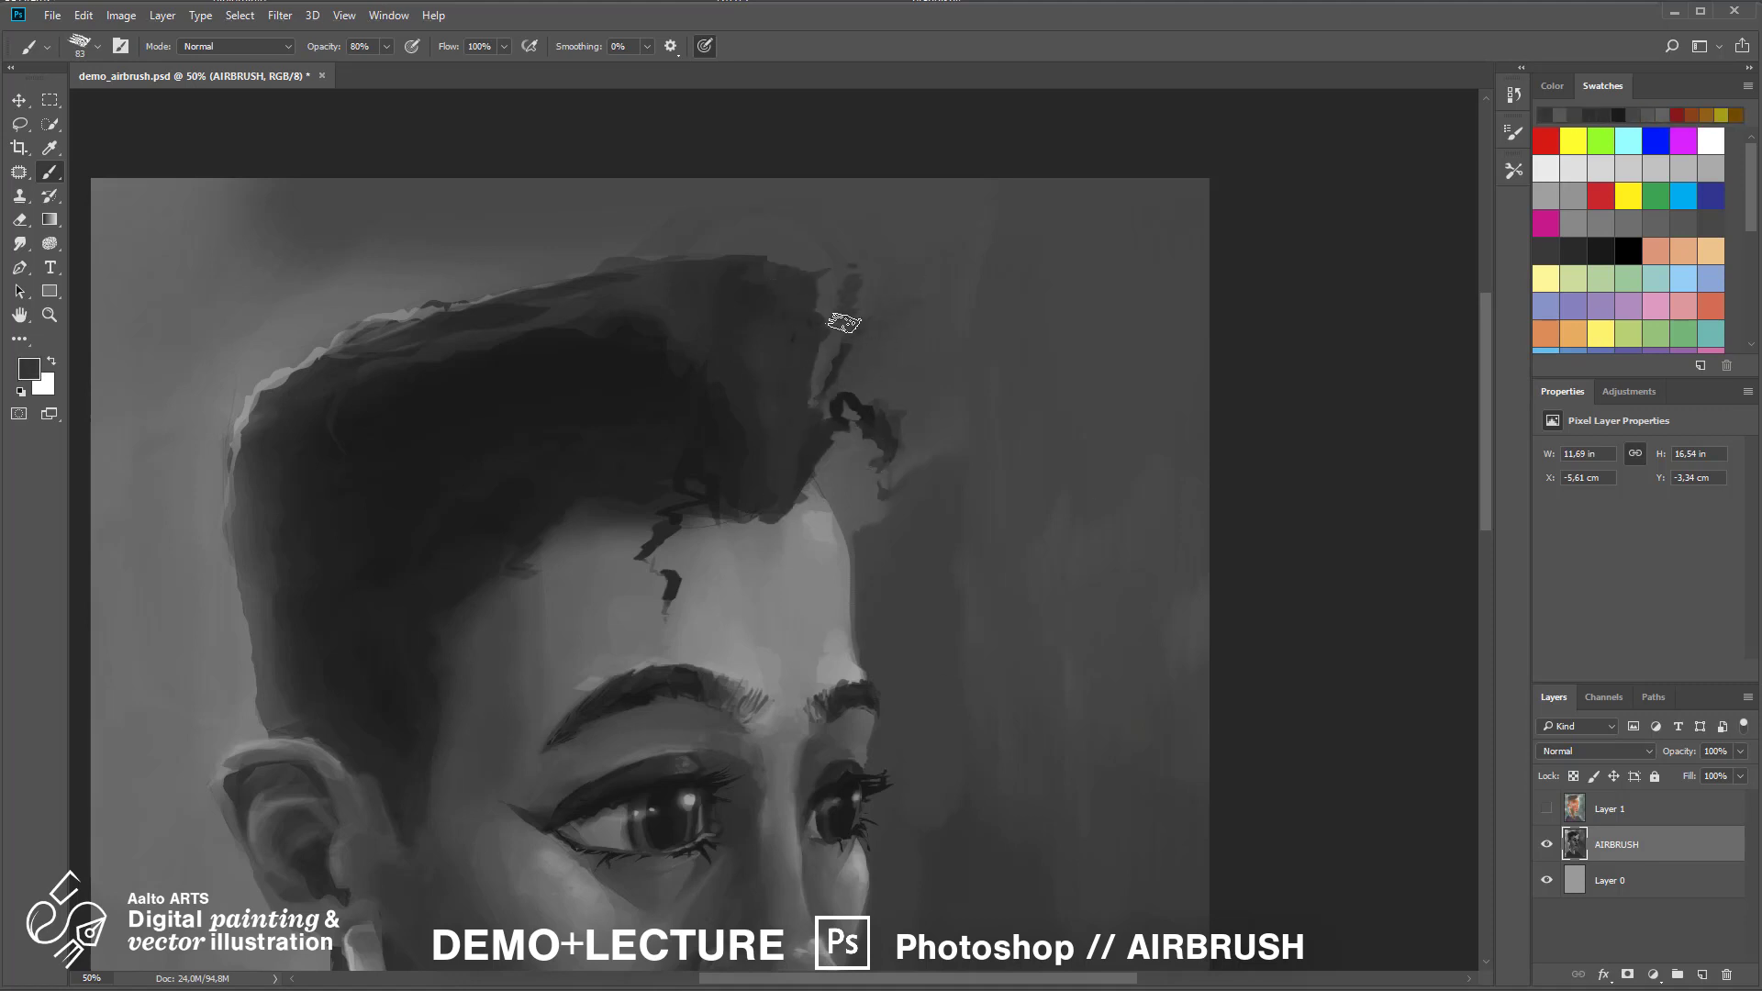
pyautogui.keyDown('alt'); pyautogui.click(840, 414); pyautogui.keyUp('alt')
pyautogui.keyDown('alt'); pyautogui.click(811, 323); pyautogui.keyUp('alt')
pyautogui.moveTo(826, 365)
pyautogui.mouseDown()
pyautogui.moveTo(829, 298)
pyautogui.moveTo(831, 325)
pyautogui.mouseUp()
pyautogui.keyDown('alt'); pyautogui.click(807, 480); pyautogui.keyUp('alt')
pyautogui.hotkey('ctrl', '-')
pyautogui.hotkey('ctrl', '-')
pyautogui.hotkey('ctrl', '-')
pyautogui.click(1549, 807)
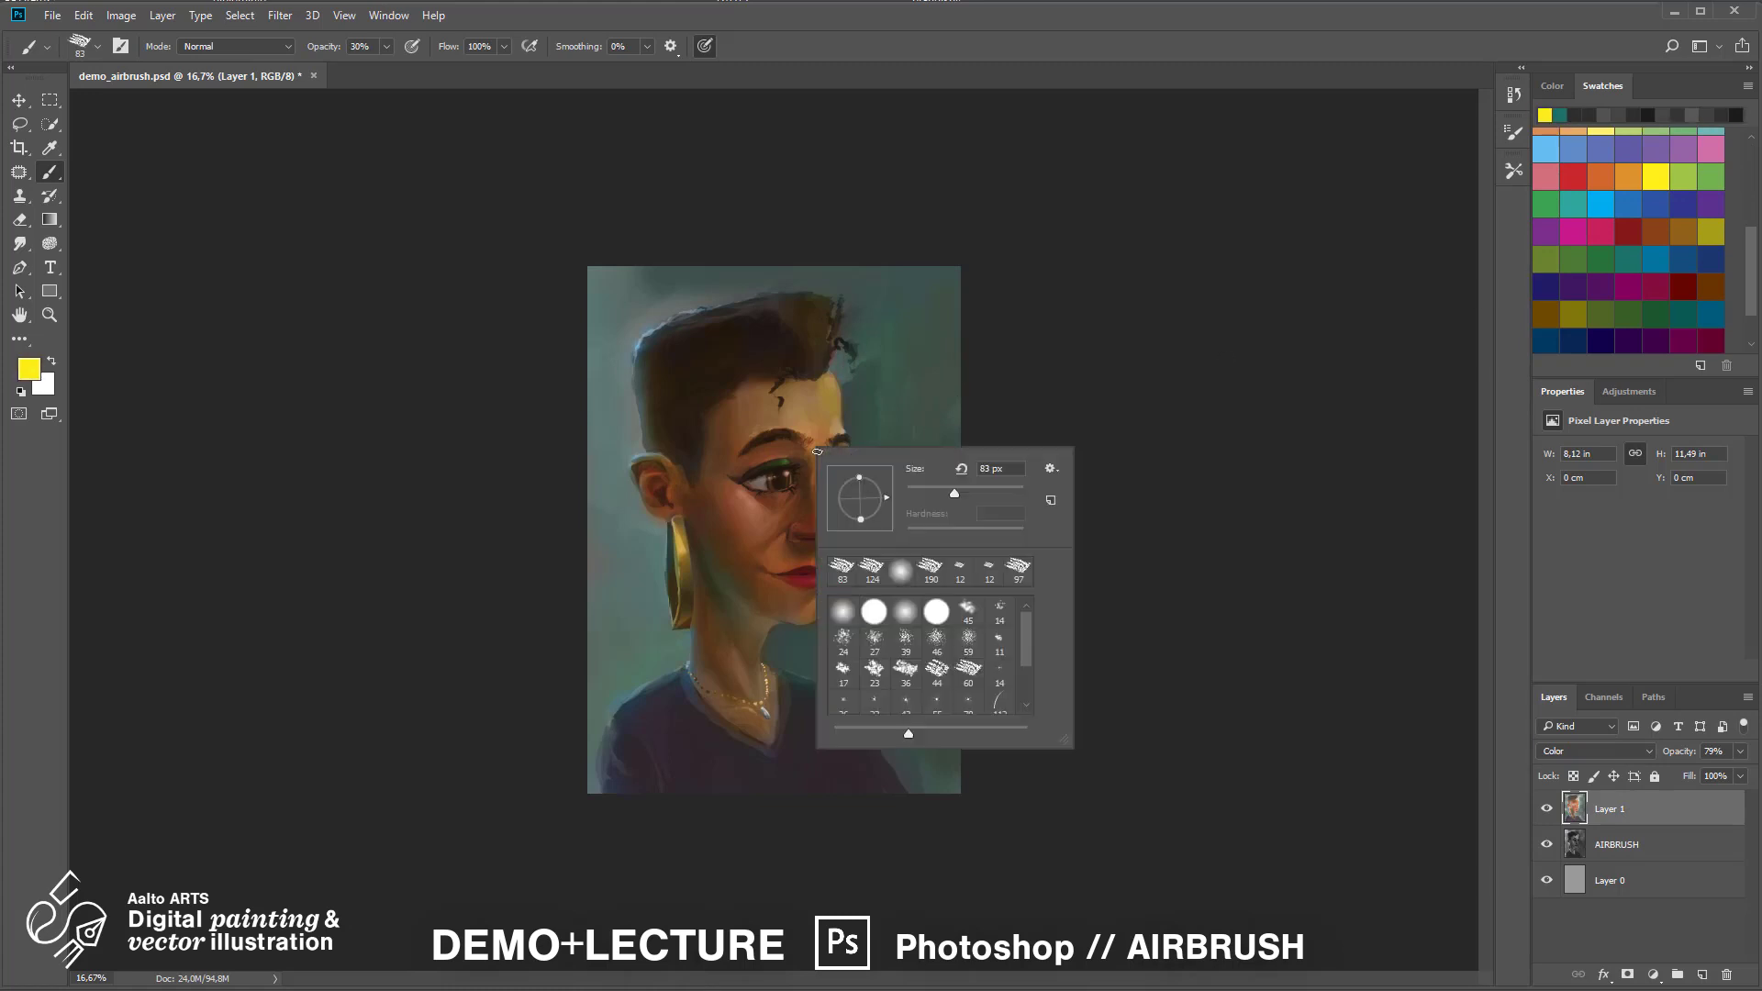
# Outline the necklace pendant with the Lasso on Layer 1, tint it bright blue, and save the document
pyautogui.press('Return')
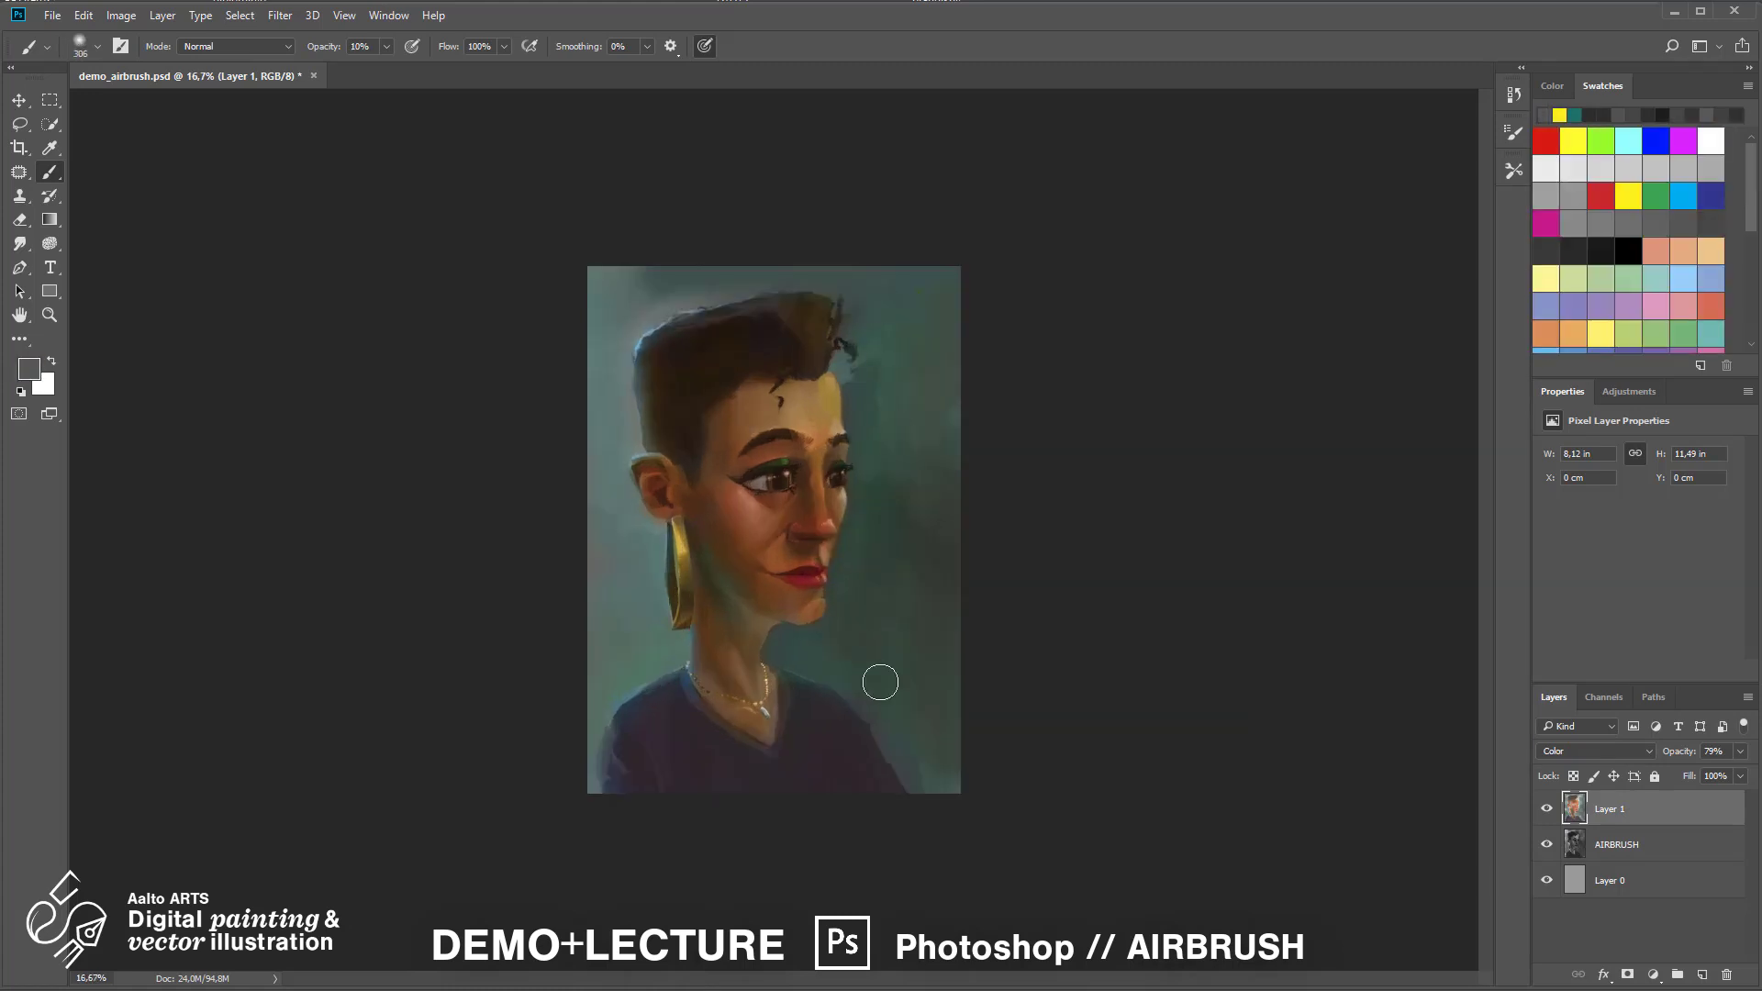
pyautogui.hotkey('ctrl', '+')
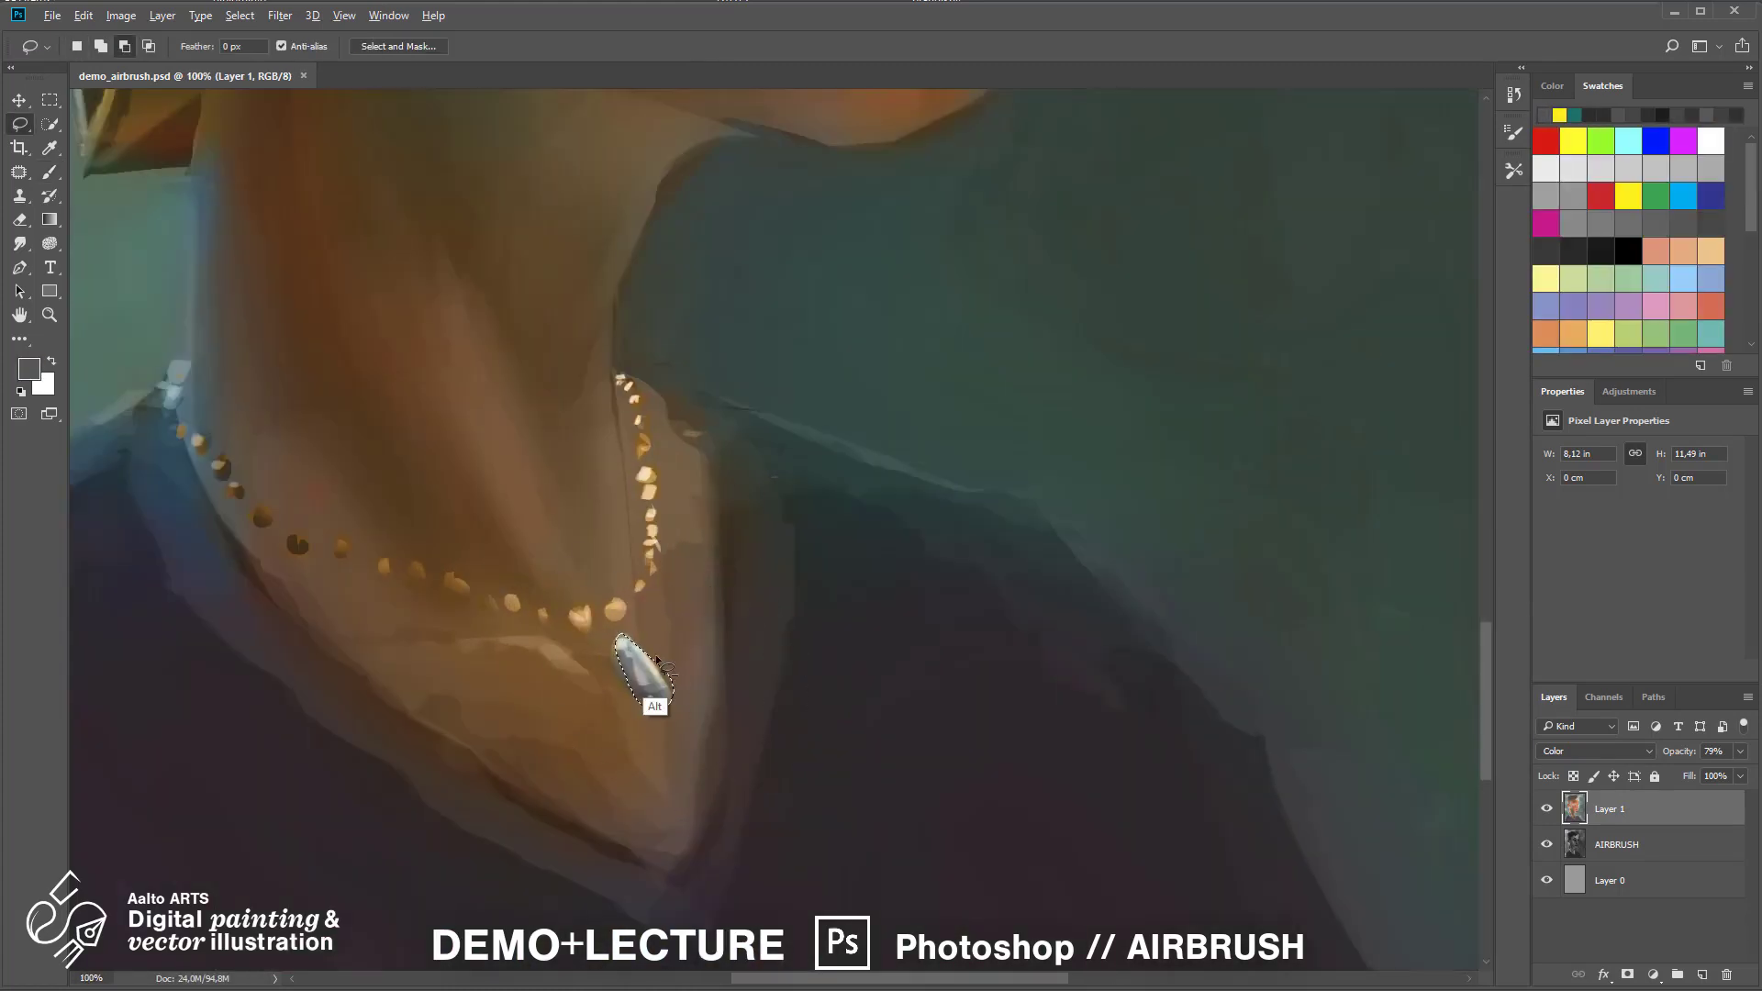
pyautogui.hotkey('ctrl', 's')
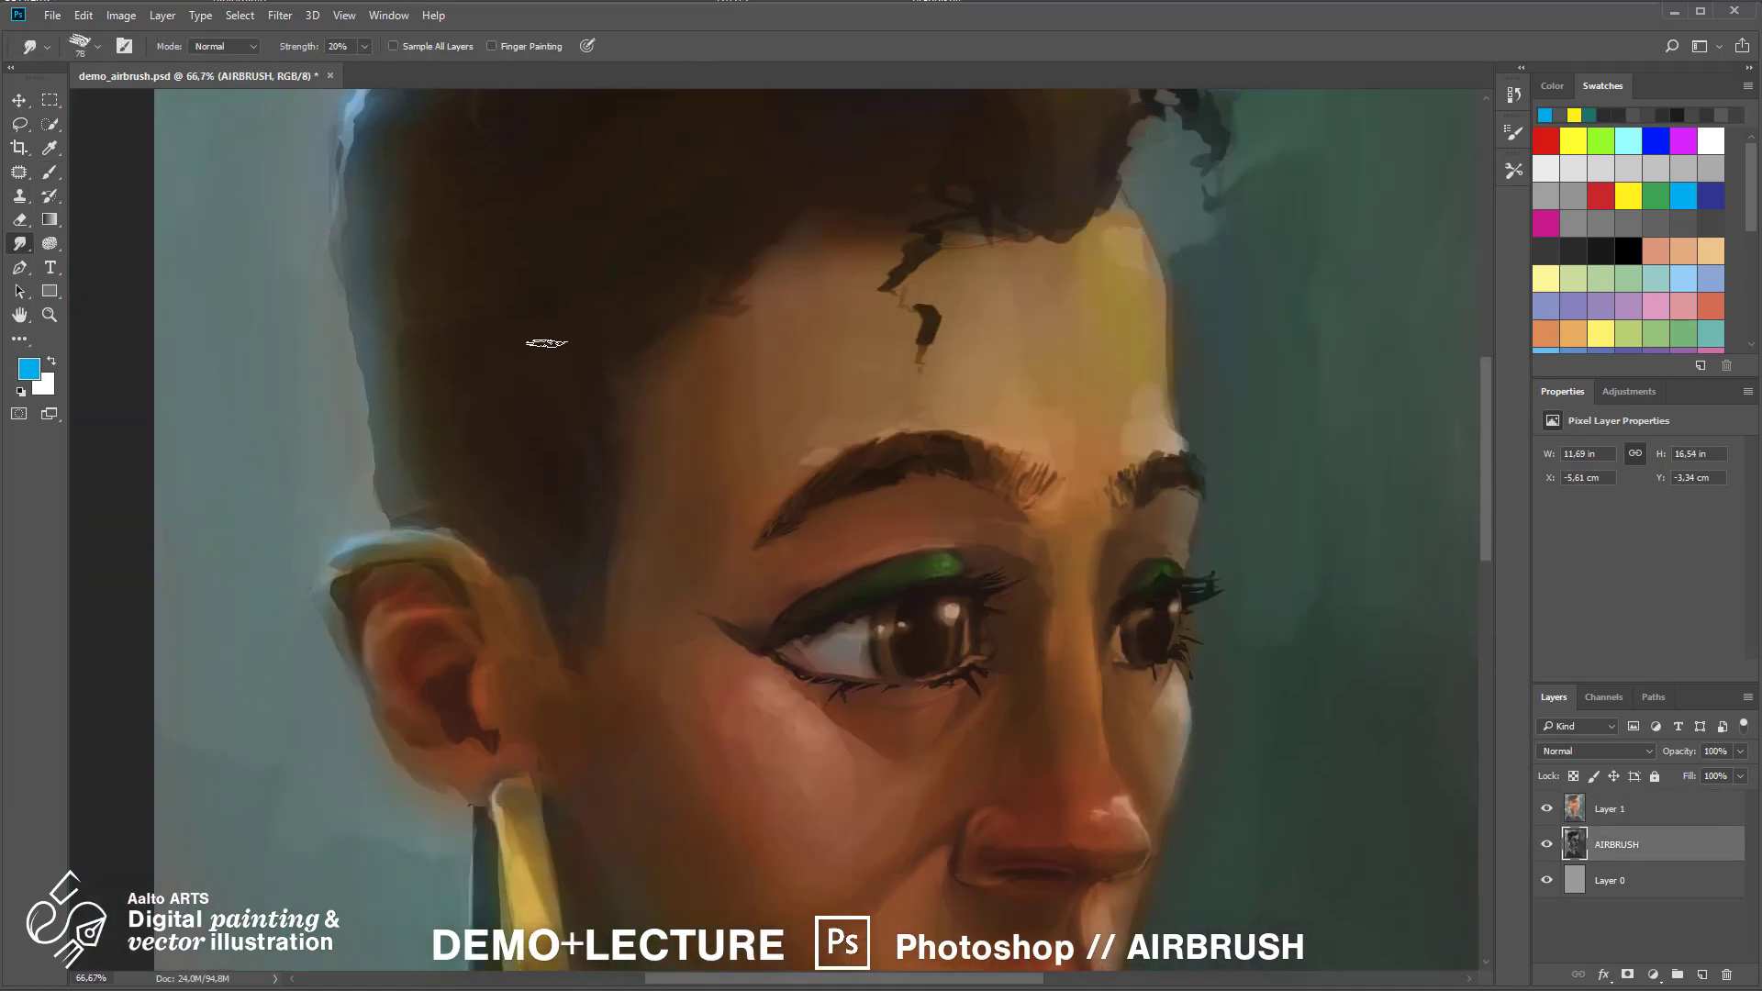
# Smudge the front of the hair on the AIRBRUSH layer with a textured brush at 60% strength
pyautogui.scroll(3, 401, 287)
pyautogui.hscroll(-2, 401, 287)
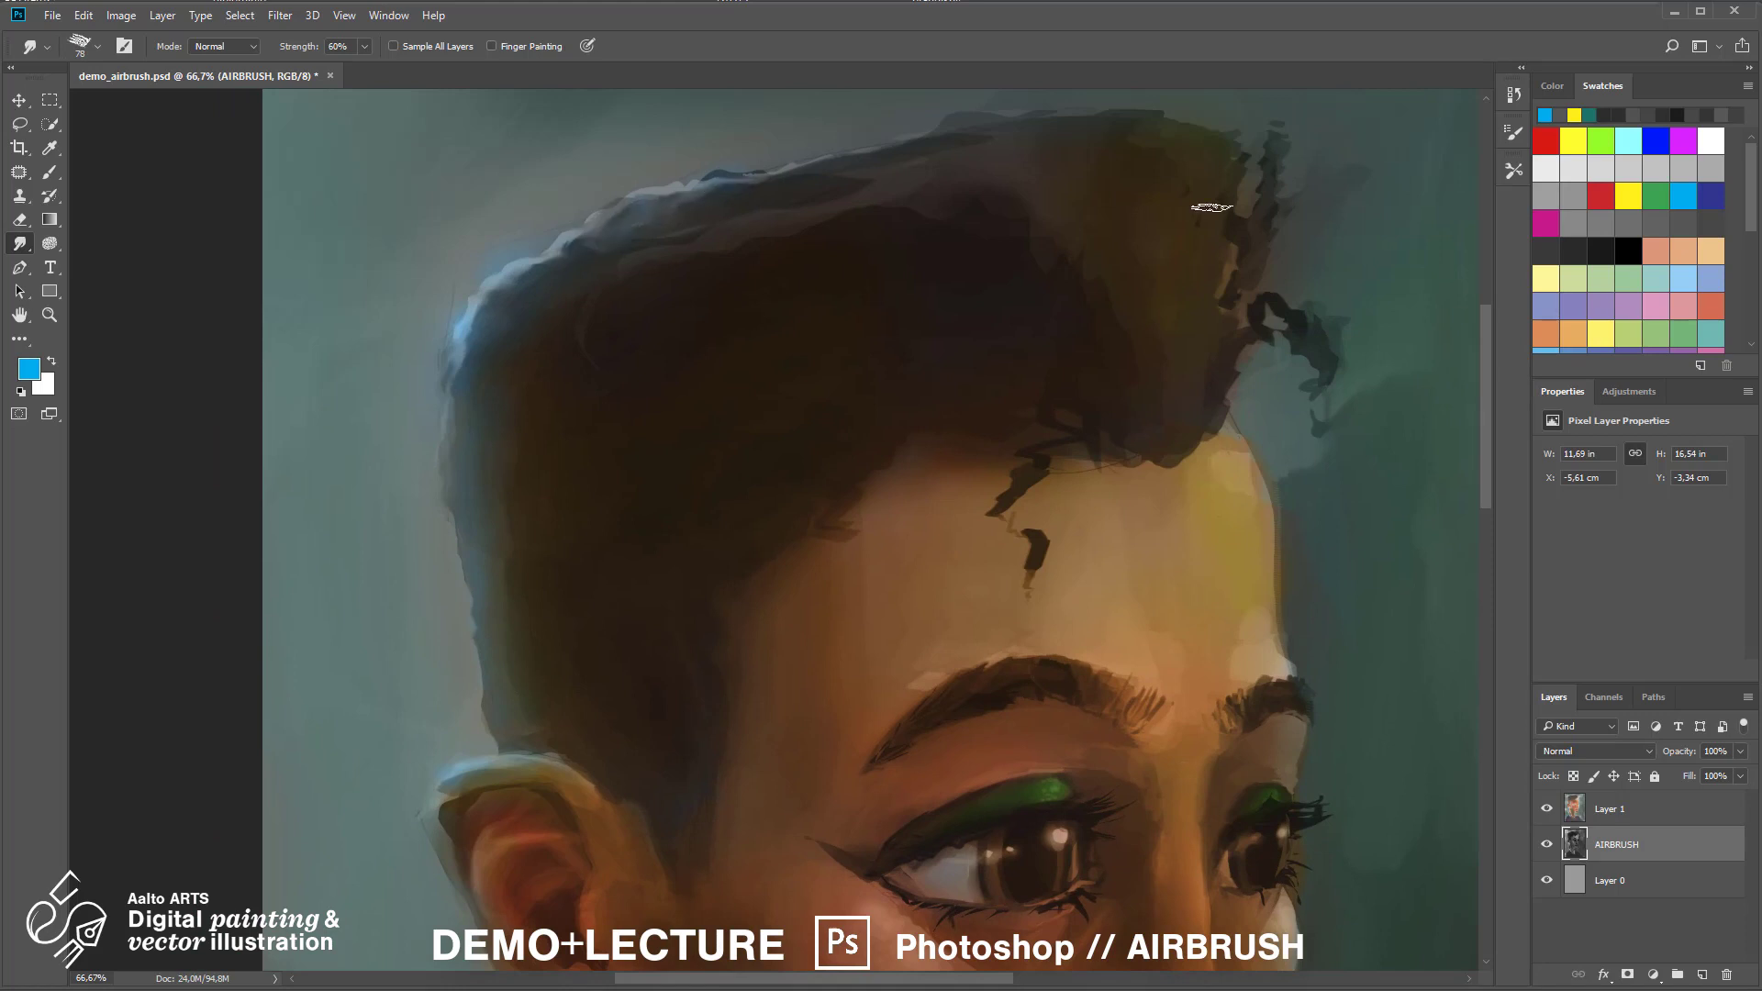
pyautogui.scroll(-8, 1212, 207)
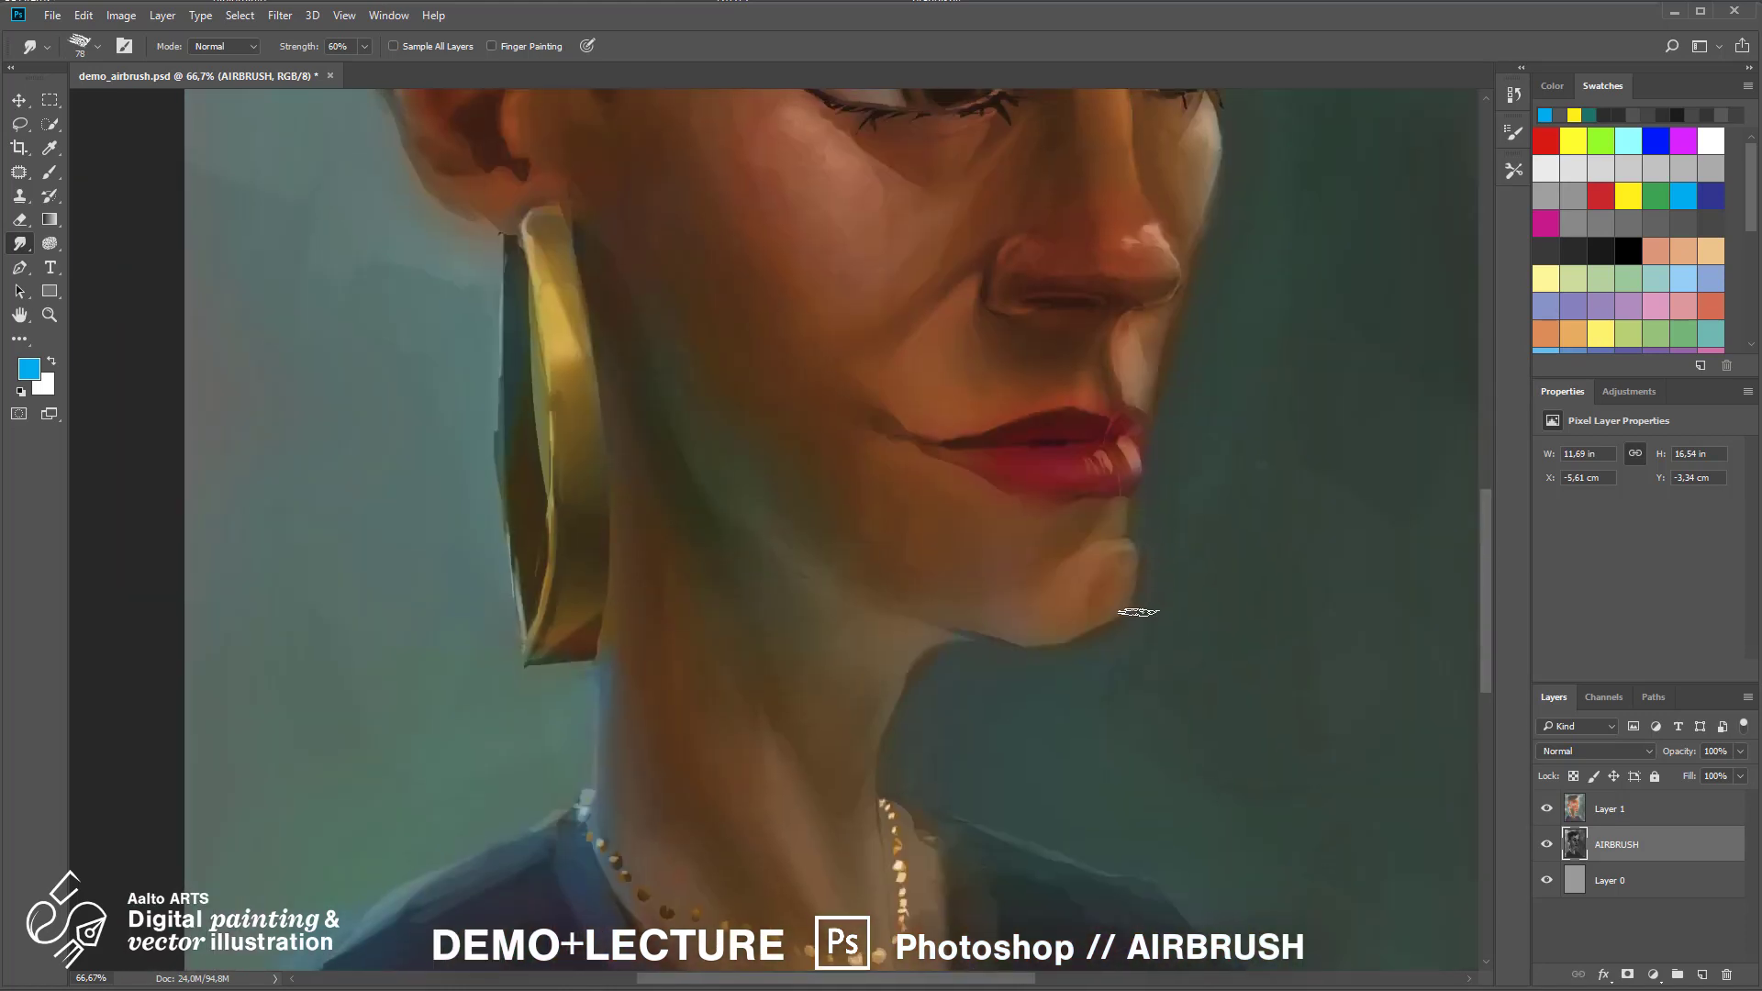
# On Layer 1, clean the colour edge around the chin and jaw with sampled background colour at 100% opacity
pyautogui.hotkey('alt', ']')
pyautogui.press('b')
pyautogui.keyDown('alt'); pyautogui.click(1199, 563); pyautogui.keyUp('alt')
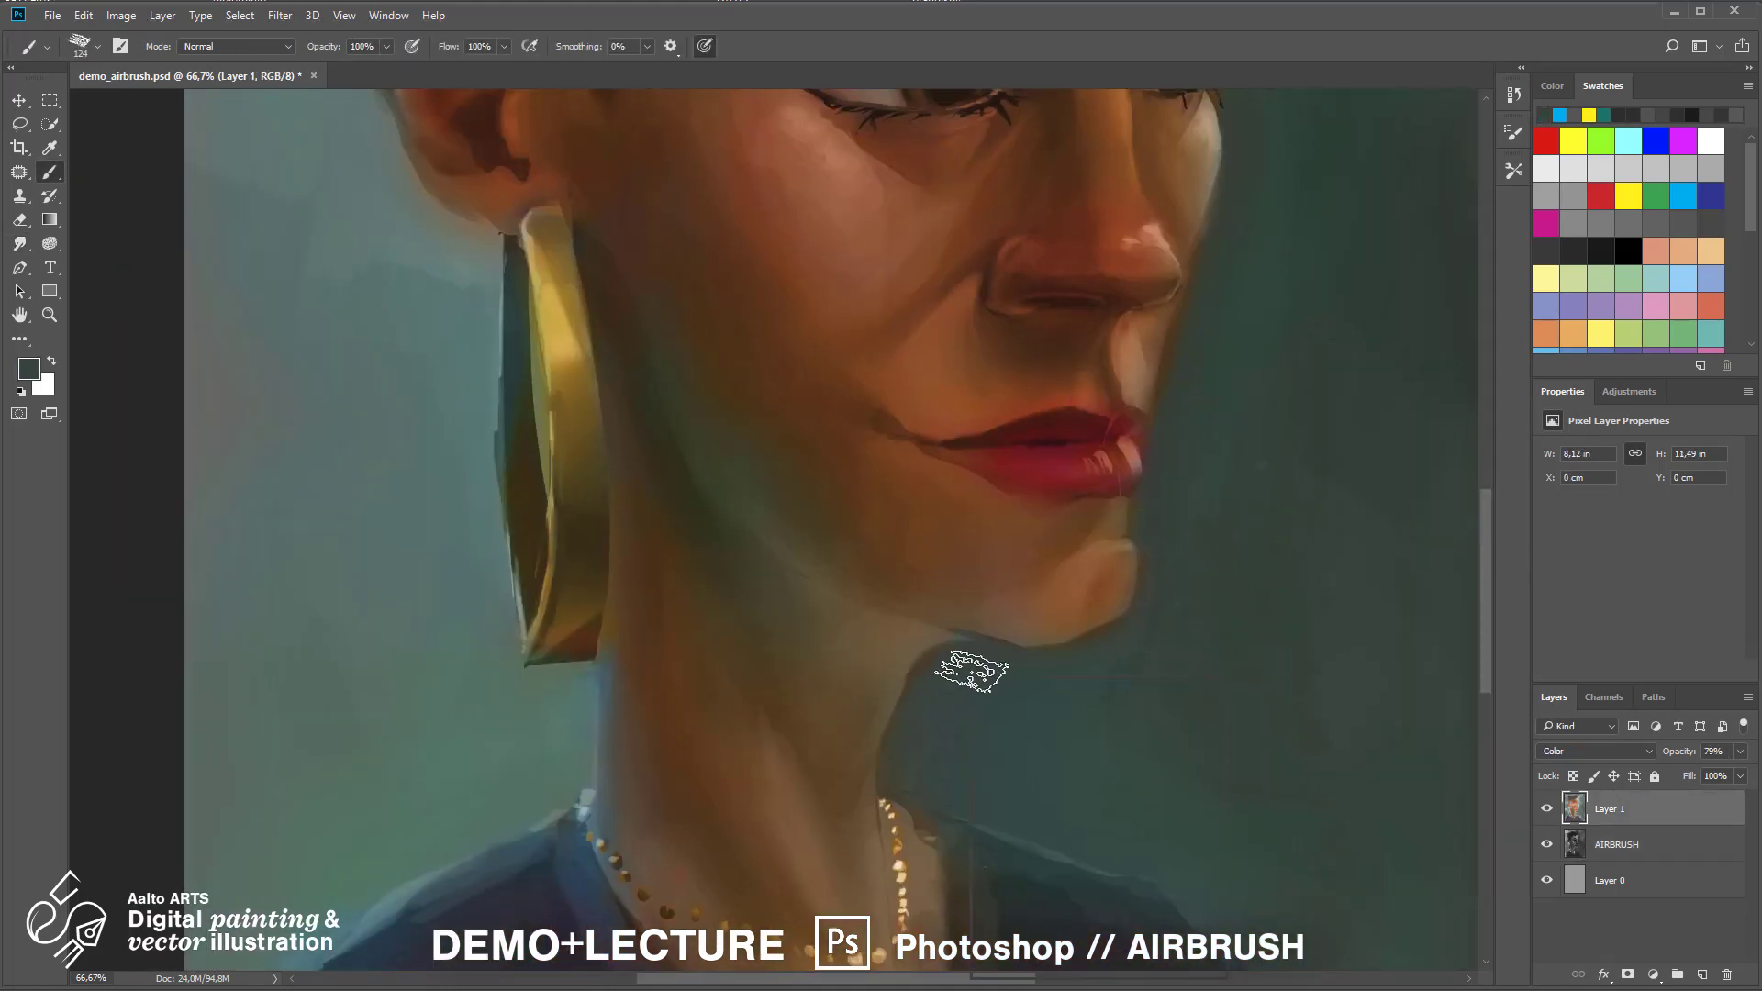
pyautogui.hscroll(2, 1130, 620)
pyautogui.scroll(7, 1101, 569)
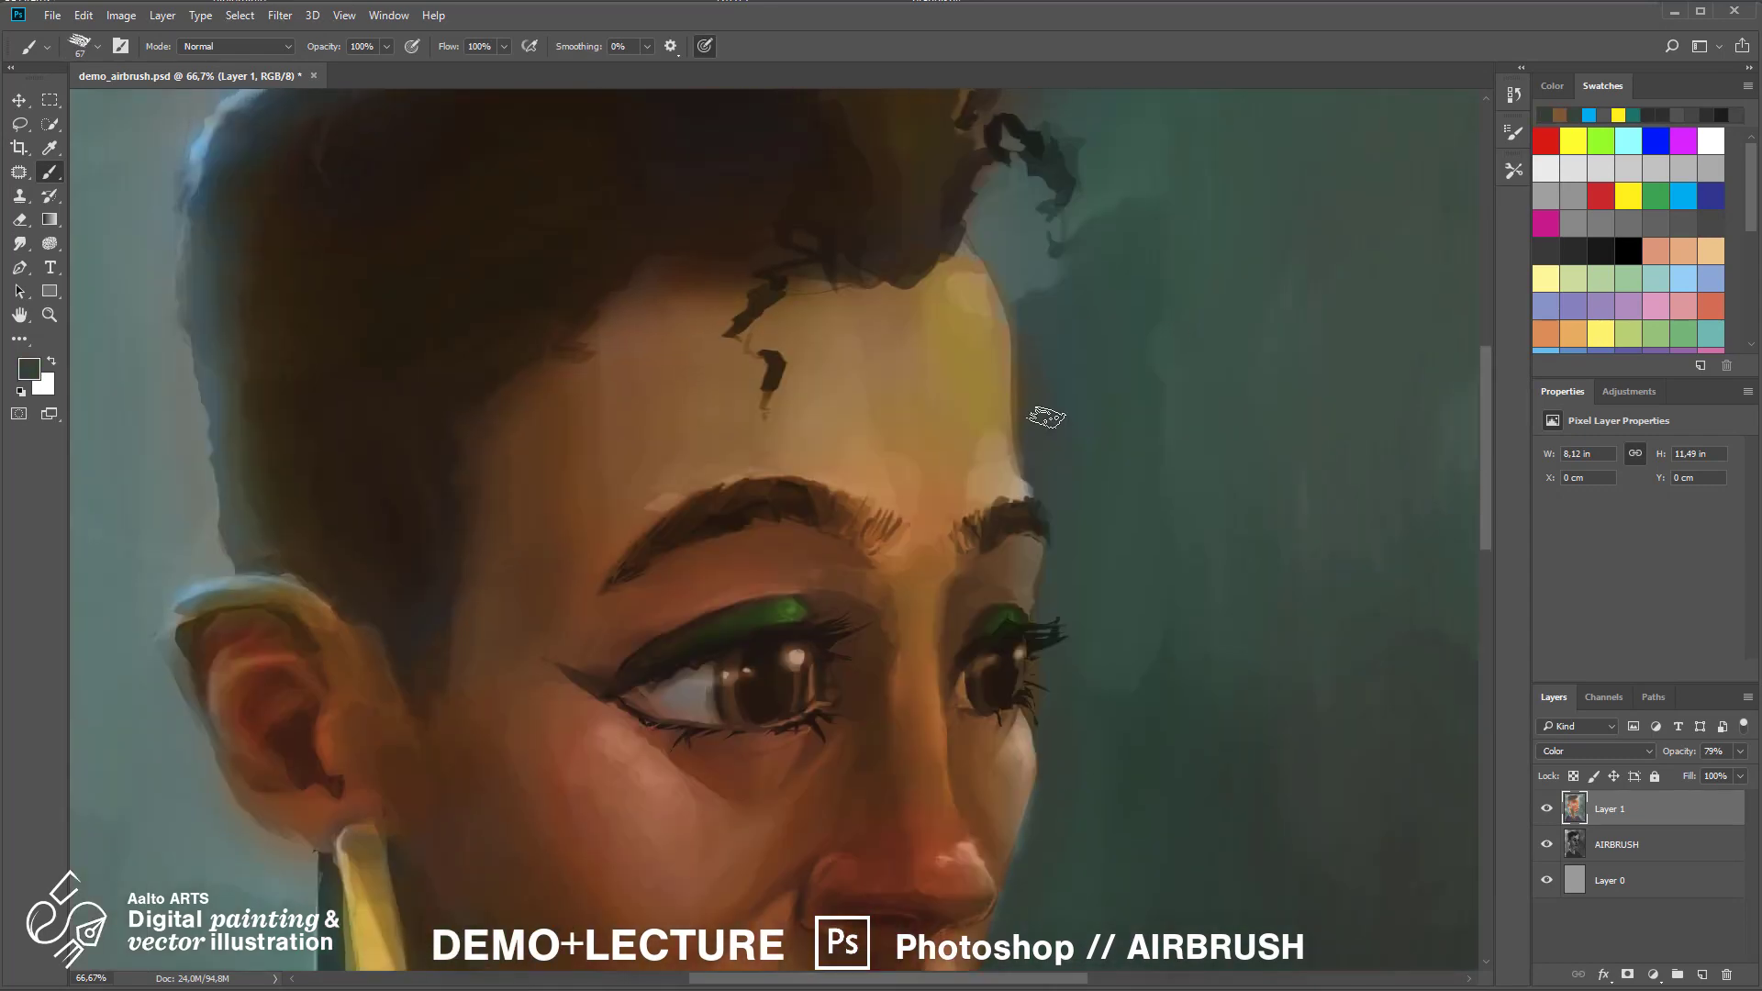
# Clean the colour edge along the forehead and face profile with sampled skin and background tones at 80% opacity
pyautogui.moveTo(1013, 812)
pyautogui.mouseDown()
pyautogui.moveTo(1033, 538)
pyautogui.moveTo(1011, 764)
pyautogui.mouseUp()
pyautogui.keyDown('alt'); pyautogui.click(918, 303); pyautogui.keyUp('alt')
pyautogui.press('8')
pyautogui.keyDown('alt'); pyautogui.click(973, 243); pyautogui.keyUp('alt')
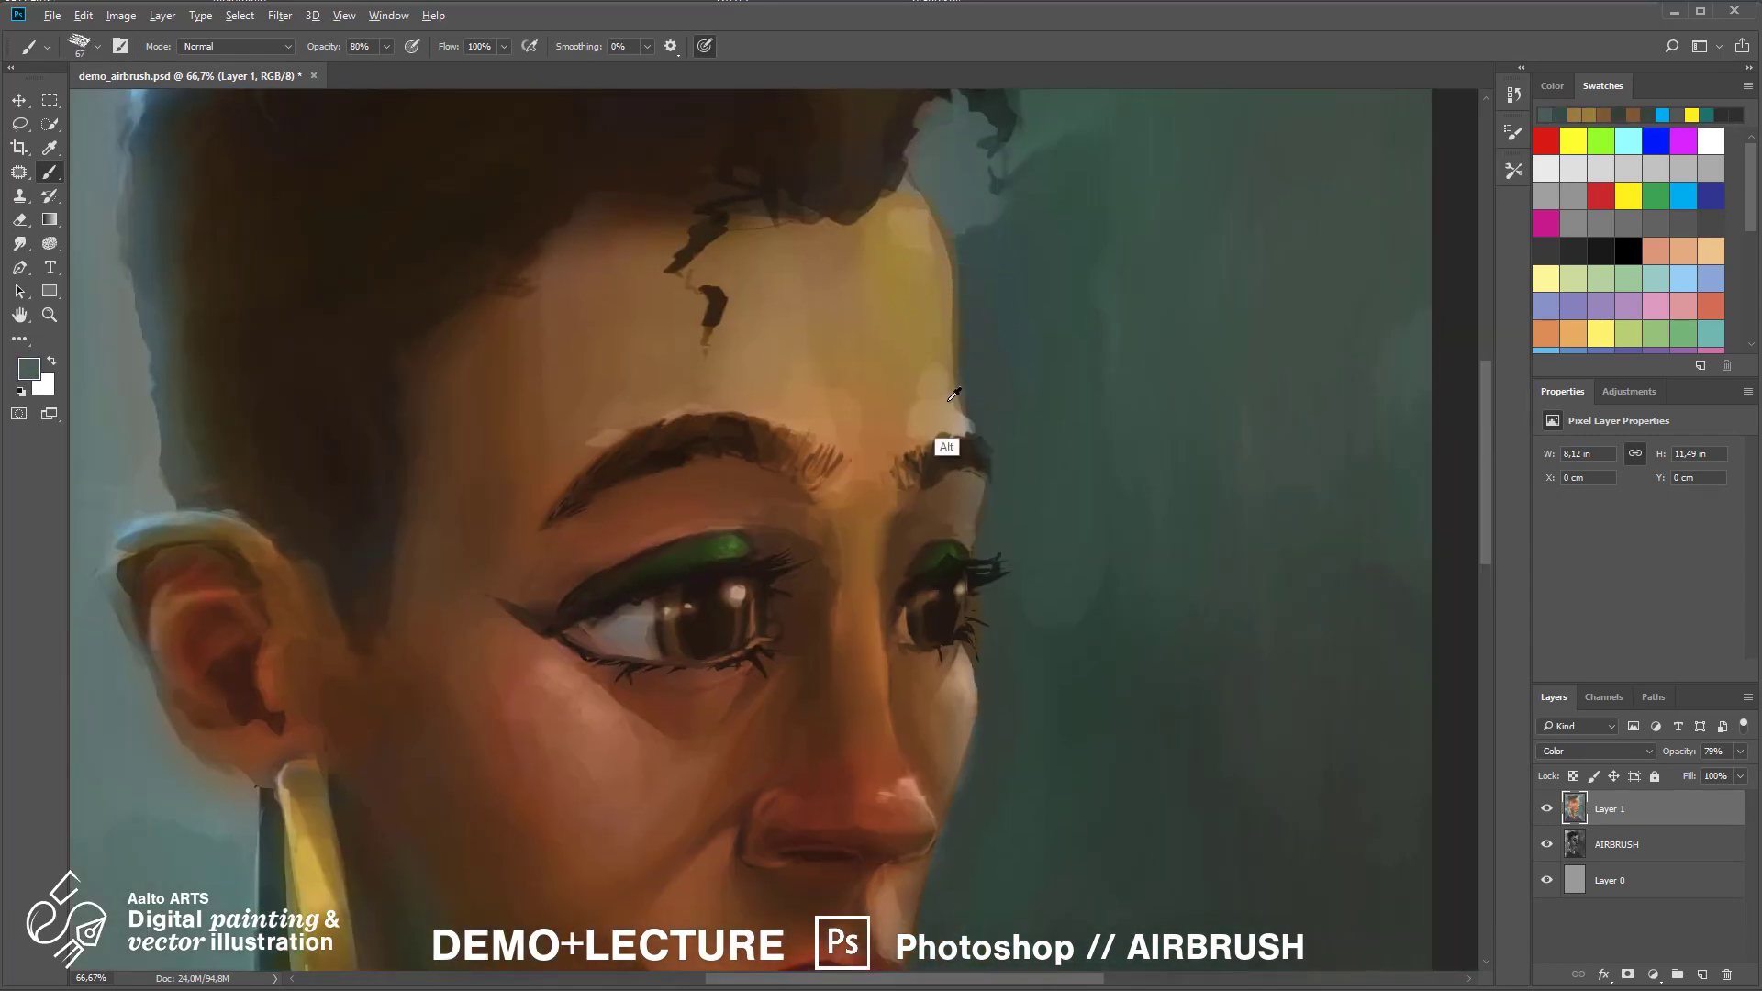
pyautogui.keyDown('alt'); pyautogui.click(945, 401); pyautogui.keyUp('alt')
pyautogui.keyDown('alt'); pyautogui.click(1004, 500); pyautogui.keyUp('alt')
pyautogui.moveTo(991, 229); pyautogui.dragTo(999, 657)
pyautogui.keyDown('alt'); pyautogui.click(944, 441); pyautogui.keyUp('alt')
pyautogui.moveTo(1003, 409); pyautogui.dragTo(1129, 141)
pyautogui.keyDown('alt'); pyautogui.click(1129, 142); pyautogui.keyUp('alt')
# Cover the colour spill around the ear and earring with teal sampled from the background at 80% opacity
pyautogui.moveTo(642, 826); pyautogui.dragTo(1149, 307)
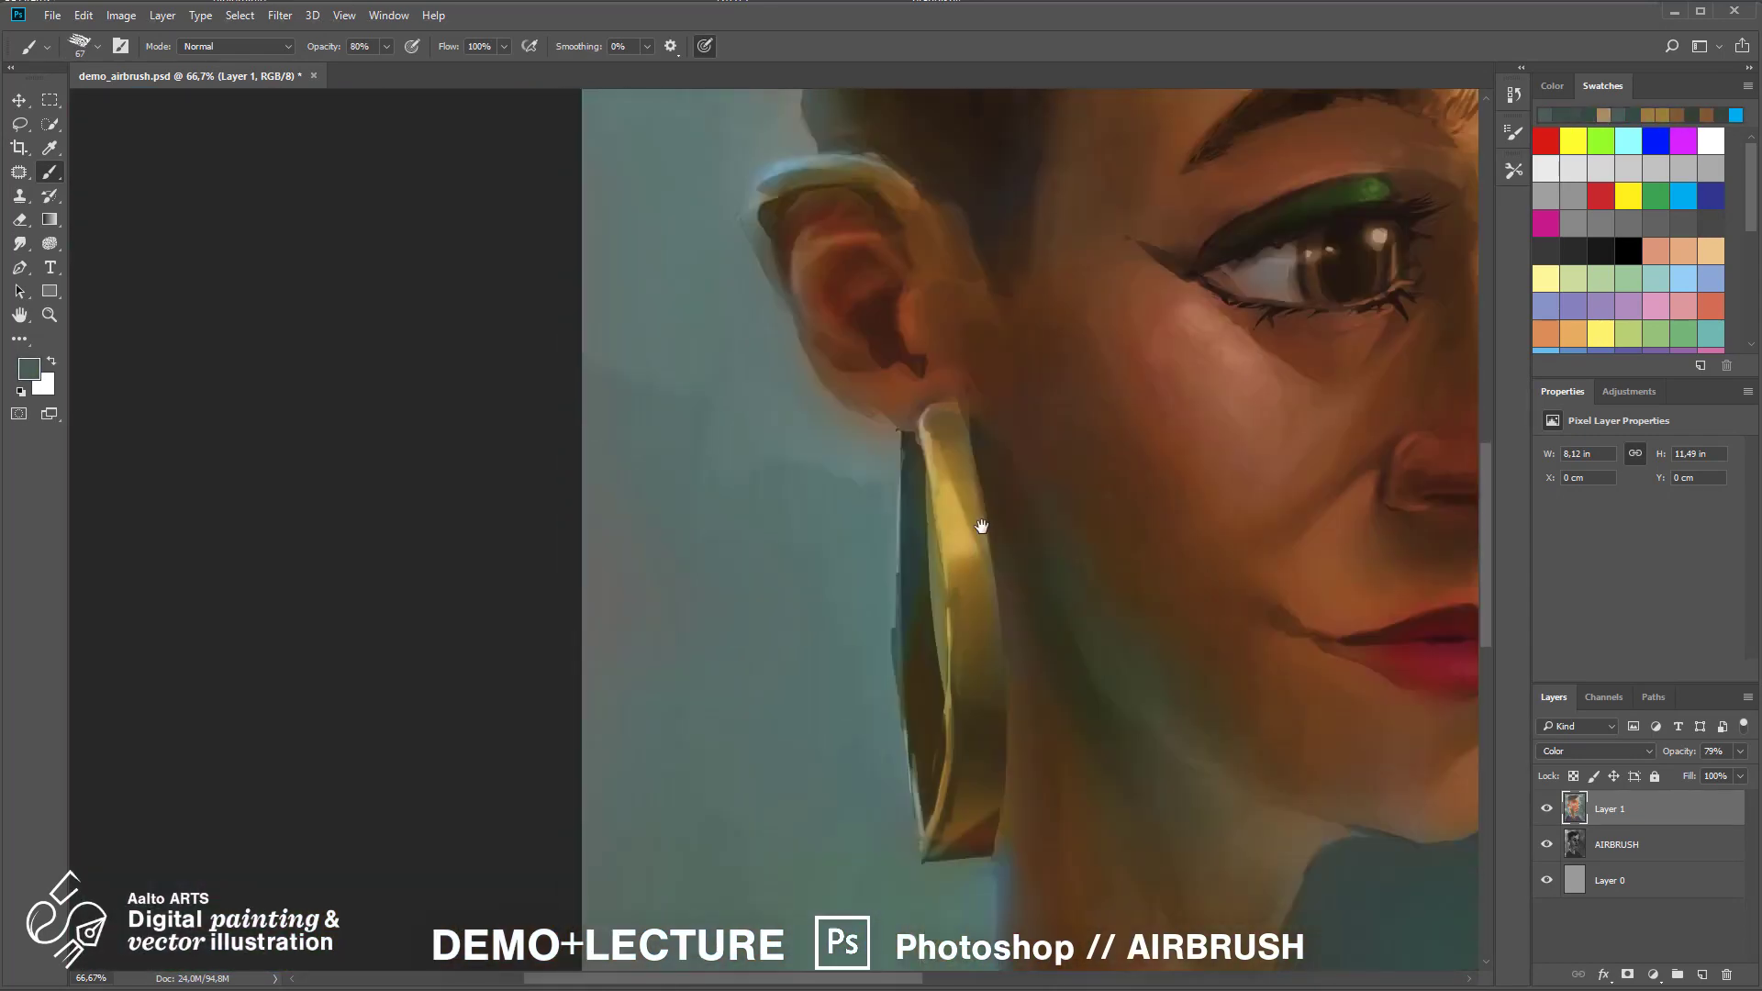
pyautogui.keyDown('alt'); pyautogui.click(798, 395); pyautogui.keyUp('alt')
pyautogui.moveTo(785, 286)
pyautogui.mouseDown()
pyautogui.moveTo(812, 406)
pyautogui.moveTo(862, 496)
pyautogui.mouseUp()
pyautogui.keyDown('alt'); pyautogui.click(831, 367); pyautogui.keyUp('alt')
pyautogui.moveTo(874, 835); pyautogui.dragTo(752, 422)
pyautogui.keyDown('alt'); pyautogui.click(669, 610); pyautogui.keyUp('alt')
# Clean up the shirt's shoulder and the front of the neck with colours sampled from each at 80% opacity
pyautogui.moveTo(1312, 688); pyautogui.dragTo(929, 523)
pyautogui.keyDown('alt'); pyautogui.click(987, 558); pyautogui.keyUp('alt')
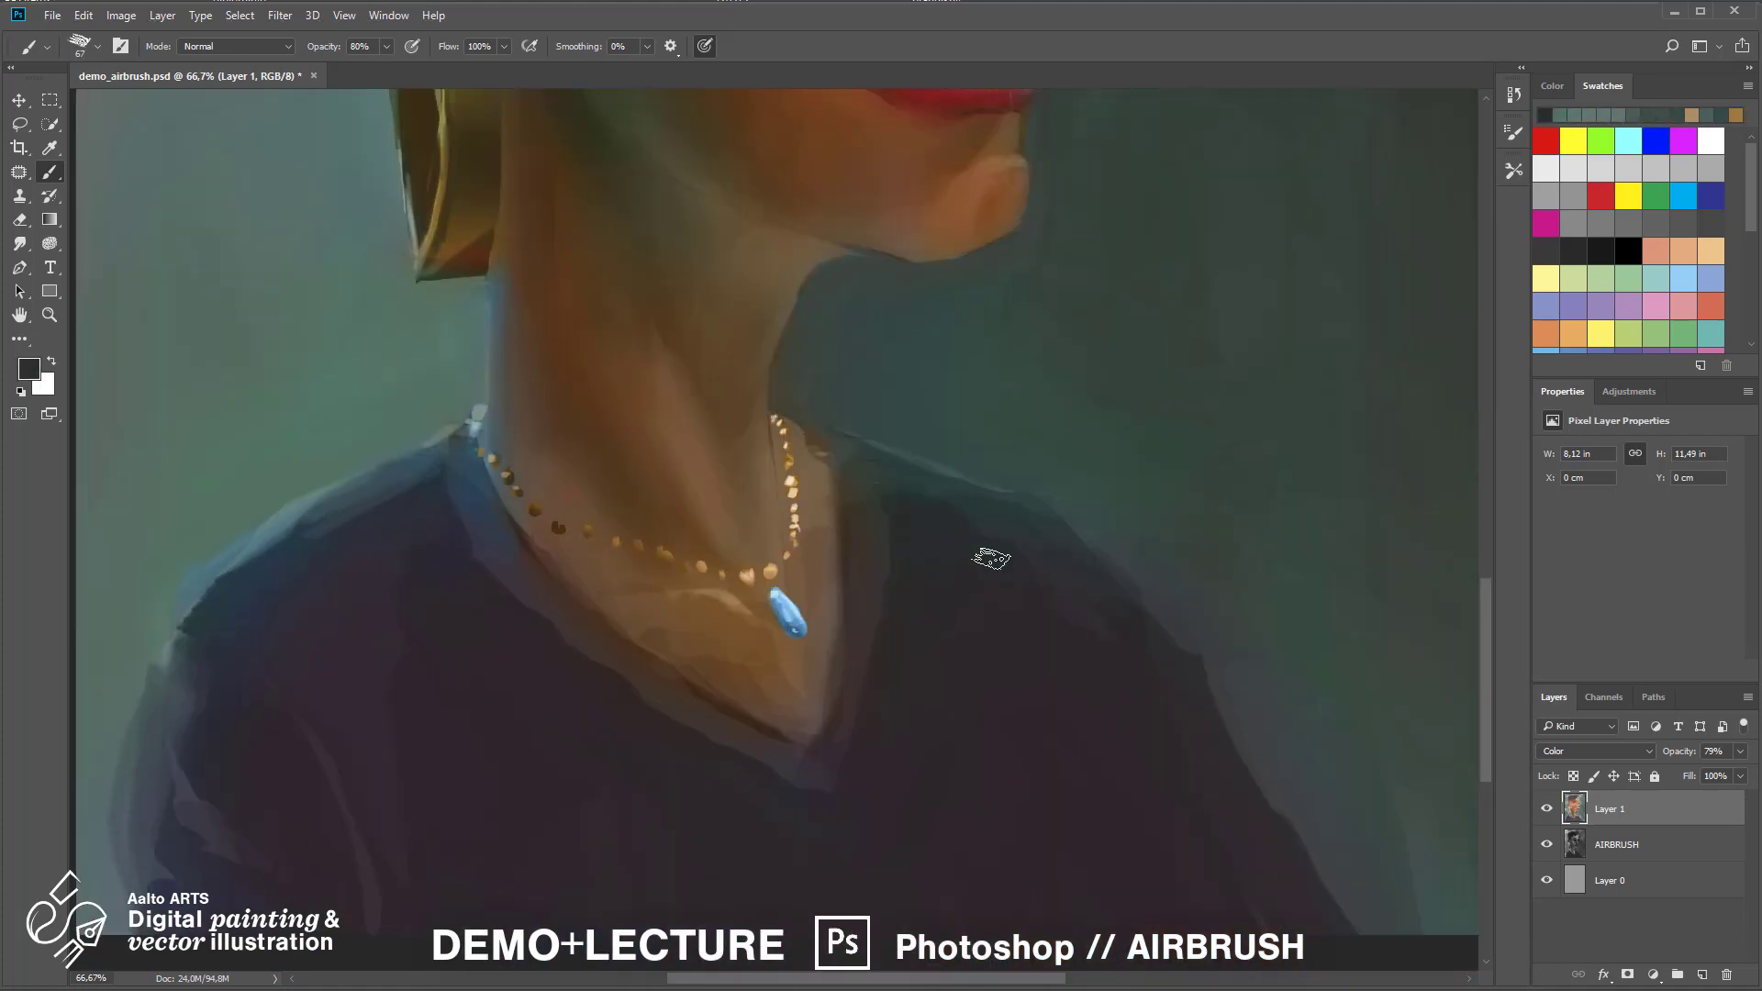
pyautogui.keyDown('alt'); pyautogui.click(800, 278); pyautogui.keyUp('alt')
pyautogui.hotkey('ctrl', '-')
pyautogui.hotkey('ctrl', '-')
pyautogui.hotkey('ctrl', '-')
pyautogui.hotkey('ctrl', '-')
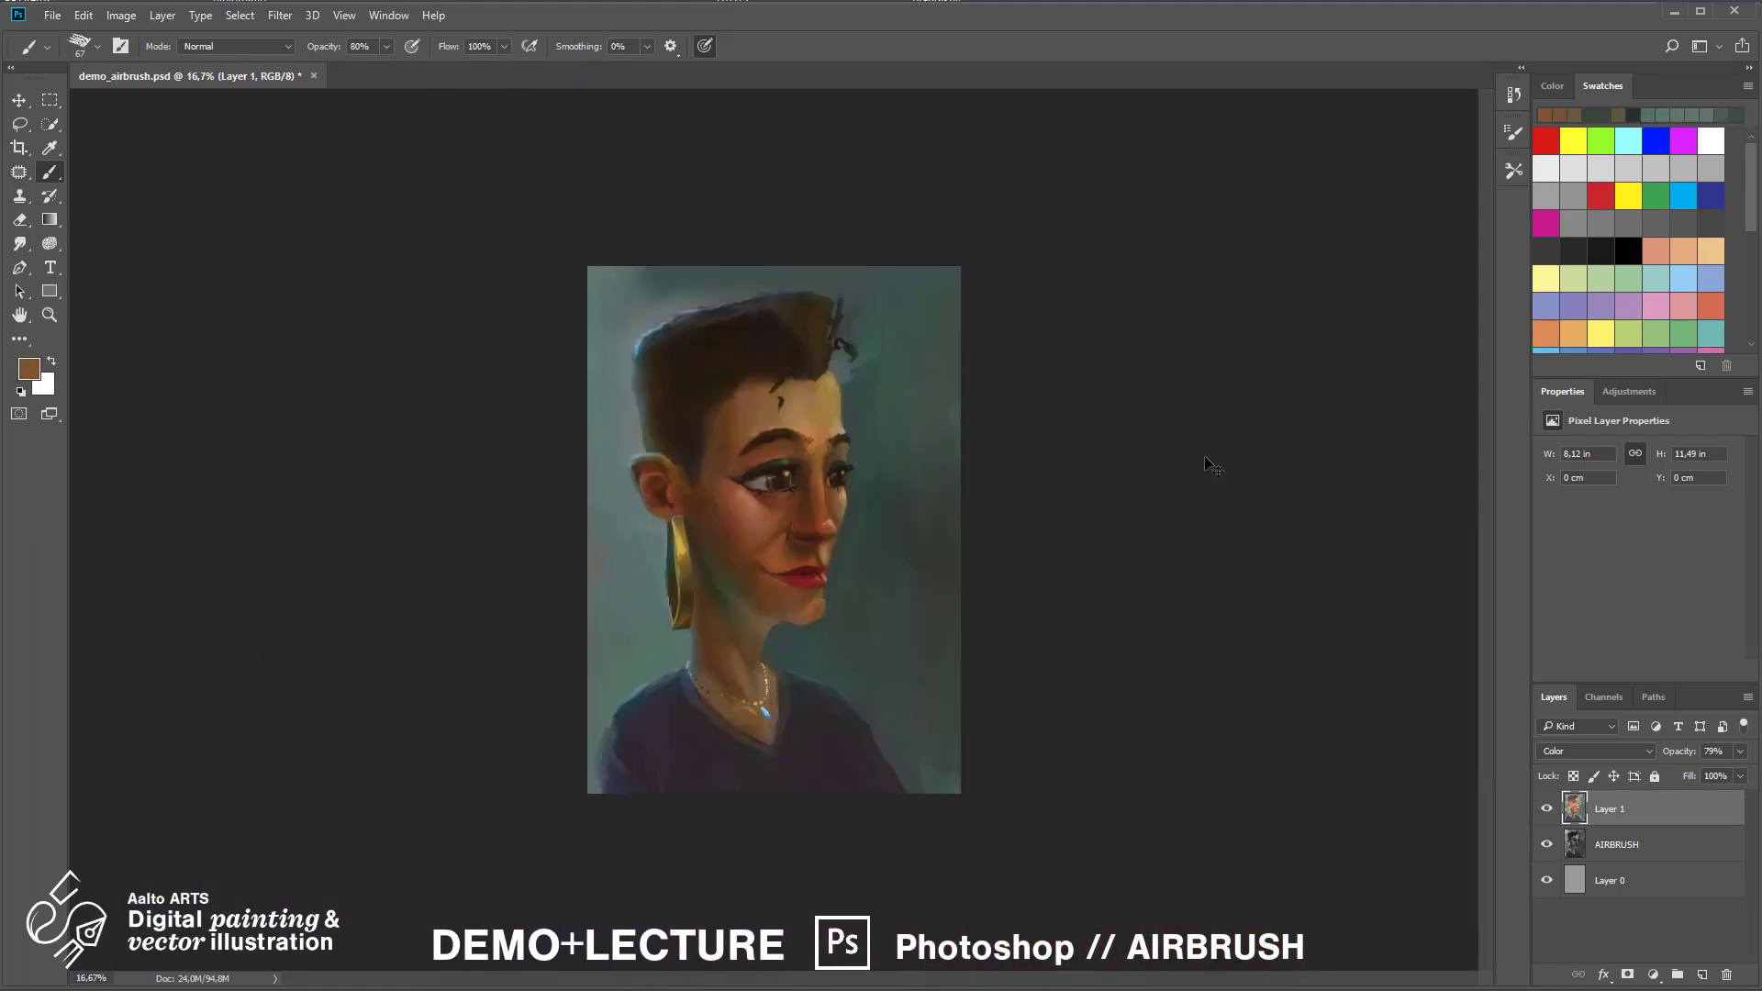
# Copy the lassoed chin area of the AIRBRUSH layer to a new layer and shift it slightly toward the neck
pyautogui.hotkey('ctrl', '+')
pyautogui.hotkey('ctrl', '+')
pyautogui.click(1617, 844)
pyautogui.hotkey('ctrl', '+')
pyautogui.hotkey('ctrl', '+')
pyautogui.press('l')
pyautogui.moveTo(711, 633); pyautogui.dragTo(707, 653)
pyautogui.hotkey('ctrl', 'j')
pyautogui.hotkey('ctrl', 't')
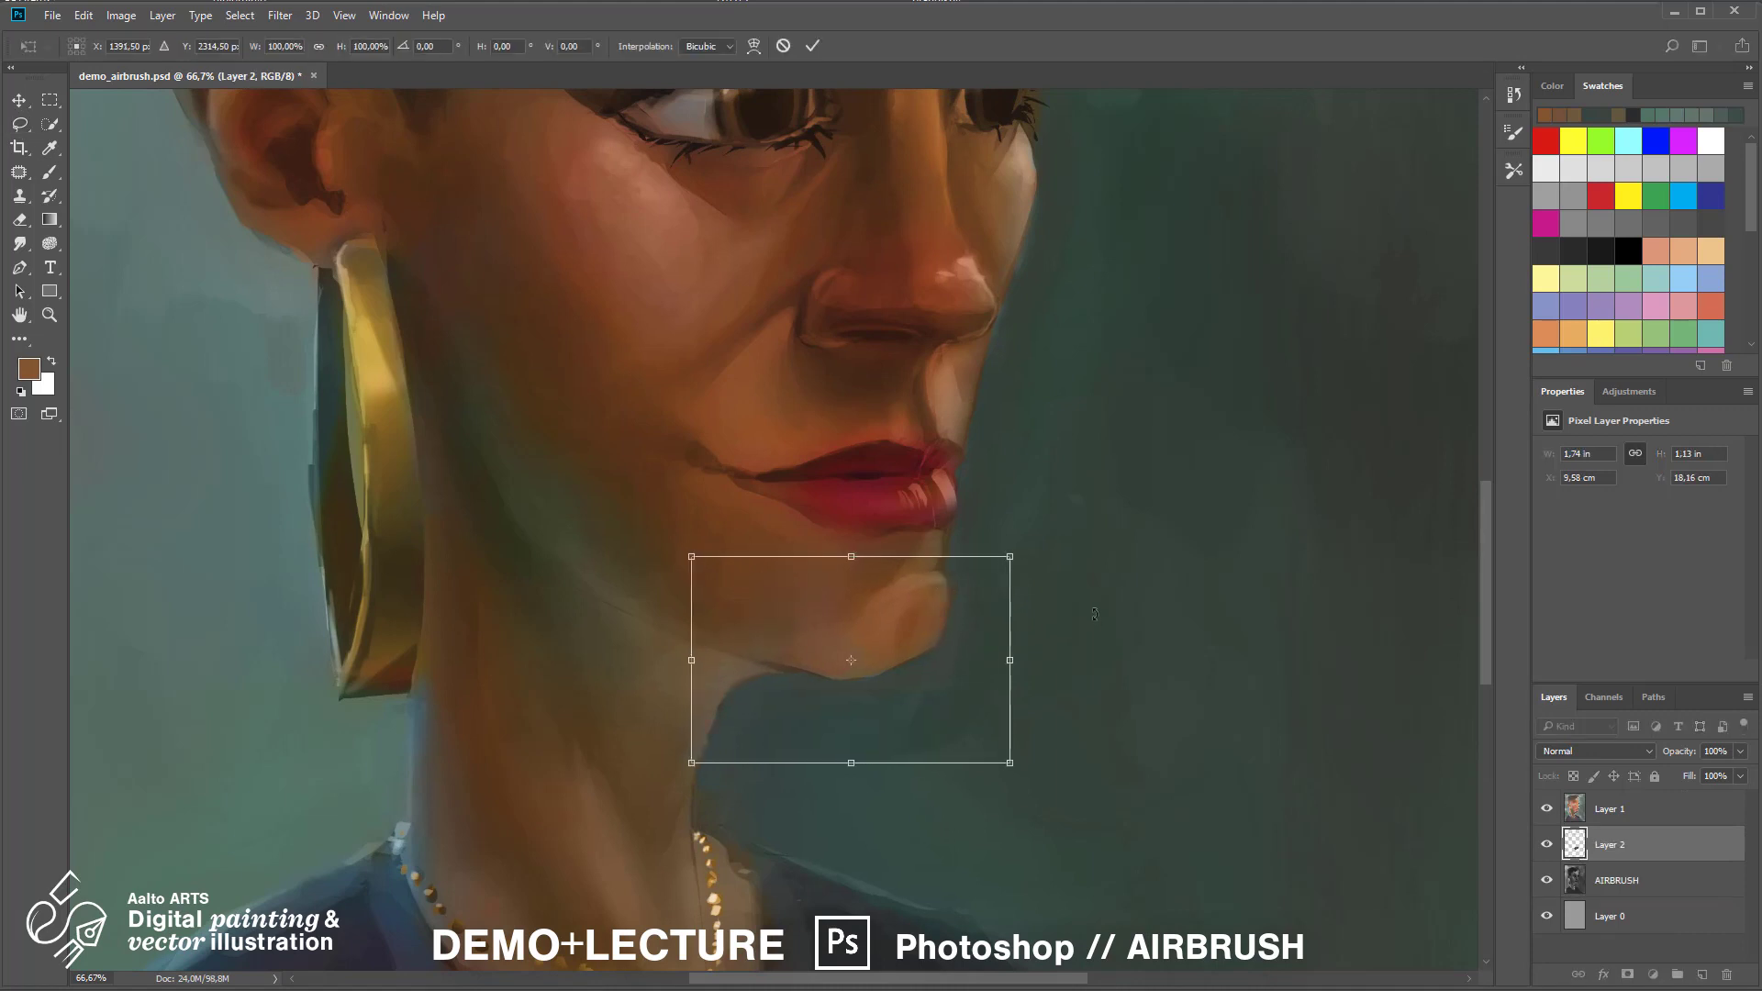
pyautogui.moveTo(925, 684); pyautogui.dragTo(911, 682)
pyautogui.press('Return')
# Soften the chin copy's edges with the Eraser, hide Layer 1, and merge the copy into the AIRBRUSH layer
pyautogui.press('e')
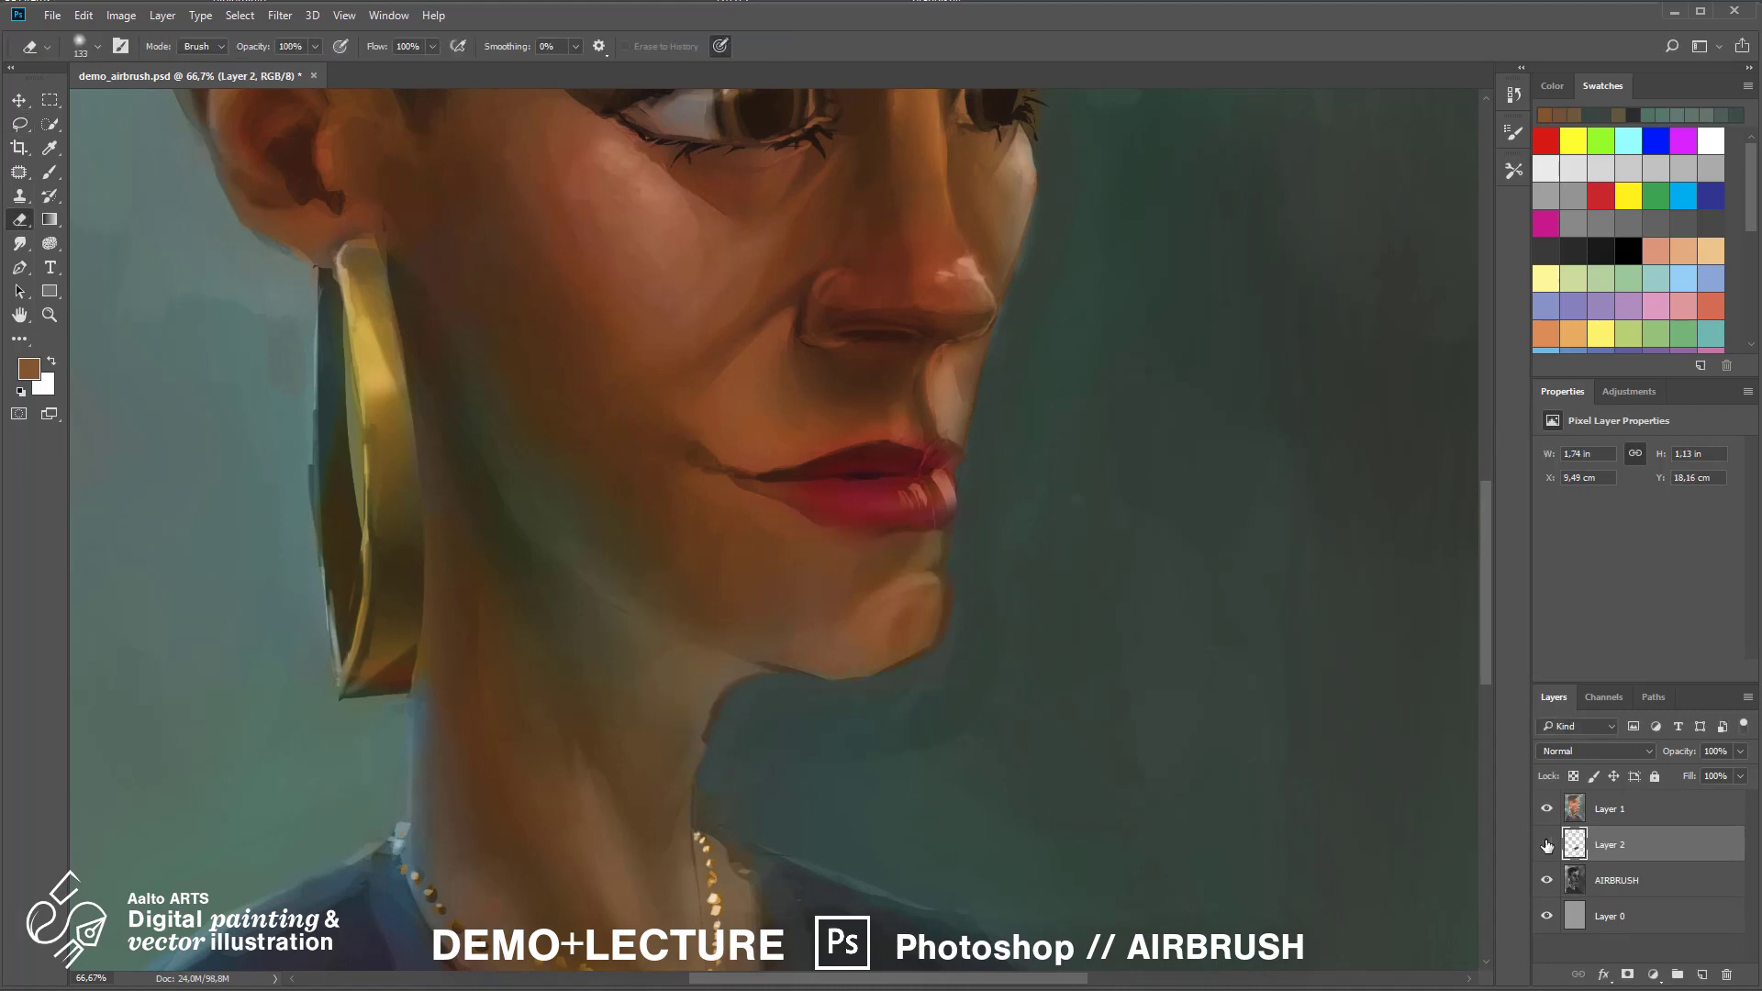
pyautogui.click(1547, 808)
pyautogui.hotkey('ctrl', '-')
pyautogui.hotkey('ctrl', '-')
pyautogui.hotkey('ctrl', 'e')
# Smudge the chin's front contour on the AIRBRUSH layer with a textured brush at 20% strength
pyautogui.hotkey('ctrl', '+')
pyautogui.hotkey('ctrl', '+')
pyautogui.rightClick(1065, 546)
pyautogui.click(20, 243)
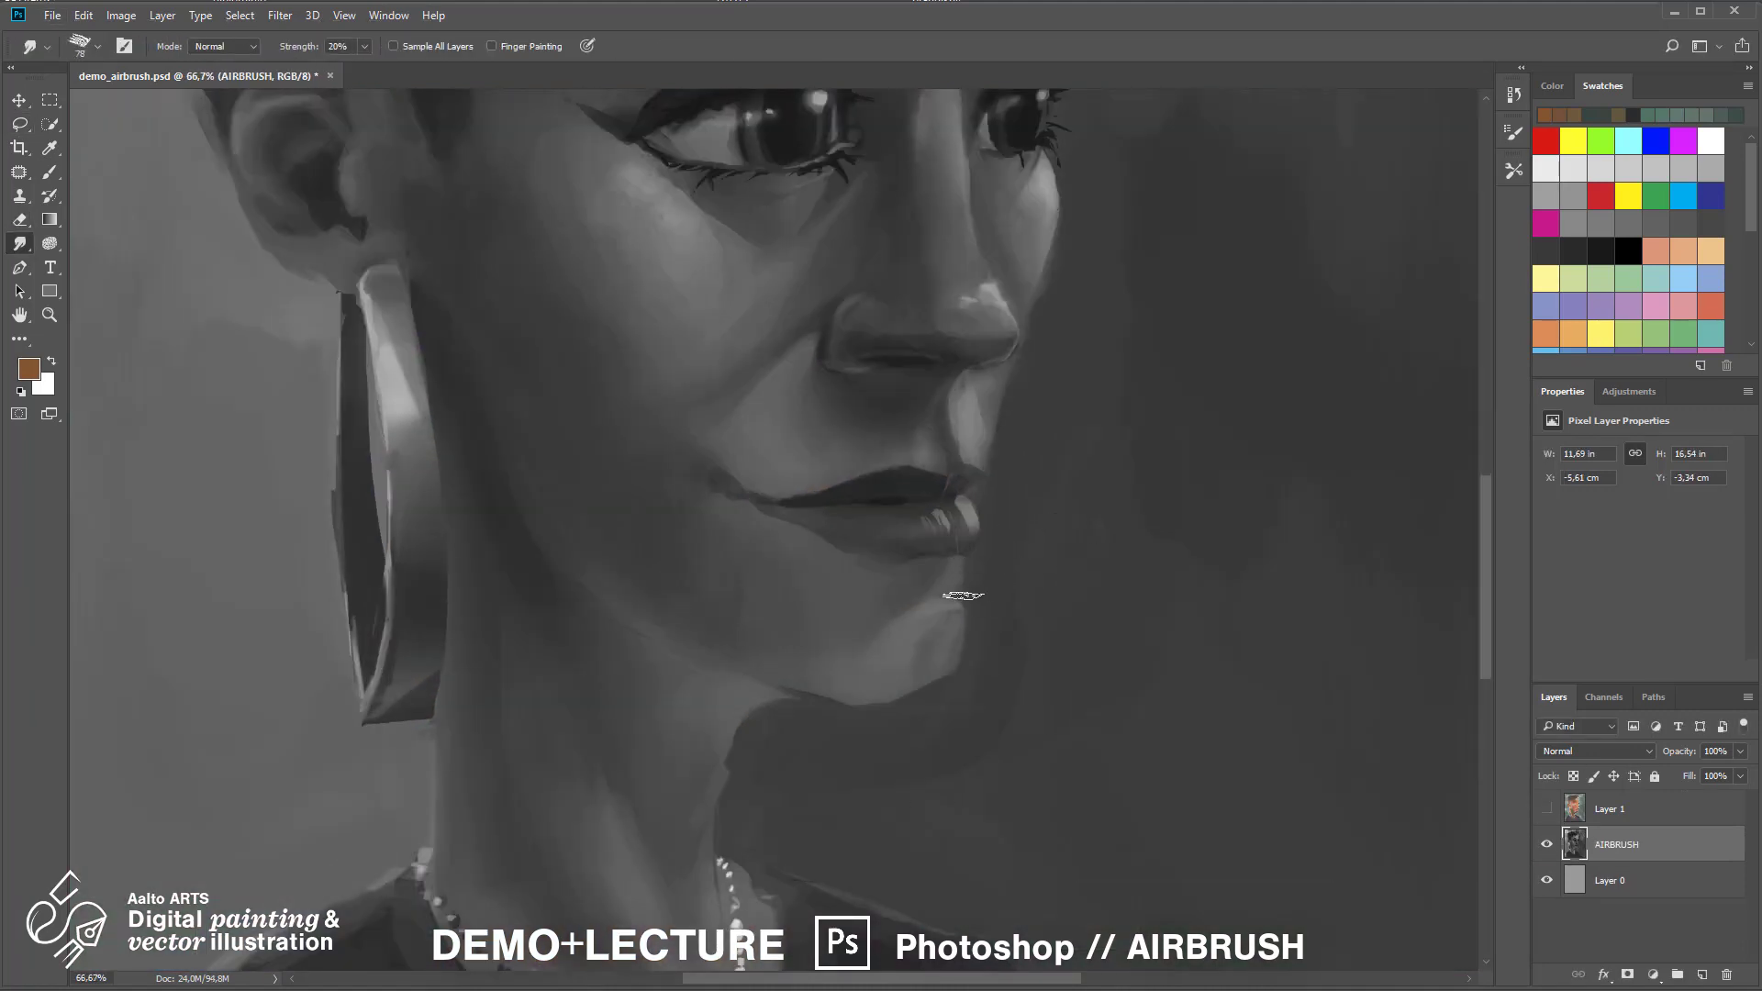
pyautogui.moveTo(964, 595); pyautogui.dragTo(1089, 451)
pyautogui.rightClick(1104, 599)
pyautogui.doubleClick(1248, 730)
# Clean the edge beneath the chin and along the front of the neck with sampled background grey at 80% opacity
pyautogui.press('b')
pyautogui.rightClick(1197, 591)
pyautogui.keyDown('alt'); pyautogui.click(1124, 519); pyautogui.keyUp('alt')
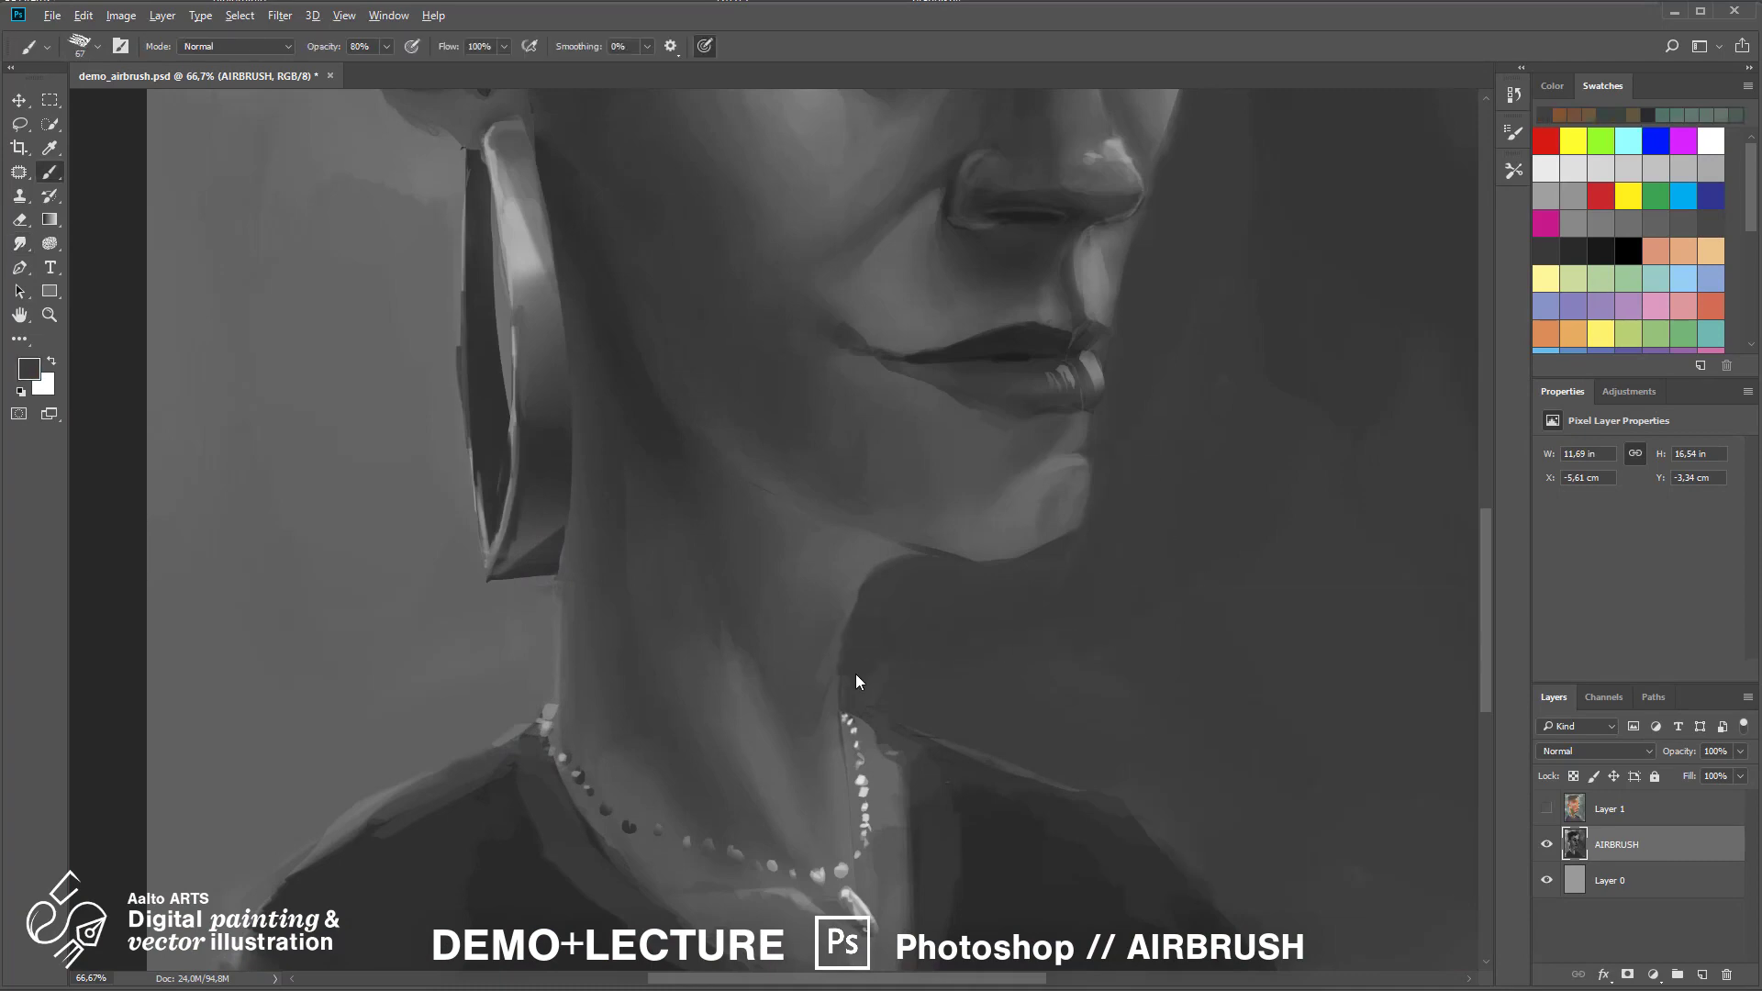
pyautogui.hotkey('ctrl', '-')
pyautogui.hotkey('ctrl', '-')
pyautogui.hotkey('ctrl', '+')
pyautogui.hotkey('ctrl', '+')
pyautogui.hotkey('ctrl', '-')
pyautogui.hotkey('ctrl', '-')
pyautogui.hotkey('ctrl', '-')
# Show Layer 1 and cover the colour spill beneath the chin on it with sampled background colour at 80% opacity
pyautogui.click(1547, 808)
pyautogui.click(1609, 809)
pyautogui.hotkey('ctrl', '+')
pyautogui.hotkey('ctrl', '+')
pyautogui.keyDown('alt'); pyautogui.click(938, 542); pyautogui.keyUp('alt')
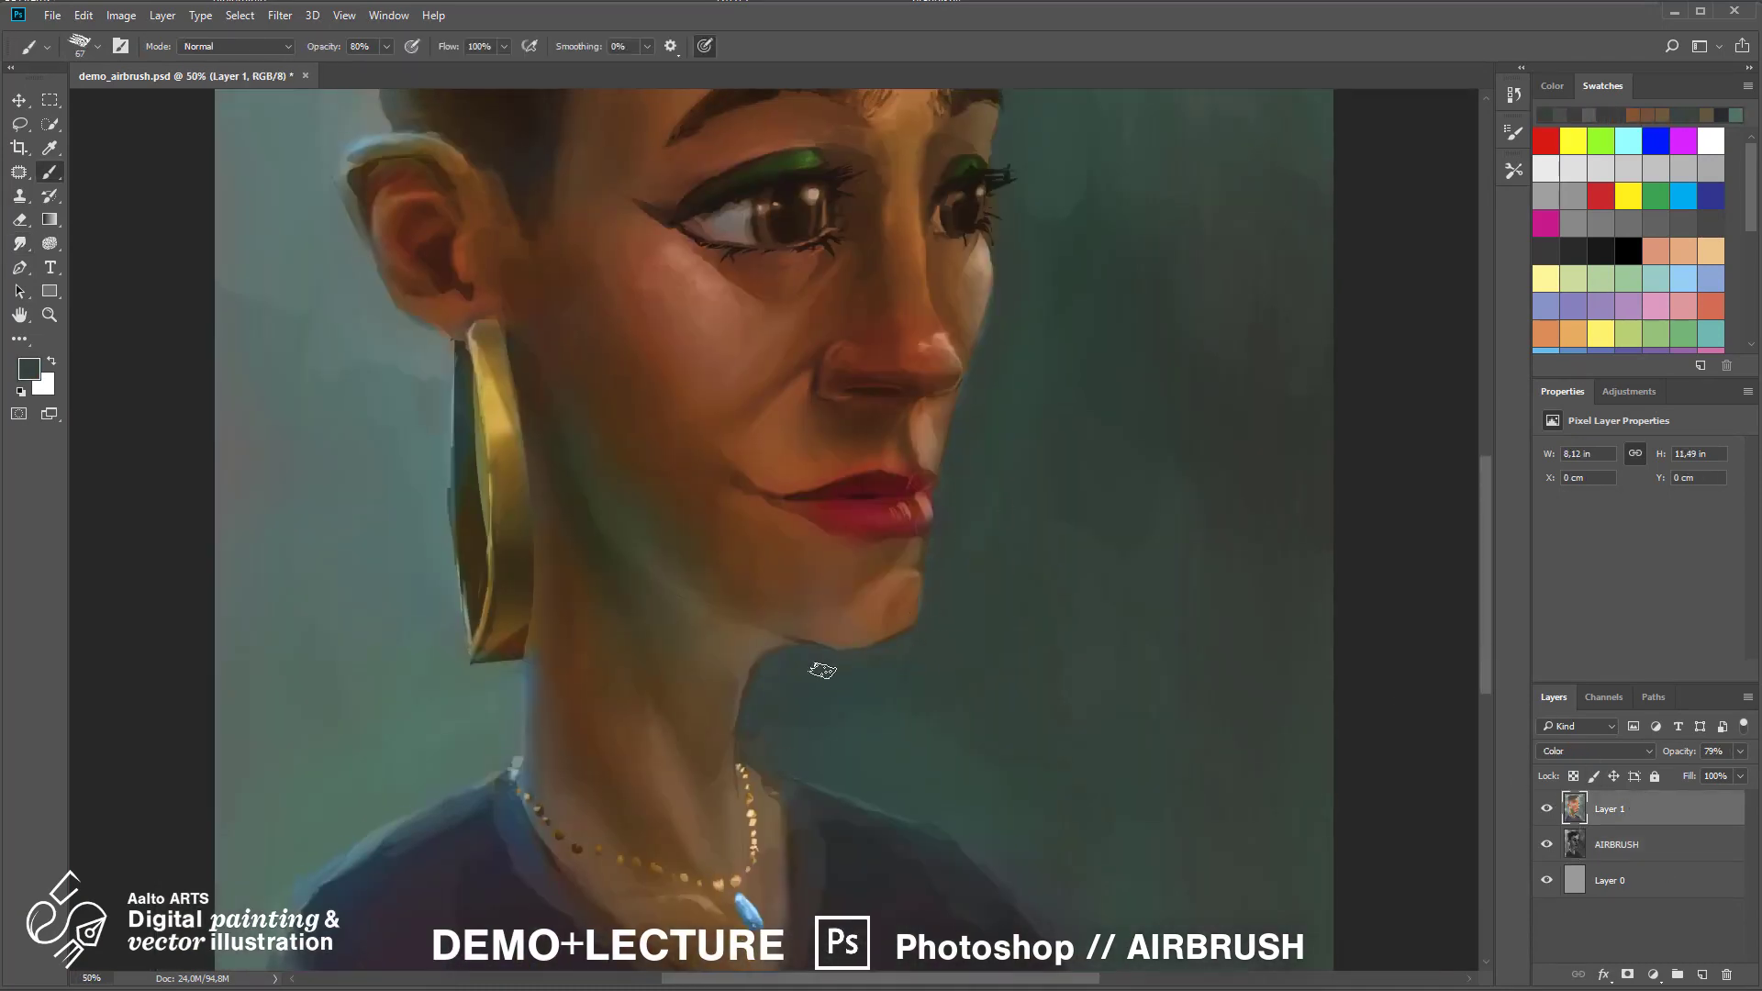
pyautogui.hotkey('ctrl', '-')
pyautogui.hotkey('ctrl', '-')
# Glaze the necklace pendant with orange and red swatches on Layer 1 at 20% opacity
pyautogui.hotkey('ctrl', '+')
pyautogui.hotkey('ctrl', '+')
pyautogui.hotkey('ctrl', '+')
pyautogui.hotkey('ctrl', '+')
pyautogui.click(1546, 333)
pyautogui.click(1600, 196)
pyautogui.press('2')
pyautogui.moveTo(1004, 624); pyautogui.dragTo(1032, 656)
pyautogui.hotkey('ctrl', '-')
pyautogui.hotkey('ctrl', '-')
pyautogui.hotkey('ctrl', '-')
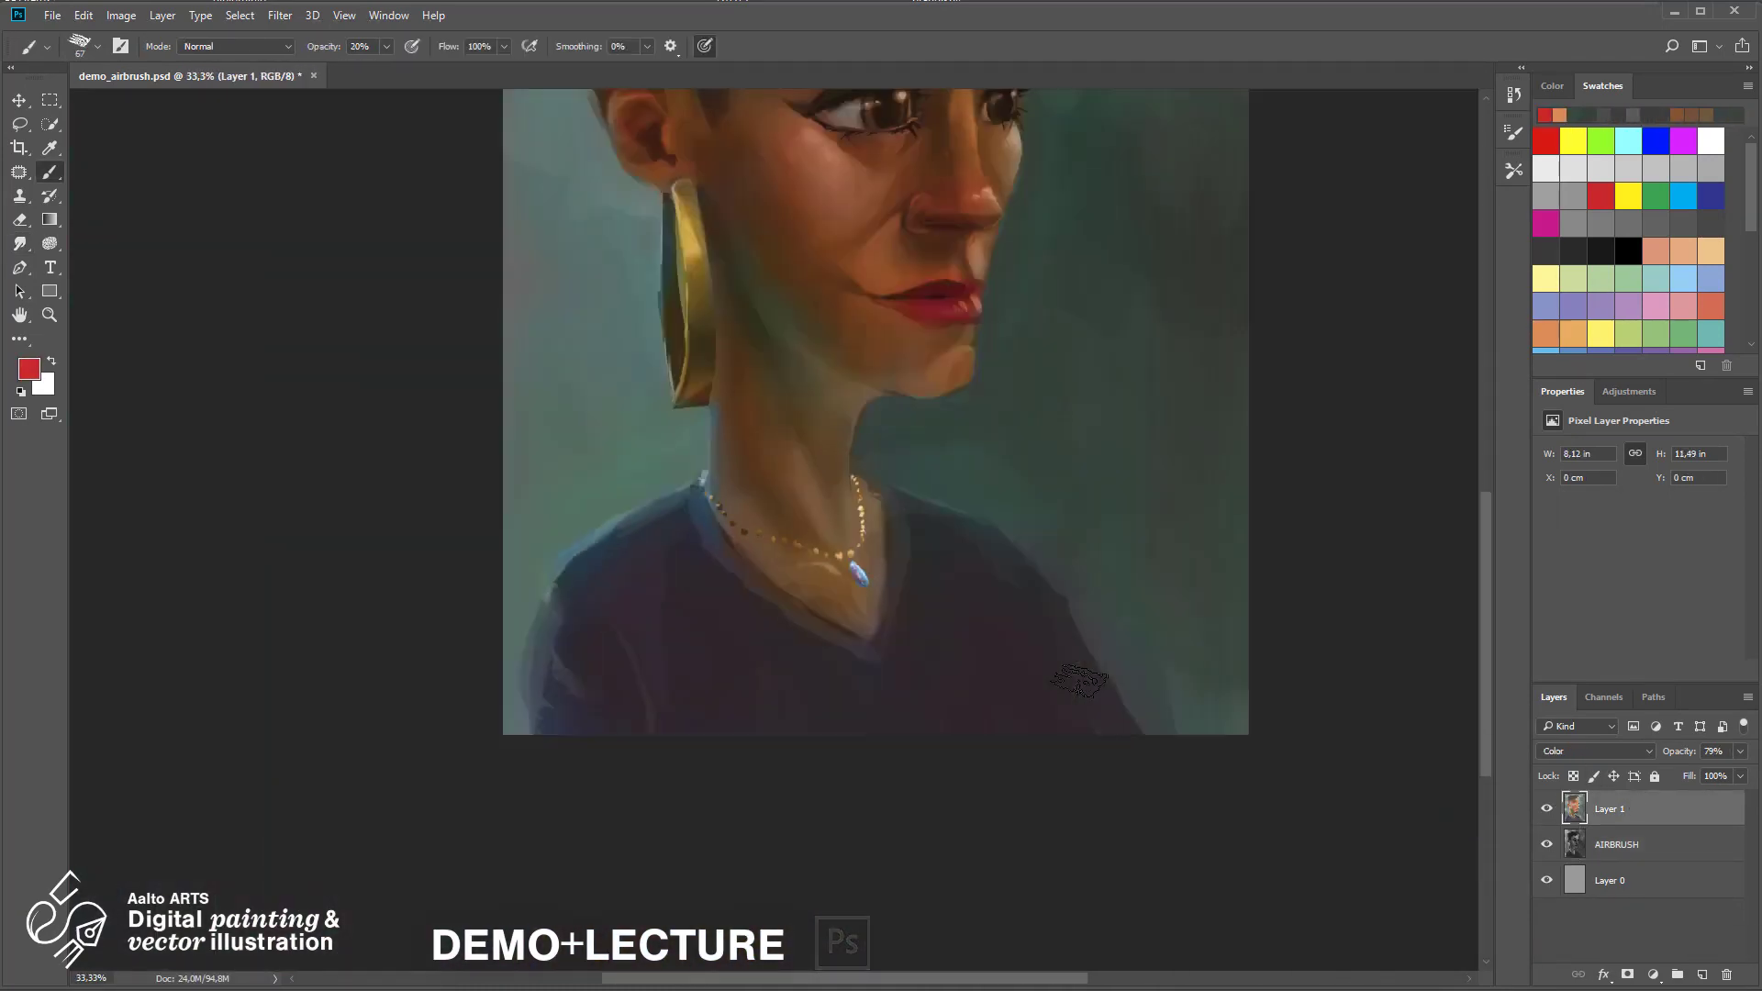
# Save the portrait document with the latest necklace and chin colour corrections
pyautogui.hotkey('ctrl', '-')
pyautogui.hotkey('ctrl', 's')
# Prepare a large soft round brush with the bright cyan-blue swatch at 10% opacity for glazing on Layer 1
pyautogui.rightClick(660, 476)
pyautogui.click(747, 636)
pyautogui.press('Return')
pyautogui.click(1682, 196)
pyautogui.press('1')
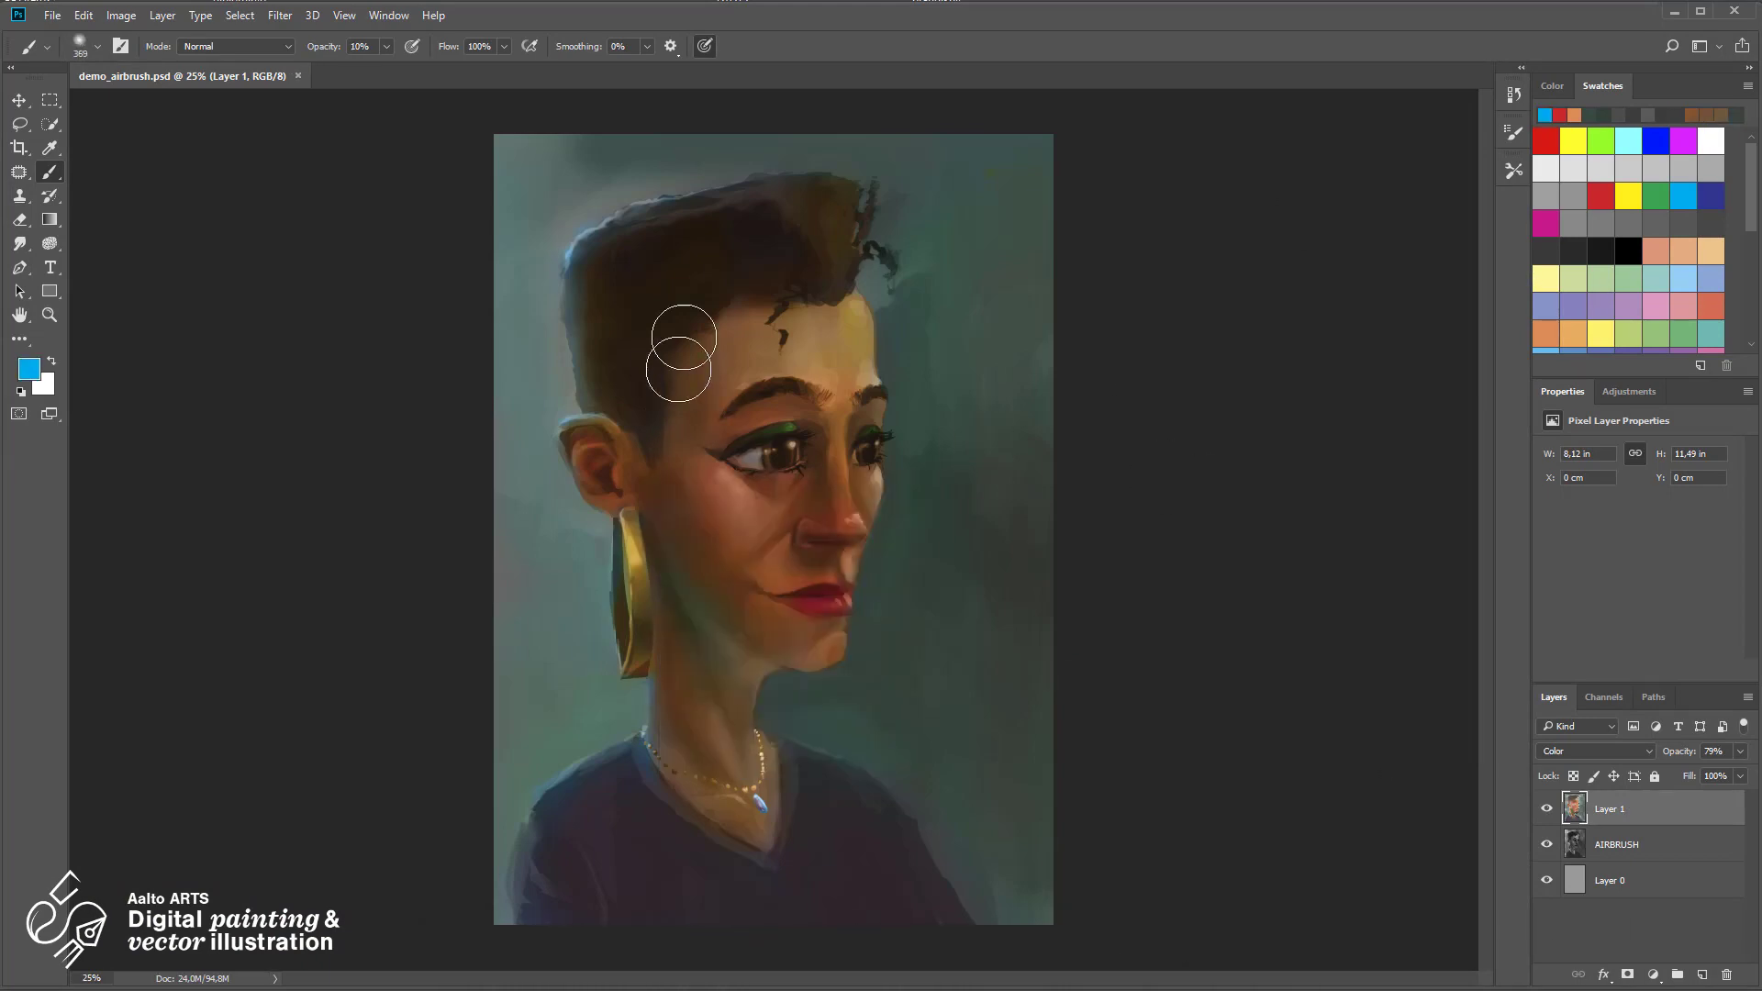